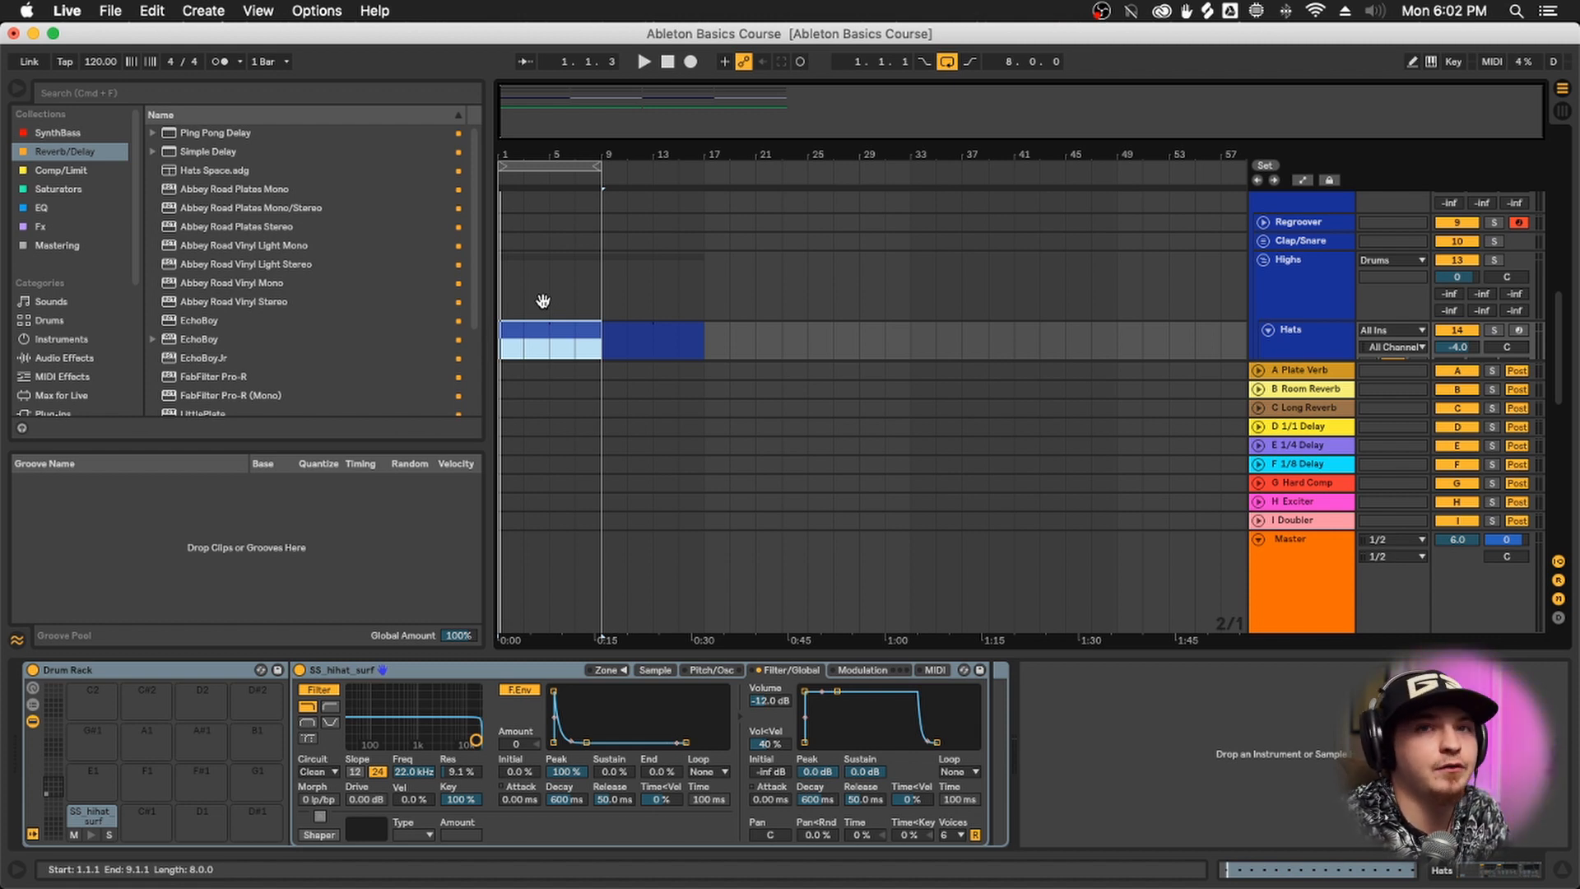
Add an EQ Eight from the audio effects to the Hats track's device chain
scroll(559, 316, "down", 5)
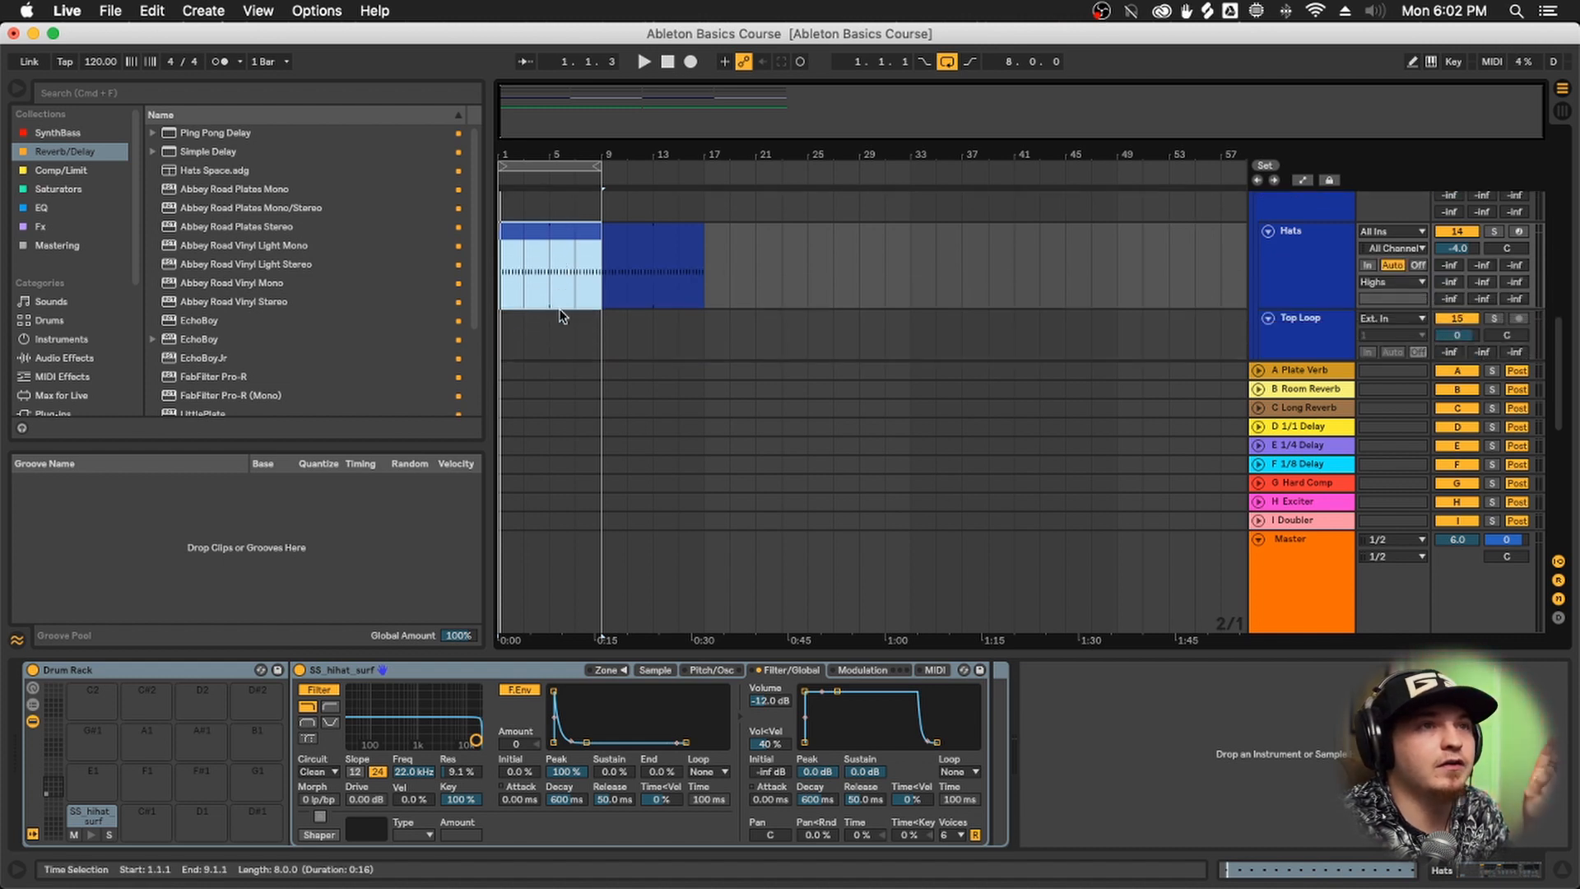
scroll(560, 316, "up", 2)
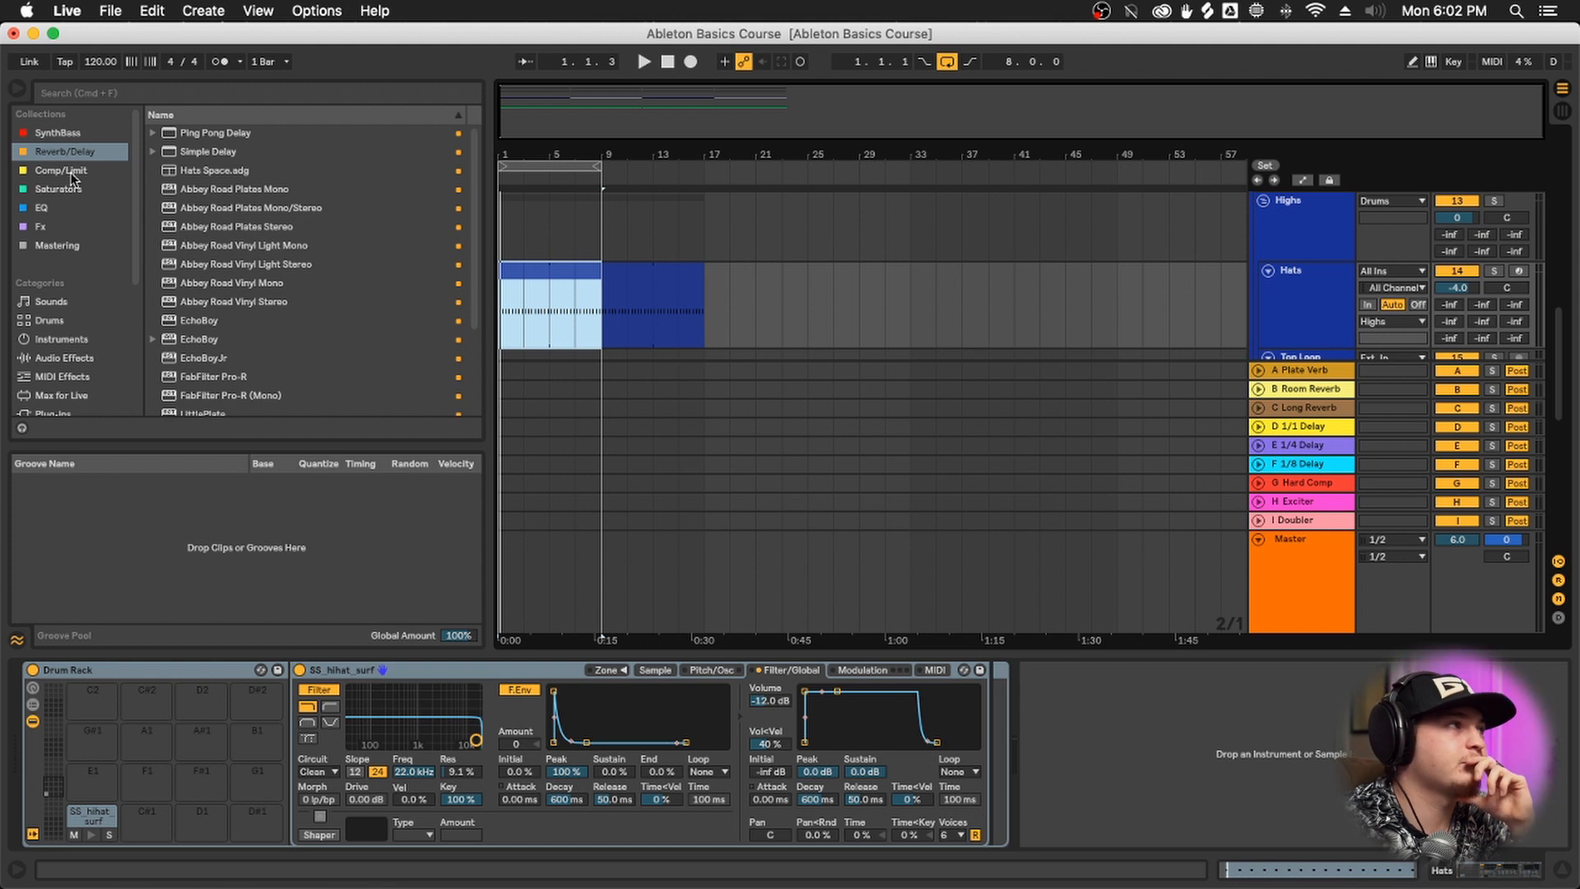
left_click(66, 358)
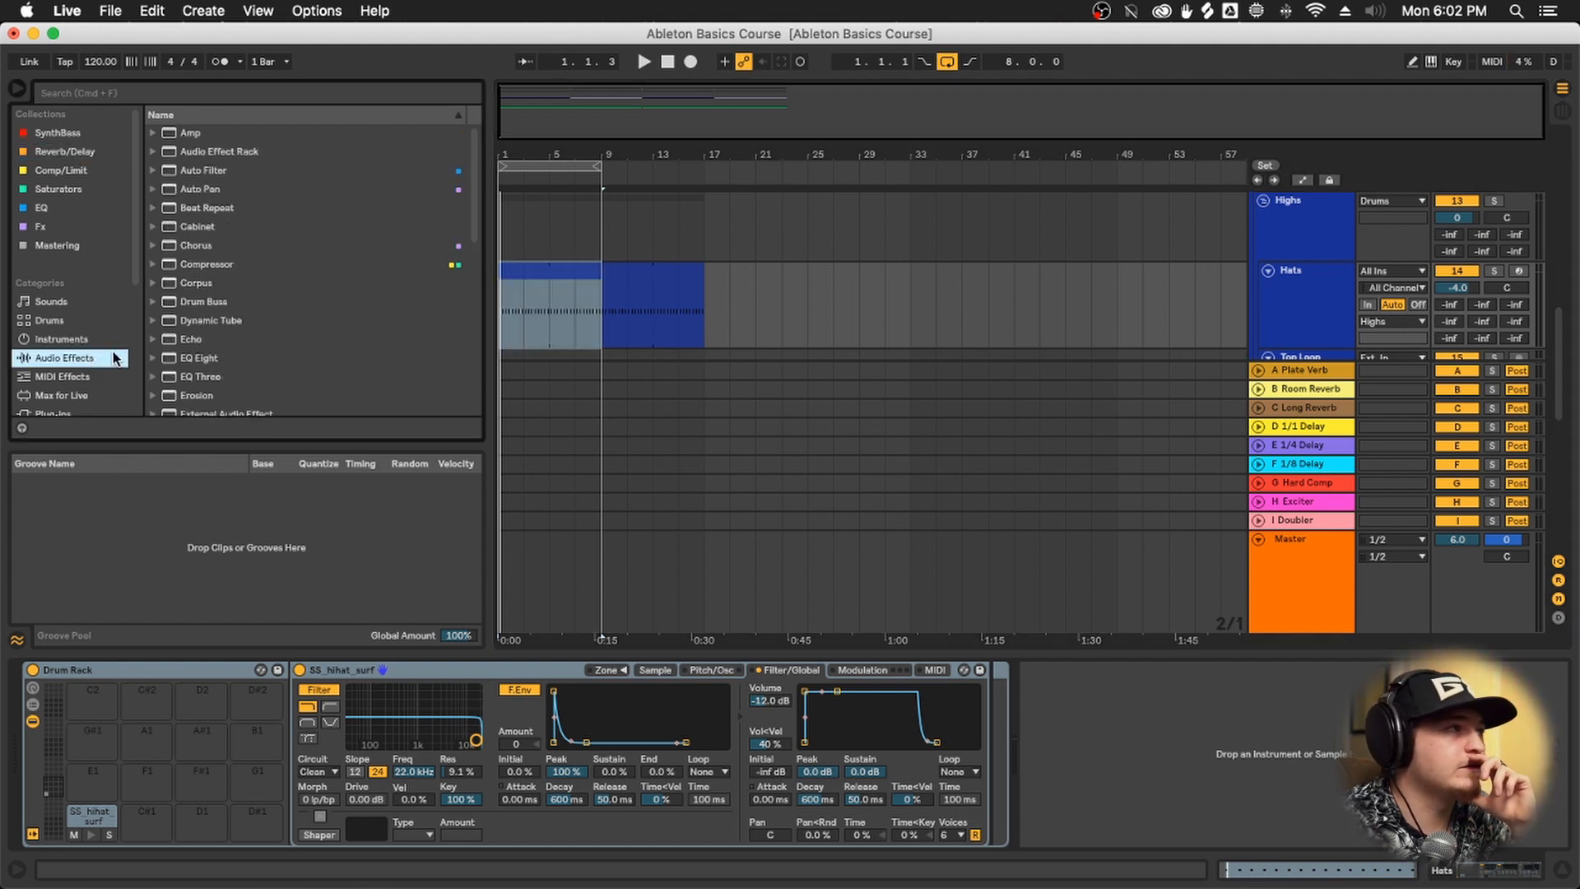
scroll(221, 317, "down", 3)
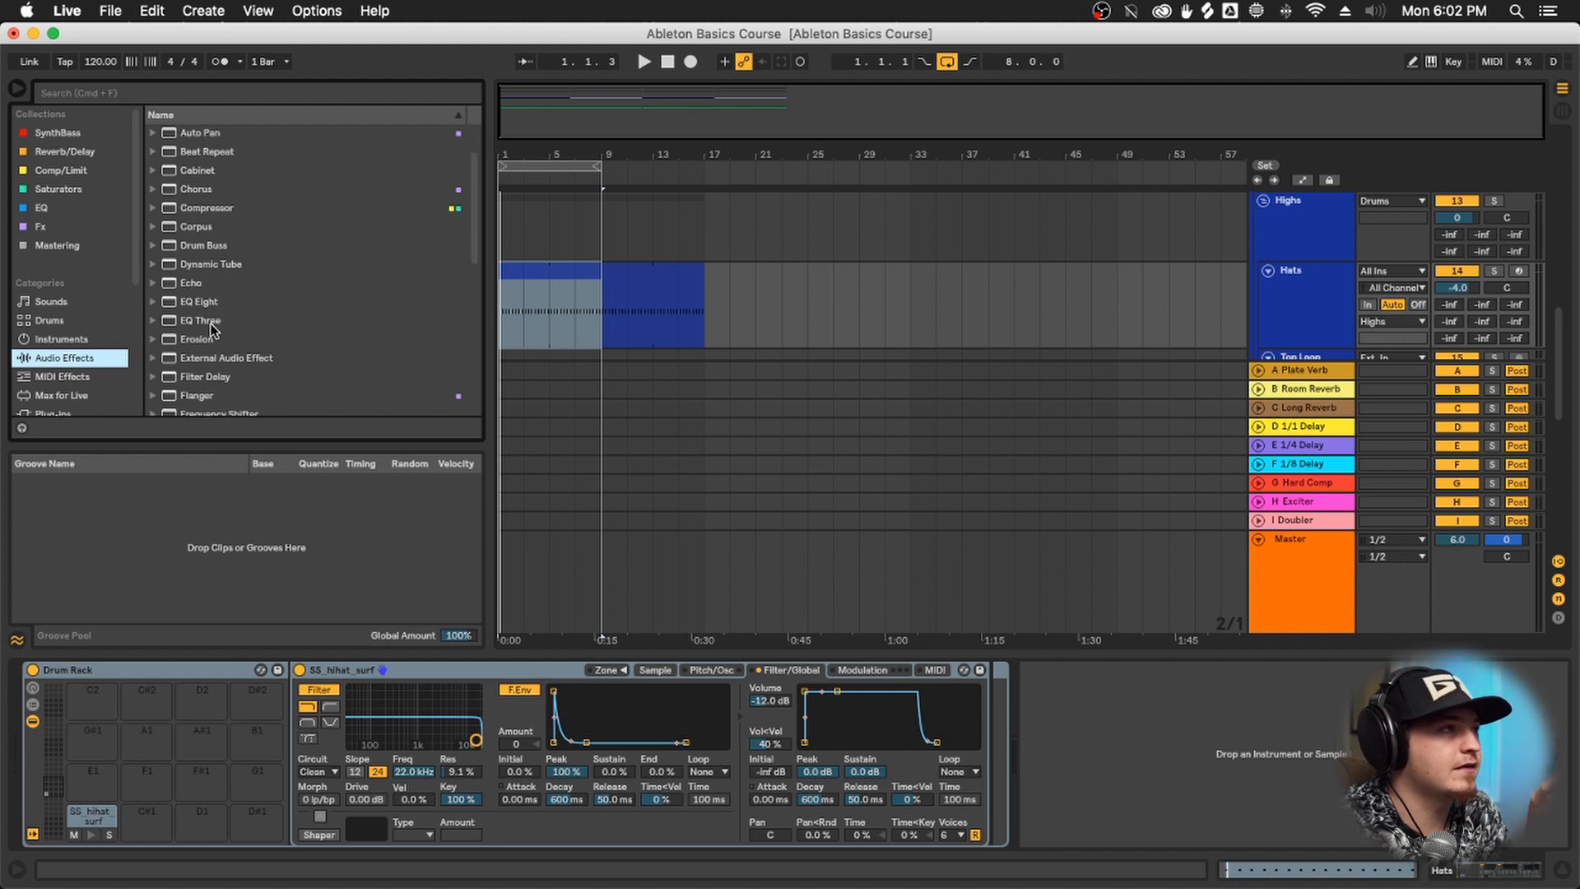
left_click(201, 304)
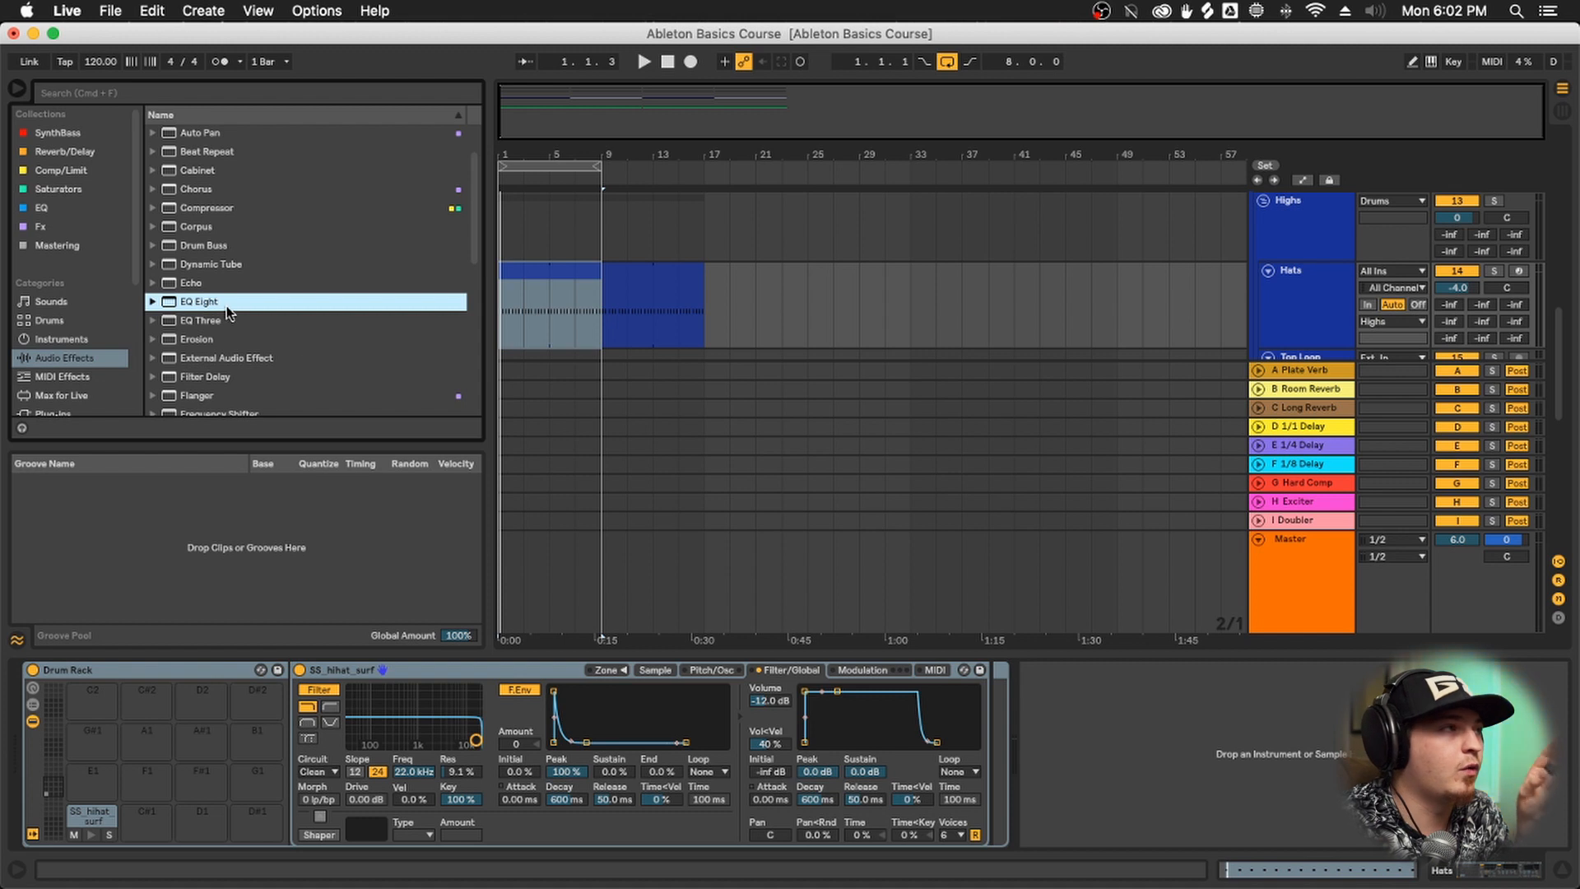
left_click_drag(198, 305, 1146, 719)
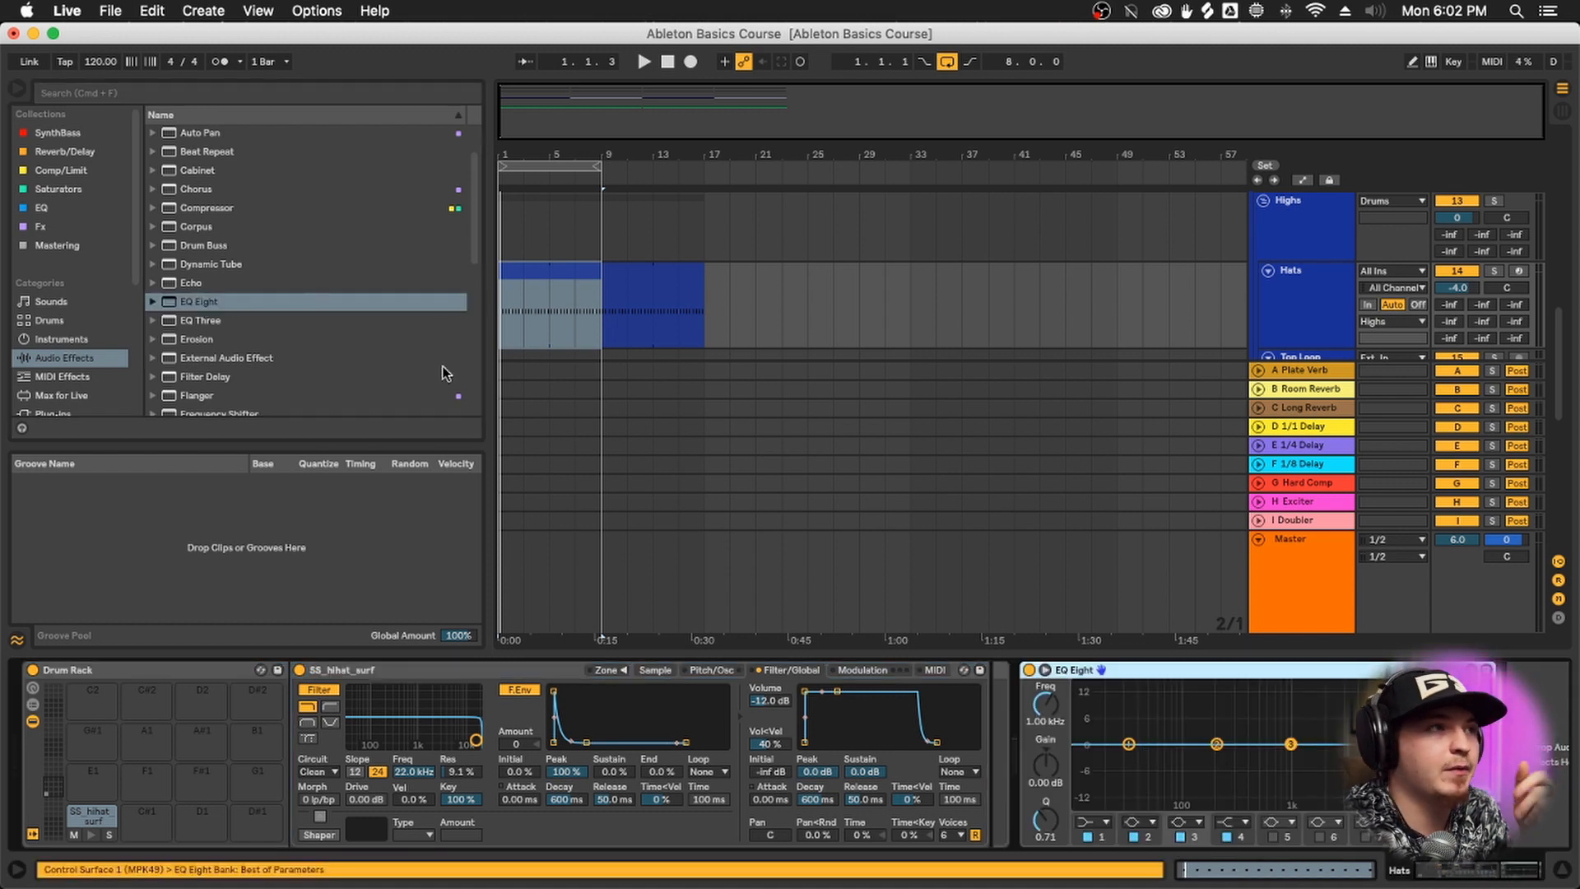
Try an EQ Three ahead of the EQ Eight on the Hats track, removing it again
left_click_drag(192, 317, 1085, 741)
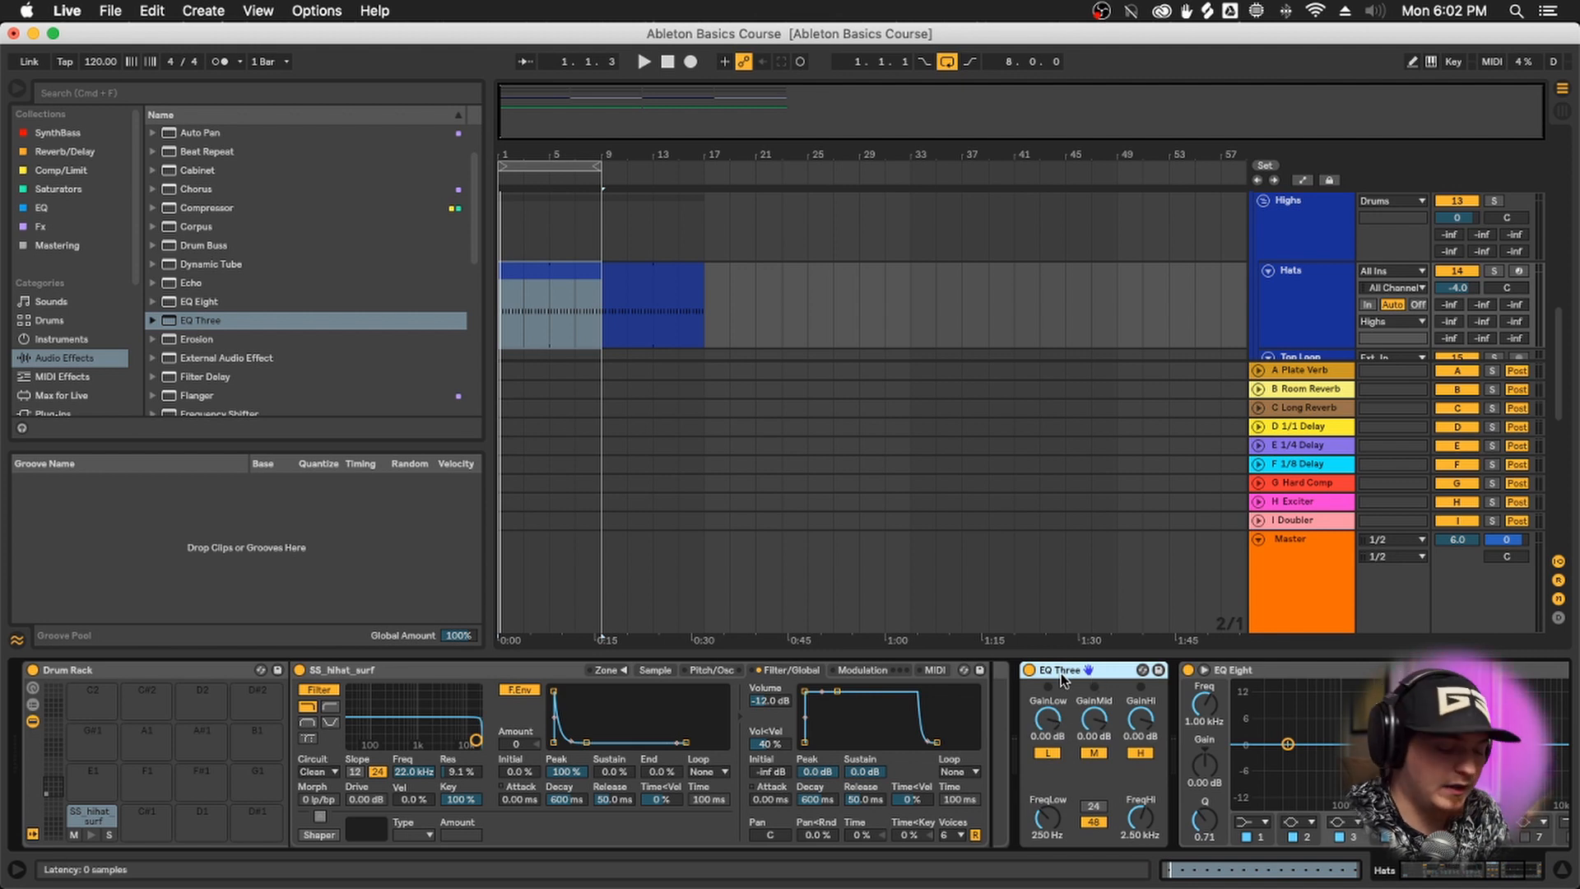
key("Delete")
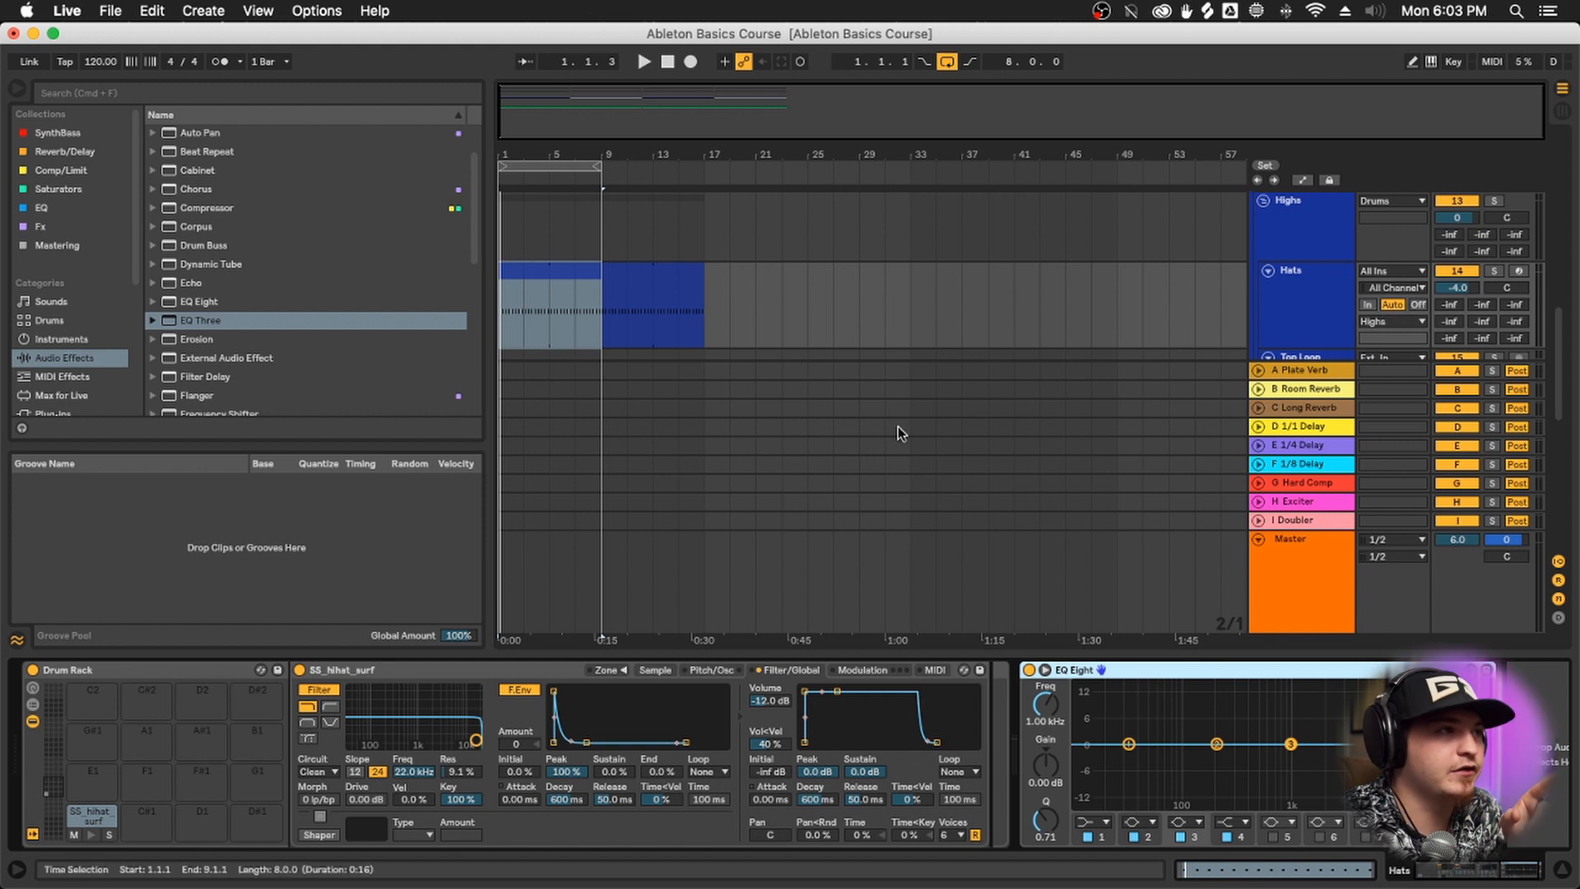
Play the arrangement from bar 1 and select the first clip on the aah_synth_loop track
scroll(576, 280, "up", 10)
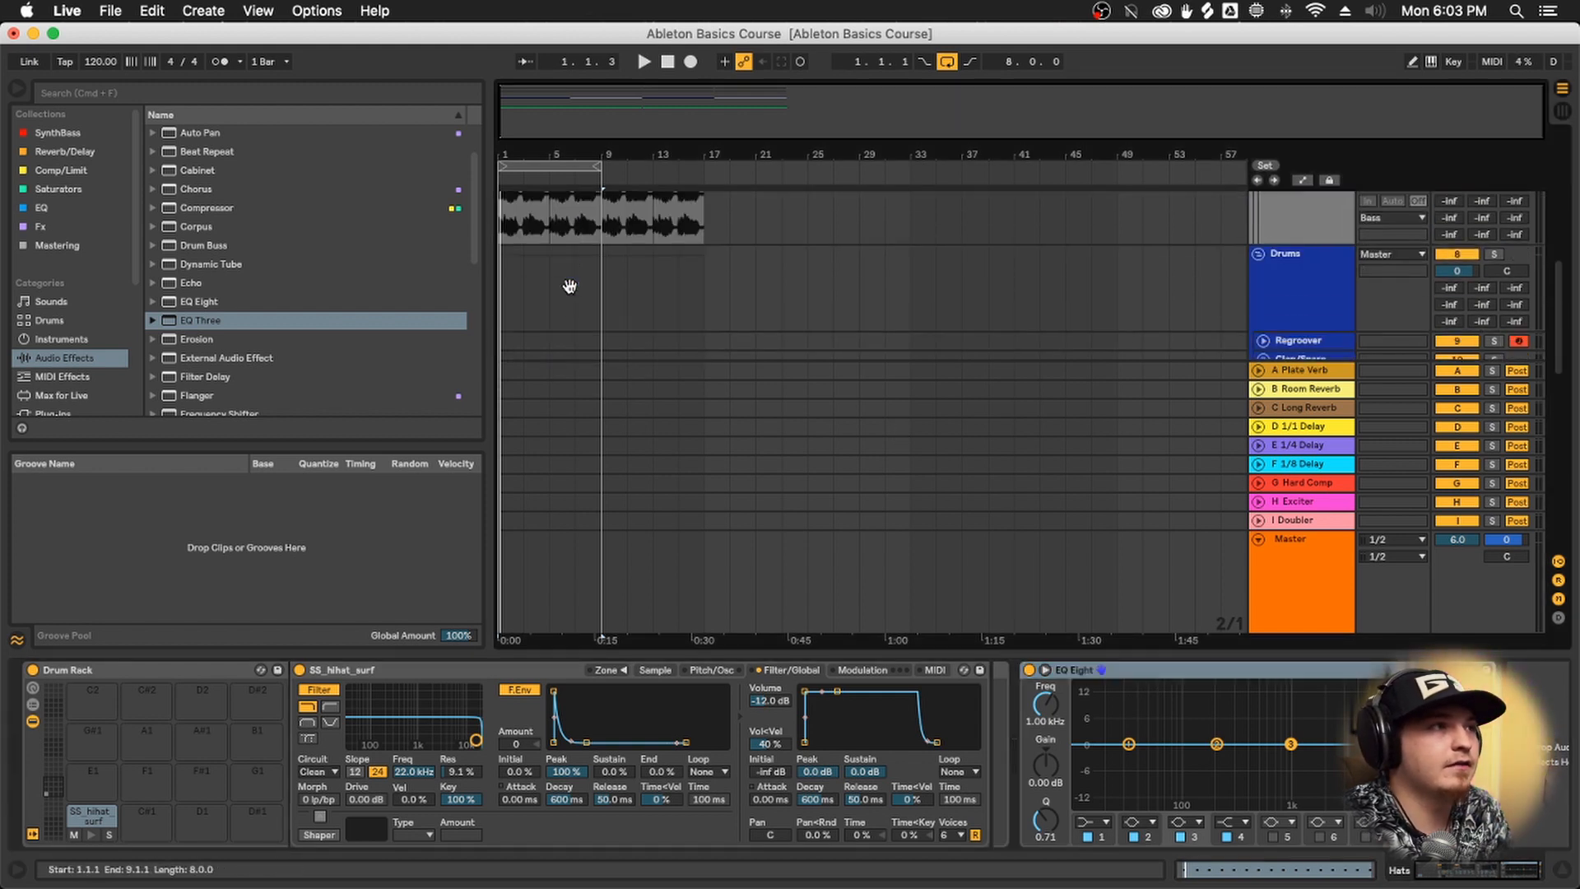
left_click_drag(510, 262, 551, 265)
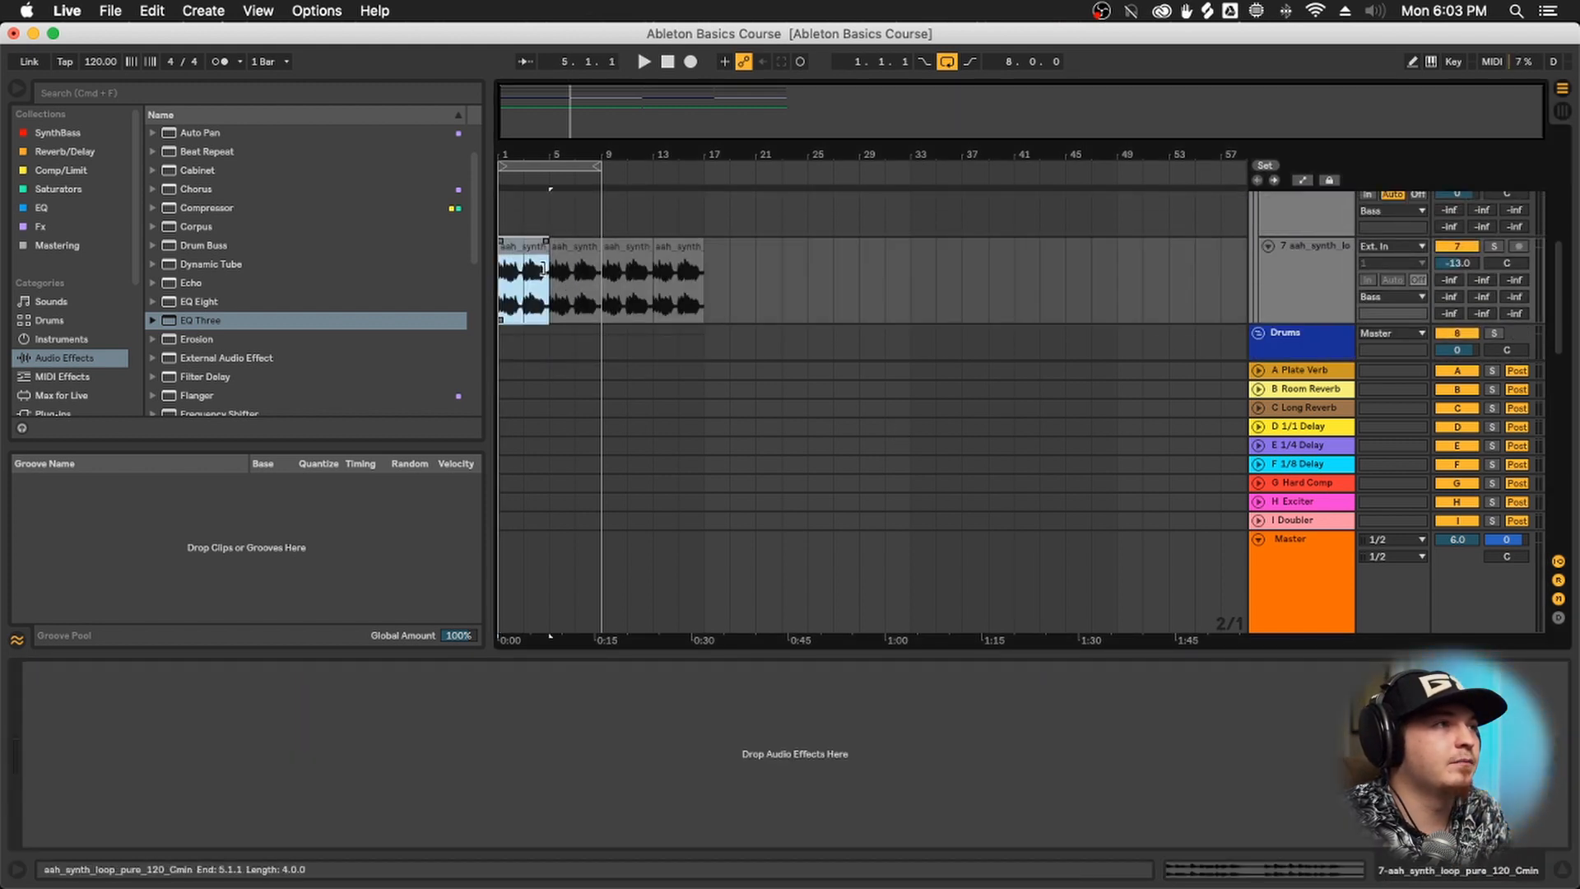
left_click(1494, 246)
left_click(1458, 247)
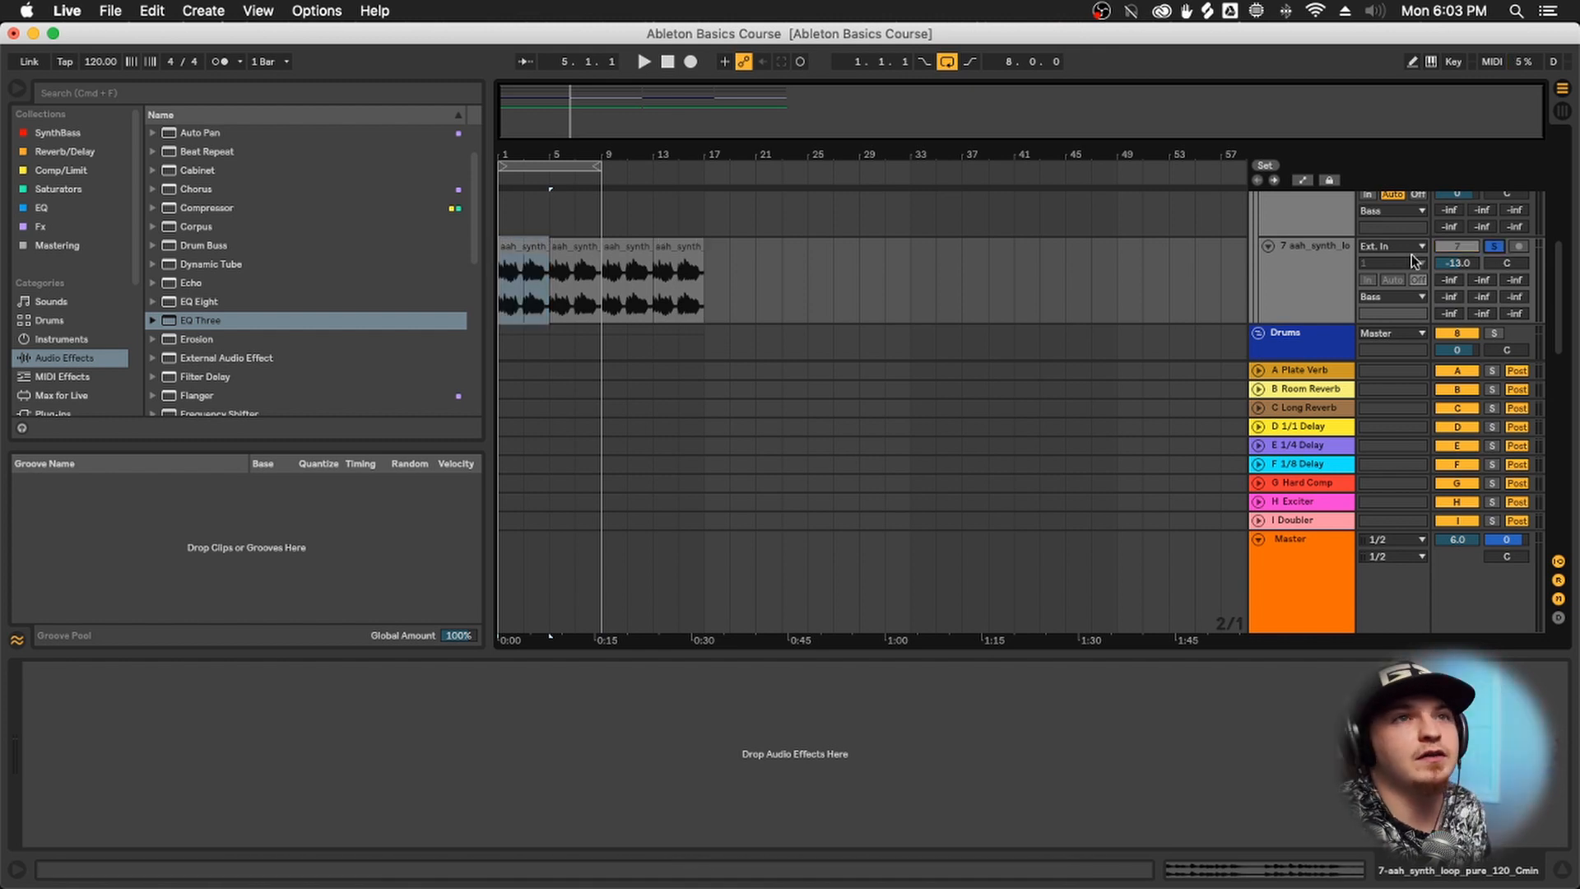
left_click(1497, 248)
left_click(546, 221)
left_click_drag(545, 221, 500, 224)
key("space")
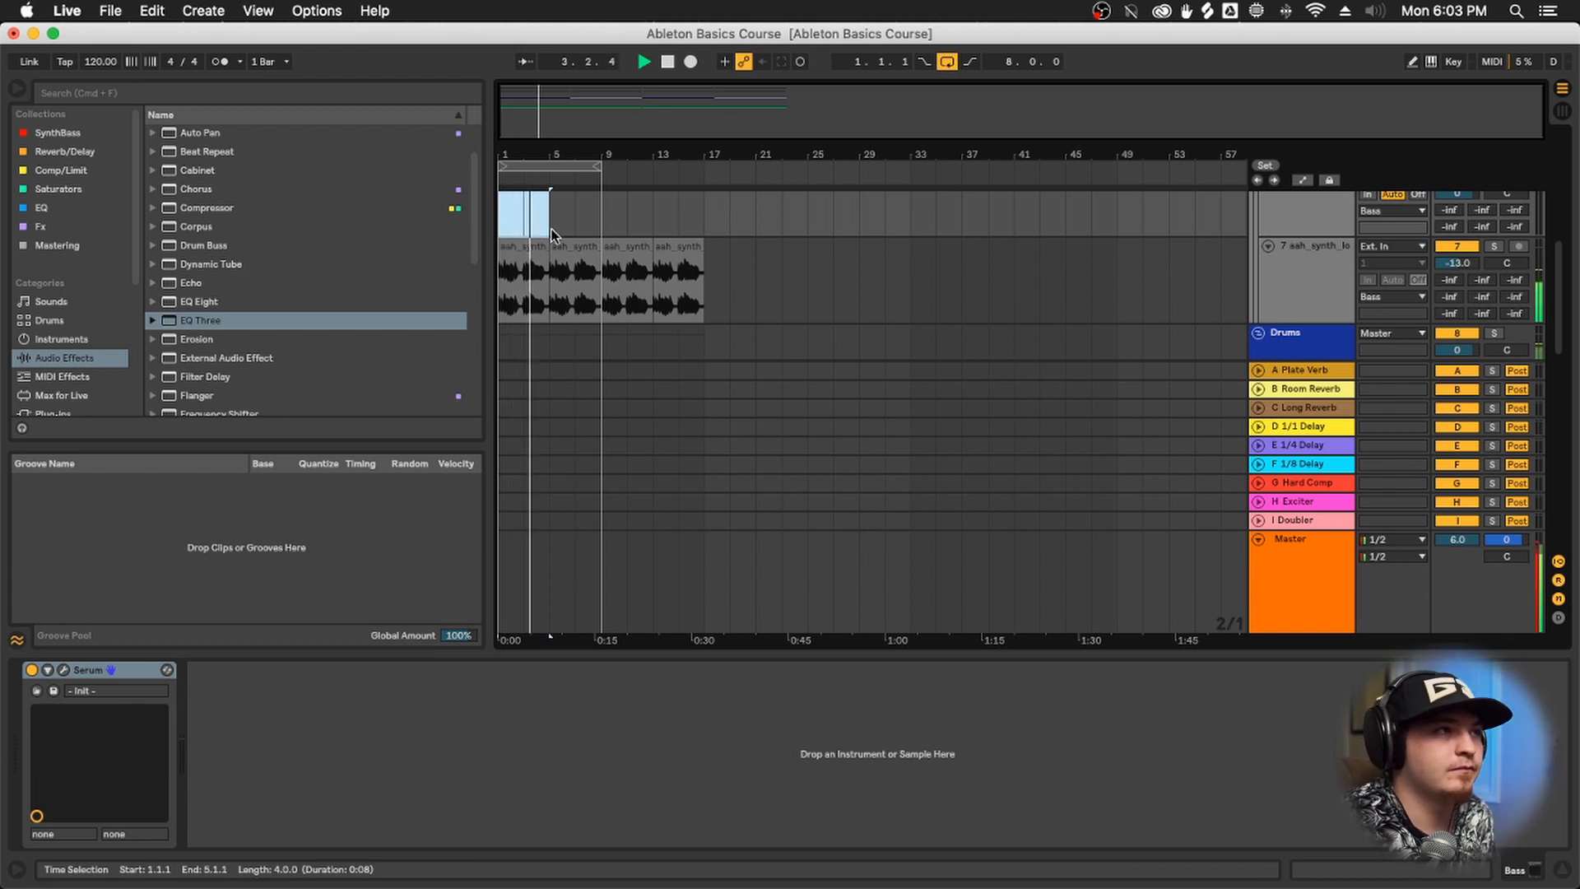
key("Down")
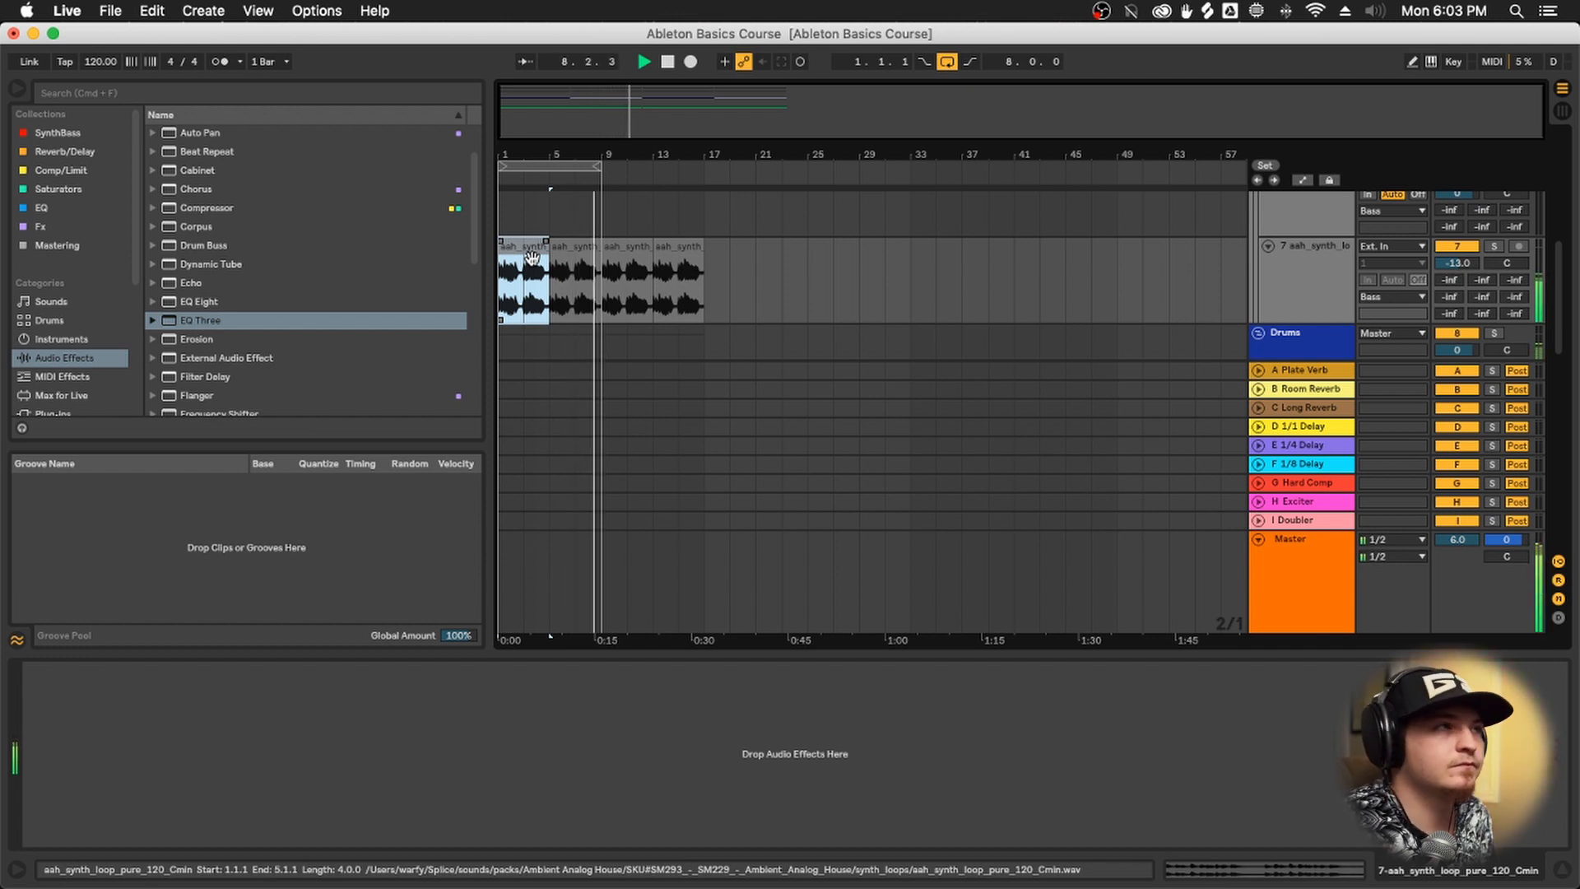
key("space")
Solo the aah_synth_loop track with its track activator off and start playback
left_click(1494, 246)
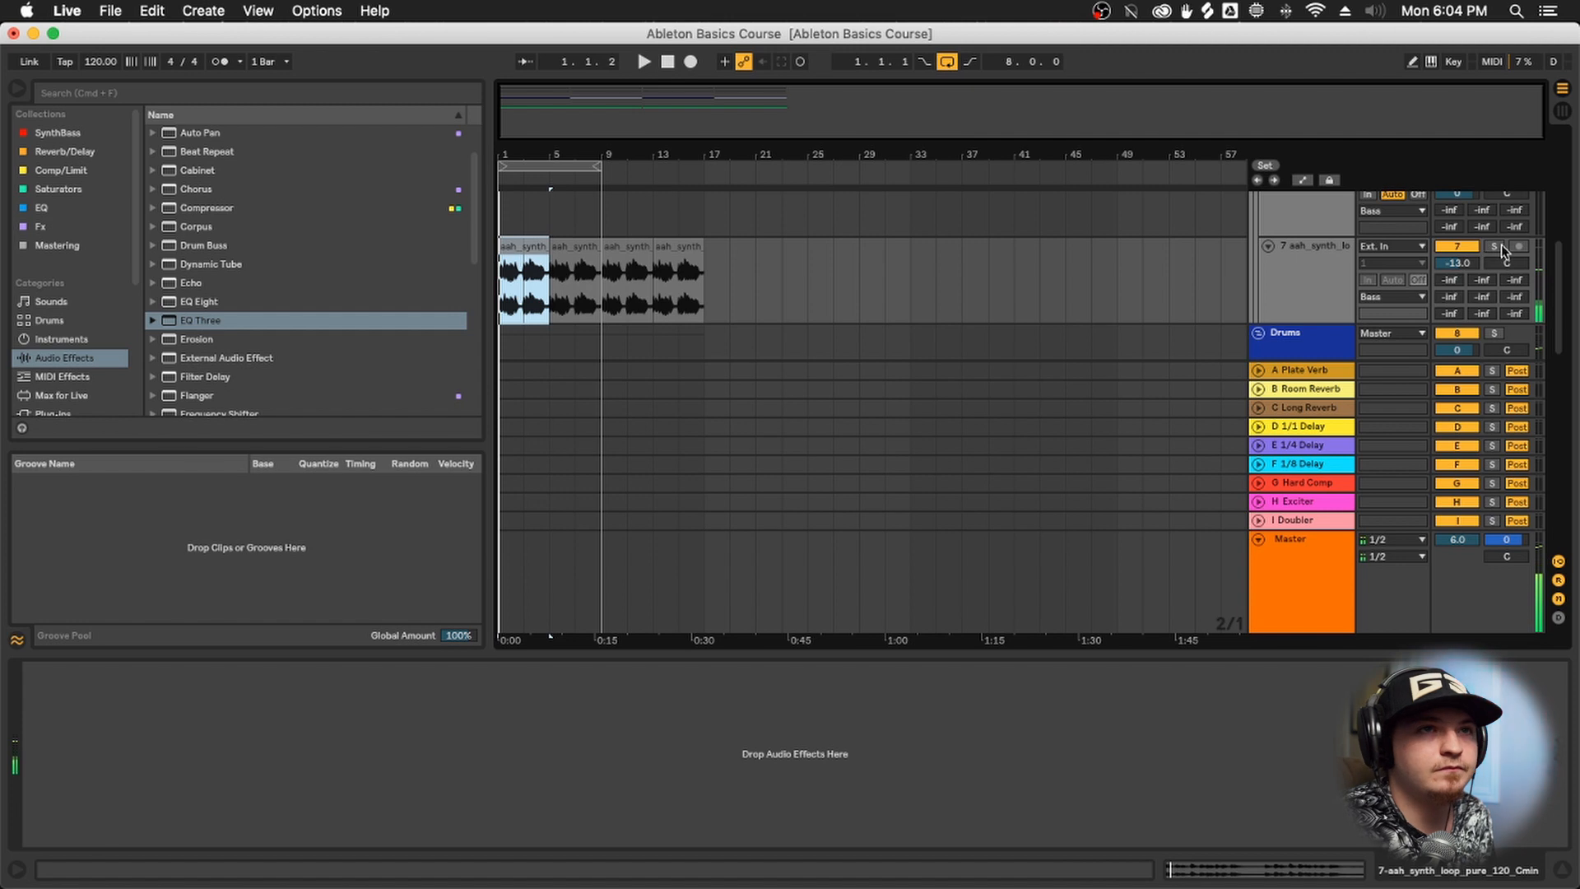
left_click(1456, 246)
key("space")
left_click(1445, 263)
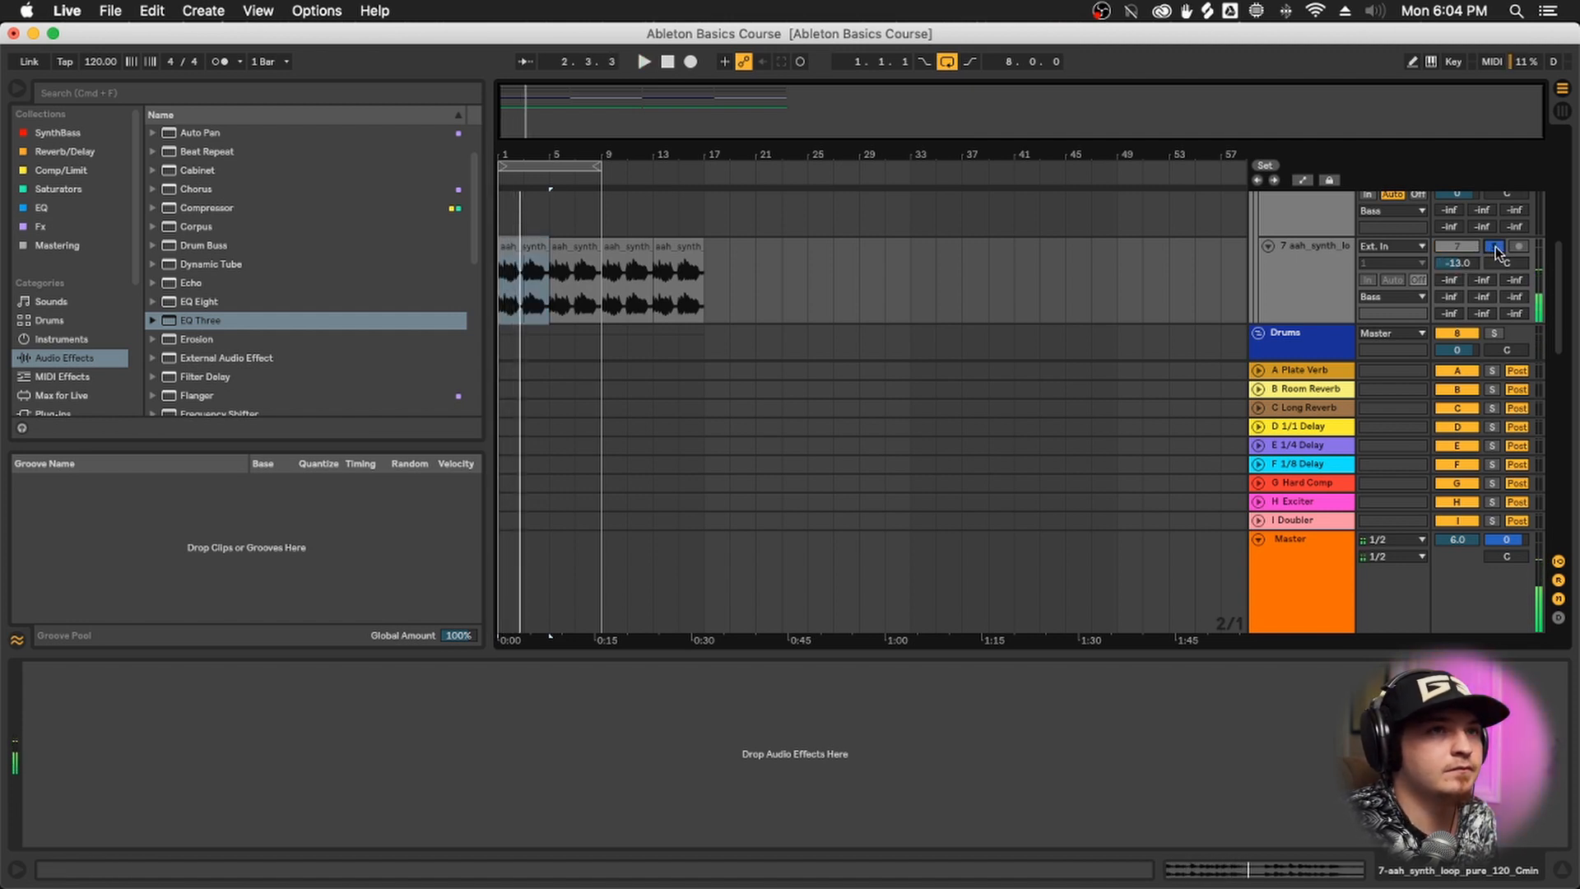
left_click(1494, 246)
left_click(1456, 246)
left_click(1458, 245)
left_click(1493, 246)
key("space")
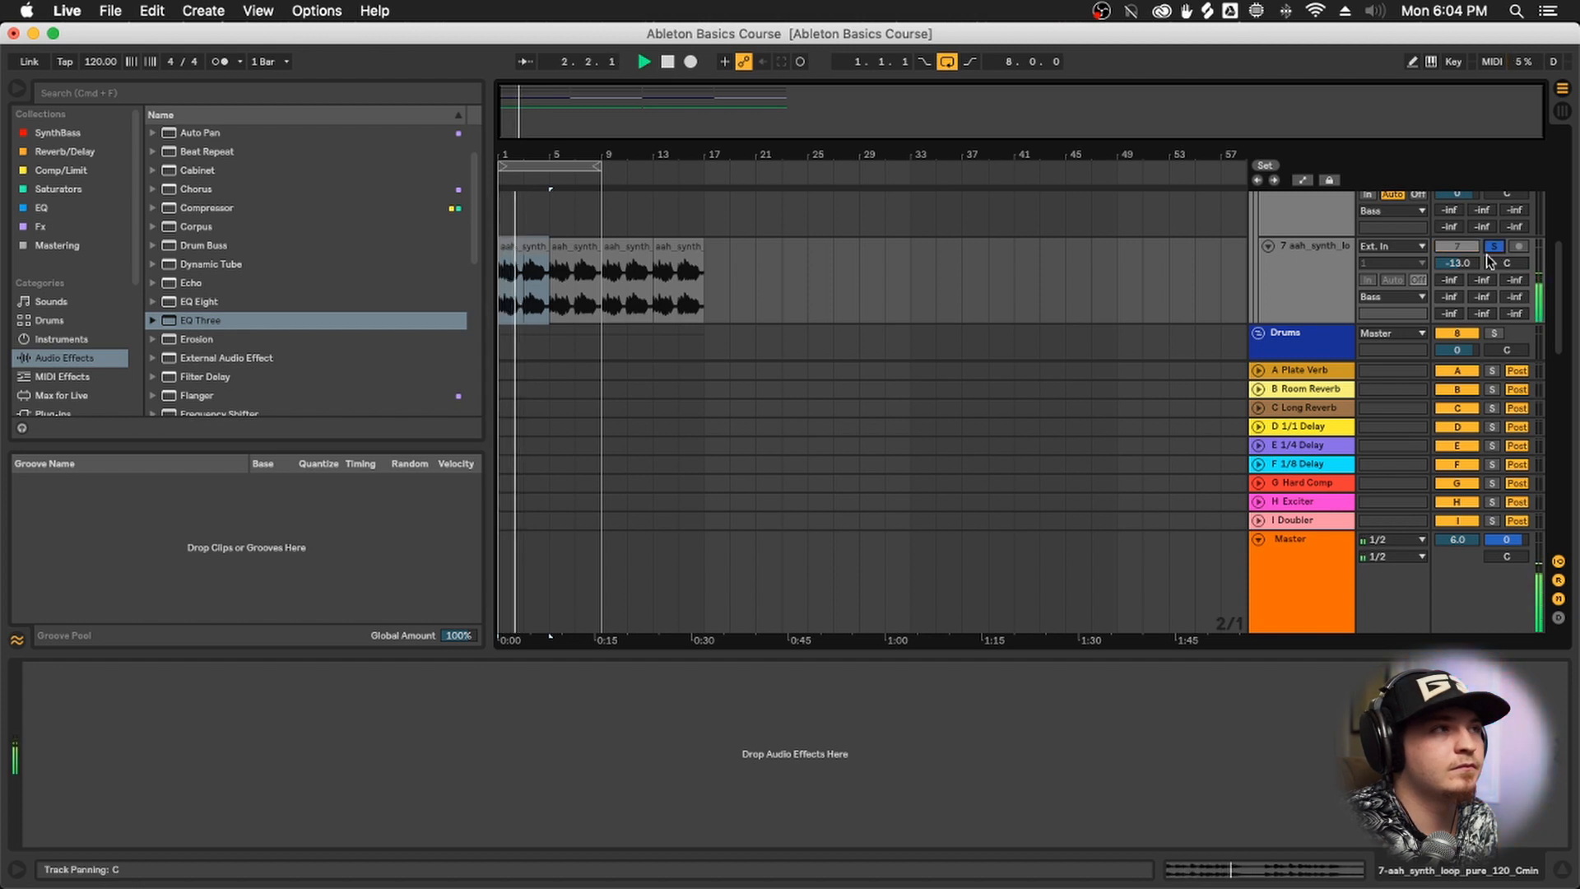
Select the second synth loop clip and load an EQ Eight onto its track
left_click(518, 279)
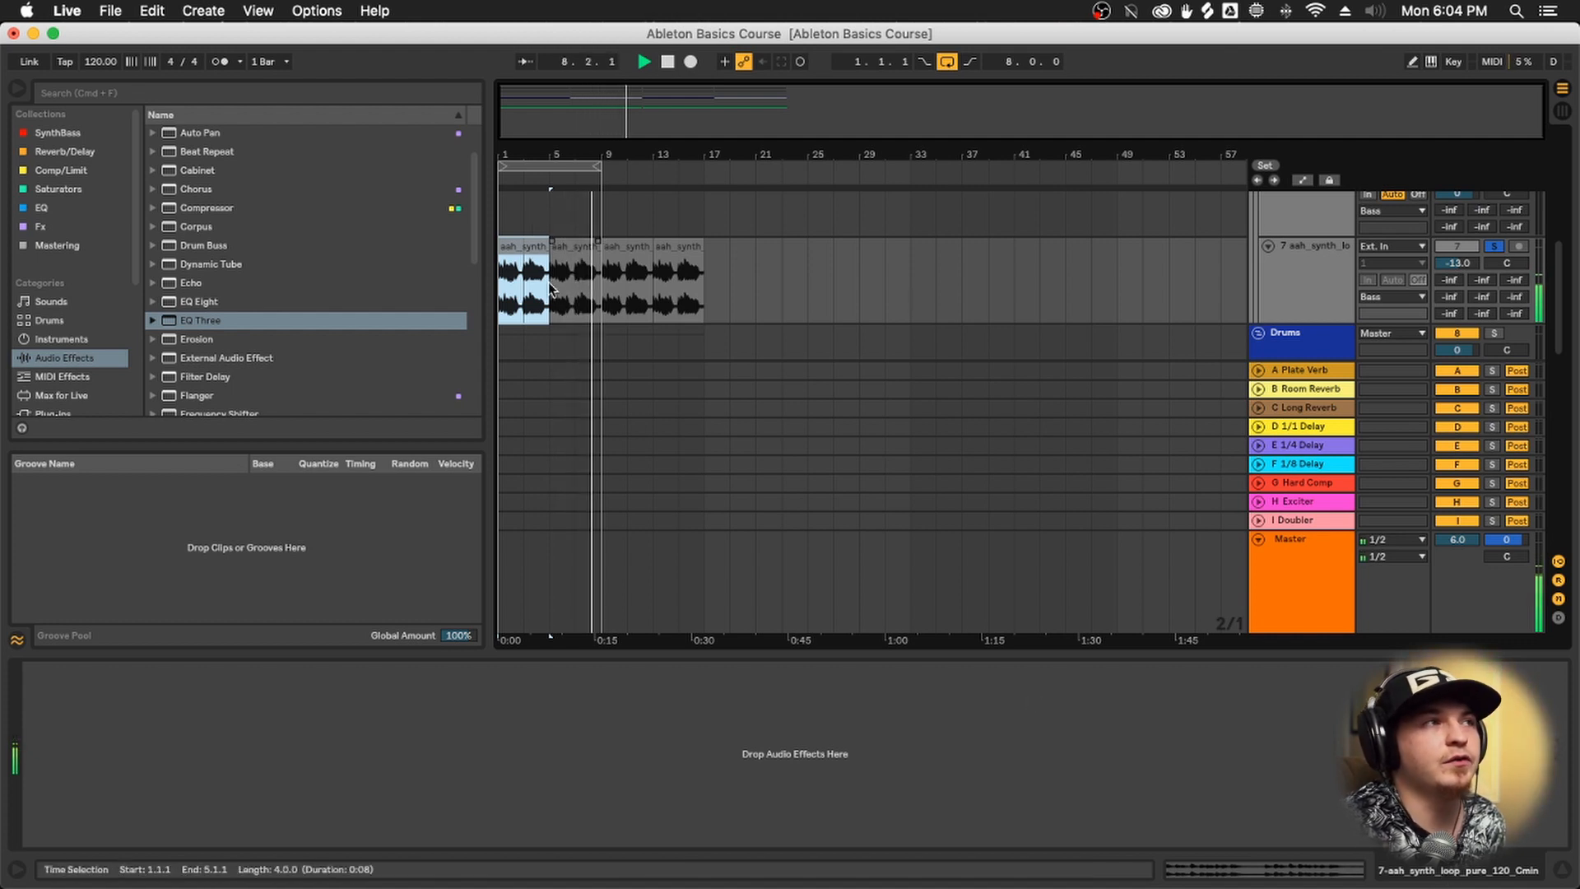
left_click(592, 278)
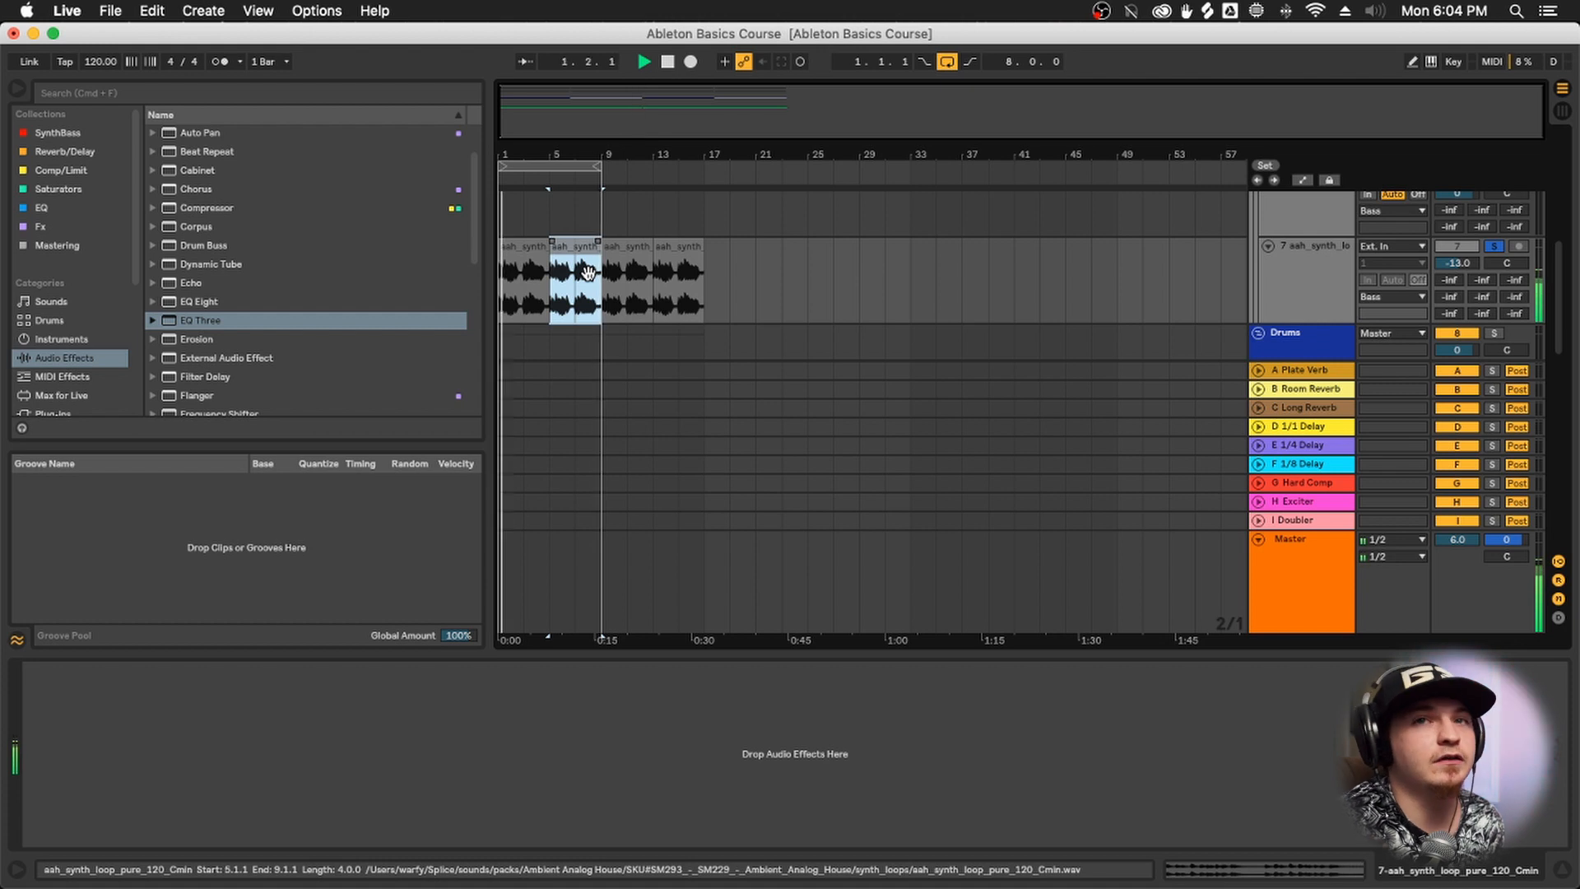
left_click(191, 302)
double_click(191, 303)
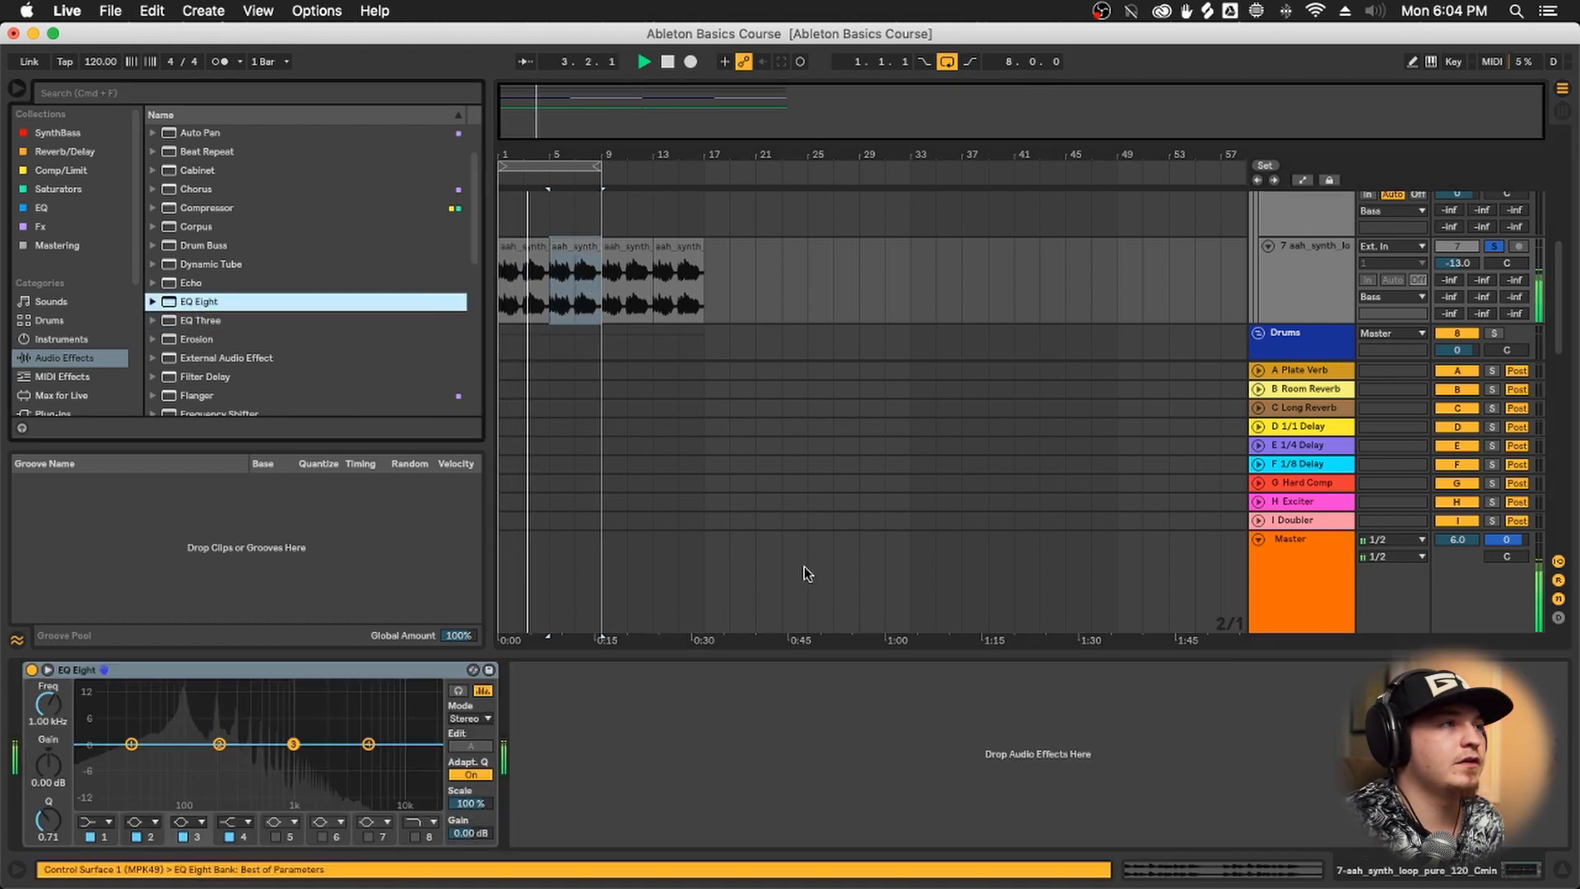
key("ctrl+Up")
left_click(412, 795)
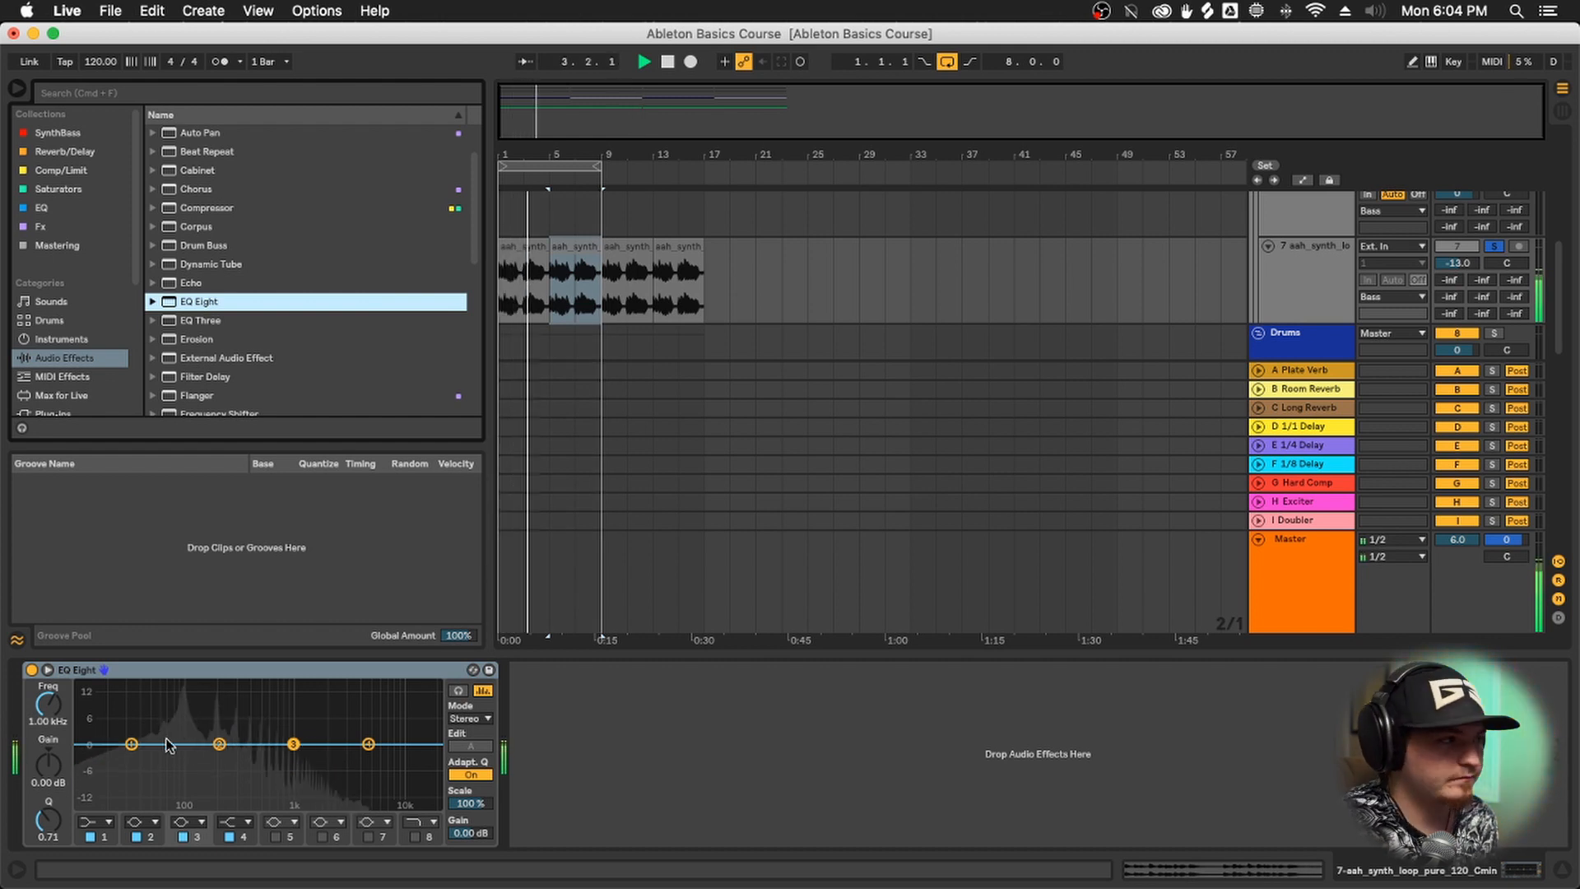
Make EQ Eight band 1 a low cut and enable band 8 as a high cut at about 14.4 kHz
left_click(96, 828)
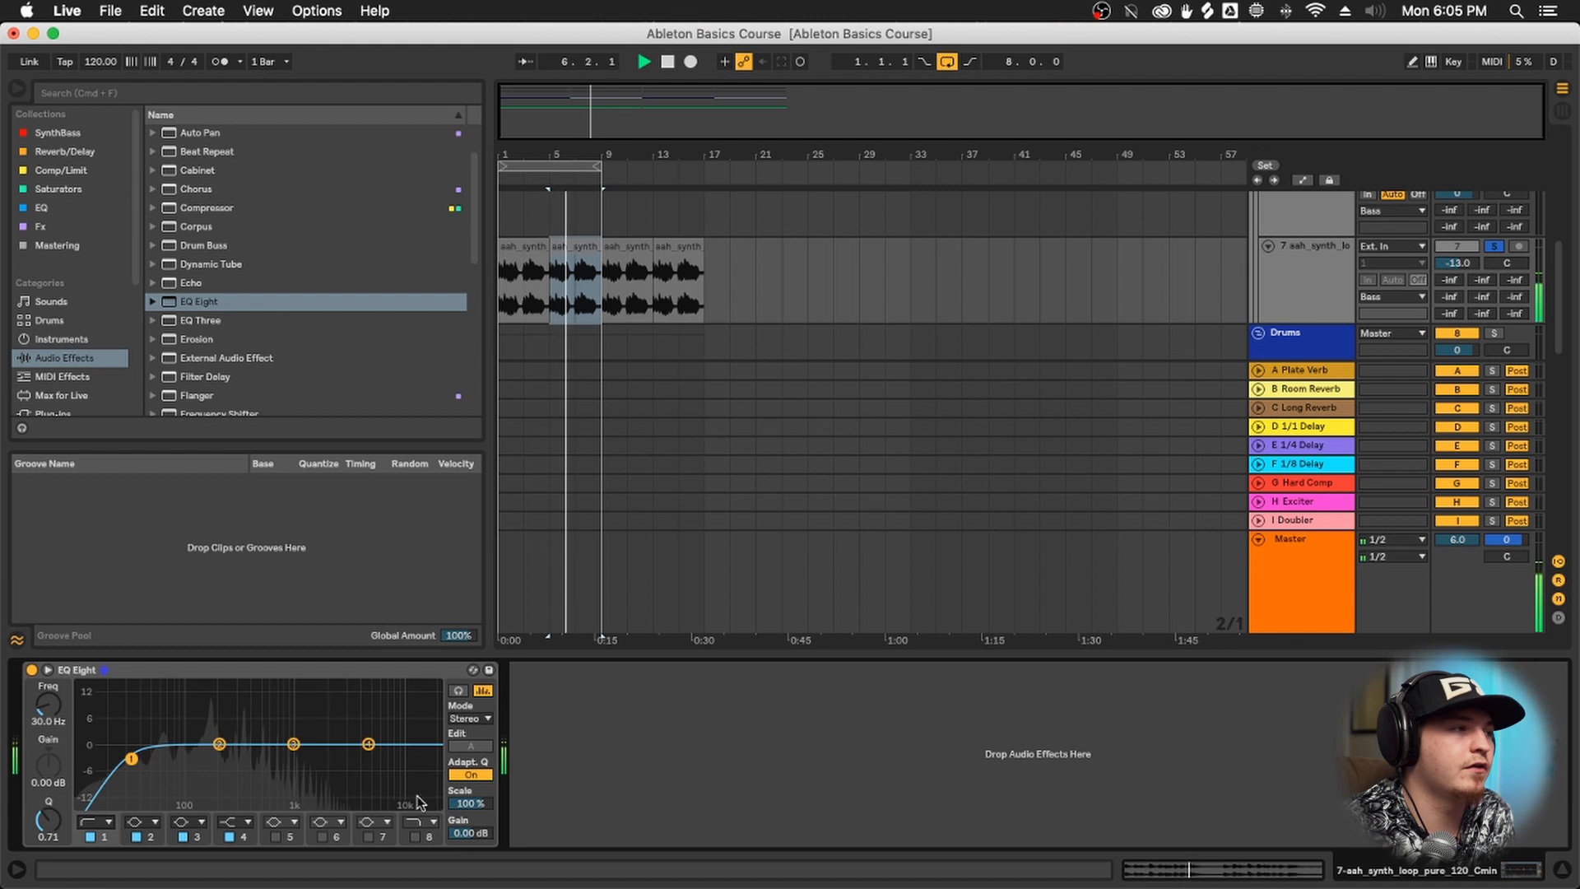
left_click(432, 836)
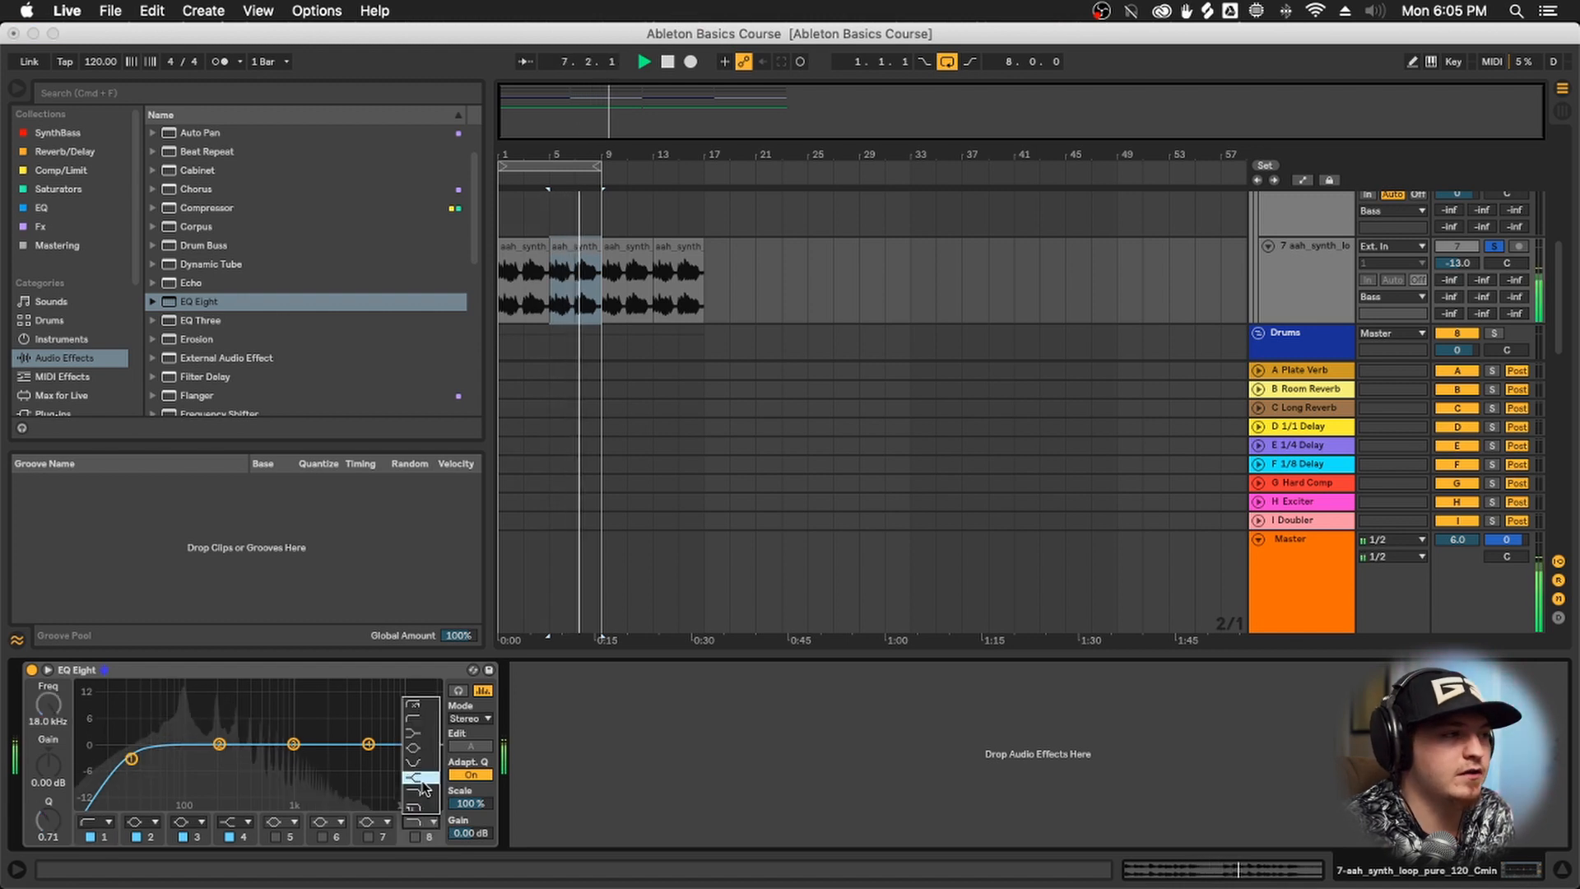
left_click(416, 836)
left_click_drag(434, 745, 416, 757)
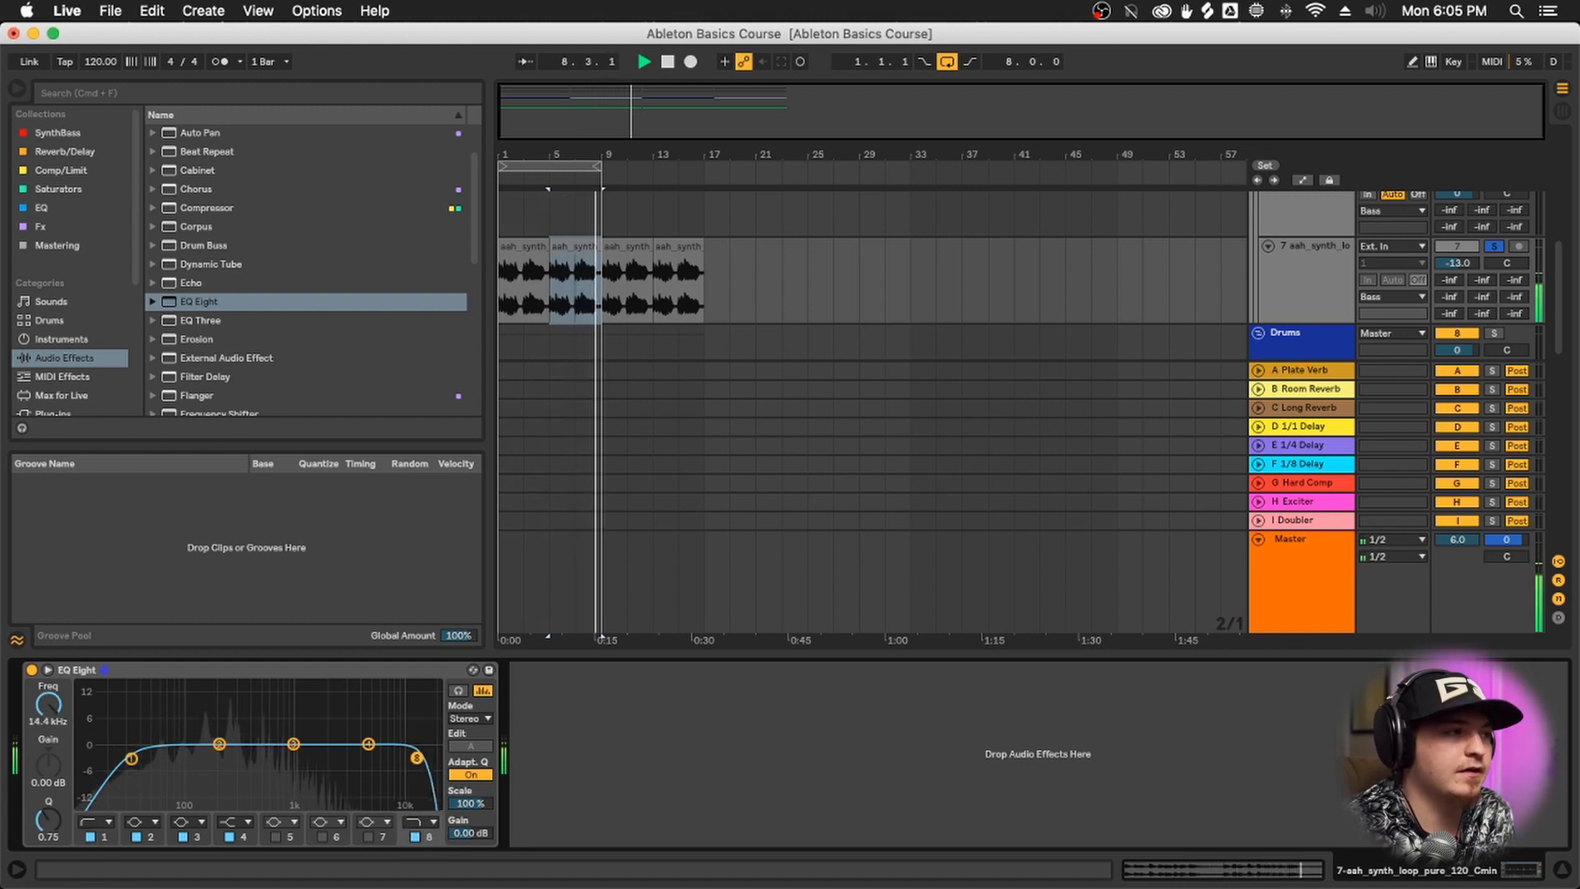
With band 1 off, set band 2 to about 174 Hz and 0.37 dB and make band 3 a high shelf
left_click(90, 837)
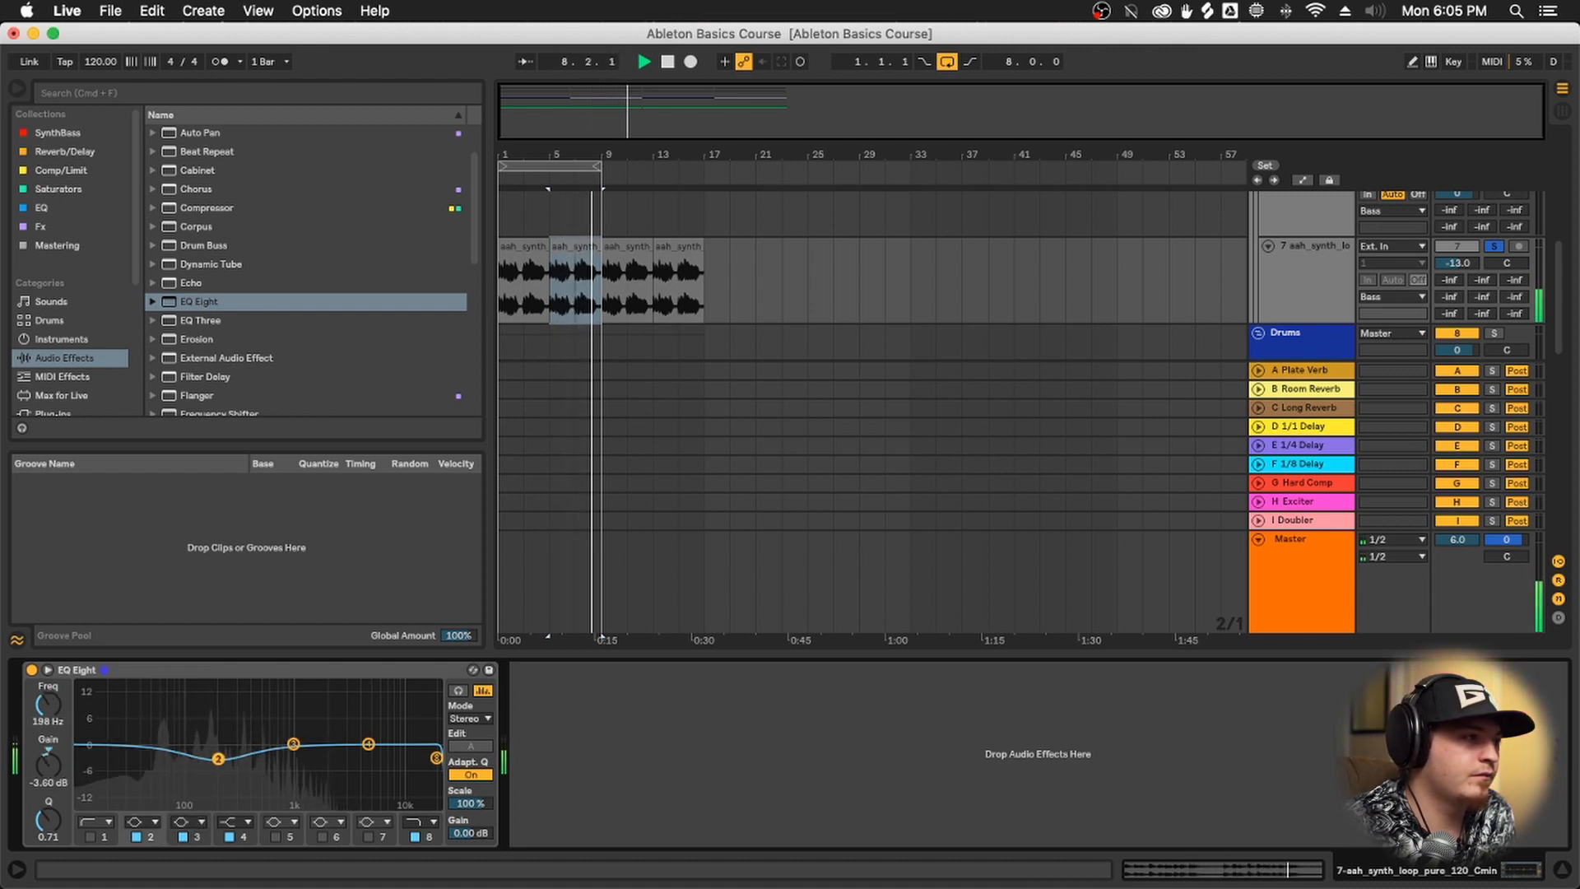
mouse_move(217, 718)
left_mouse_down()
mouse_move(221, 744)
mouse_move(248, 758)
mouse_move(190, 753)
mouse_move(216, 745)
mouse_move(217, 698)
mouse_move(213, 743)
left_mouse_up()
left_click(189, 821)
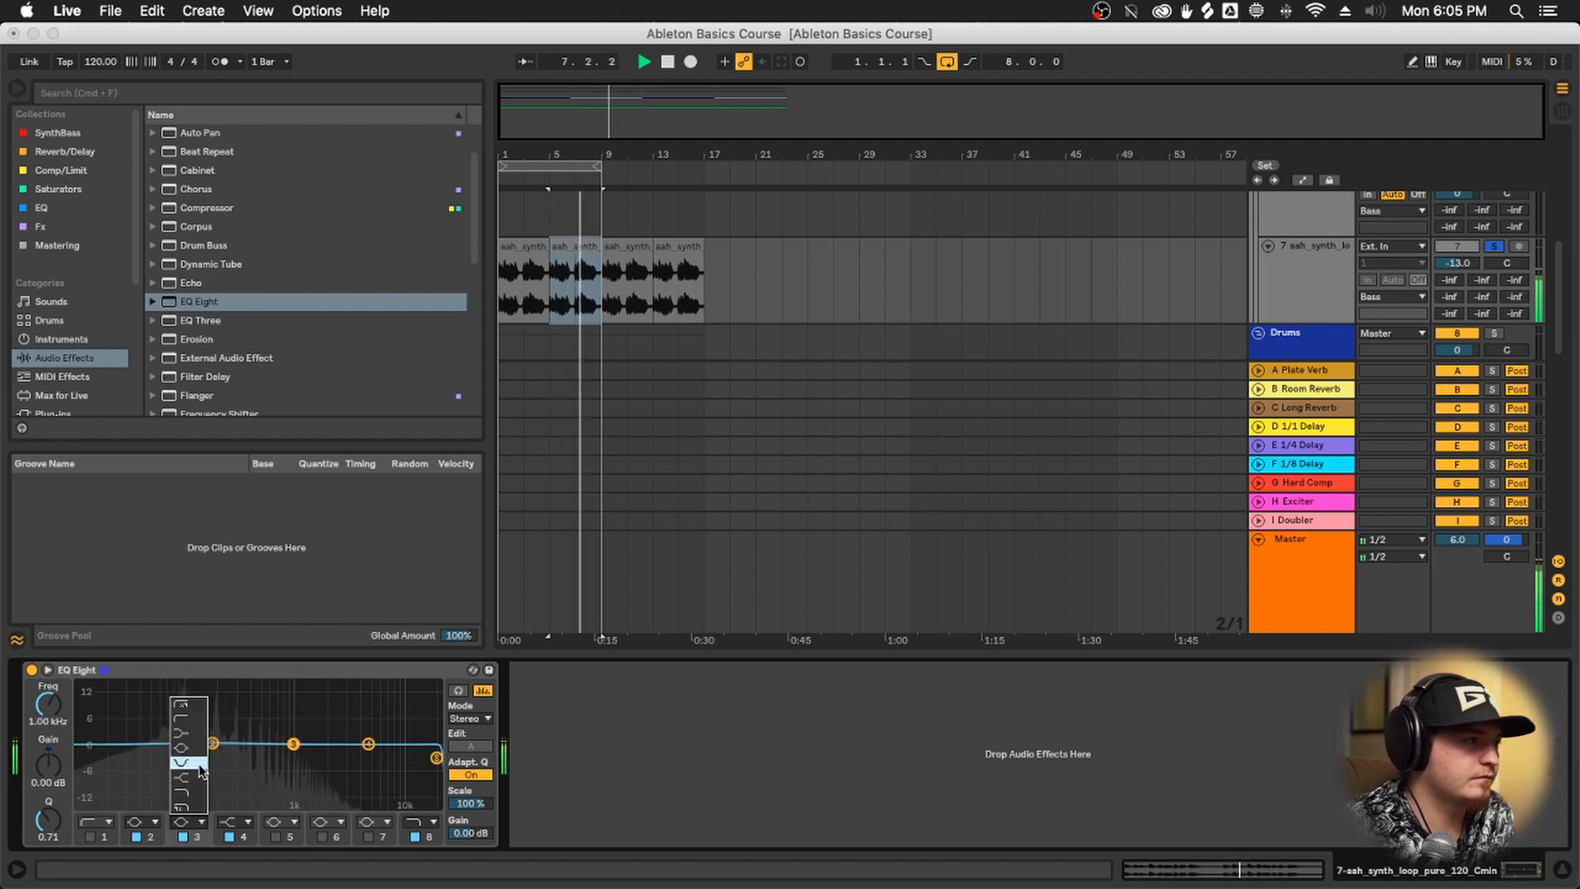
left_click(201, 778)
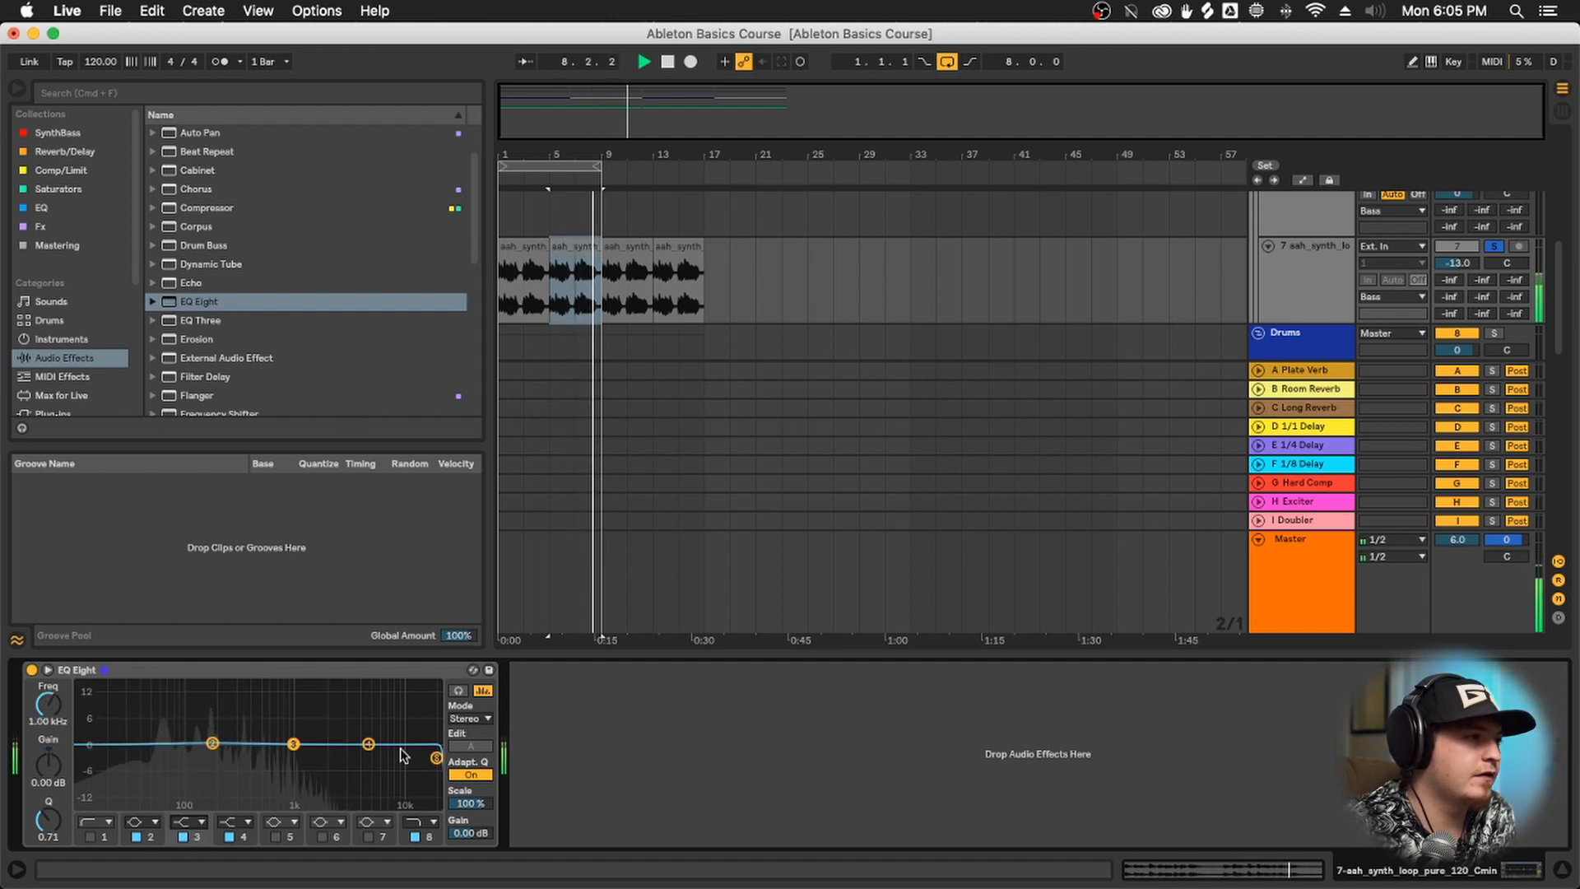
Turn off band 8 and give it a shelf shape, and raise band 4 to about 4.83 dB at 3.91 kHz
left_click(408, 837)
left_click(418, 821)
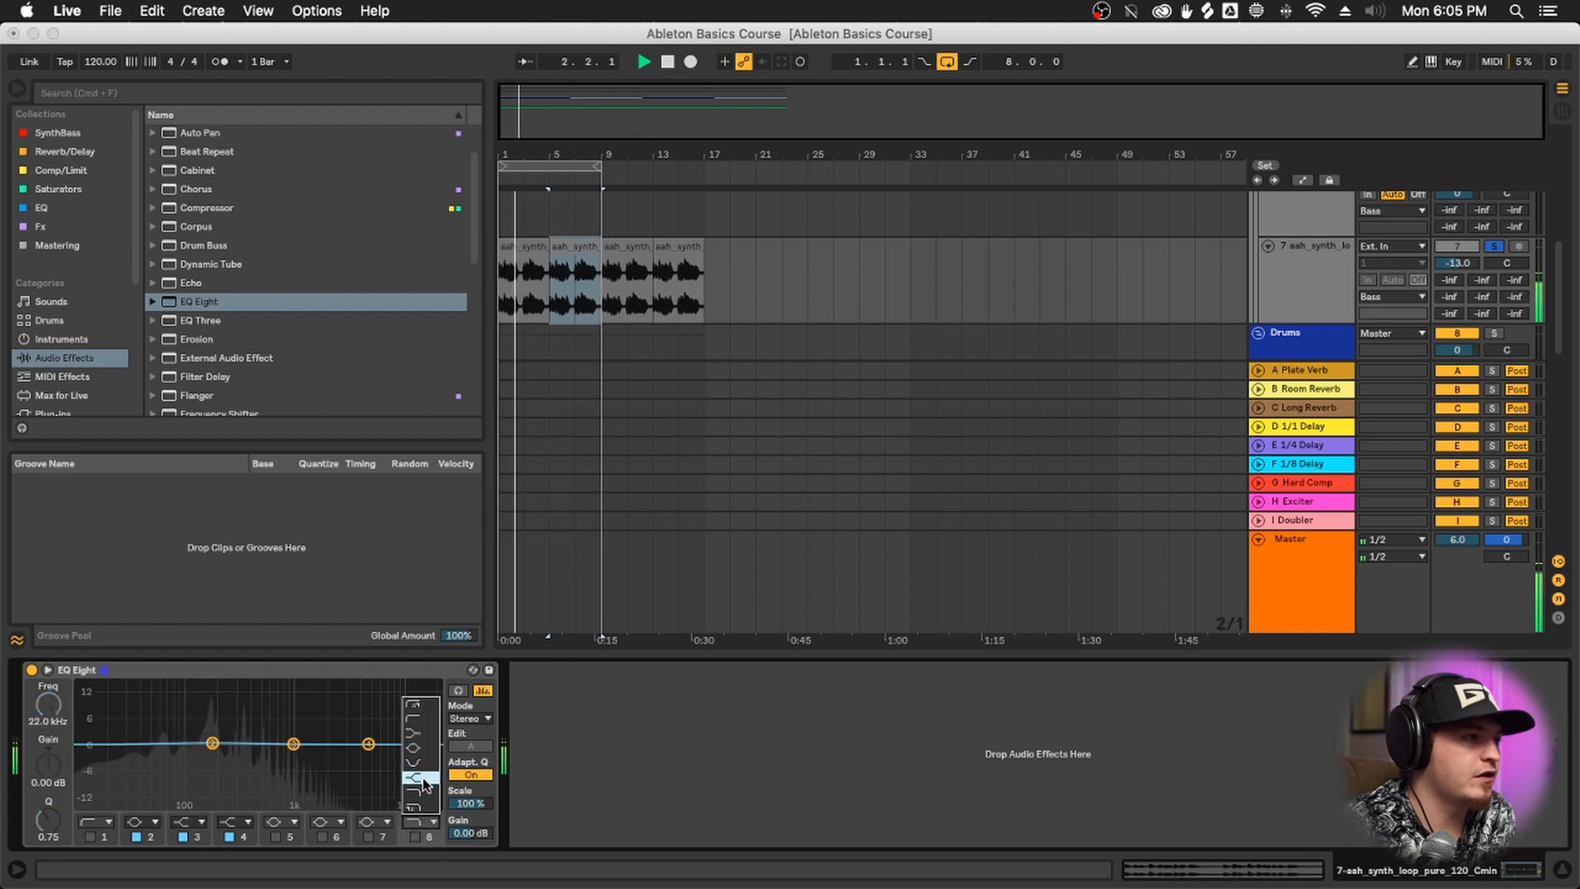
left_click(423, 782)
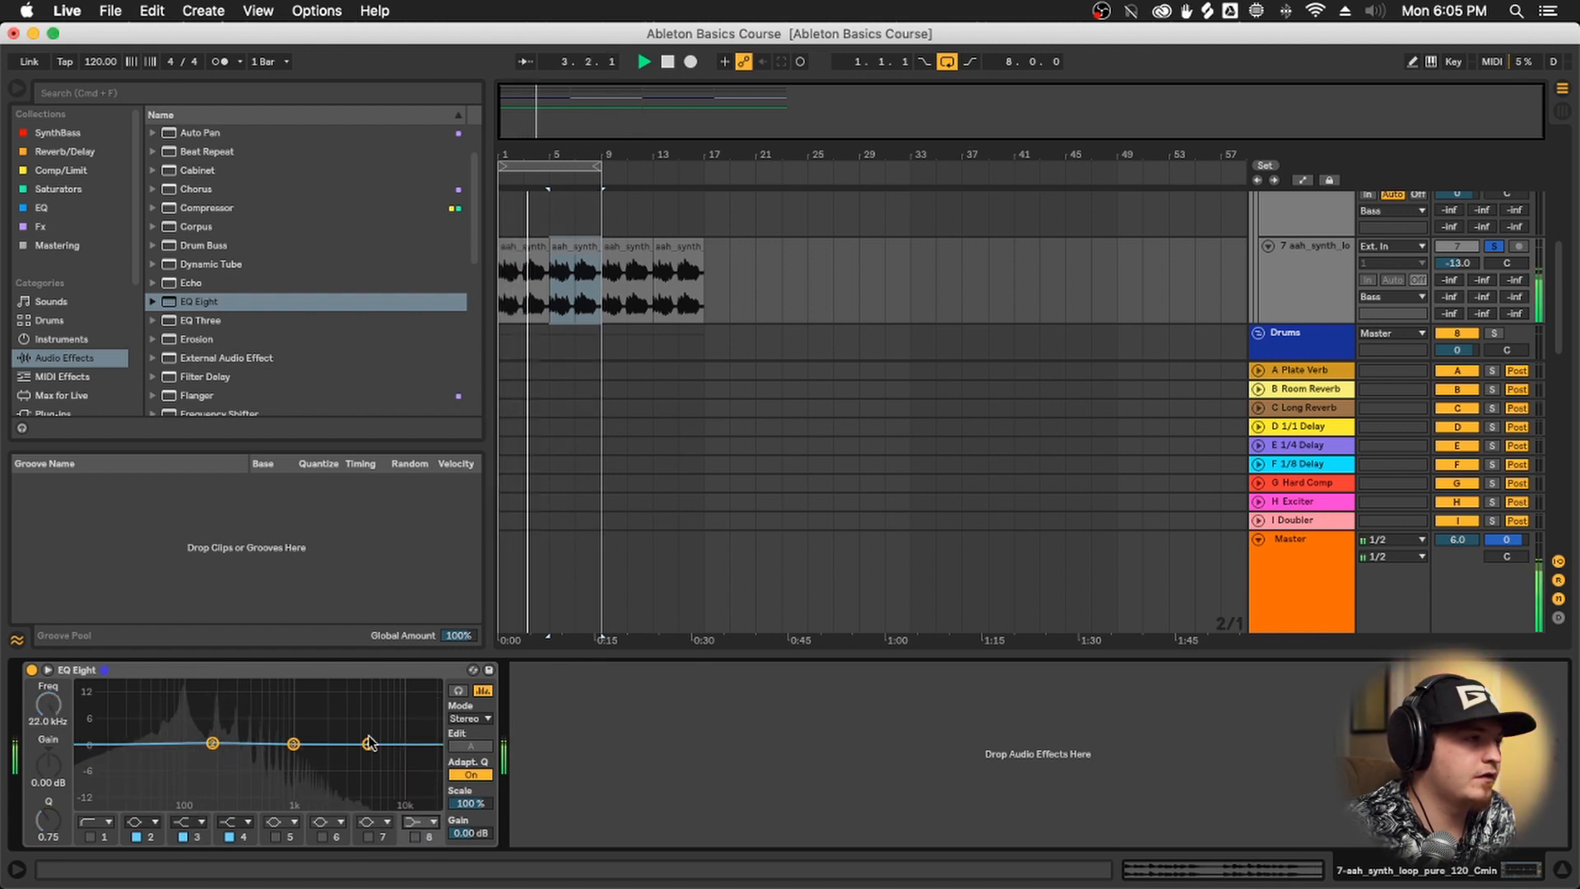
left_click_drag(370, 743, 357, 725)
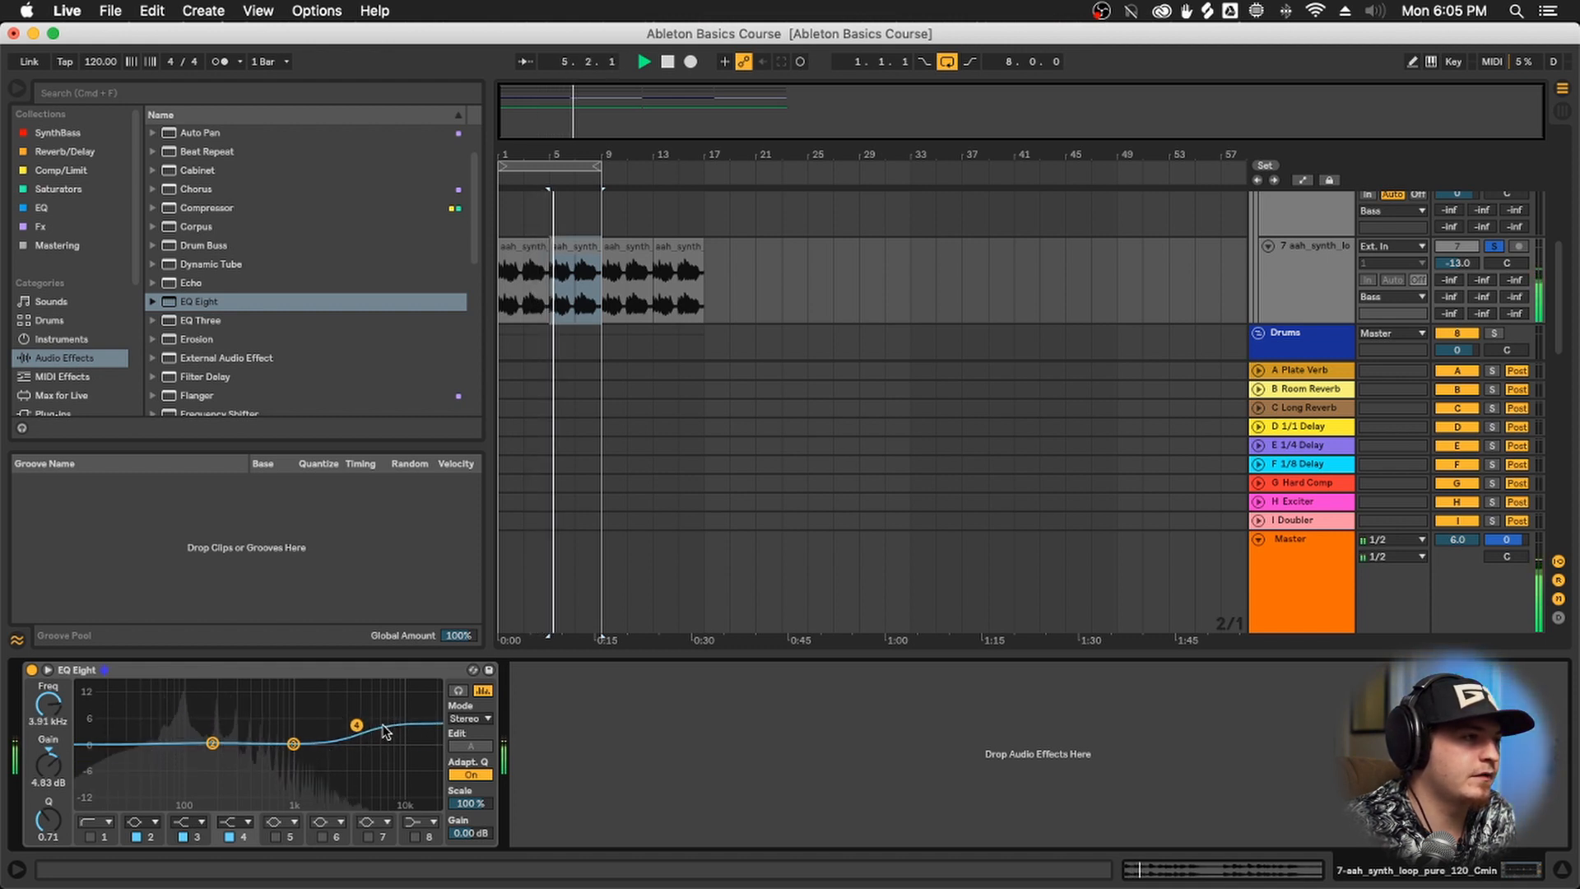
Enable band 1 as a low shelf and set it to about -7.07 dB at 66.7 Hz
left_click(89, 837)
left_click(108, 822)
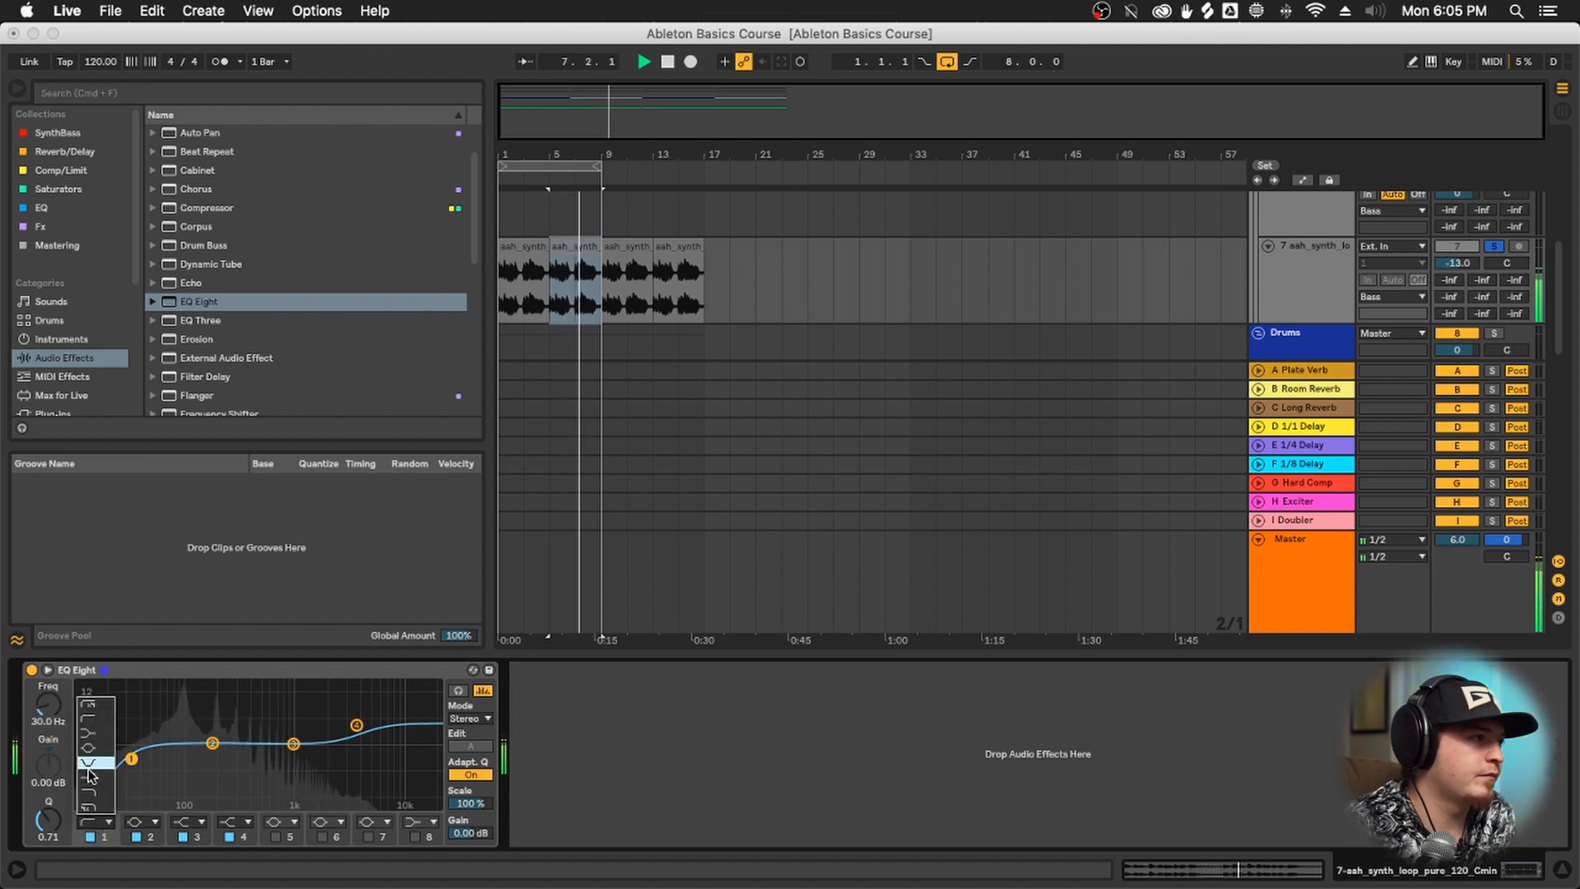
left_click(90, 776)
left_click_drag(131, 744, 134, 746)
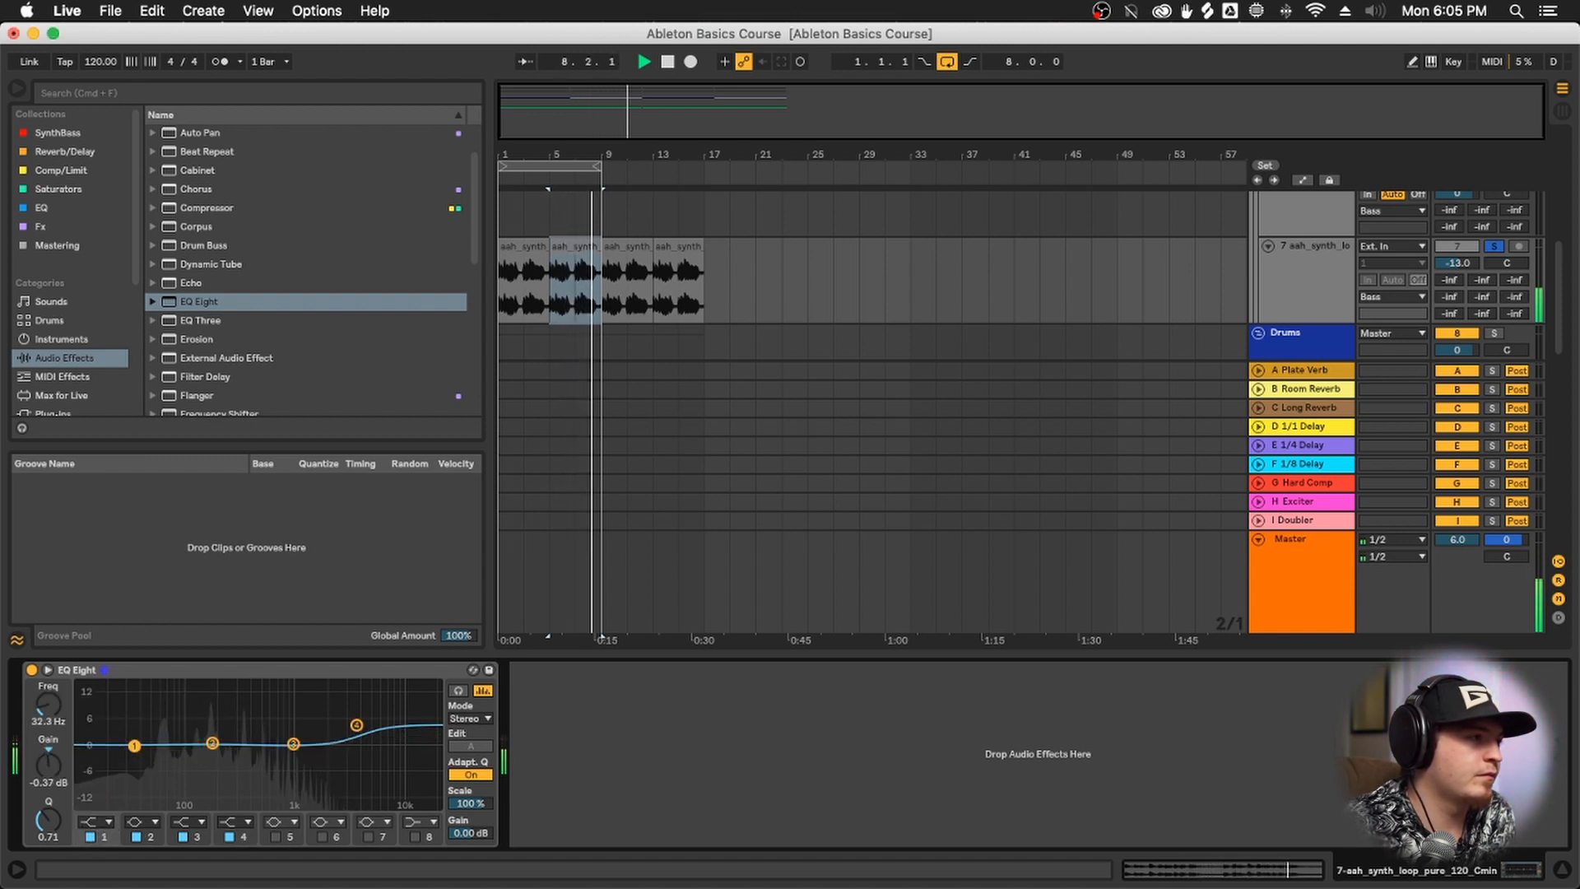
left_click(108, 823)
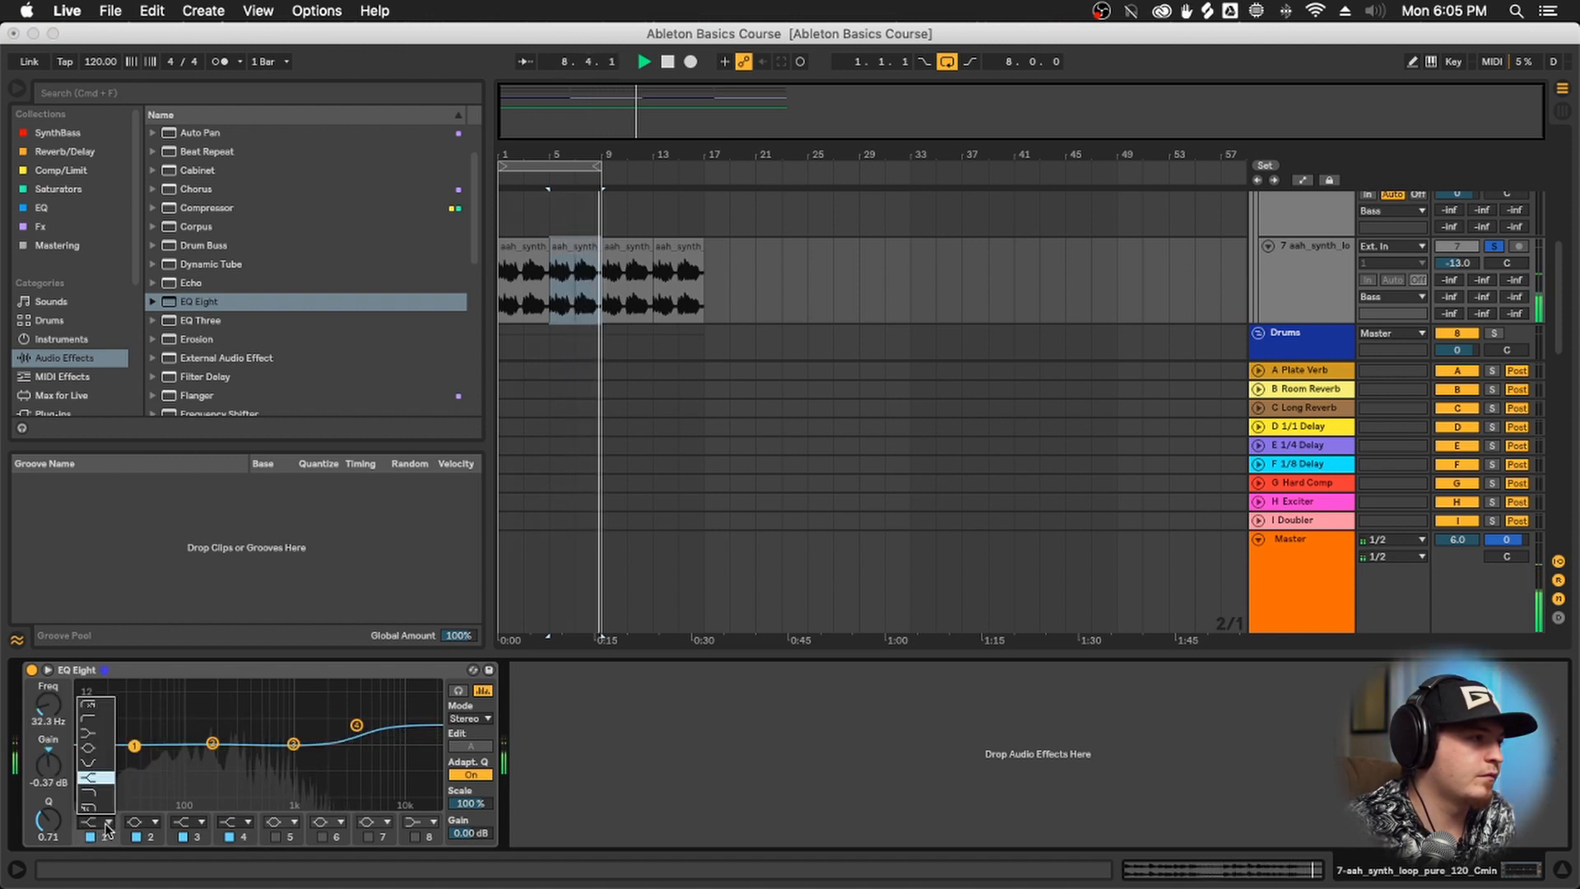
left_click(98, 735)
left_click_drag(134, 745, 168, 772)
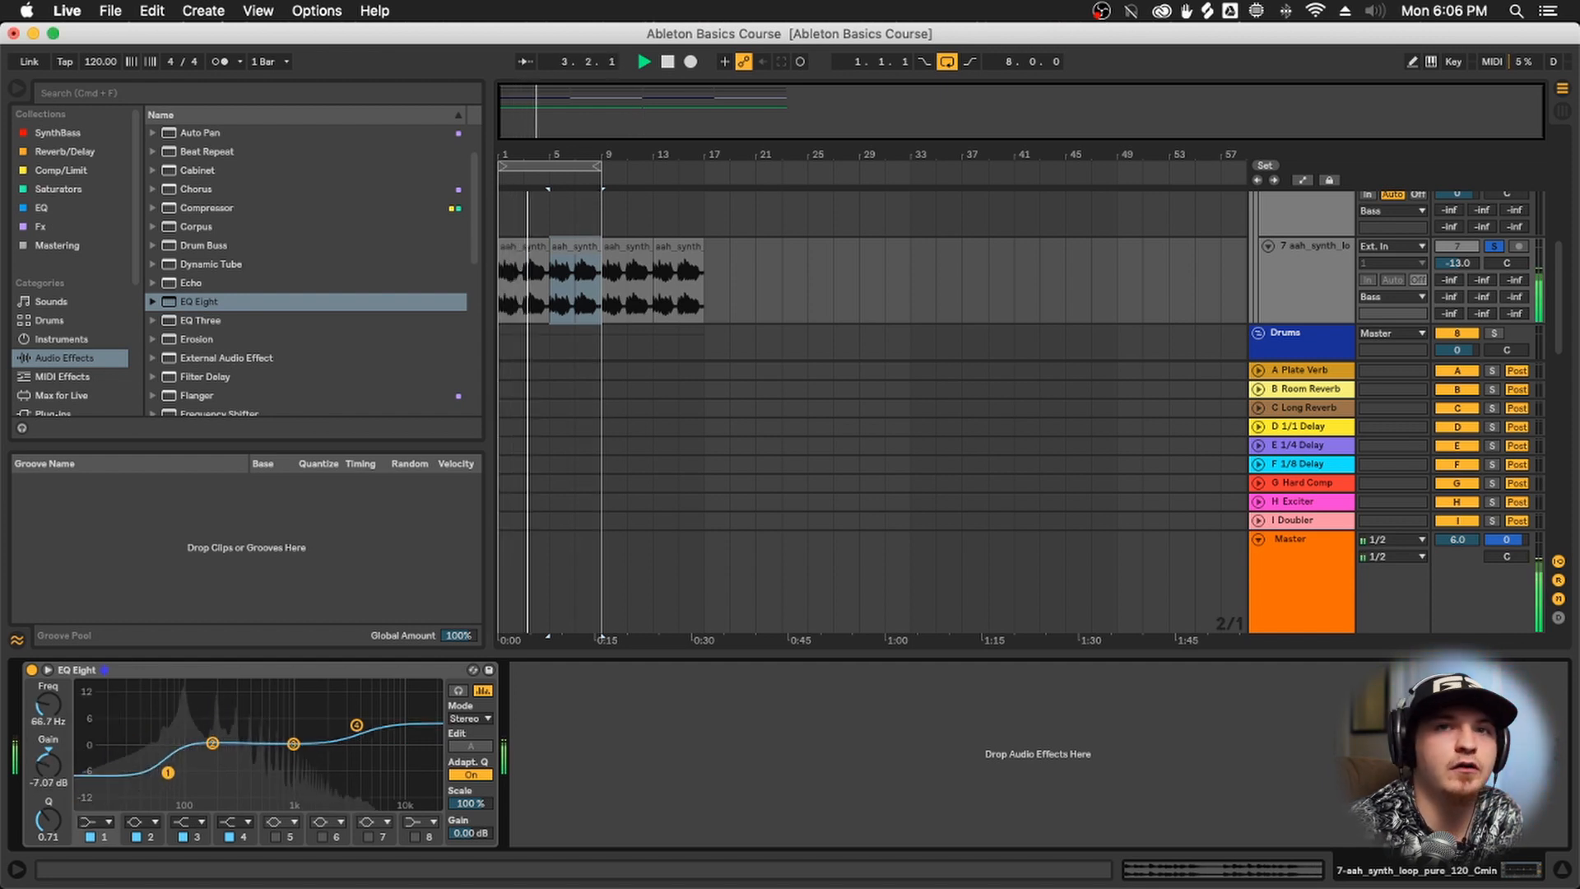
Expand the EQ Eight display to examine the full curve and spectrum, and collapse it again
left_click(473, 670)
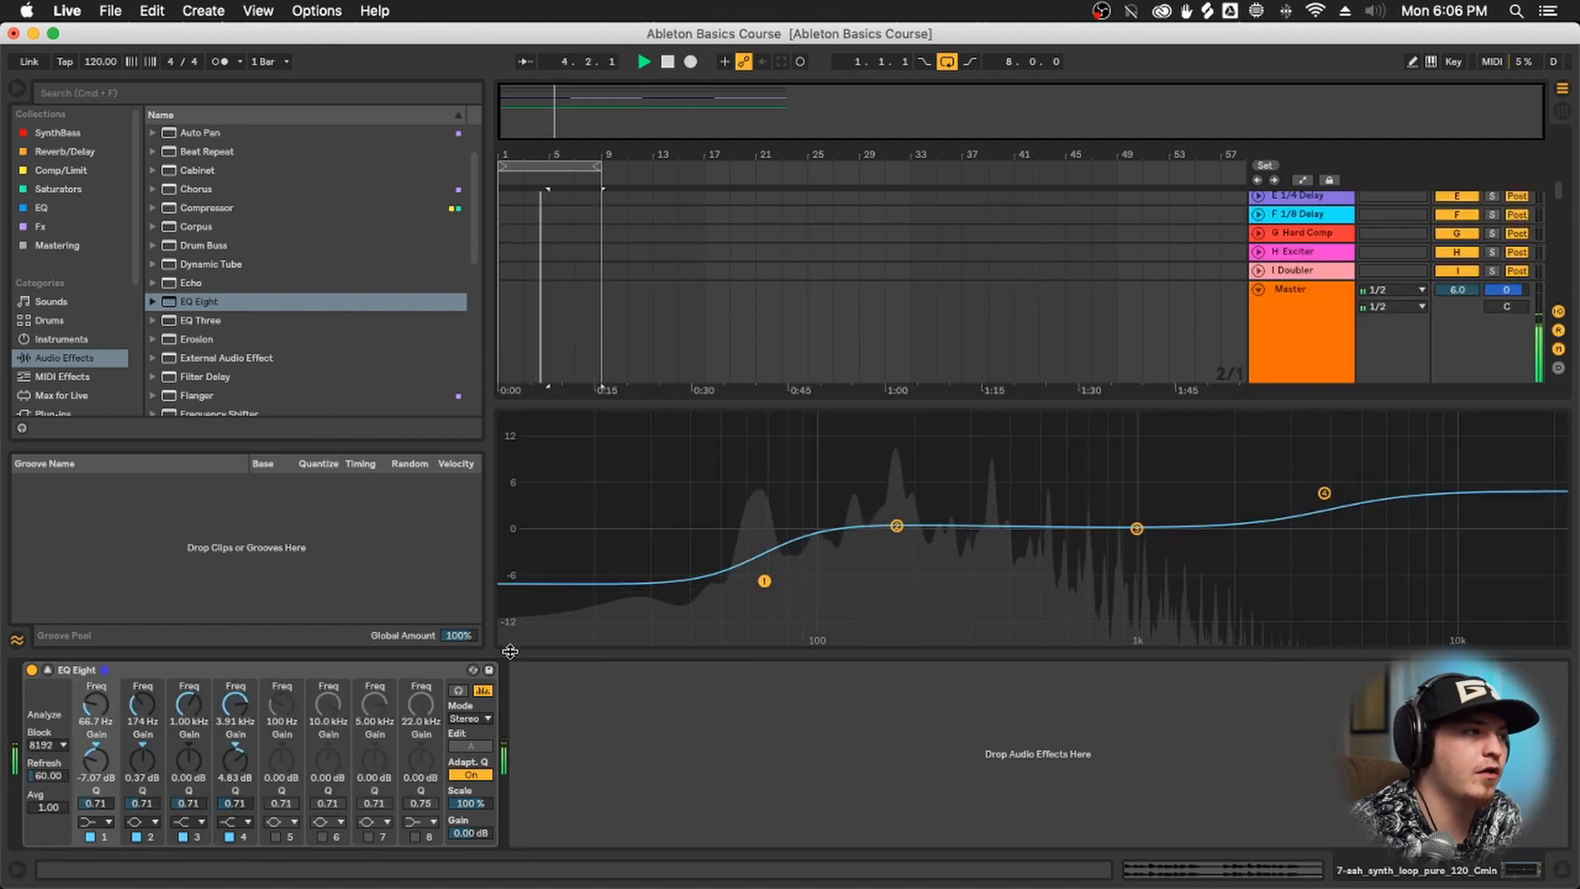
left_click(473, 669)
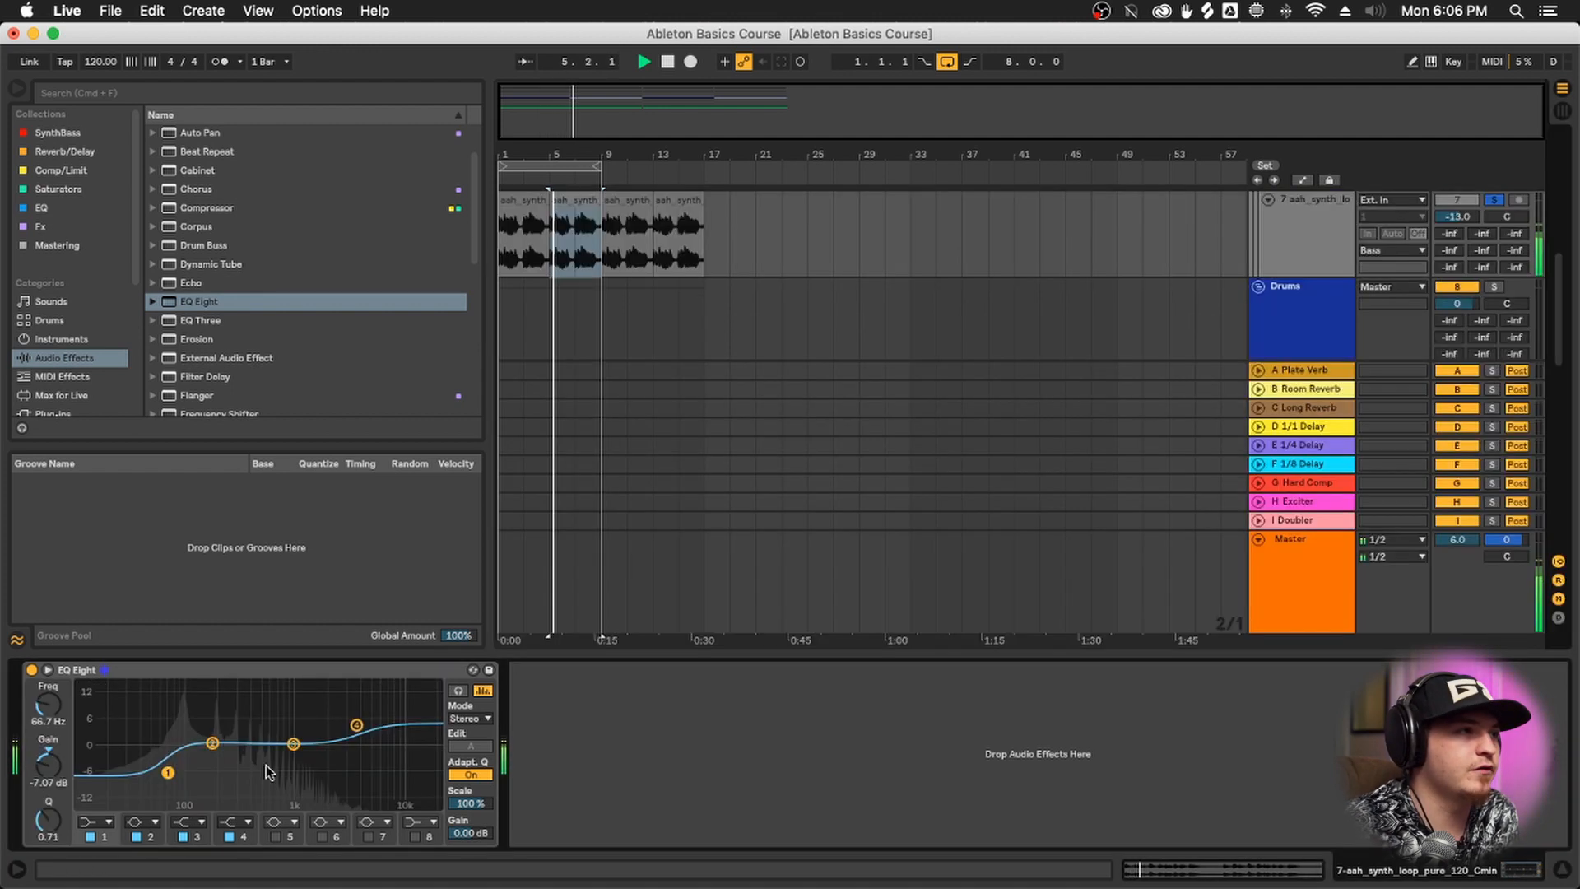
Inspect the EQ Eight curve in the enlarged display, return to the compact view and turn off band 1
left_click(473, 669)
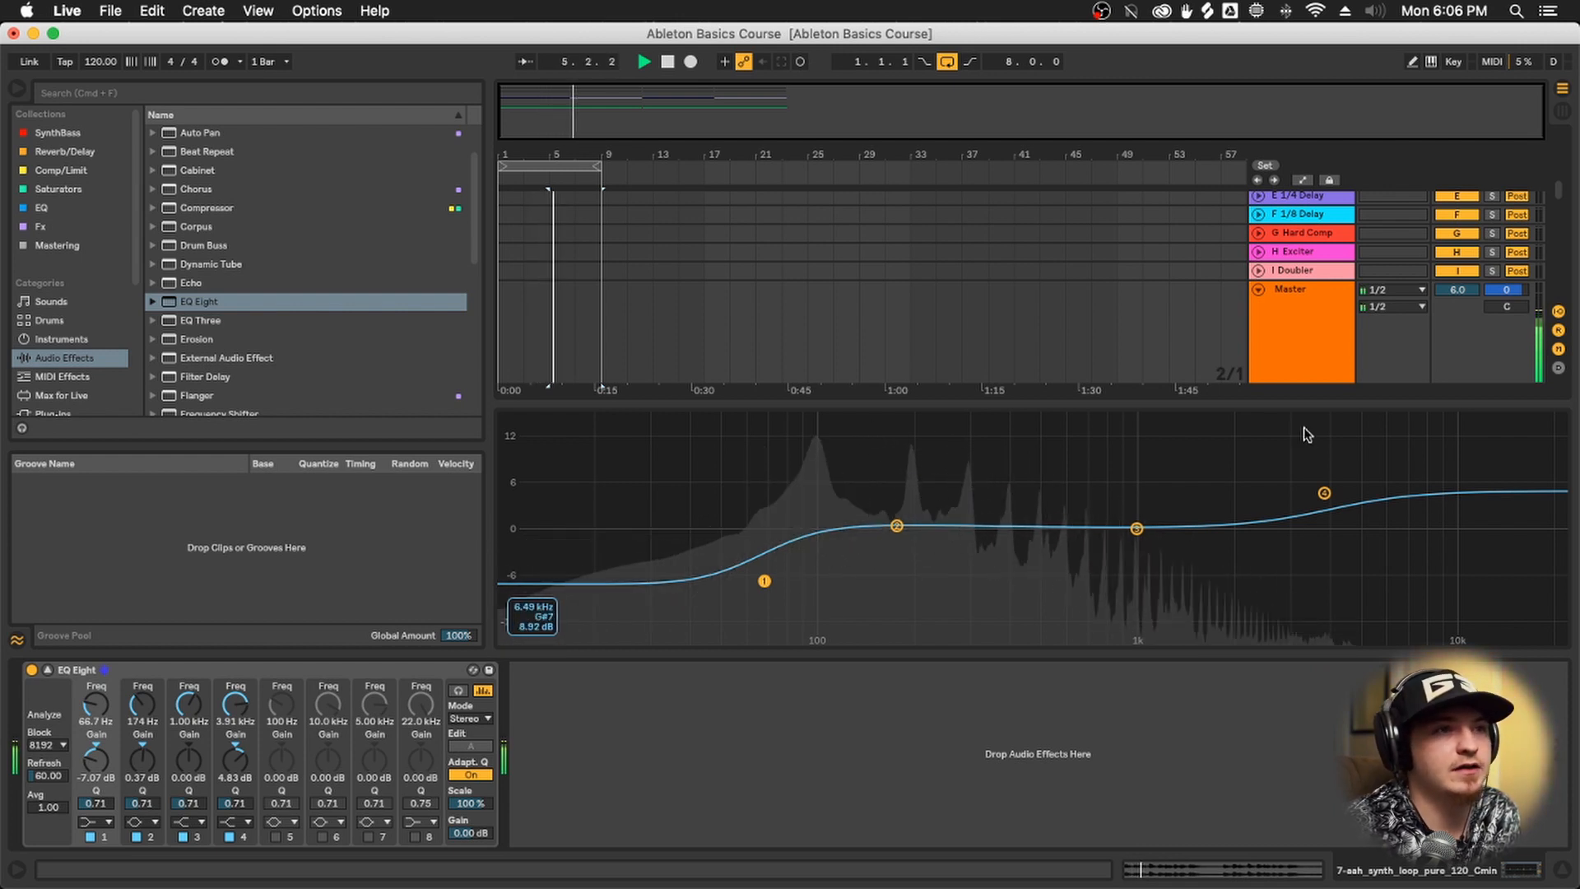
double_click(979, 486)
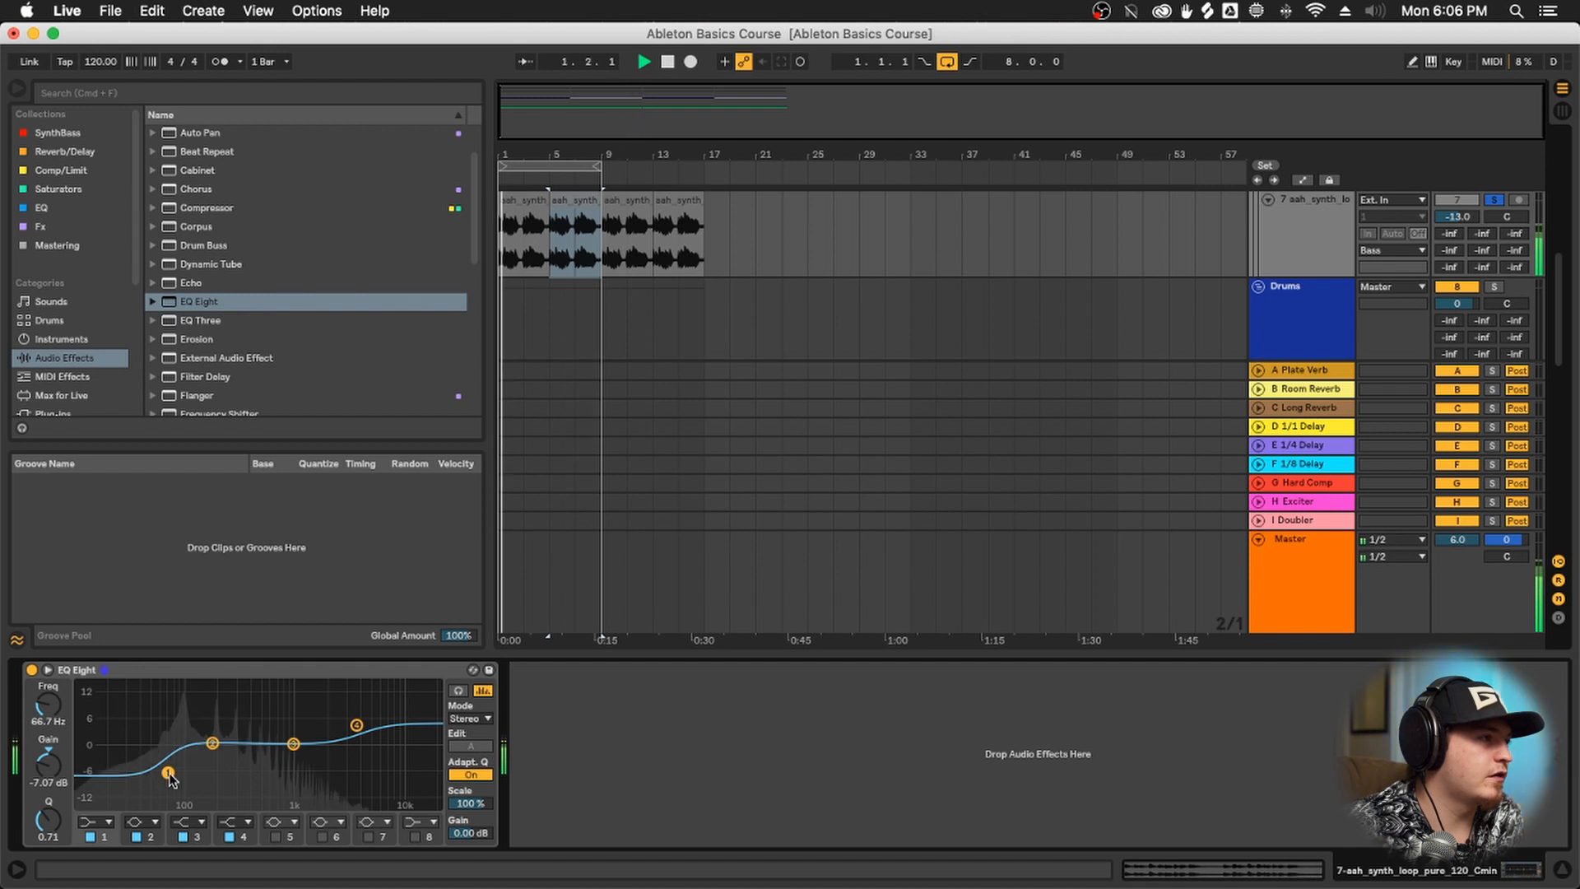
left_click(91, 837)
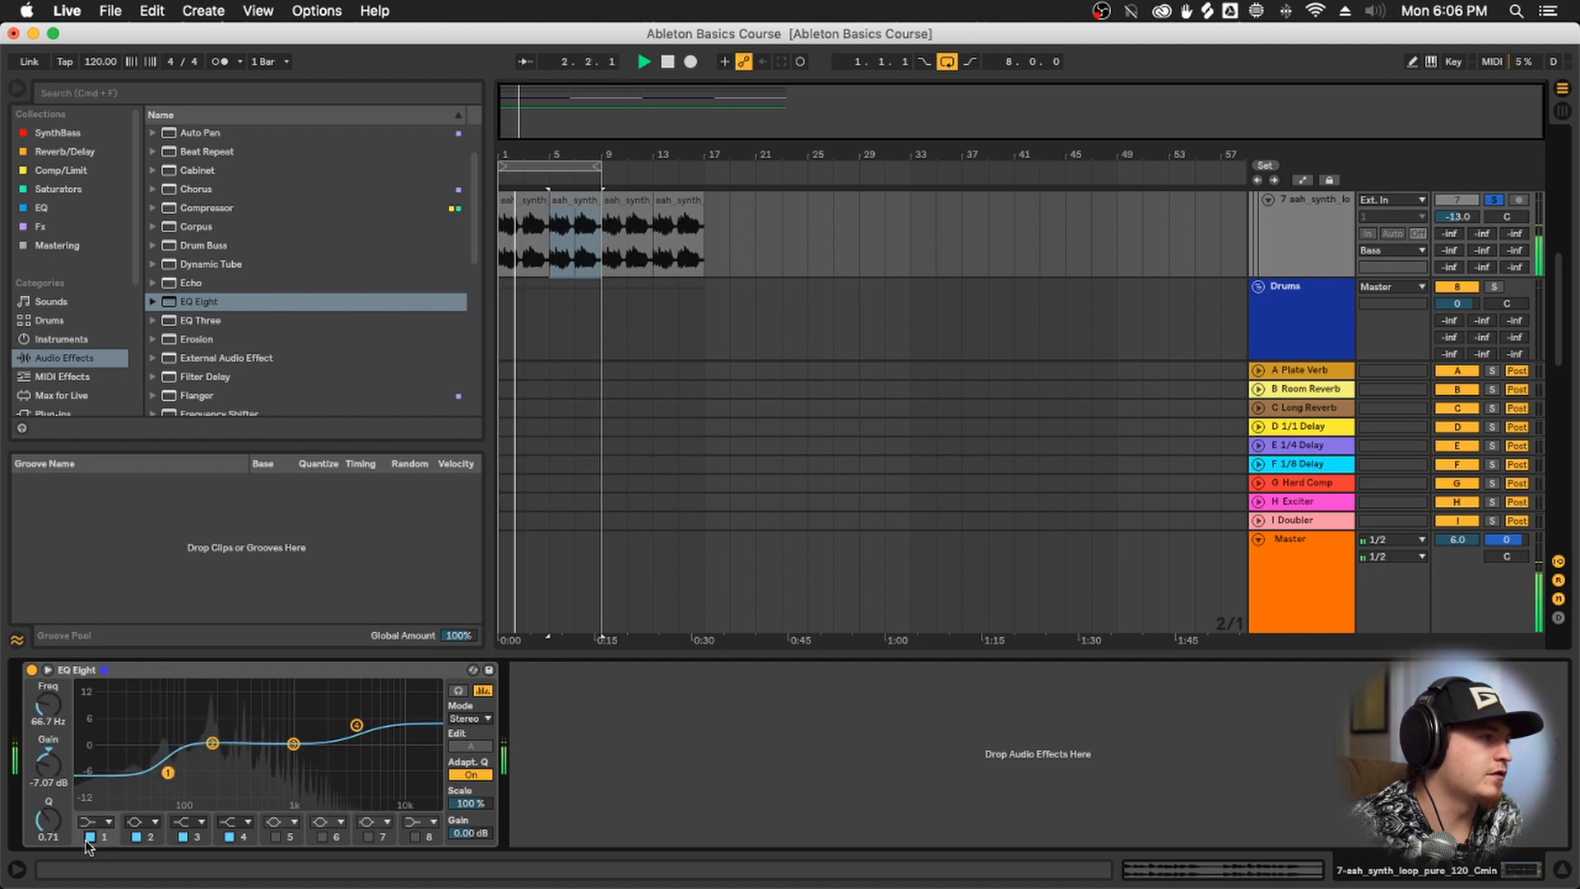
Delete the edited EQ Eight from the synth loop track and add a fresh EQ Eight in its place
left_click(89, 673)
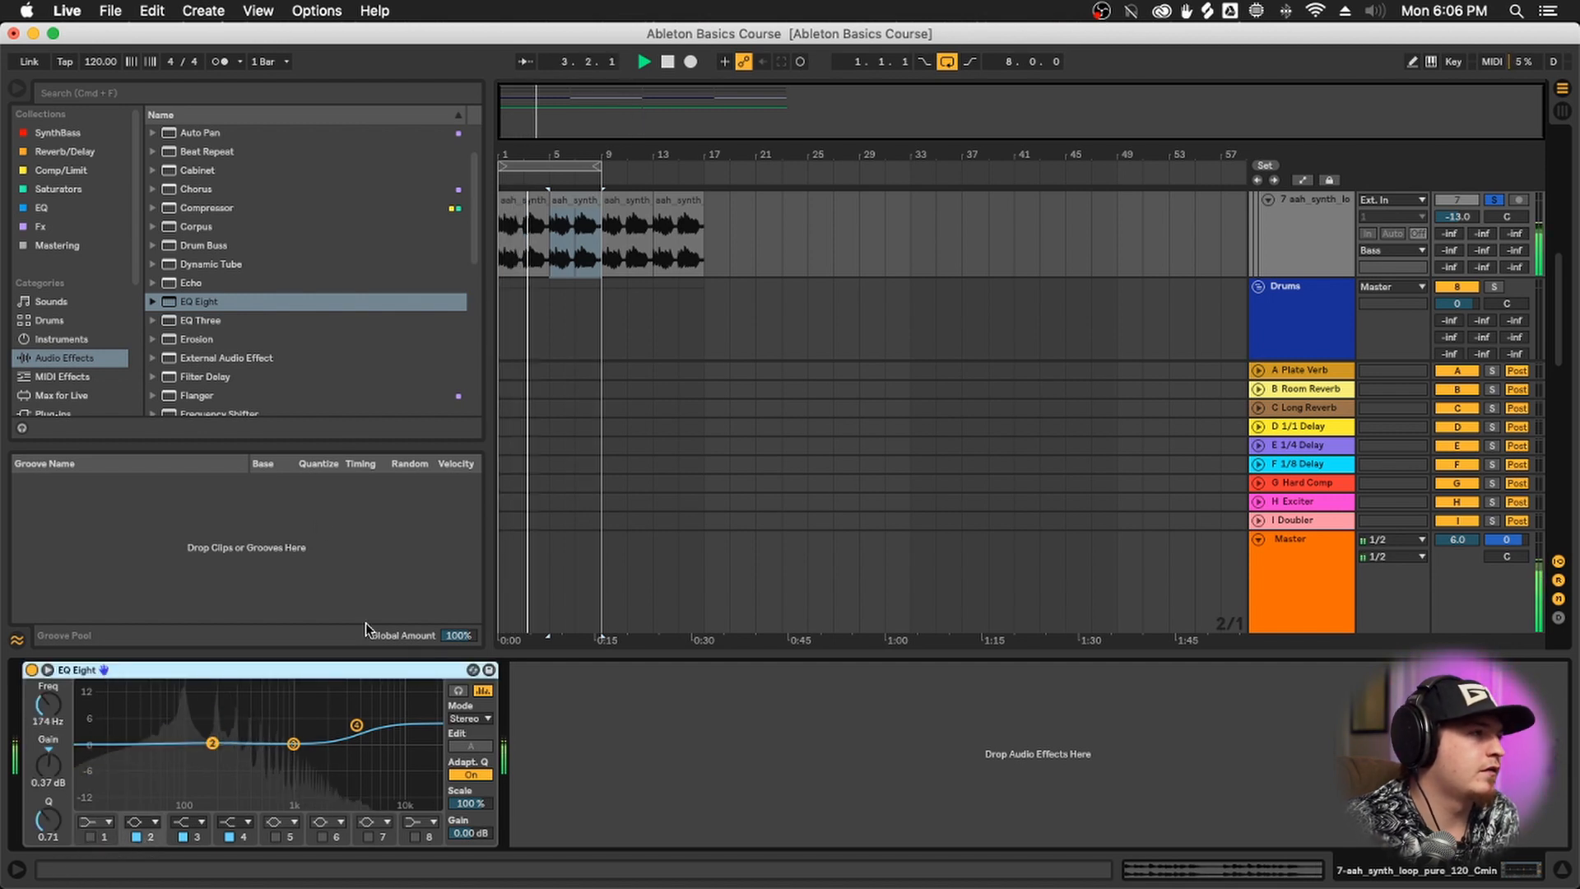
key("Delete")
left_click_drag(205, 303, 765, 745)
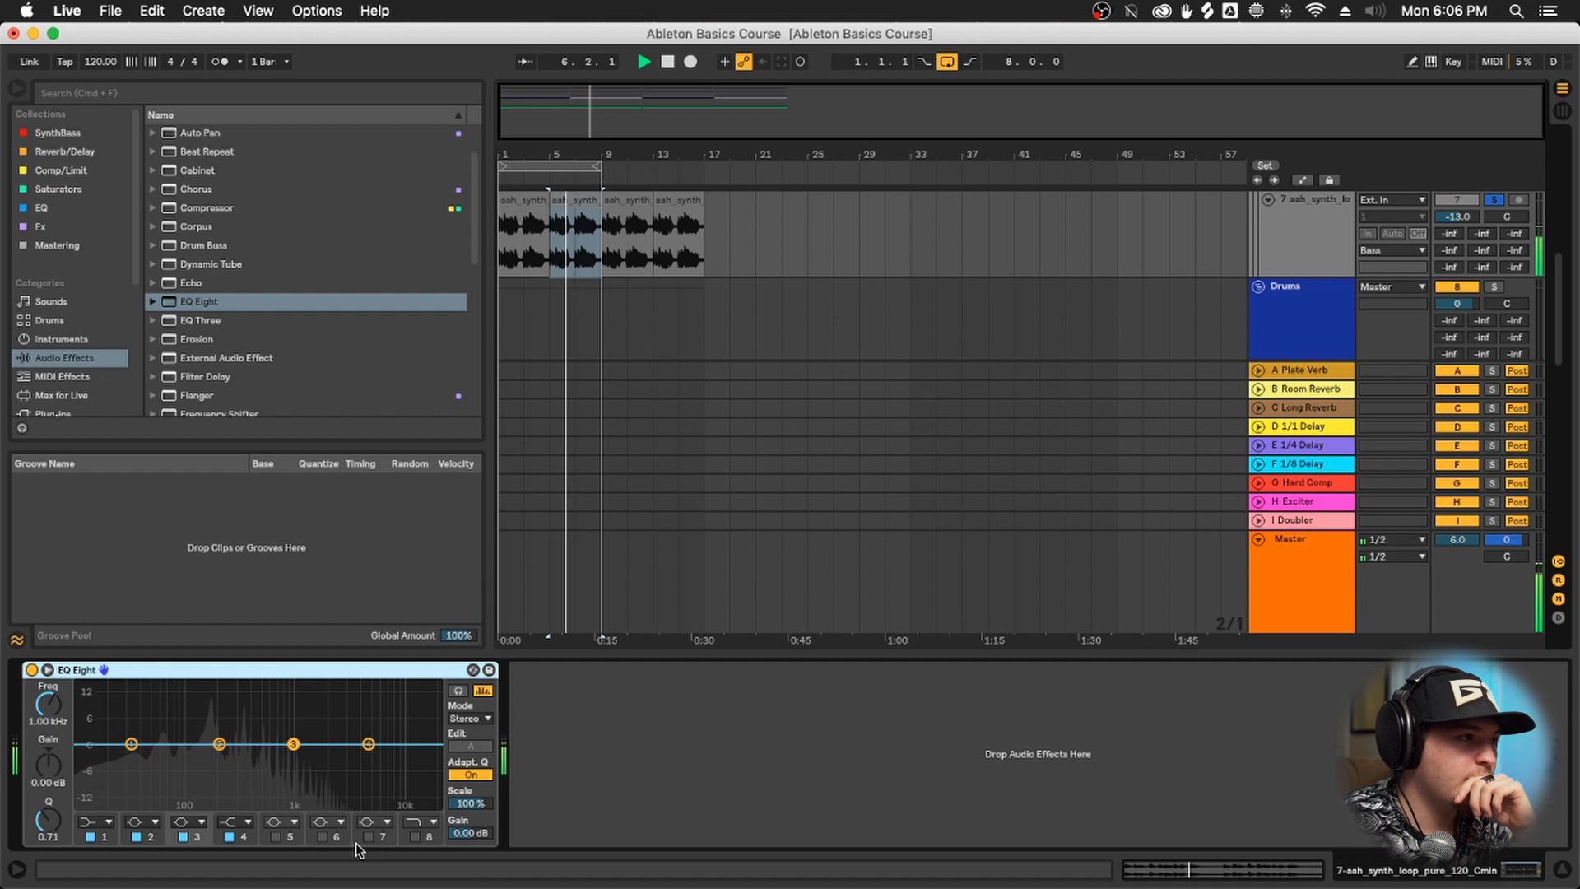
Enable band 5 and boost band 2 to about 11.6 dB at 225 Hz with a narrow Q of 12.9
left_click(294, 745)
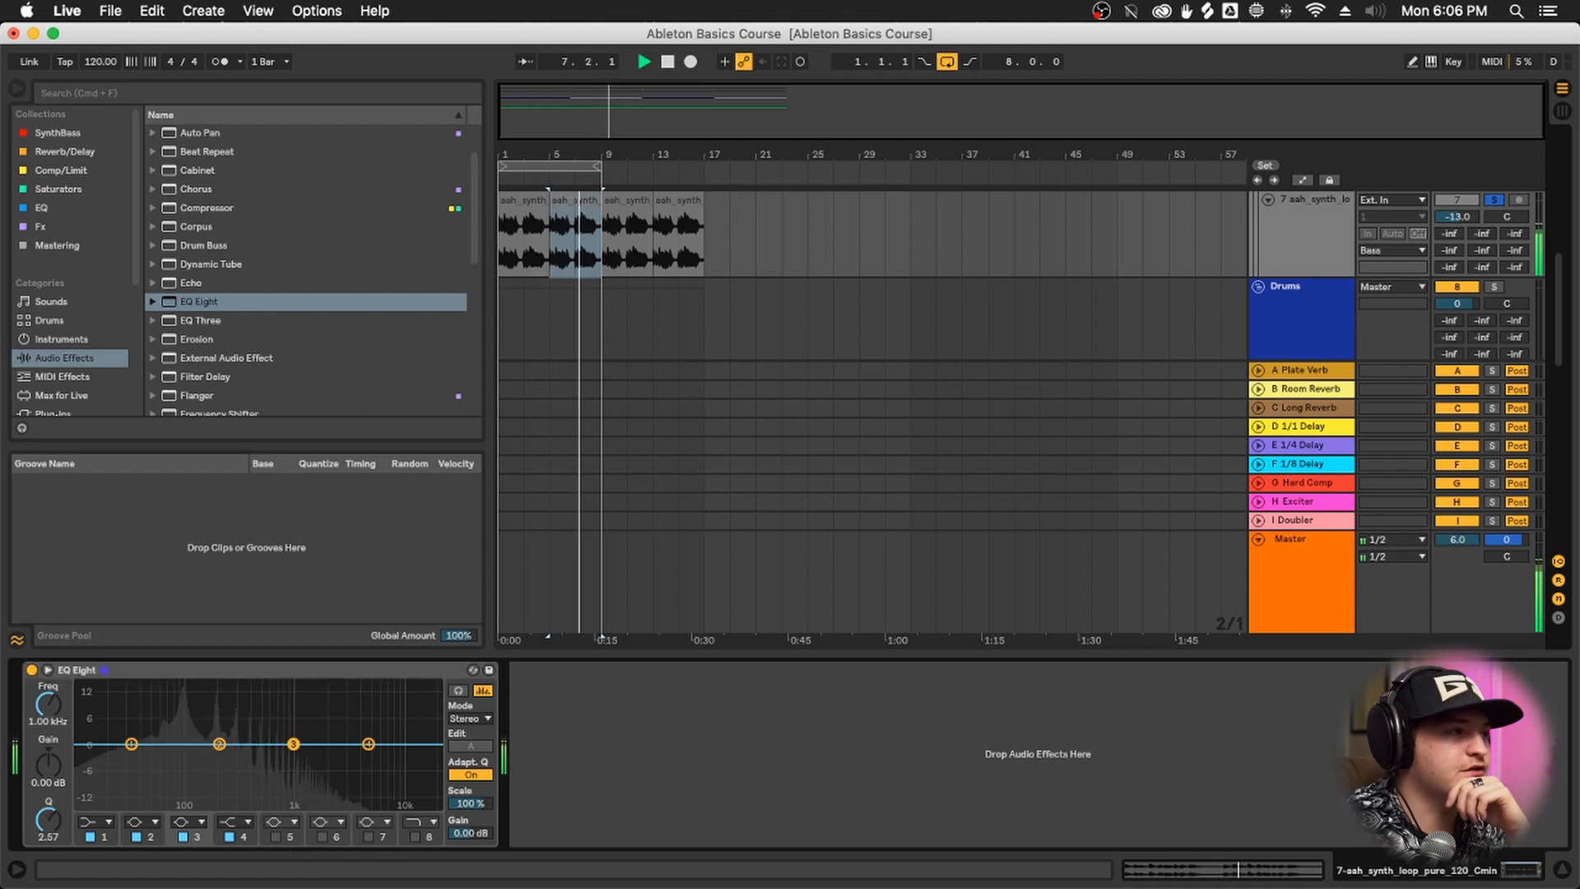
left_click(276, 836)
left_click_drag(218, 744, 223, 698)
left_click_drag(48, 820, 47, 730)
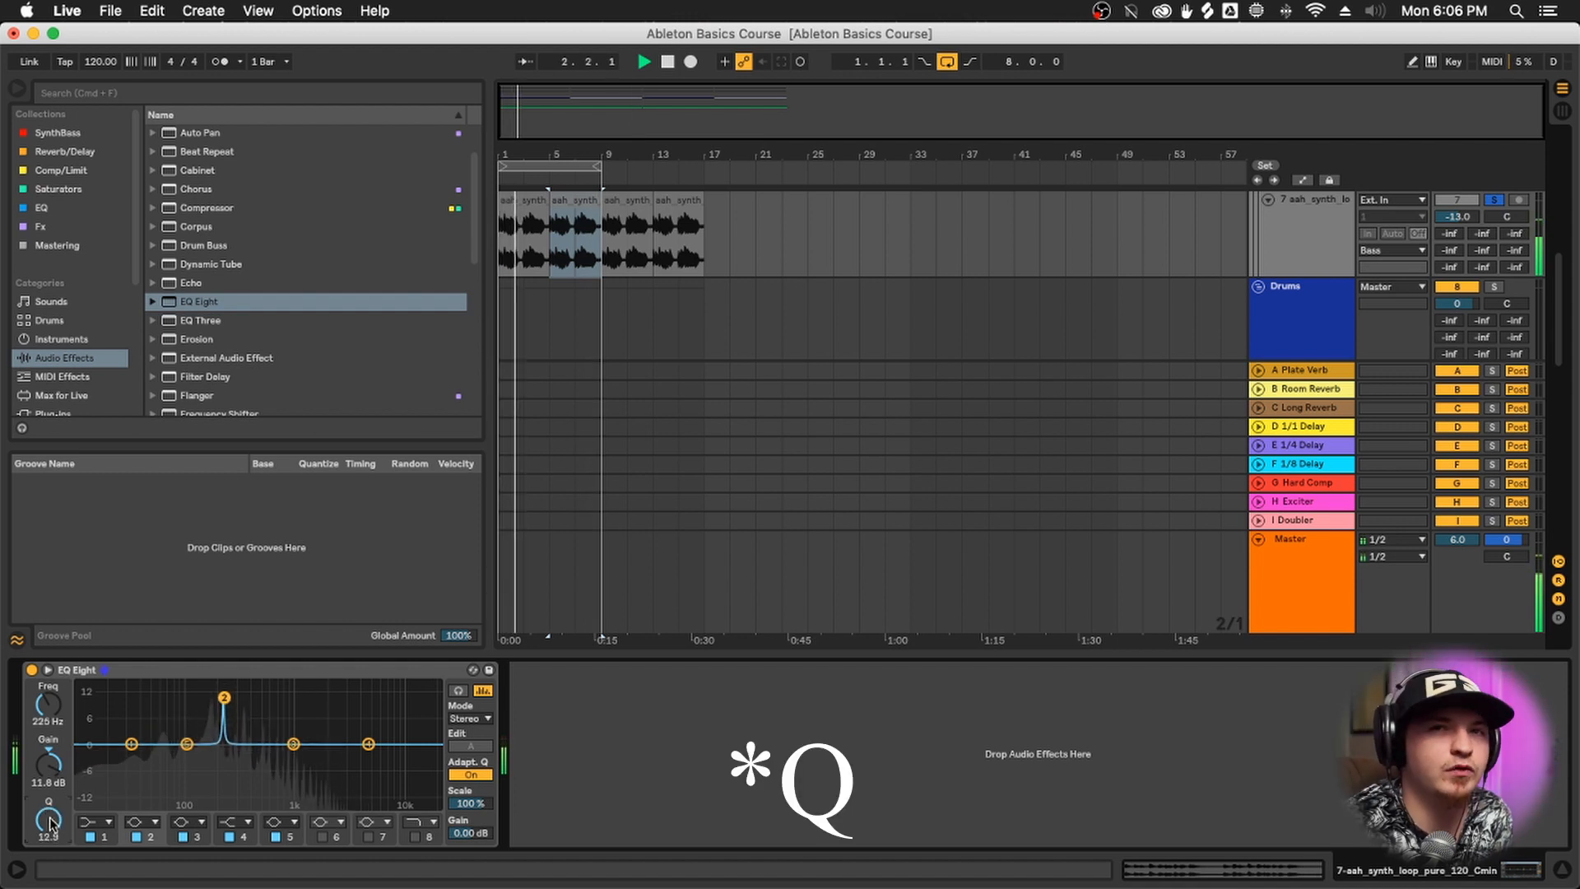
Move the narrow band 2 to about 290 Hz and reset its gain to 0 dB
left_click_drag(224, 697, 236, 769)
double_click(49, 750)
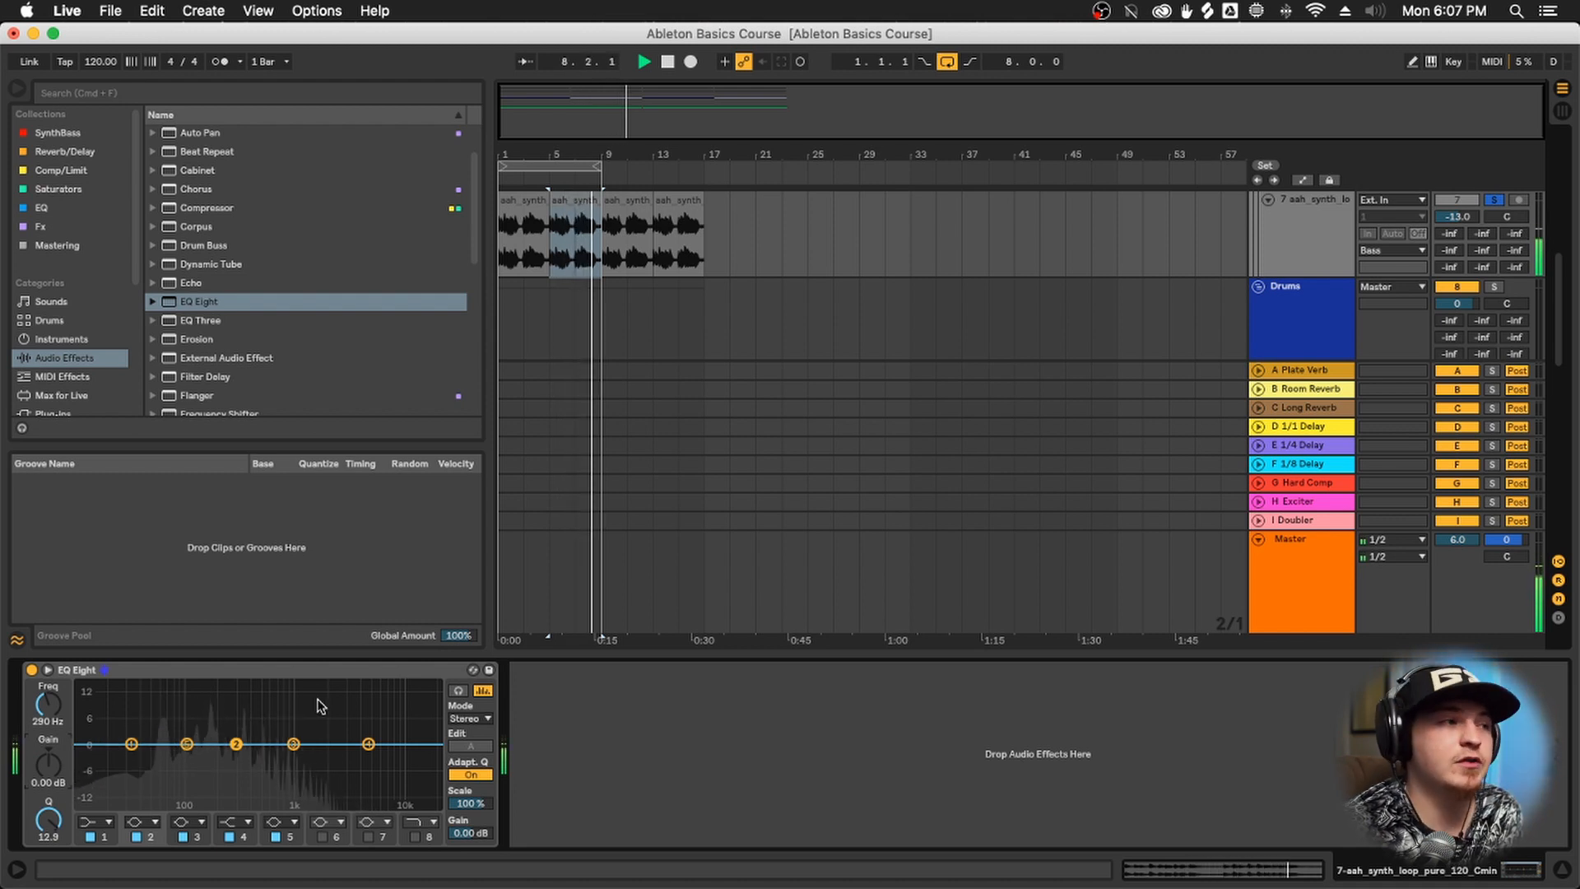
Review the EQ Eight processing modes, switching from Stereo to M/S and back to Stereo
left_click(468, 718)
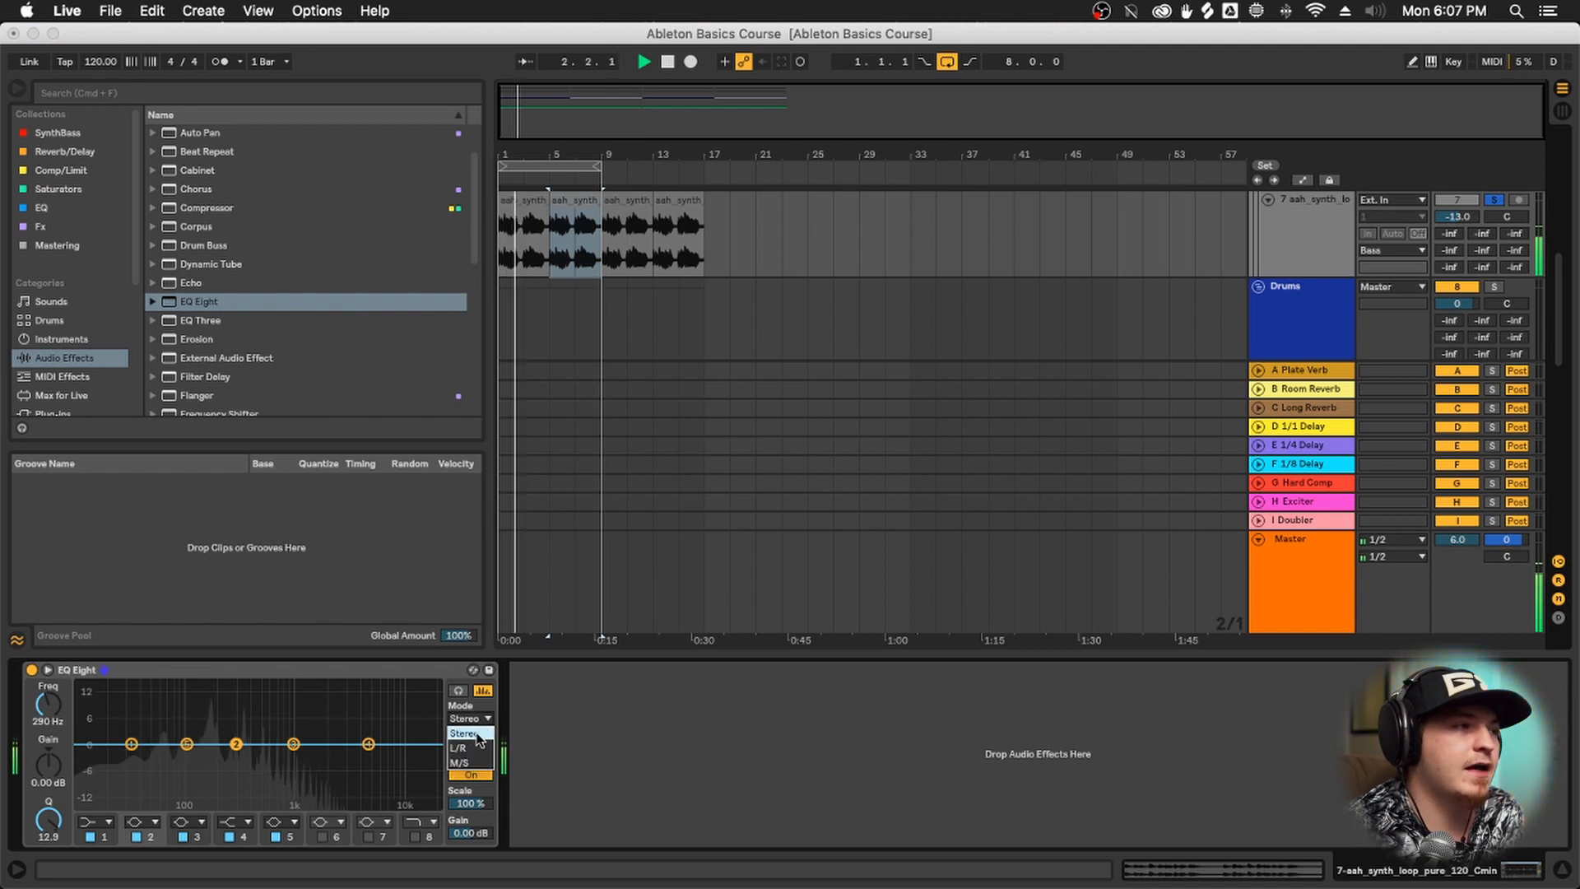
left_click(483, 735)
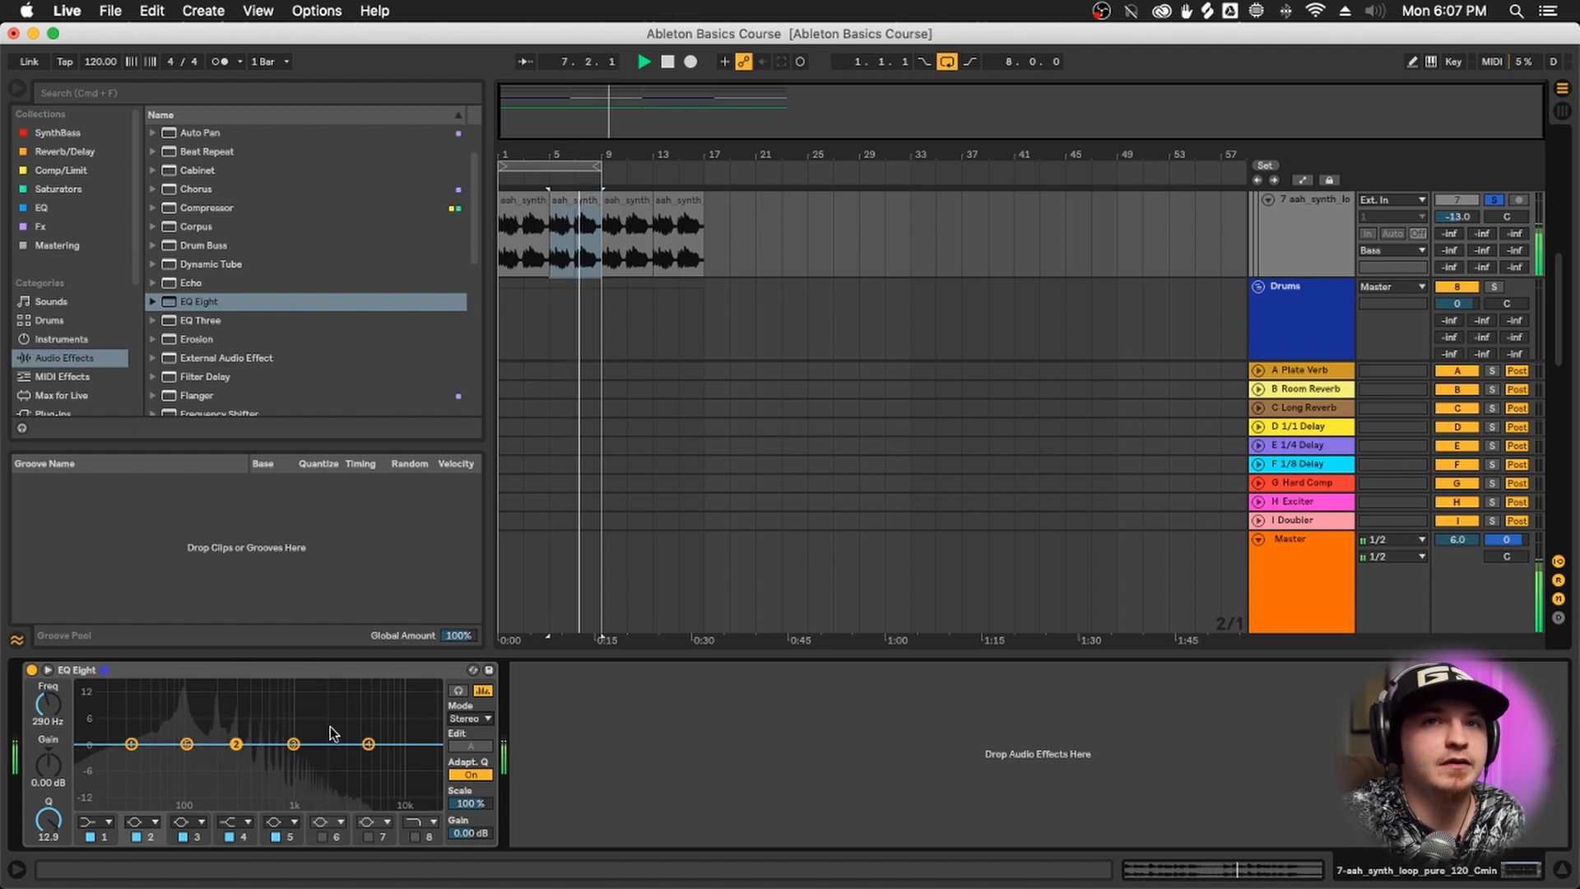
left_click(466, 718)
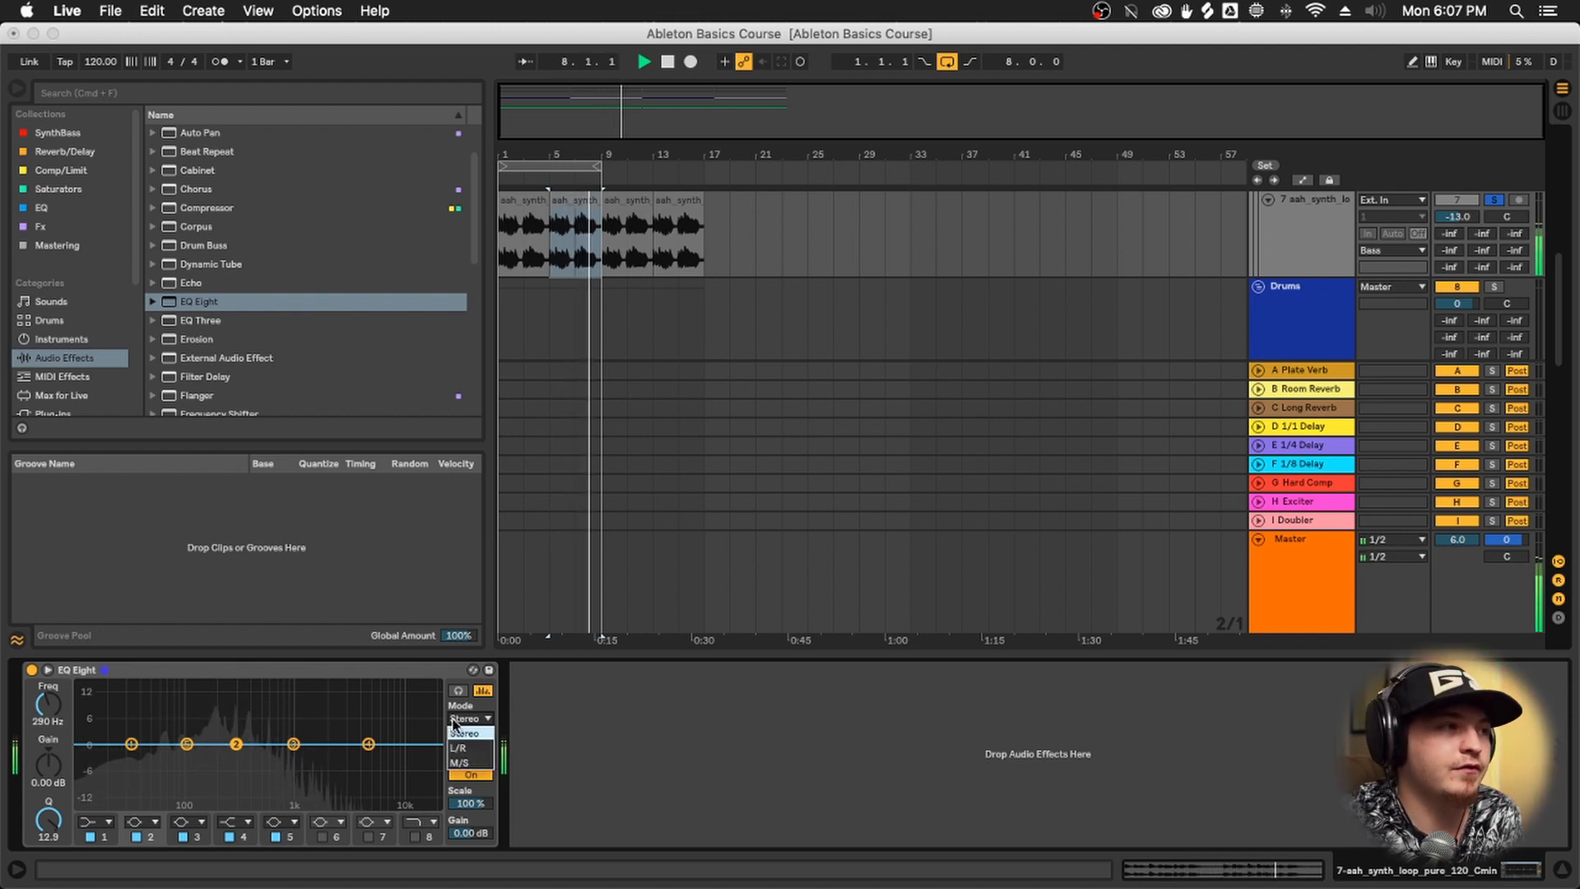
left_click(475, 763)
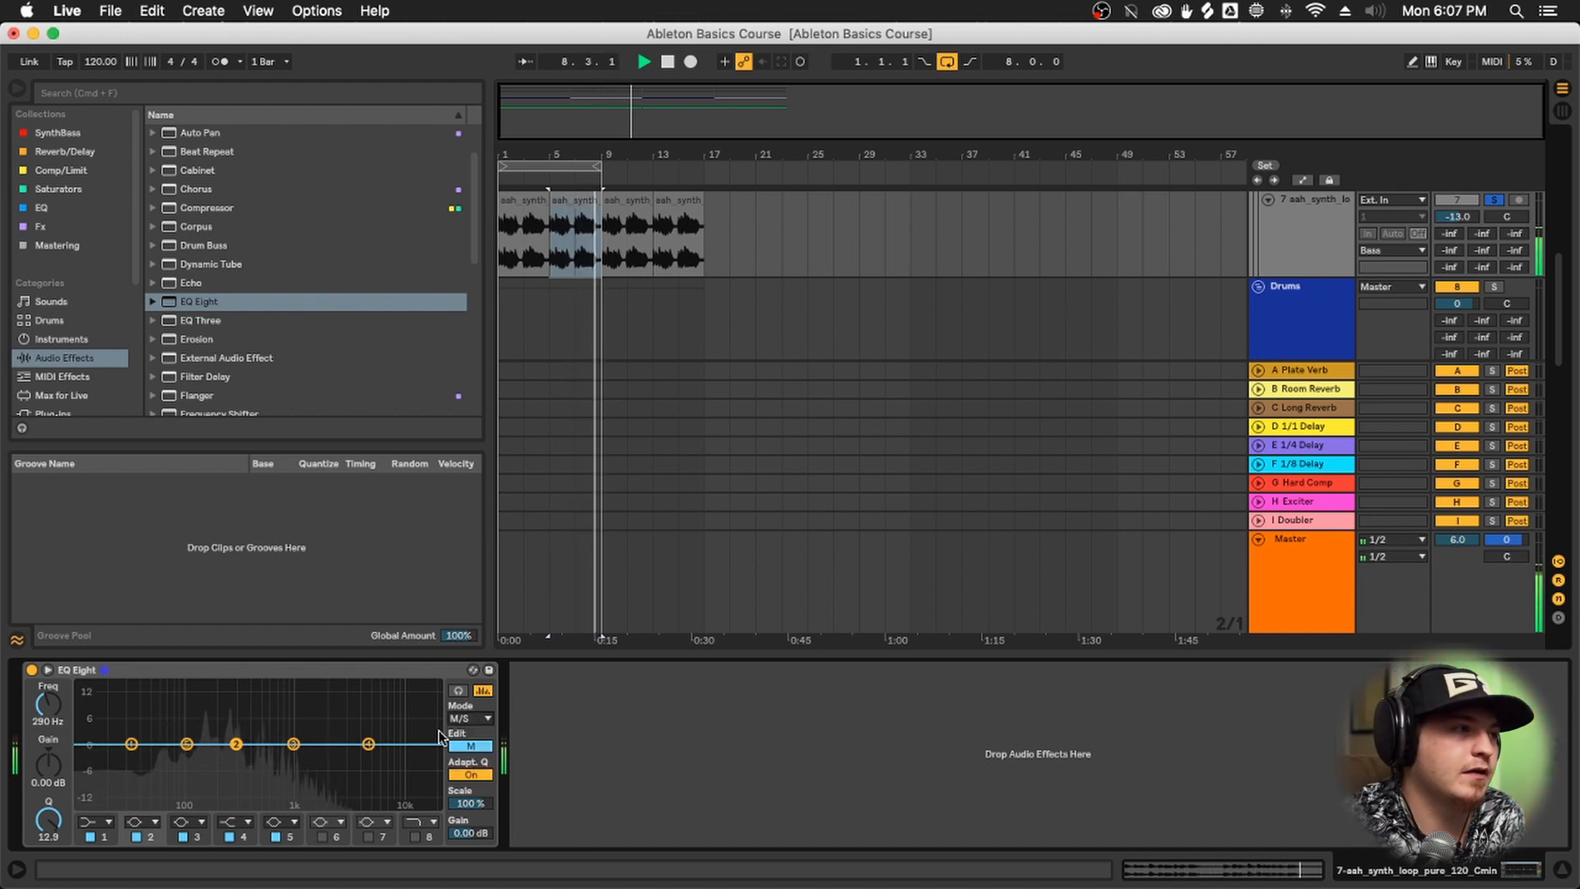
left_click(489, 718)
left_click(484, 725)
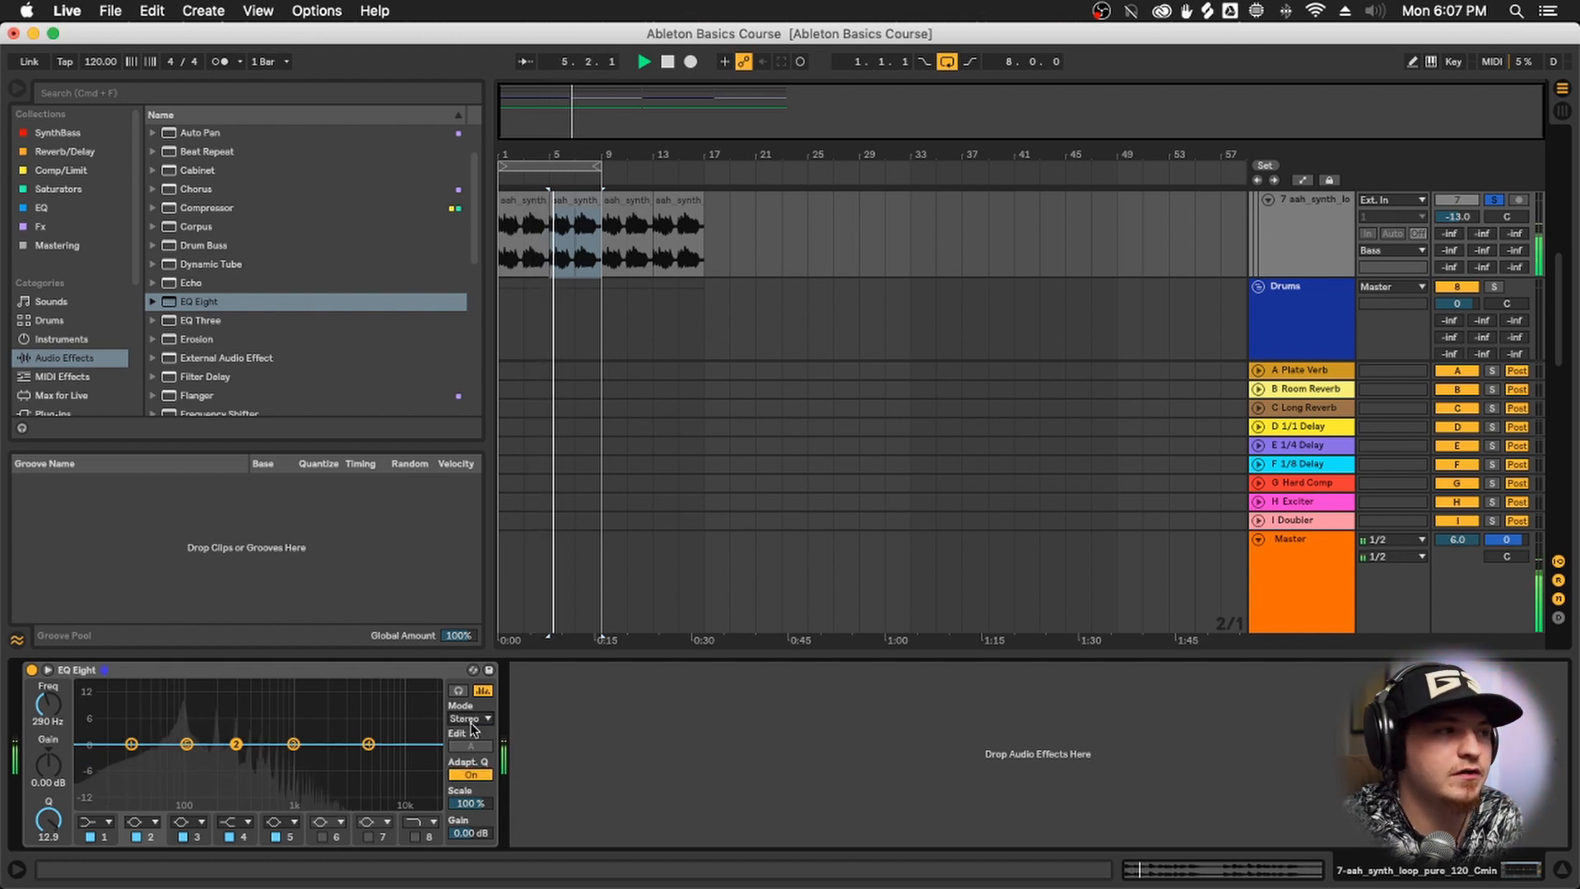
Toggle the EQ Eight between M/S and Stereo modes, leaving it in M/S
left_click(483, 720)
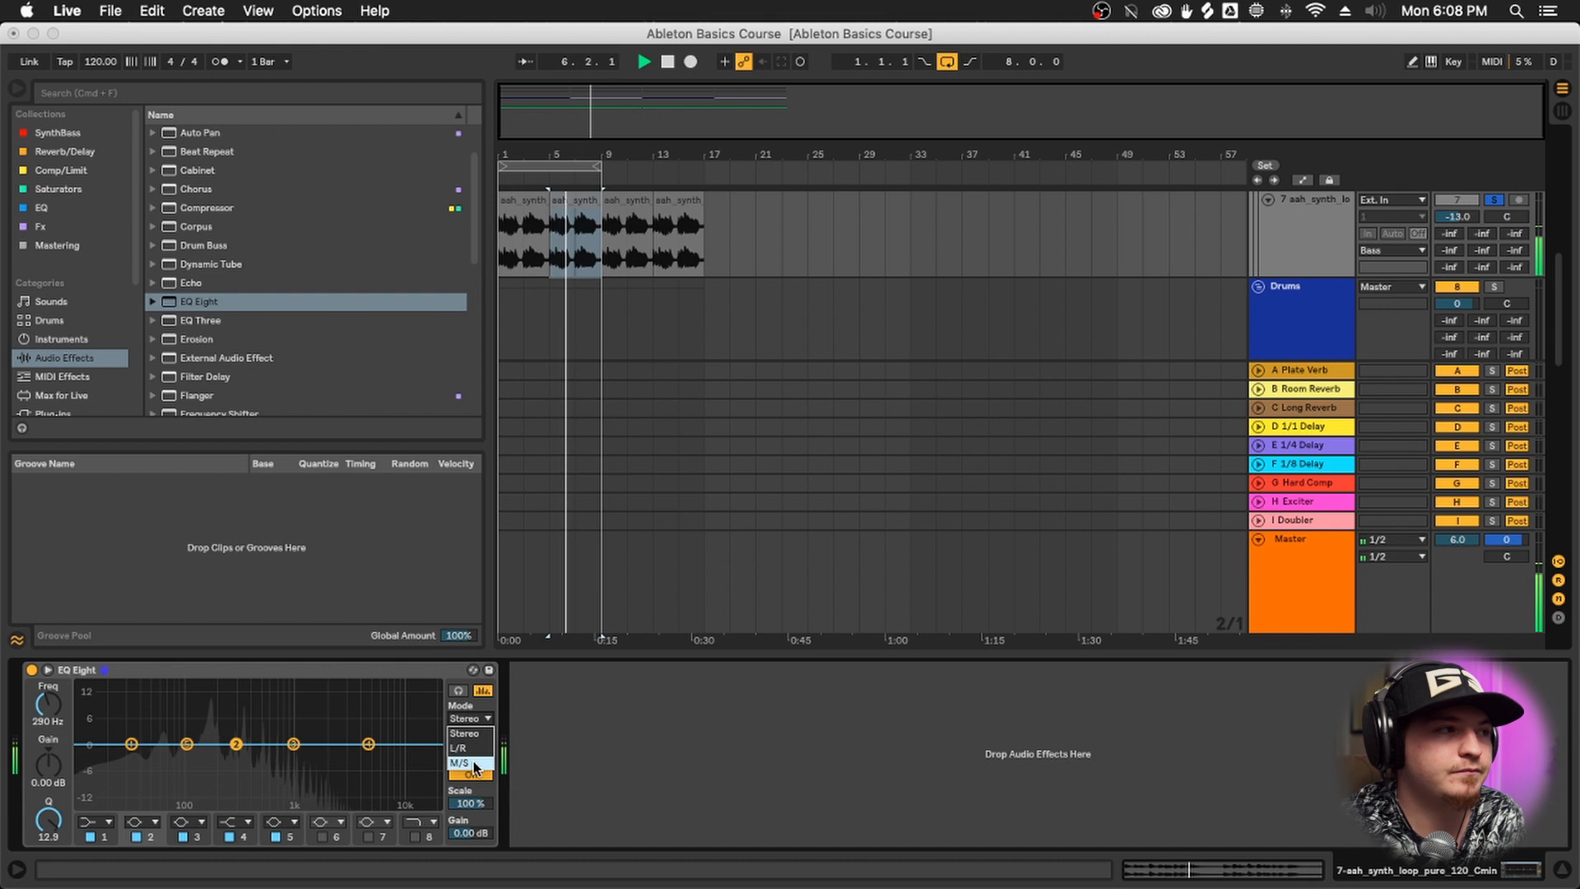
left_click(475, 765)
left_click(481, 720)
left_click(473, 733)
left_click(475, 720)
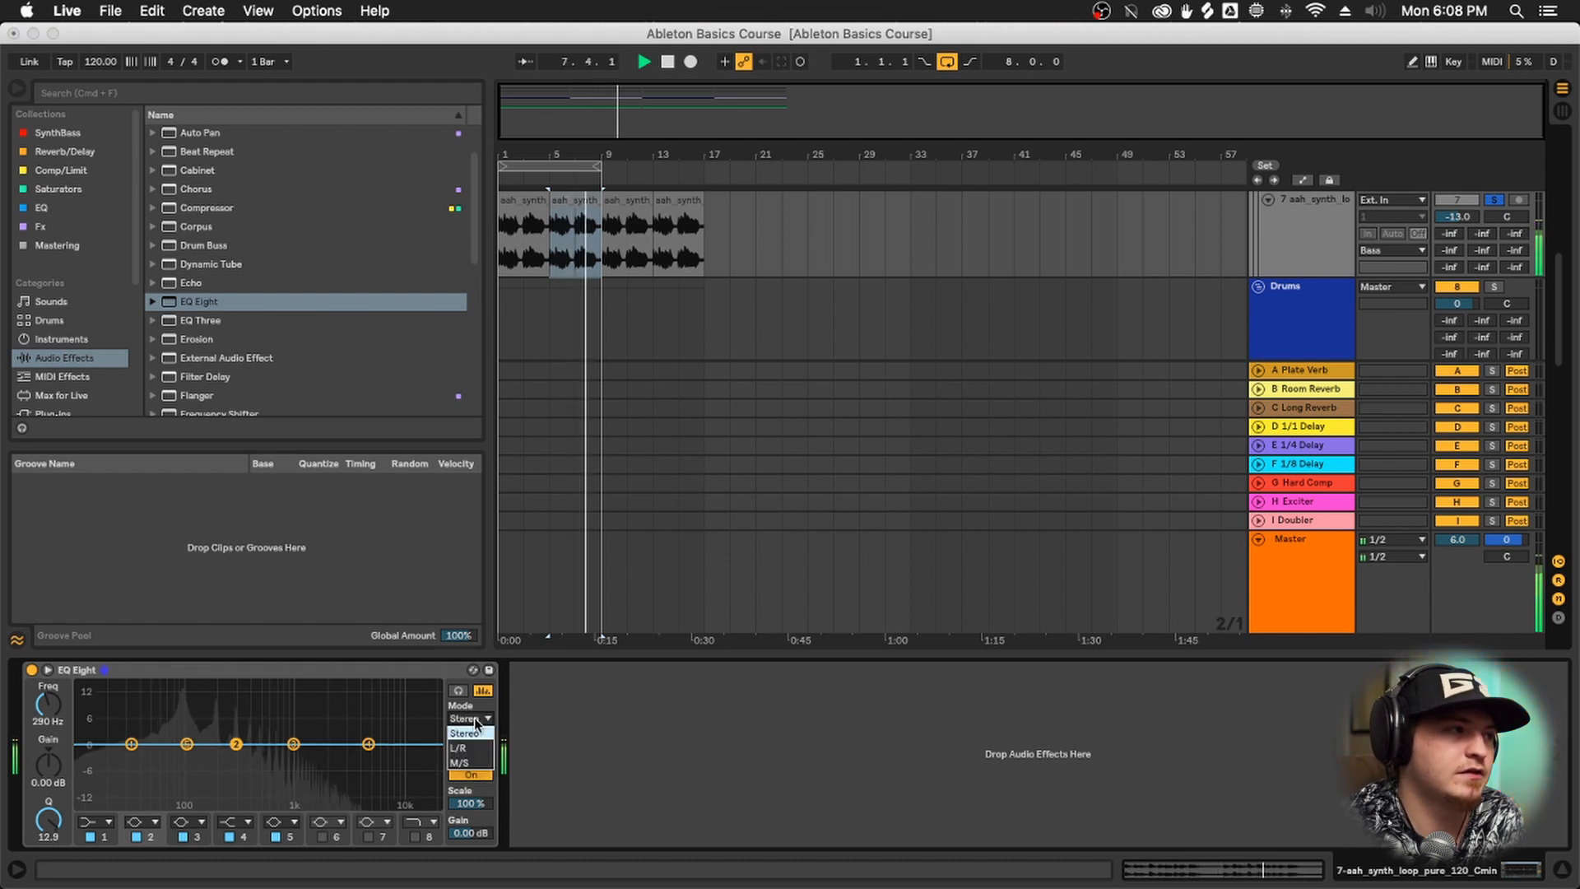
left_click(472, 761)
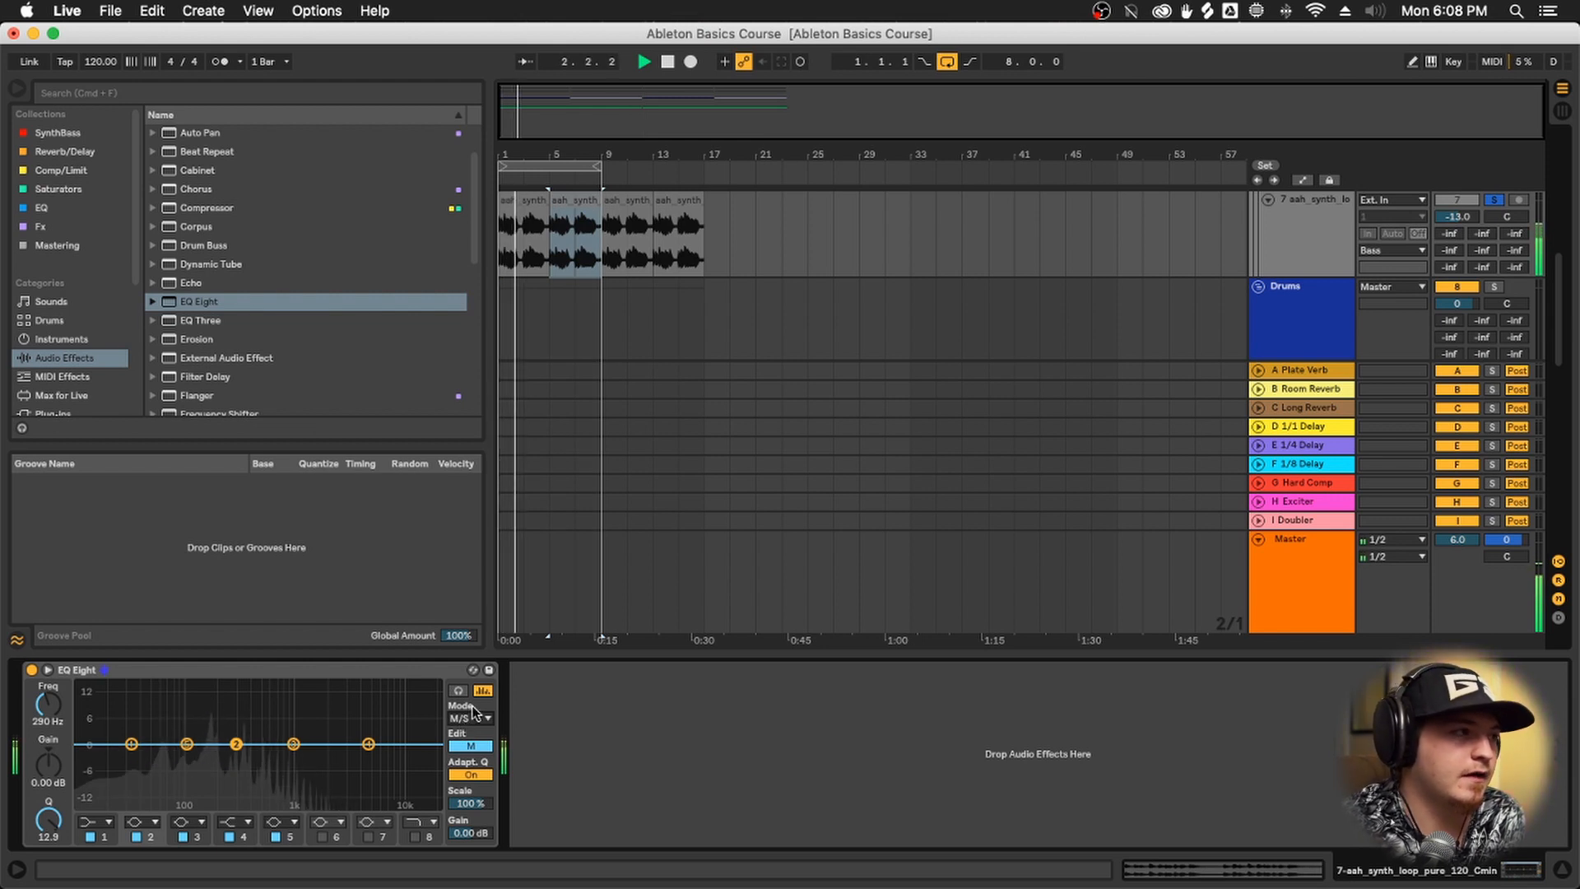
Look at the Hats track and its device chain, and return to the synth loop track
scroll(617, 264, "down", 10)
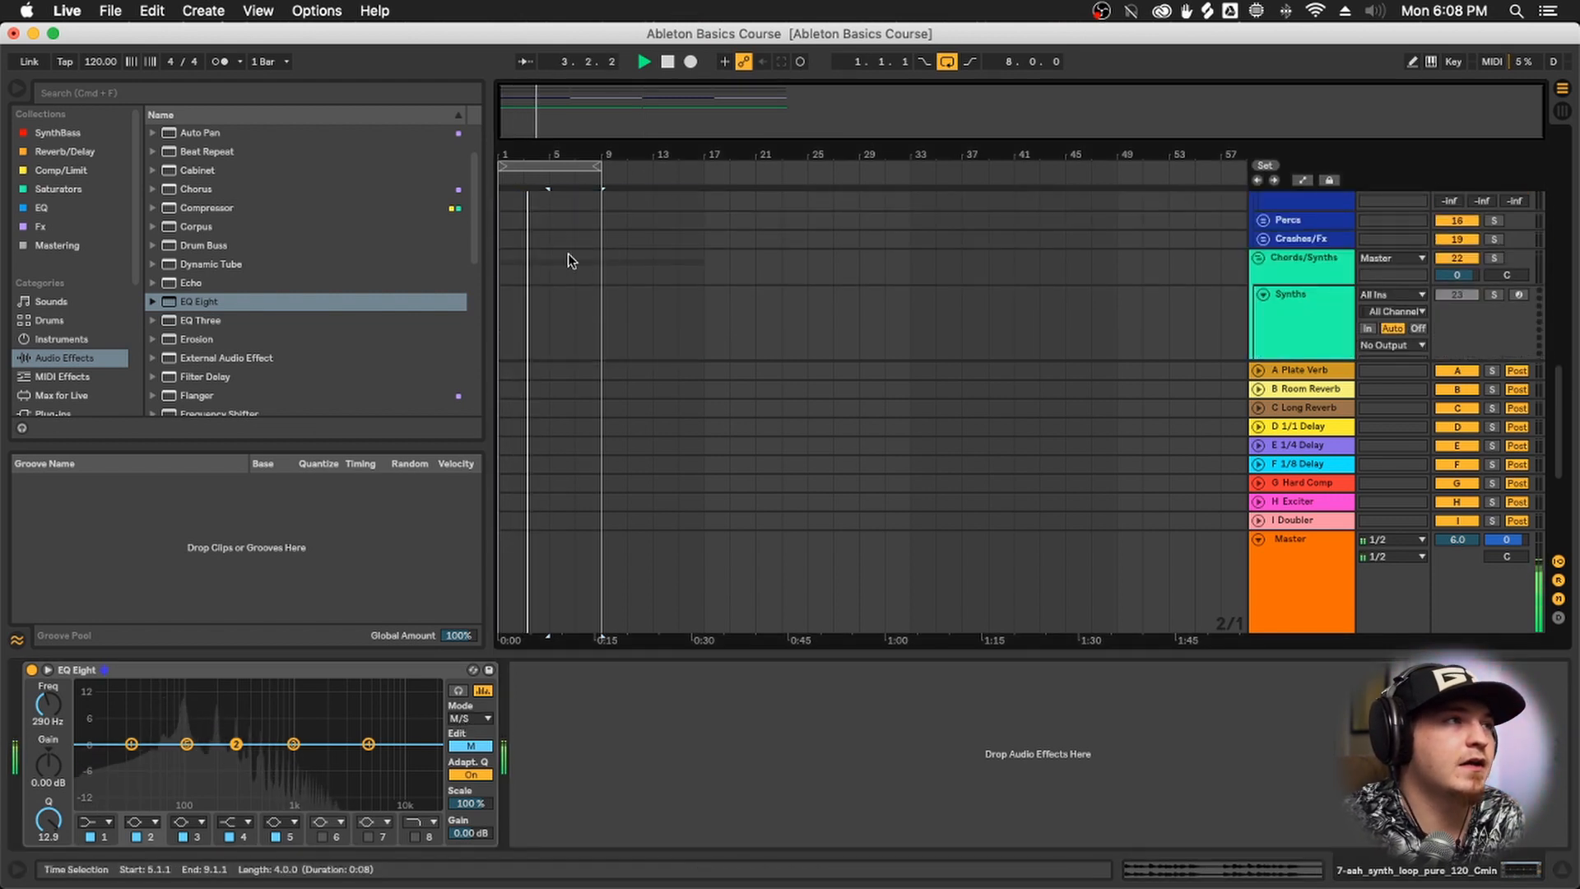
left_click(559, 274)
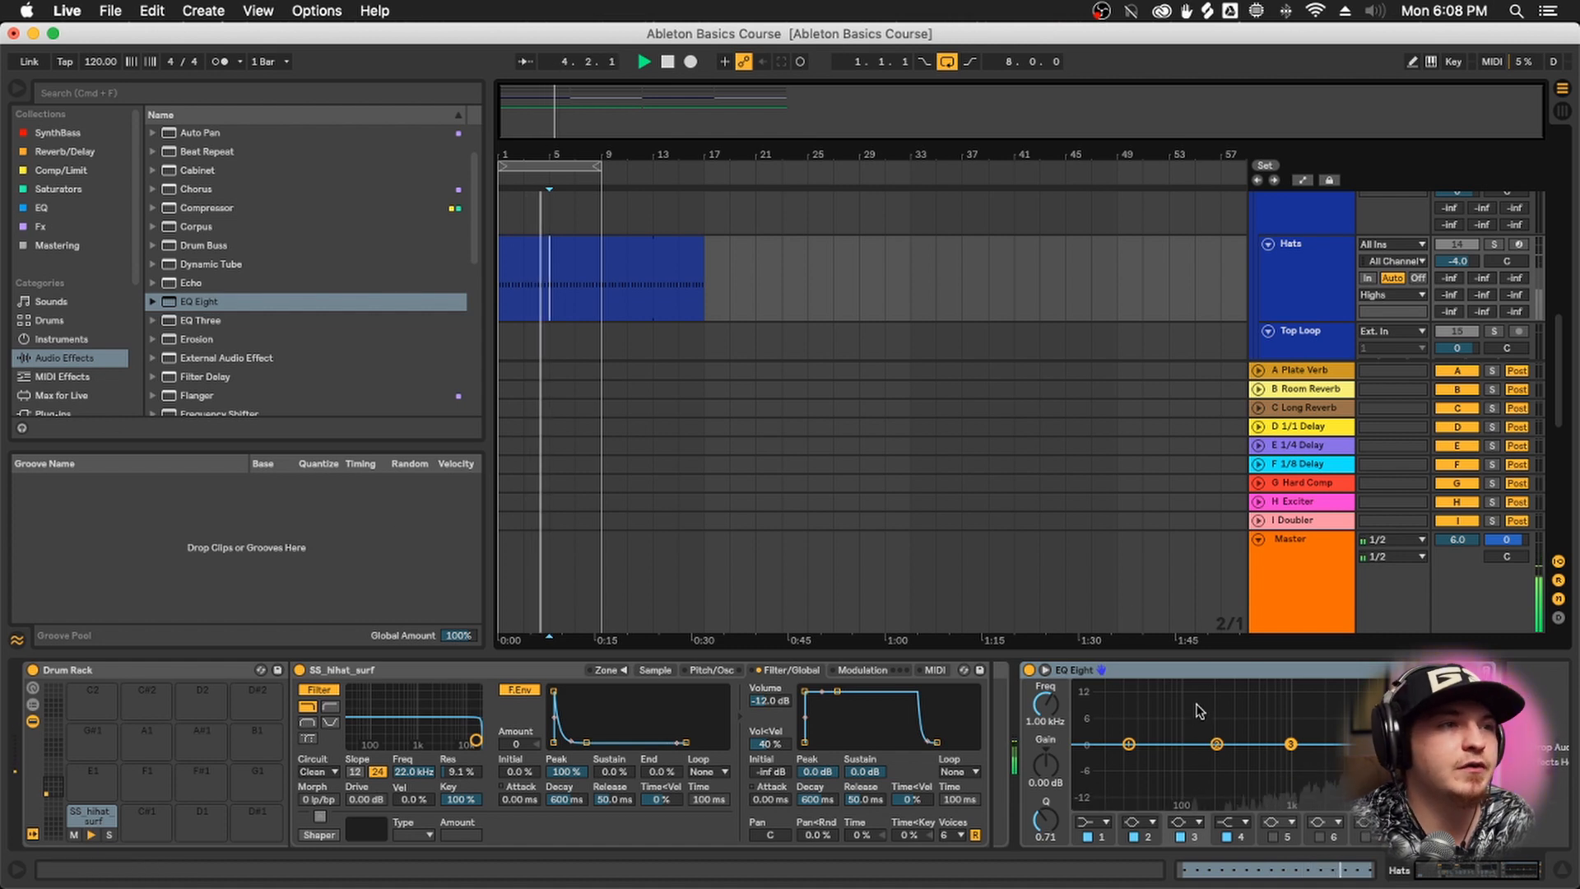
scroll(909, 352, "up", 3)
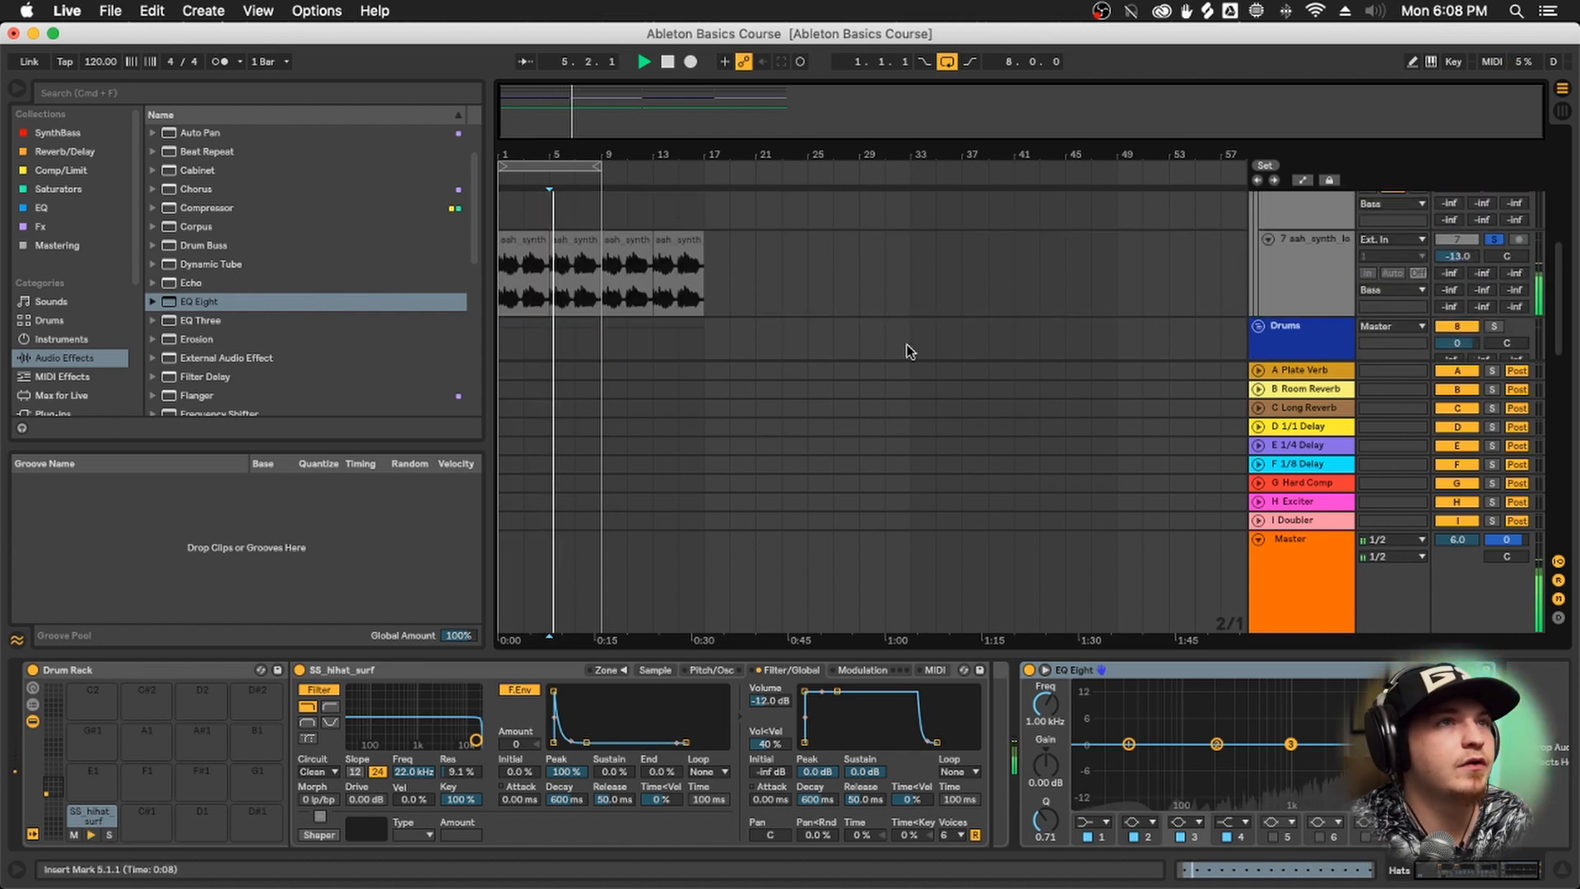
left_click(1308, 271)
In M/S mode, cut the mid channel with band 2 to about -4.59 dB at 408 Hz with a Q of 1.19
left_click(461, 718)
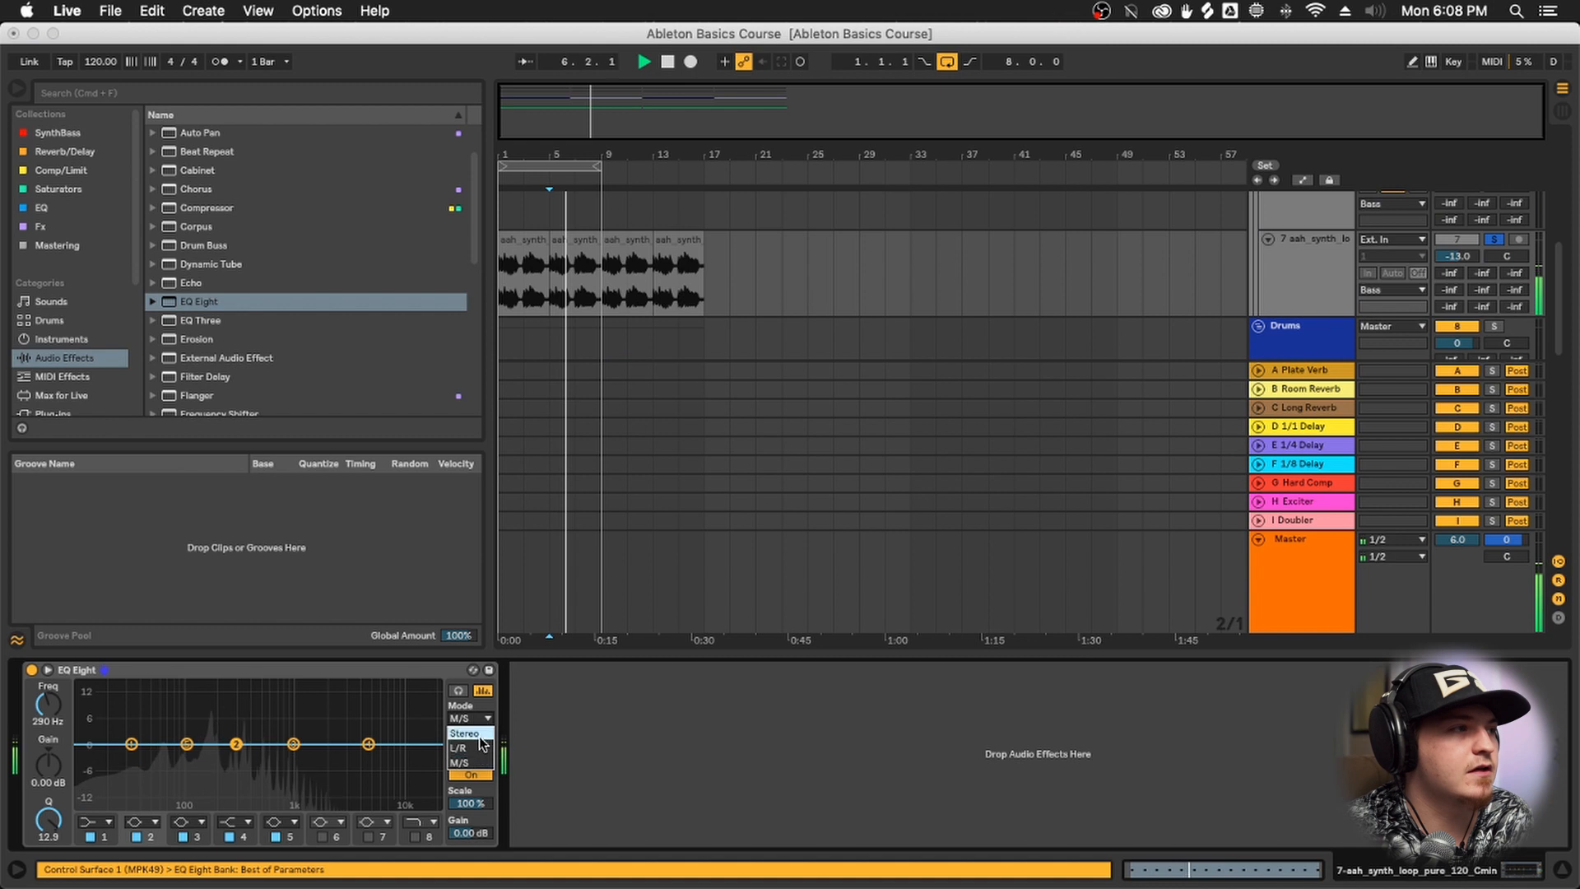
left_click(462, 764)
left_click_drag(236, 745, 243, 760)
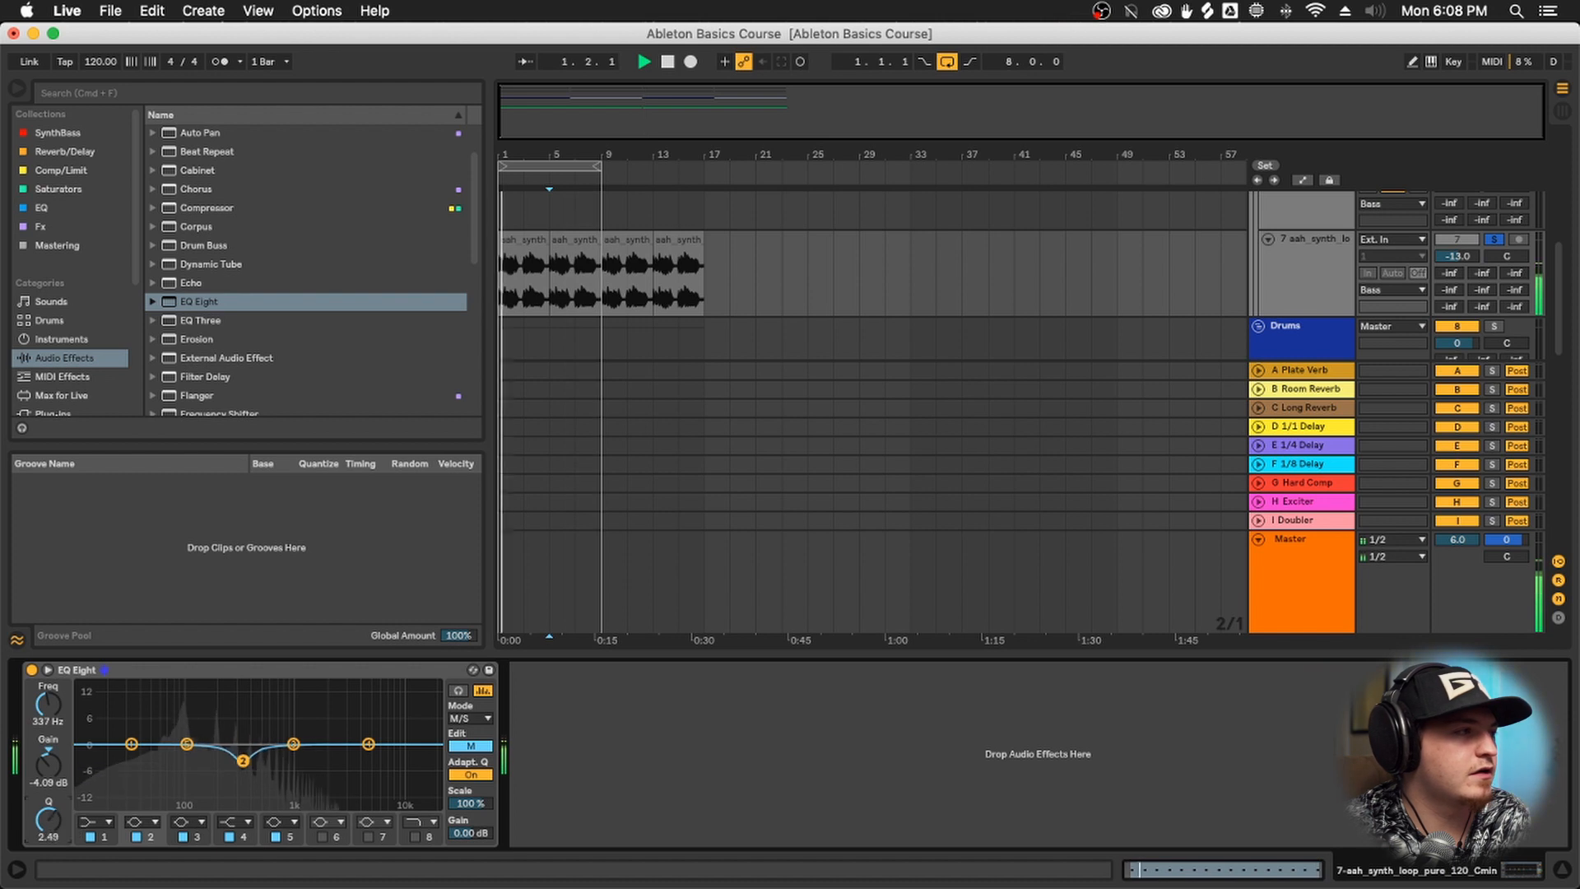
left_click_drag(47, 820, 48, 835)
left_click_drag(243, 760, 251, 763)
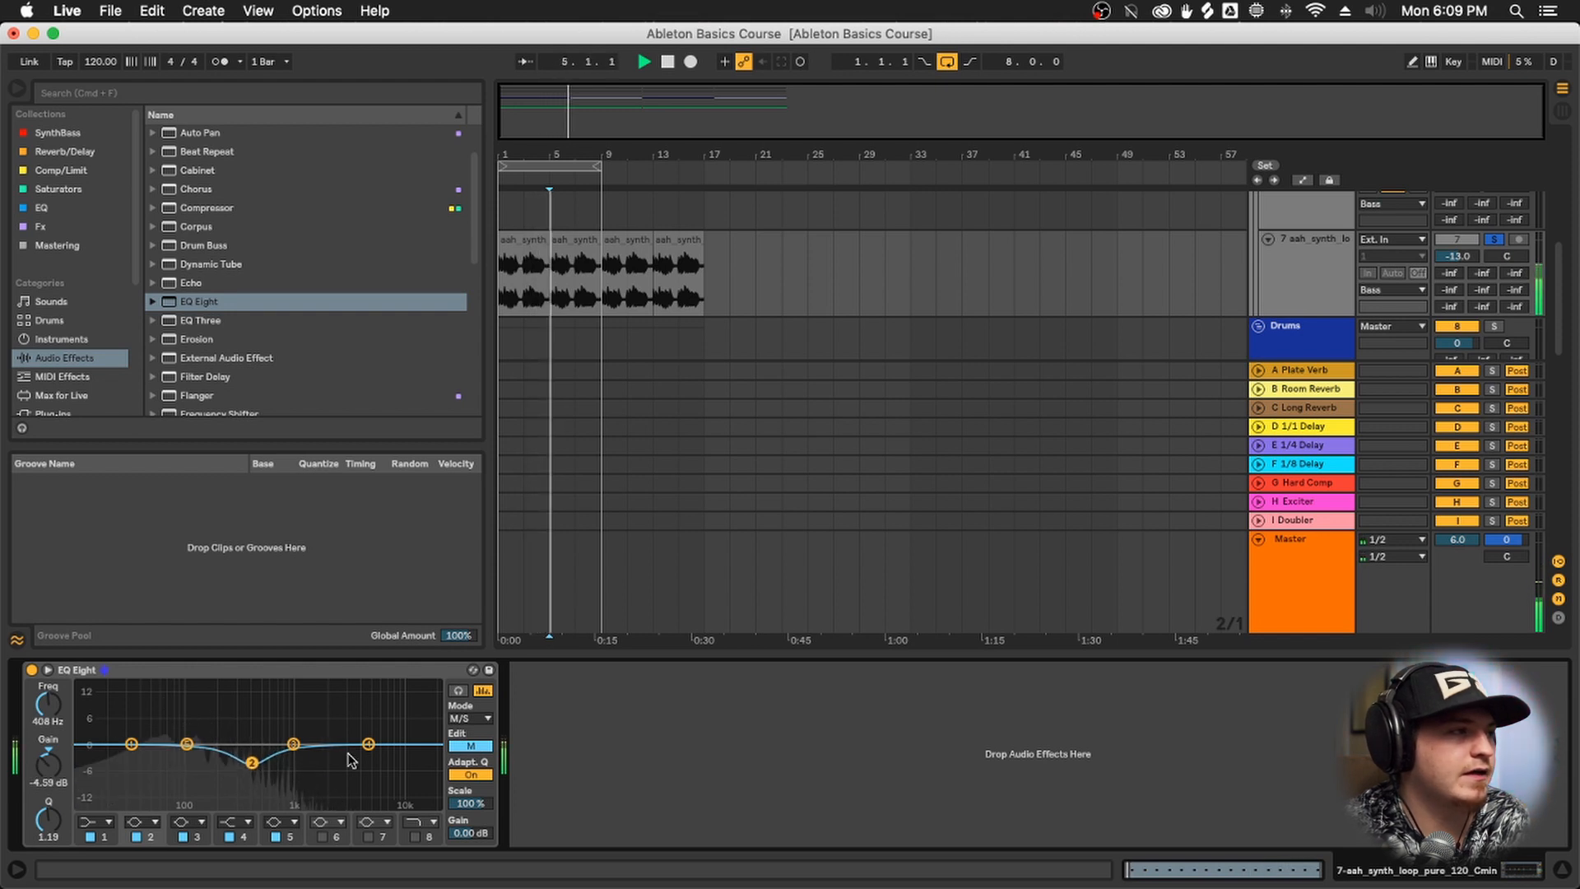
Compare the EQ Eight's mid and side curves by switching the edited channel, ending on mid
left_click(472, 746)
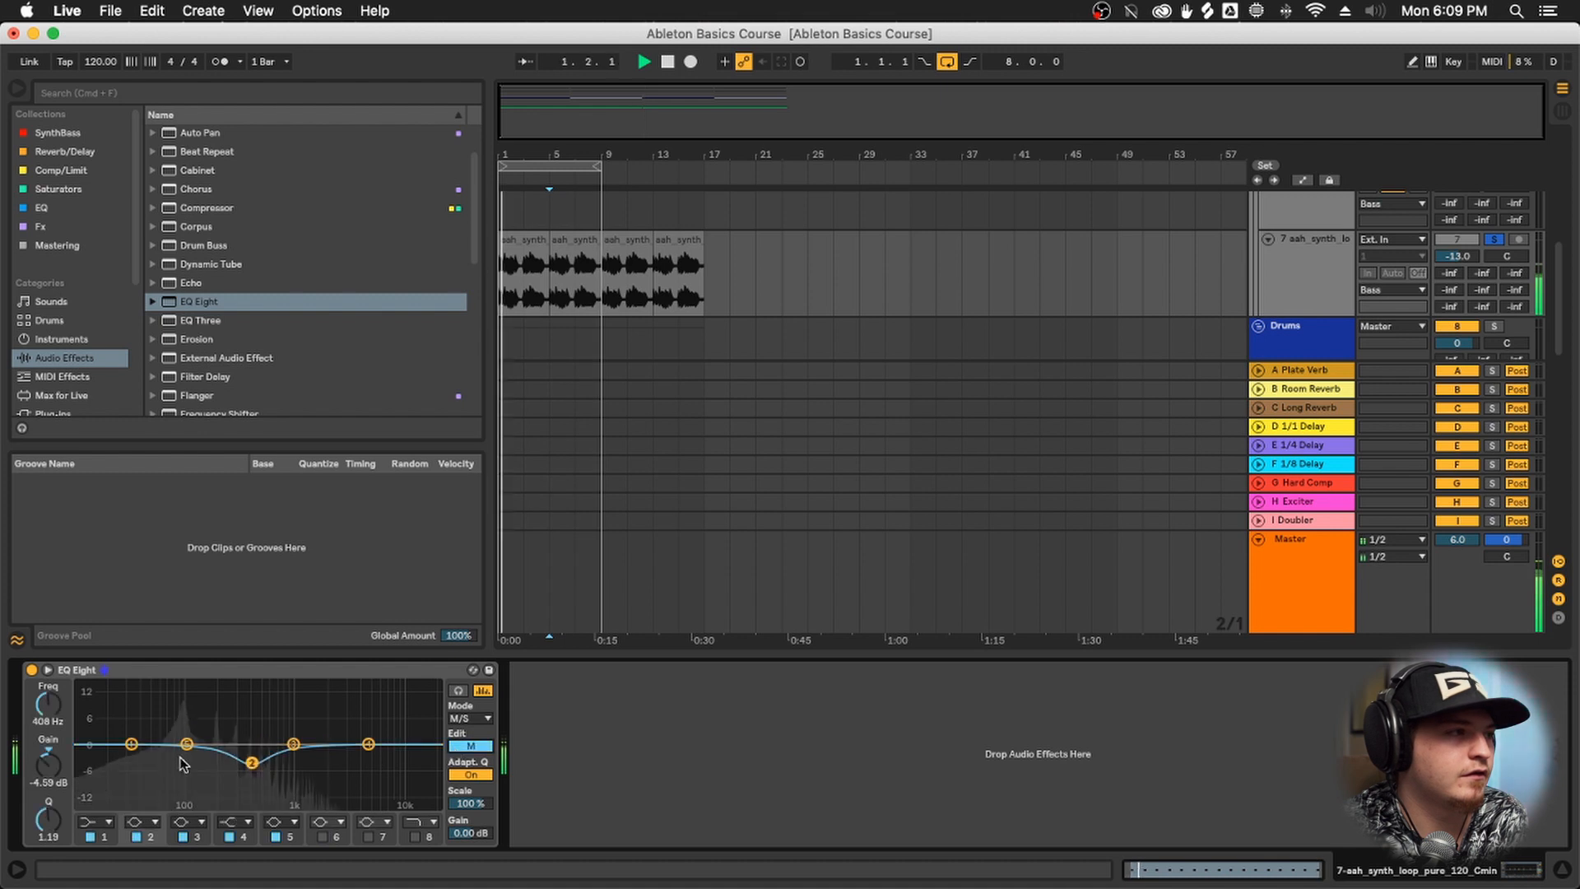
left_click(470, 747)
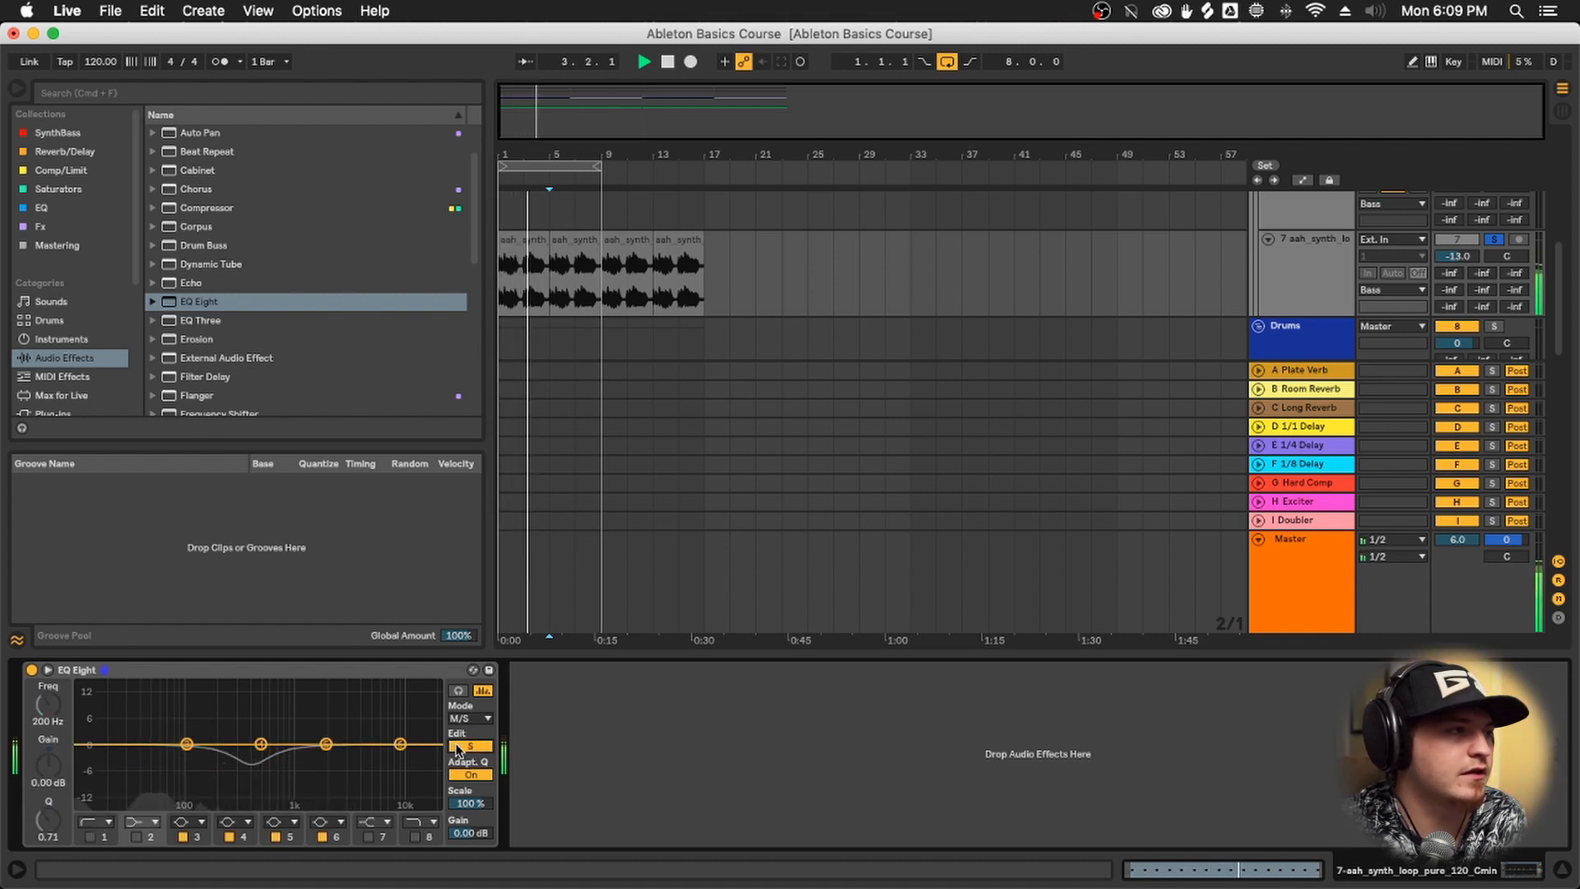
left_click(459, 746)
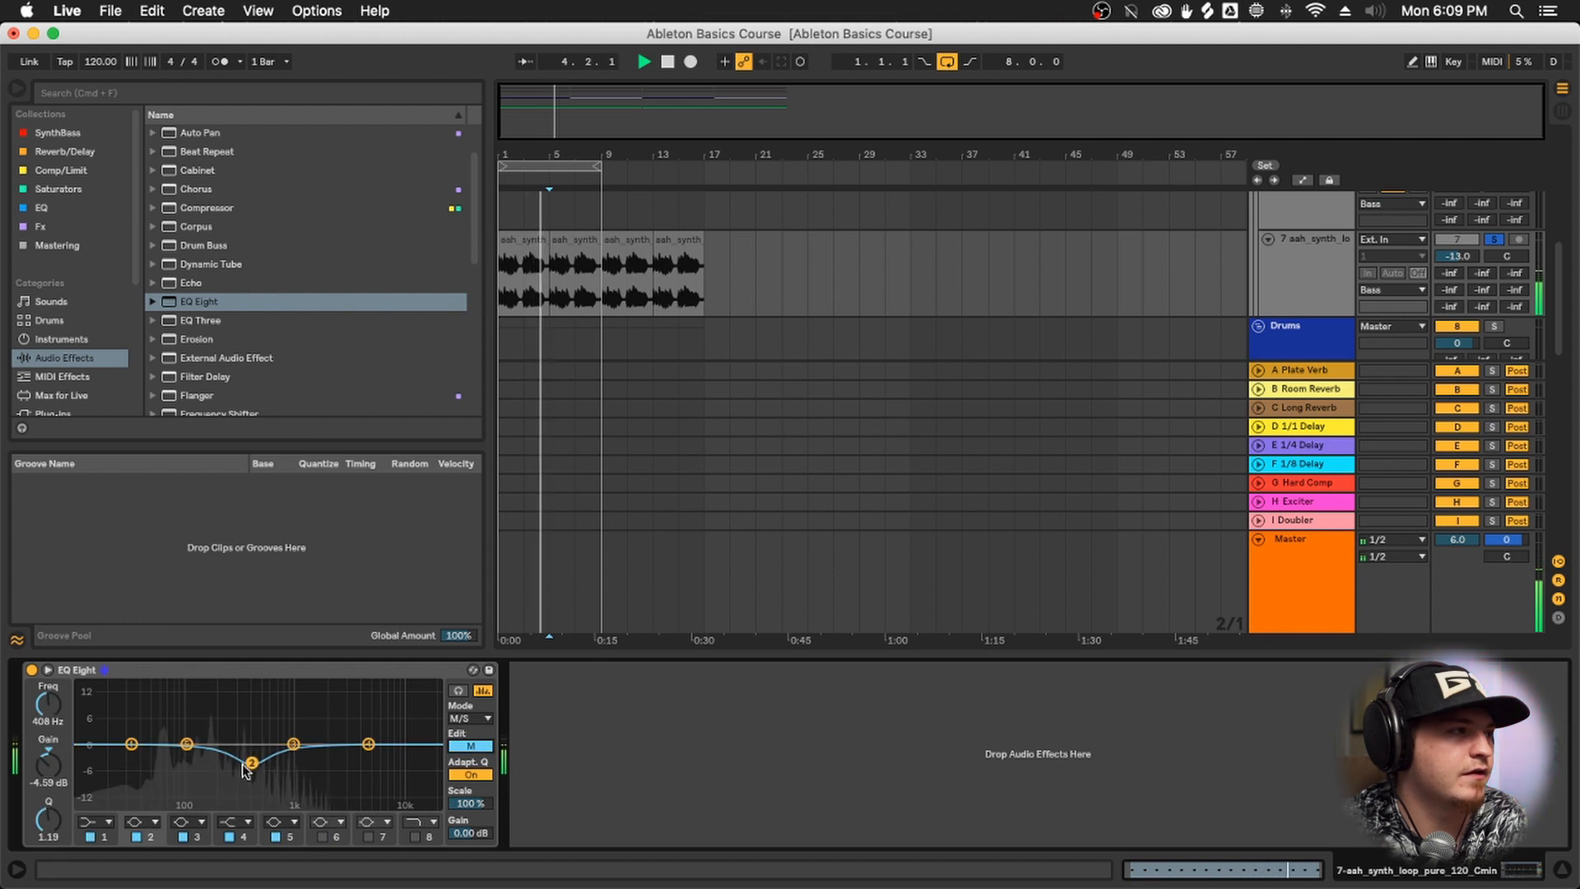
Set the mid channel's band 2 to about -0.37 dB at 359 Hz and the side channel's band 4 to about -0.12 dB at 330 Hz
left_click_drag(247, 766, 245, 743)
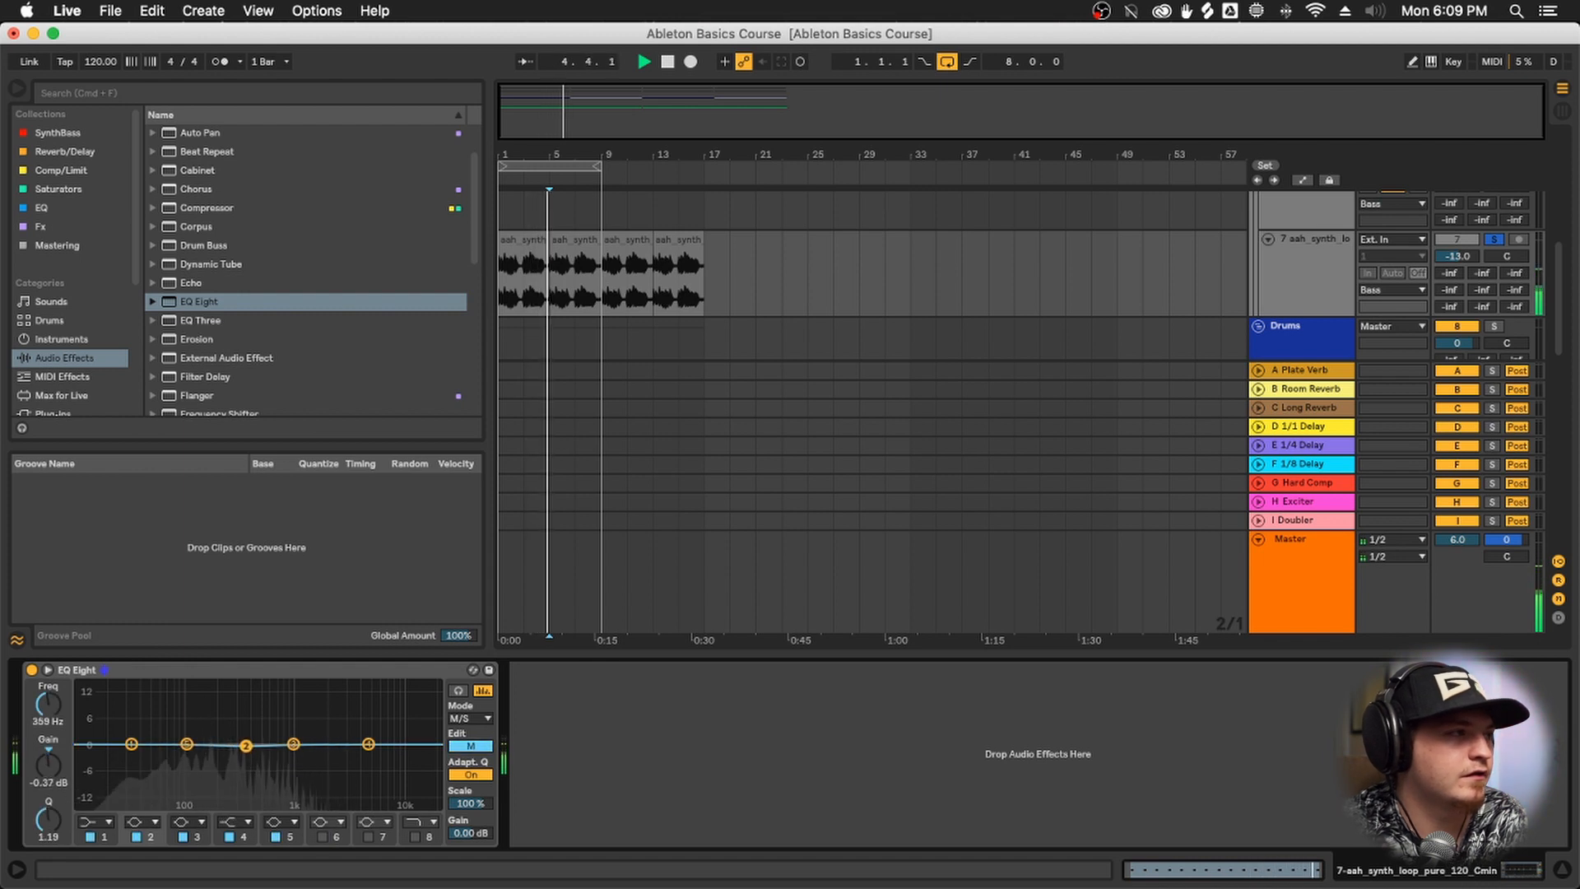
left_click(482, 746)
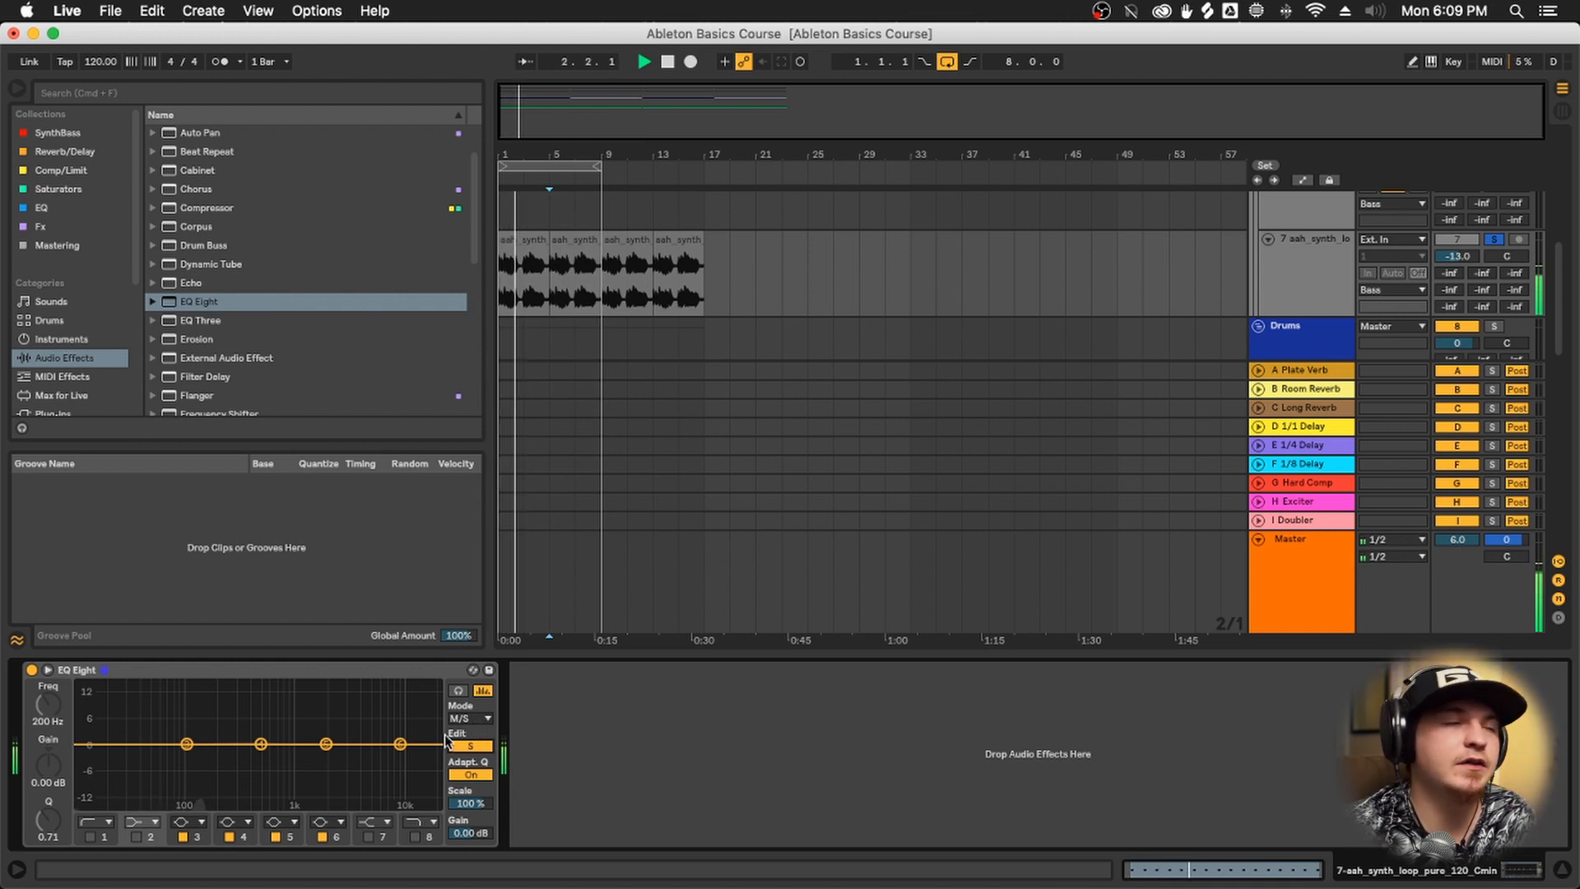
mouse_move(261, 750)
left_mouse_down()
mouse_move(240, 759)
mouse_move(242, 744)
left_mouse_up()
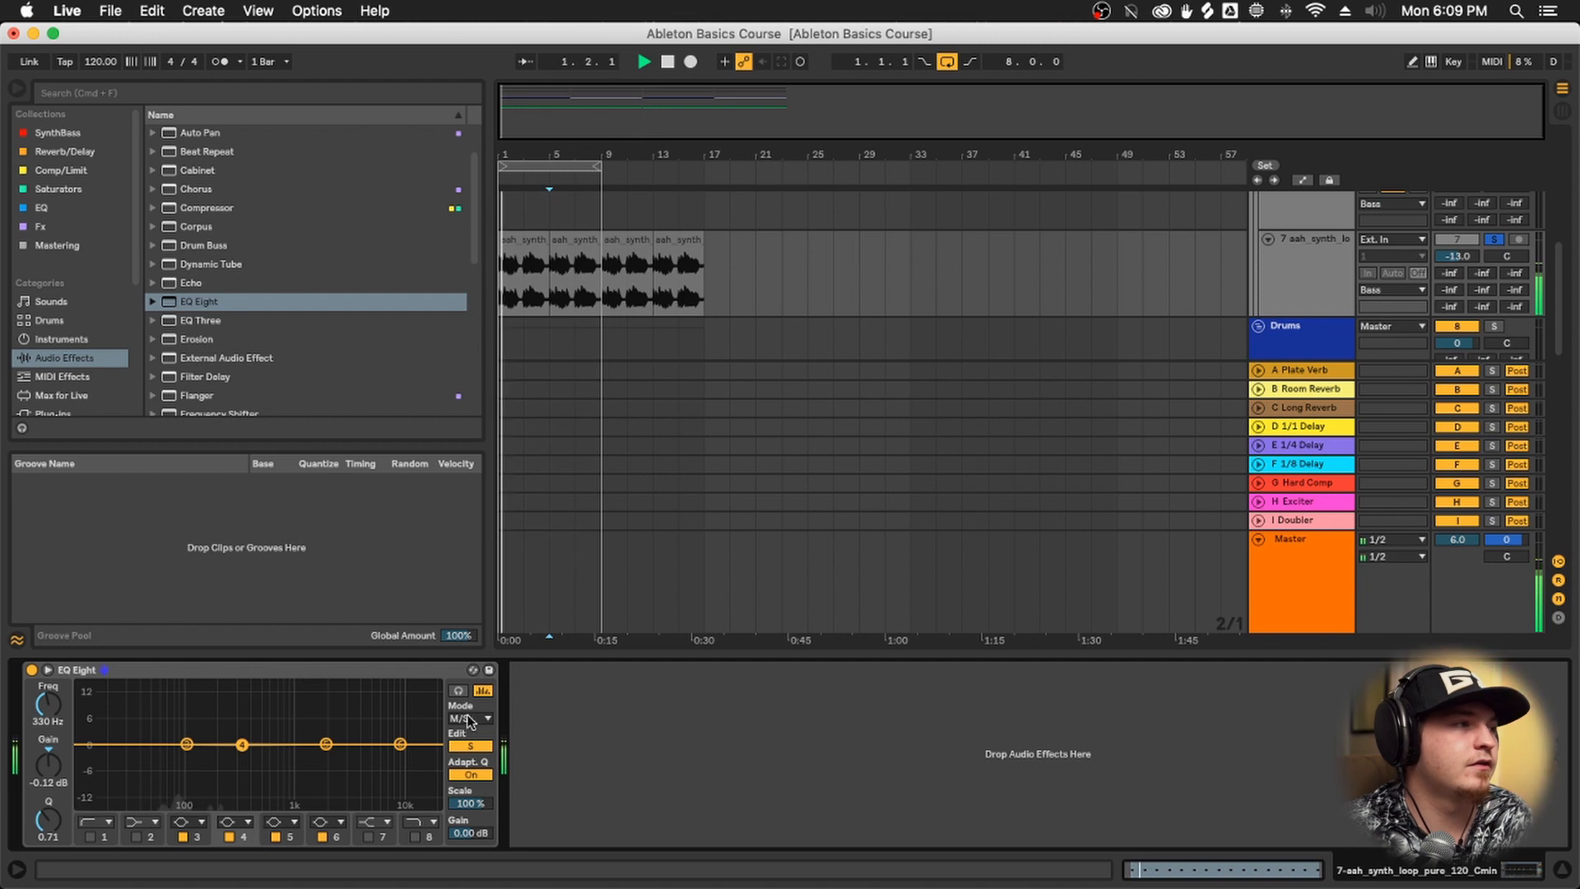
Add FabFilter Pro-Q 3 from the EQ collection after EQ Eight on the synth loop track and reposition its window
left_click(59, 205)
left_click_drag(216, 207, 751, 748)
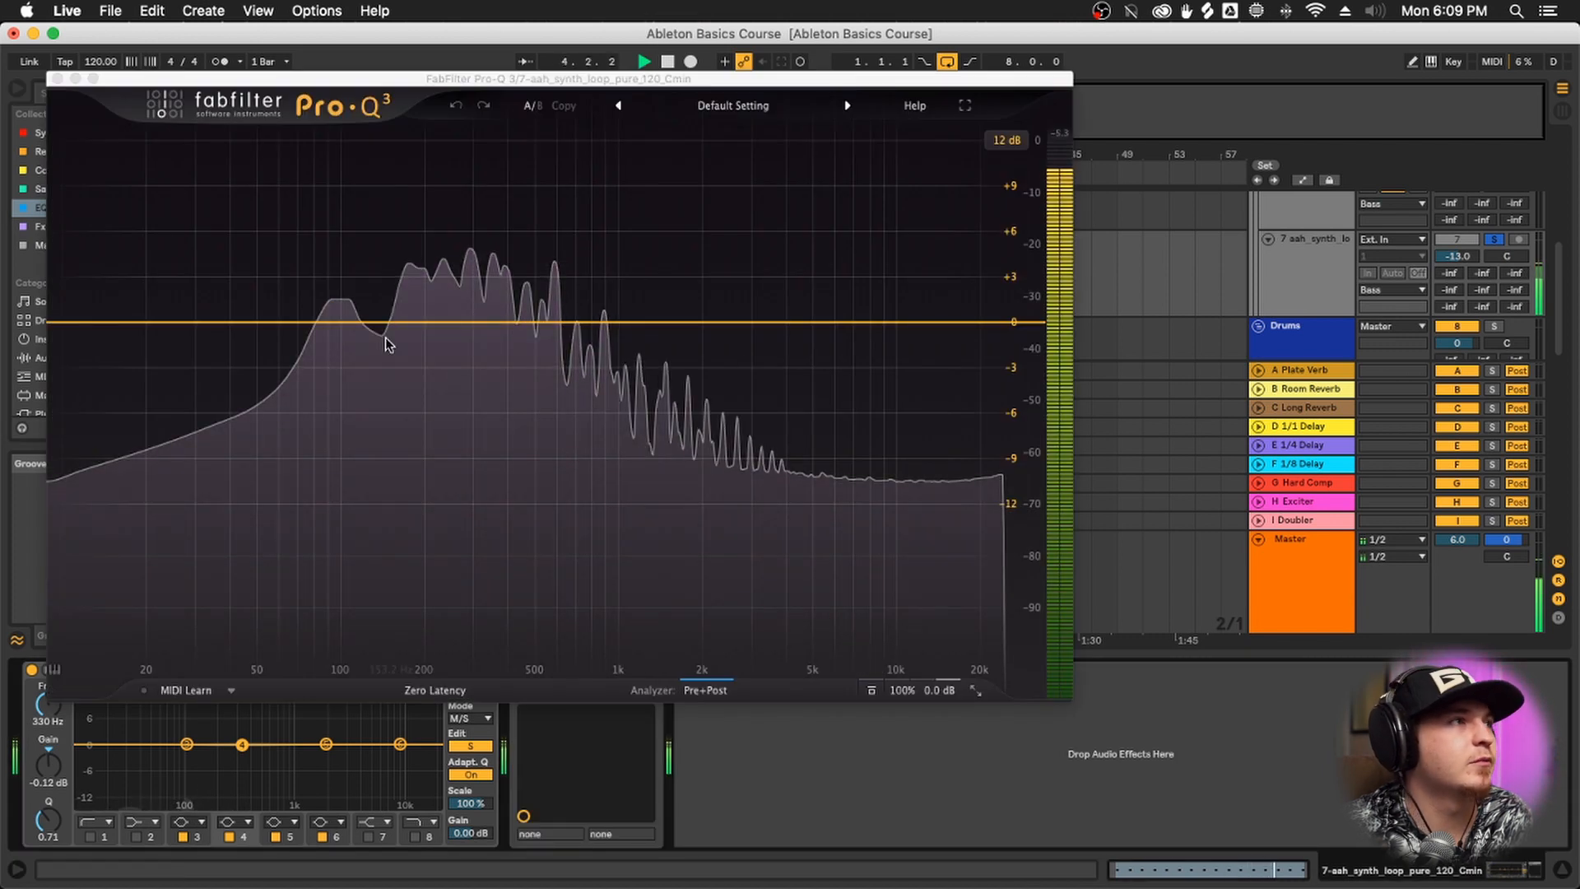
left_click_drag(635, 80, 923, 114)
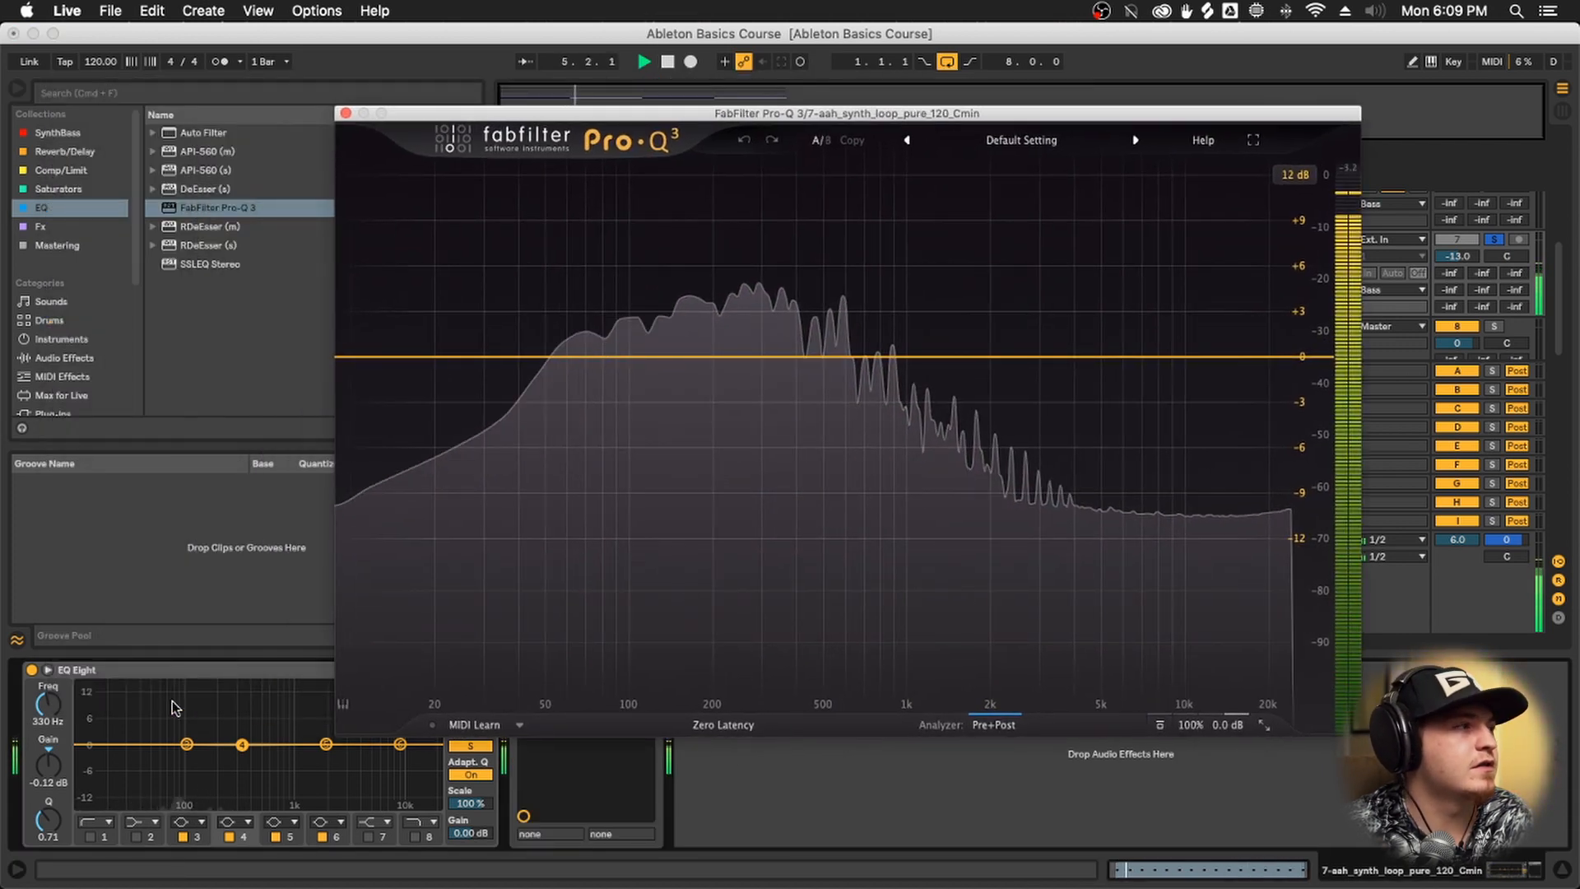
Compare the enlarged EQ Eight display with the Pro-Q 3 window, and collapse the EQ Eight display again
left_click_drag(622, 114, 415, 59)
left_click(48, 669)
left_click_drag(1041, 59, 1103, 268)
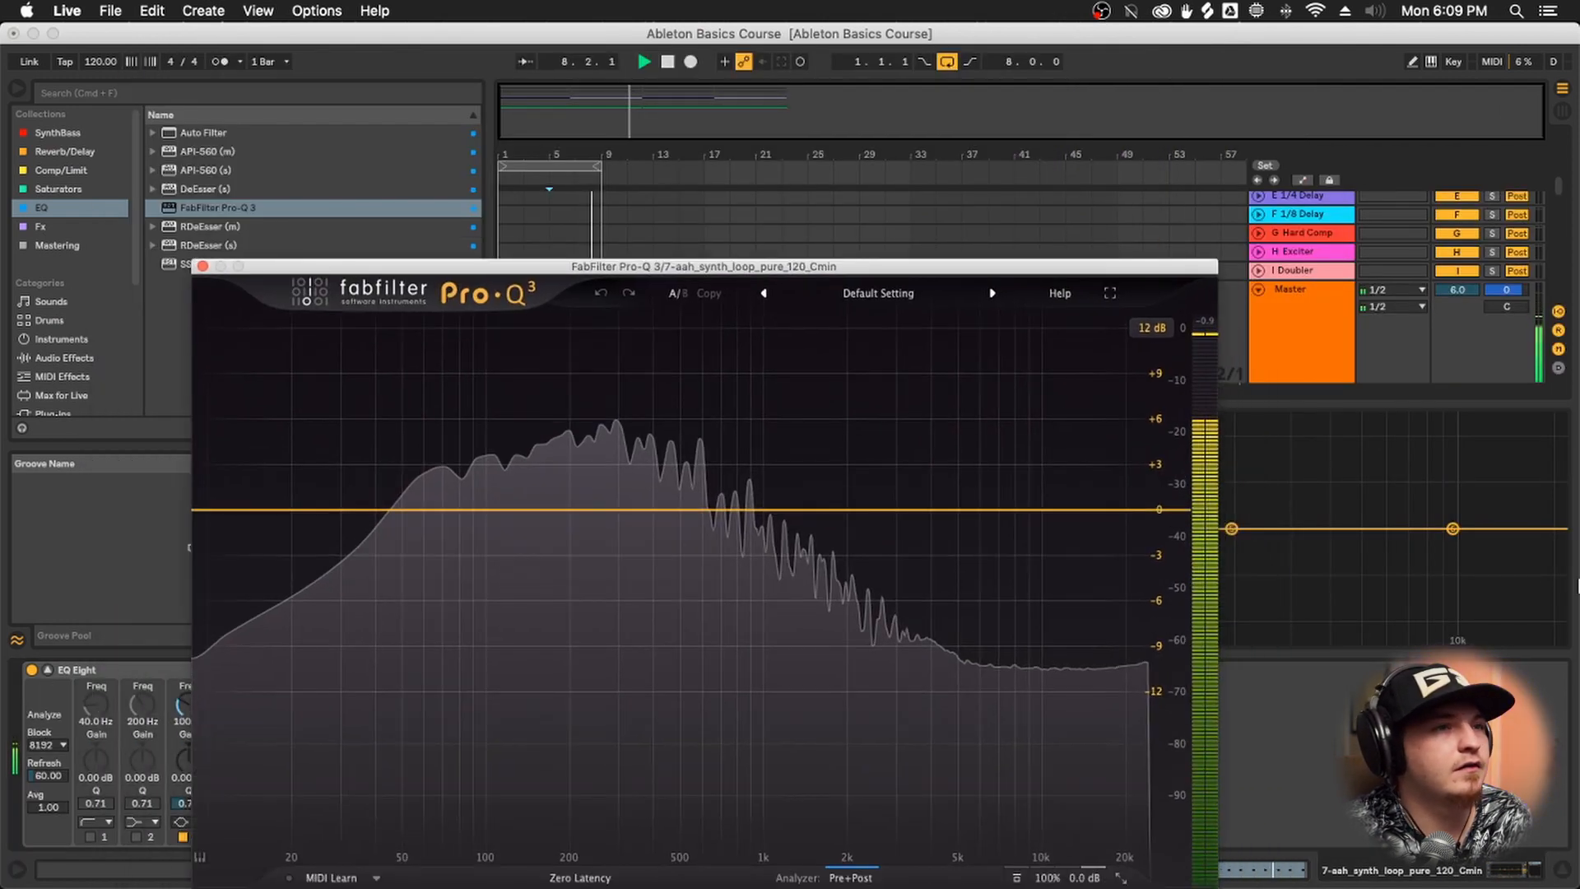
double_click(1357, 499)
left_click_drag(959, 264, 954, 108)
Create a low cut band at about 23.85 Hz in Pro-Q 3 and disable it
left_click_drag(219, 359, 309, 355)
right_click(309, 355)
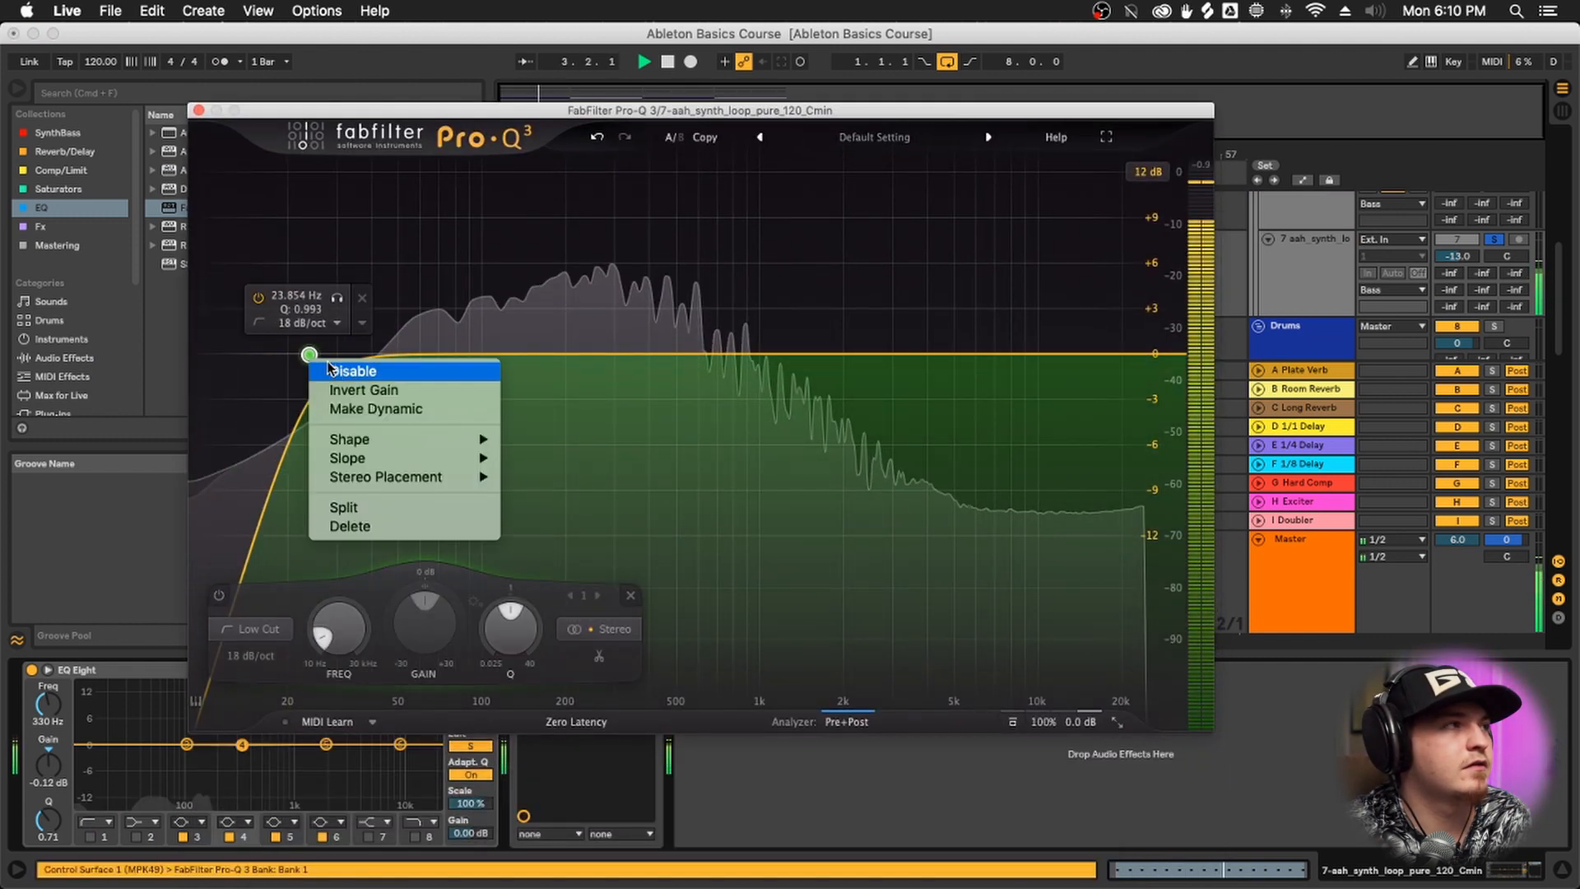
left_click(852, 436)
Add a high cut at about 24450 Hz and a slight bell cut between 1 and 2 kHz, and reselect the high cut
mouse_move(1131, 354)
left_mouse_down()
mouse_move(1045, 355)
mouse_move(1145, 354)
left_mouse_up()
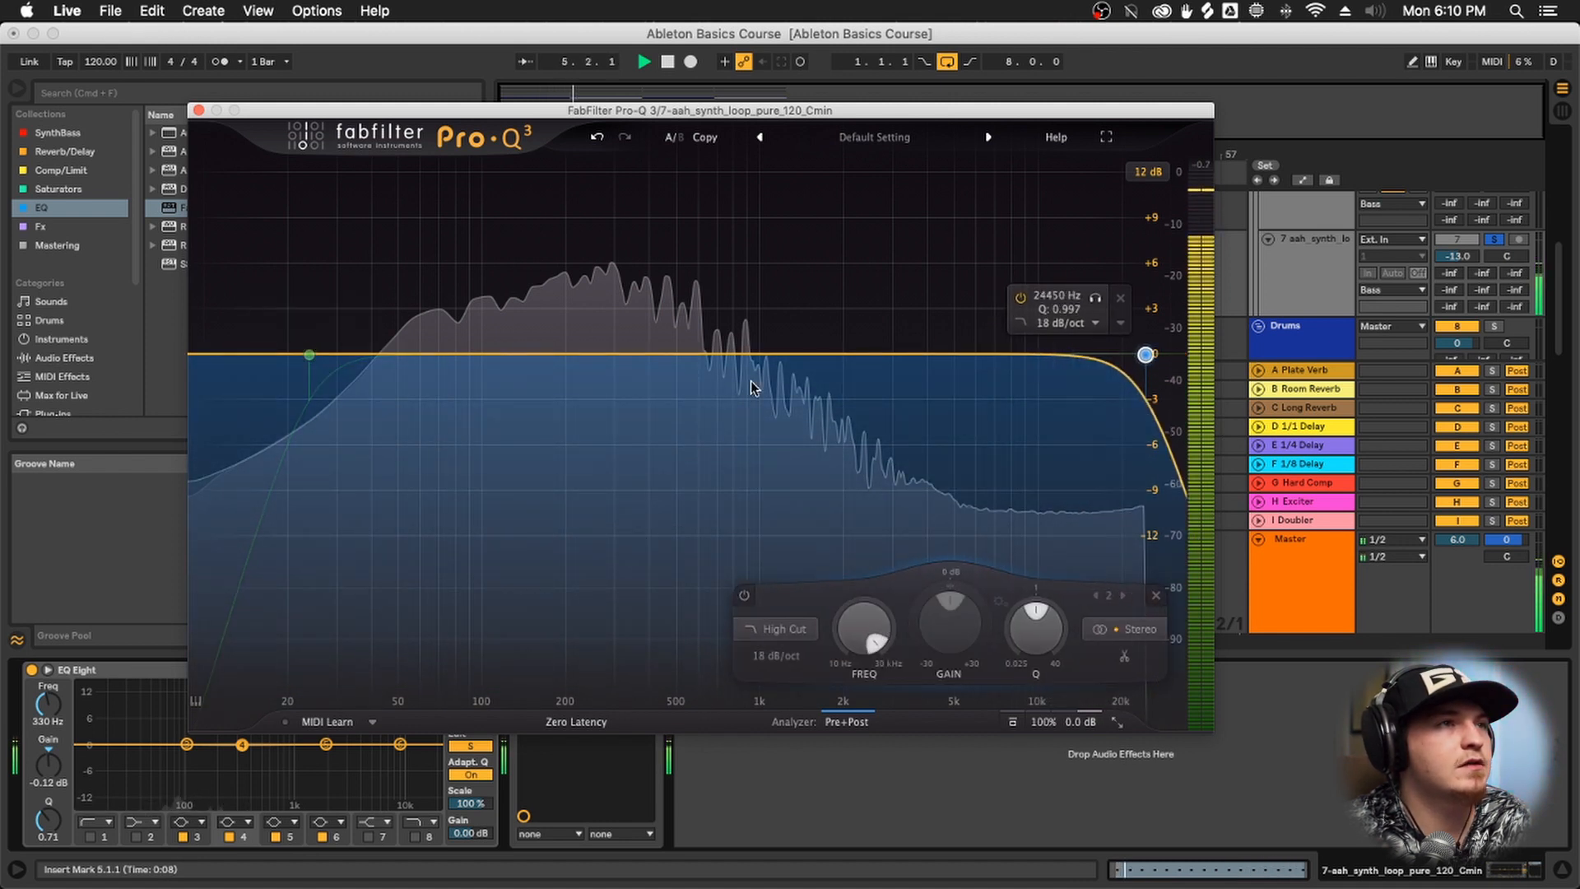
left_click_drag(576, 356, 800, 379)
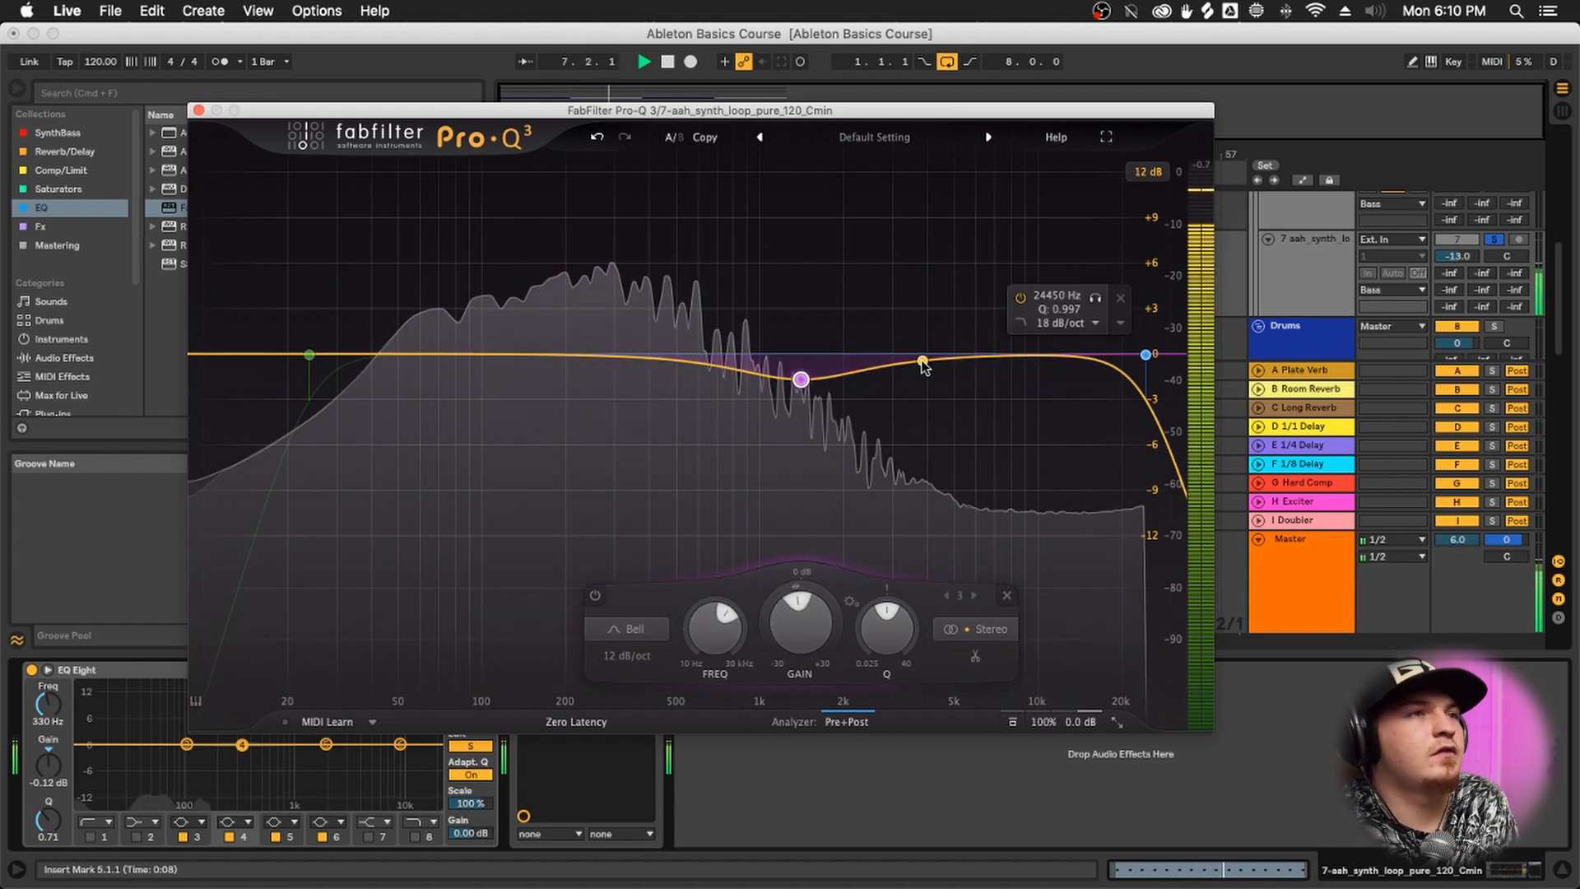
left_click(1146, 354)
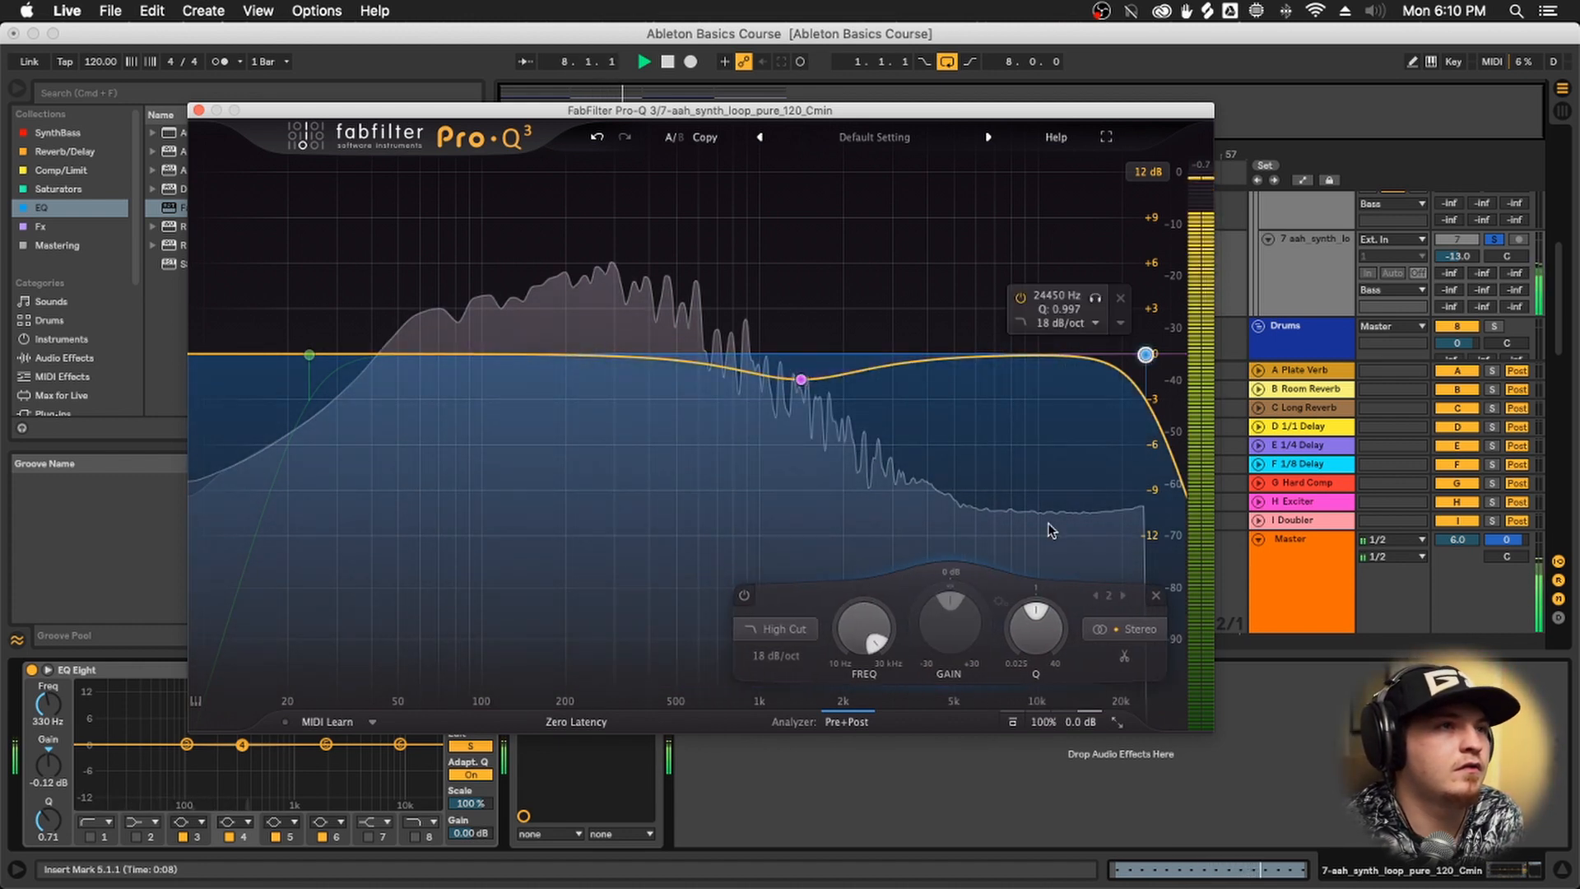
Remove the high cut band in Pro-Q 3, try a high shelf boost of about 6.3 dB near 16.7 kHz, and delete it
left_click(1156, 595)
left_click_drag(1100, 354, 1100, 304)
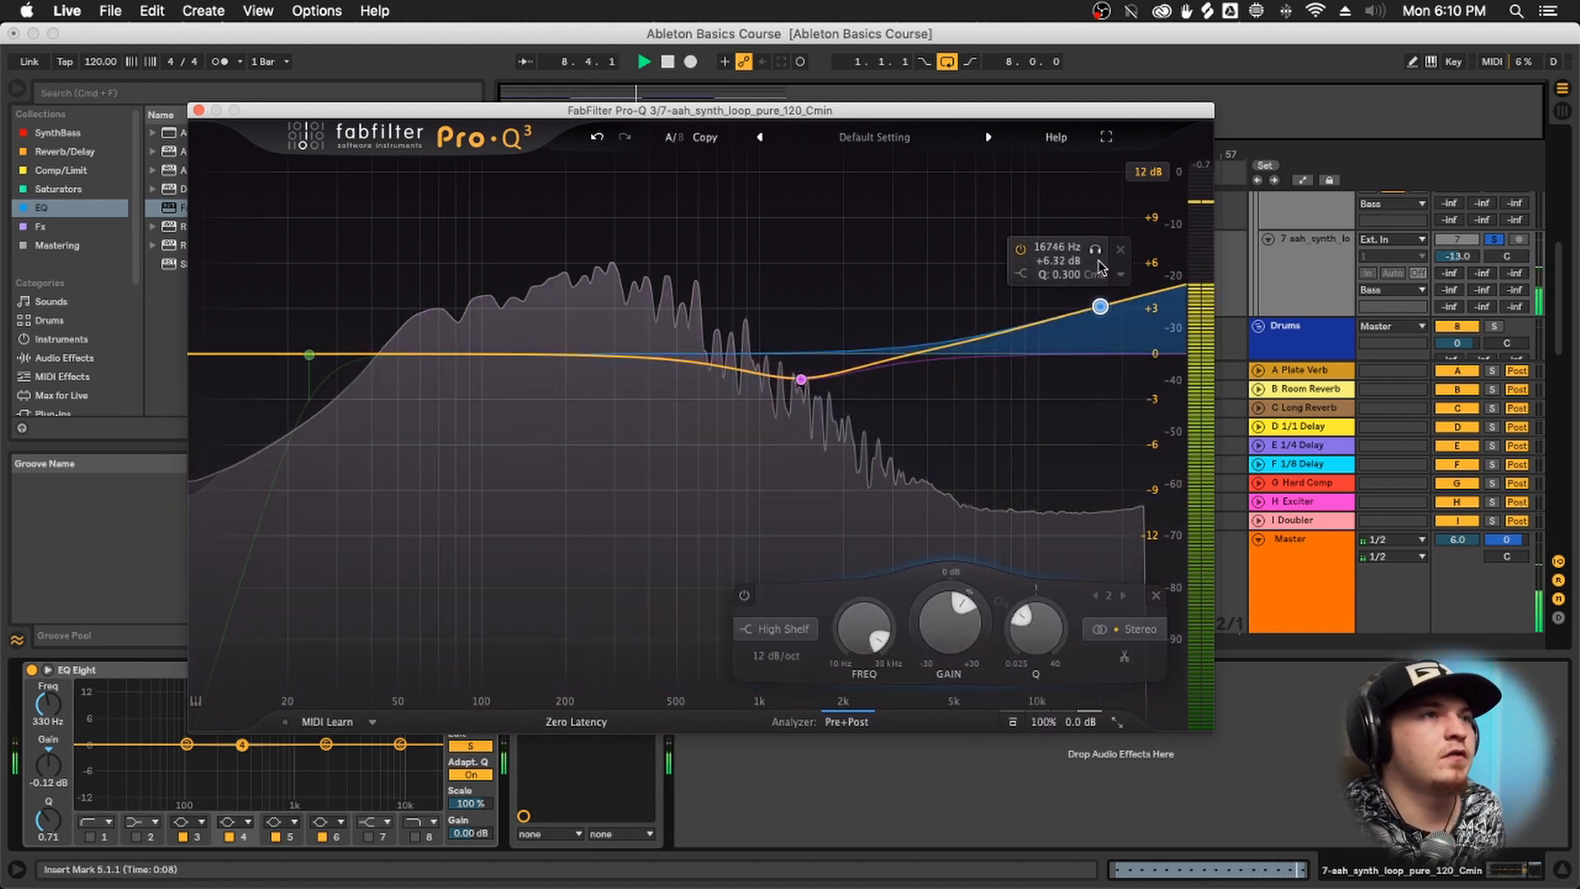
left_click(1155, 596)
Delete the disabled low cut and the bell cut near 1.4 kHz so Pro-Q 3 has no bands
left_click(311, 355)
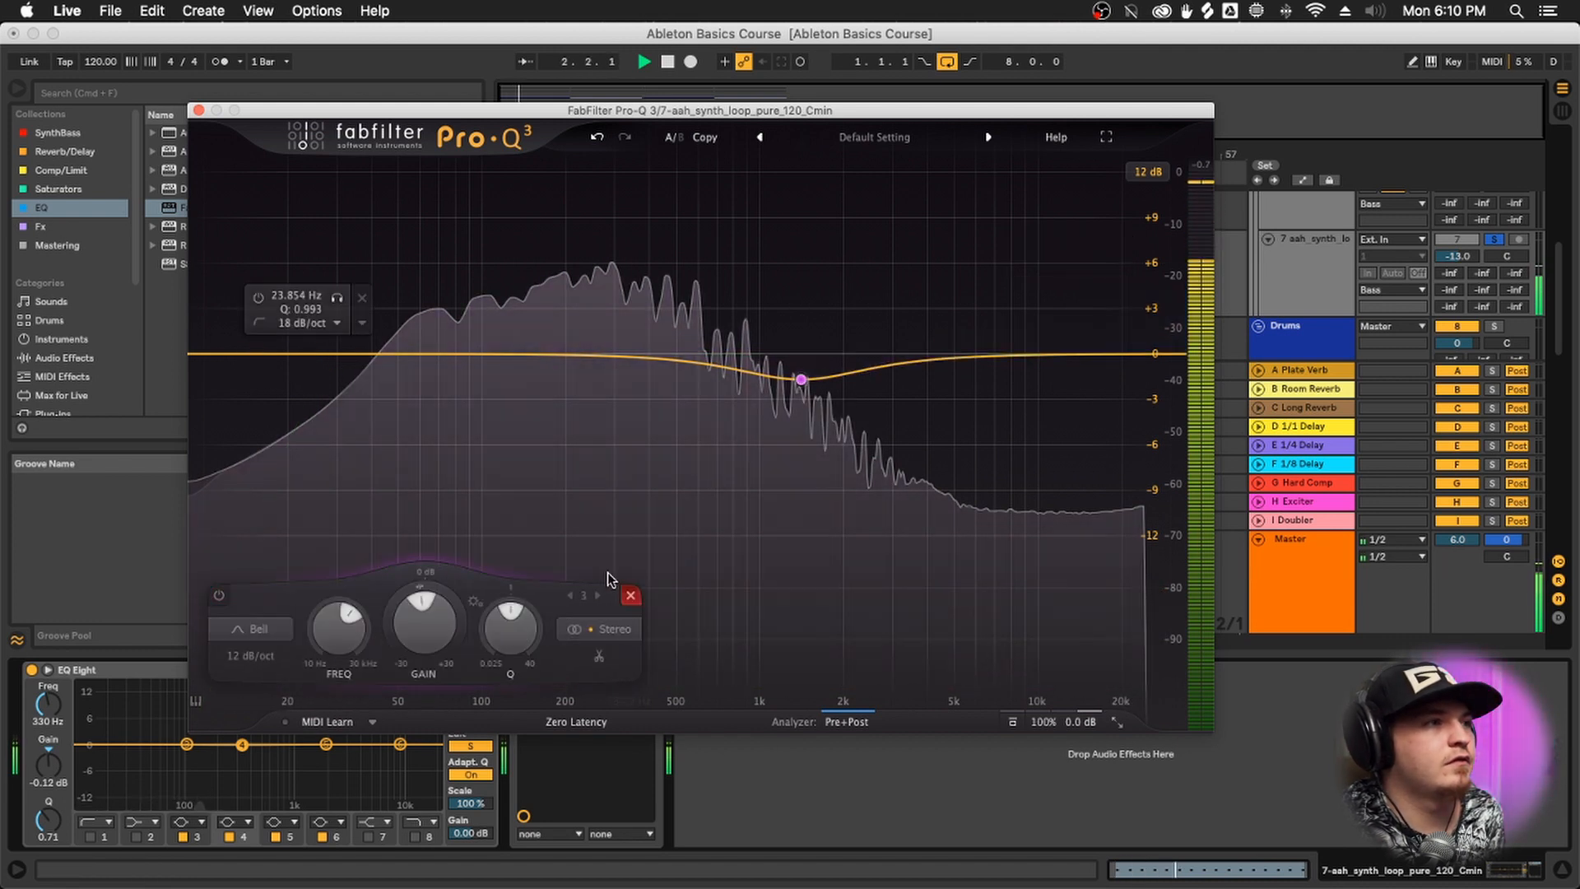
left_click_drag(313, 355, 305, 475)
left_click(632, 595)
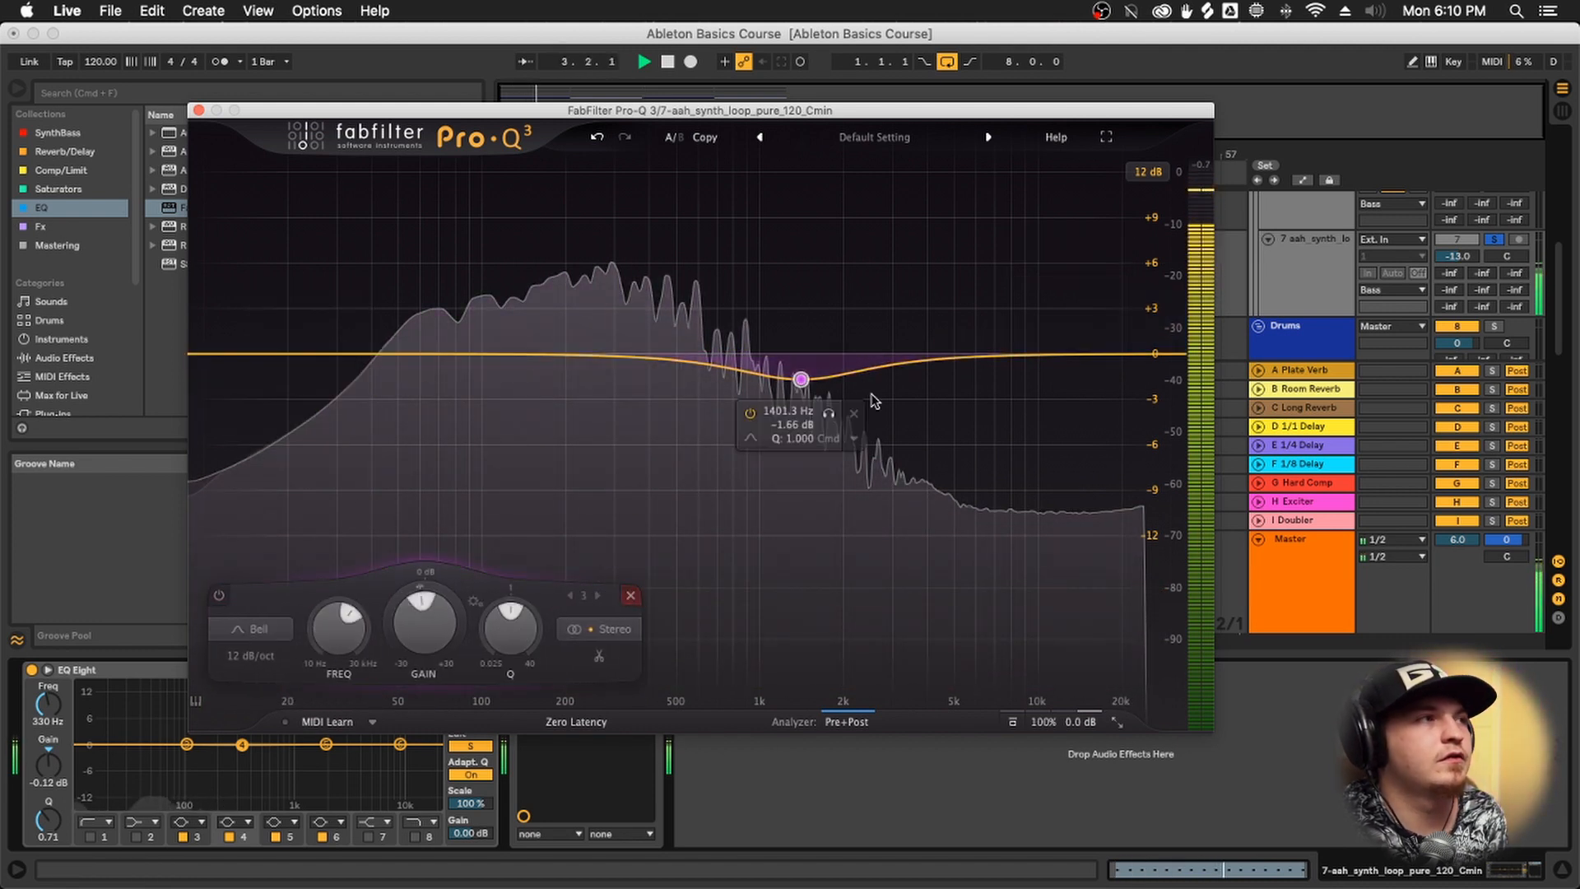
left_click(800, 379)
left_click(1006, 595)
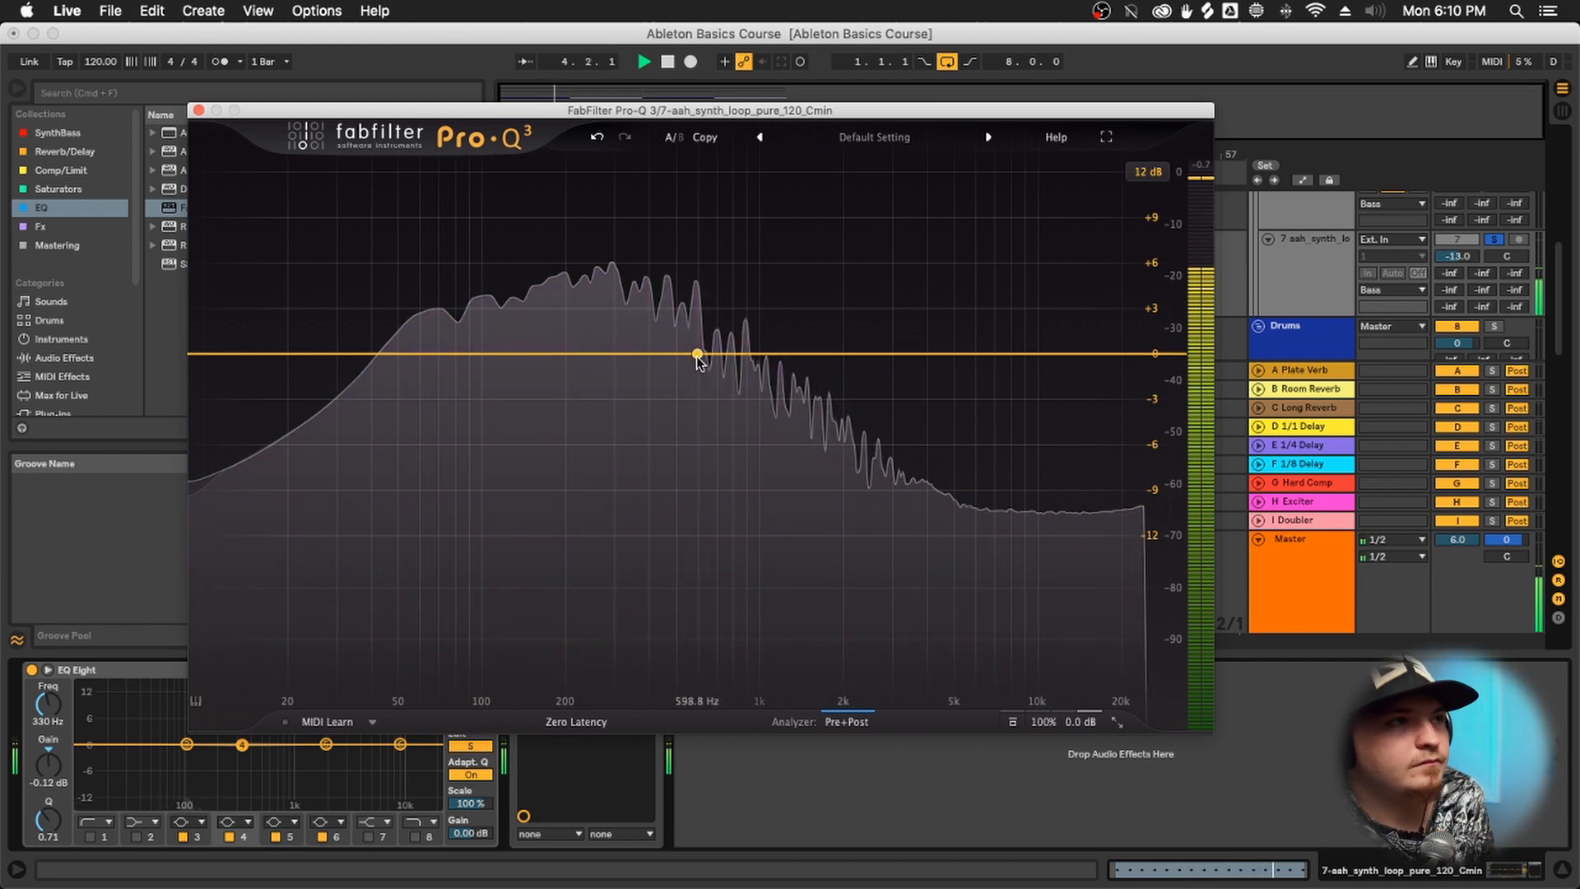
Create a bell boost of about 8.2 dB at about 677 Hz with a Q of about 1.04
left_click_drag(699, 354, 691, 245)
left_click_drag(689, 311, 707, 274)
scroll(767, 222, "down", 10)
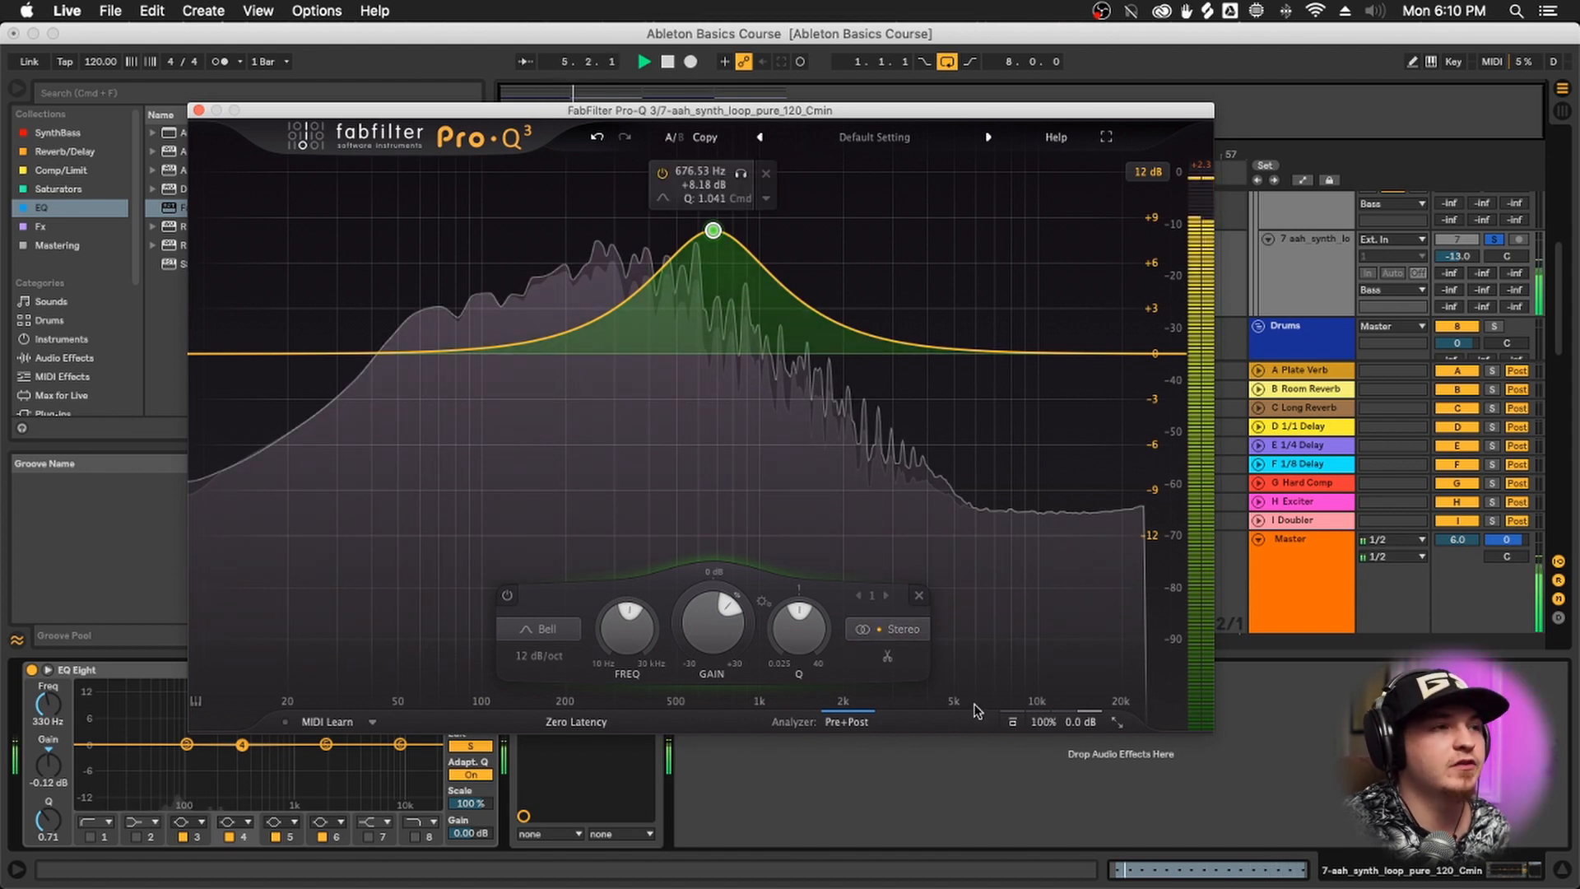
Apply the bell band to the Left channel only and move it to about 995 Hz at +3.2 dB
left_click(913, 629)
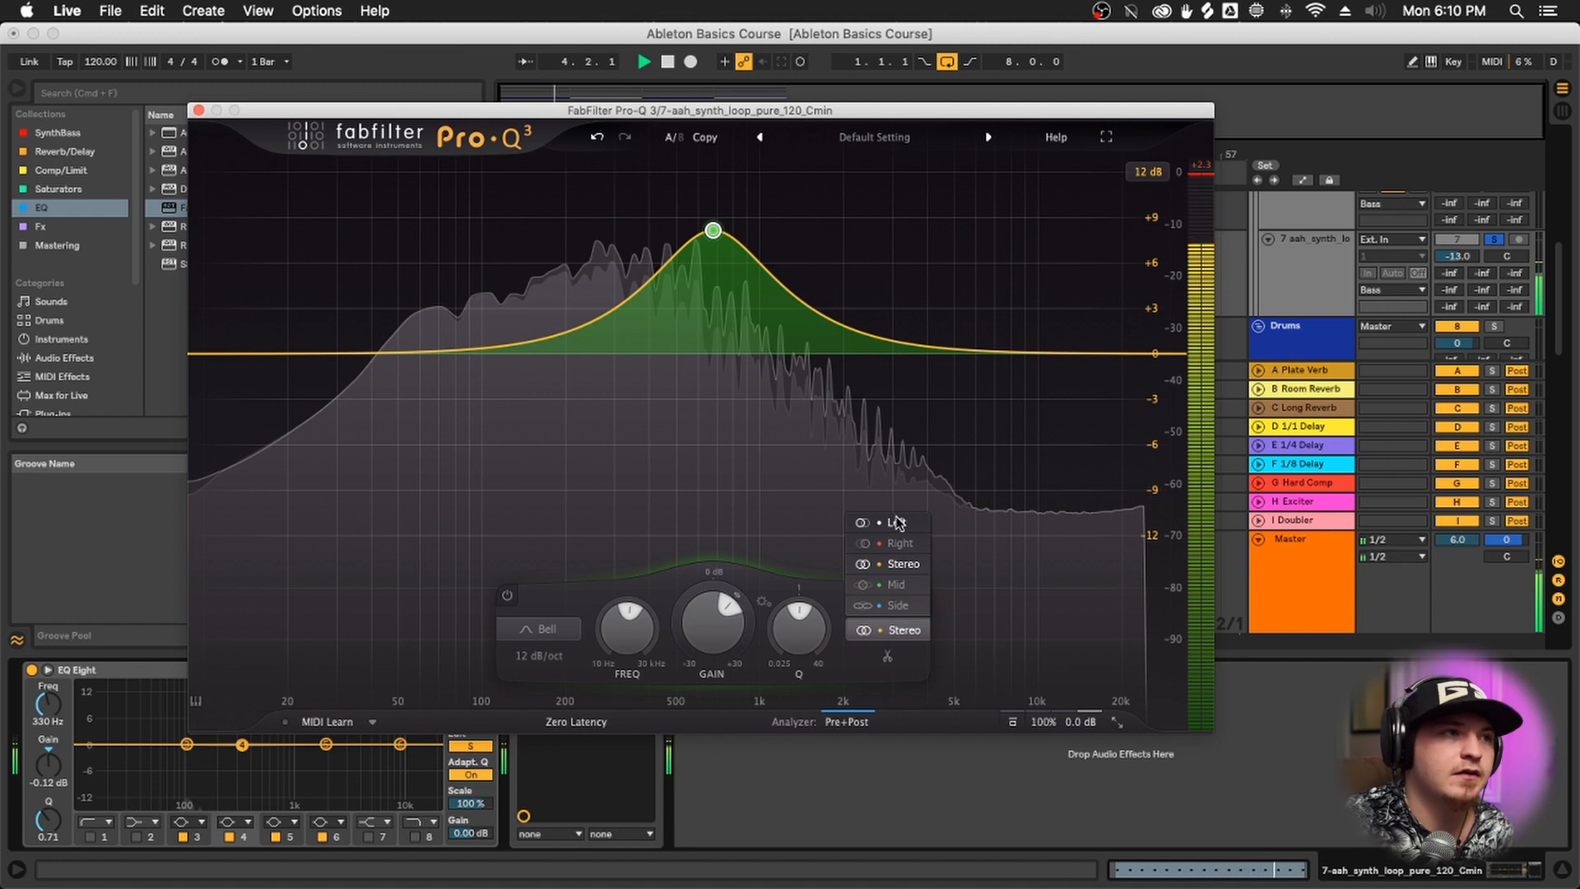
left_click(896, 525)
left_click_drag(713, 231, 759, 305)
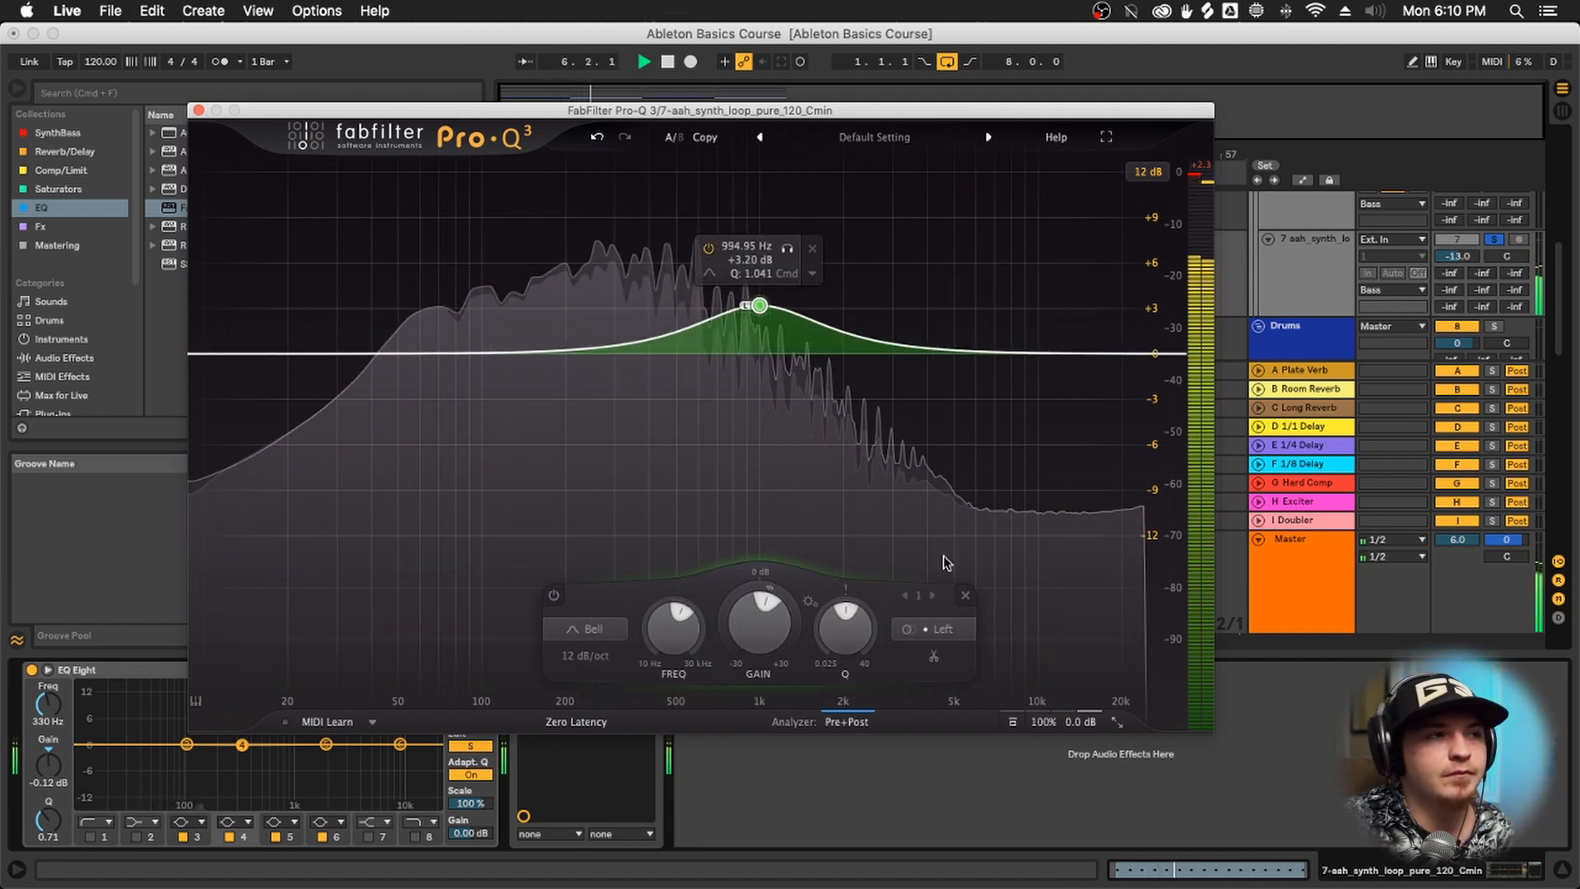
Return the bell band to Stereo, flatten its gain to 0 dB and delete it
left_click(941, 629)
left_click(947, 563)
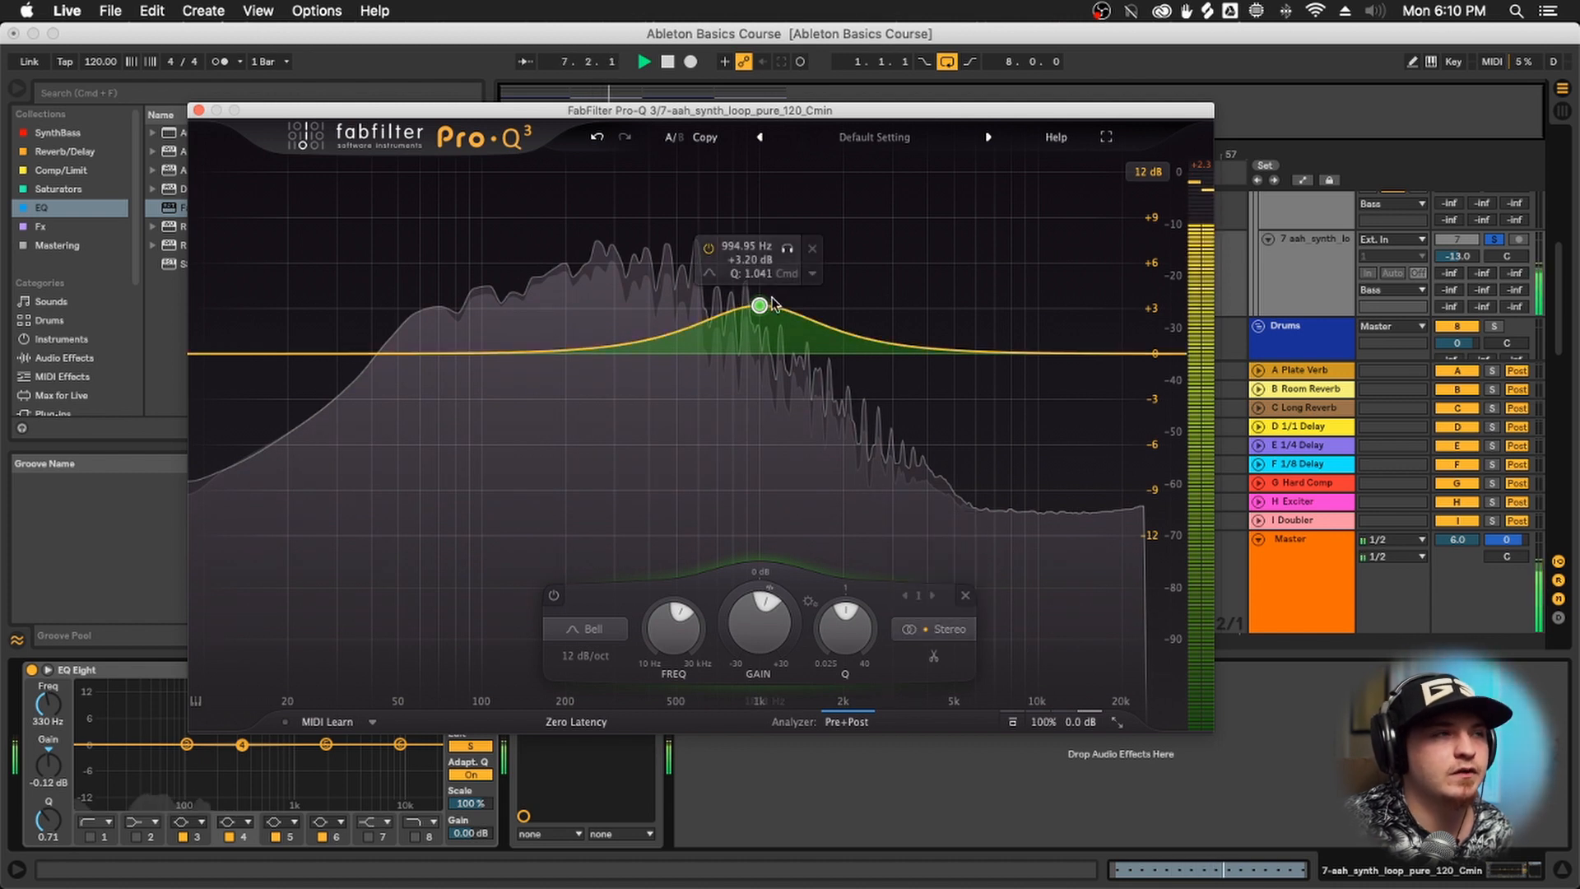
left_click_drag(759, 305, 761, 354)
left_click(969, 593)
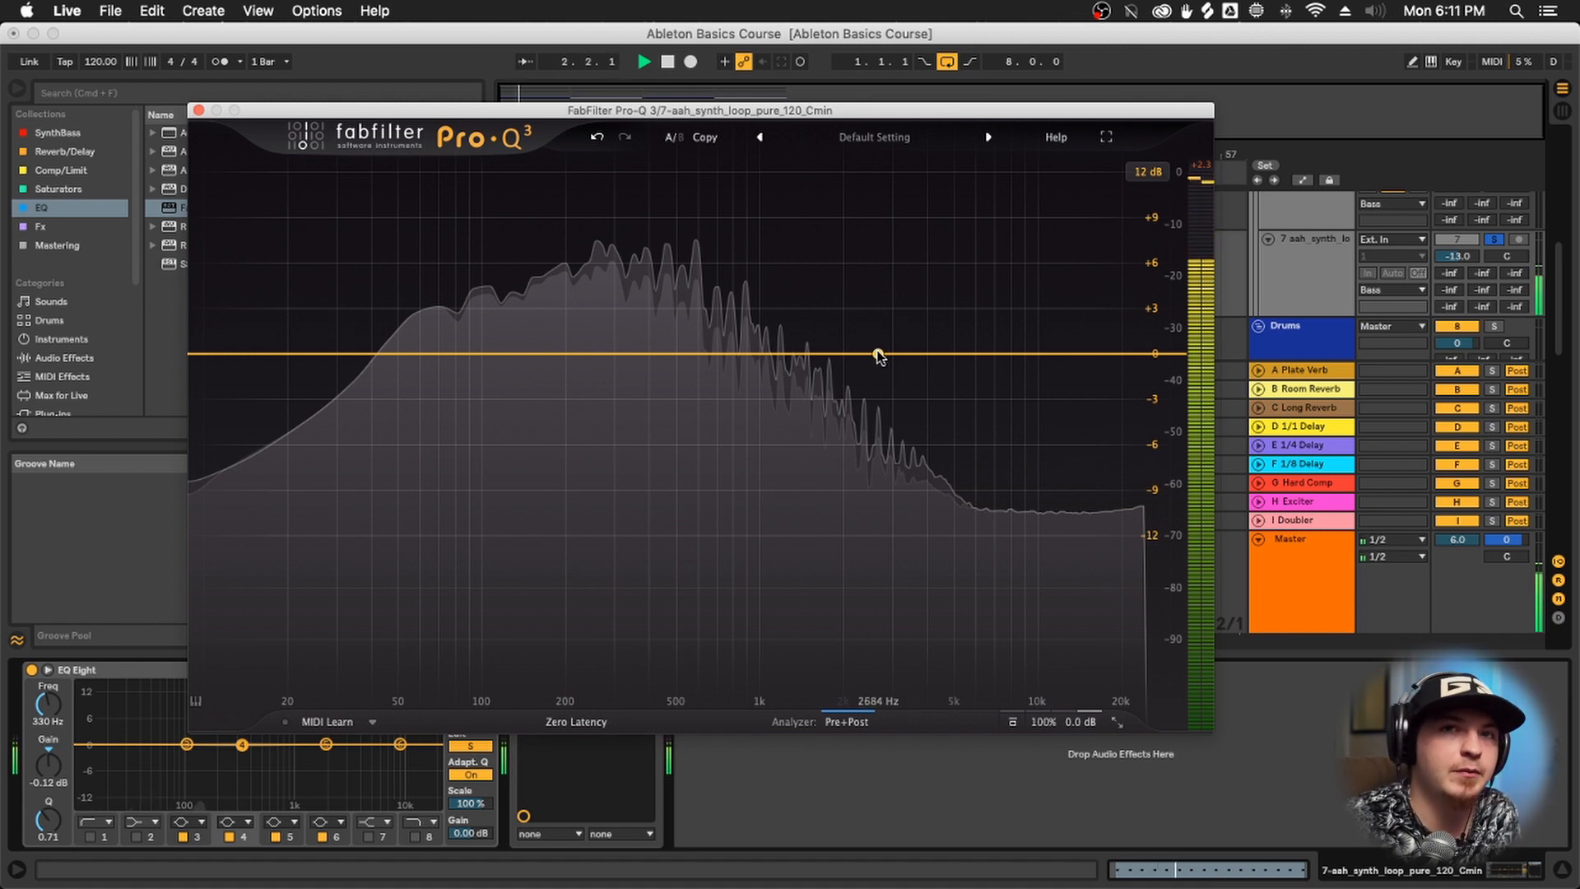
Try a bell cut of about 2.7 dB near 354 Hz, shift it to about 66 Hz at -8.4 dB, and delete it
left_click_drag(748, 356, 640, 371)
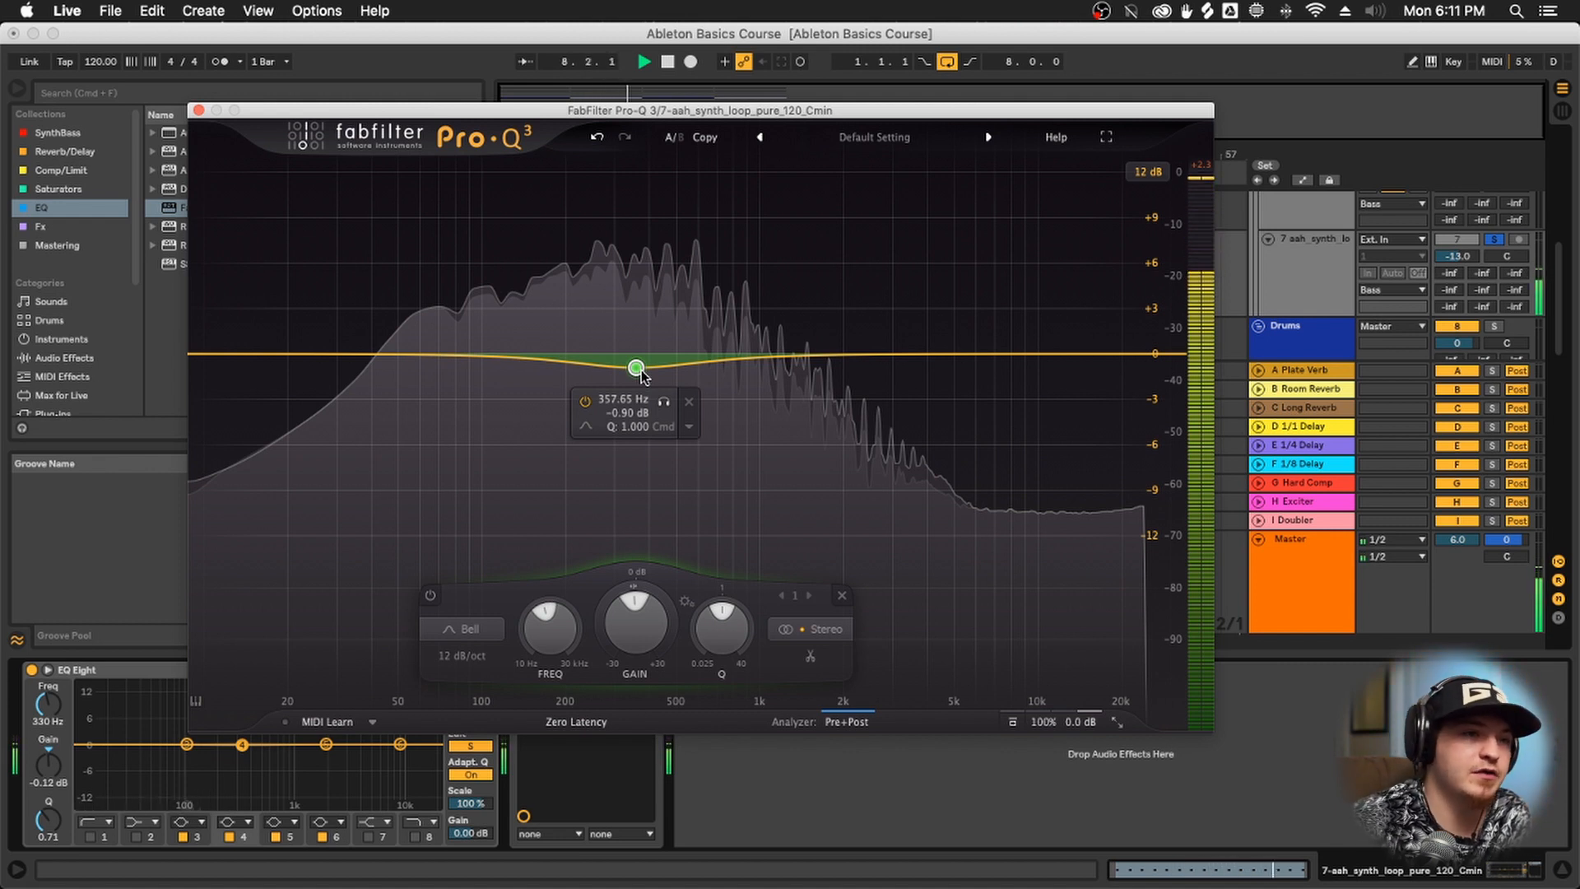
left_click_drag(631, 376, 638, 397)
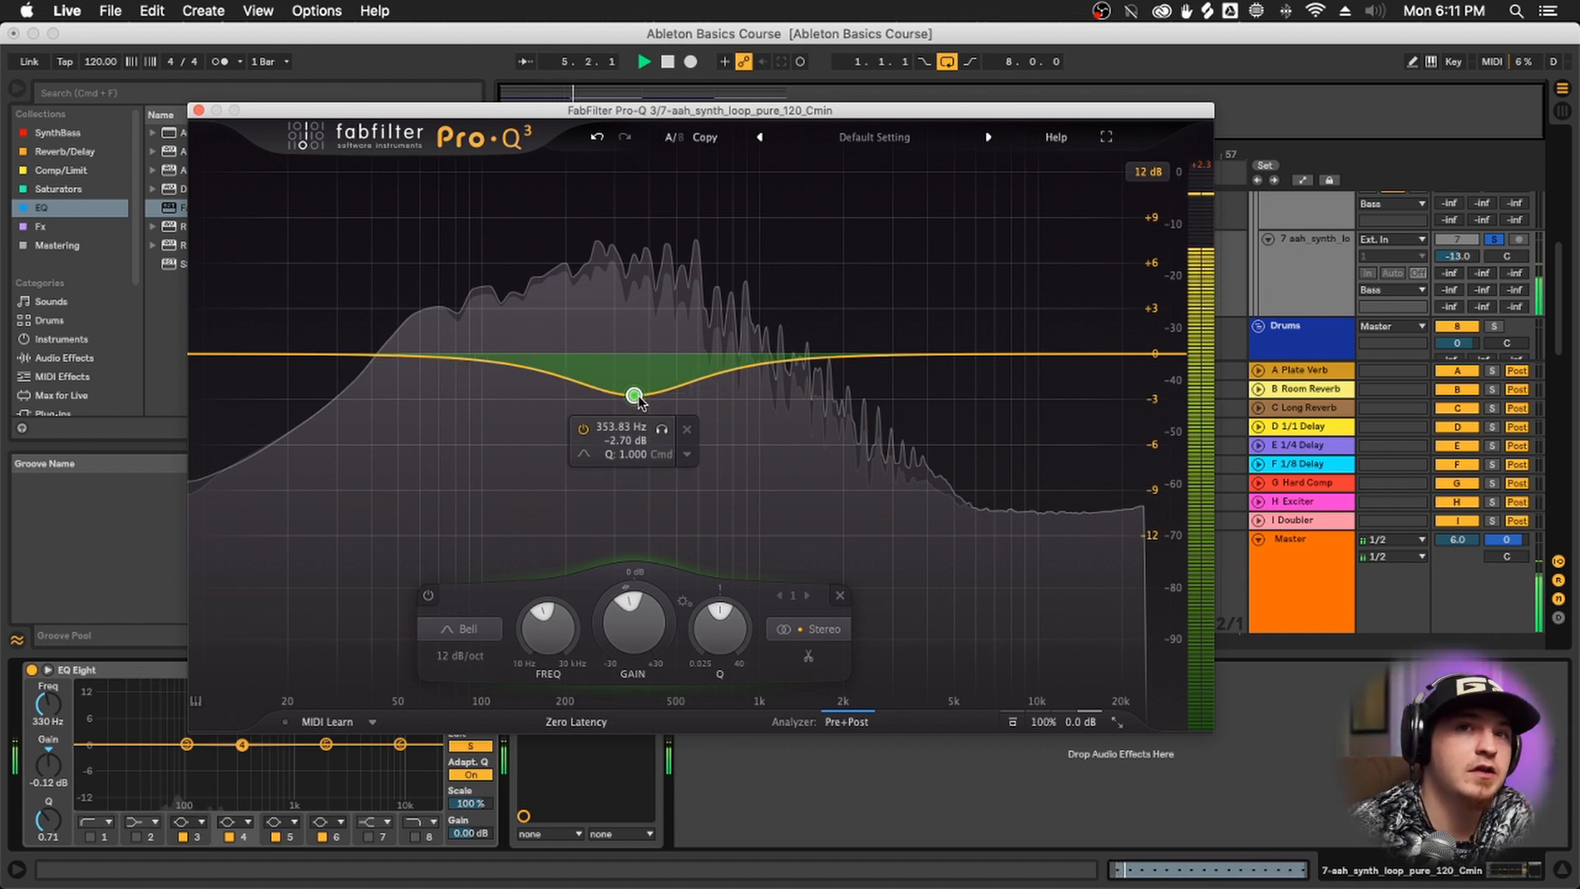
left_click_drag(635, 396, 430, 480)
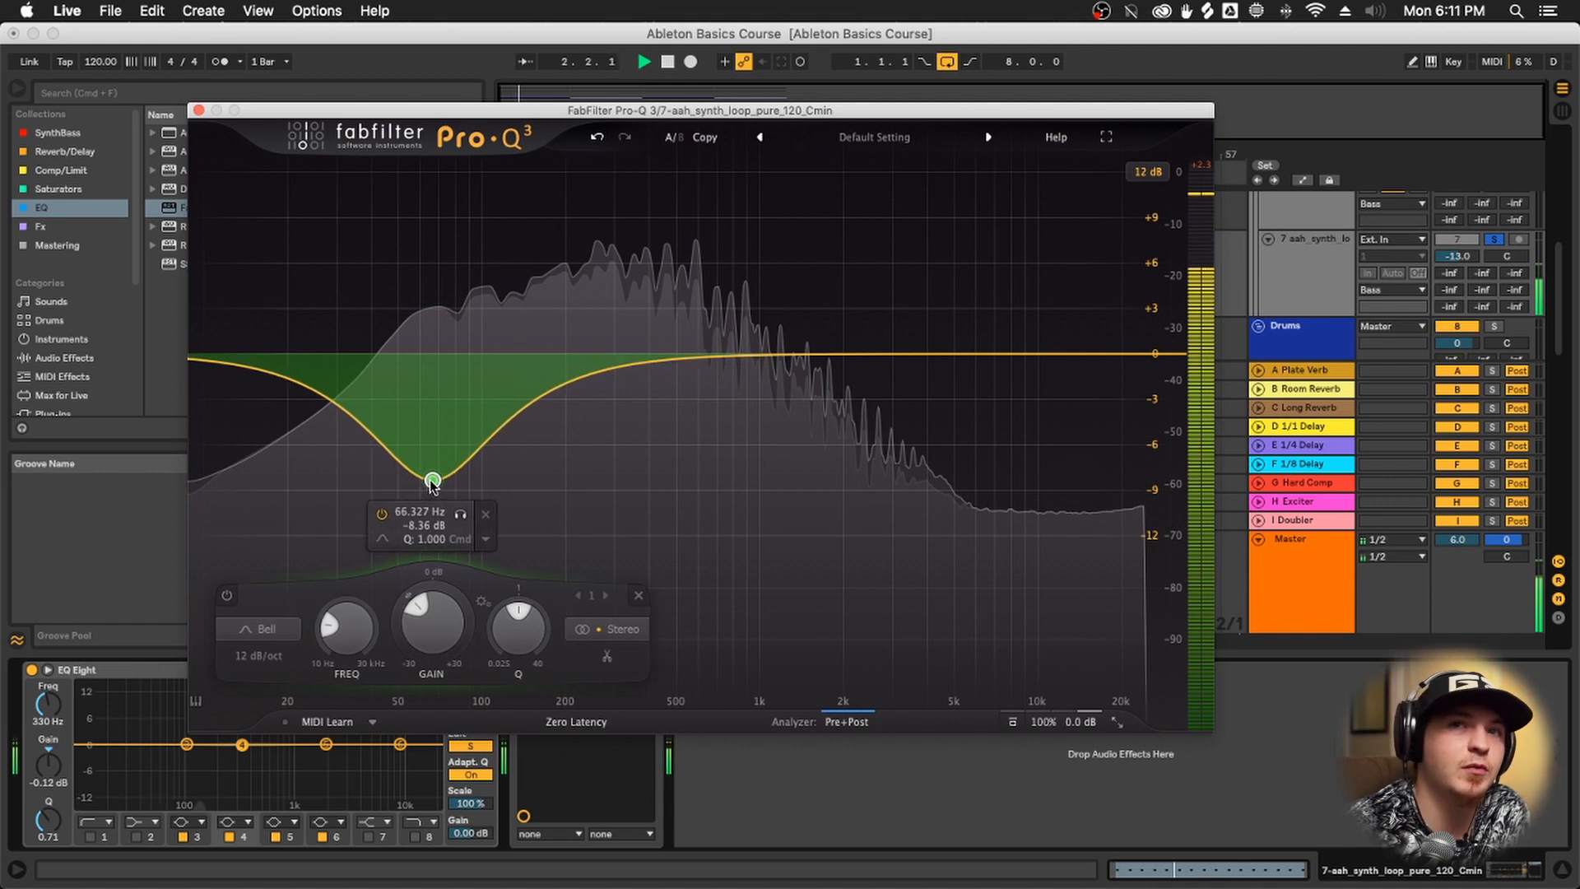
left_click(638, 594)
Unsolo the synth loop track, and move its Pro-Q 3 window aside and close it
left_click(1495, 239)
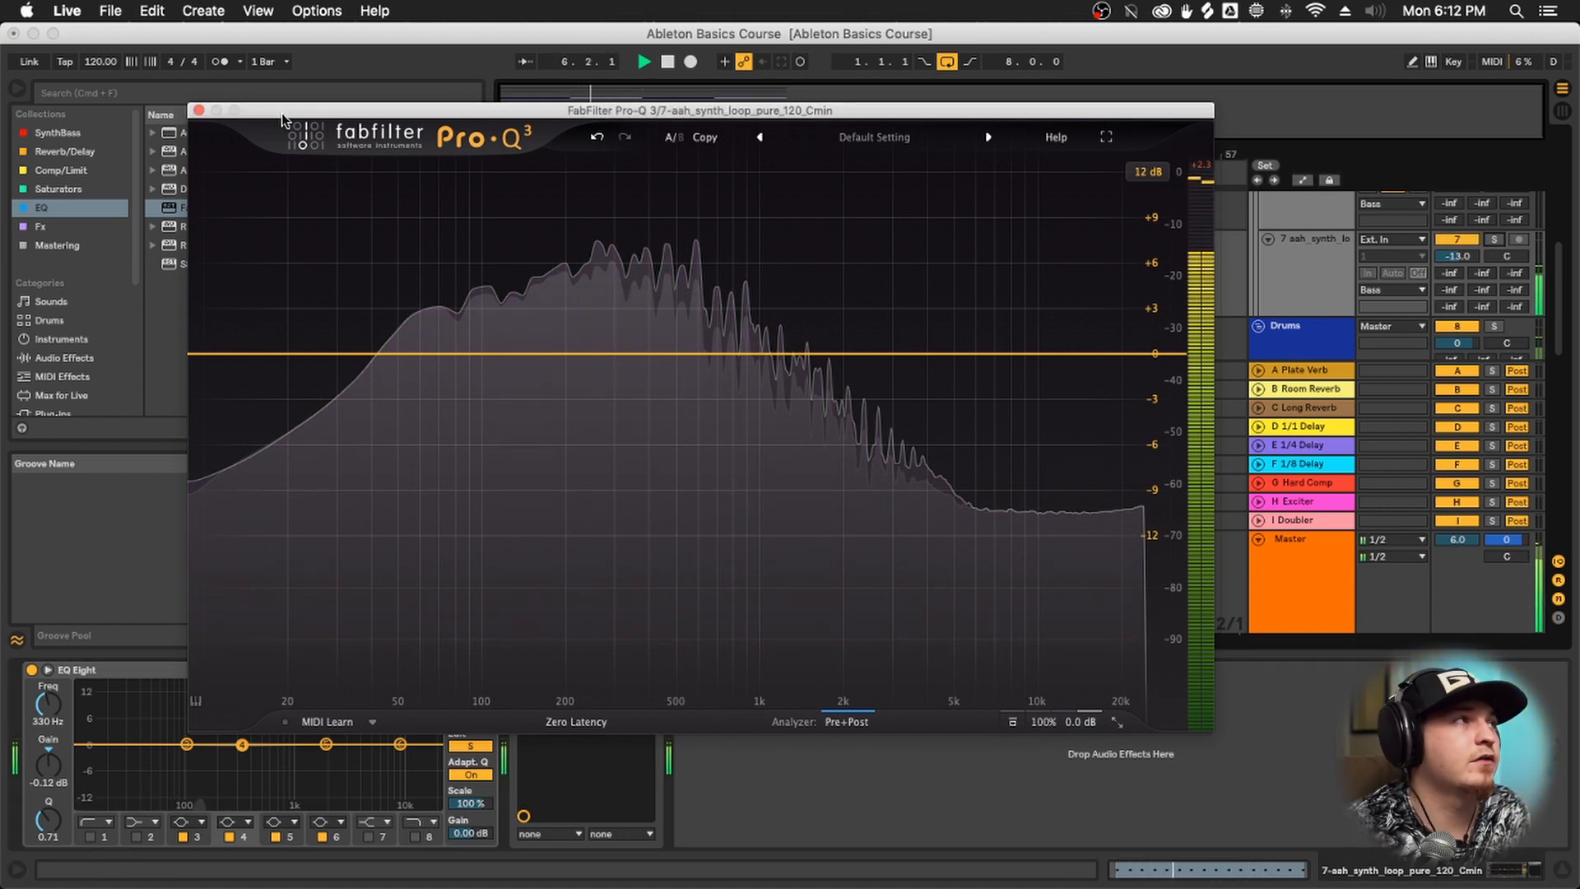
left_click_drag(283, 113, 427, 116)
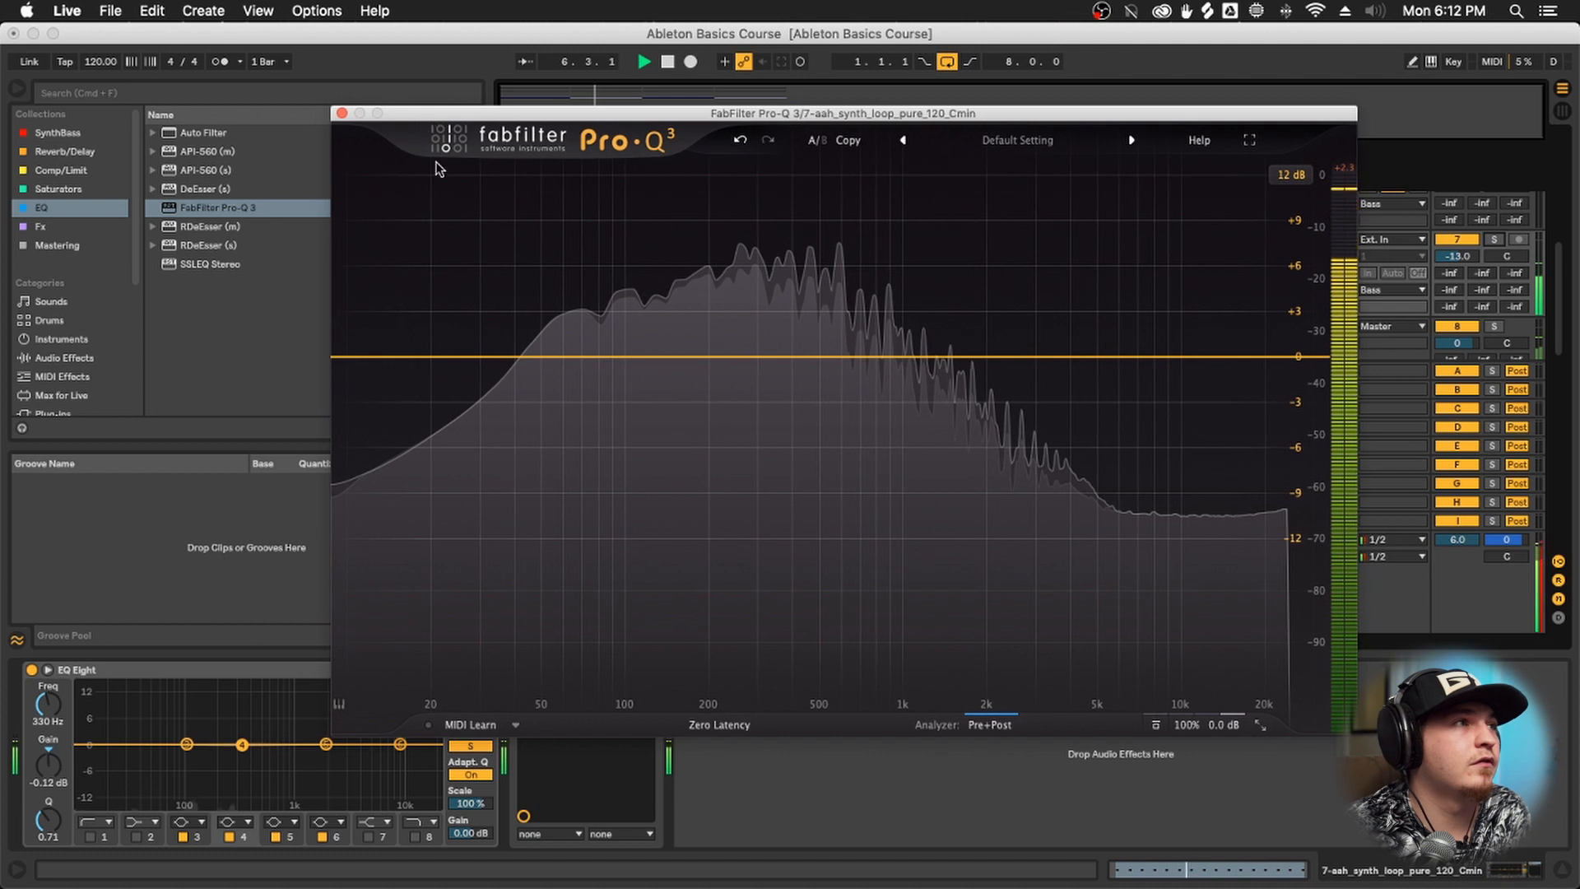
left_click(342, 114)
Replace EQ Eight on the Hats track with FabFilter Pro-Q 3 from the EQ collection
scroll(620, 371, "down", 2)
scroll(620, 369, "up", 3)
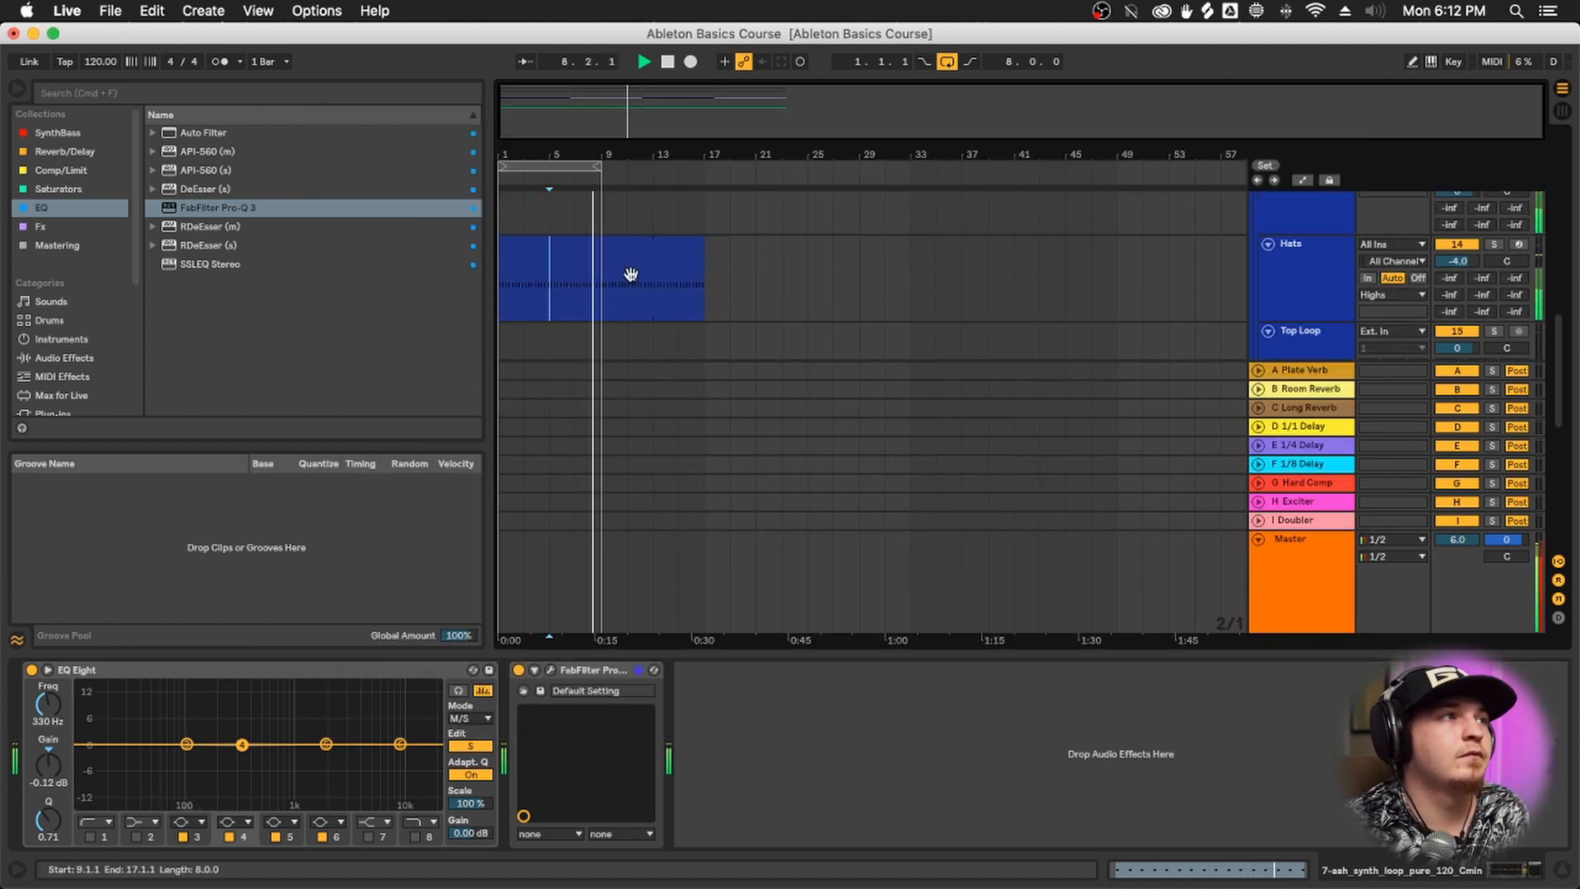
left_click(631, 274)
left_click(1341, 700)
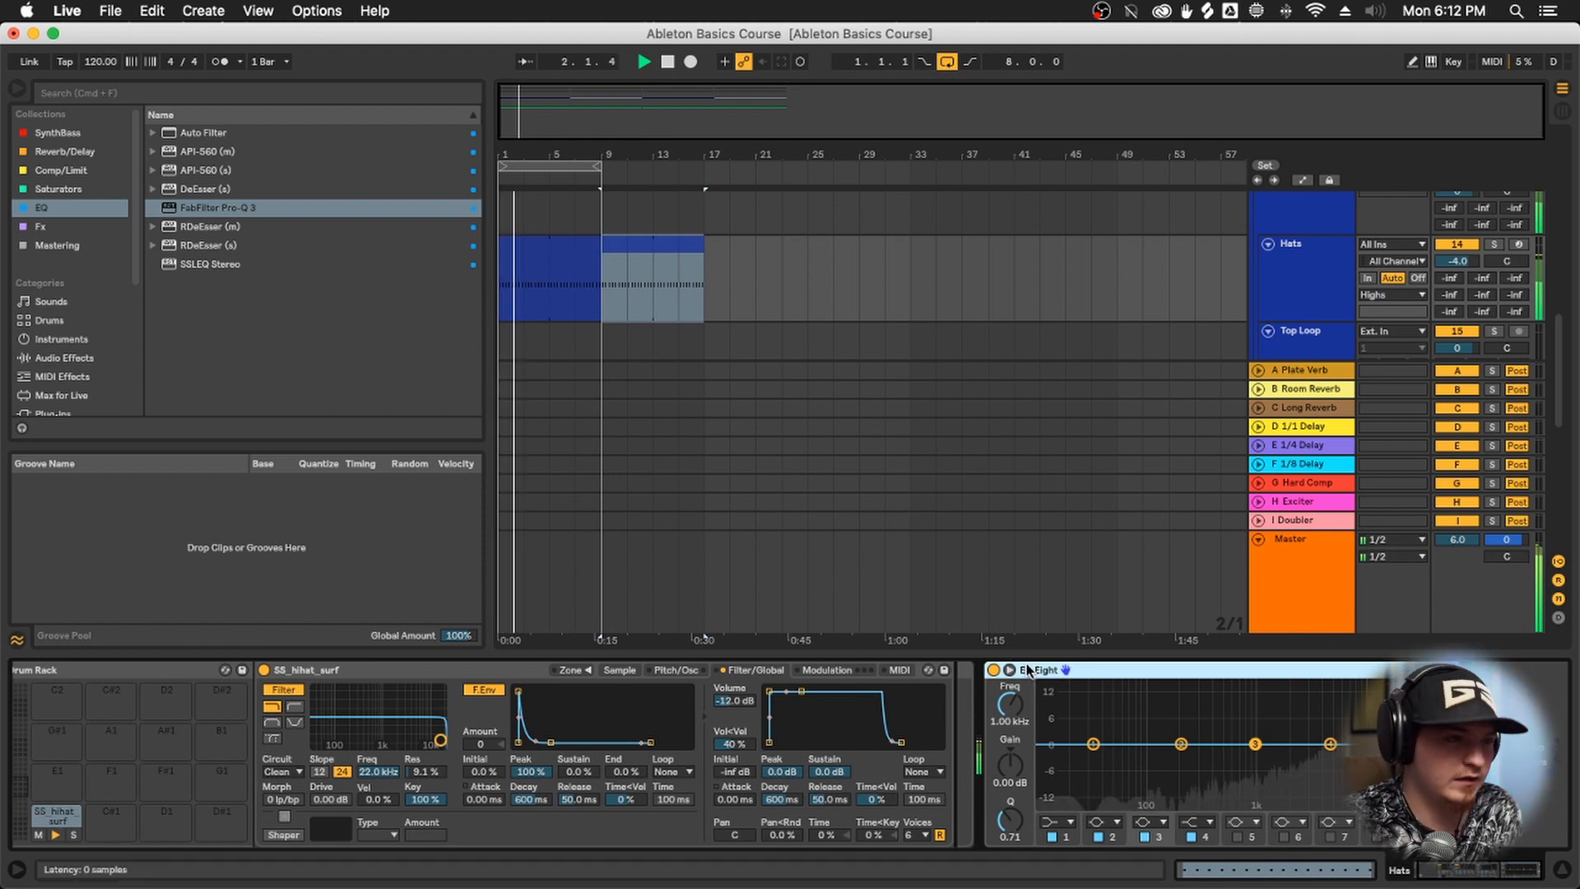
key("Delete")
double_click(234, 209)
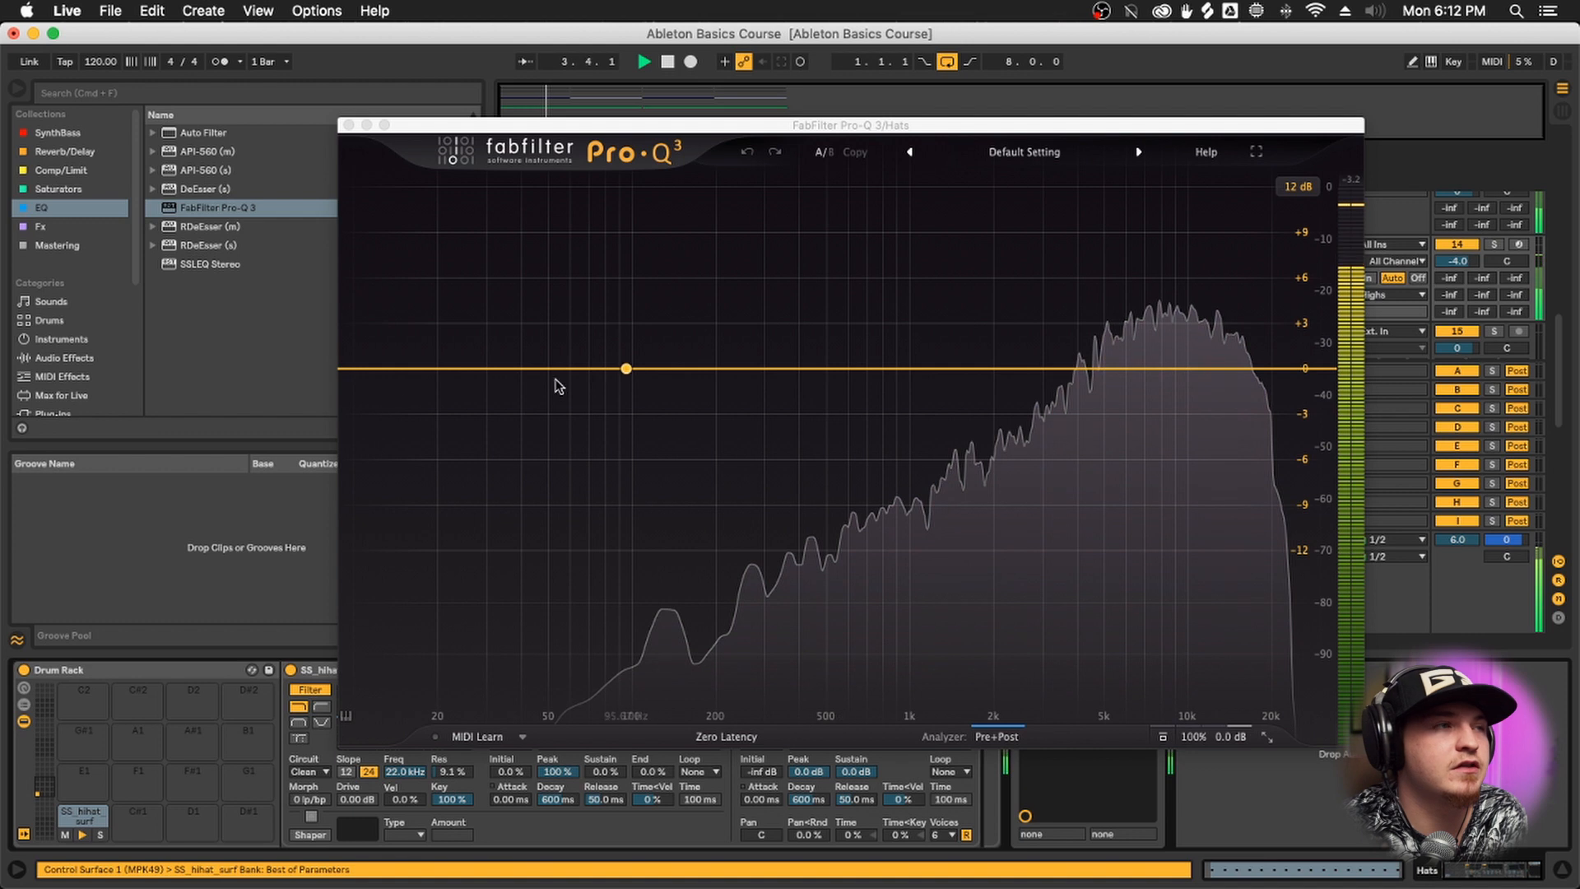
Create a low cut band for the hats at about 370 Hz with an 18 dB/oct slope
left_click(407, 369)
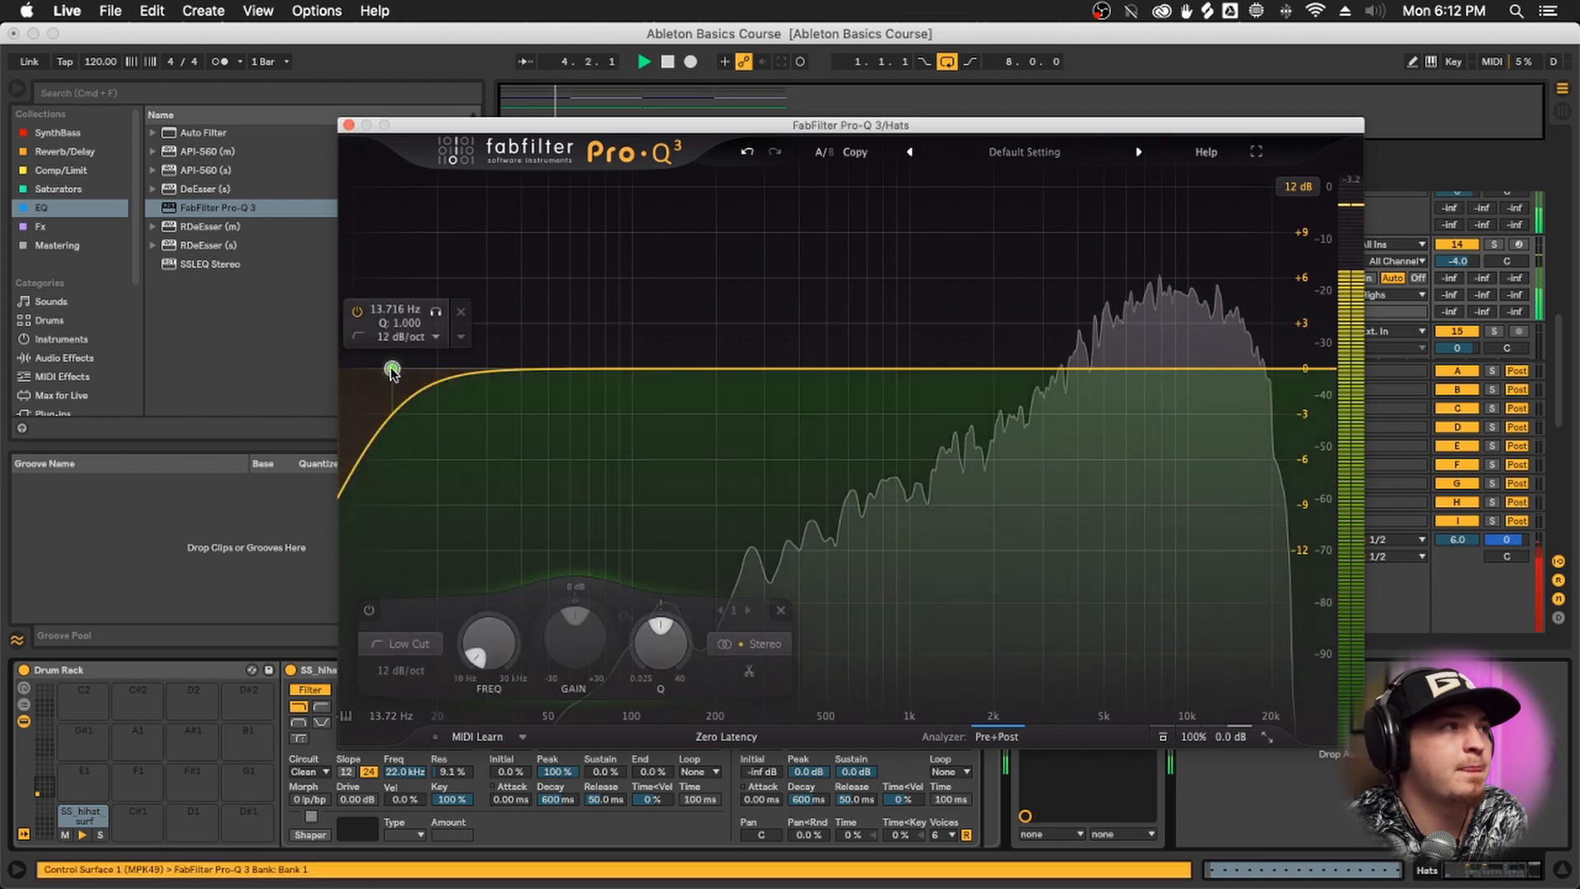
left_click_drag(411, 363, 762, 392)
scroll(772, 391, "up", 1)
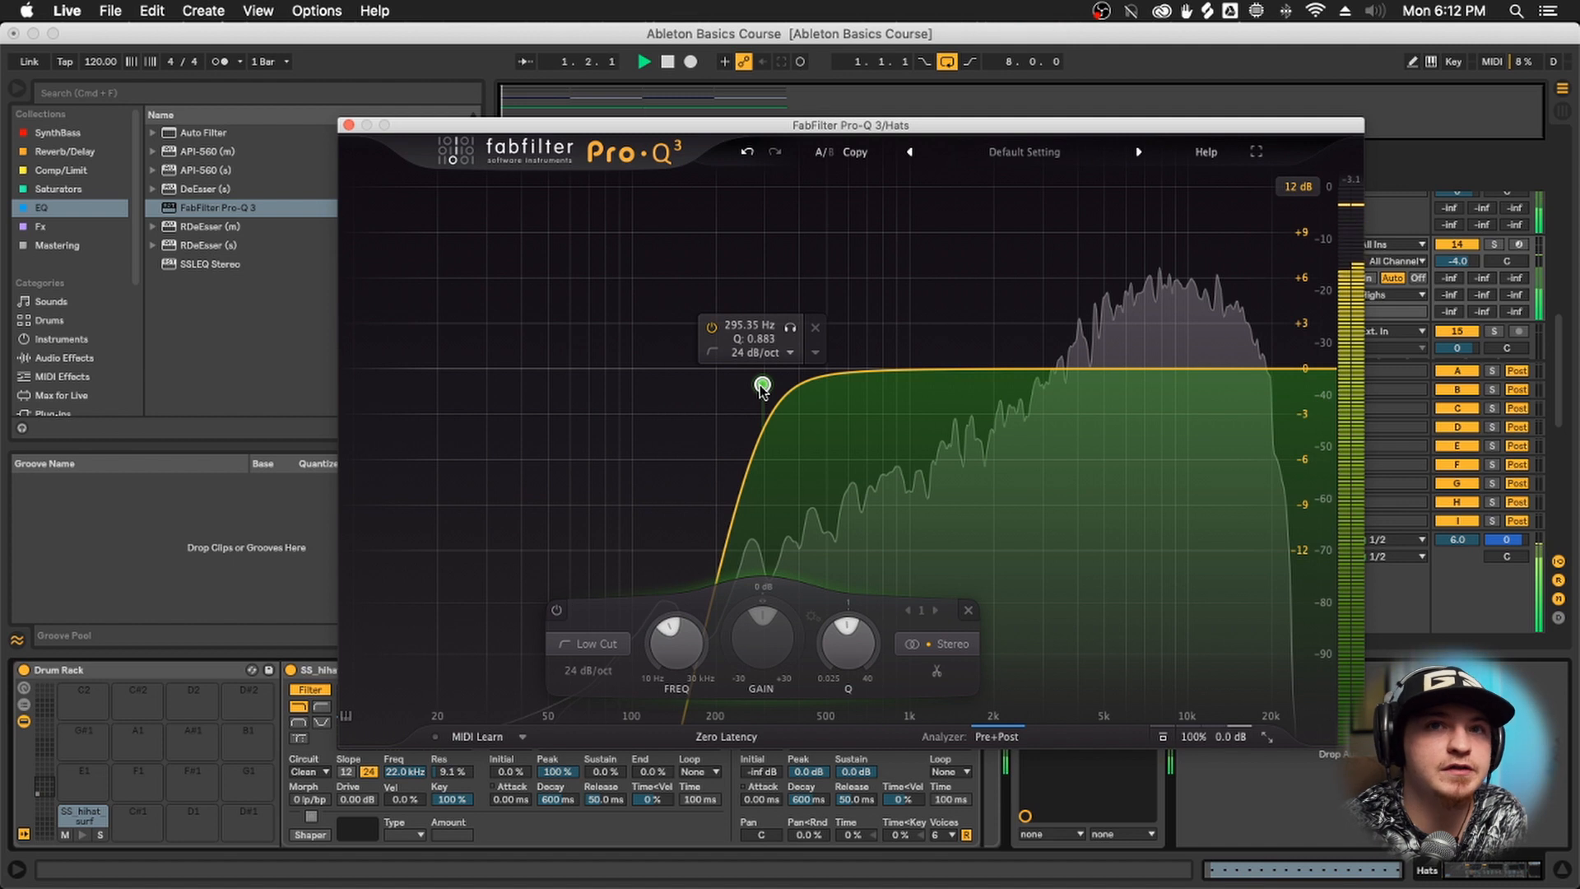
left_click_drag(762, 384, 790, 385)
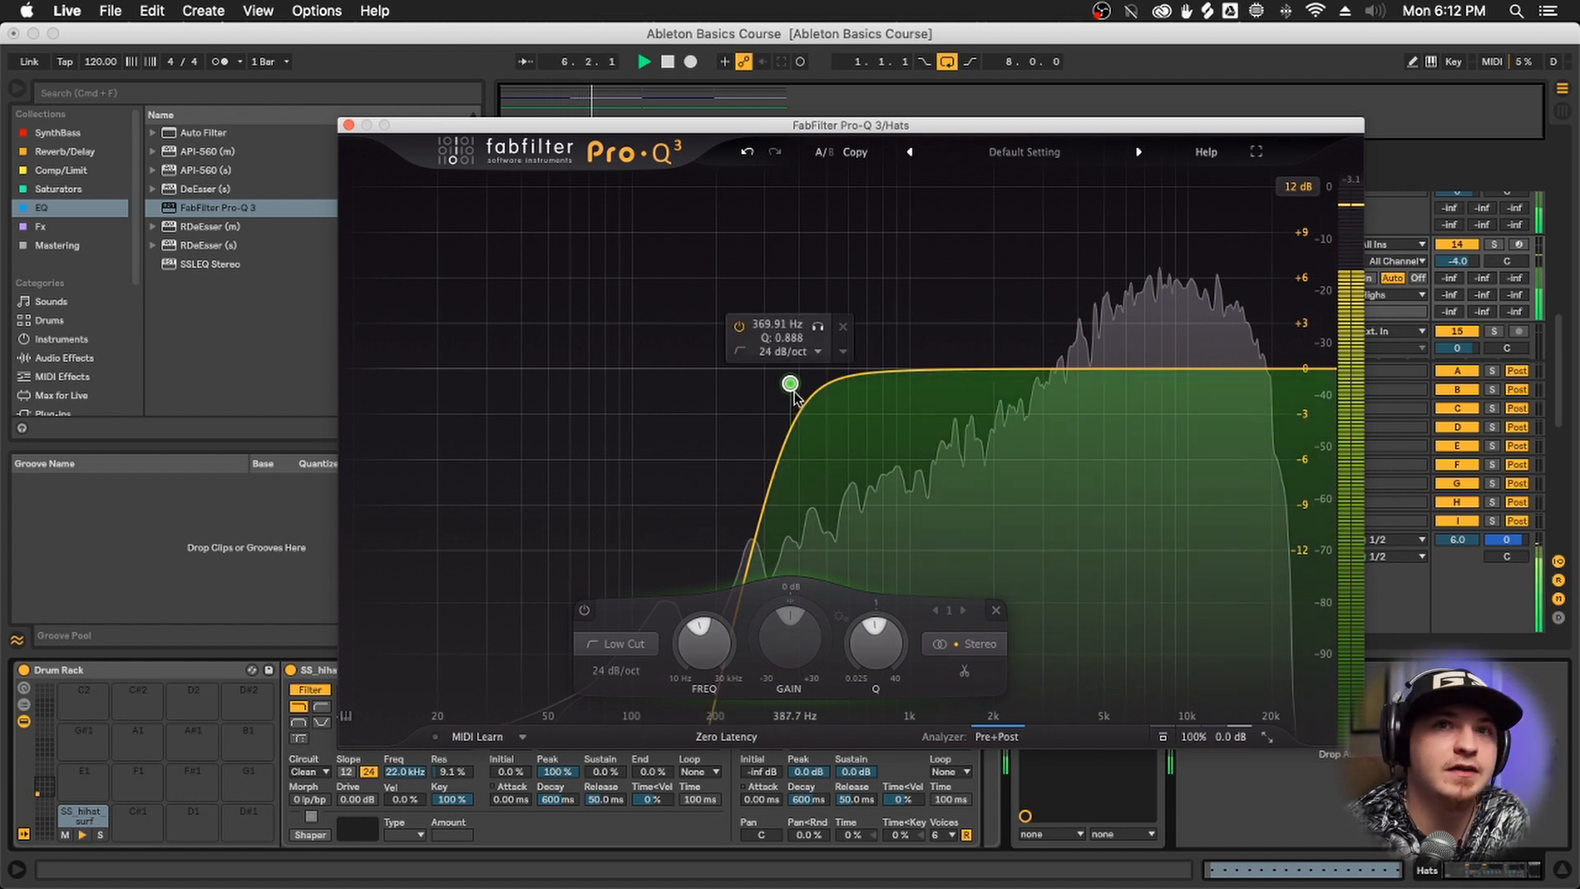
scroll(793, 397, "down", 1)
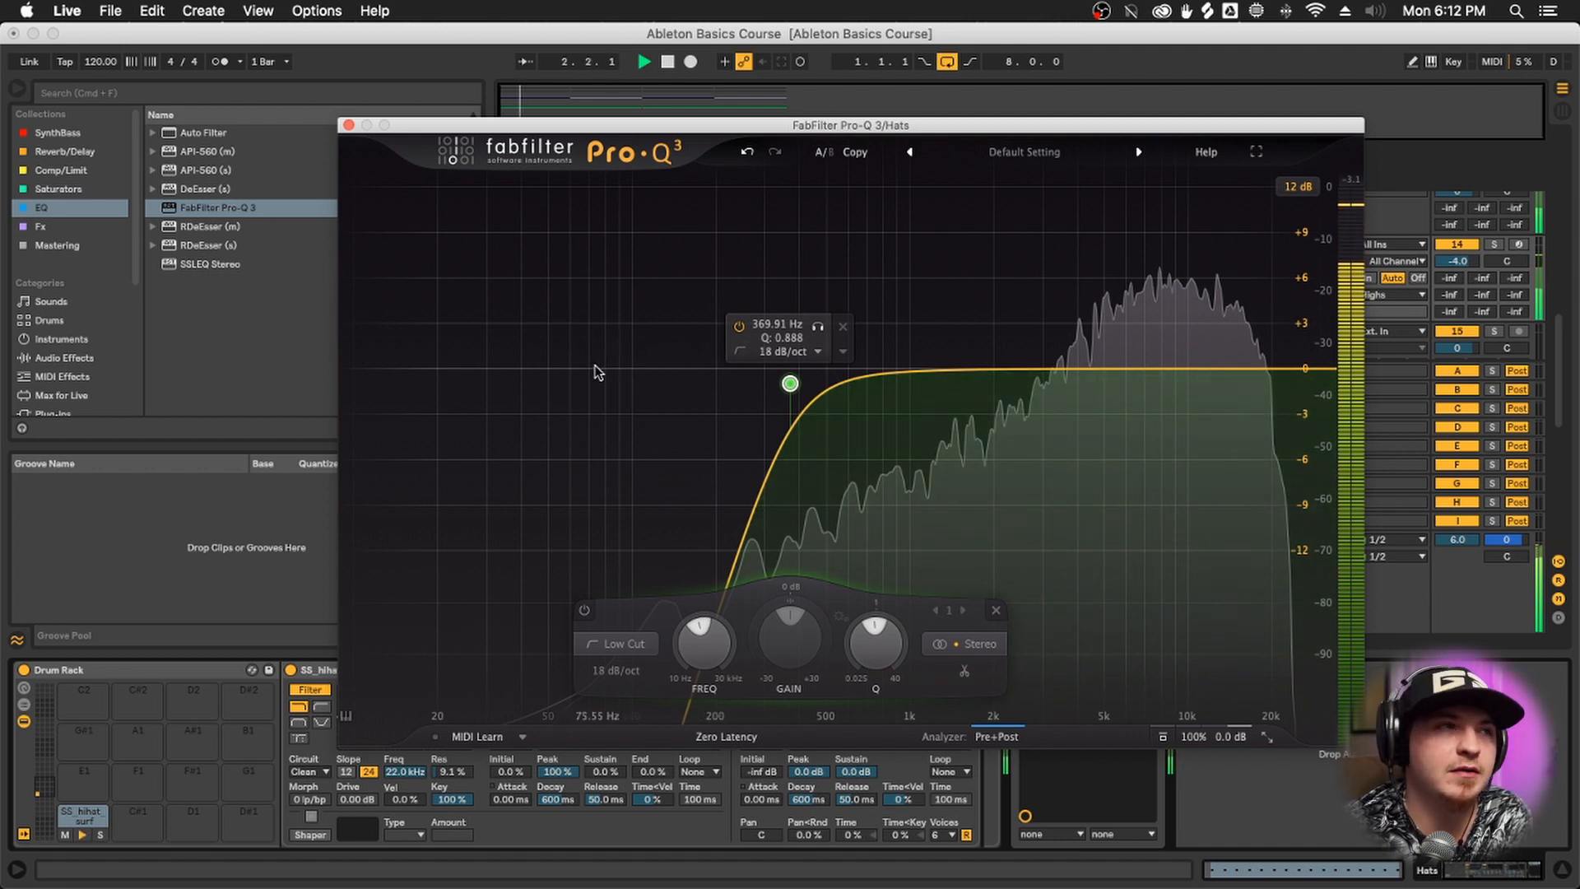
Sweep the low cut down to about 50 Hz and up to about 409 Hz, trying a 24 dB/oct slope before returning to 18 dB/oct
left_click_drag(789, 383, 548, 371)
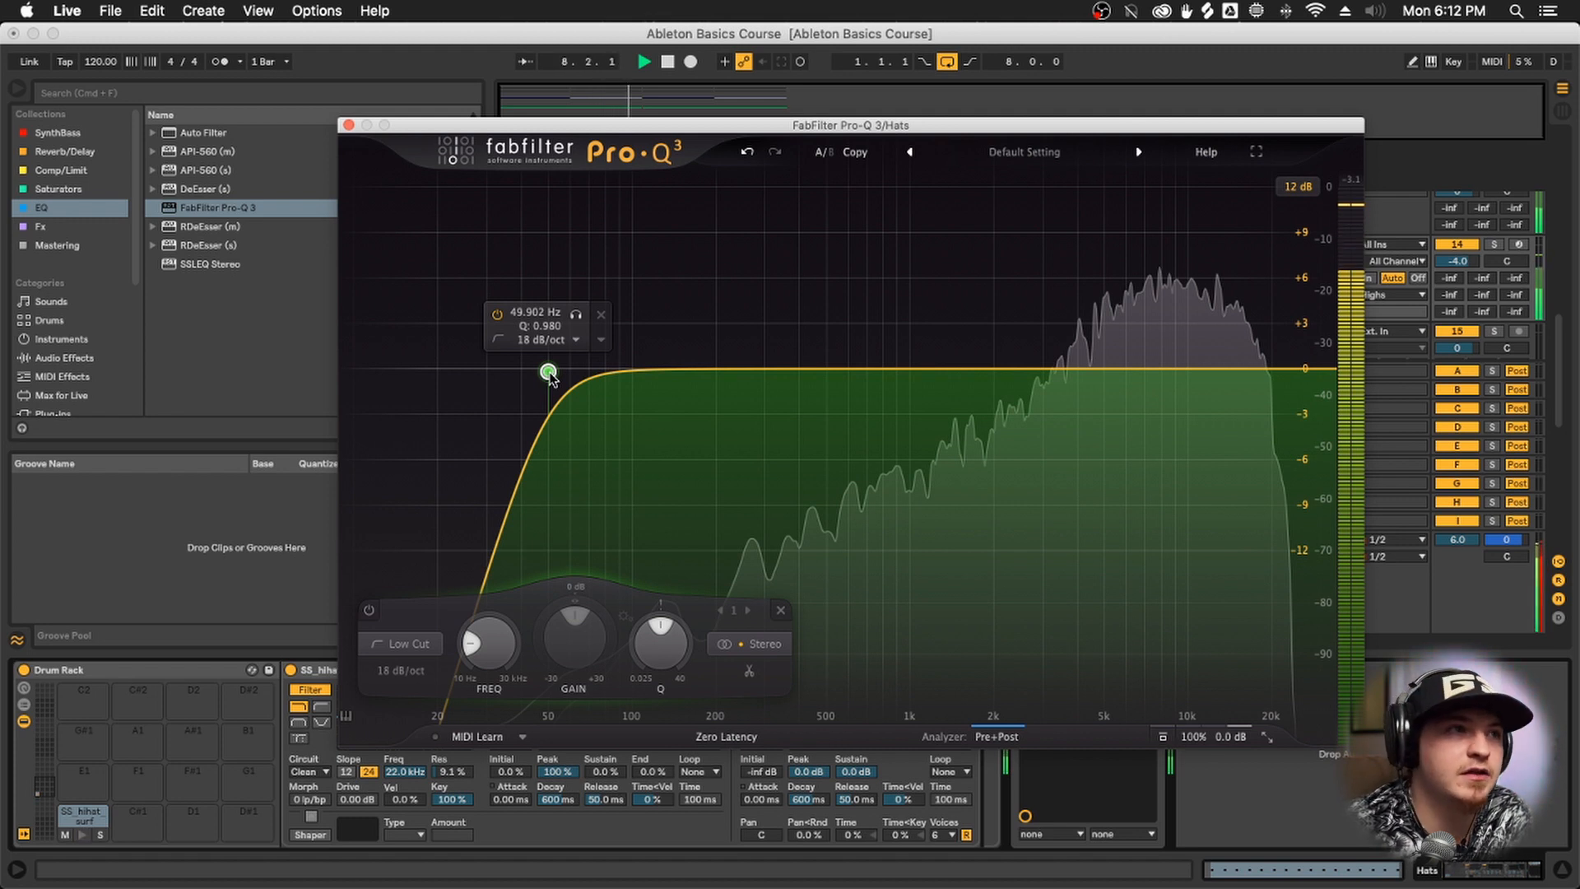
left_click_drag(548, 373, 802, 385)
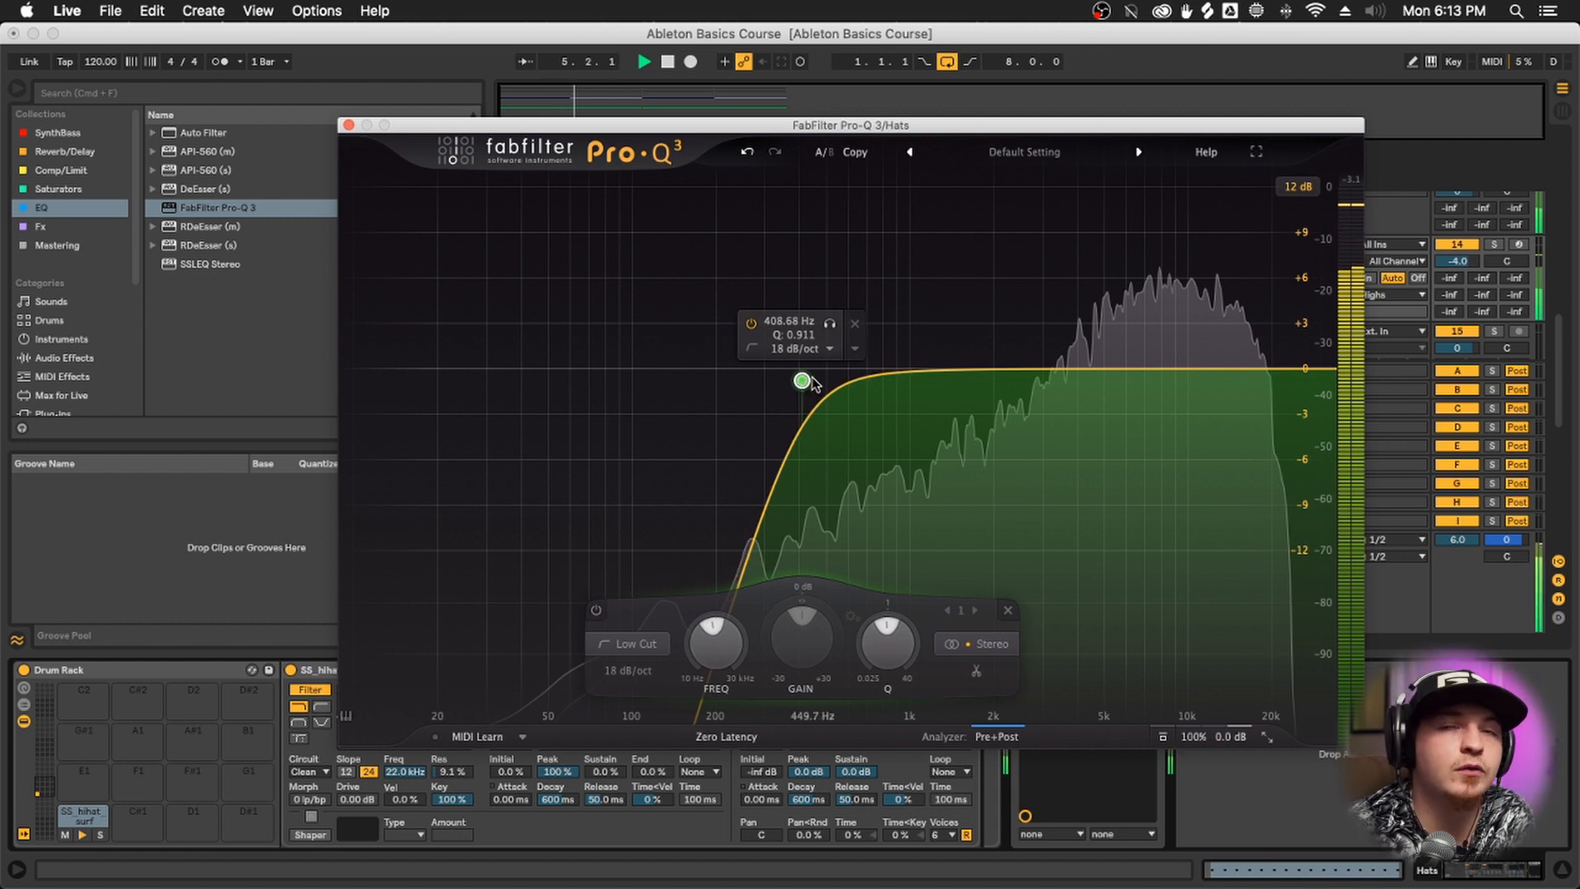
scroll(810, 378, "up", 1)
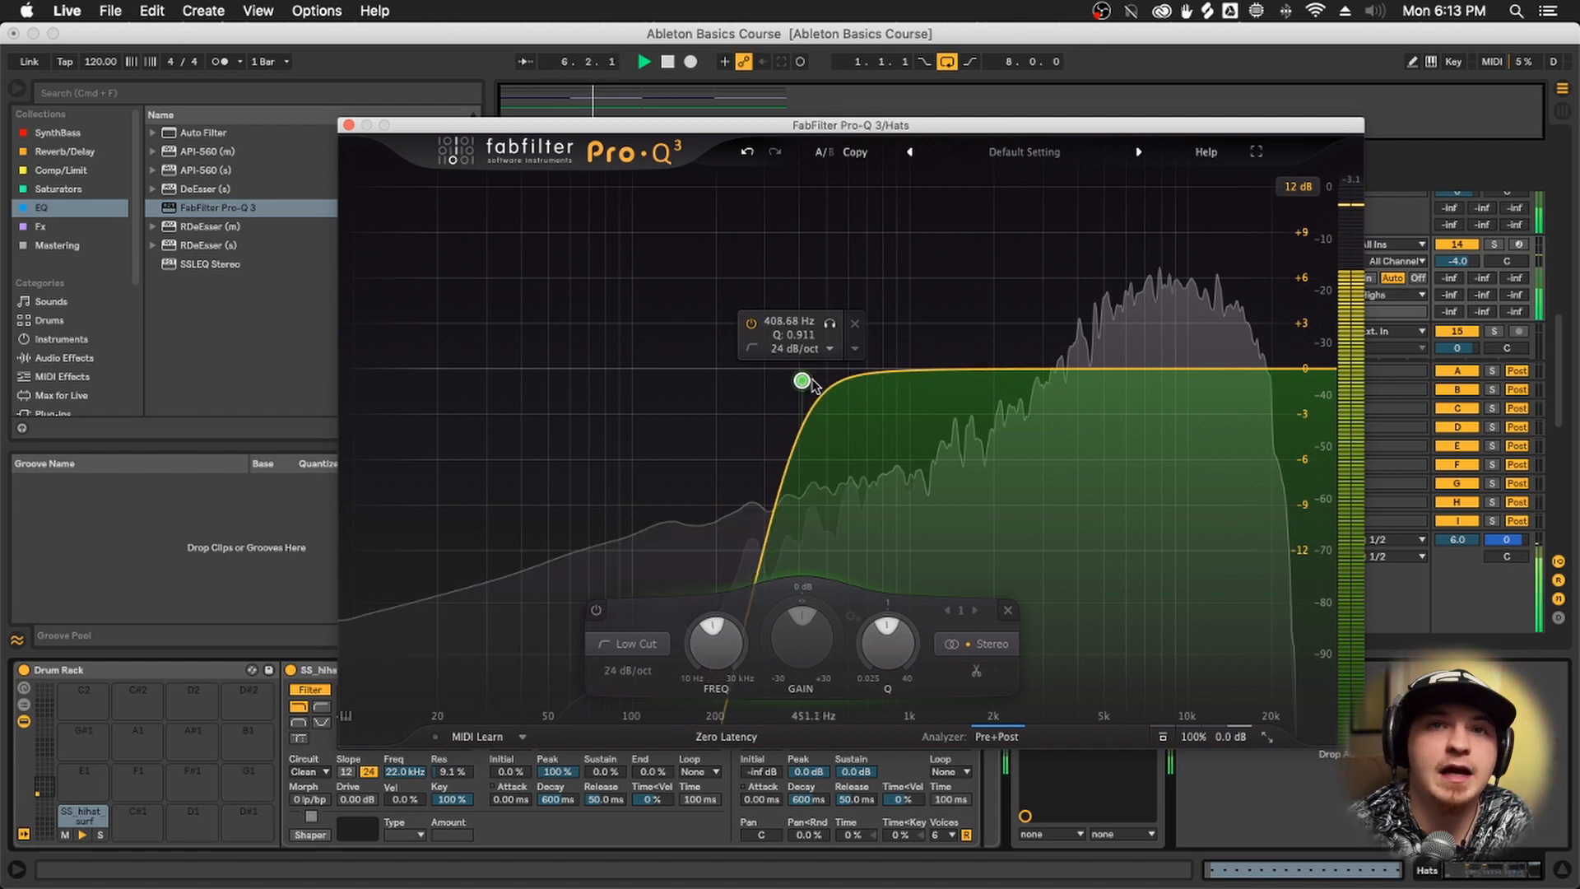
scroll(812, 384, "down", 1)
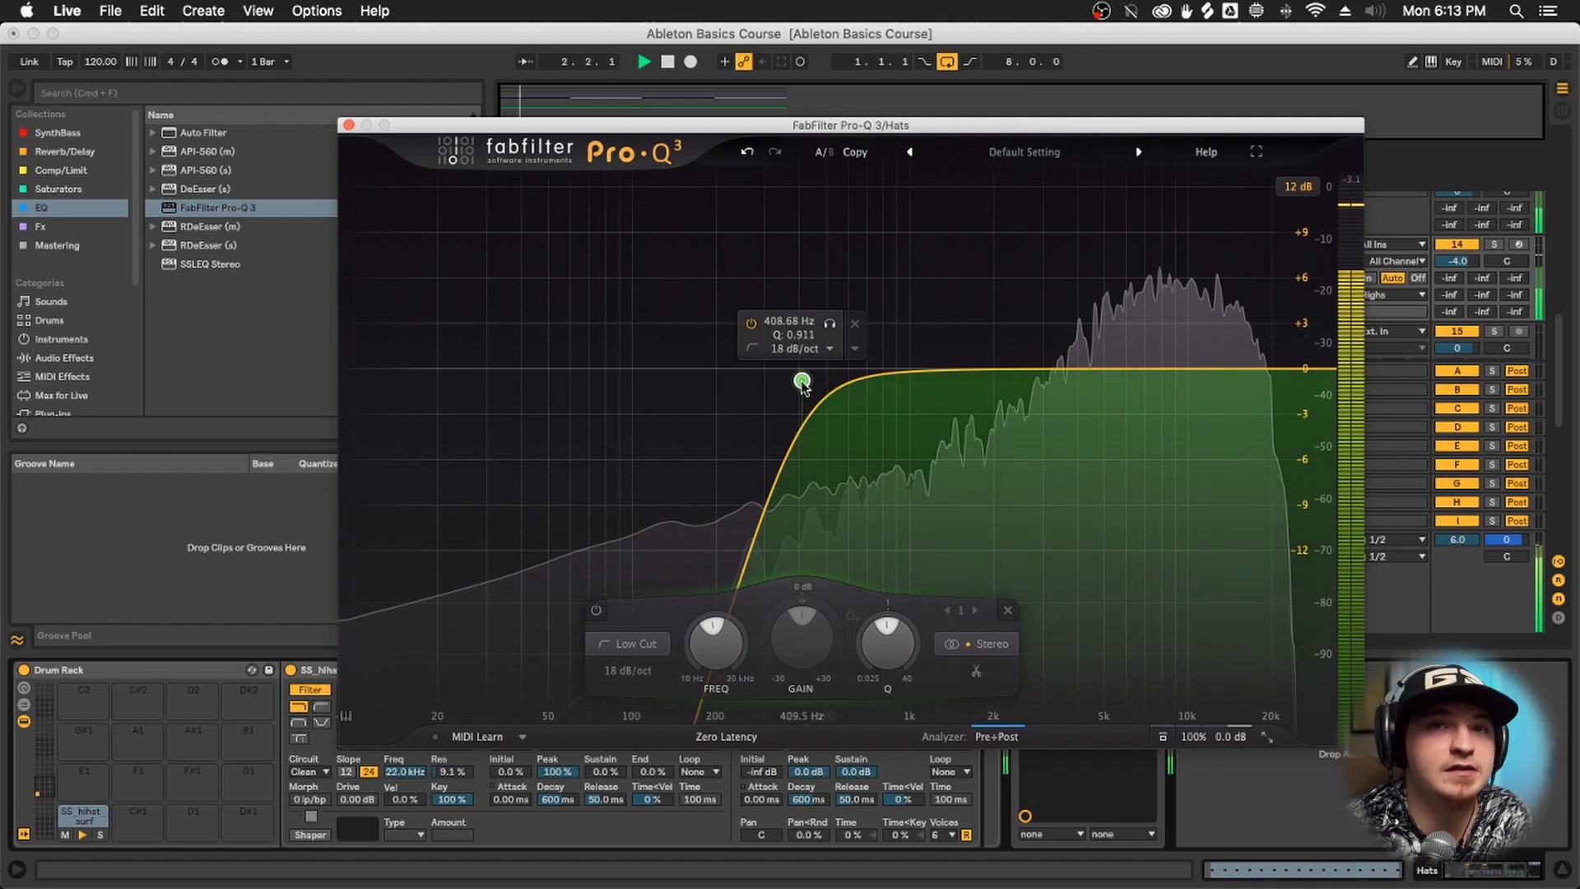
Raise the low cut to between 2 and 3 kHz and add a high shelf cut of about 3 dB at about 18.7 kHz
left_click_drag(804, 390, 1020, 371)
left_click(1254, 377)
mouse_move(1256, 390)
left_mouse_down()
mouse_move(1260, 369)
mouse_move(1239, 386)
left_mouse_up()
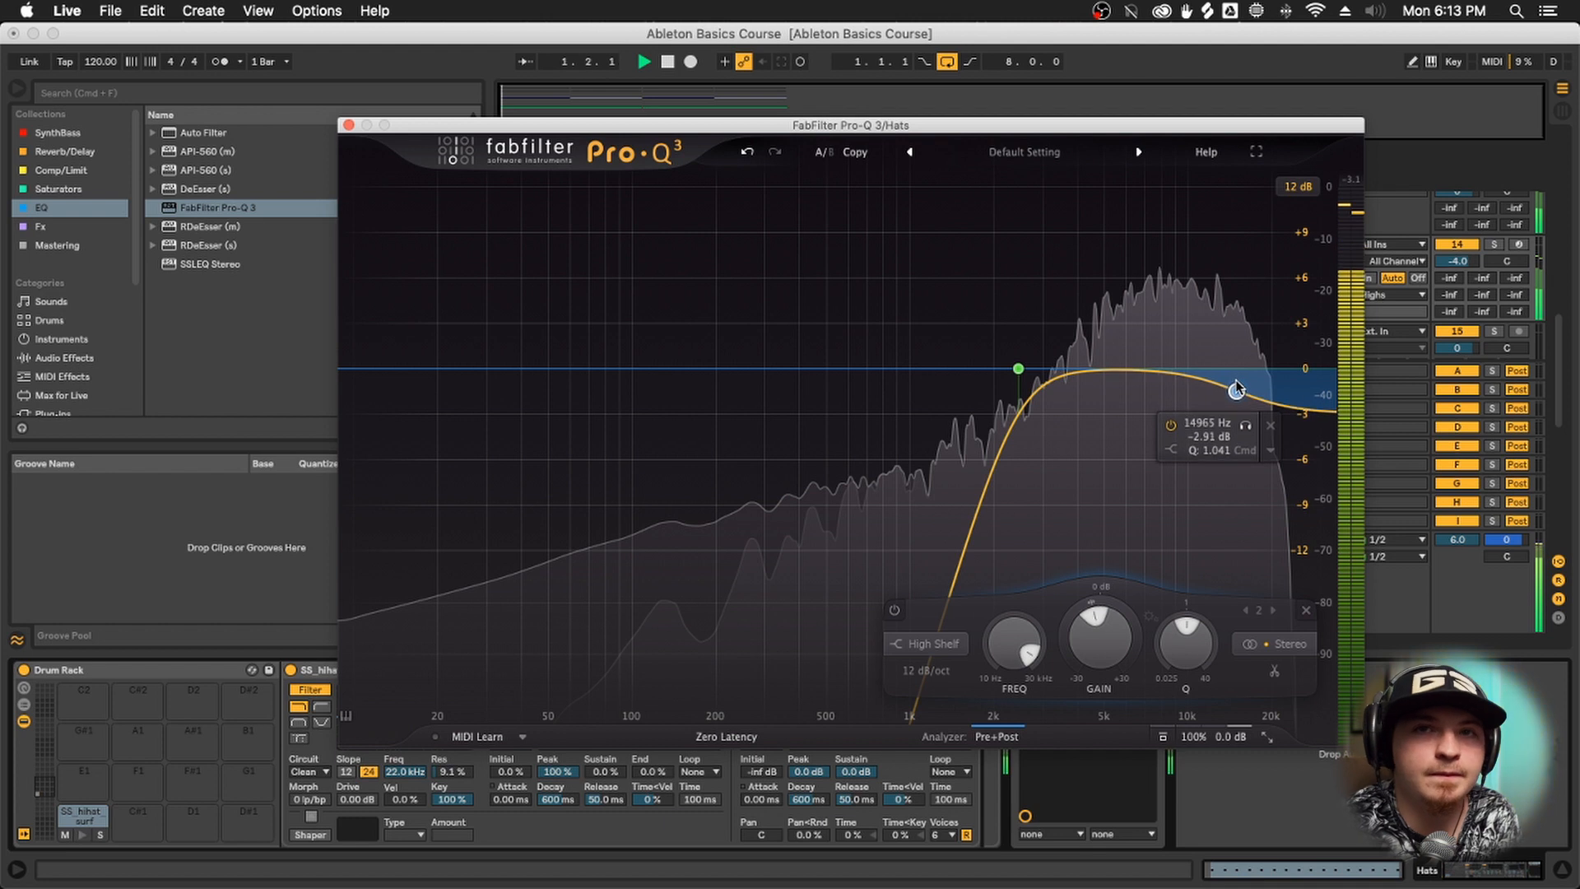
left_click_drag(1246, 379, 1254, 378)
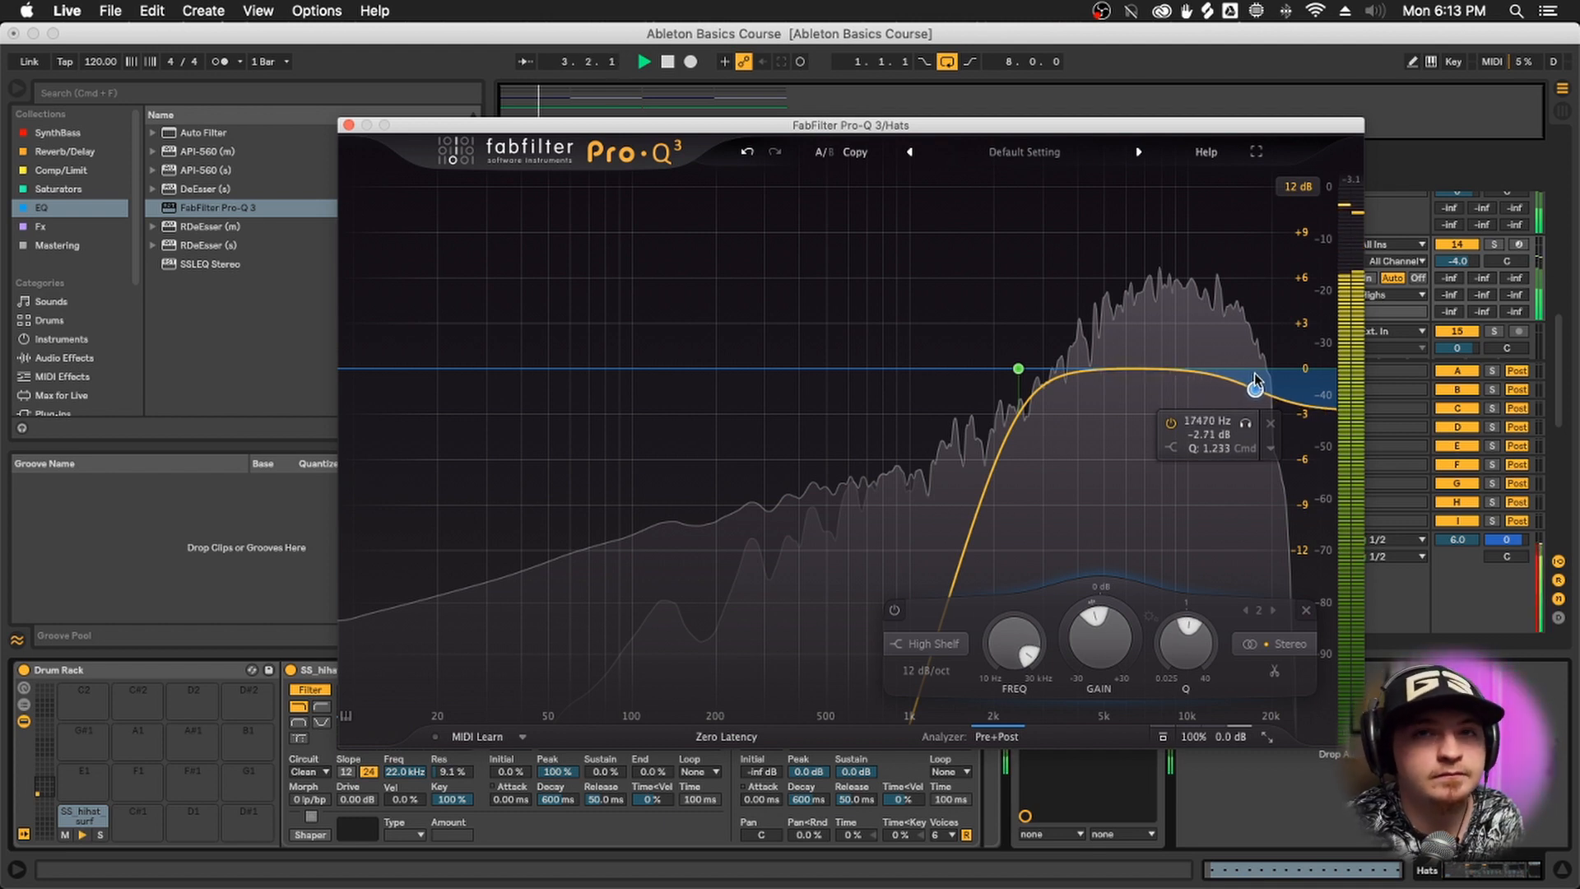
left_click_drag(1254, 380, 1253, 381)
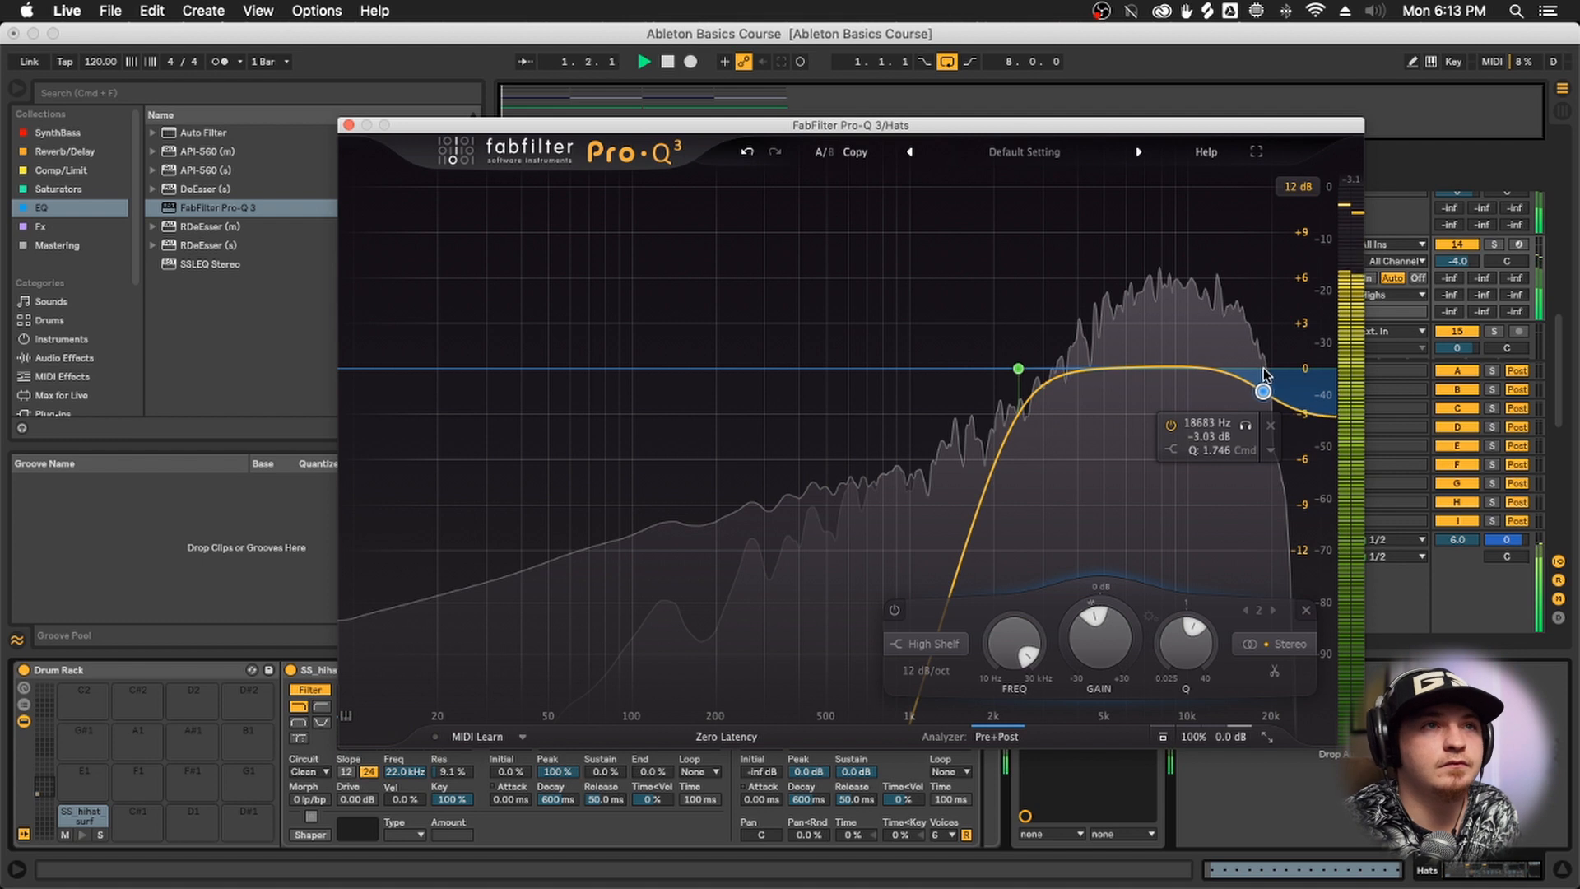
Reposition the Pro-Q 3 window and fine-tune the low cut to about 2053 Hz and the high shelf to about 19230 Hz at -3.1 dB
left_click_drag(1018, 368, 1007, 371)
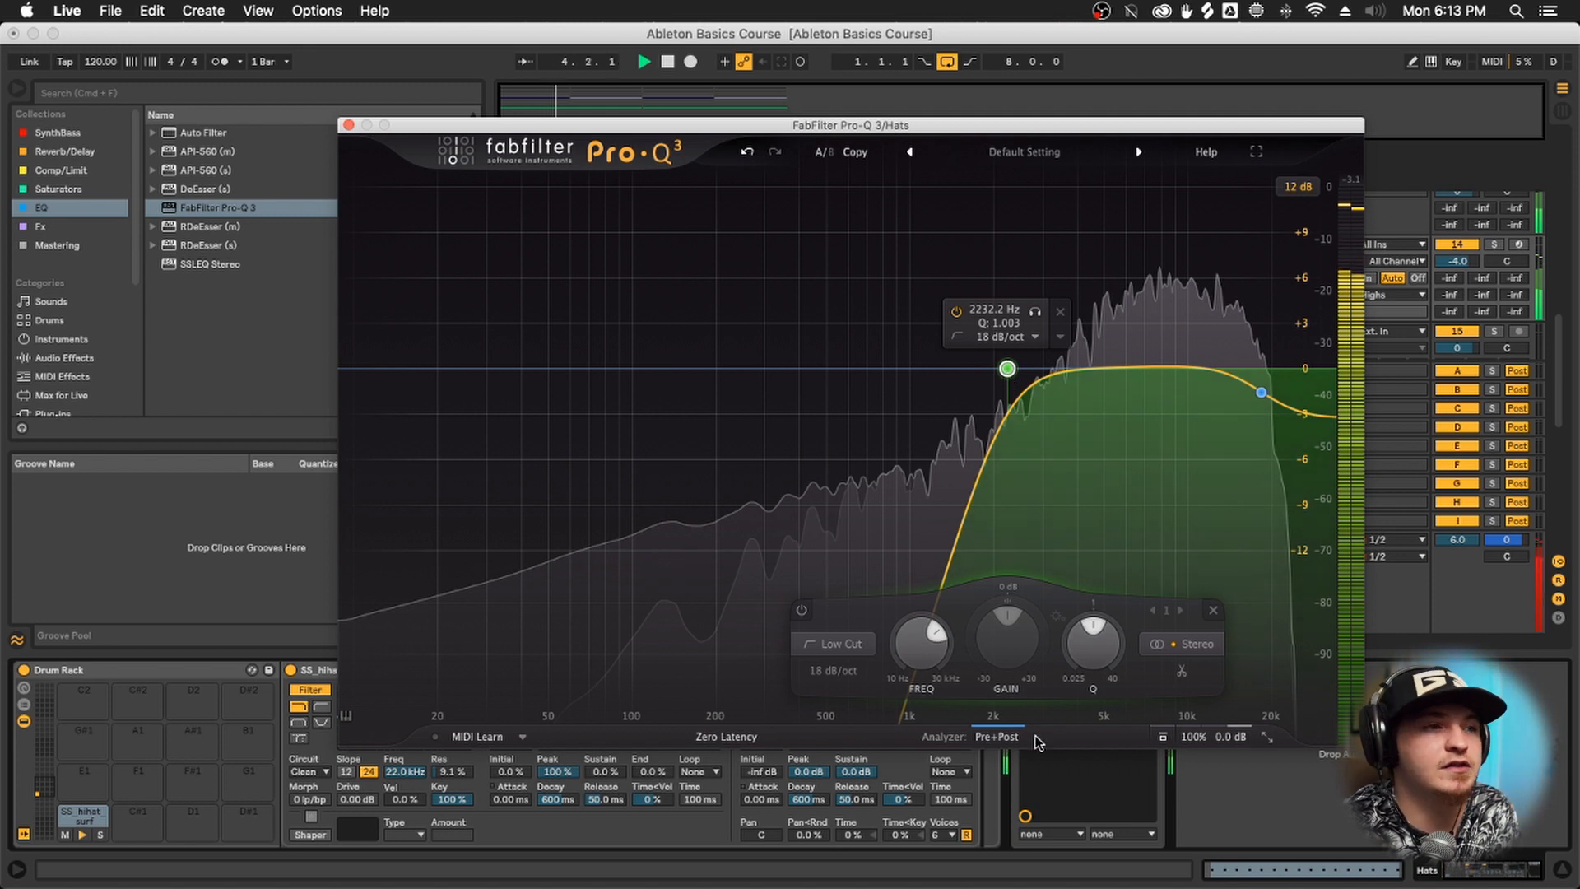
left_click_drag(827, 130, 678, 82)
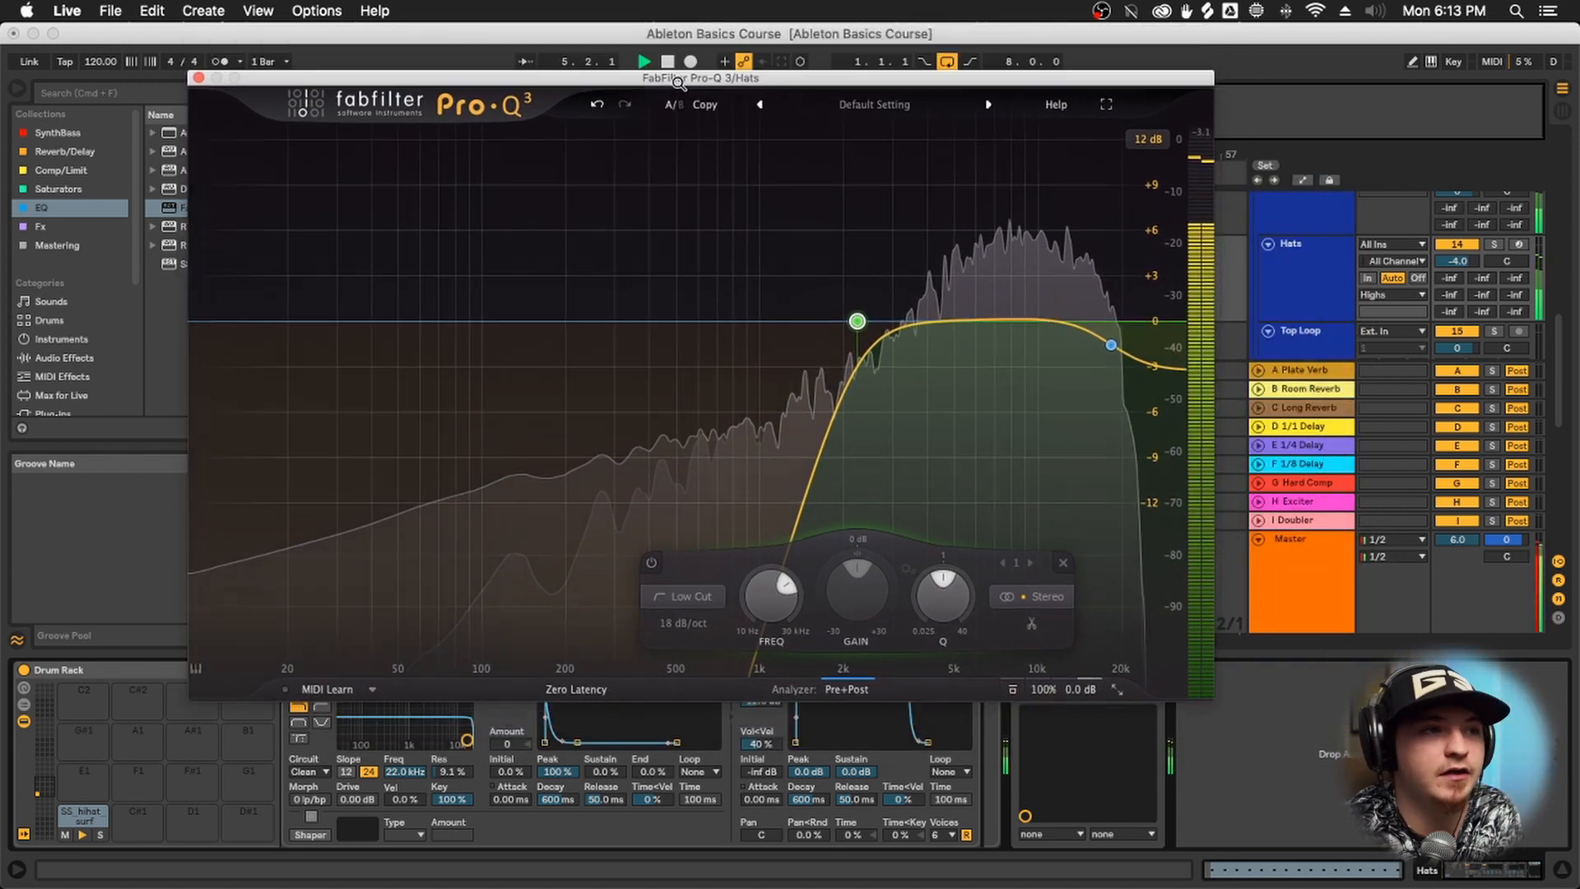
left_click_drag(863, 328, 849, 325)
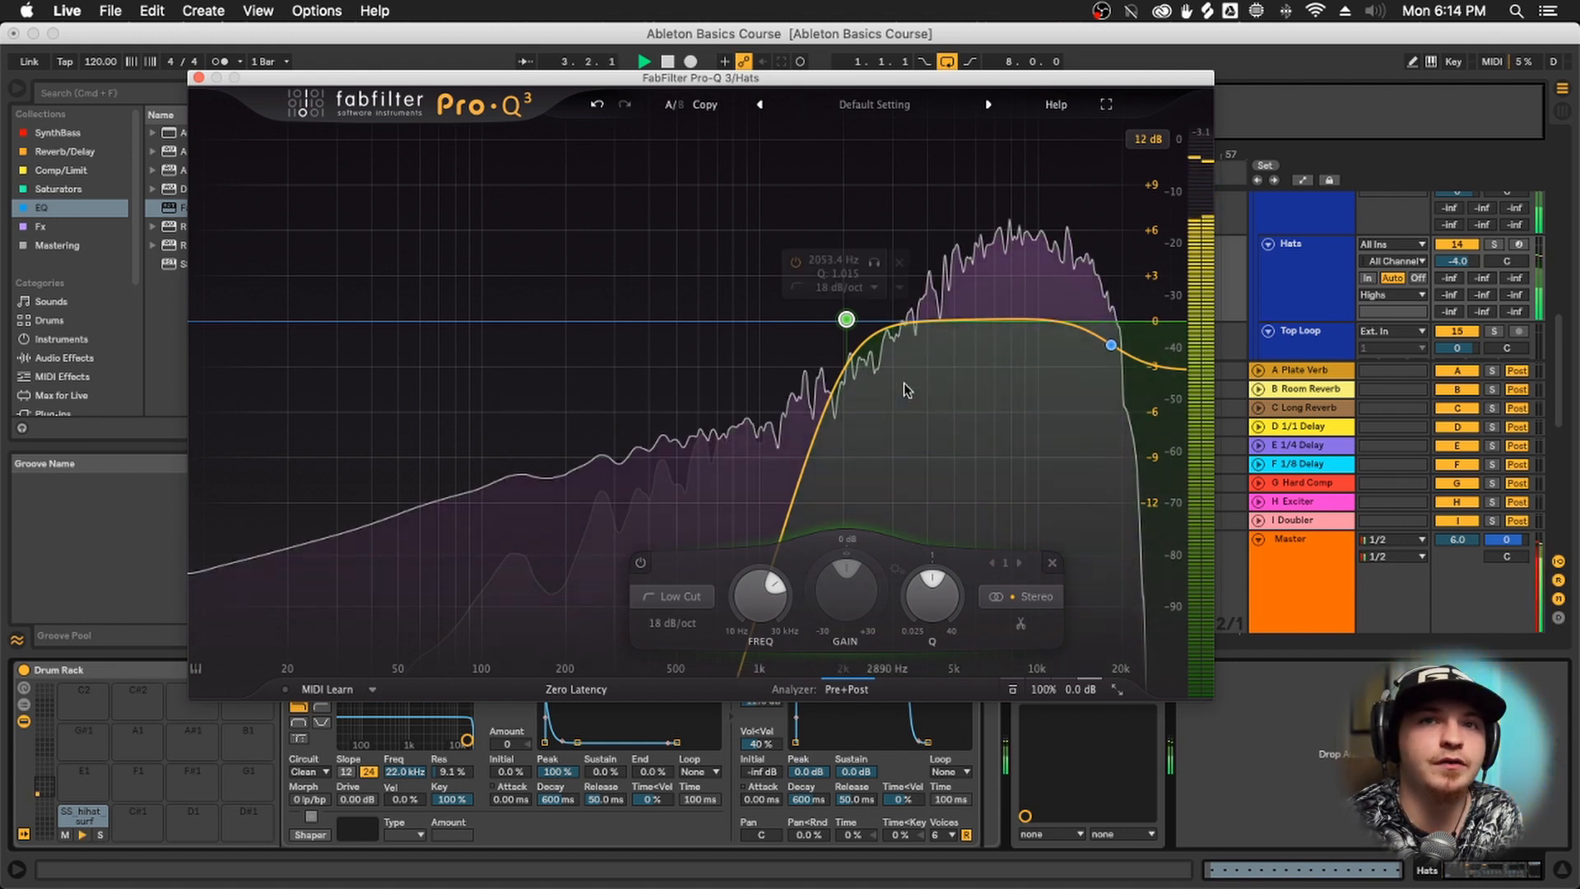
left_click(1110, 346)
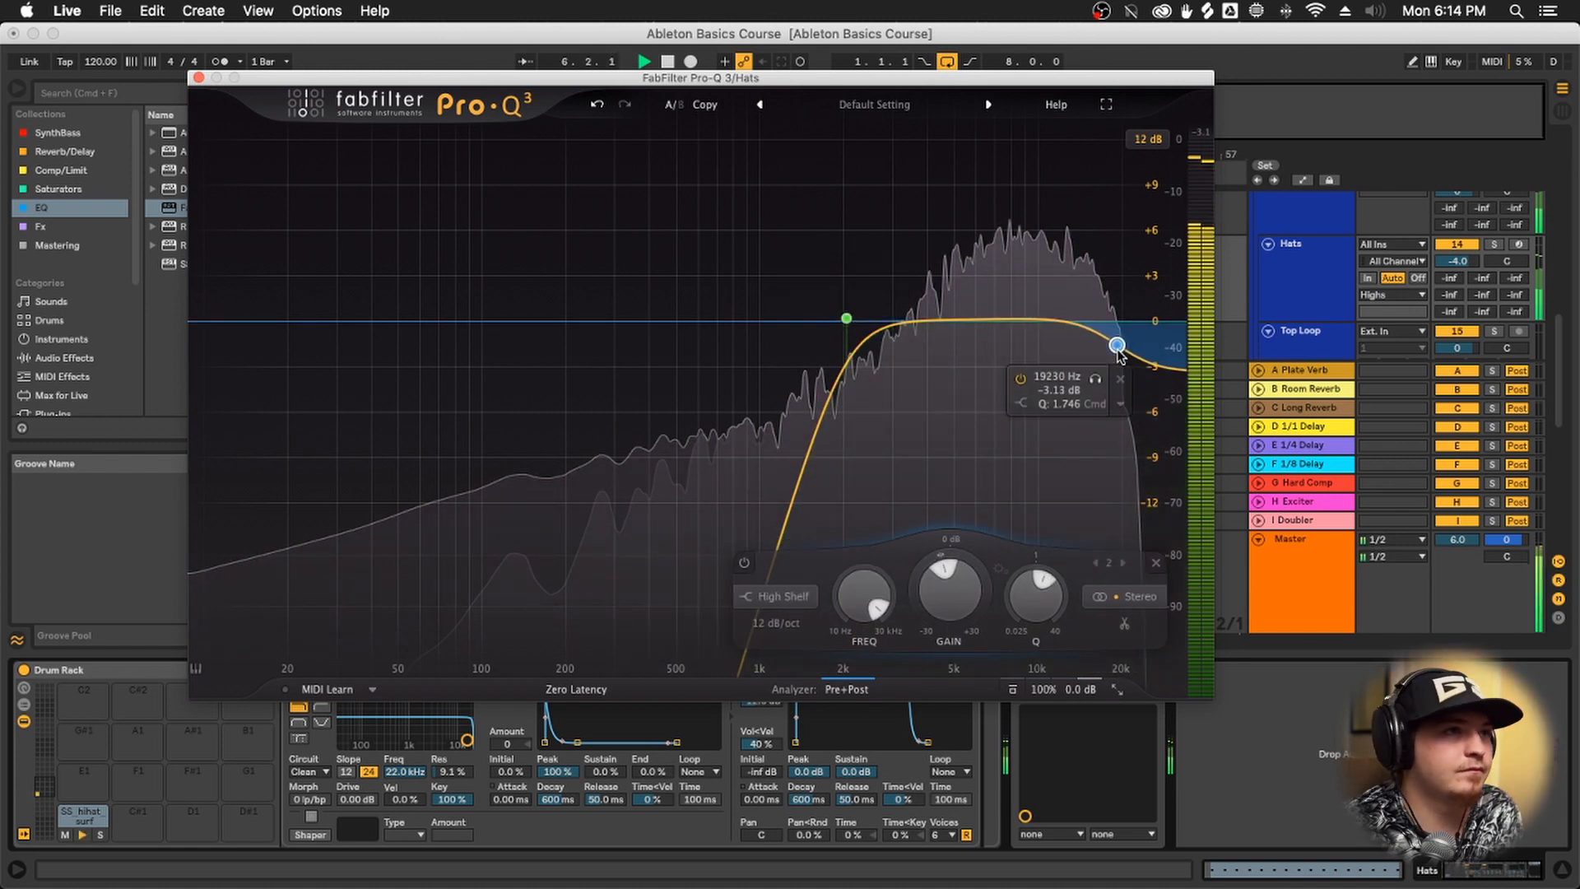
Close the Pro-Q 3 window and select the first clip on the Hats track
left_click(198, 77)
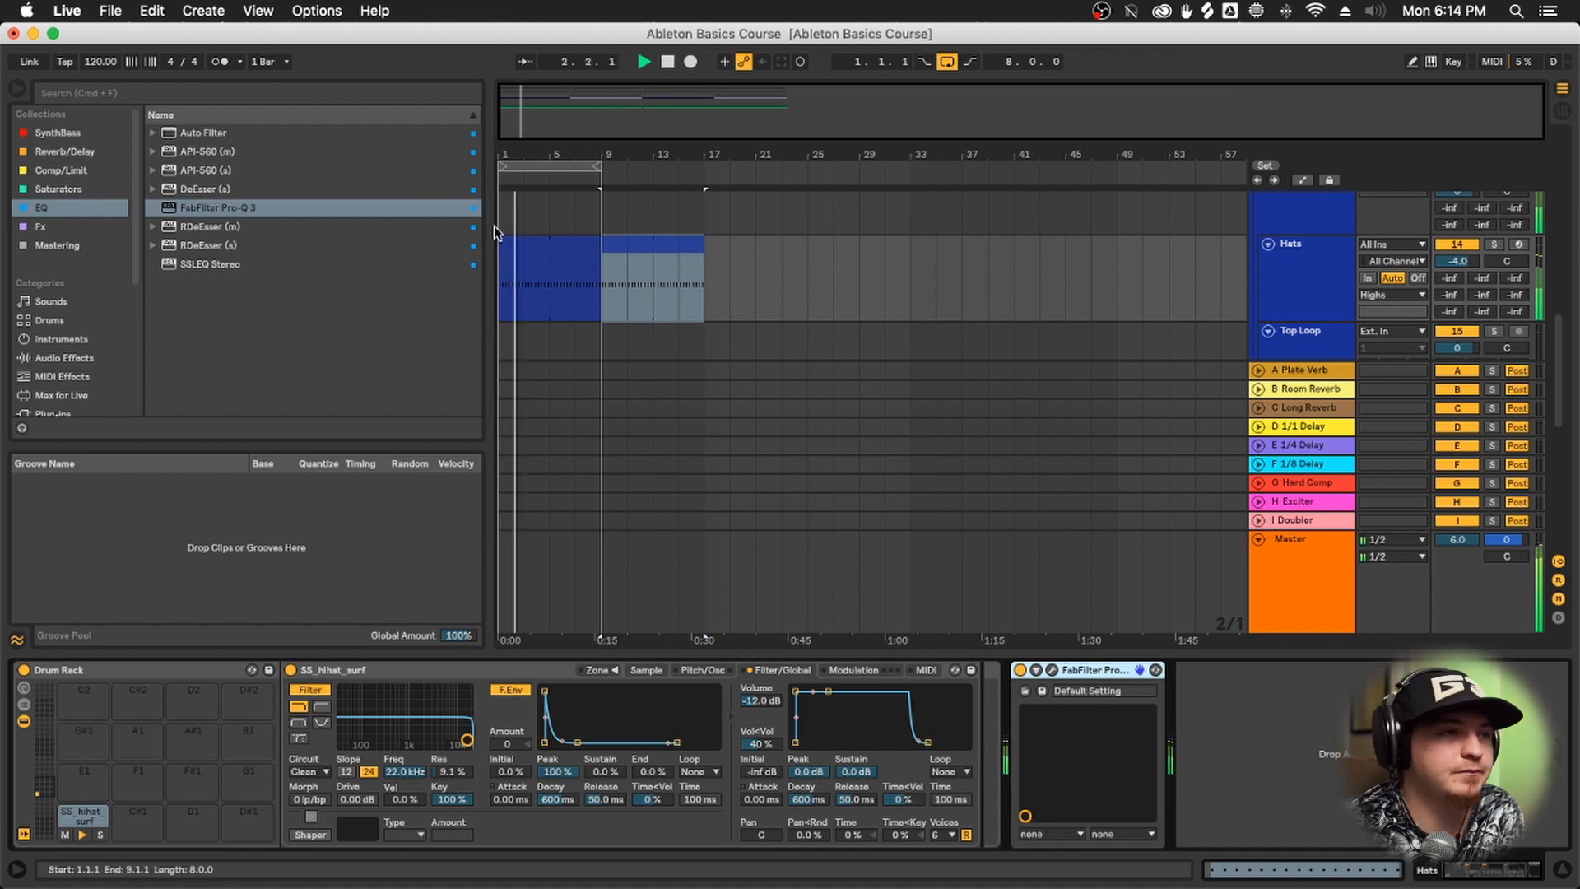
left_click(551, 245)
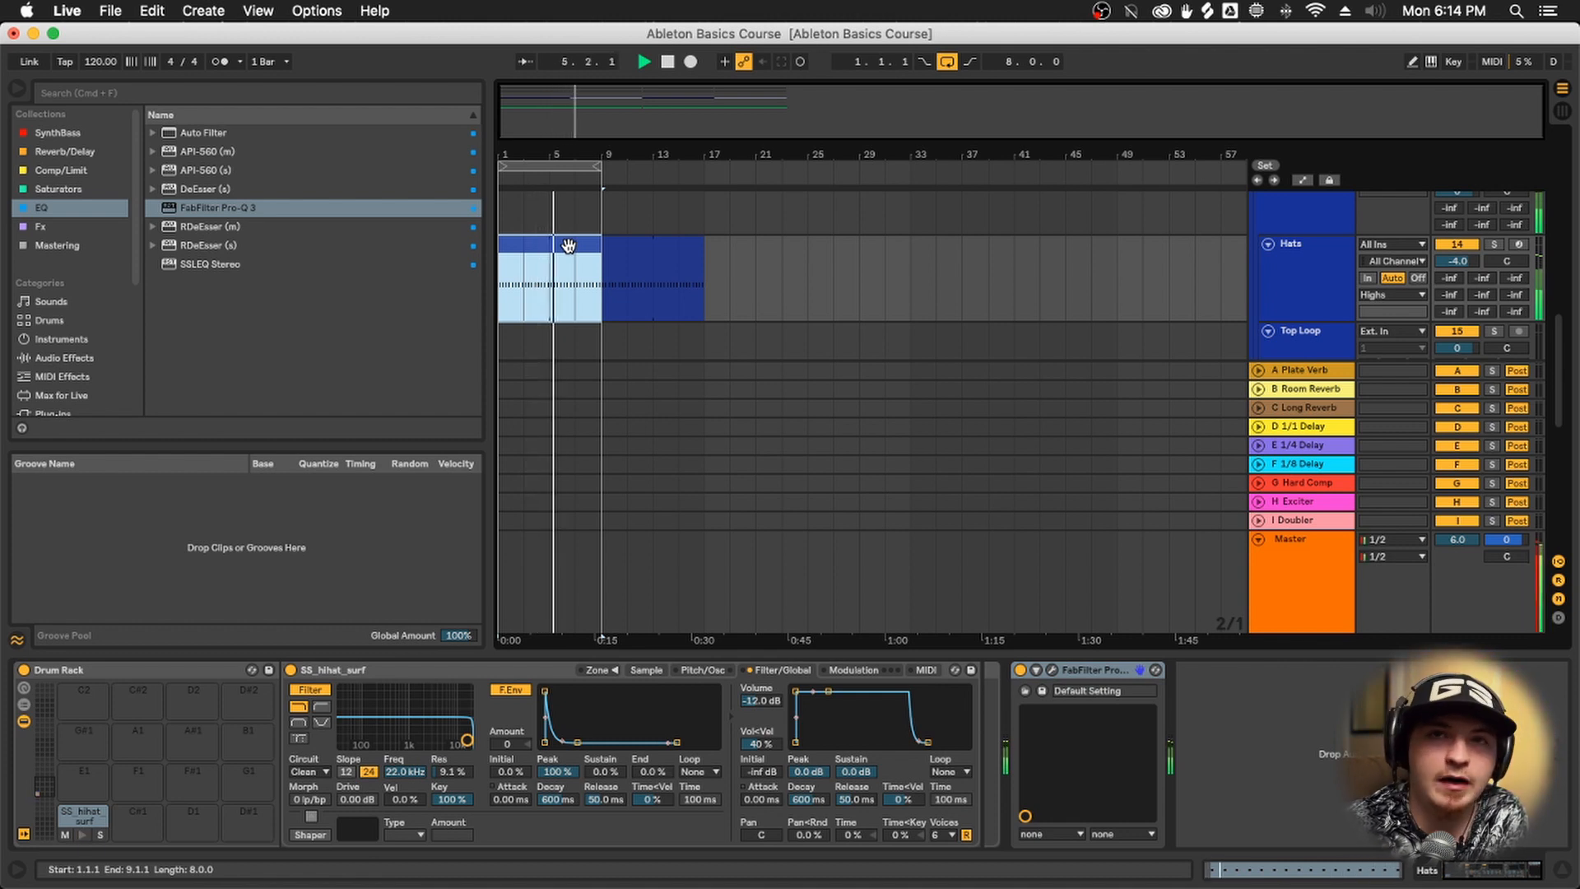
scroll(592, 302, "down", 10)
scroll(591, 302, "up", 5)
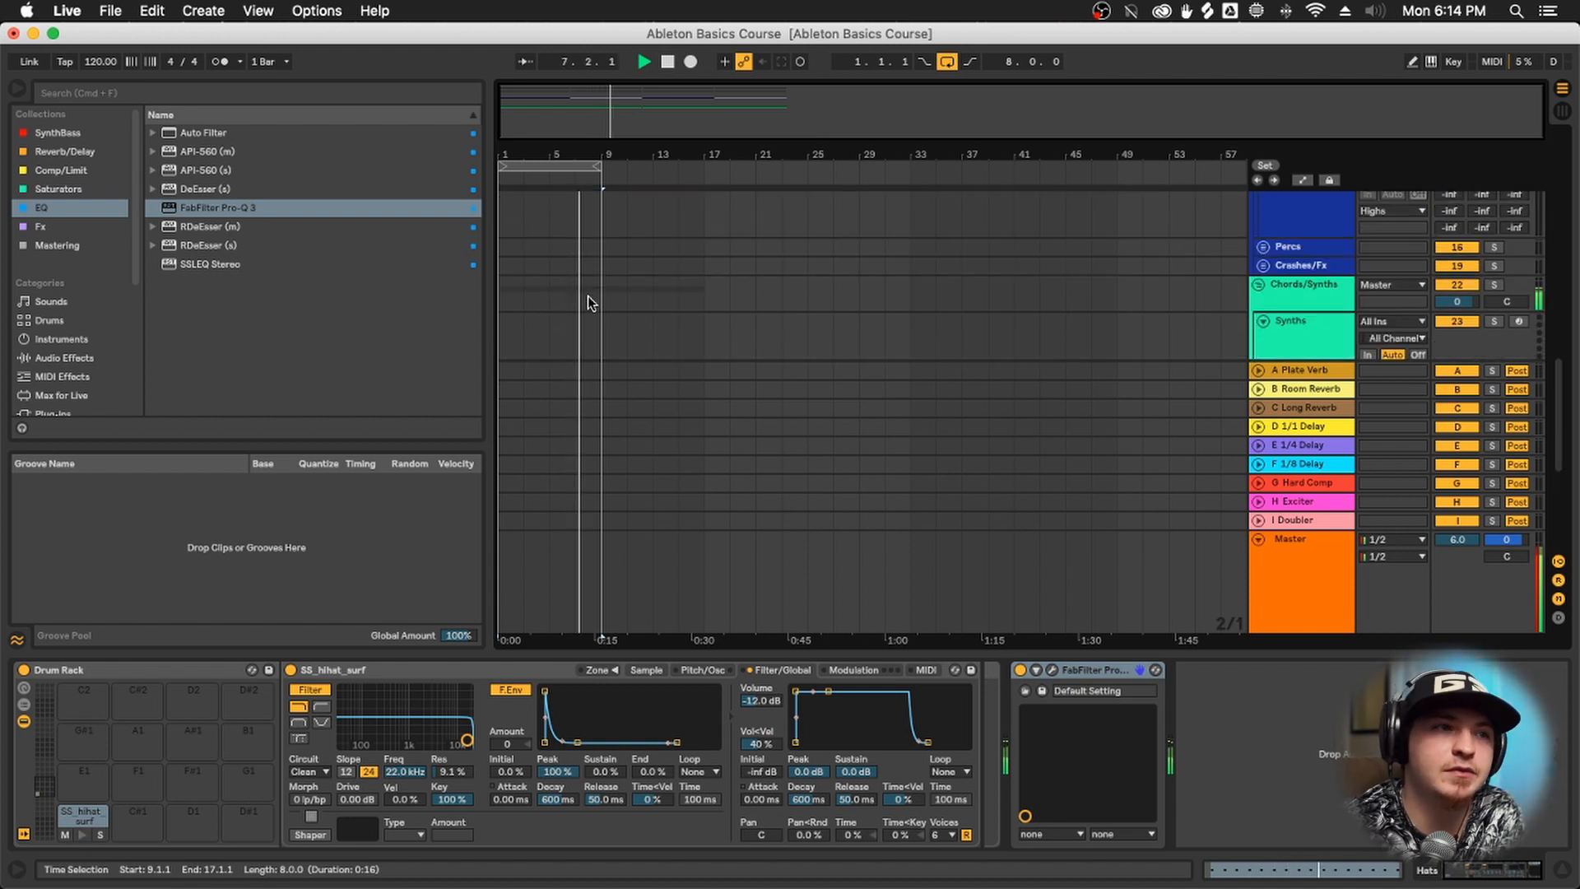
Look over the arrangement's tracks and review the Pro-Q 3 curve on the Hats track before closing the plugin window
scroll(681, 262, "down", 4)
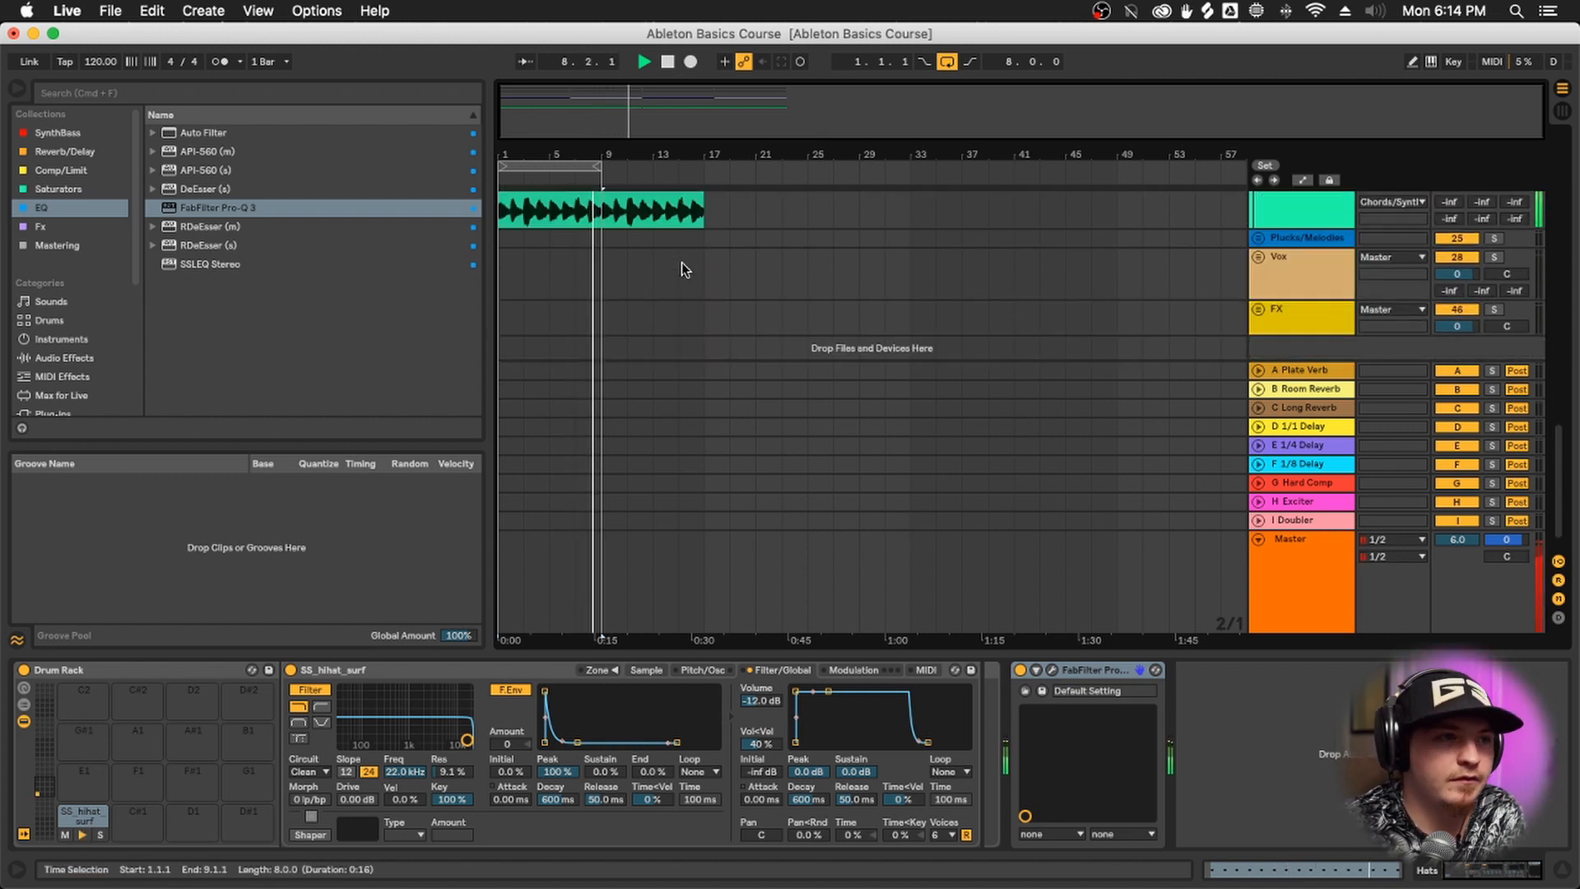
scroll(849, 407, "up", 2)
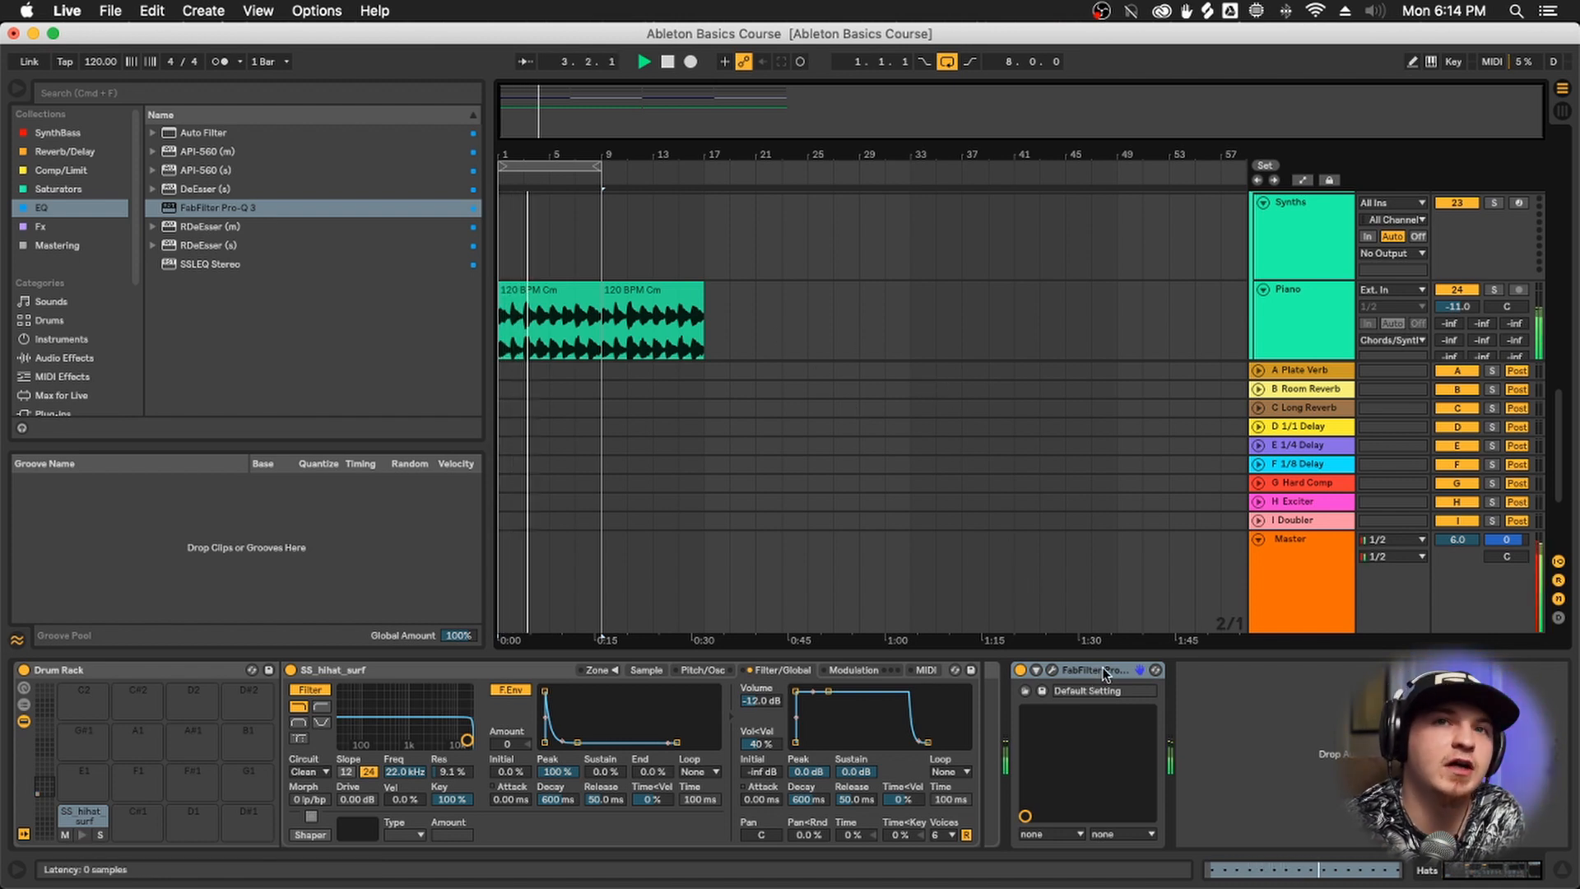
left_click(1051, 677)
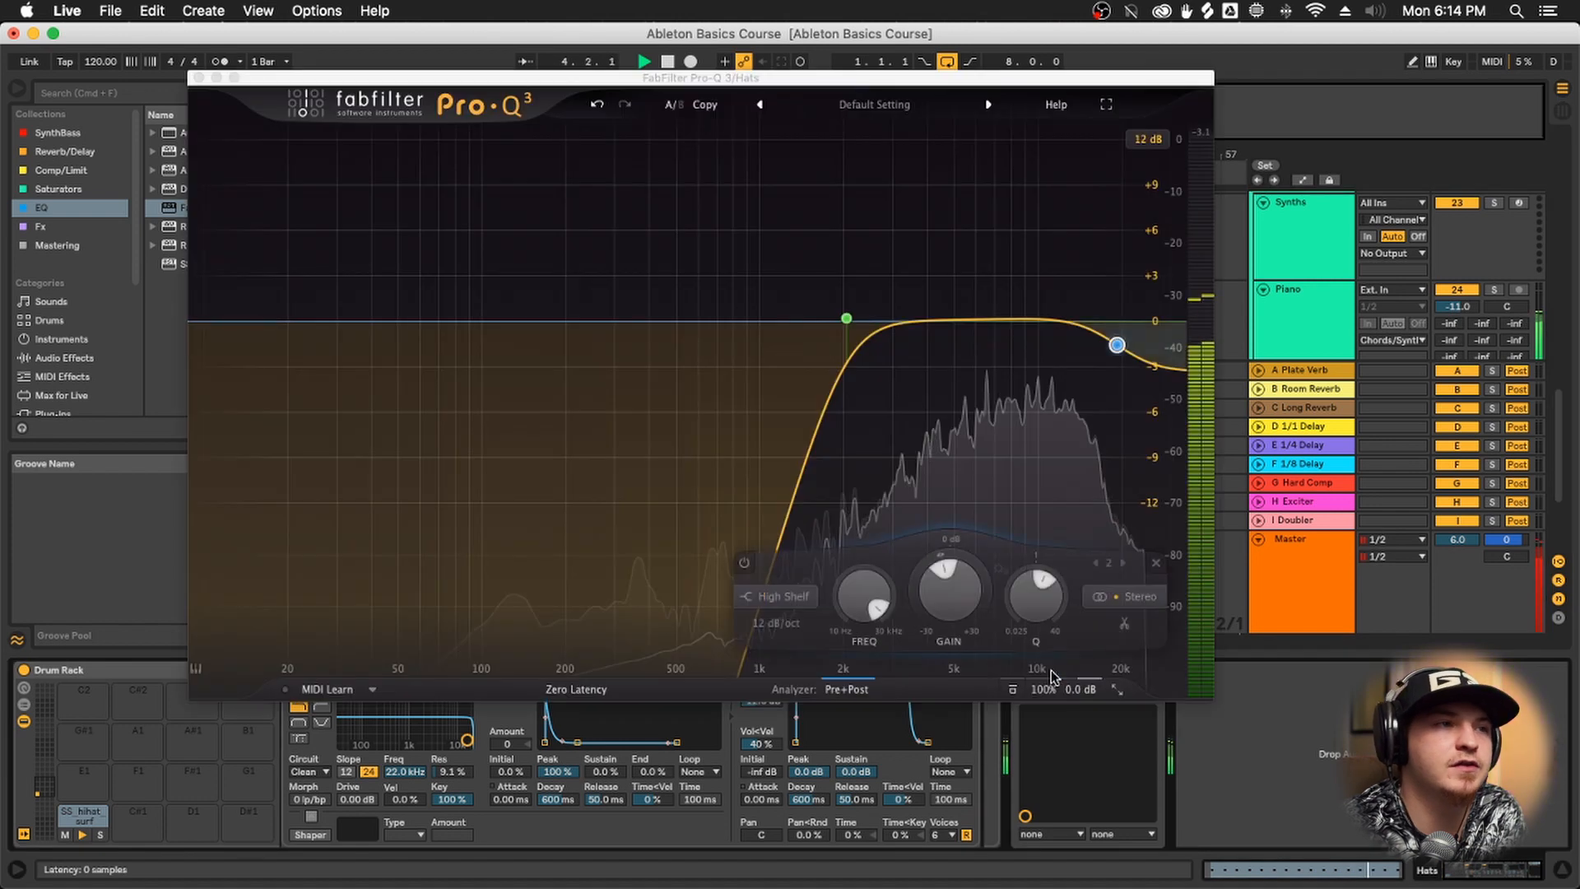
left_click(192, 74)
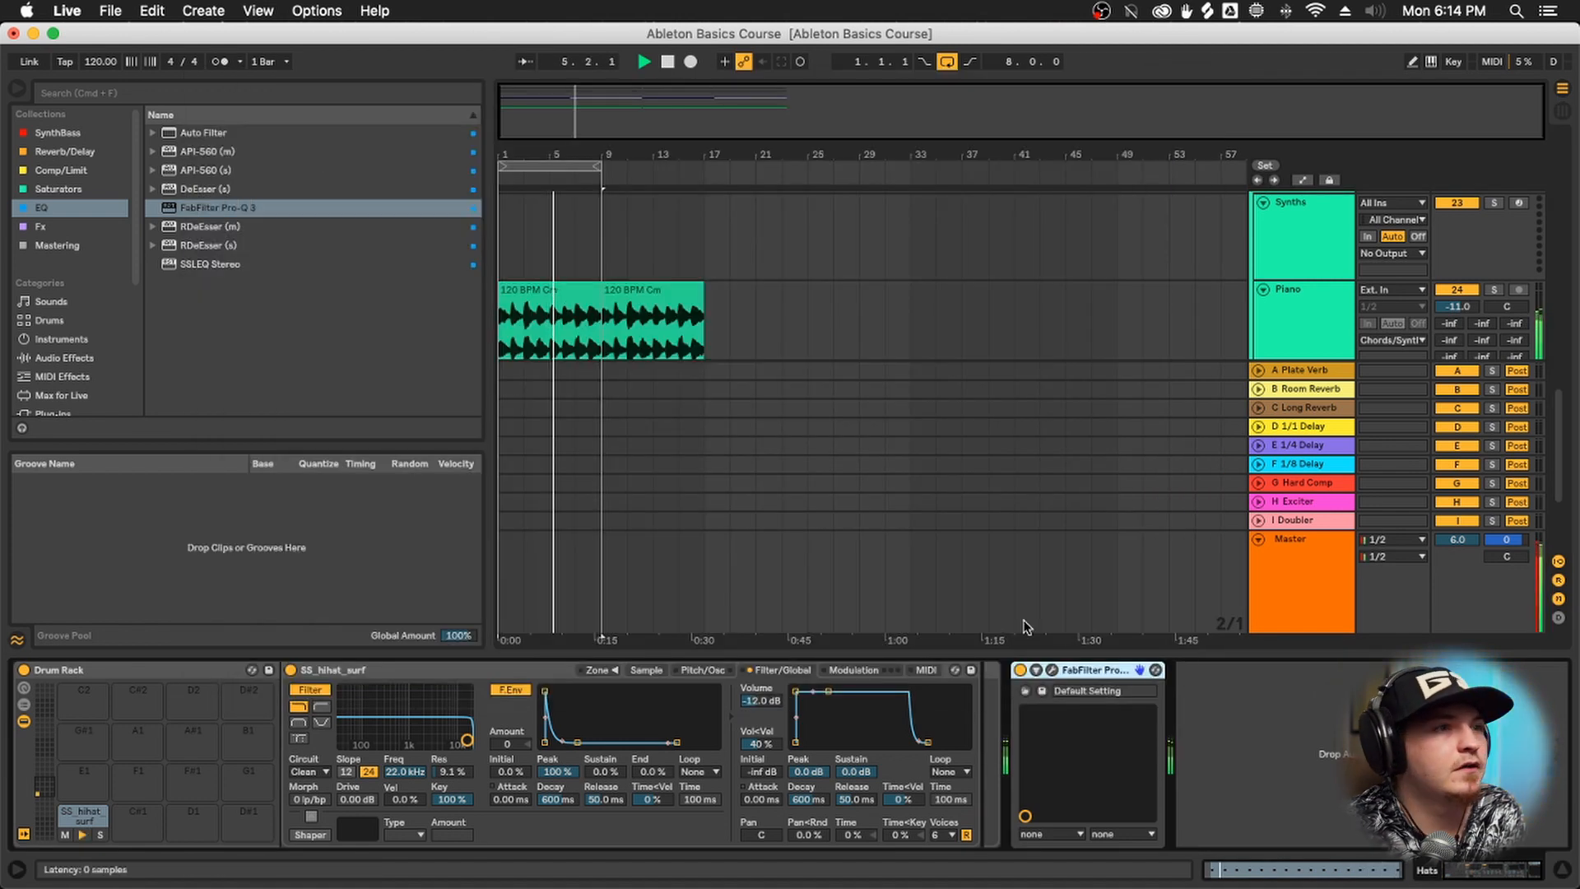
scroll(634, 282, "down", 5)
scroll(708, 331, "up", 5)
scroll(705, 331, "down", 6)
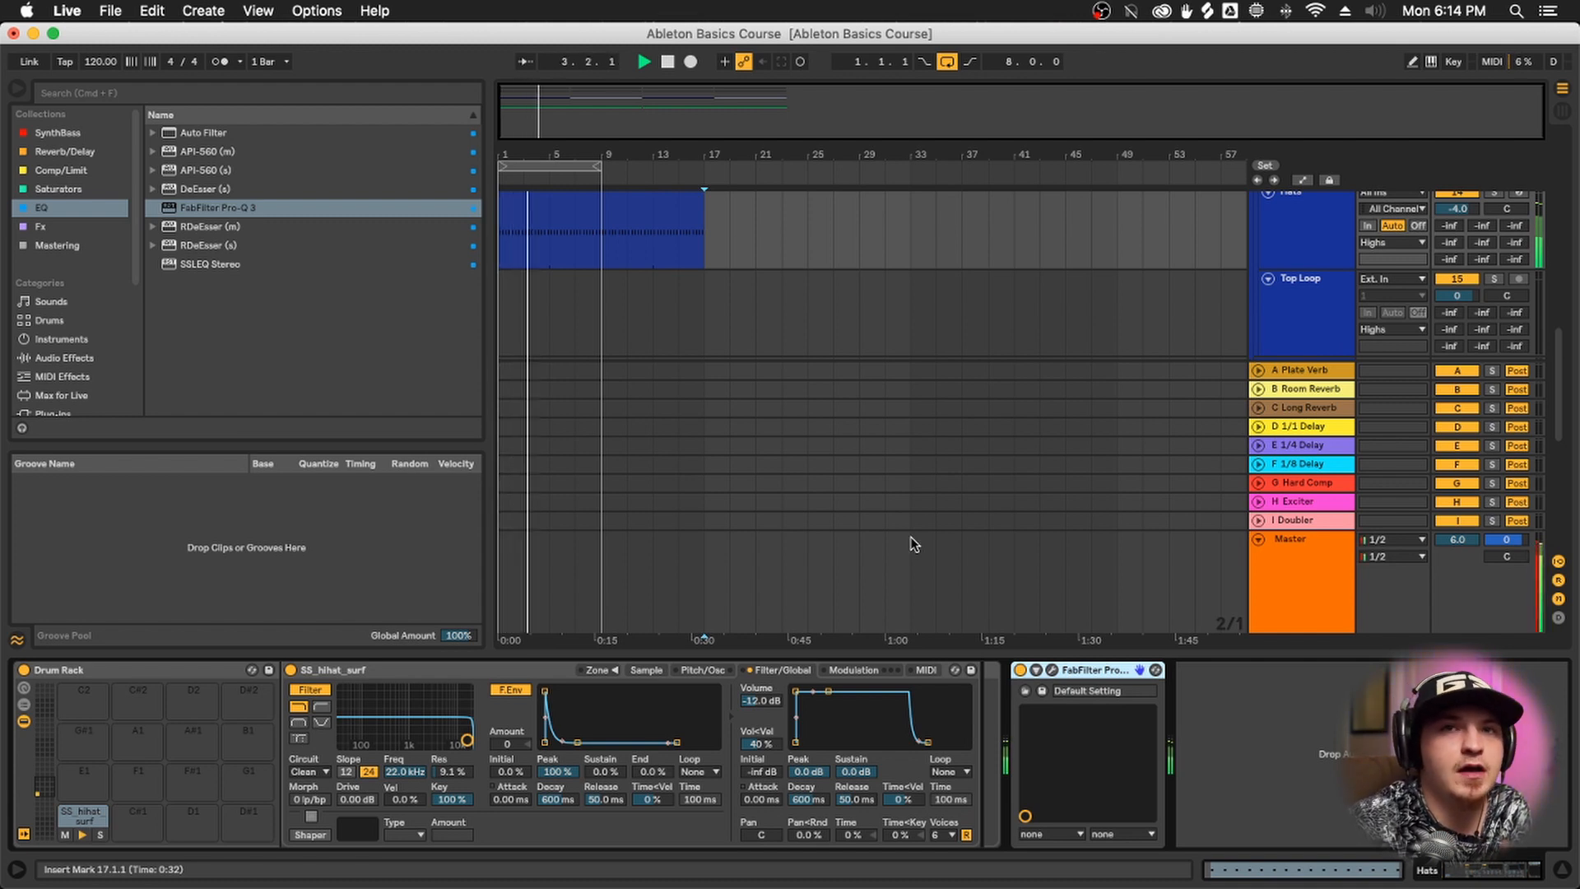
Load FabFilter Pro-C 2 from the Comp/Limit collection after Pro-Q 3 on the Hats track and compare it with bypass
left_click(64, 169)
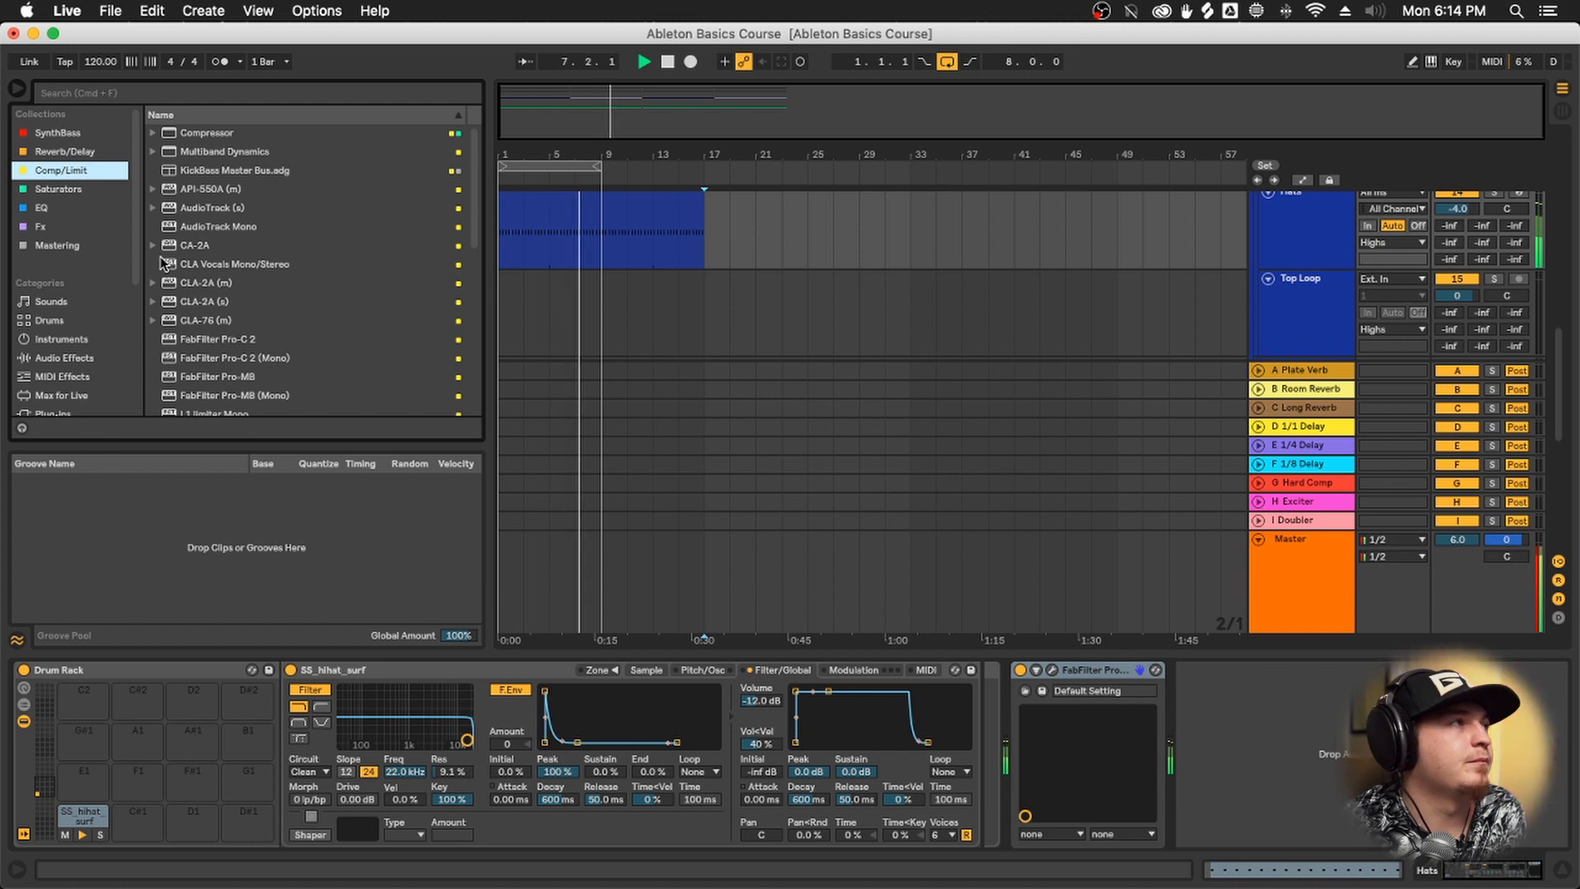
left_click(216, 342)
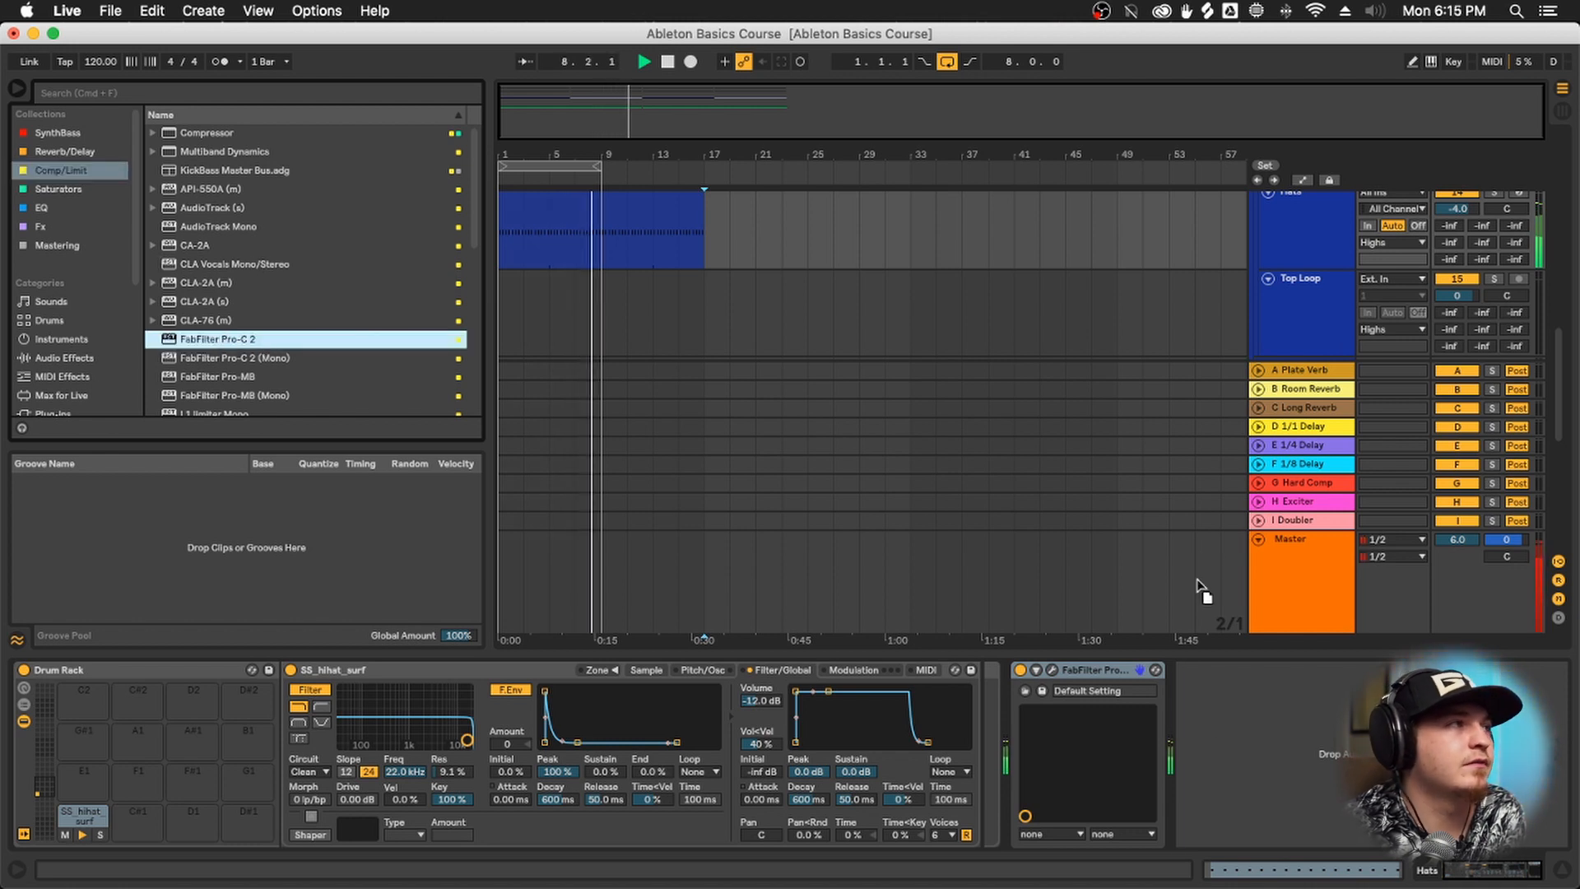
left_click_drag(1235, 723, 1237, 724)
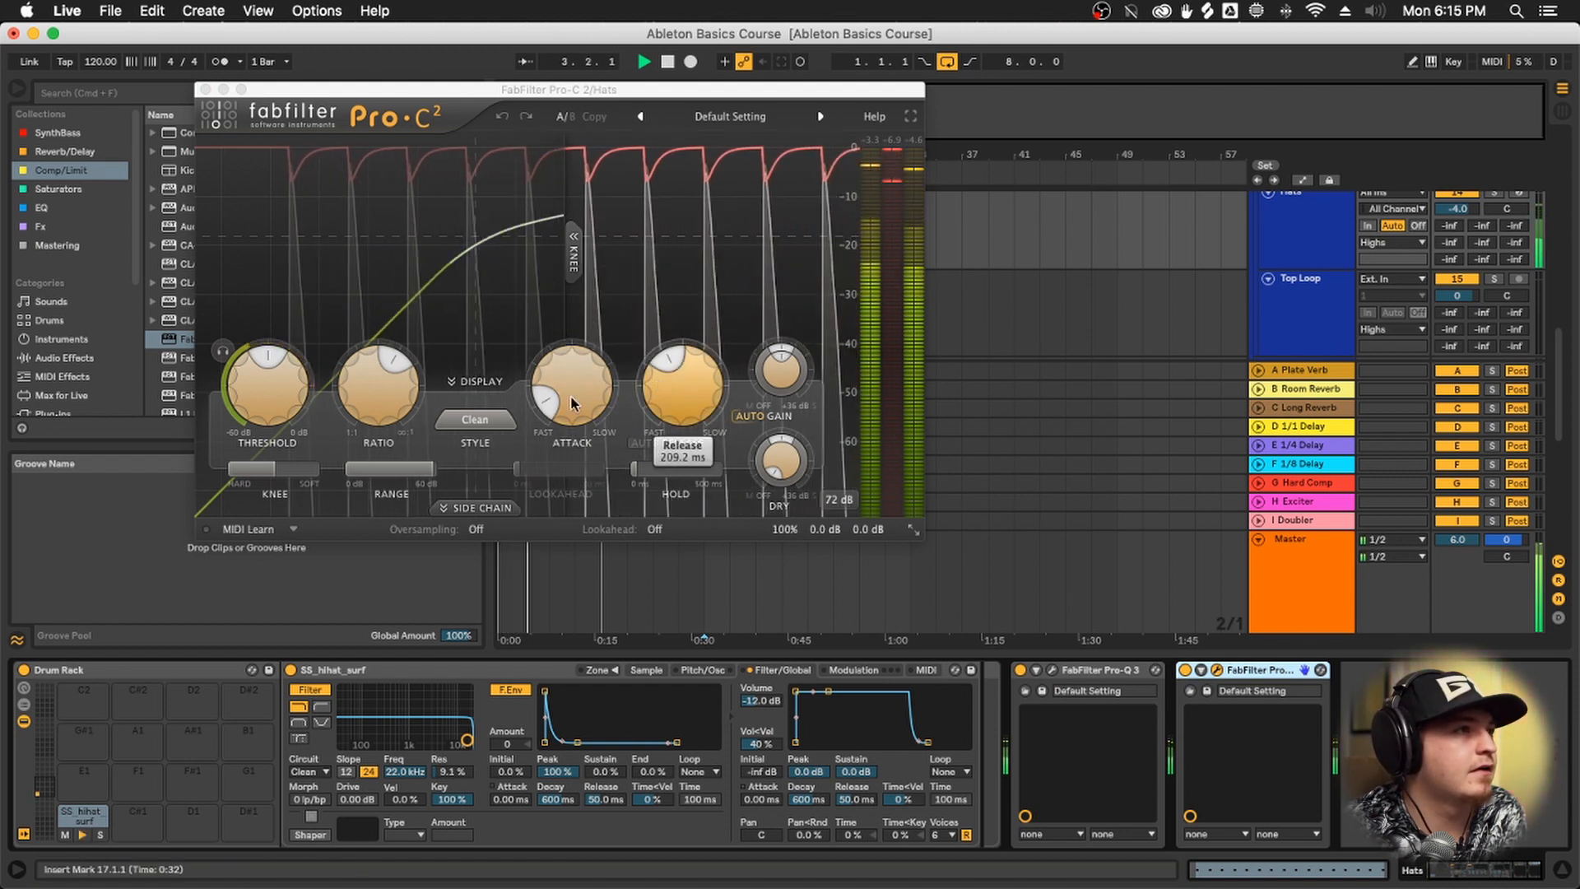
mouse_move(393, 402)
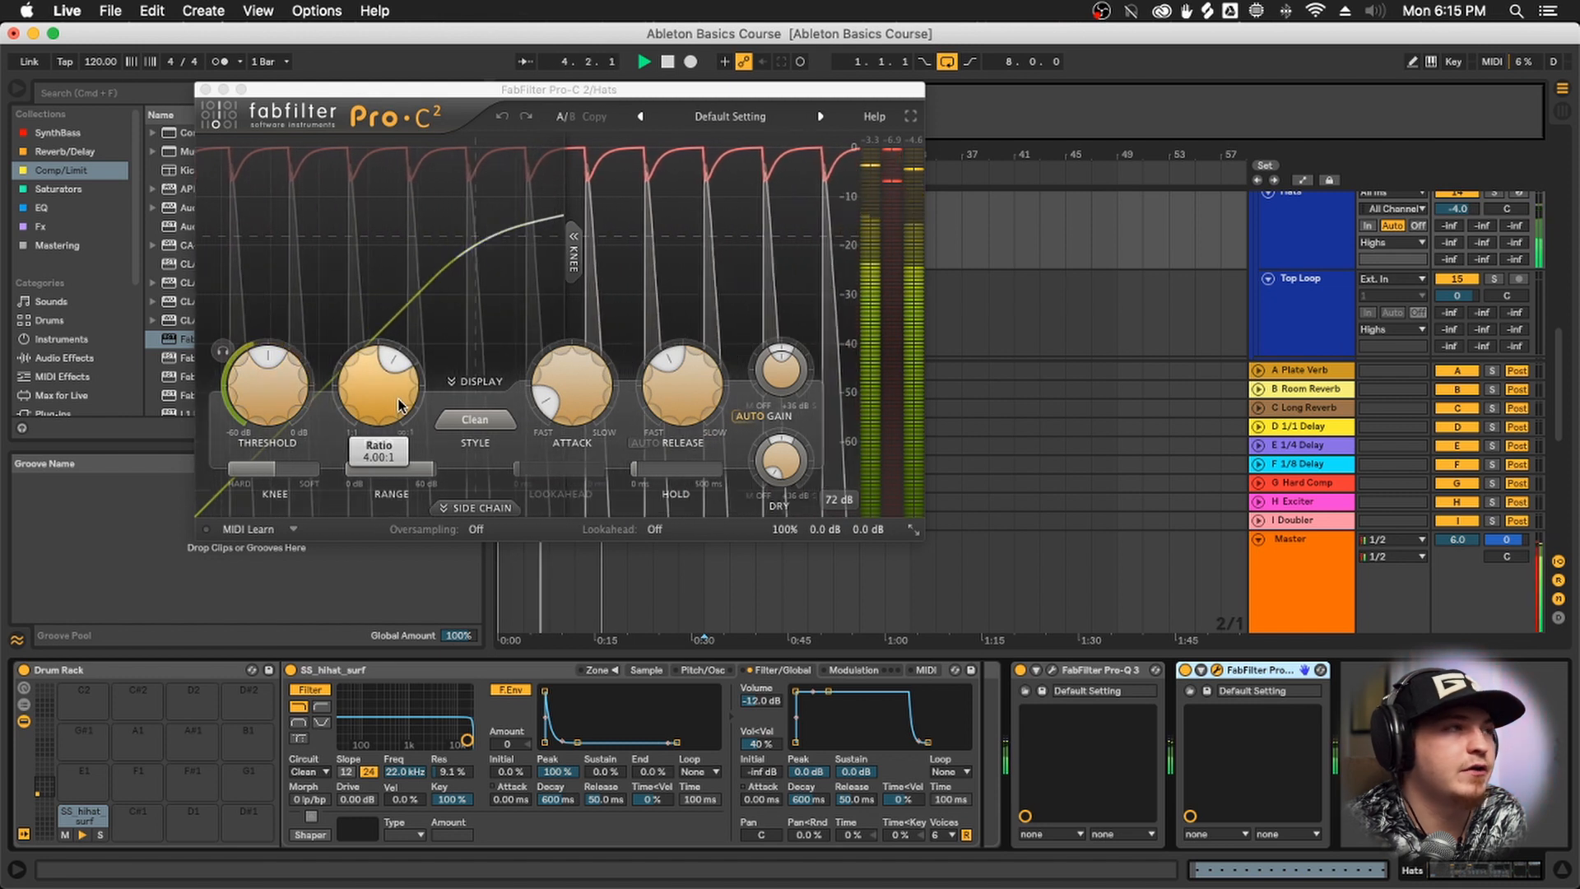
left_click_drag(333, 95, 704, 117)
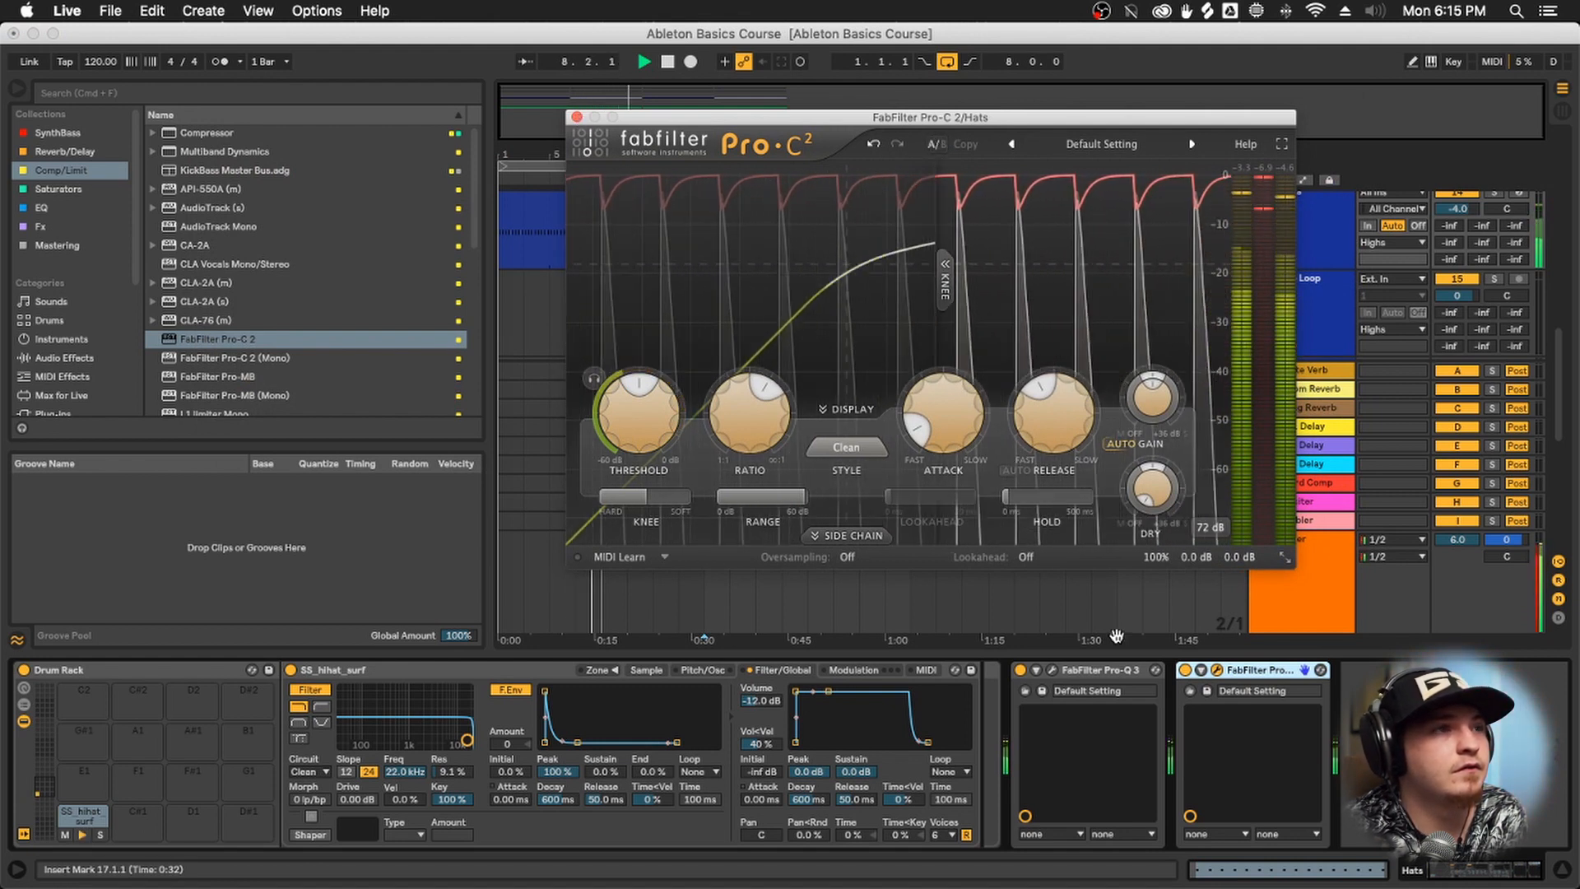
left_click(1187, 670)
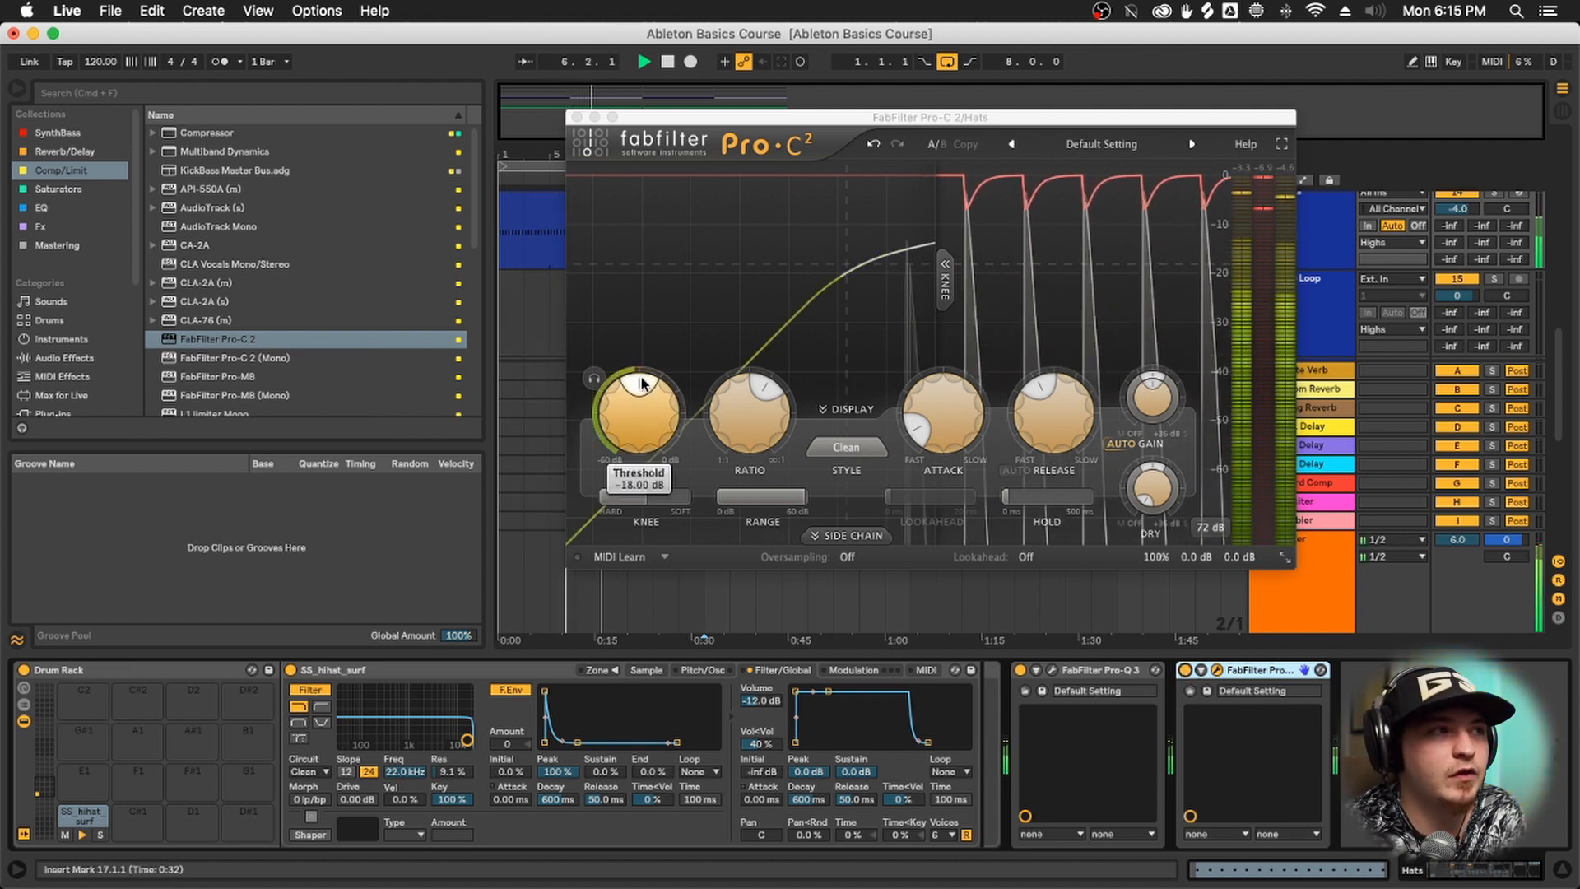
Raise the Pro-C 2 threshold above -18 dB, shorten the attack and reduce the release to 10 ms
mouse_move(642, 435)
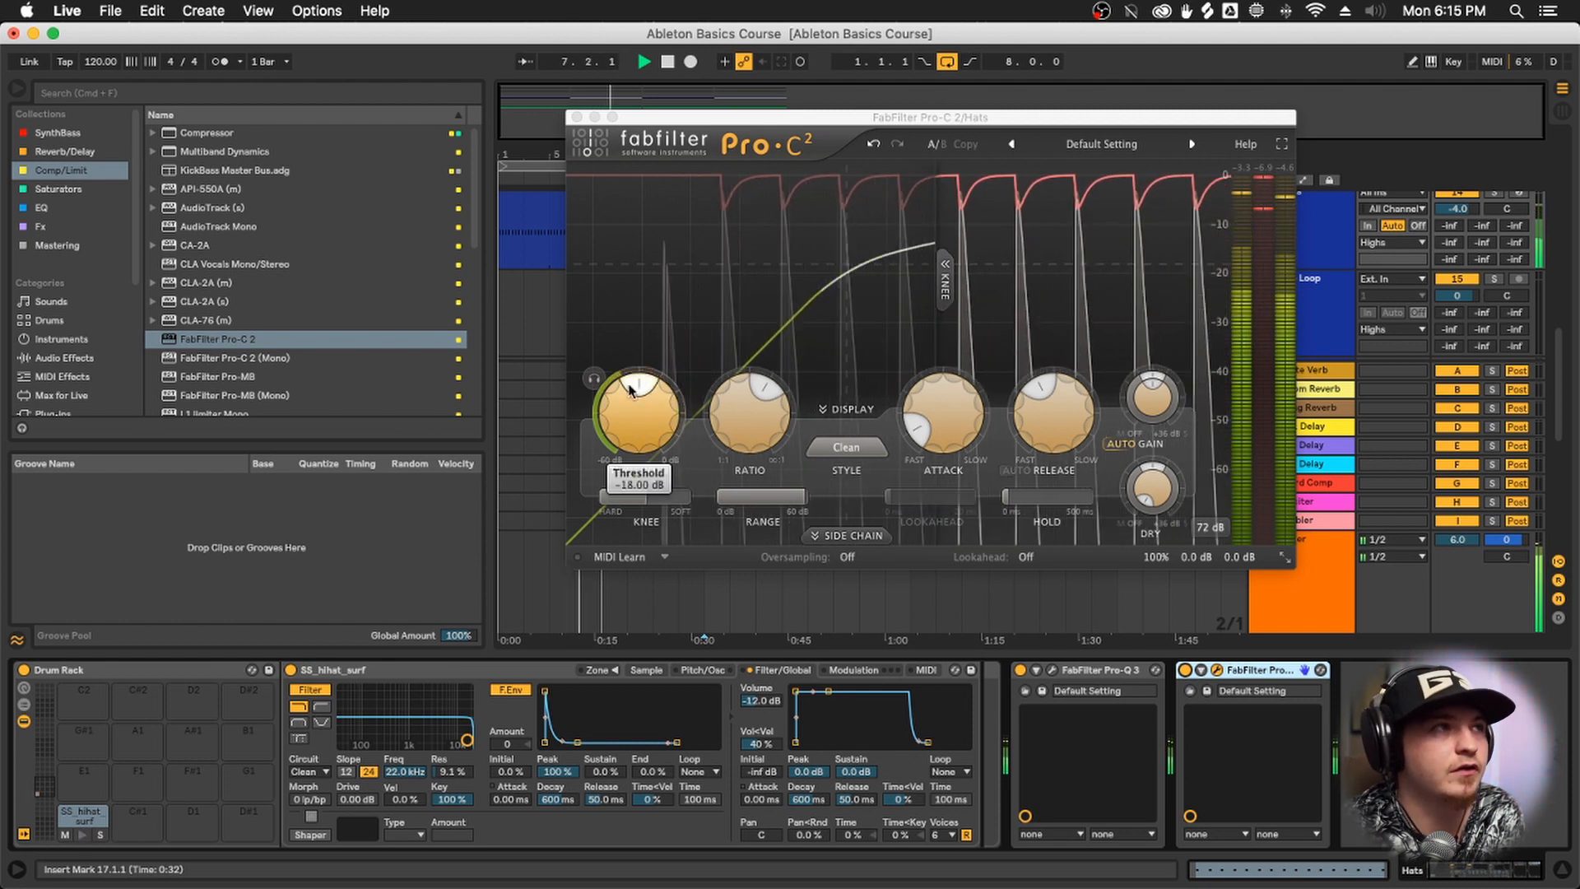
left_click_drag(640, 430, 639, 357)
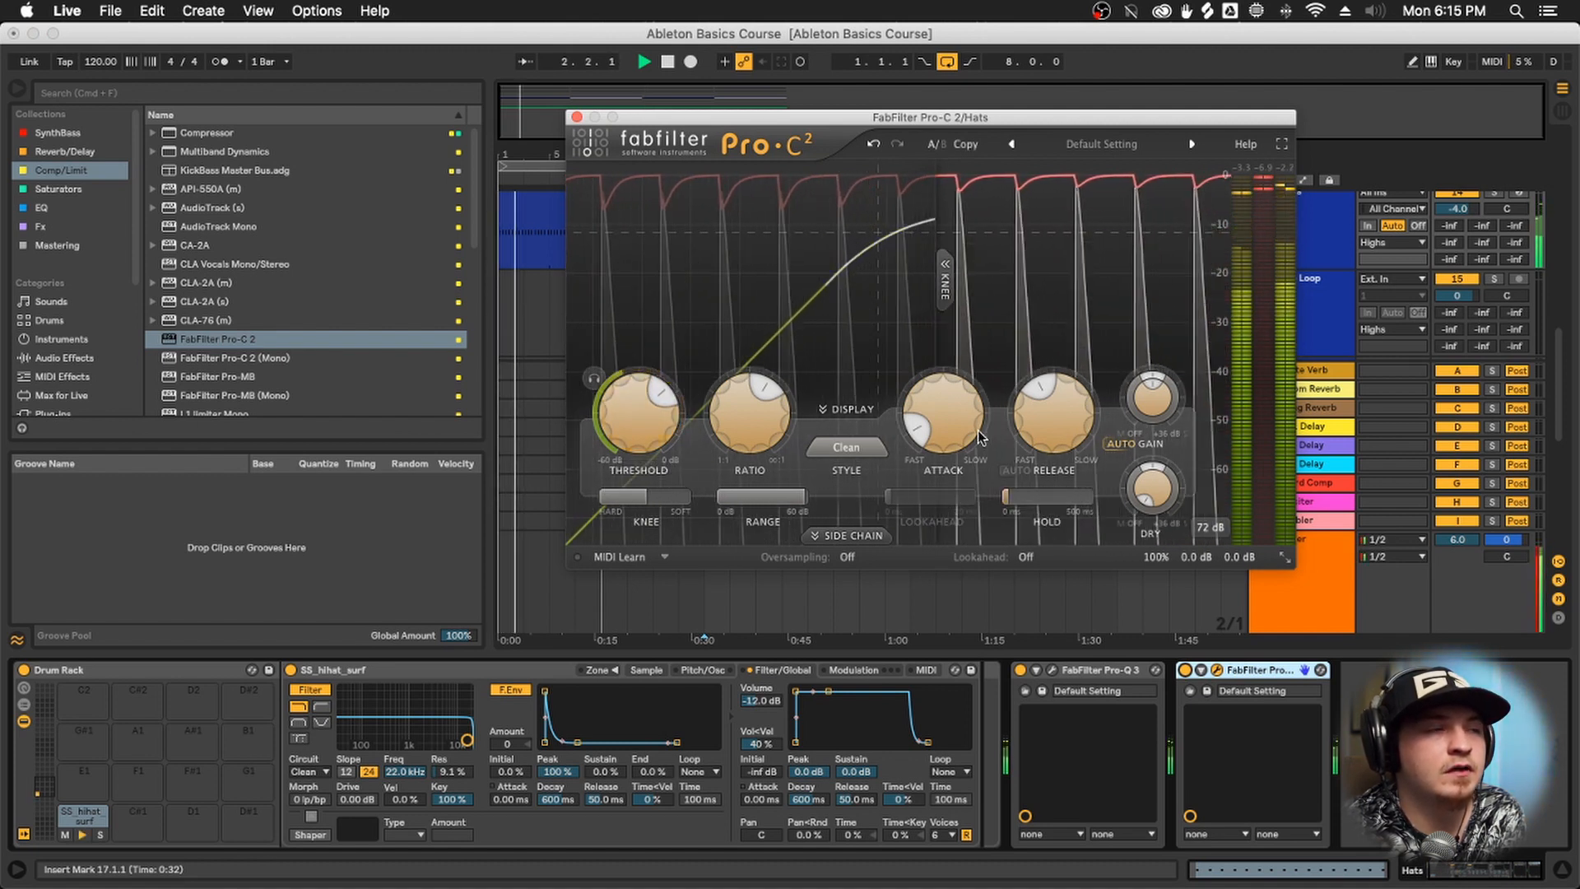
mouse_move(944, 414)
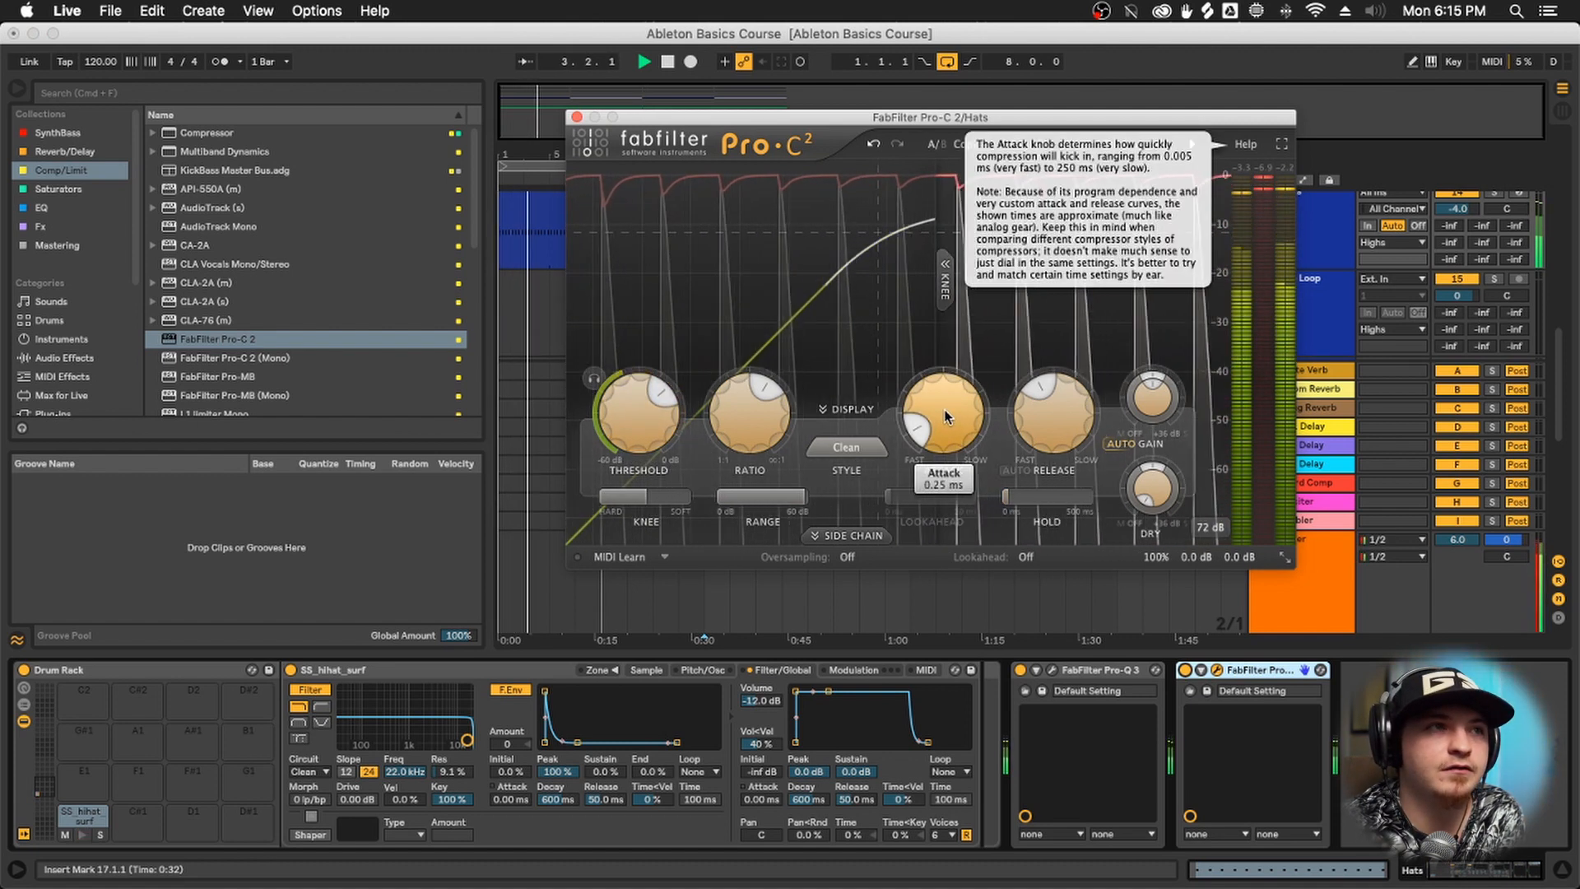
left_click_drag(944, 414, 940, 426)
mouse_move(1045, 418)
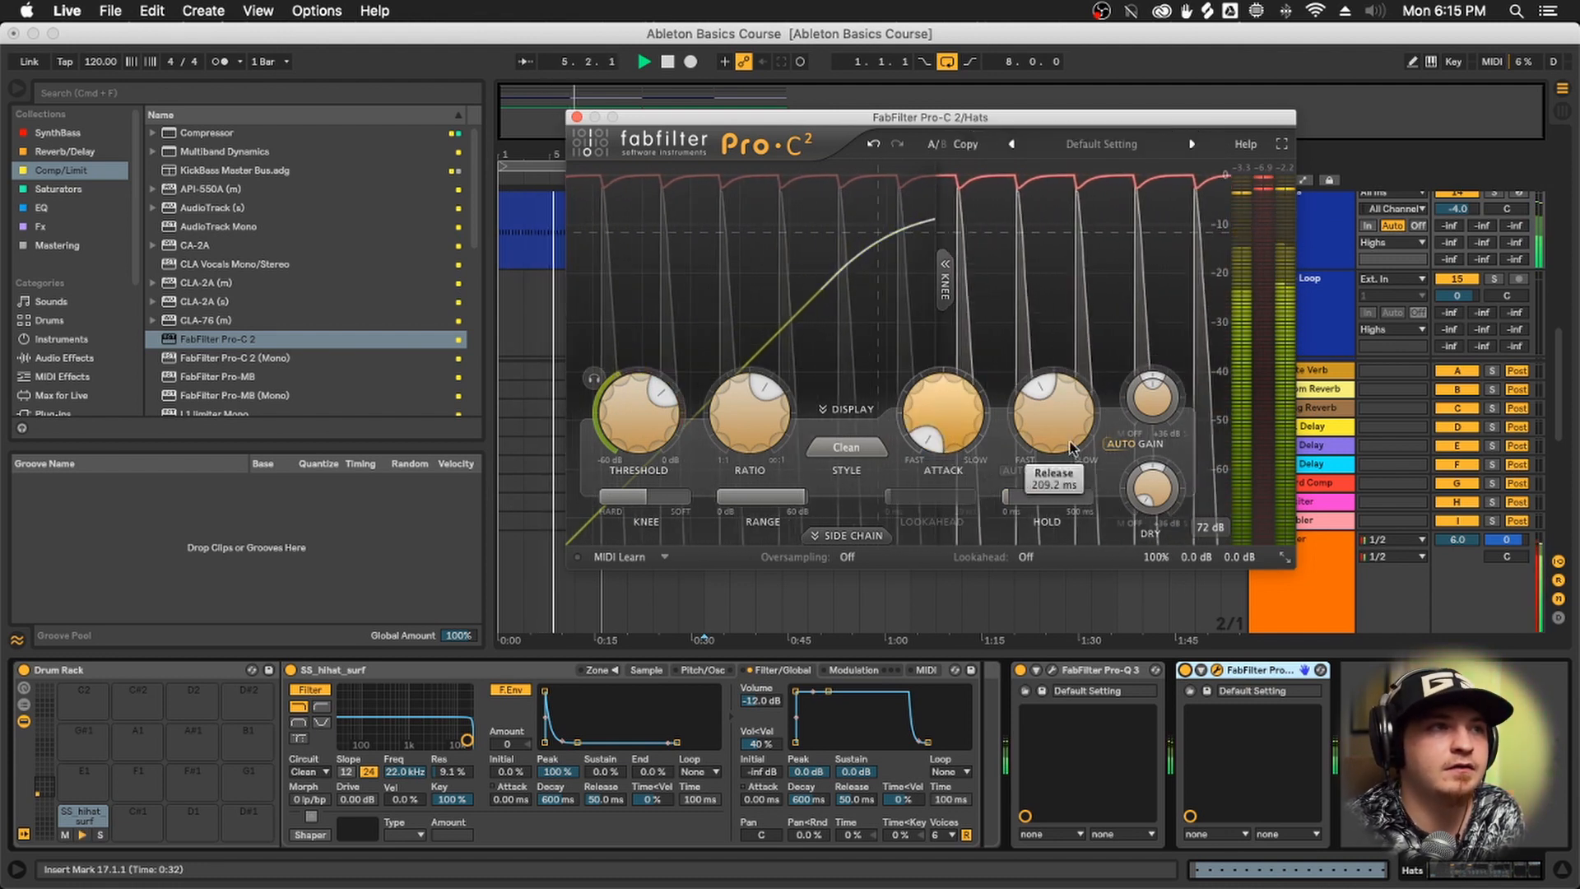
left_click_drag(1045, 414, 1054, 418)
mouse_move(1054, 418)
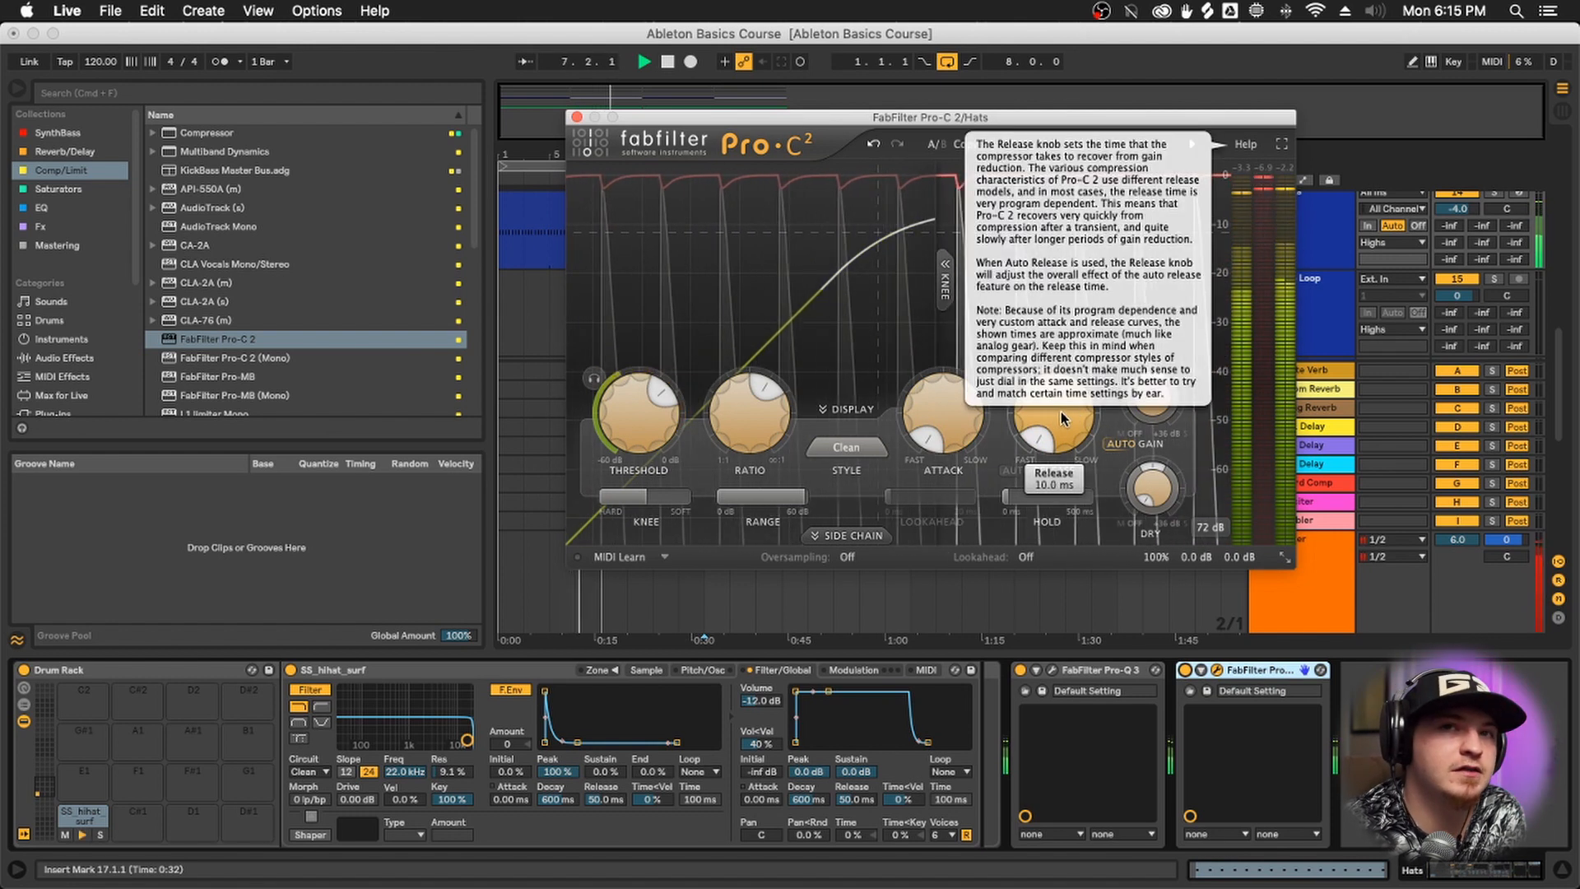
Lengthen the Pro-C 2 release to about 46.7 ms and set the attack to about 1.50 ms
left_click_drag(1064, 403, 1071, 333)
left_click_drag(1061, 418, 1059, 401)
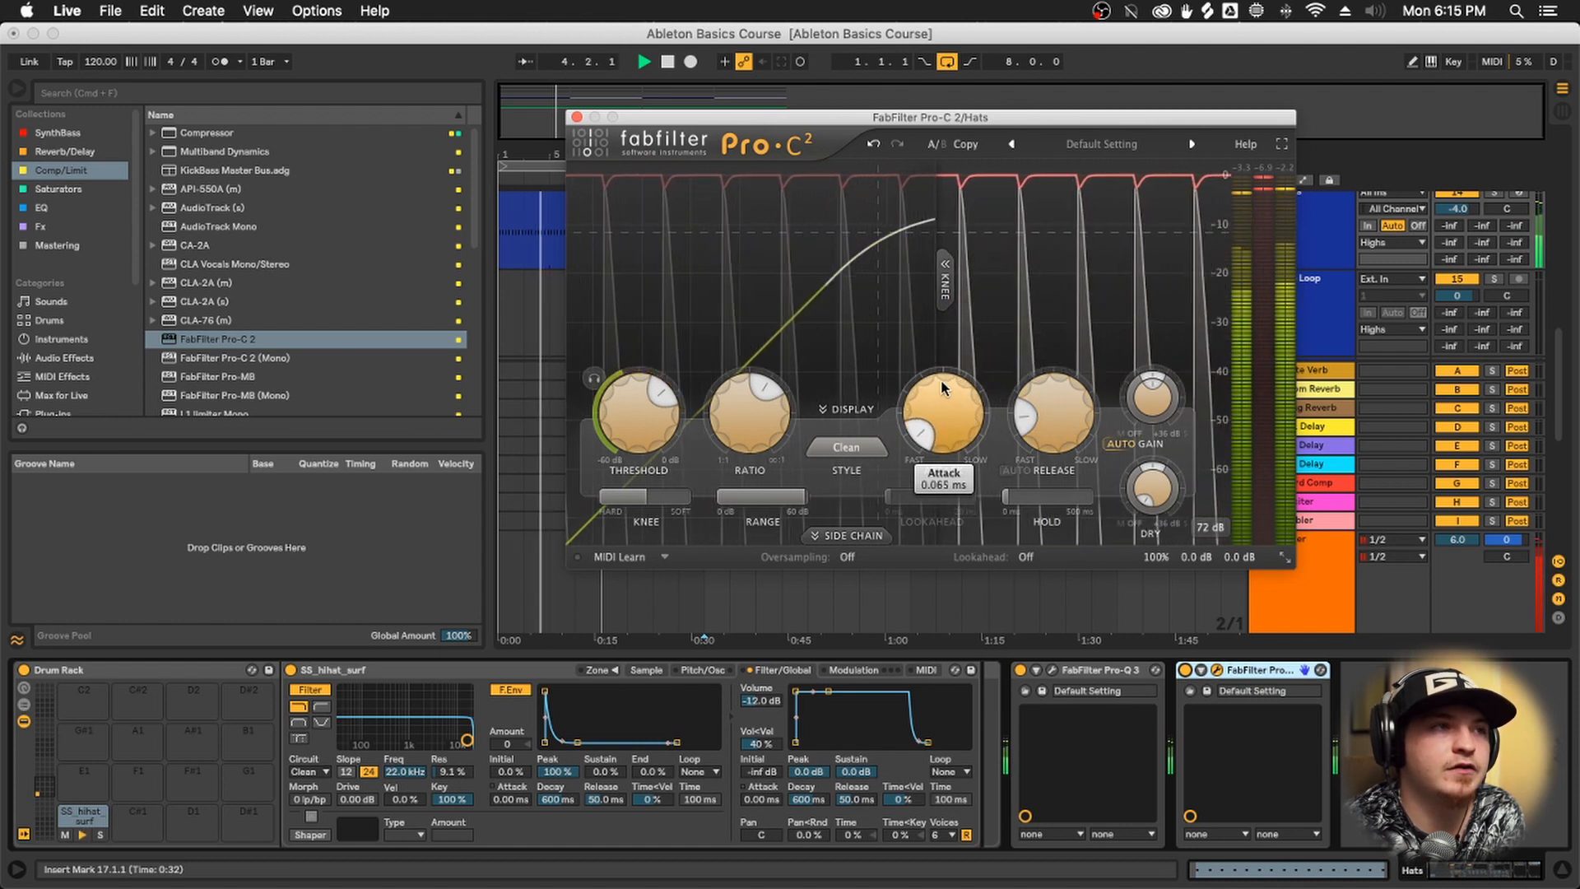
left_click_drag(943, 356, 944, 319)
mouse_move(941, 395)
left_mouse_down()
mouse_move(940, 376)
mouse_move(931, 397)
left_mouse_up()
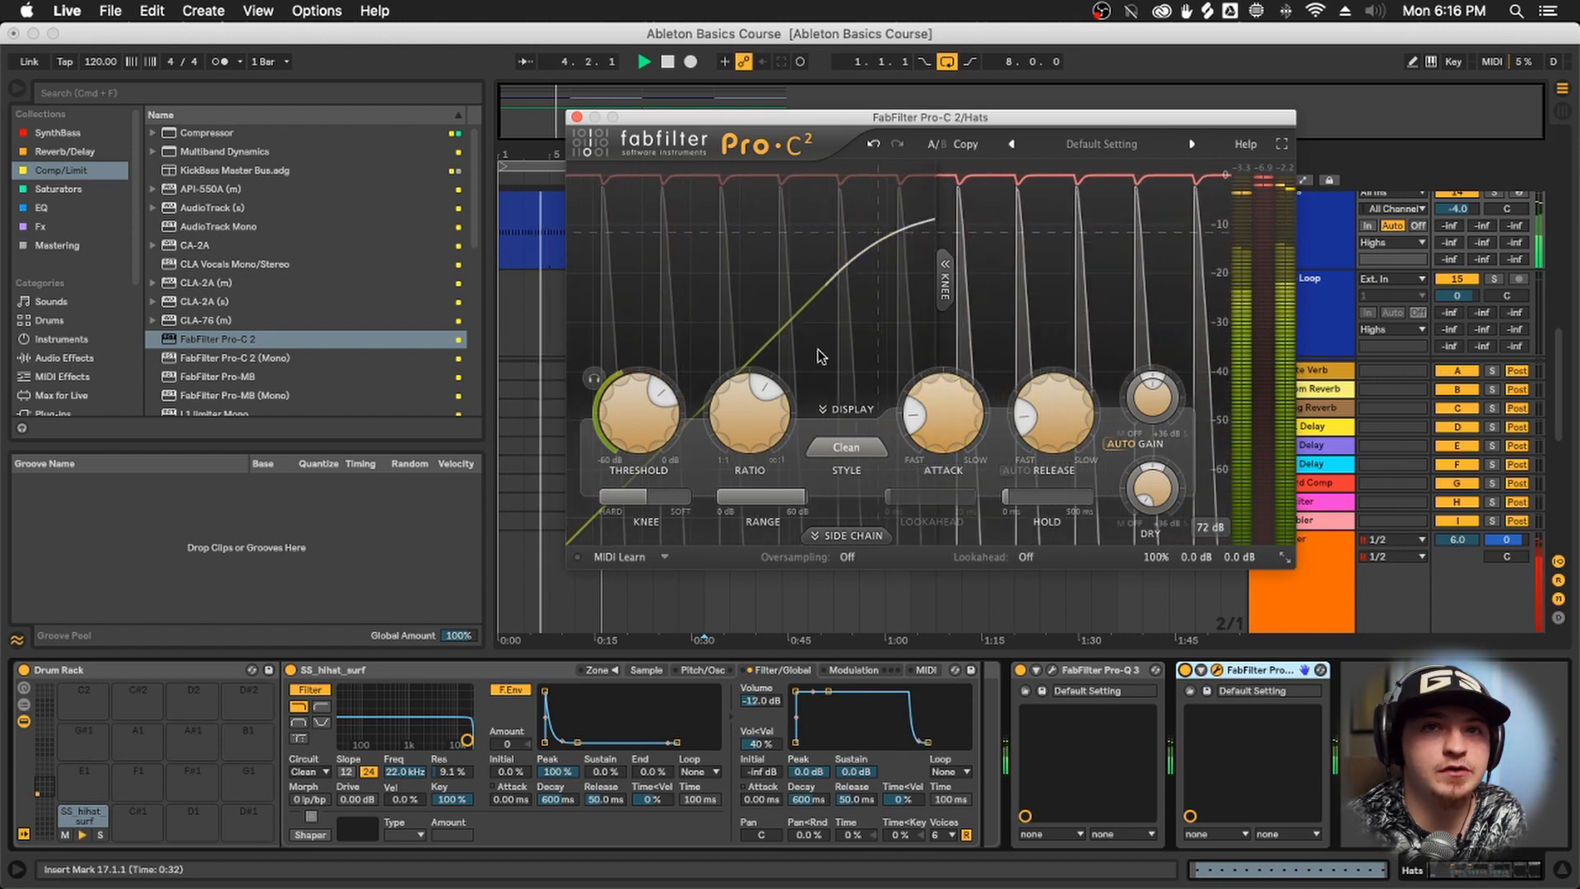
left_click_drag(944, 422, 944, 425)
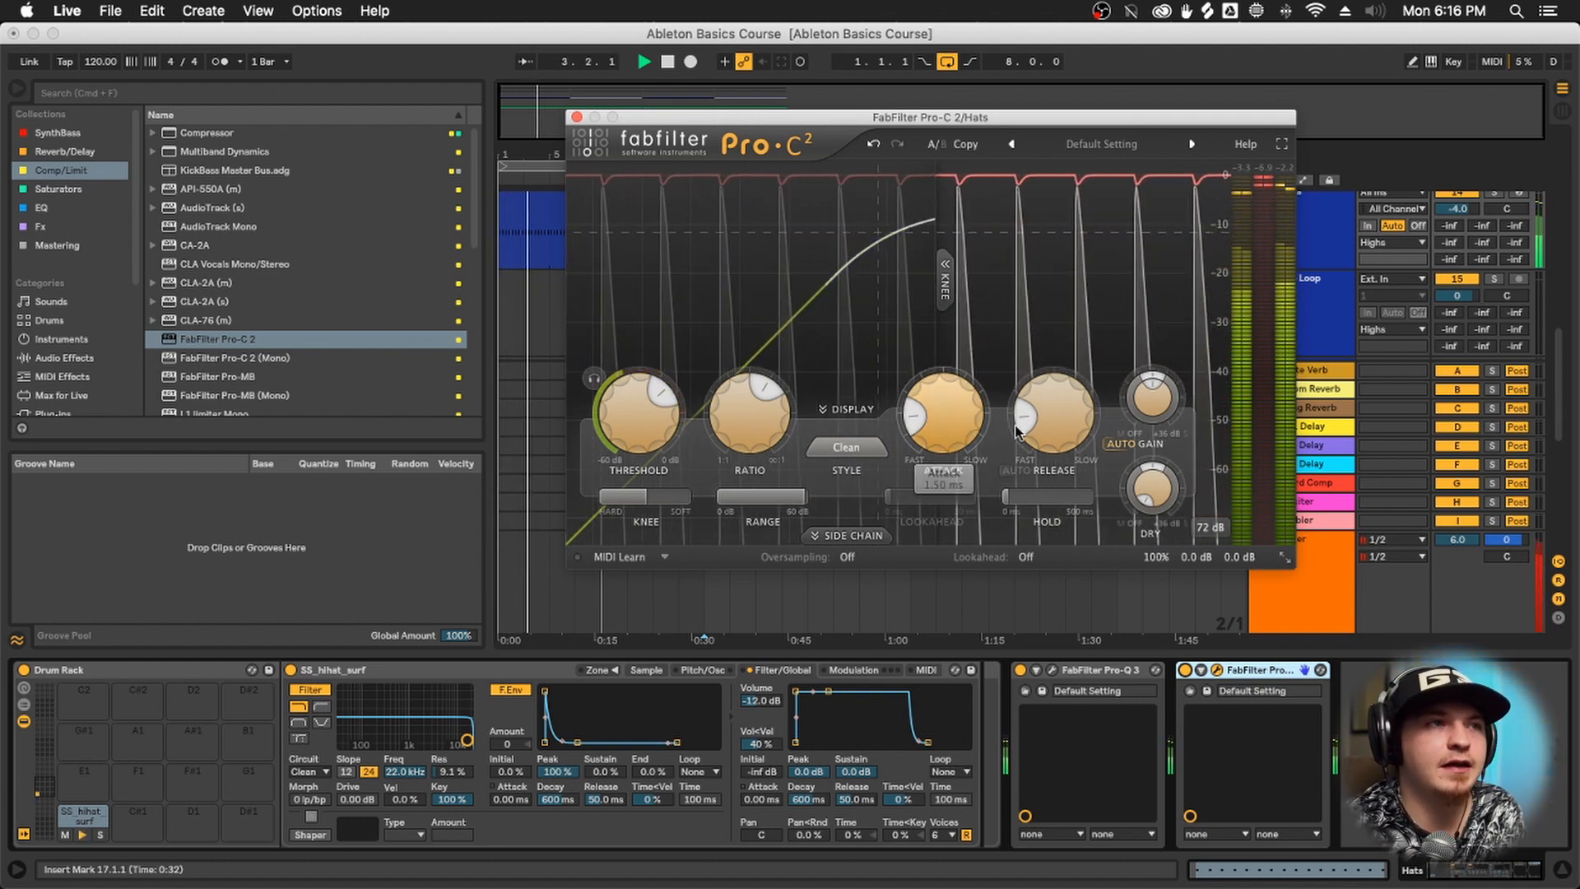
mouse_move(1045, 420)
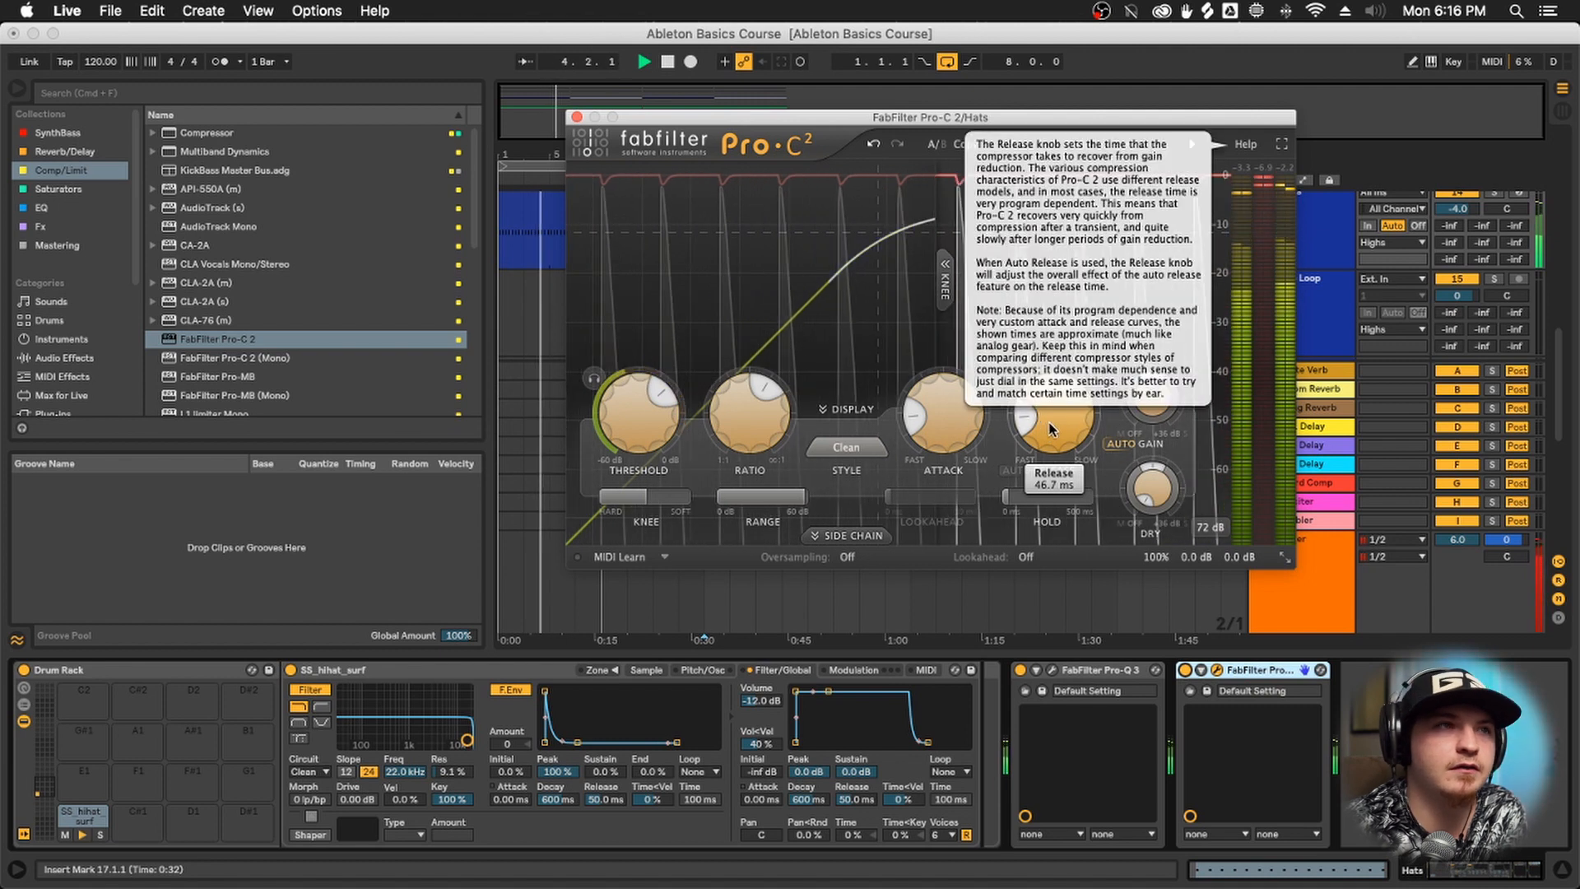
Slow the attack to about 5.41 ms, fine-tune the release and raise the ratio to about 5.32:1
left_click_drag(1051, 426, 947, 413)
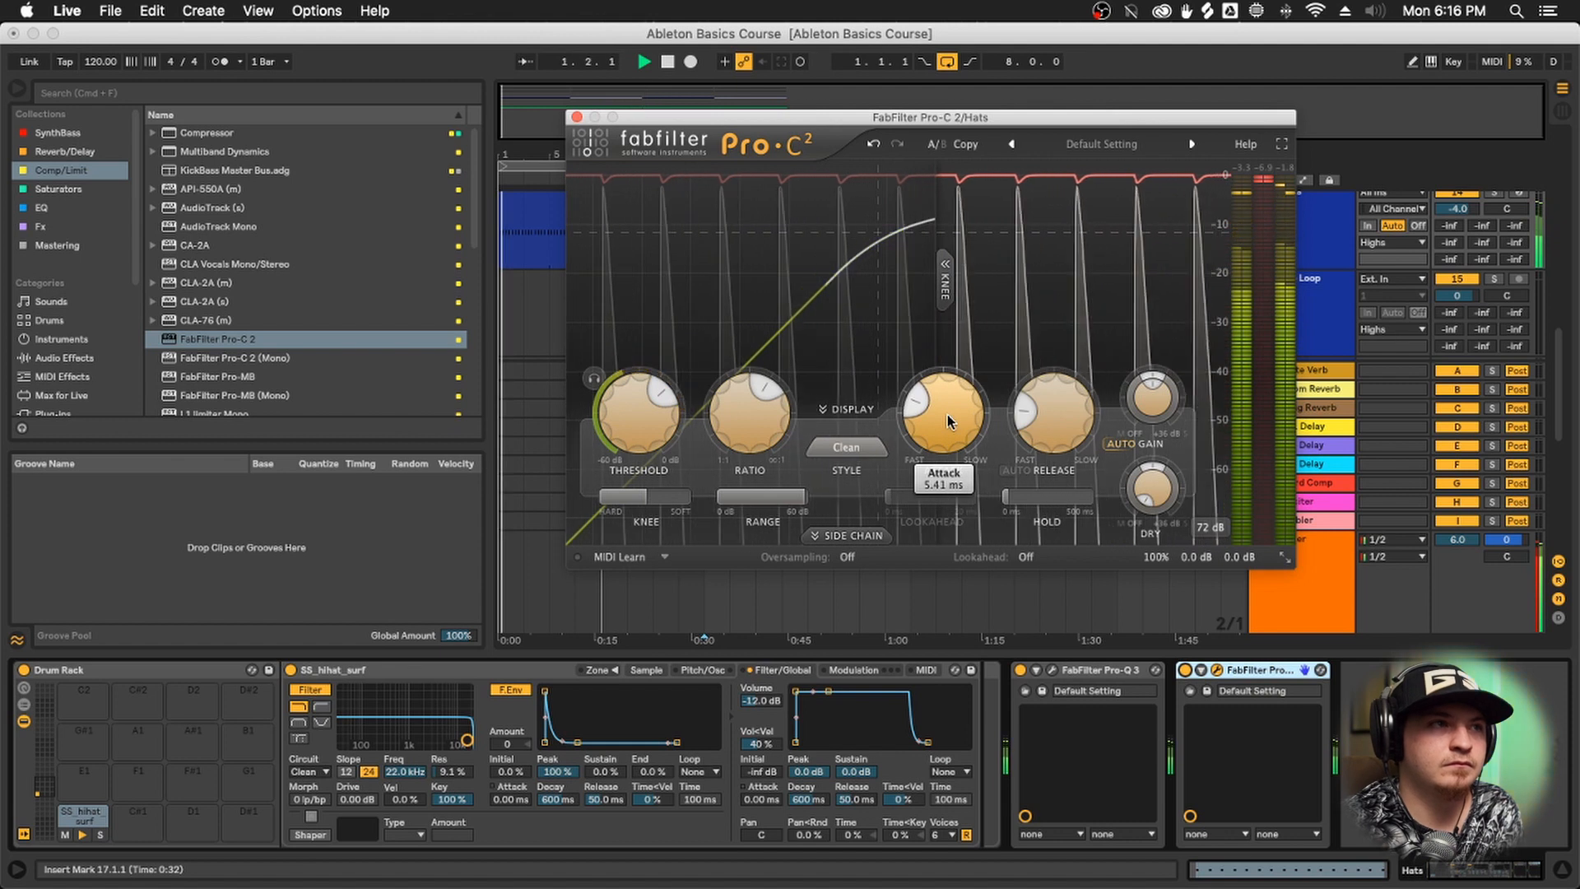
left_click_drag(1054, 421, 1048, 428)
mouse_move(724, 417)
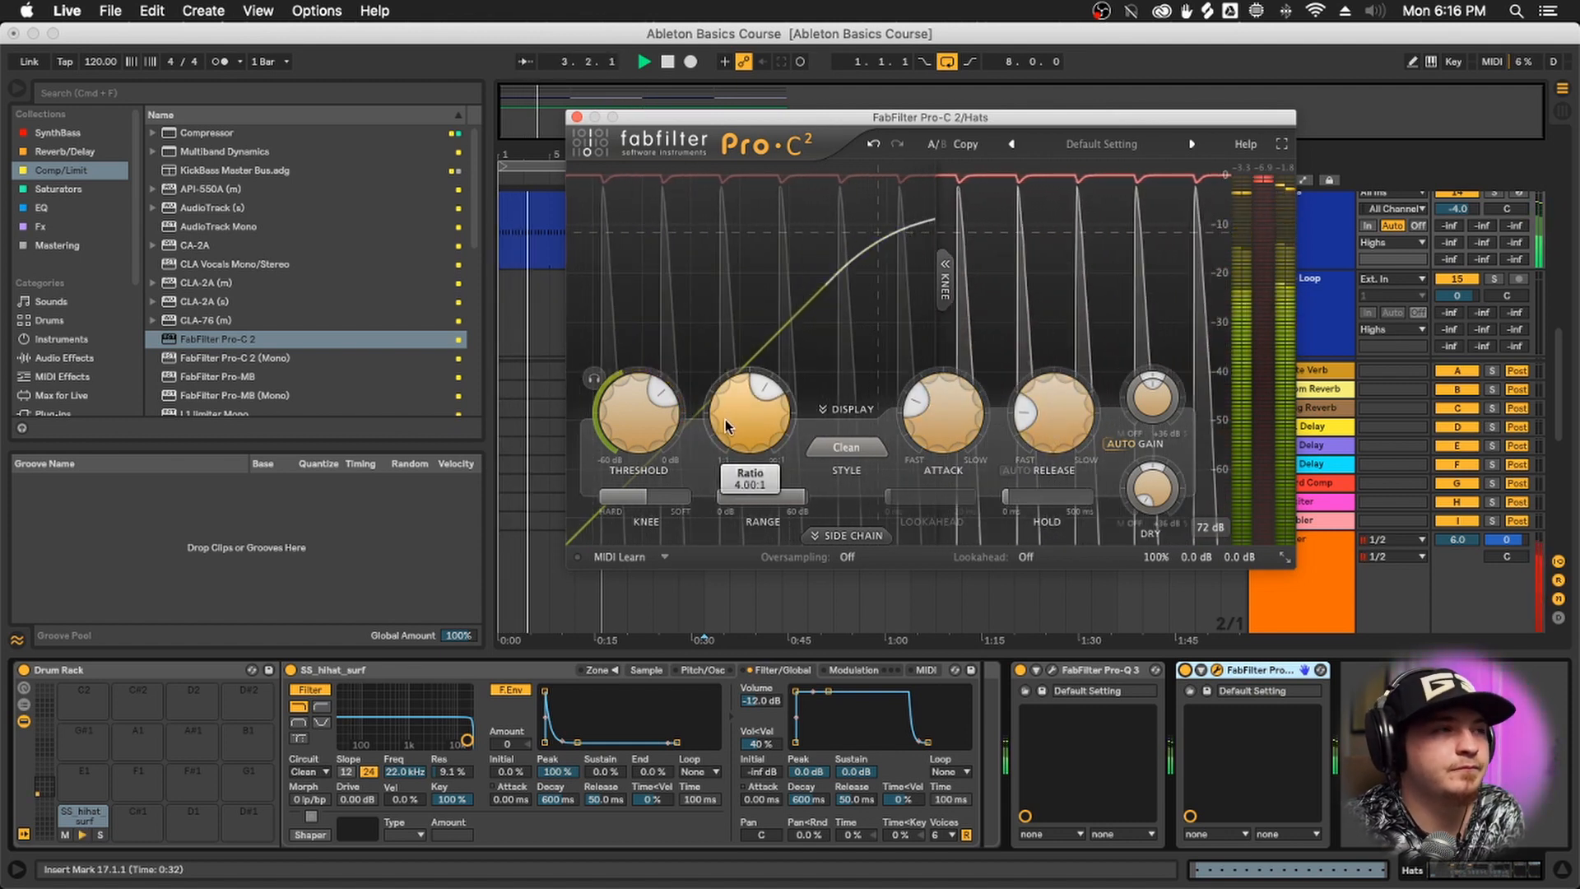
left_click_drag(734, 427, 734, 392)
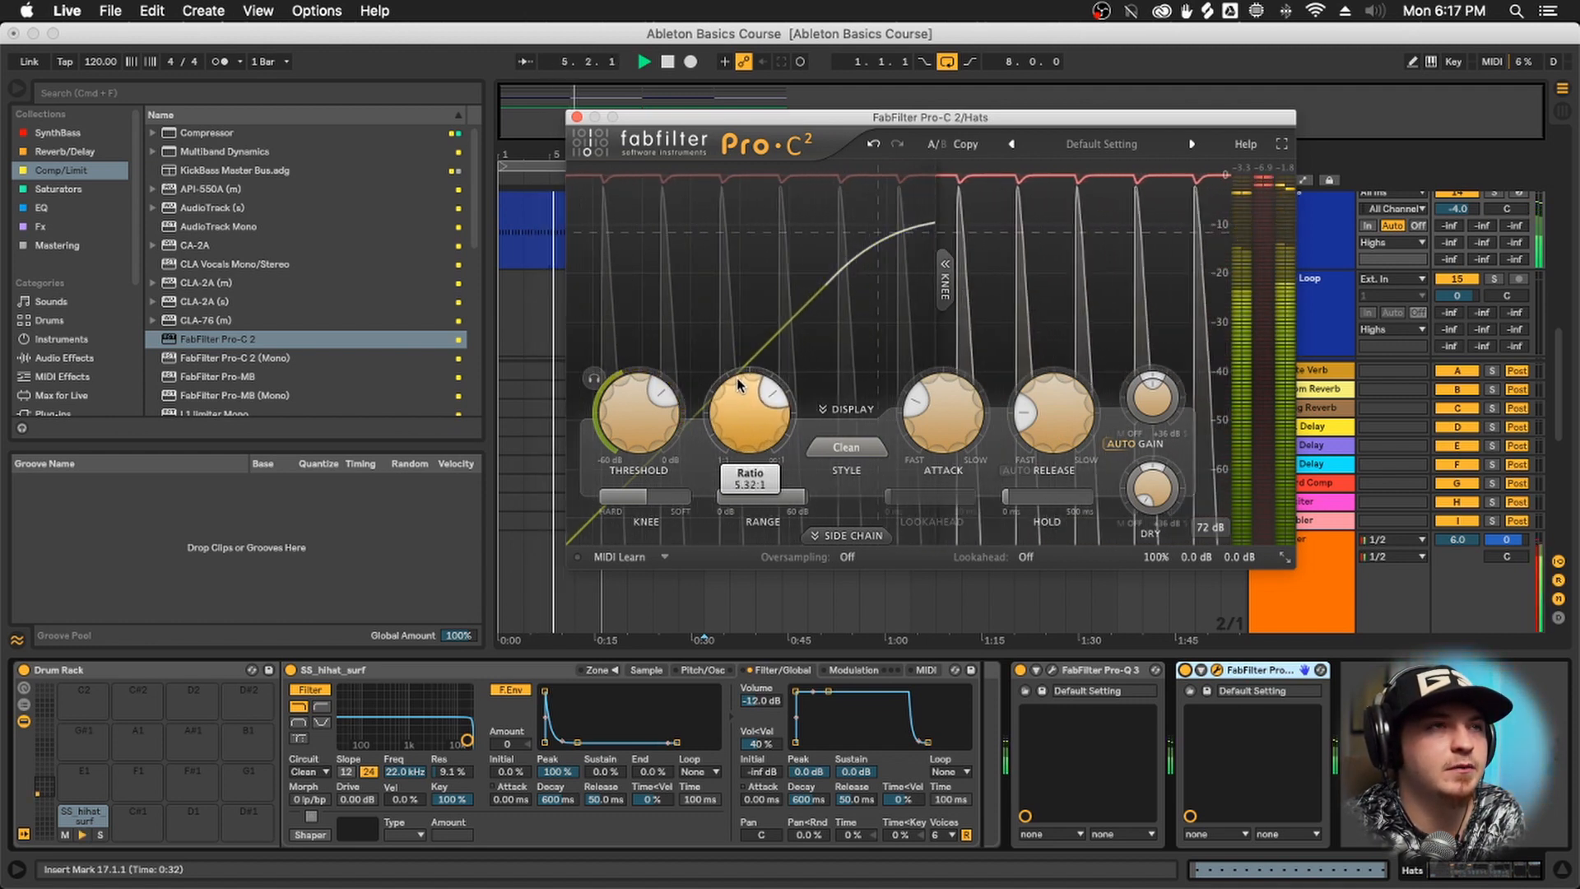
Try a lower threshold before raising it again, reduce the ratio for gentler compression, and close the Pro-C 2 window
left_click_drag(629, 440, 617, 475)
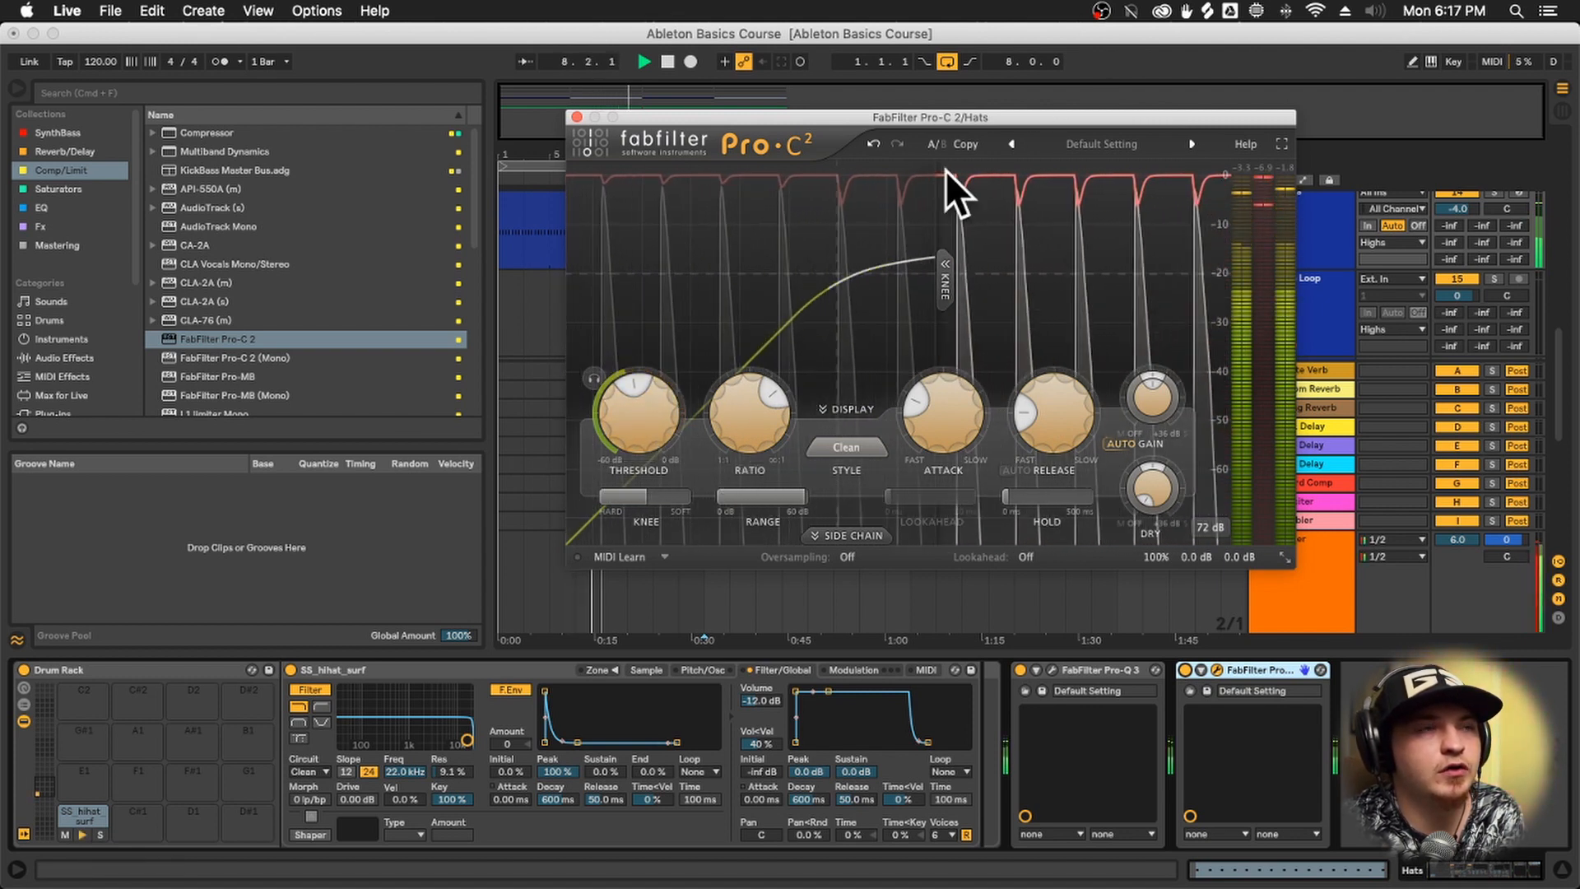
left_click_drag(606, 426, 605, 321)
left_click_drag(739, 426, 743, 472)
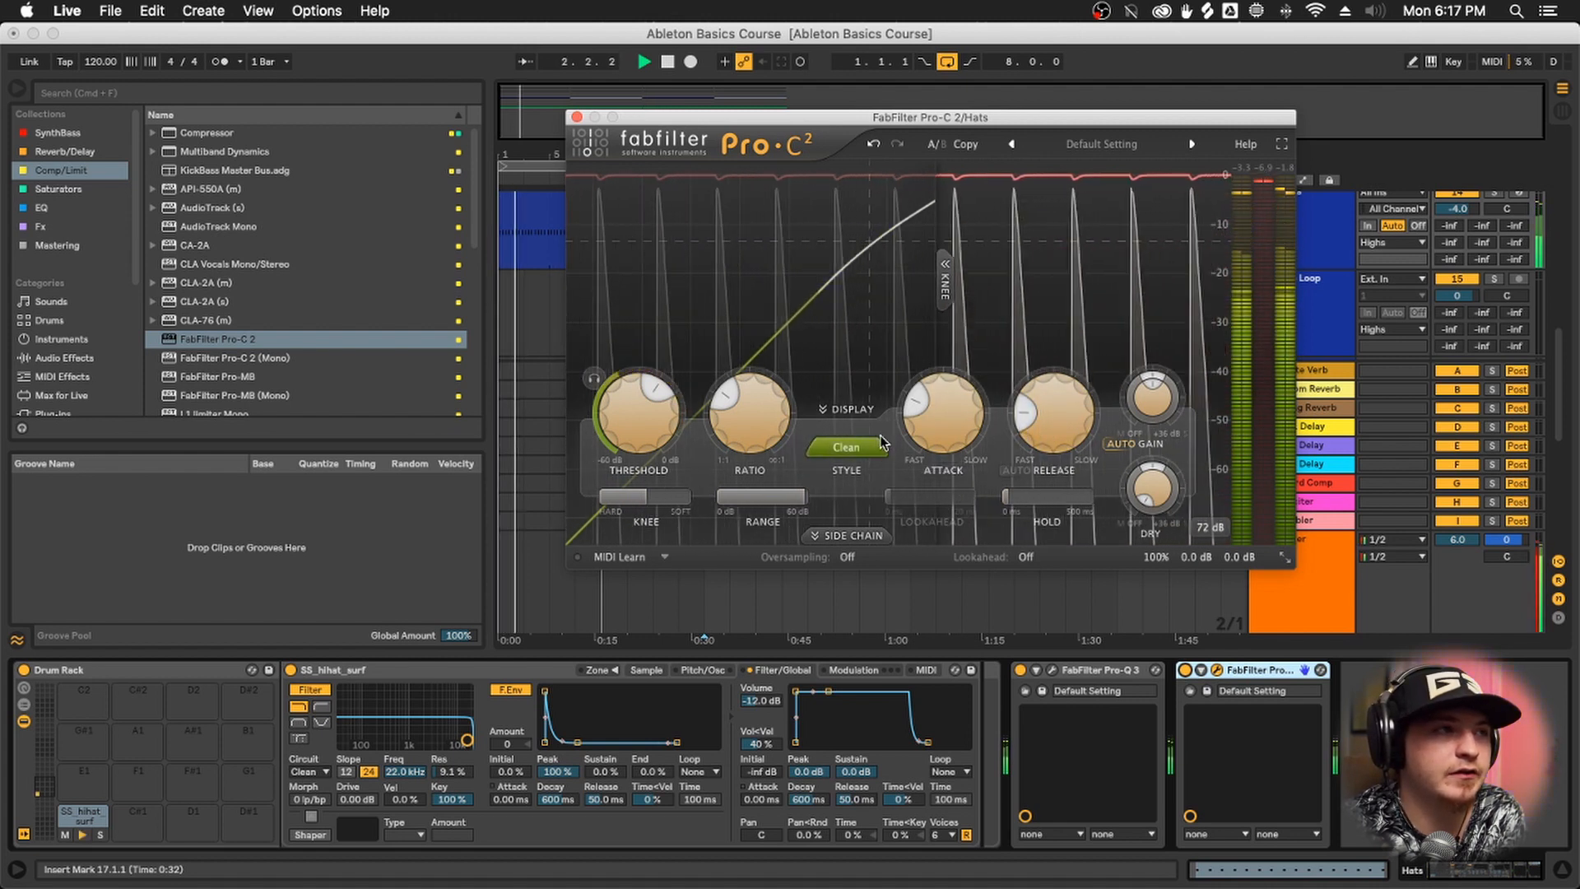
left_click(577, 116)
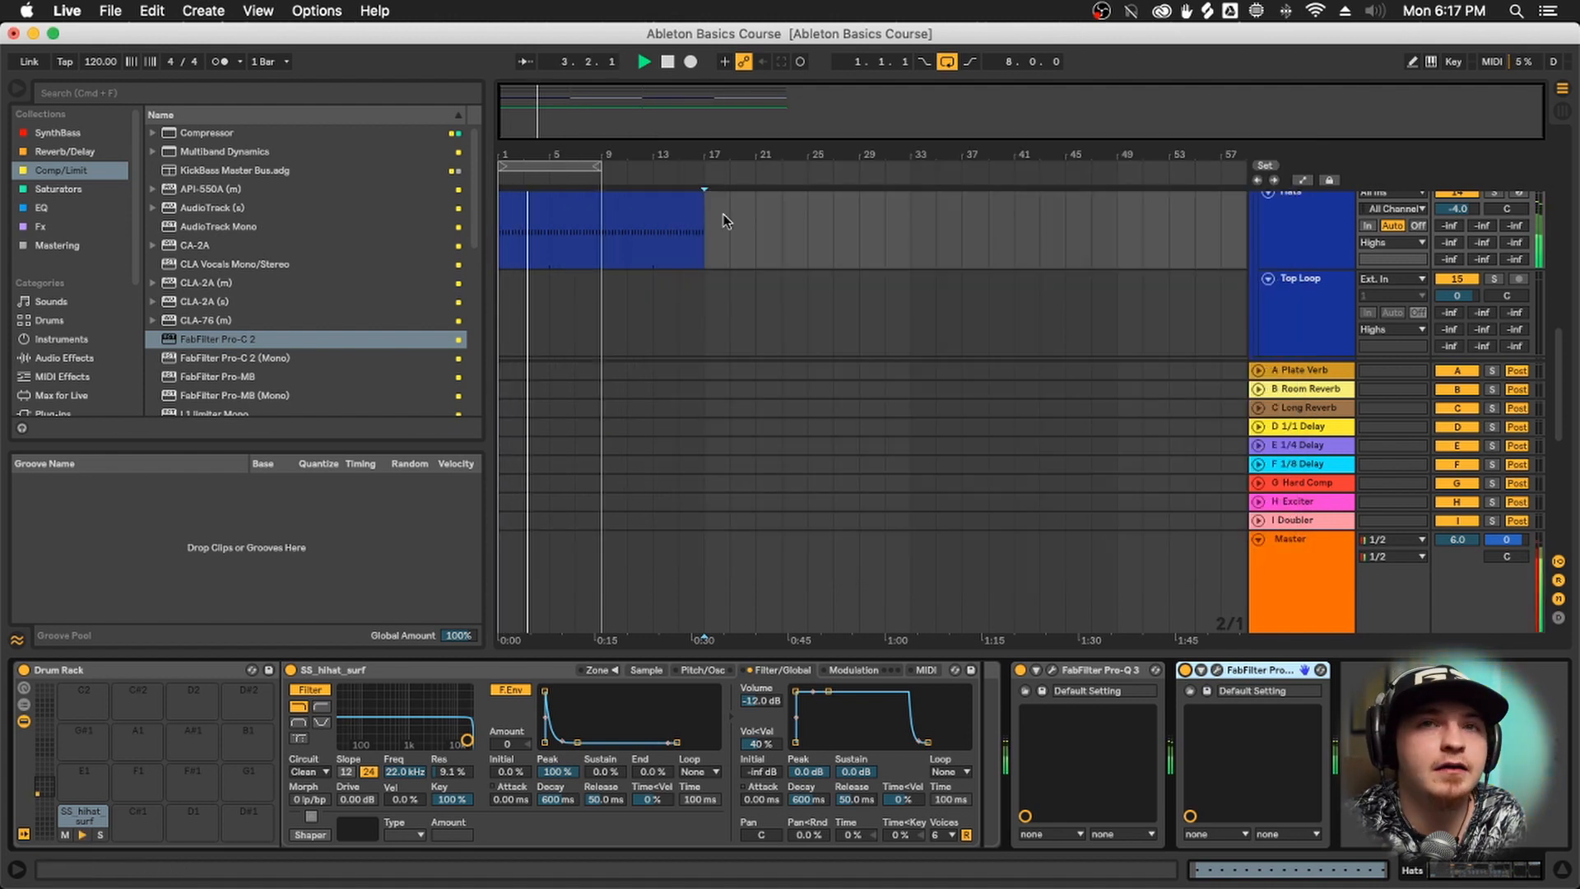
scroll(879, 416, "up", 3)
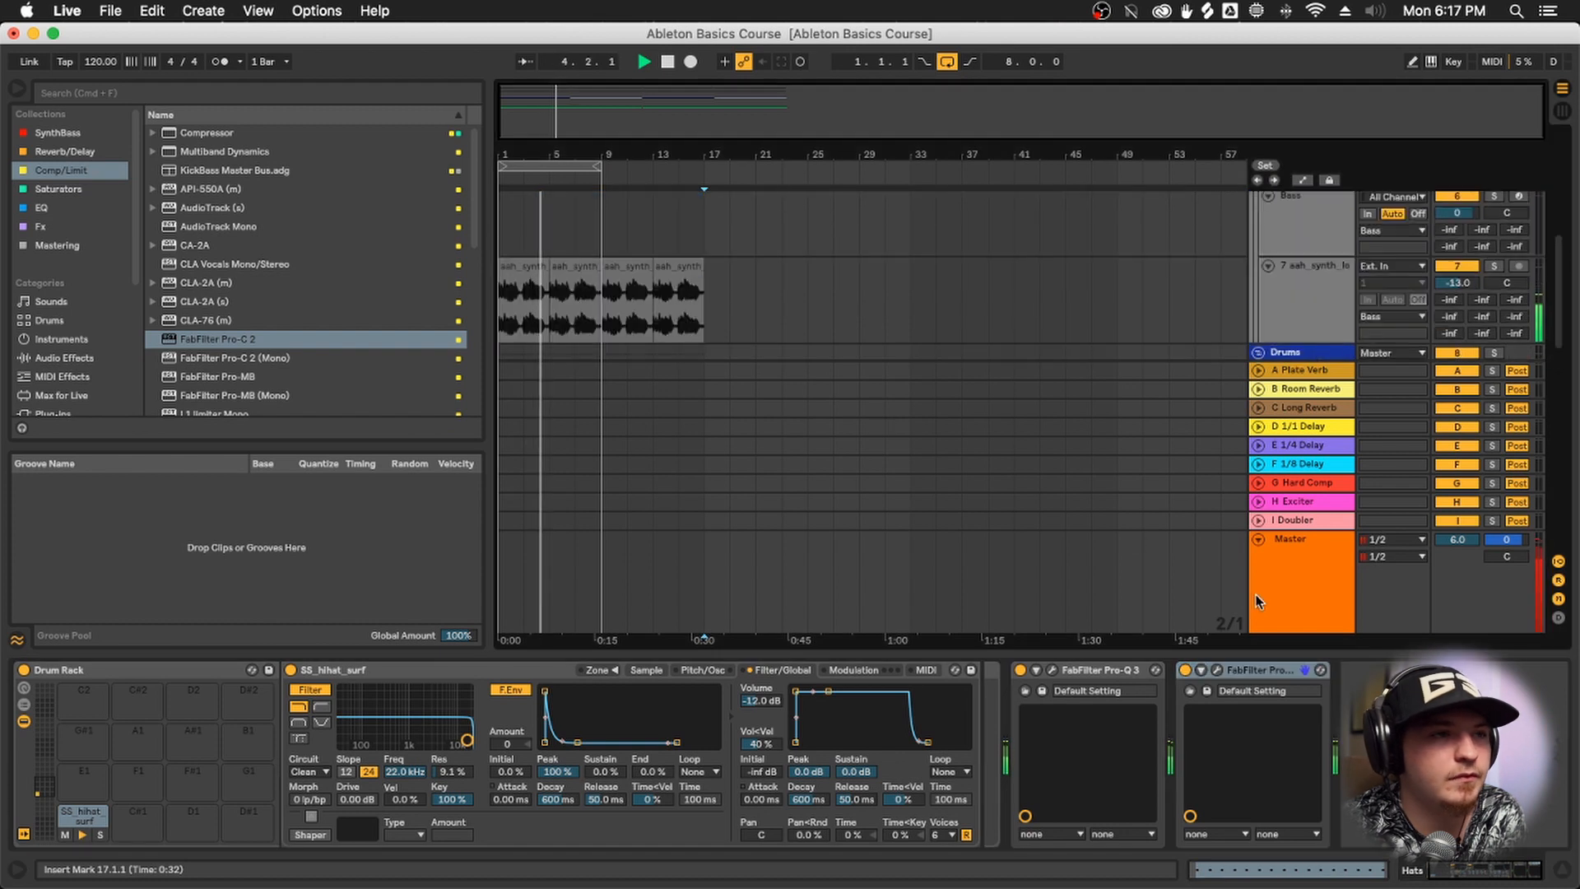
scroll(911, 214, "up", 3)
scroll(904, 386, "down", 3)
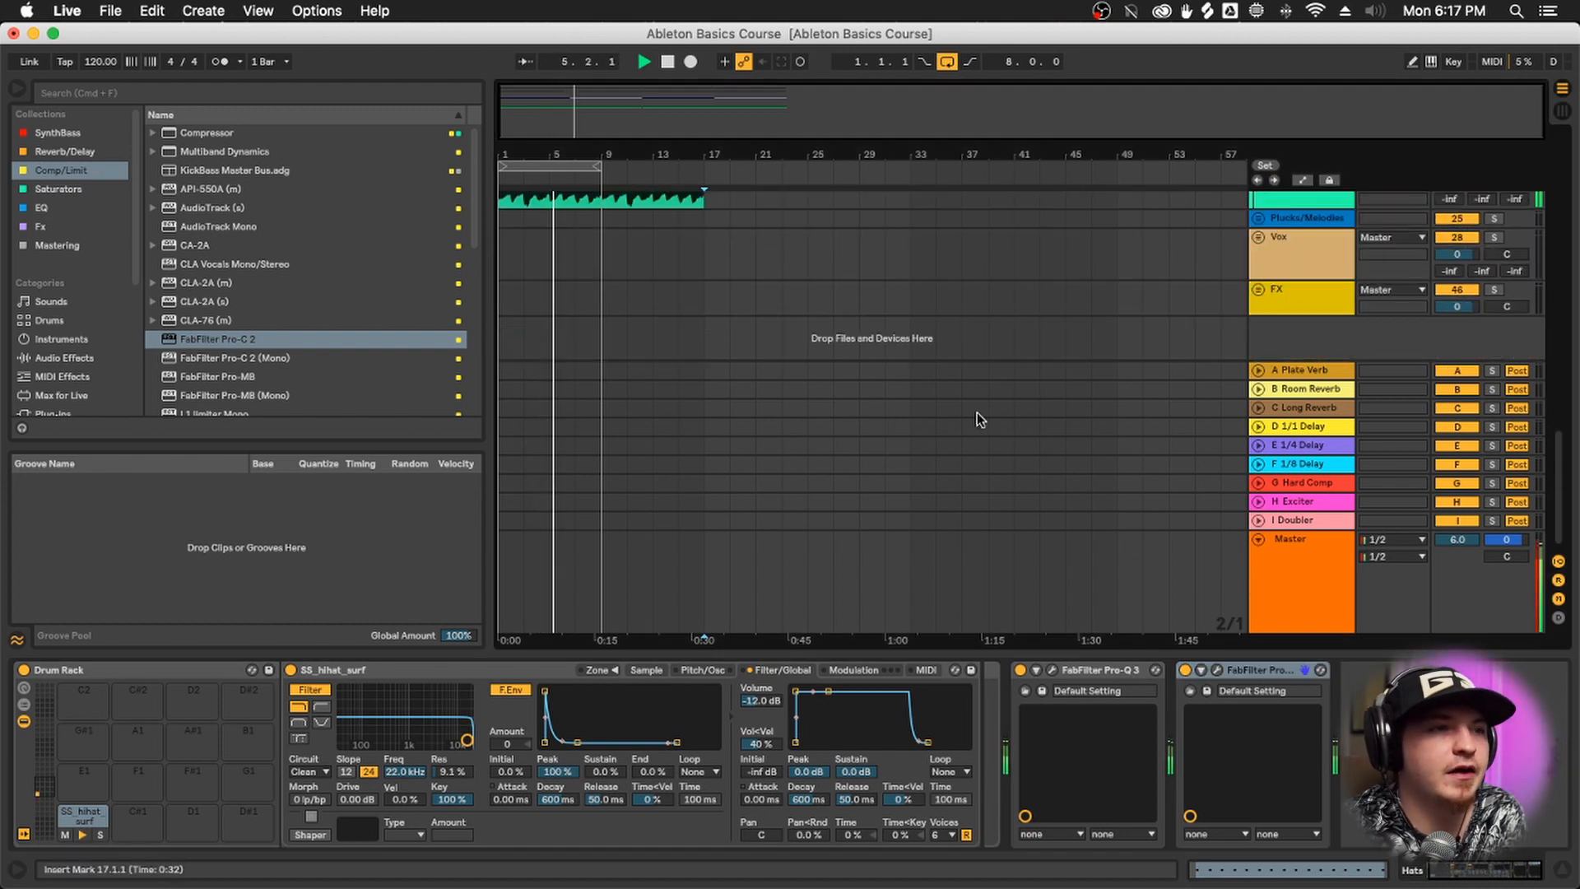
left_click(1262, 670)
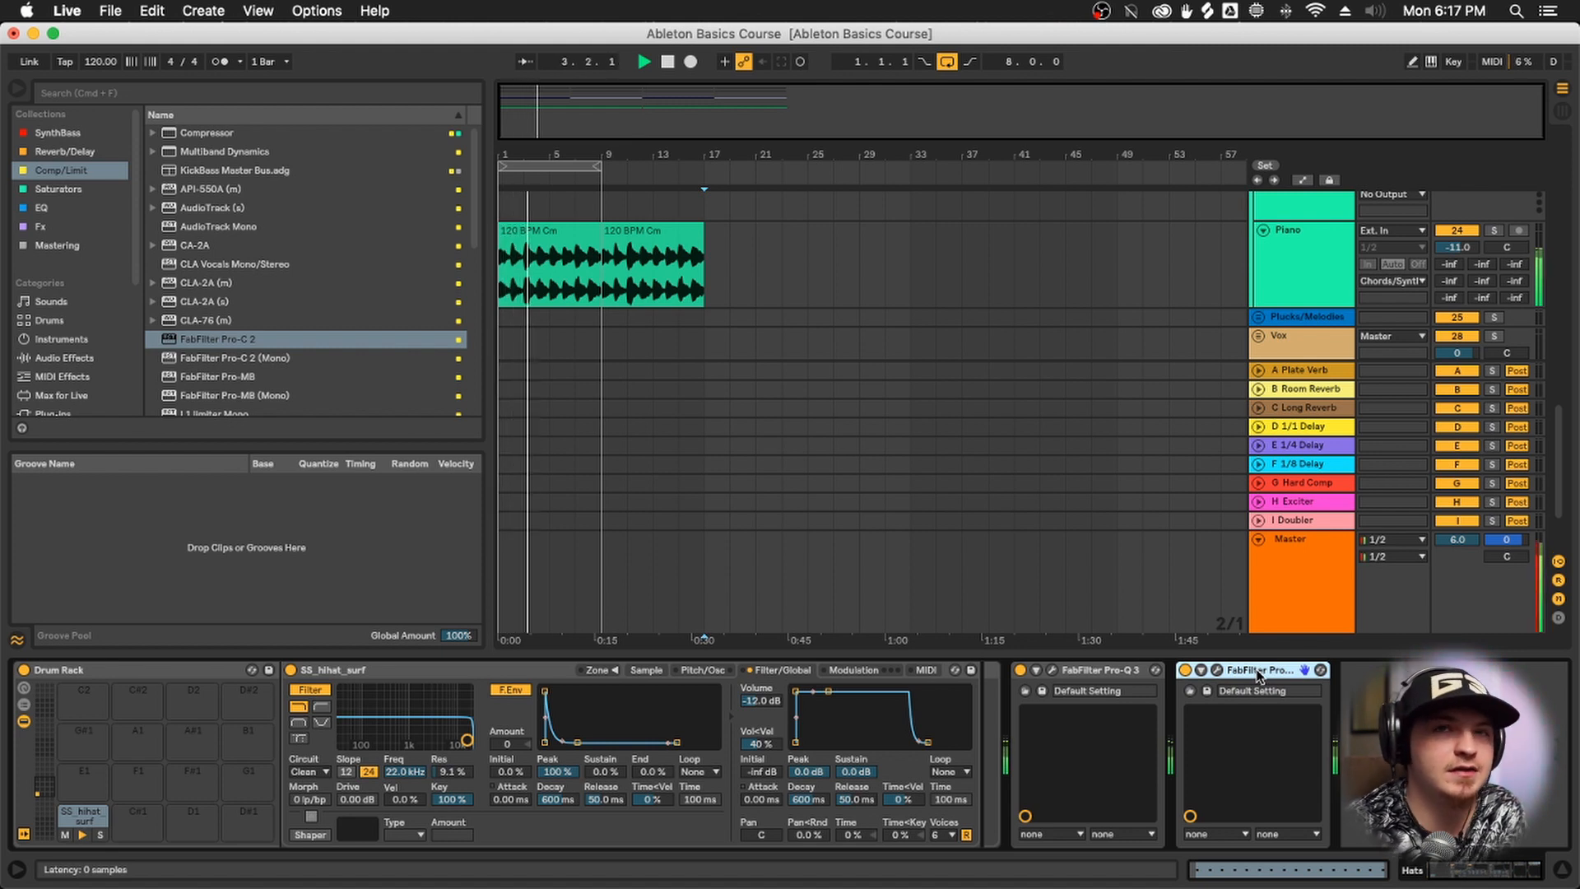
scroll(1015, 346, "down", 3)
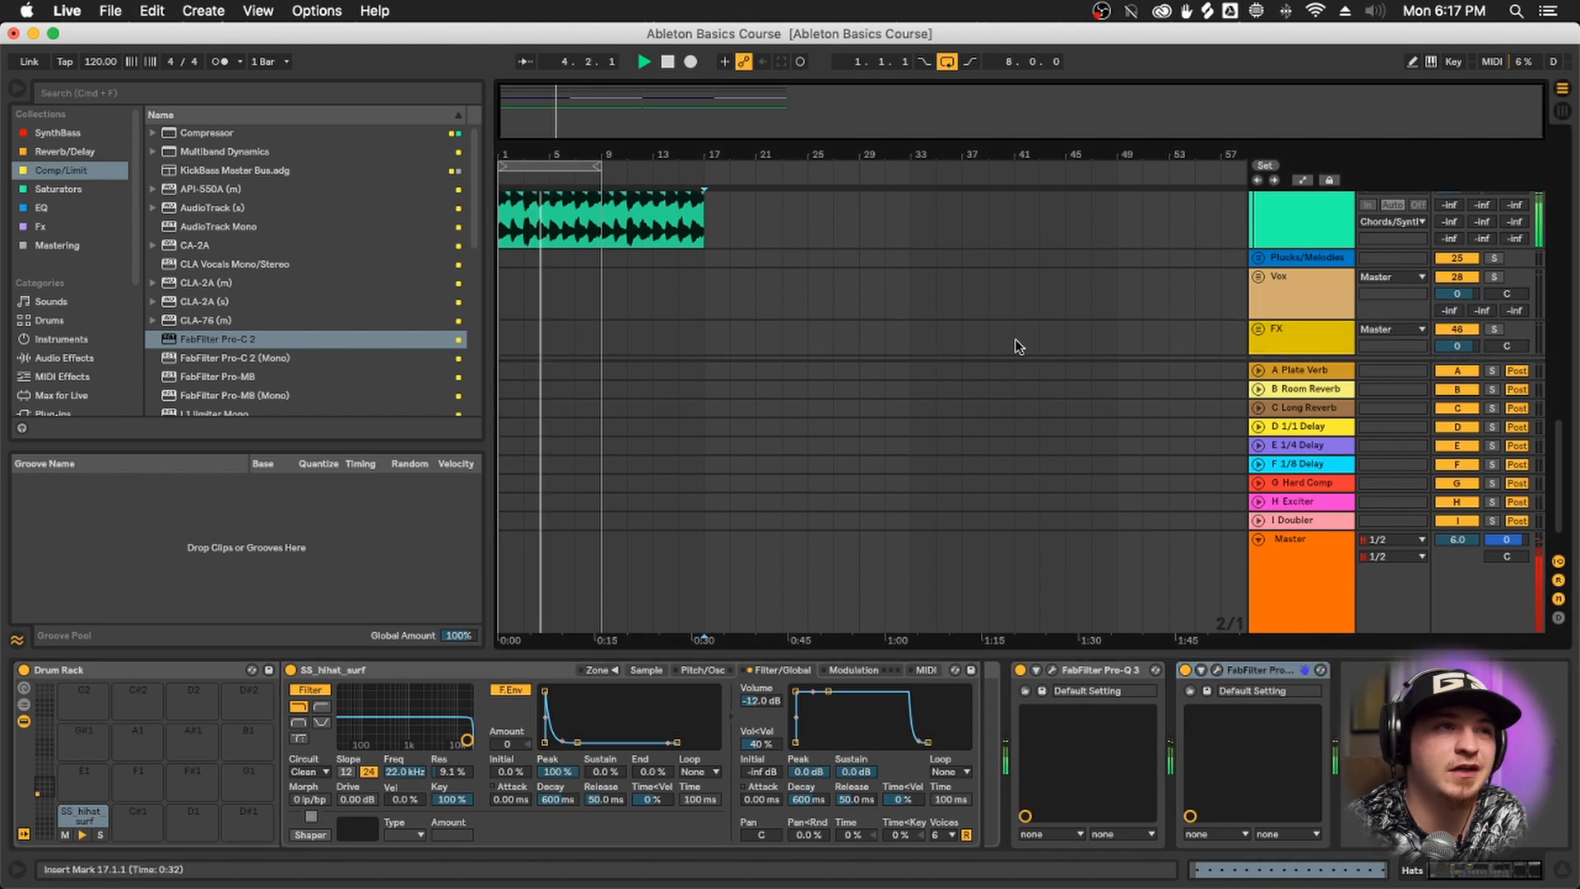
scroll(984, 286, "up", 5)
scroll(984, 285, "down", 3)
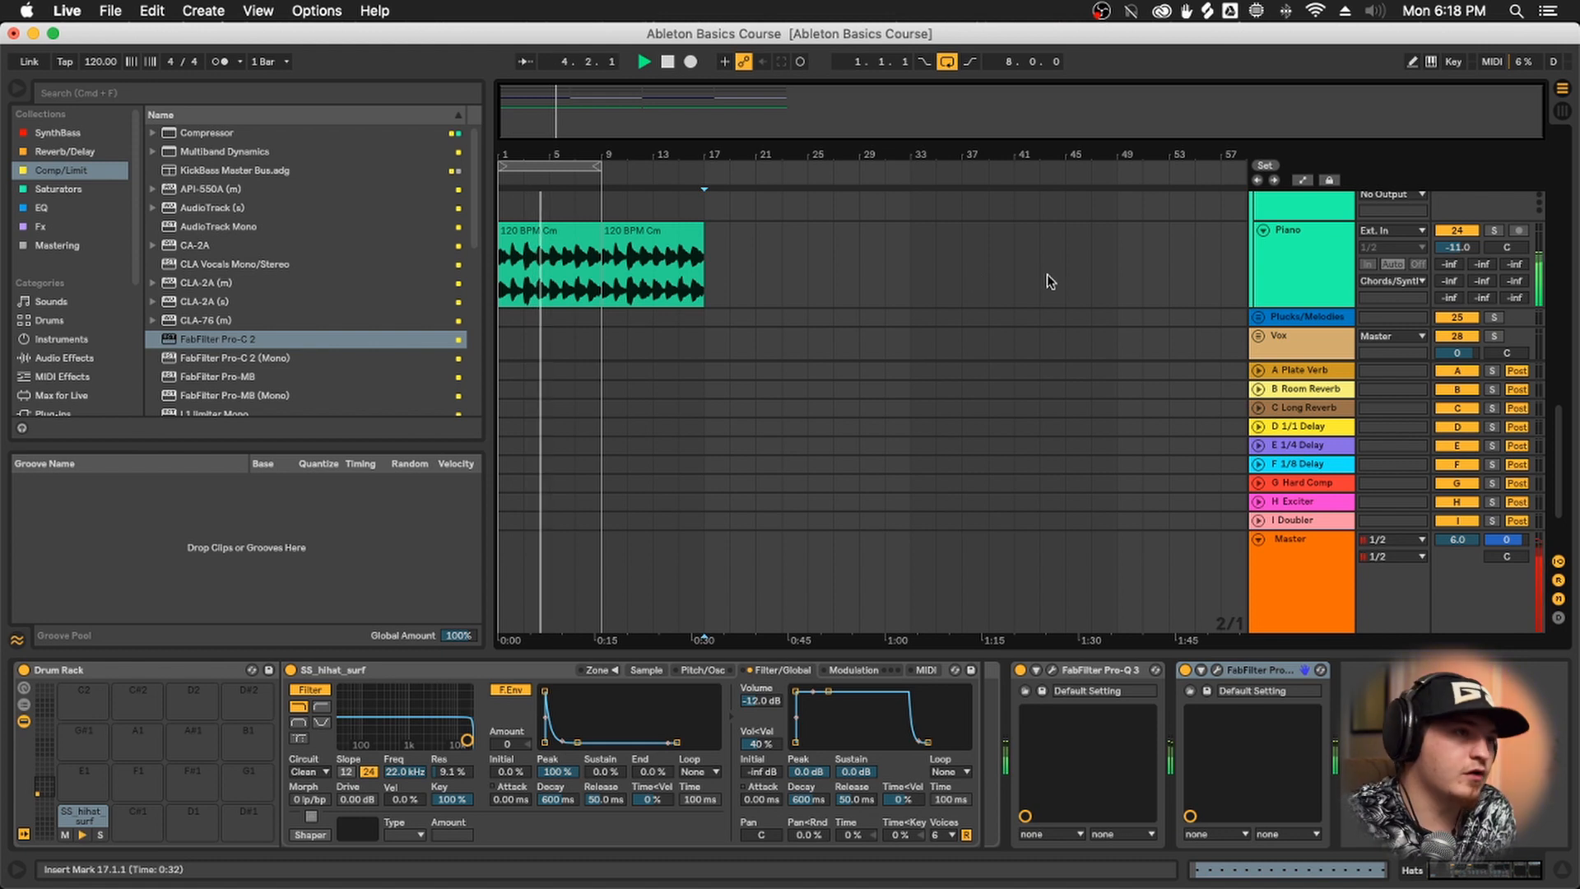
Replace the adjusted Pro-C 2 on the Hats track with a fresh default instance after Pro-Q 3 and bypass it
left_click(1234, 669)
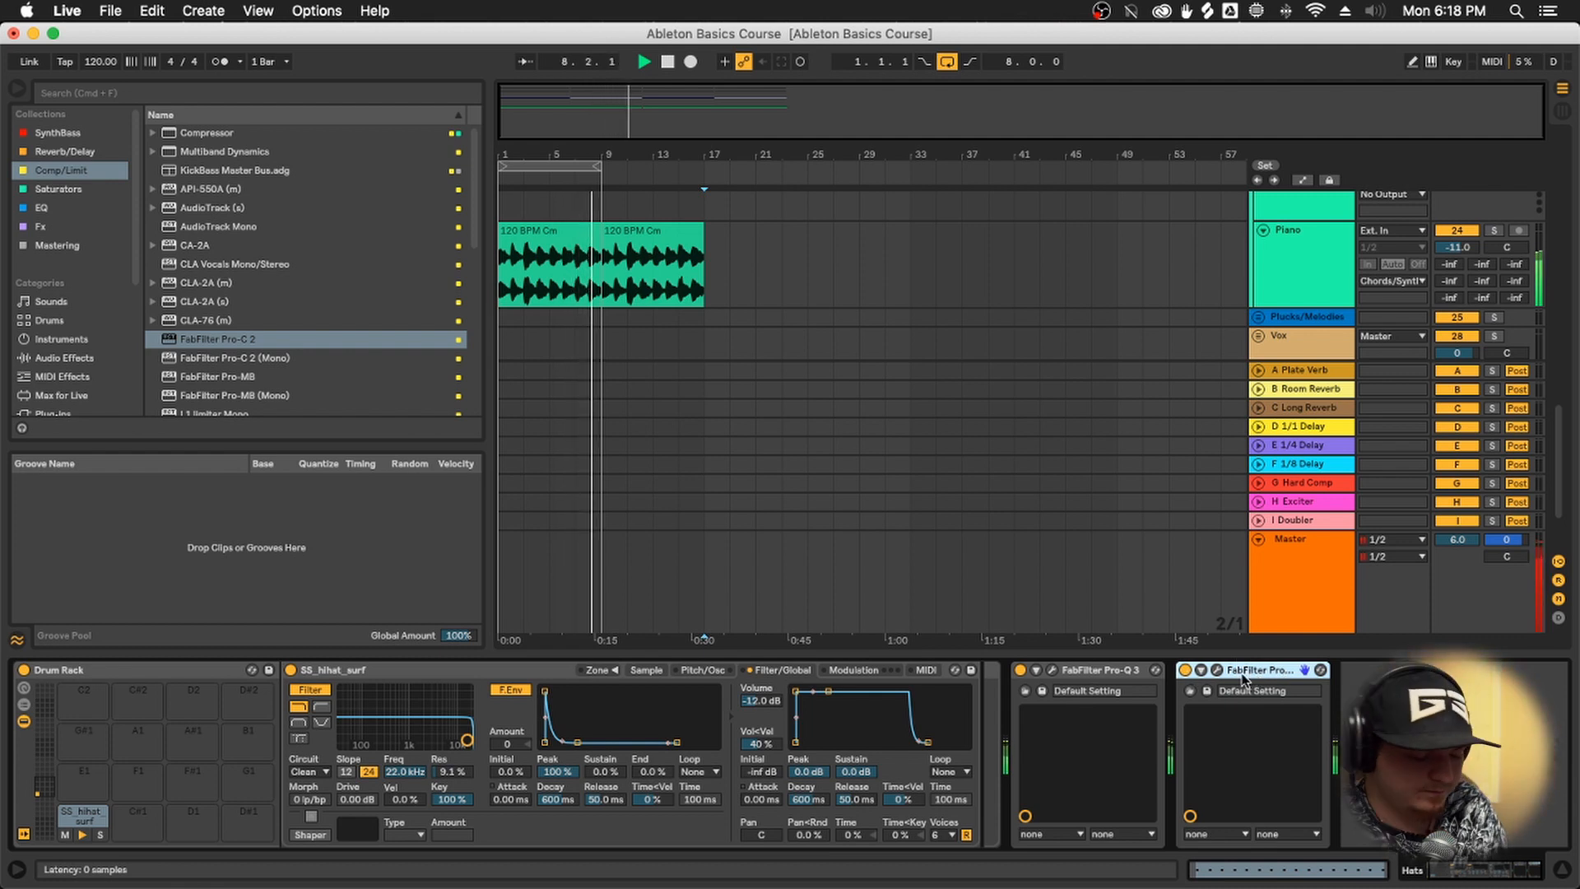
key("Delete")
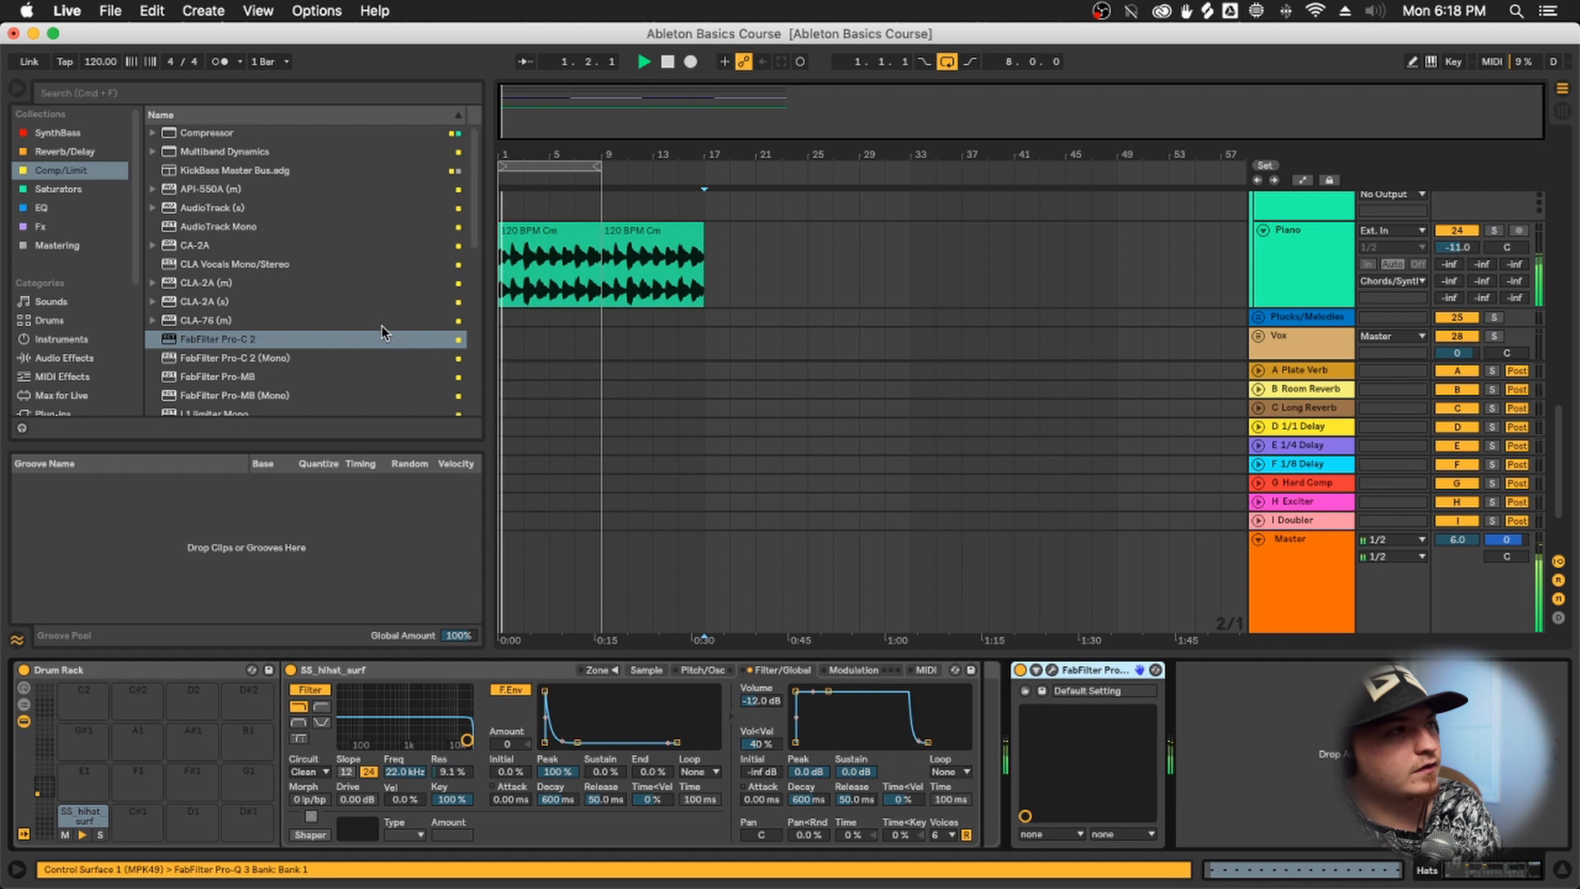
left_click(212, 339)
mouse_move(1167, 671)
left_mouse_down()
mouse_move(1179, 691)
mouse_move(1194, 685)
left_mouse_up()
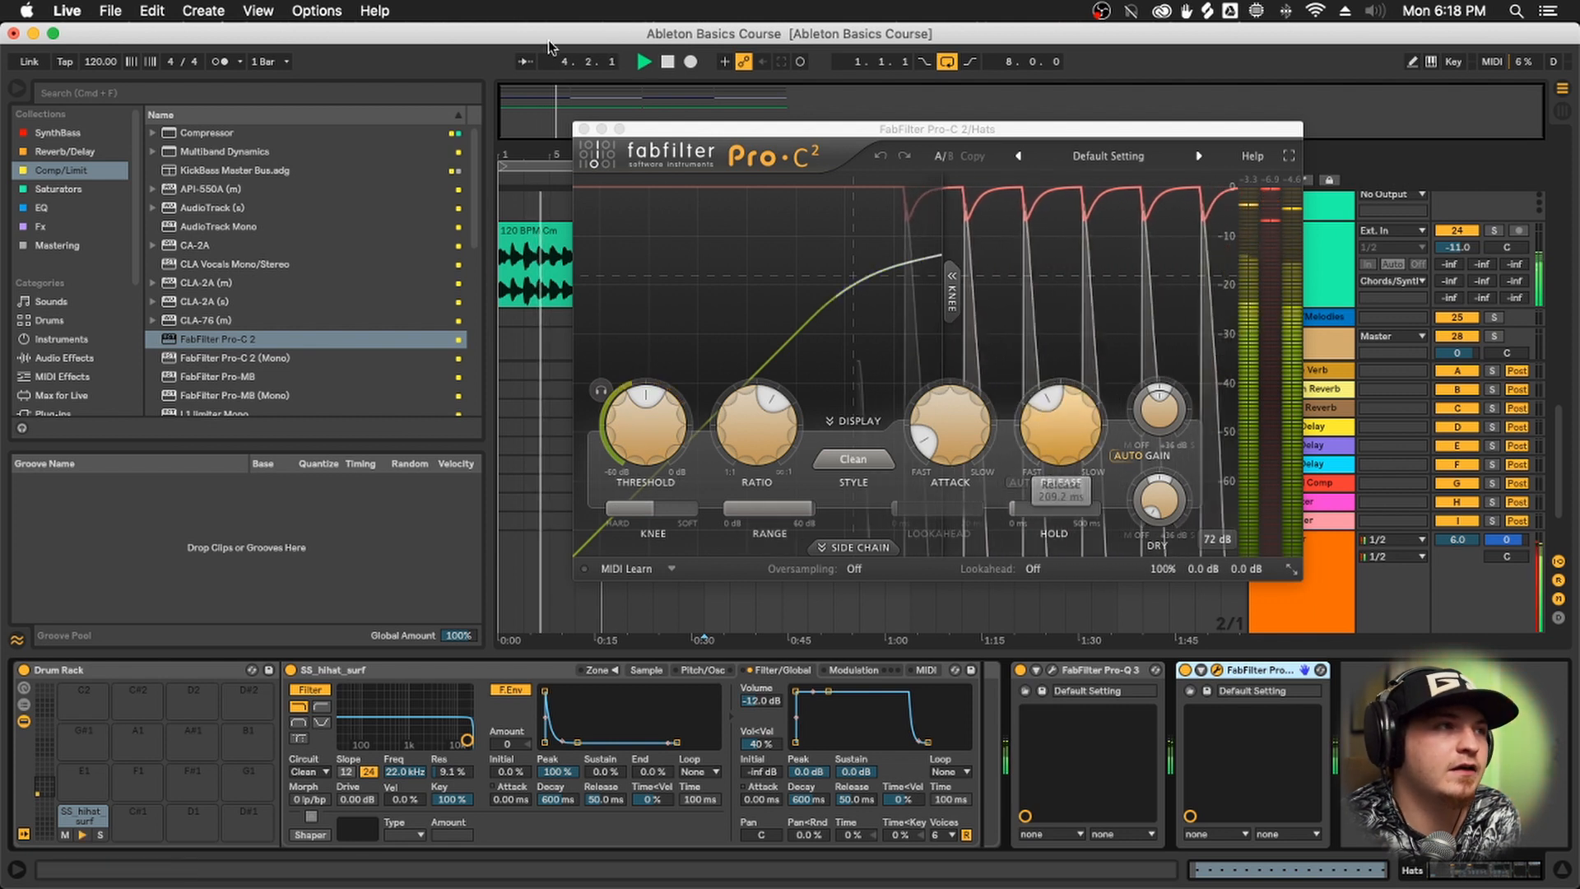
left_click(1185, 670)
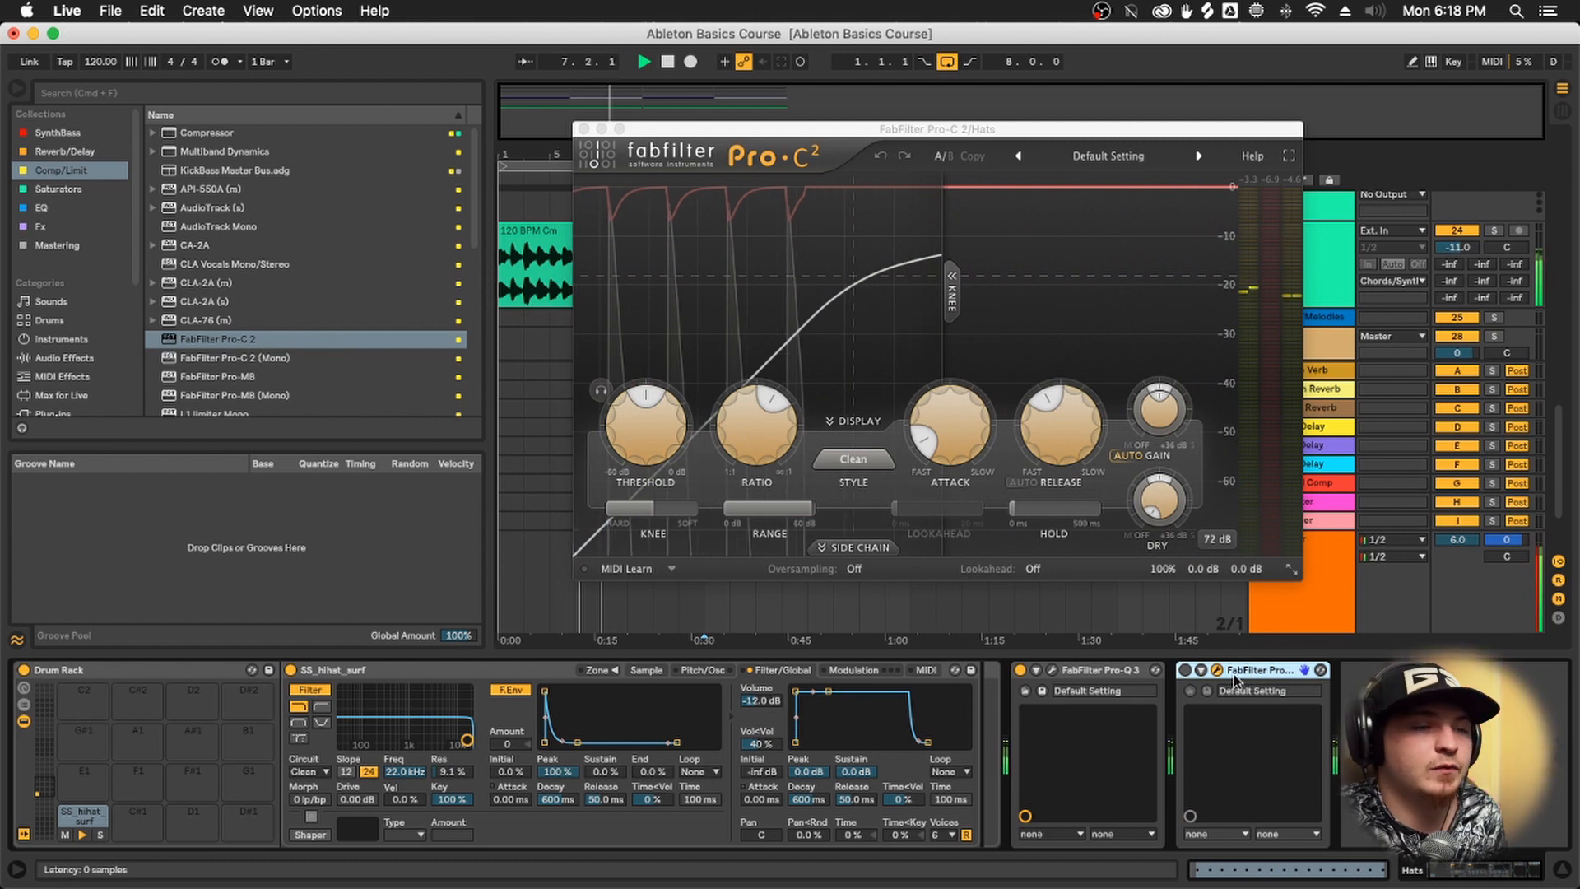
key("super+g")
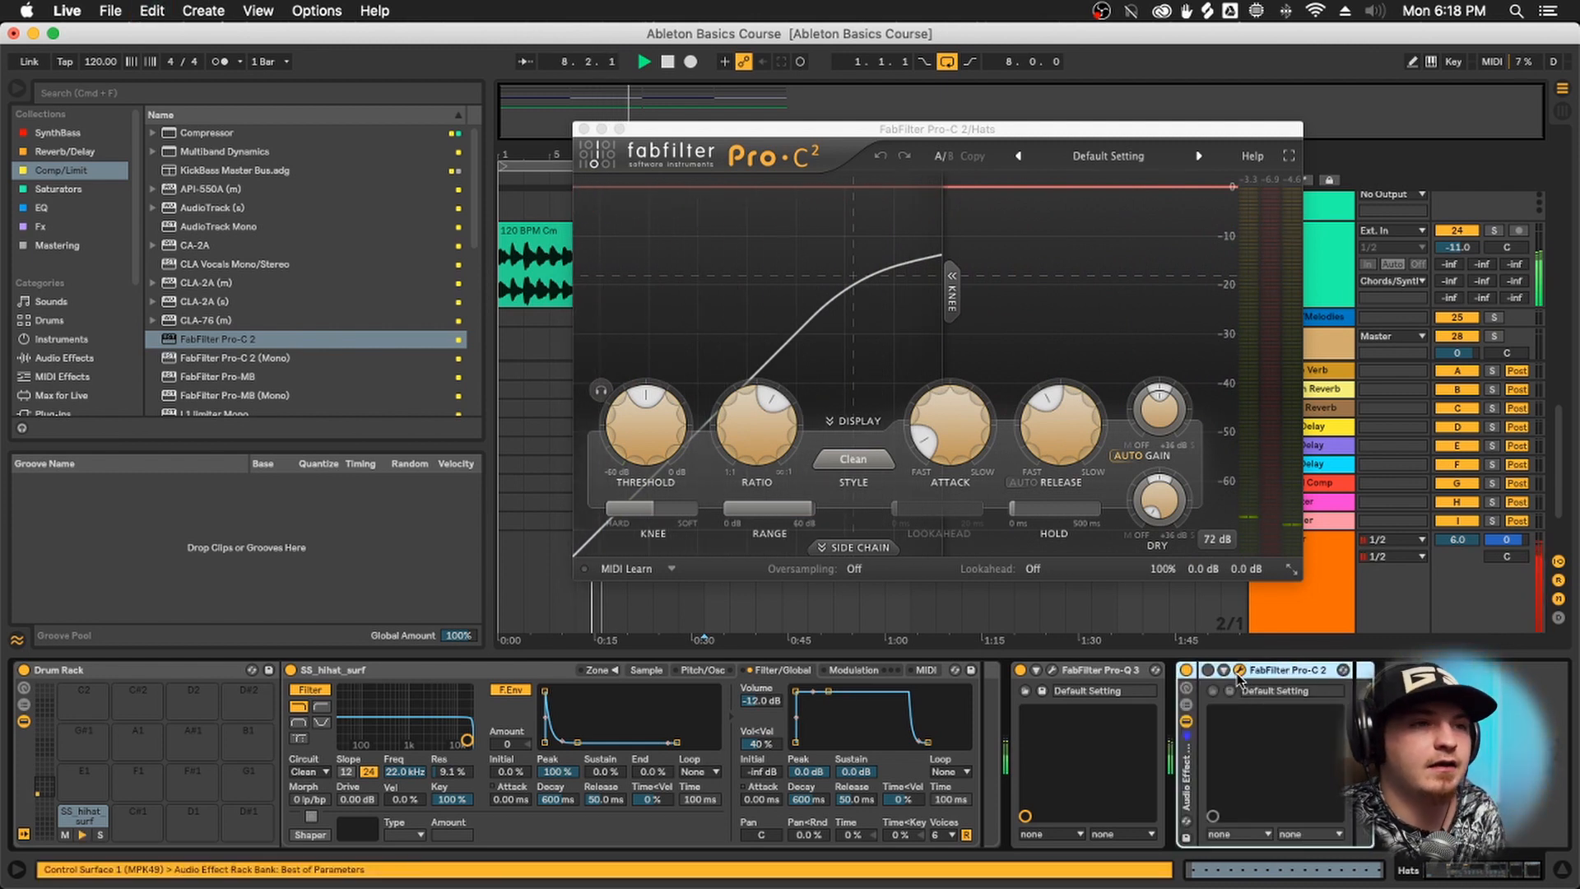
left_click(1185, 705)
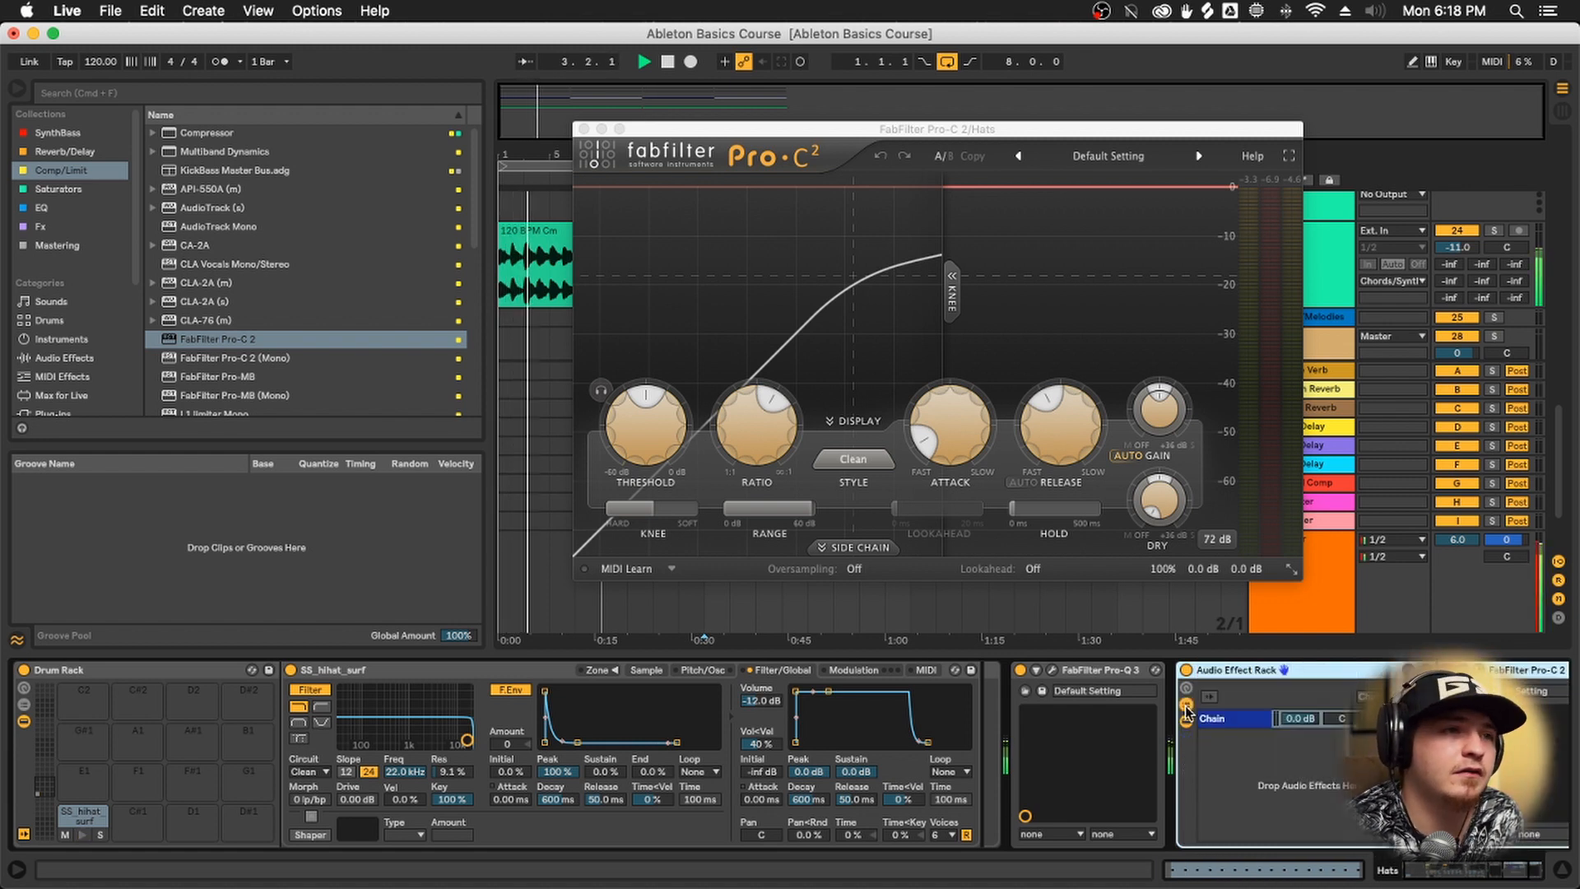
left_click(1033, 715)
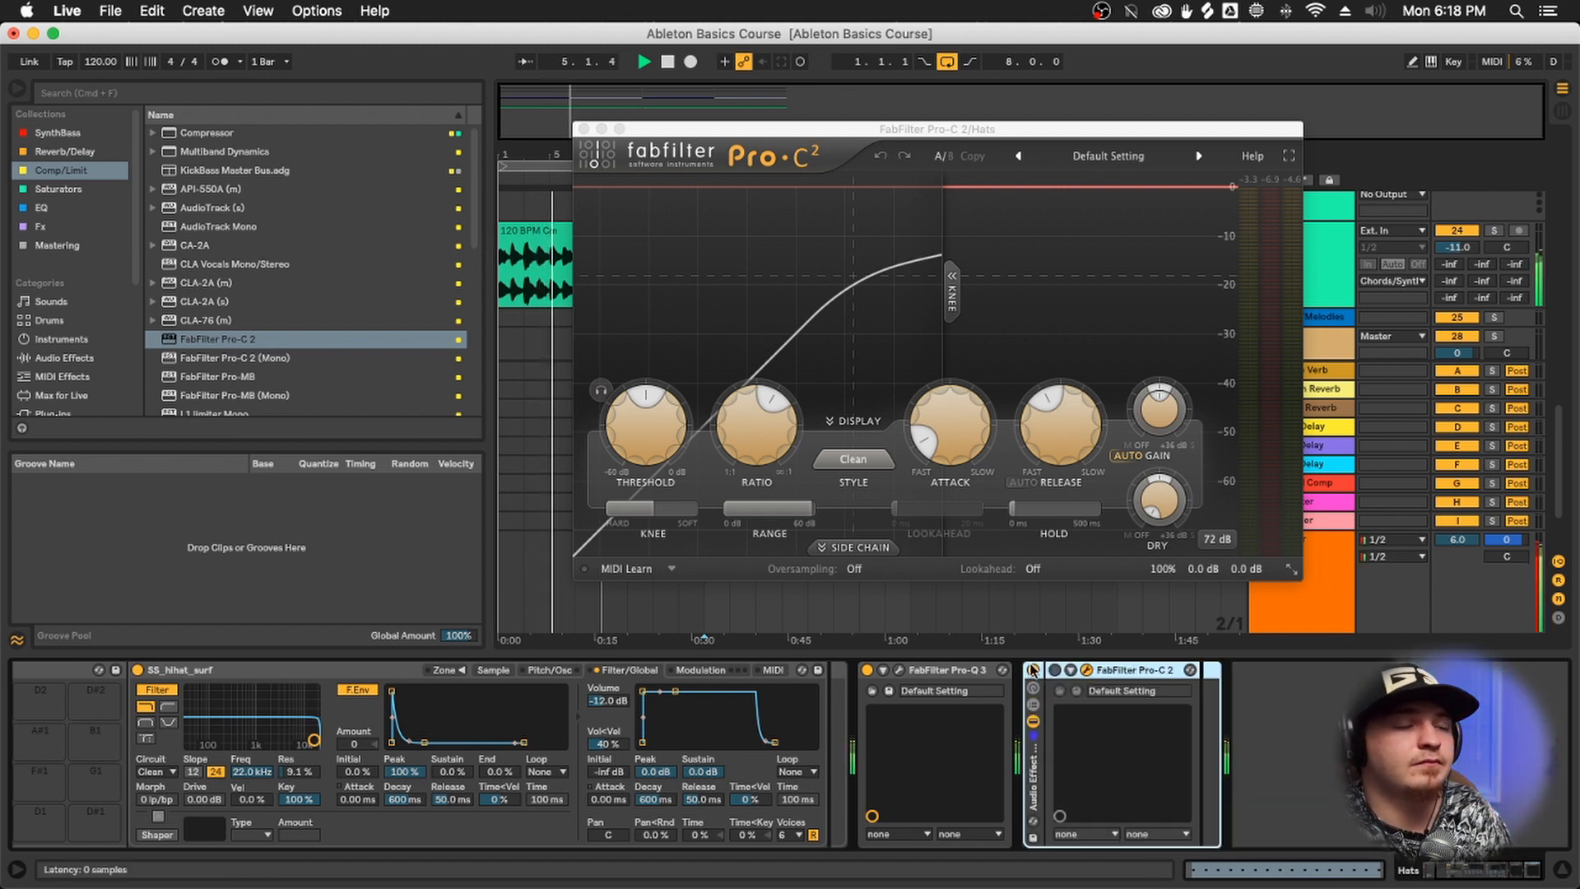
key("Delete")
Add a fresh FabFilter Pro-C 2 after Pro-Q 3 on the Hats track, group it into an Audio Effect Rack and show its chain list
left_click_drag(203, 344, 1155, 726)
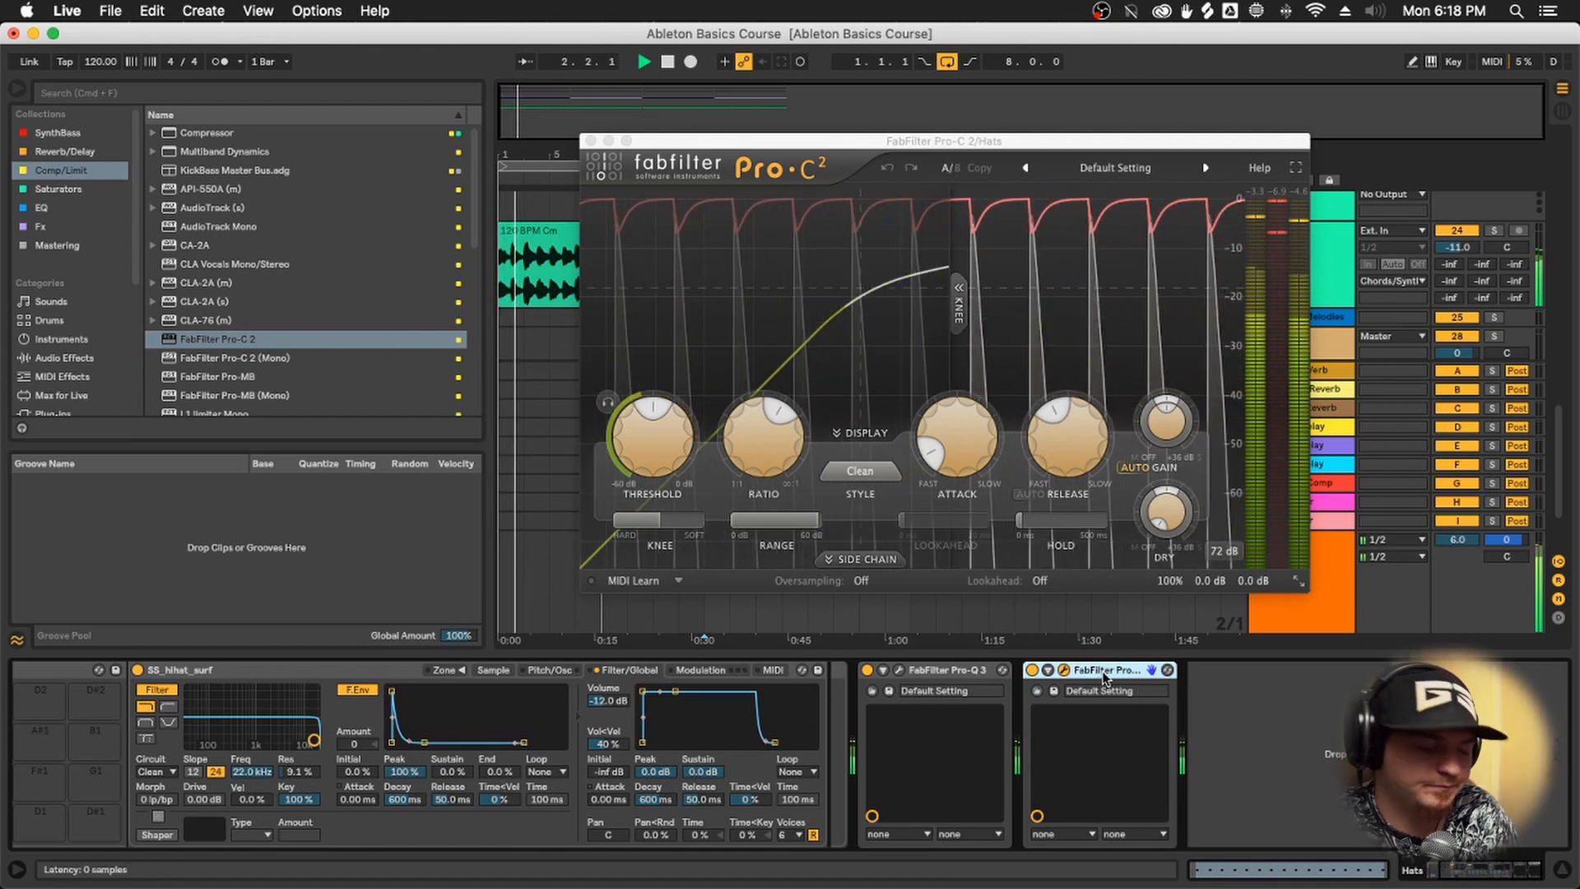
key("super+g")
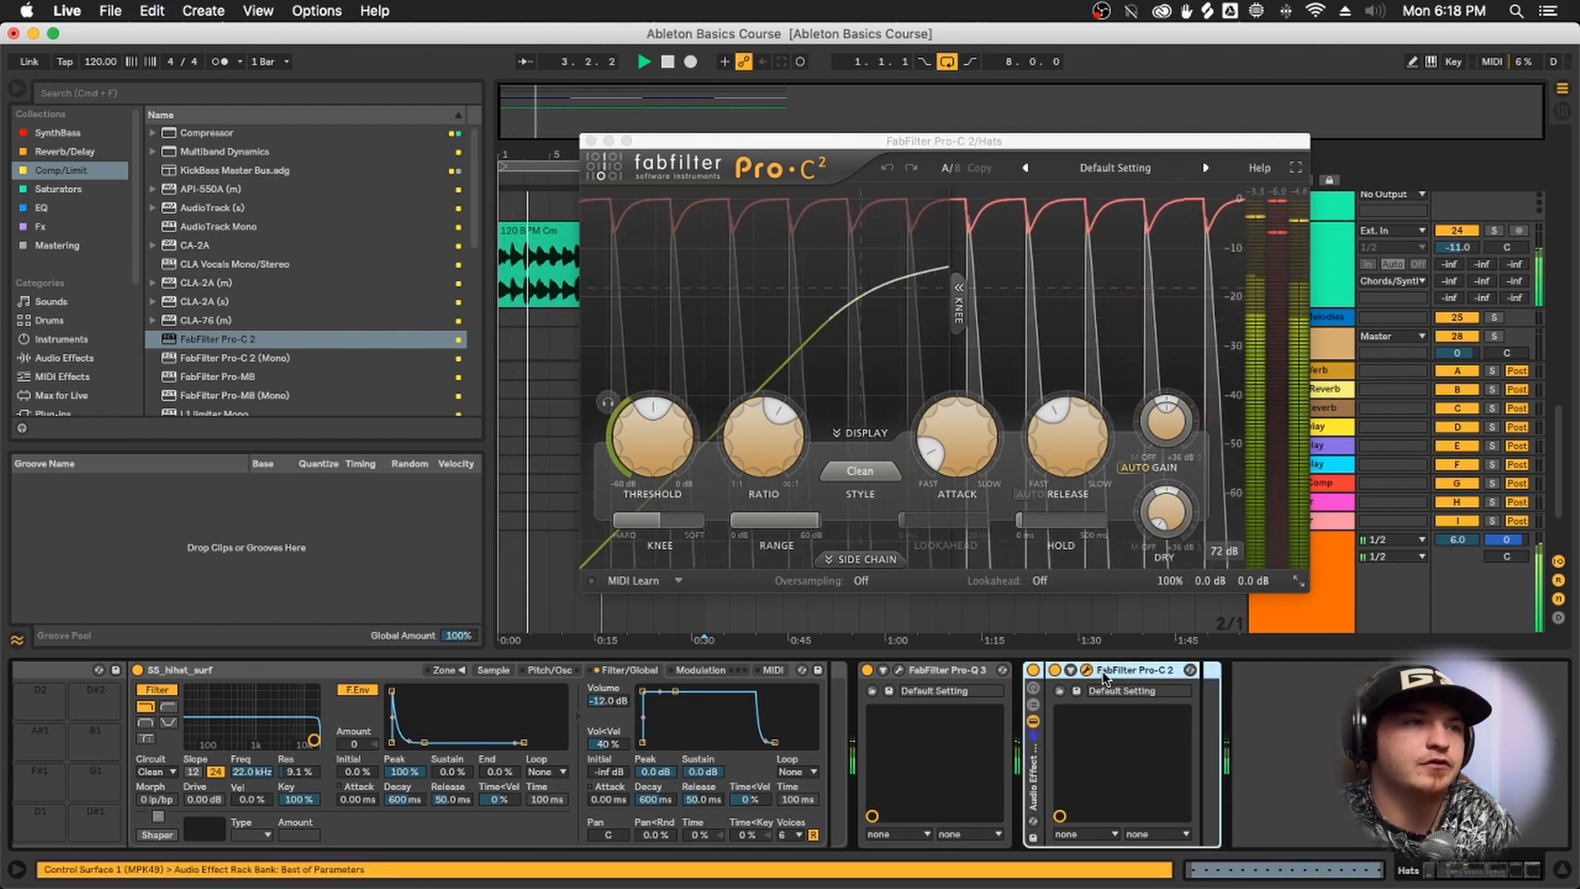
left_click(1034, 705)
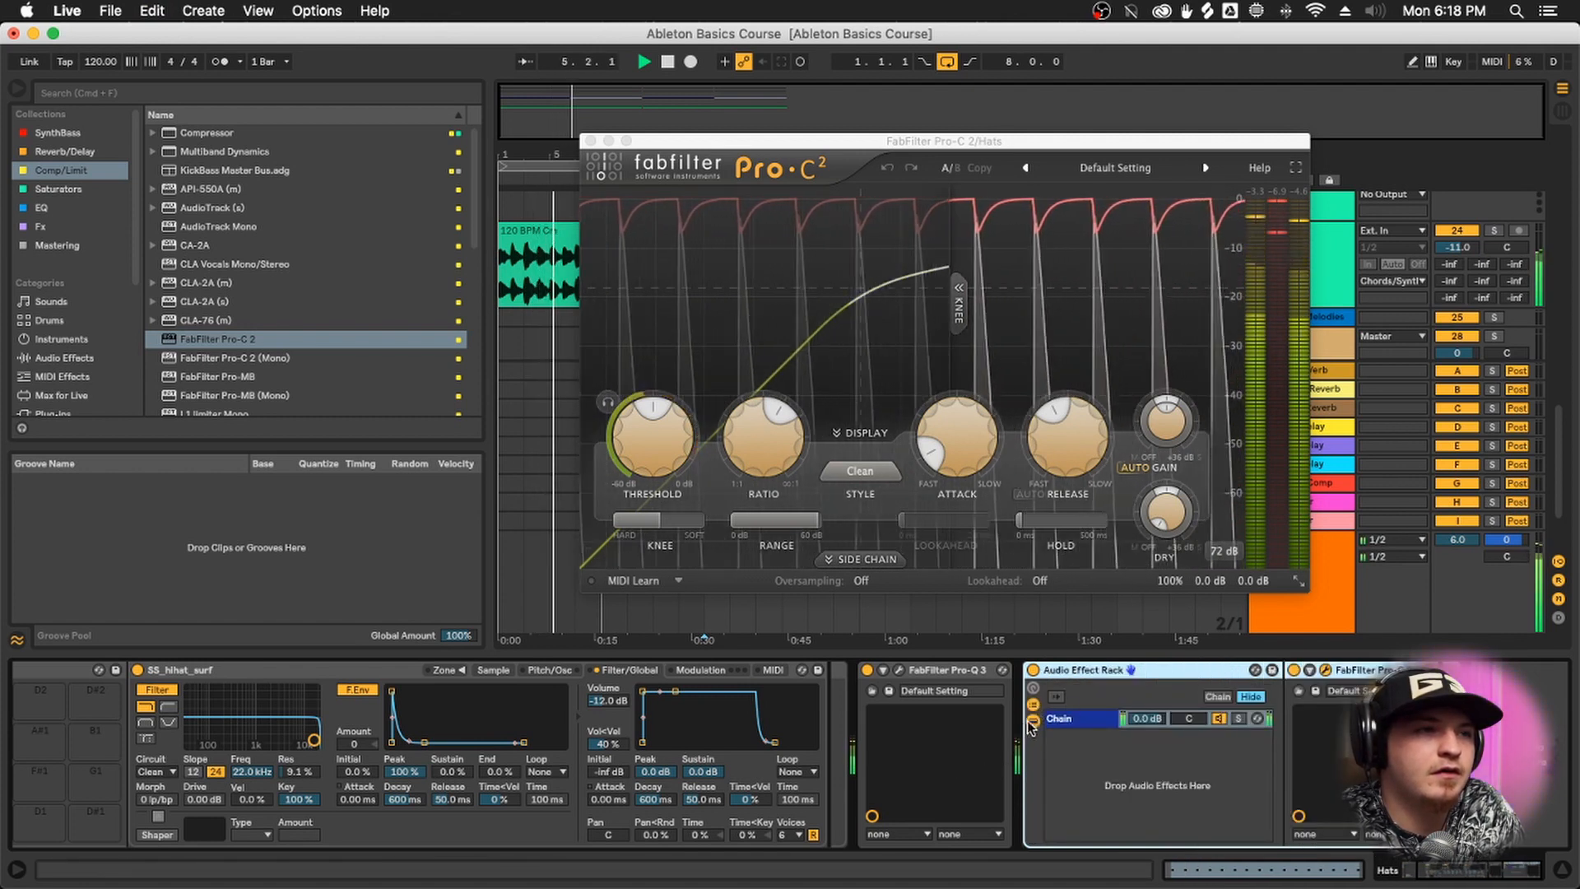
left_click(1034, 707)
left_click(1034, 707)
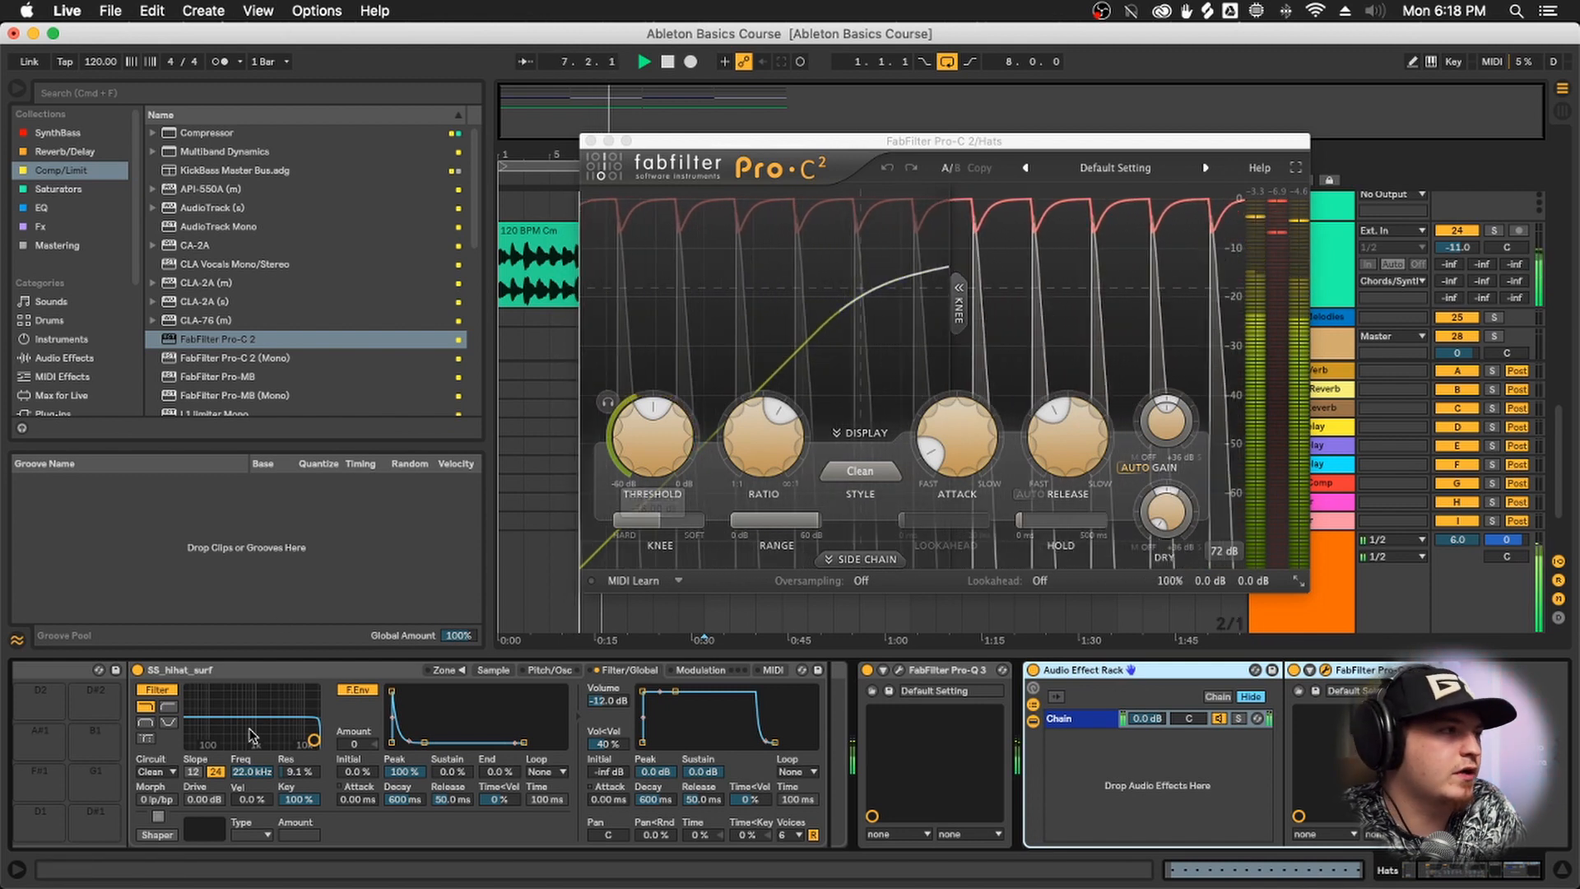
Create a second, empty chain below the Pro-C 2 chain in the Audio Effect Rack
scroll(373, 719, "left", 3)
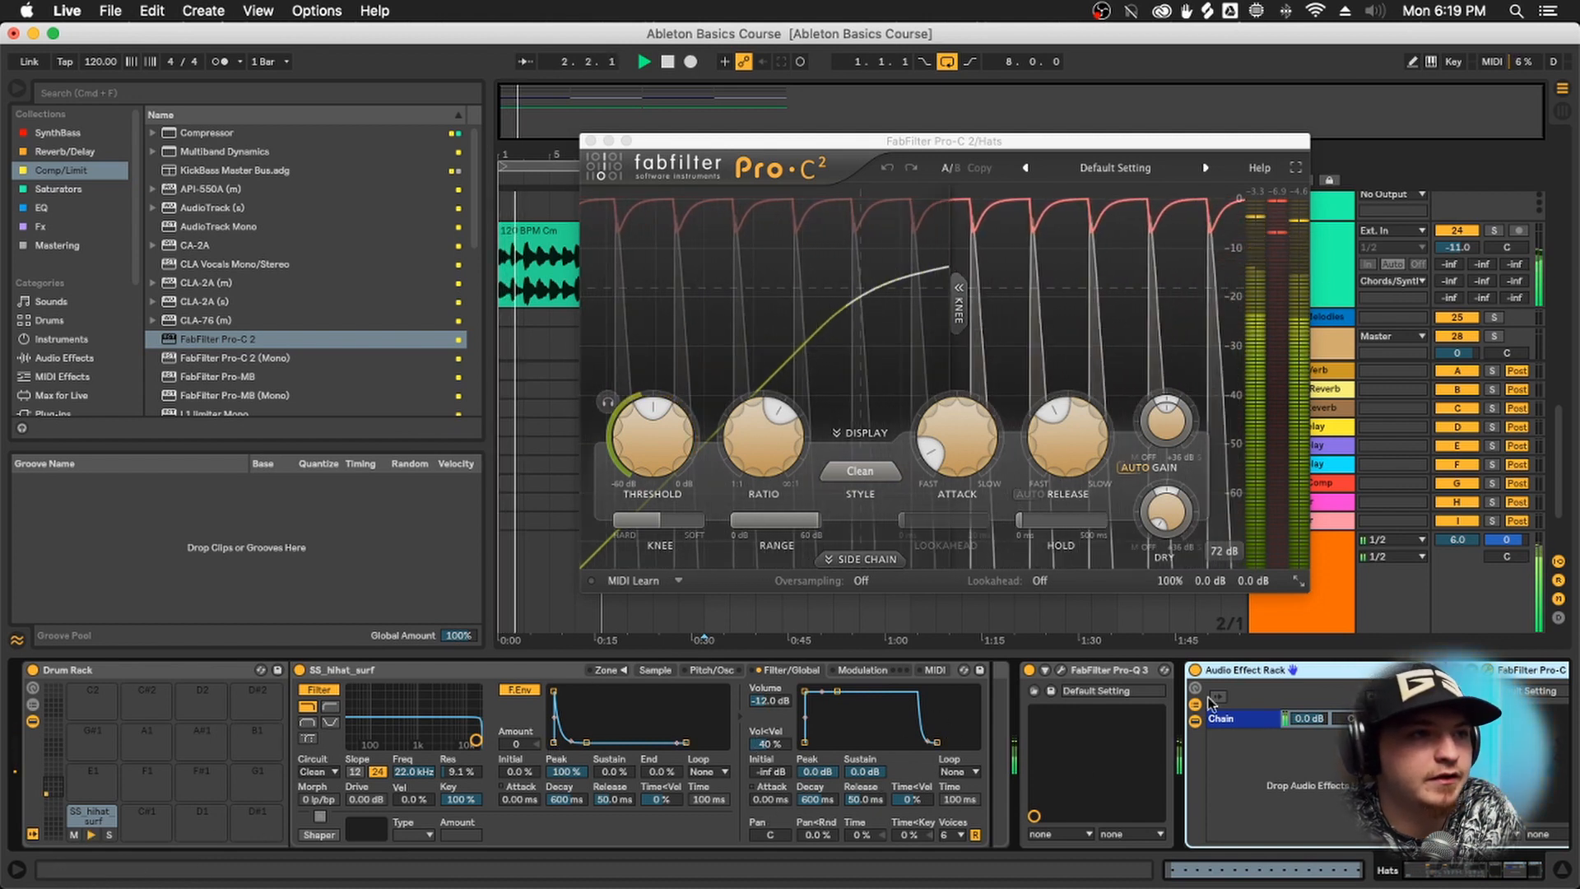
scroll(1090, 681, "right", 3)
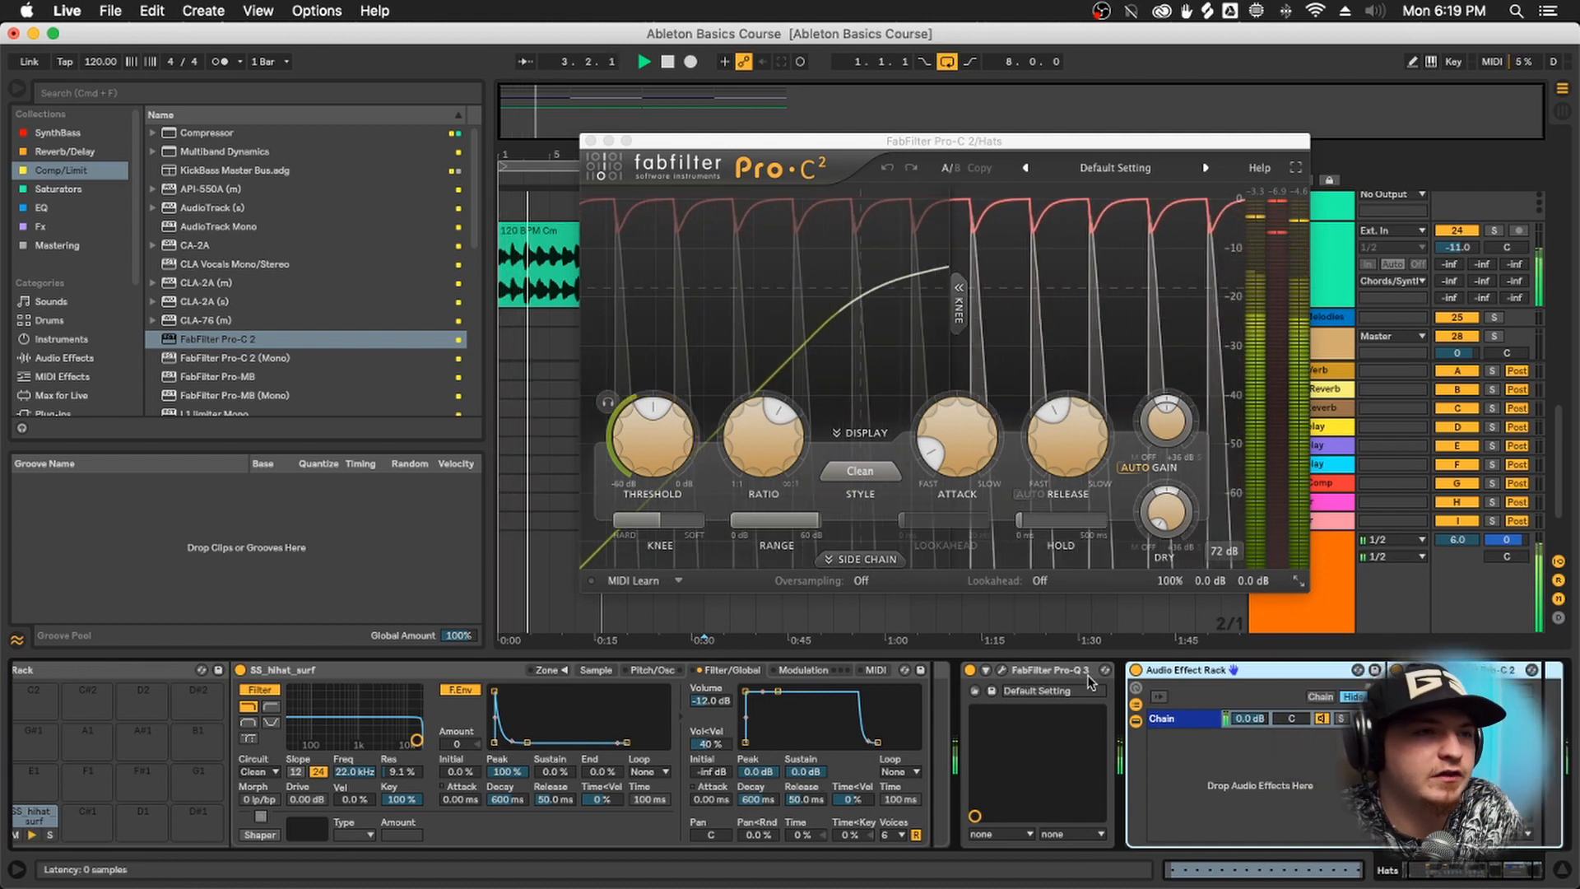
left_click(1332, 700)
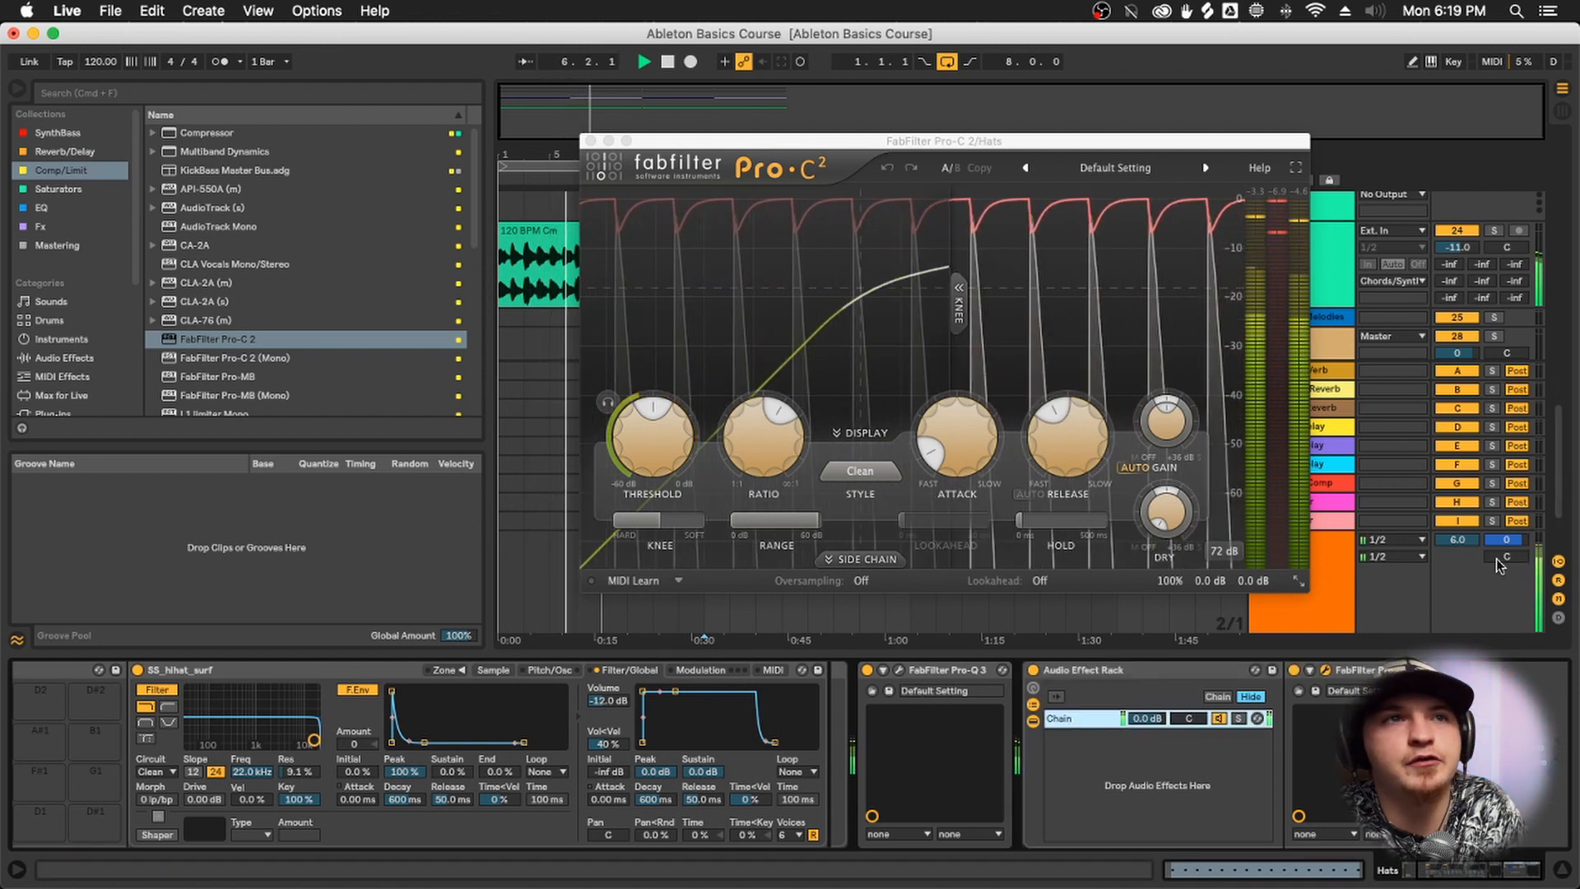
scroll(1141, 735, "left", 2)
scroll(1141, 735, "right", 2)
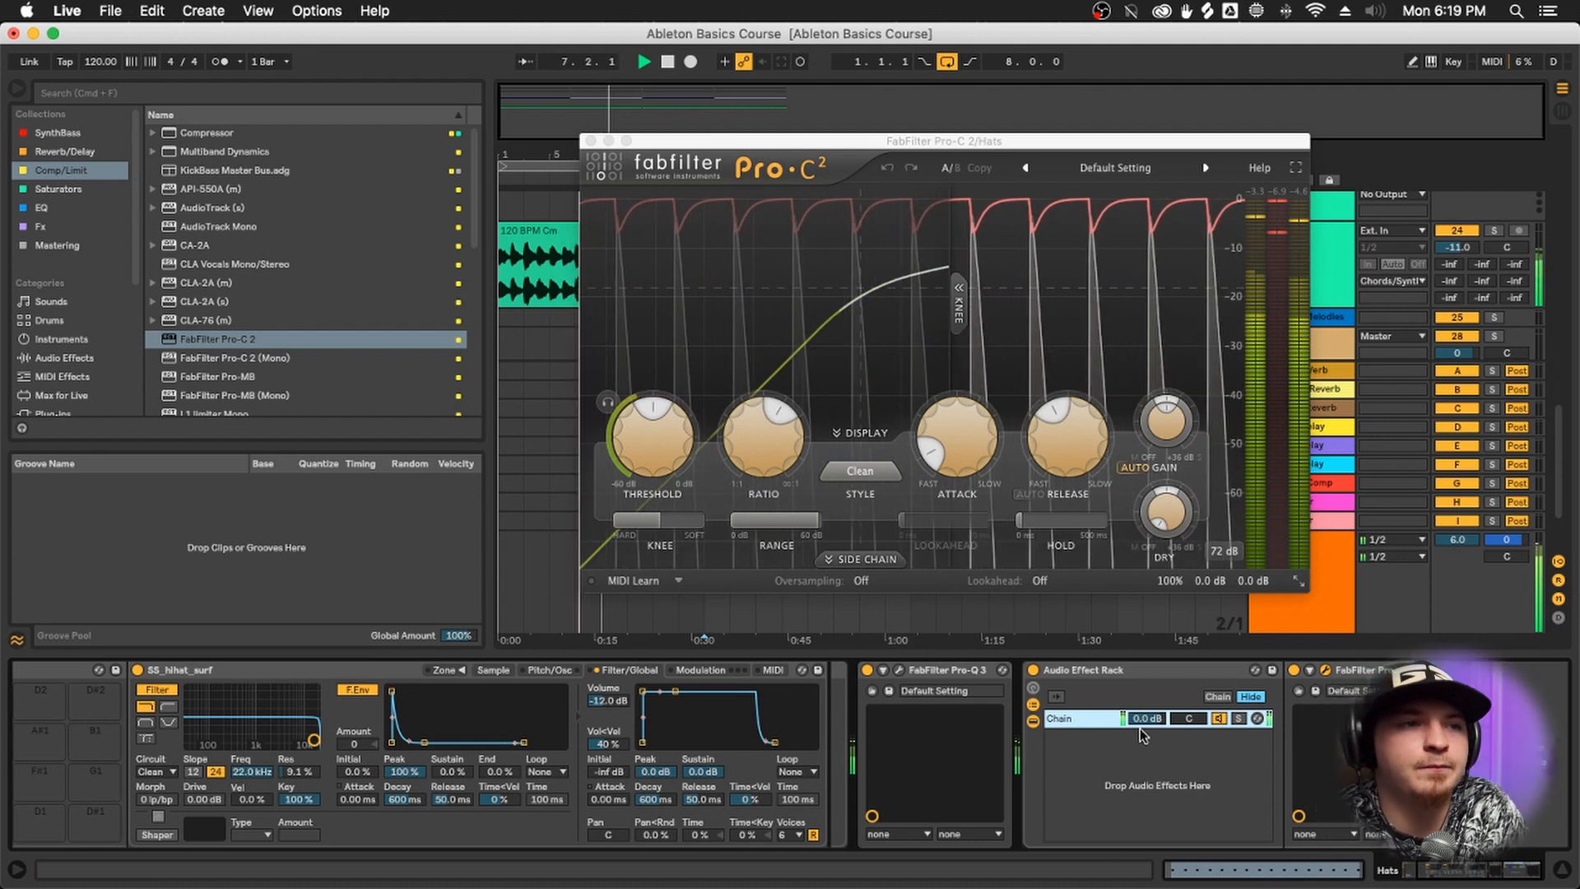
right_click(1099, 757)
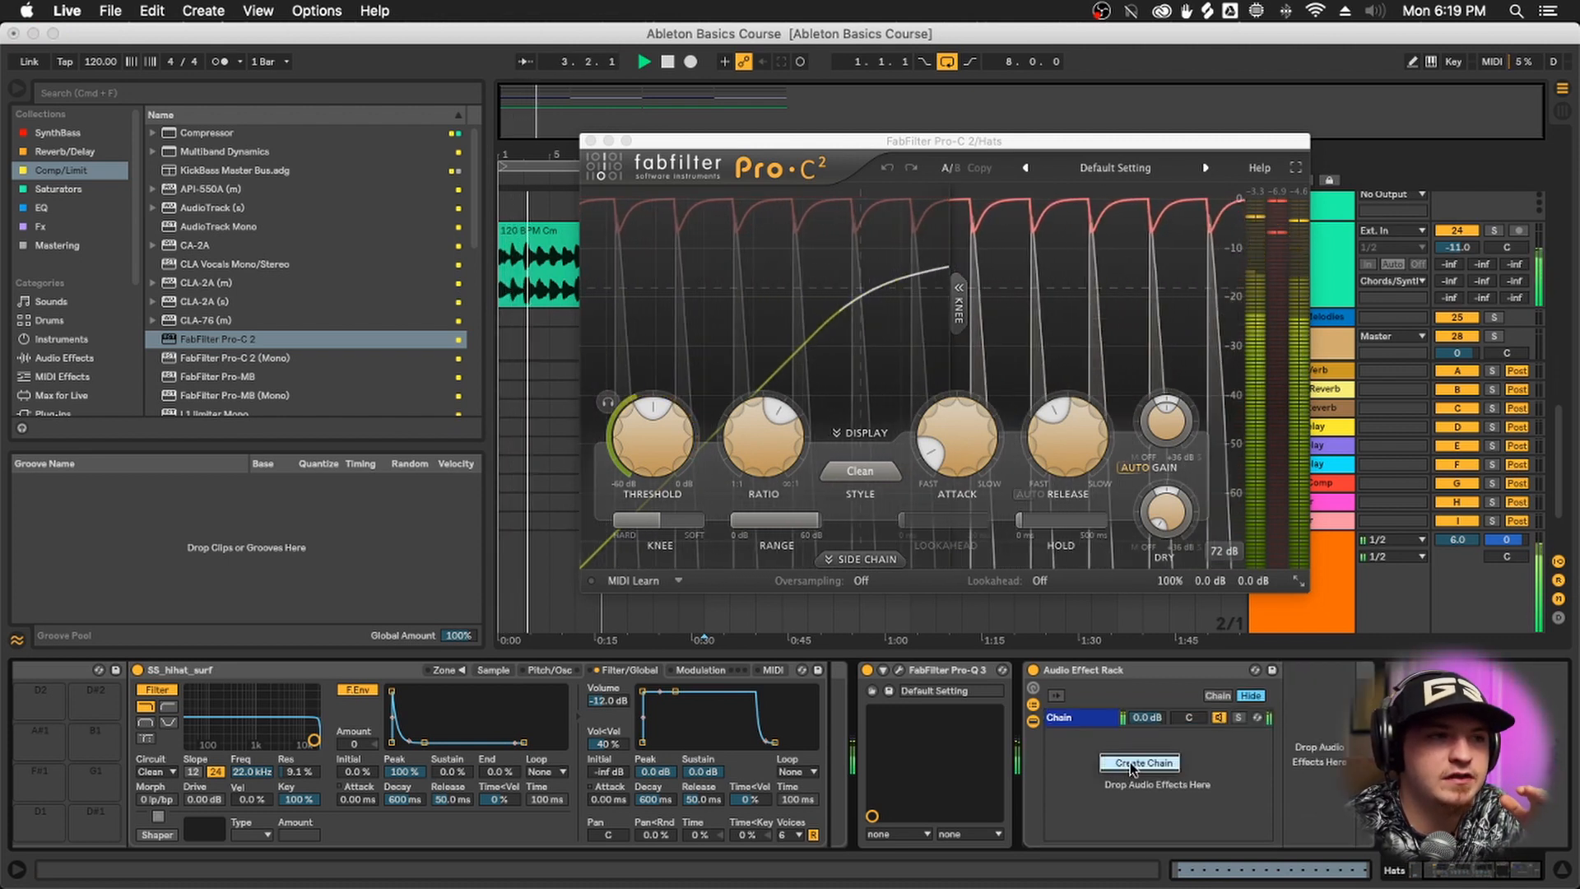
left_click(1132, 764)
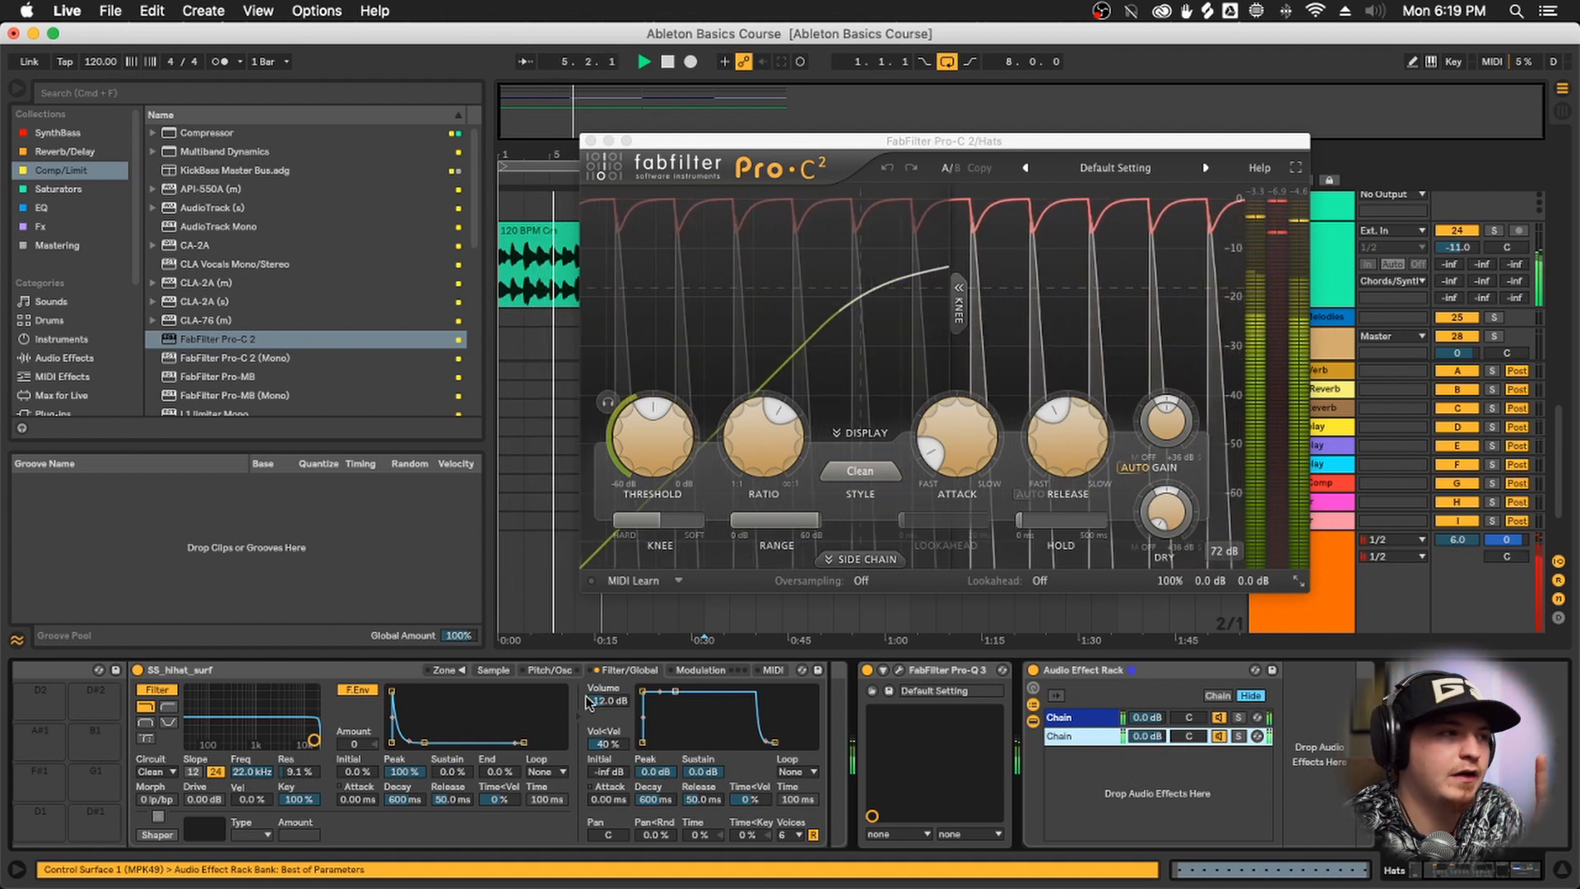
Examine the signal path from the hi-hat sampler through Pro-Q 3 into the rack and compare the empty chain with the Pro-C 2 chain
scroll(162, 724, "left", 4)
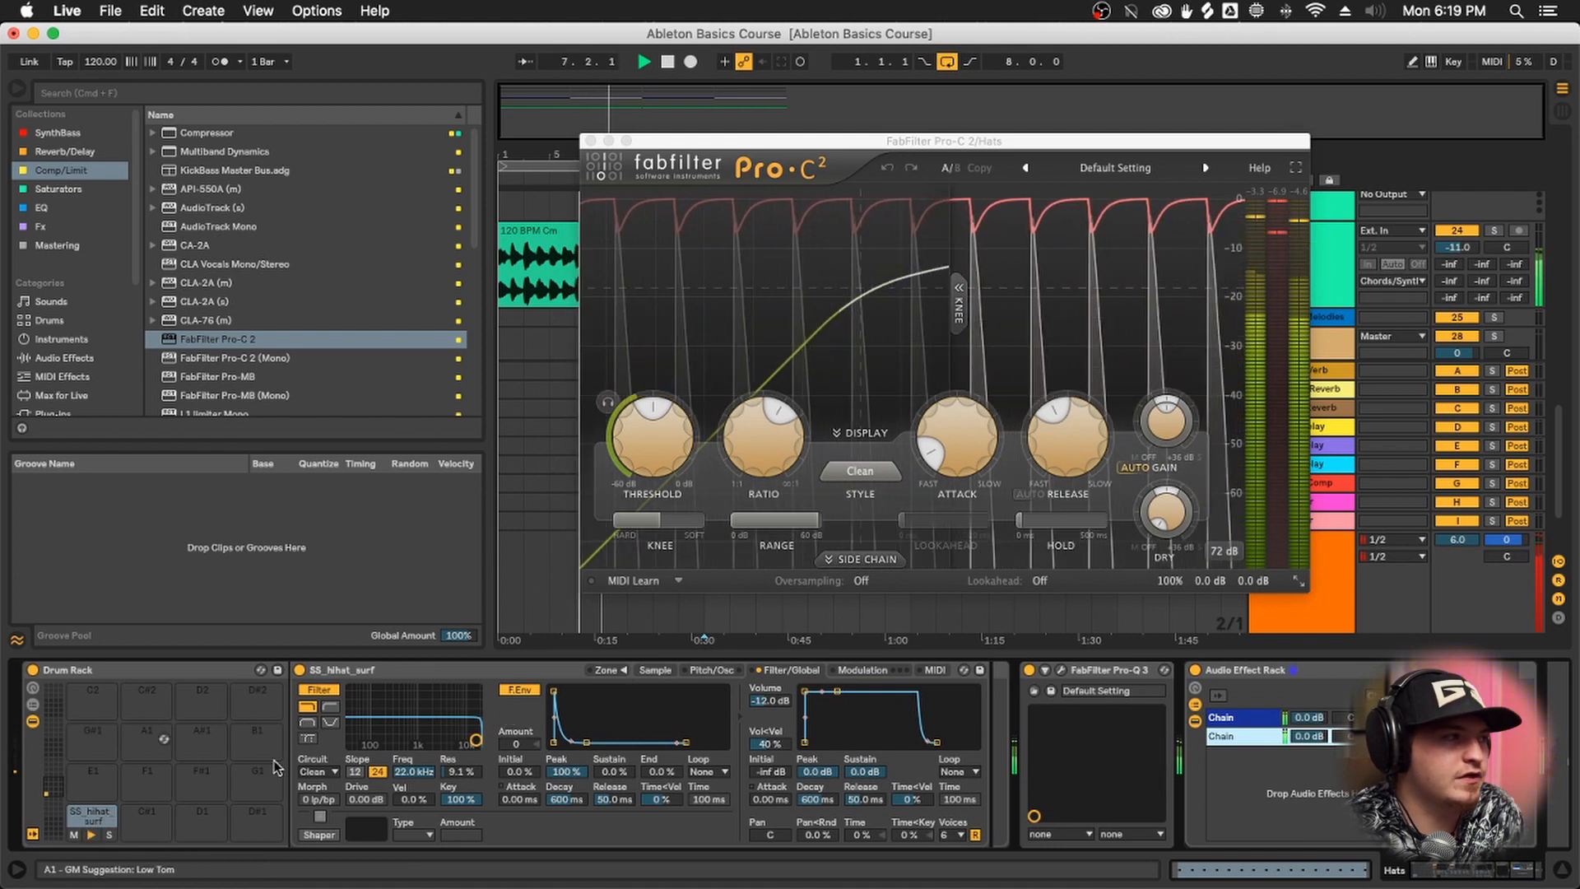
scroll(829, 788, "right", 3)
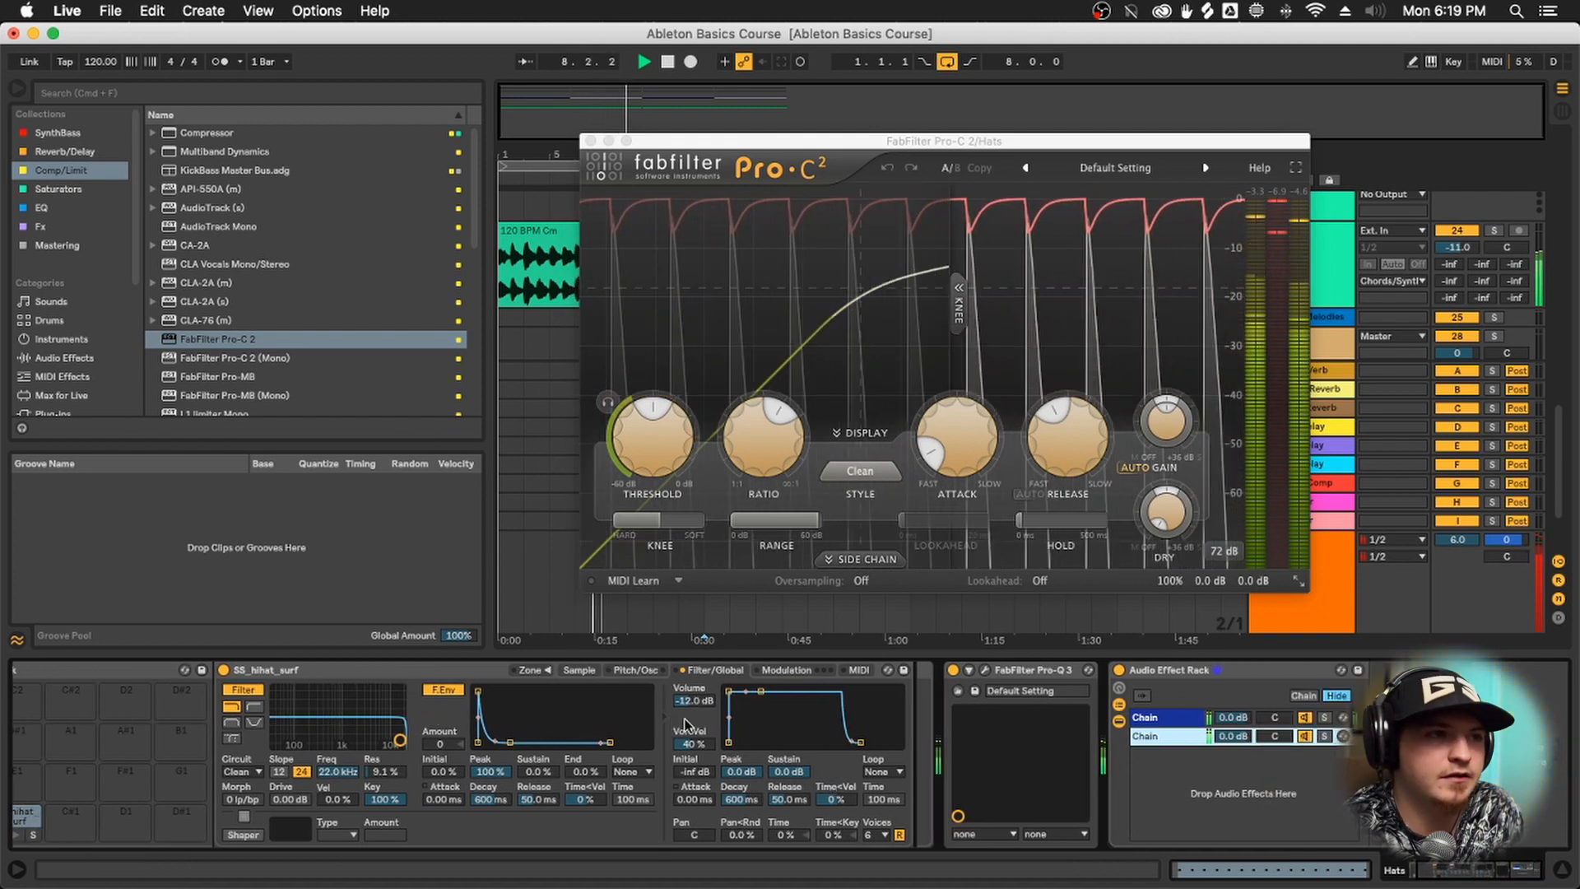
left_click(1134, 735)
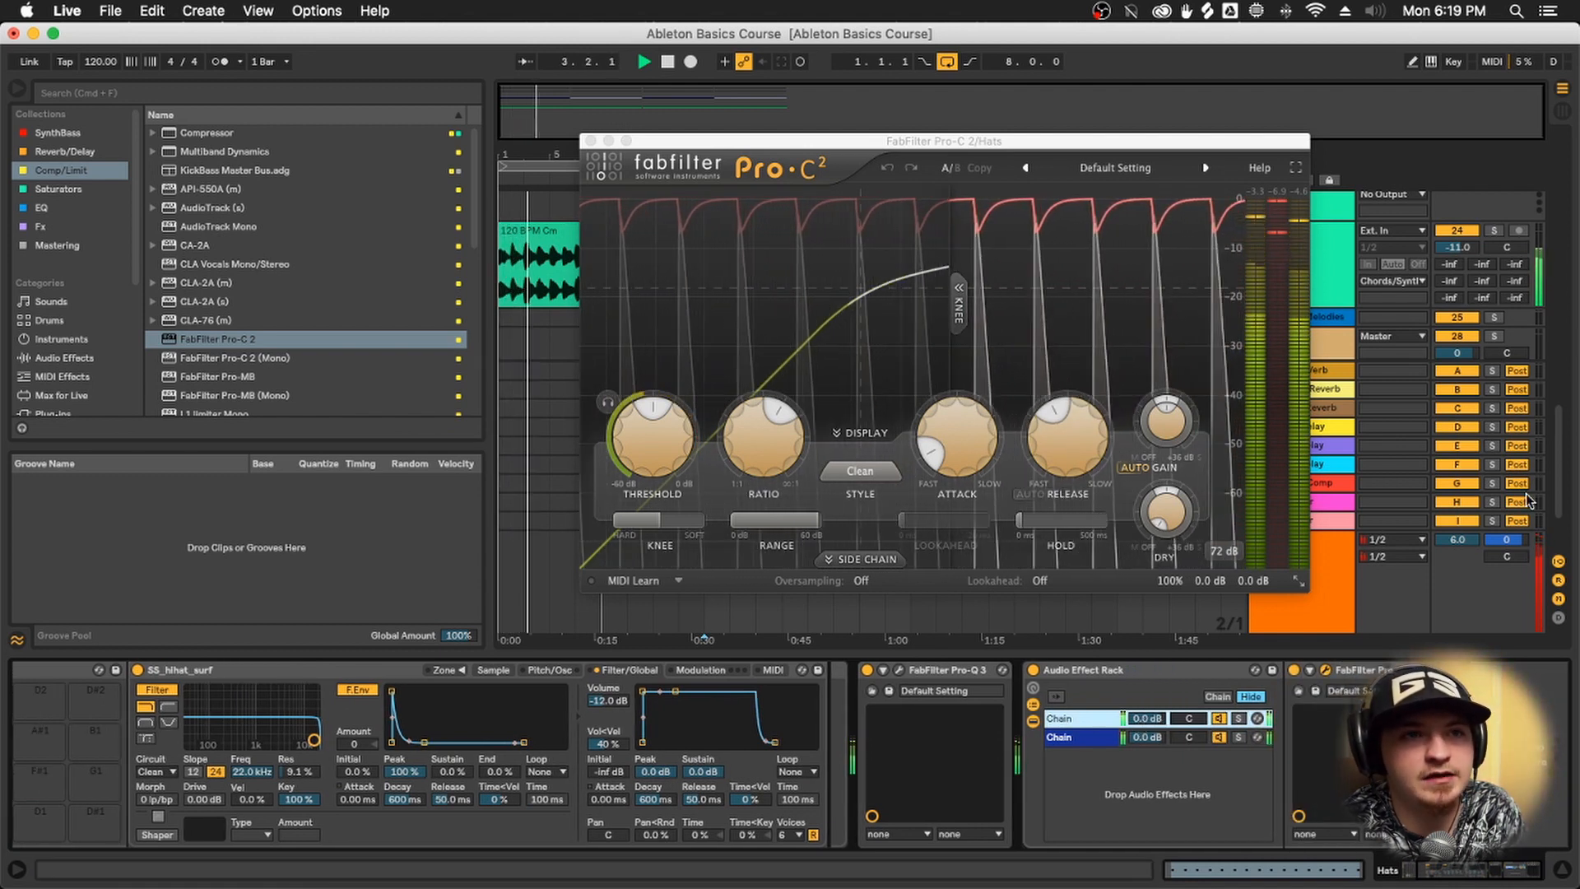
scroll(247, 733, "left", 4)
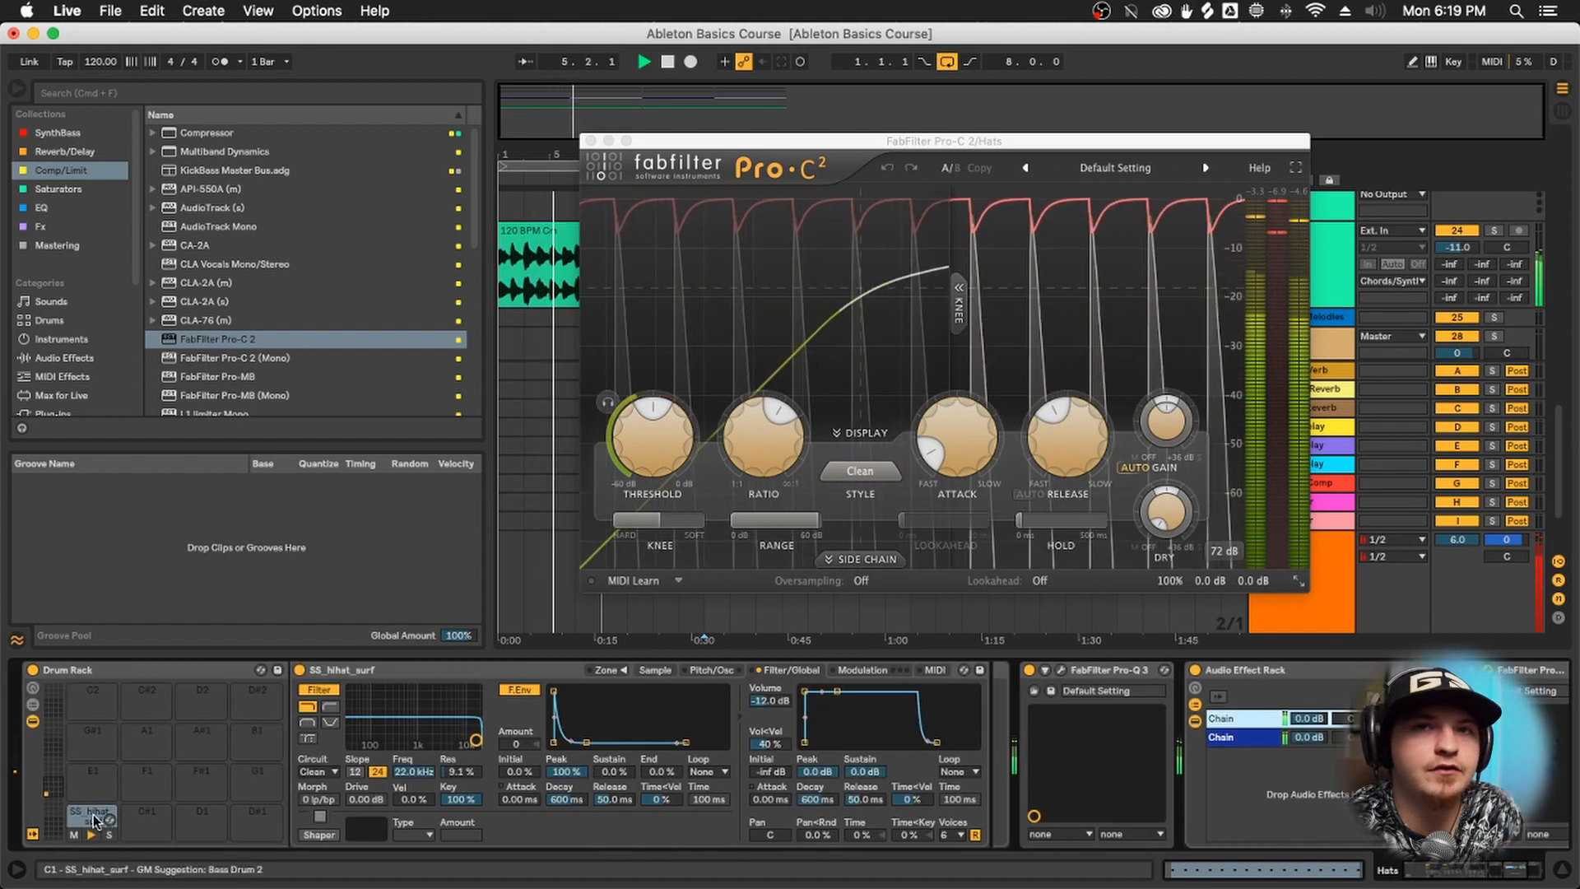
scroll(998, 714, "right", 4)
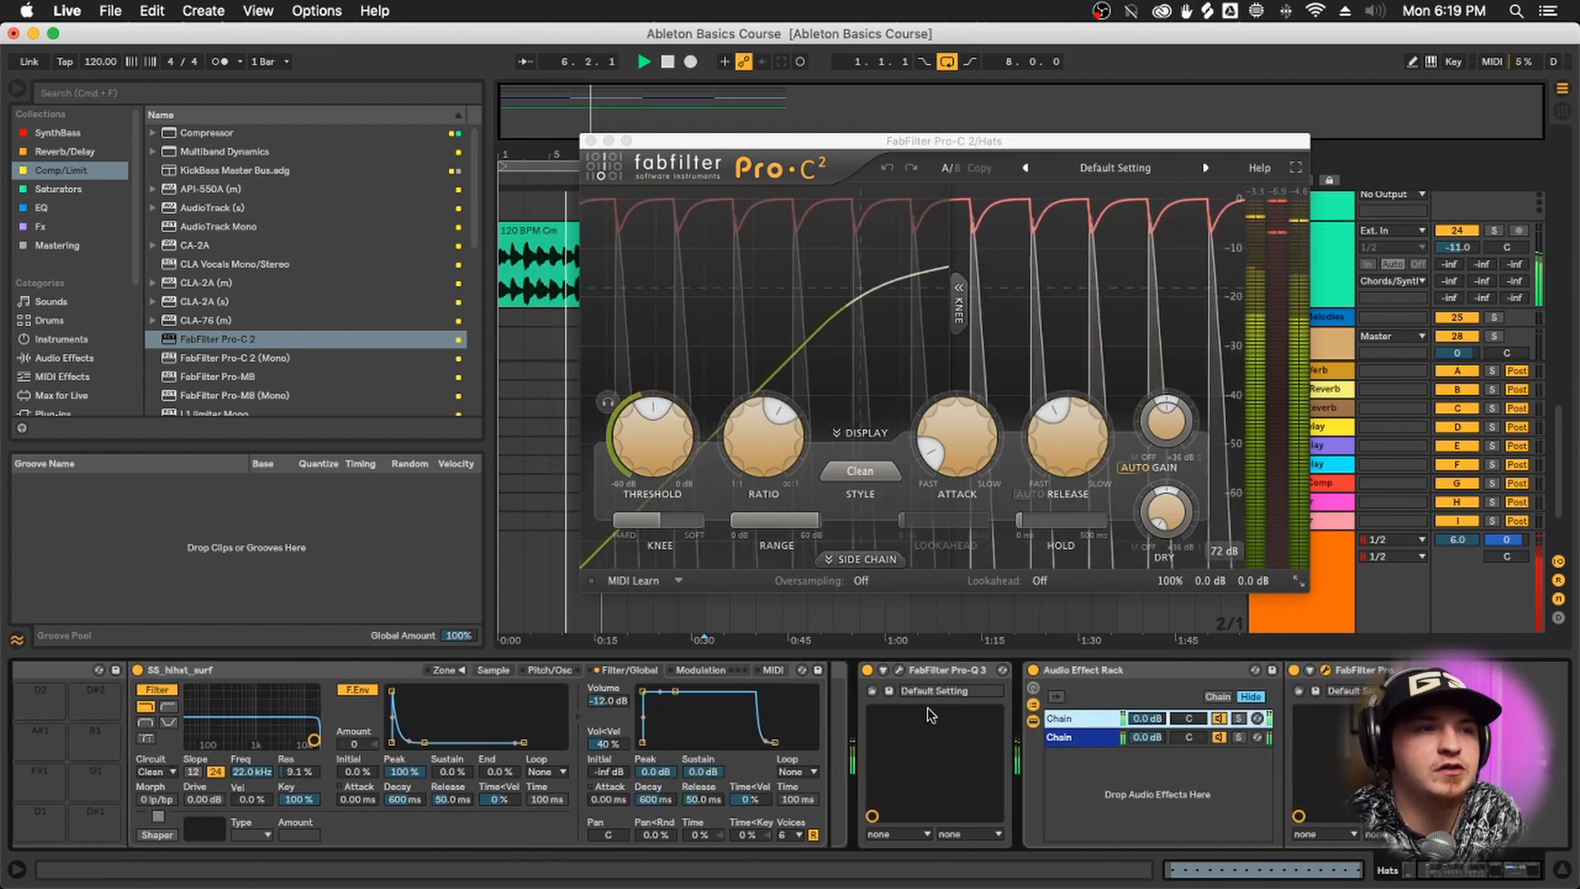
left_click(1062, 742)
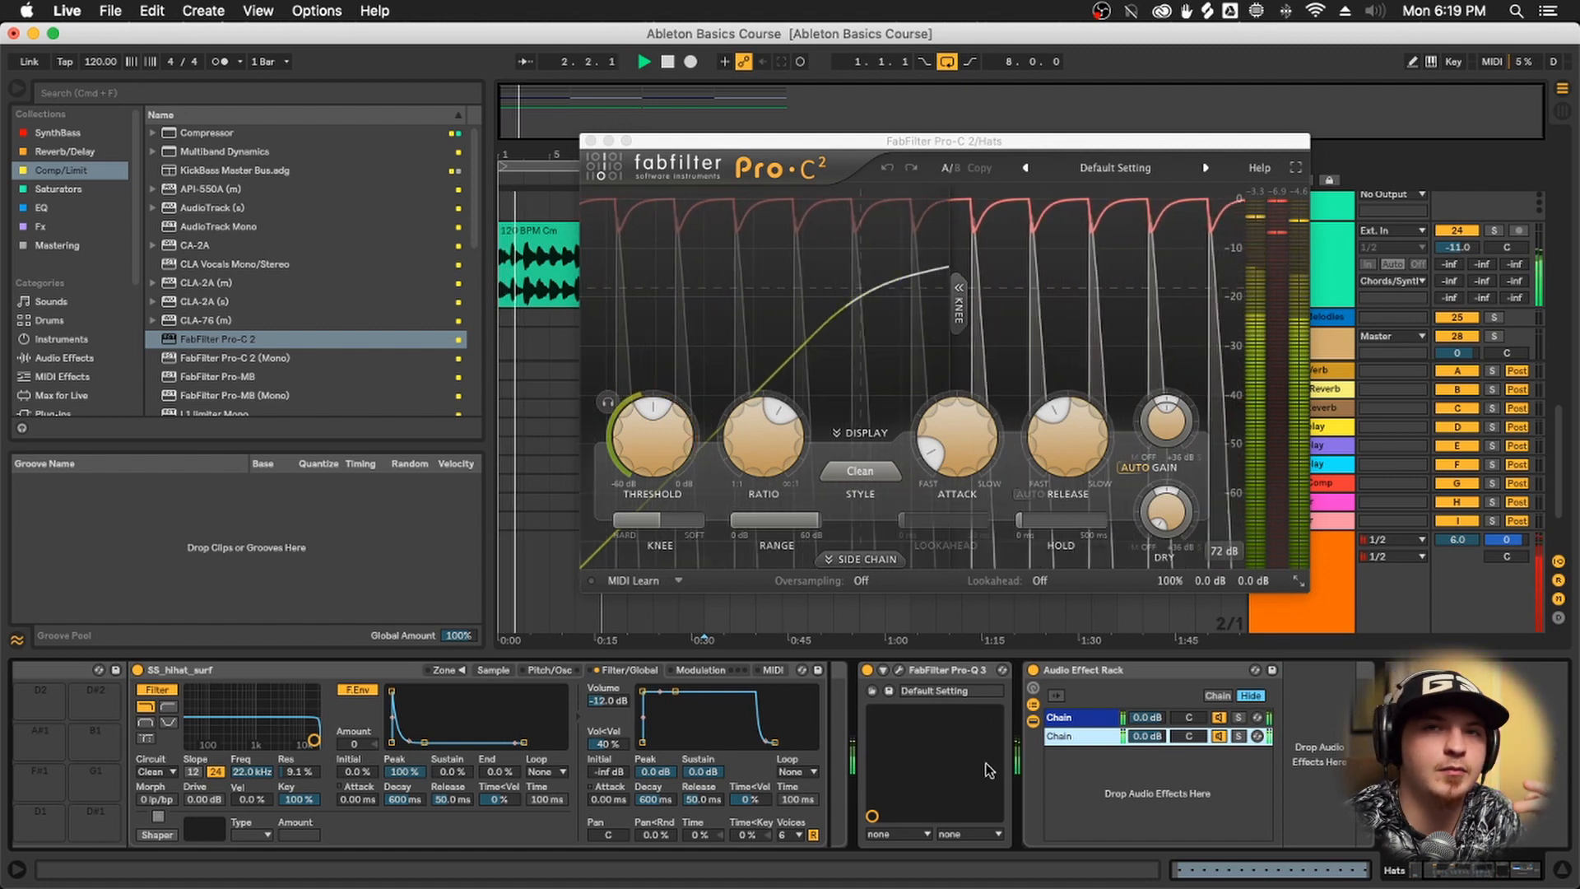
left_click(1070, 736)
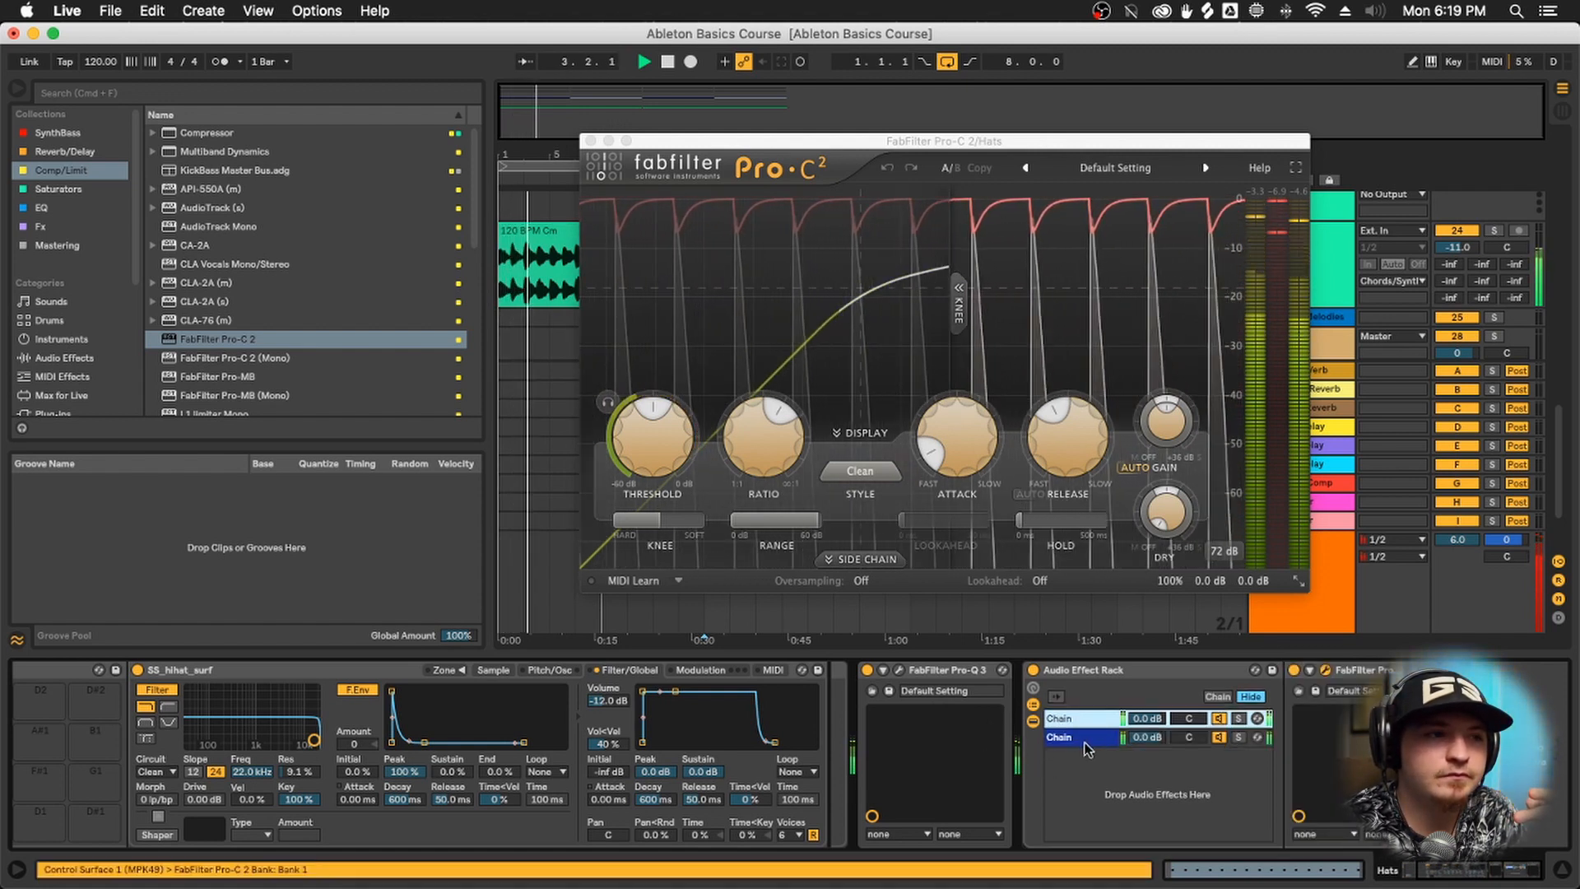
key("Up")
key("Down")
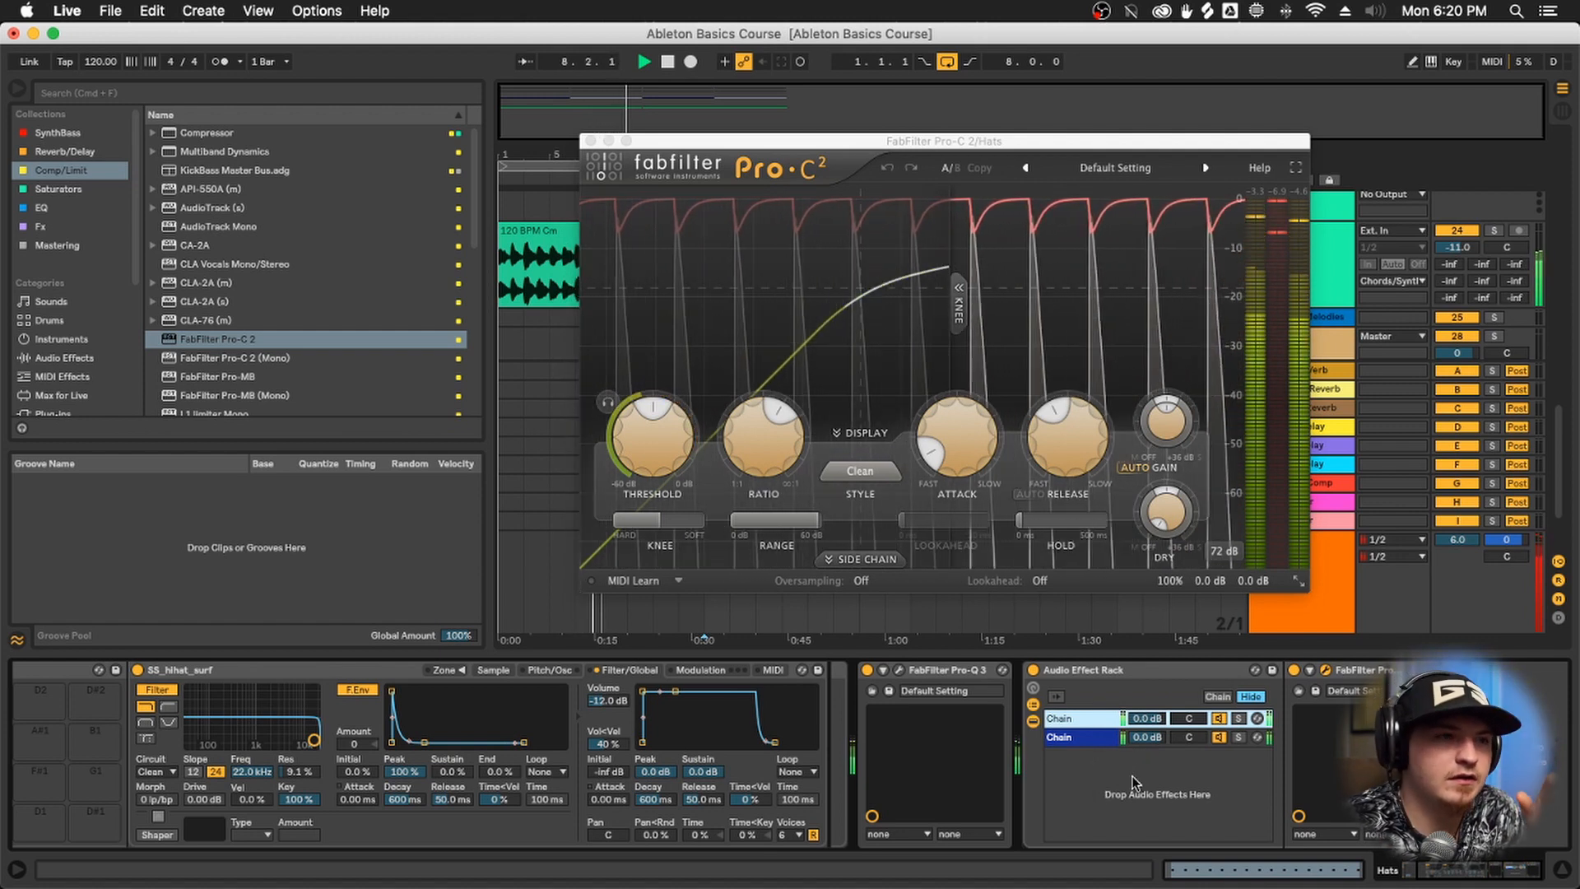
left_click(1069, 735)
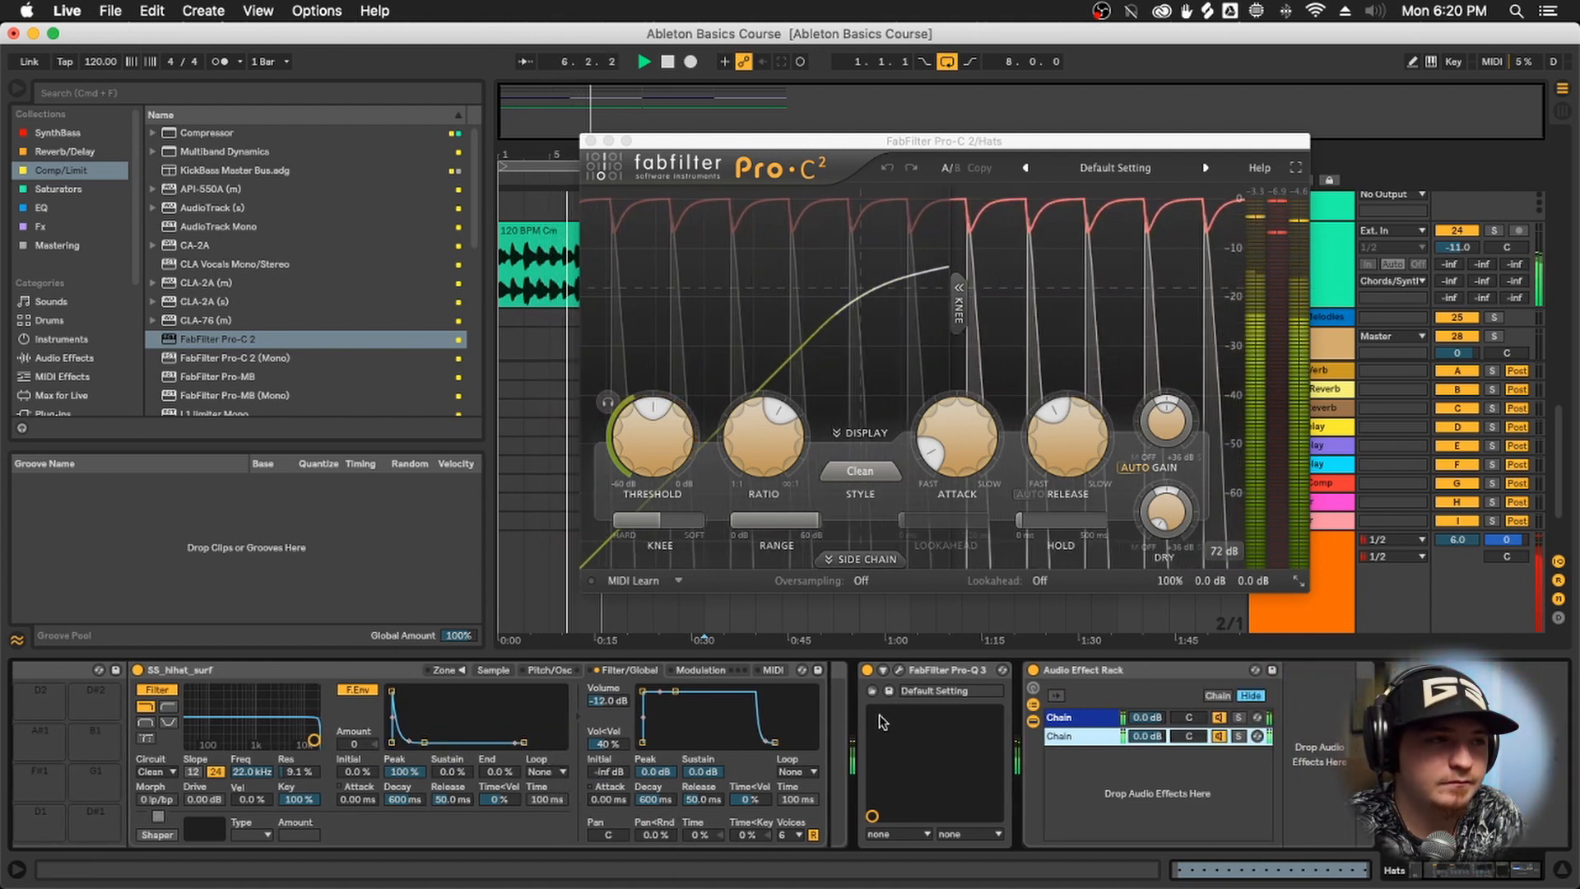
Deactivate the rack chain containing Pro-C 2 and rename that chain Compressor
left_click(1078, 718)
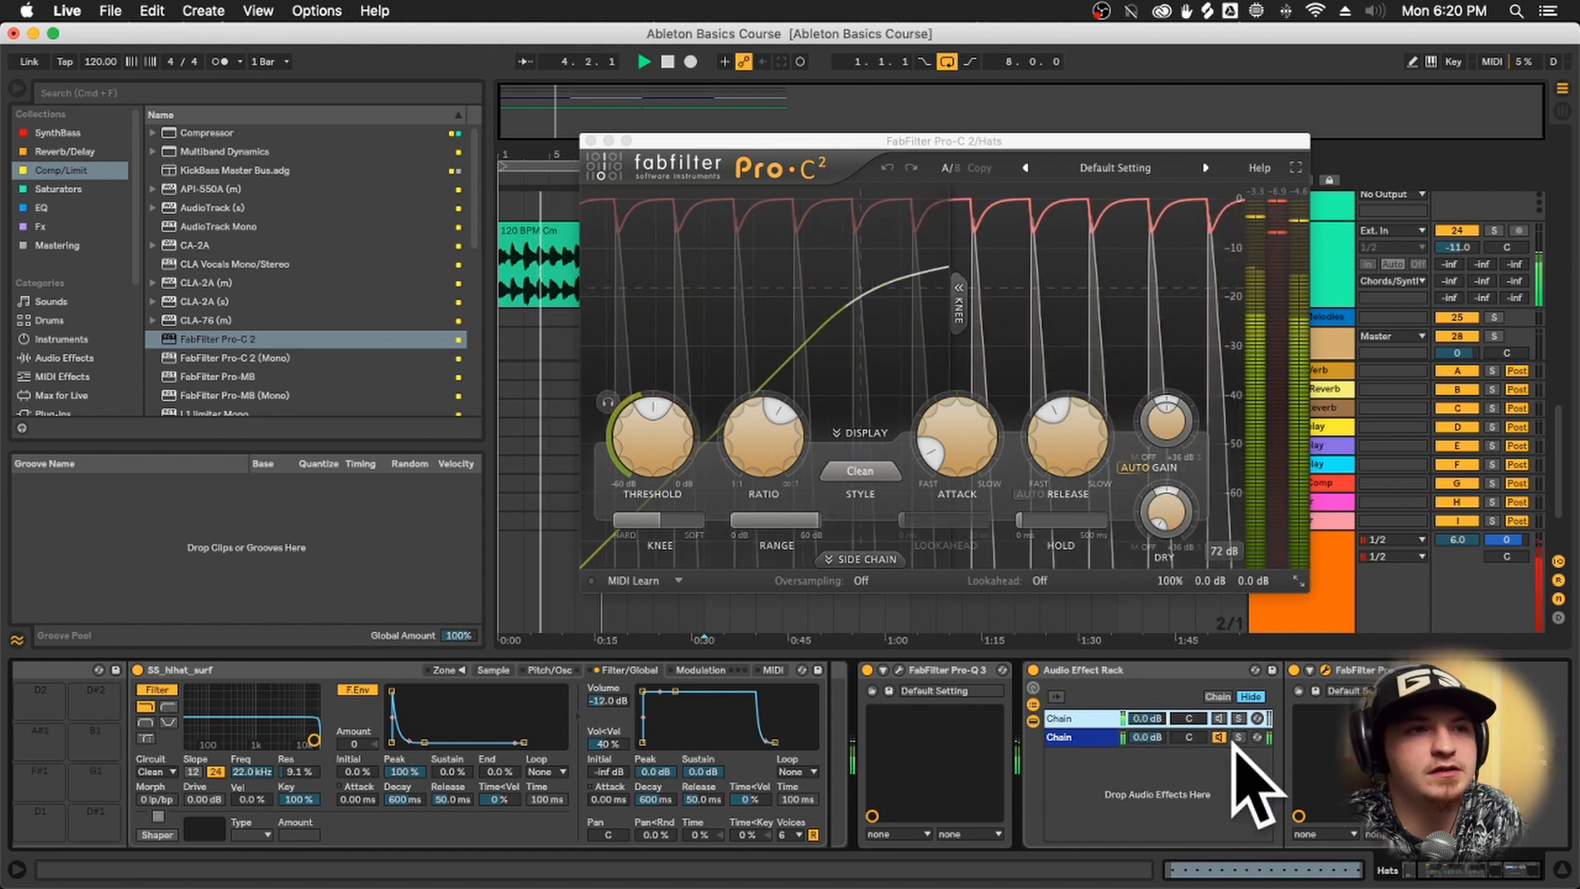
left_click(1132, 691)
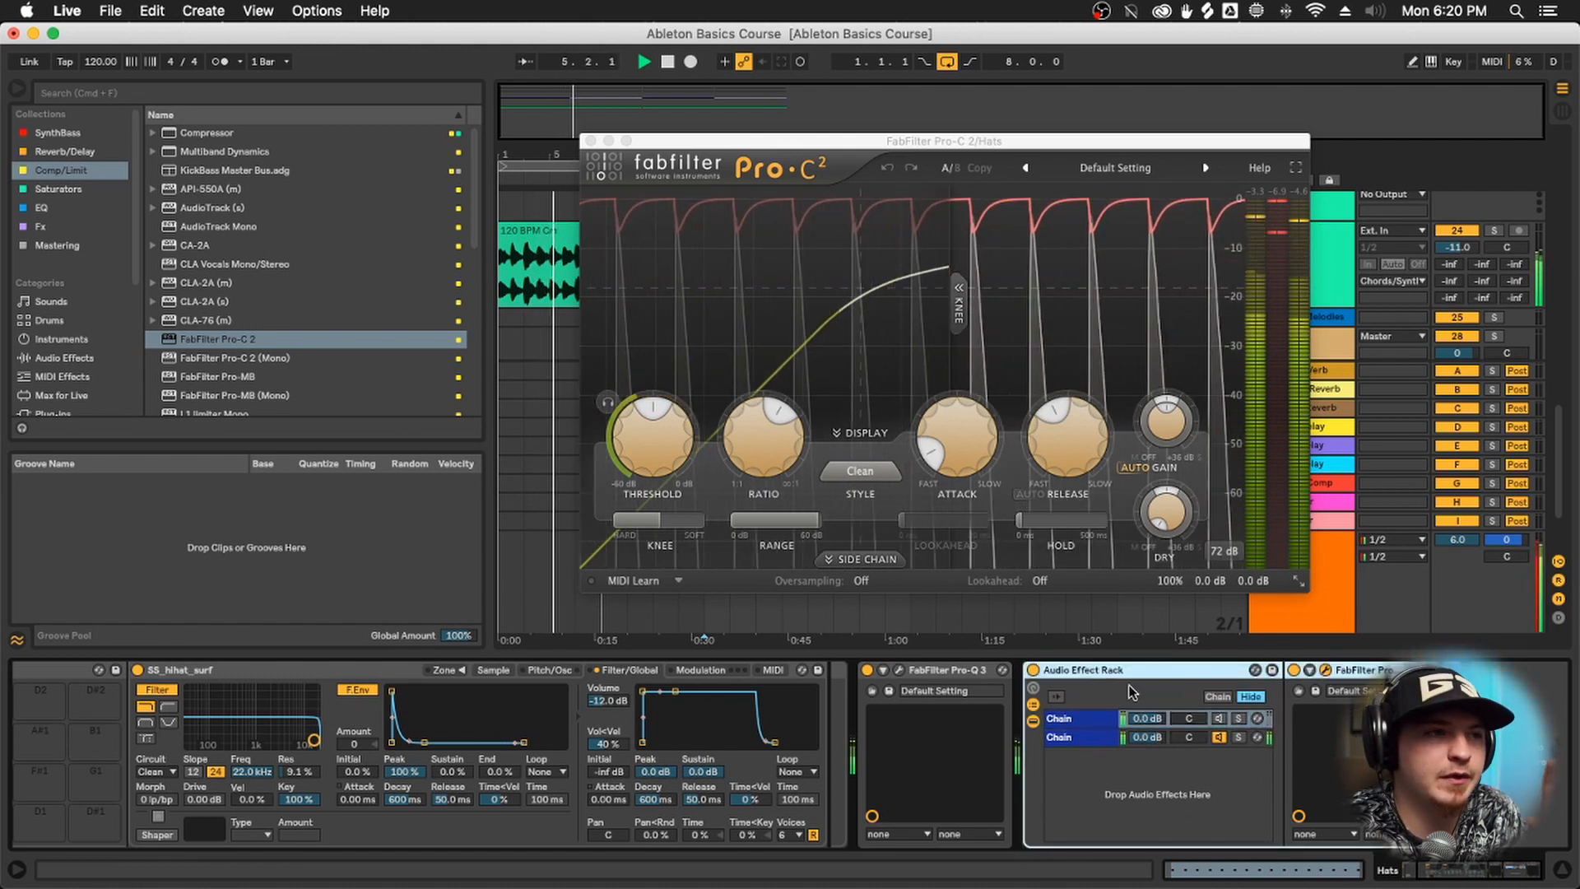
left_click(1094, 720)
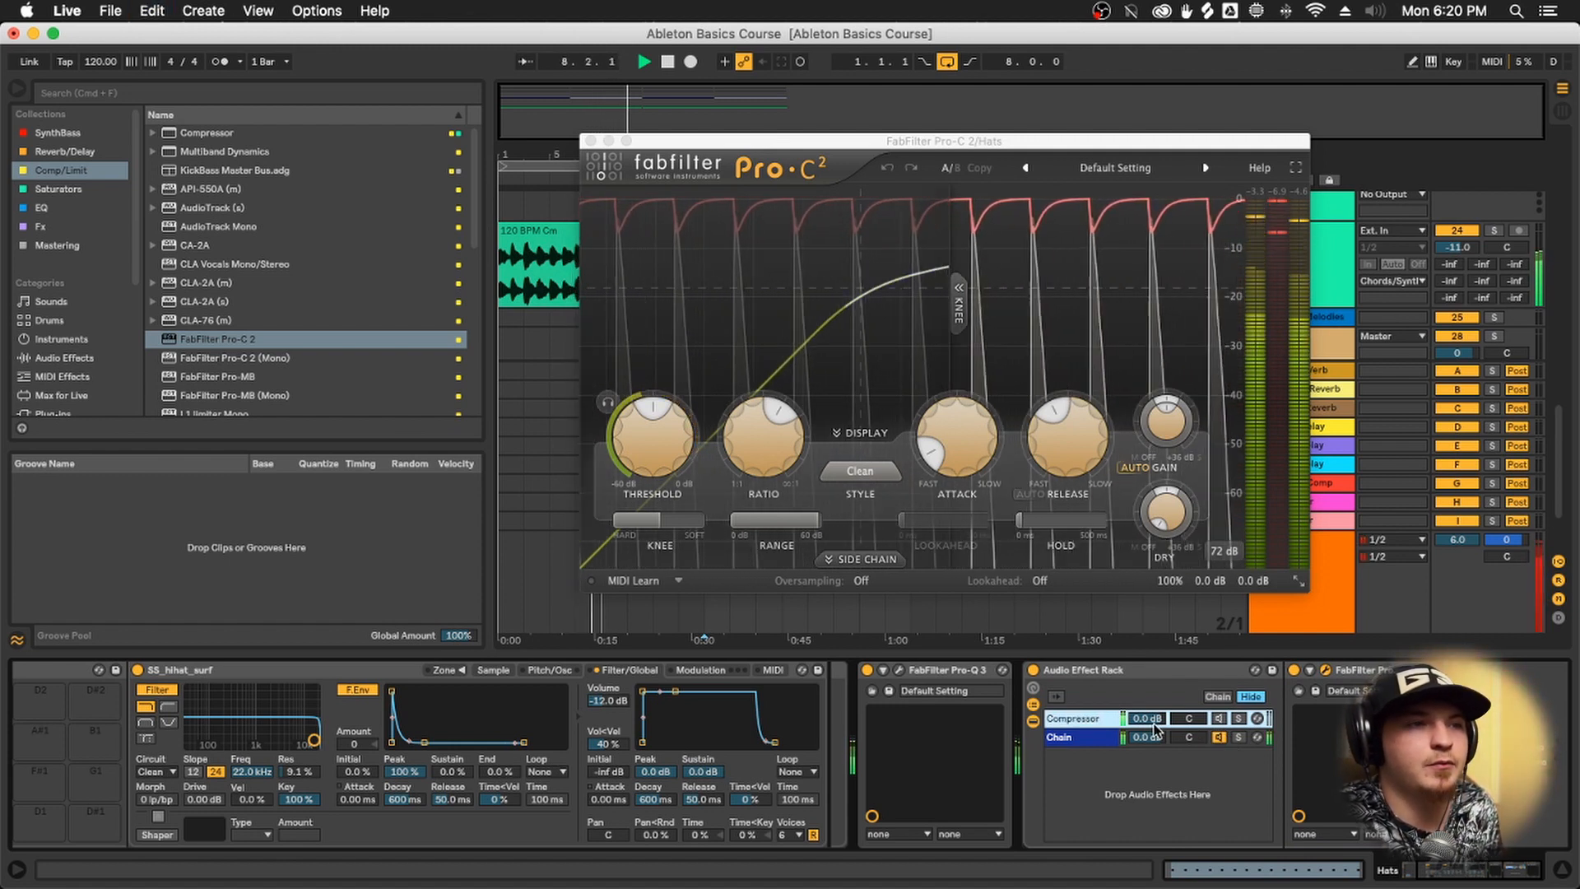
Rename the Audio Effect Rack as Parallel Comp
left_click(1119, 671)
key("super+r")
type("P")
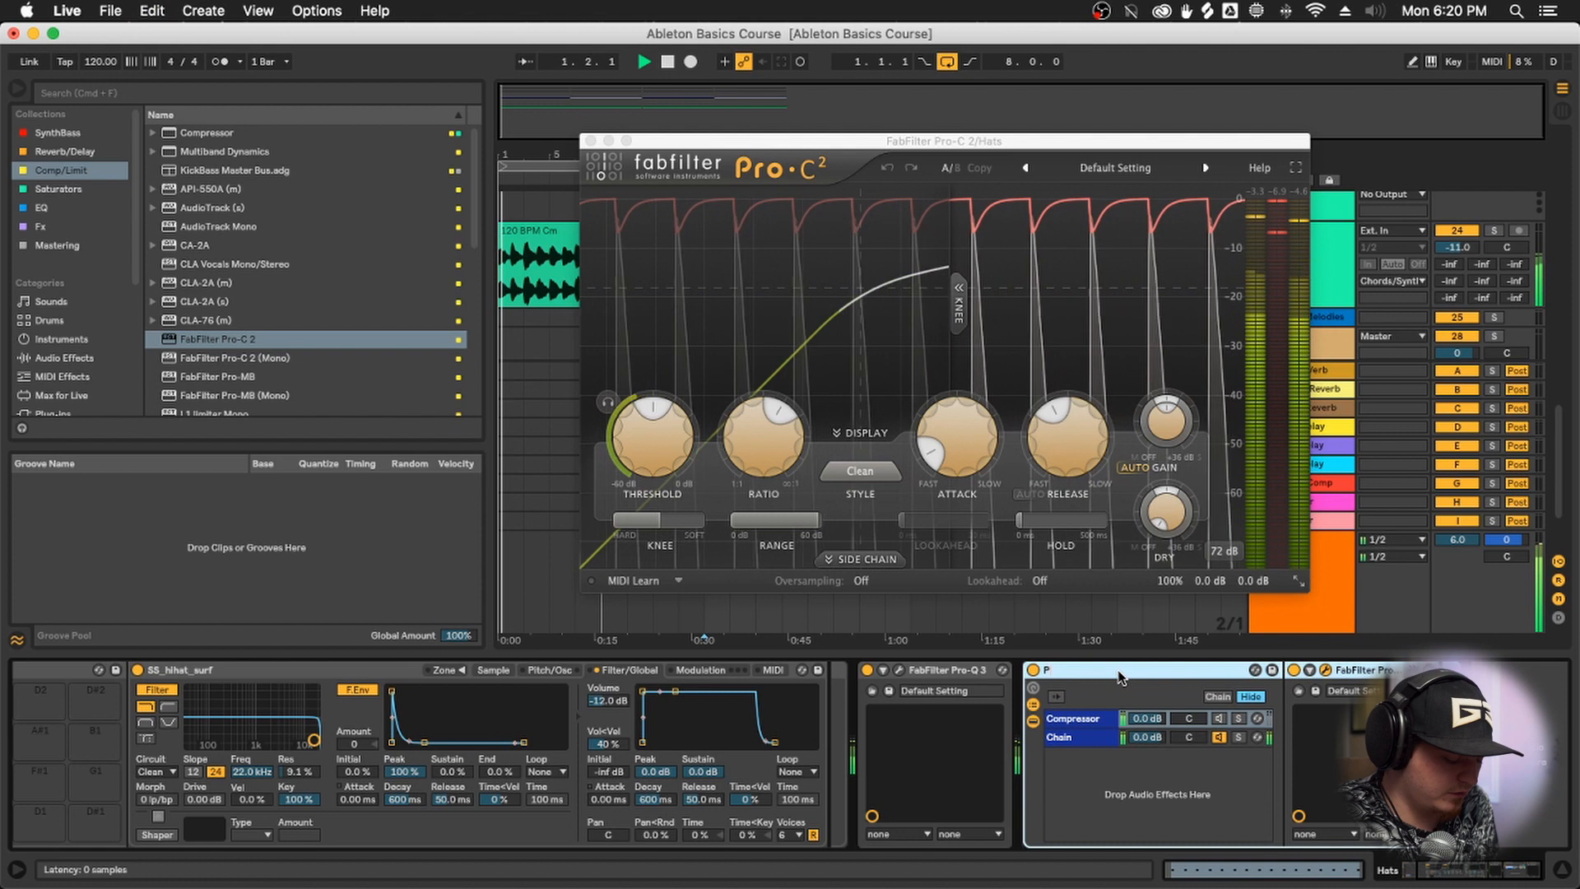
type("arallel Comp")
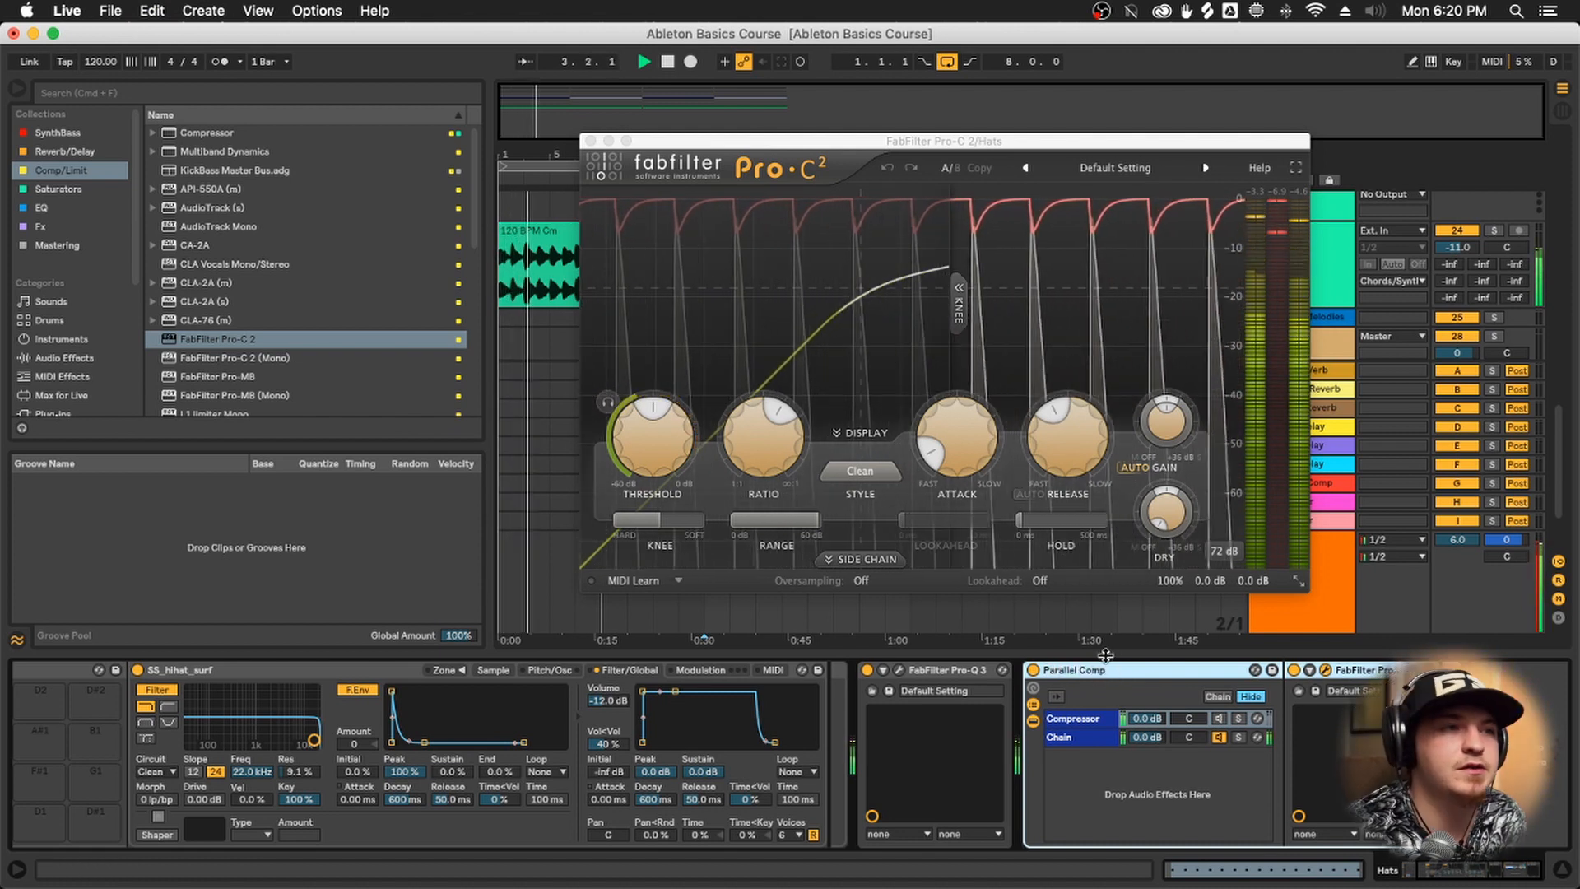
Rename the rack's empty chain as Dry and reactivate the Compressor chain
left_click(1072, 737)
type("Dry")
left_click(1086, 721)
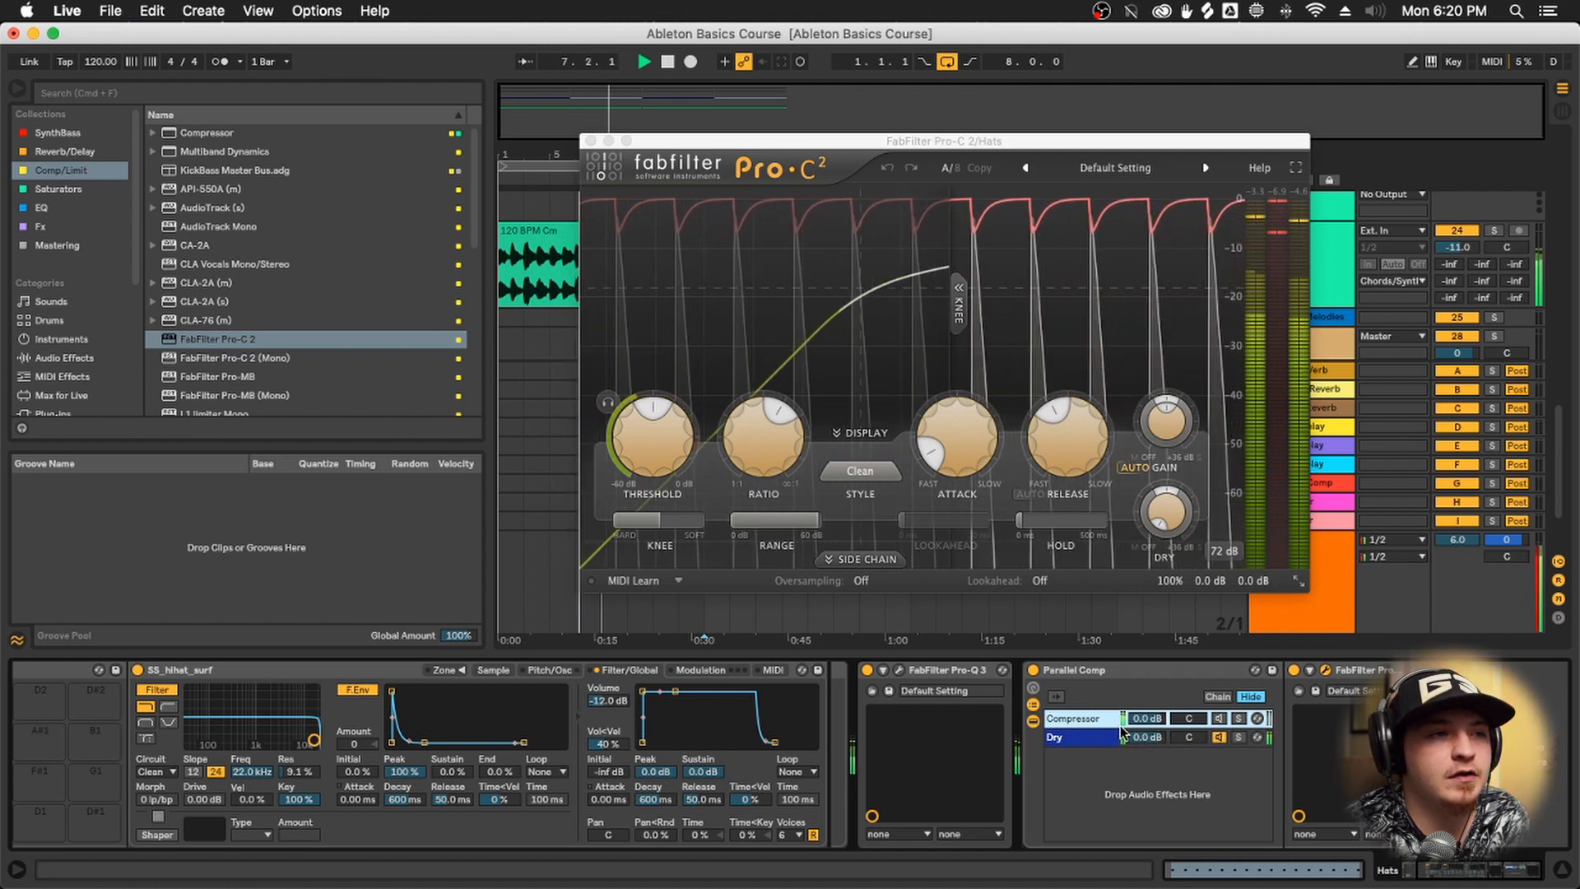
left_click(1220, 719)
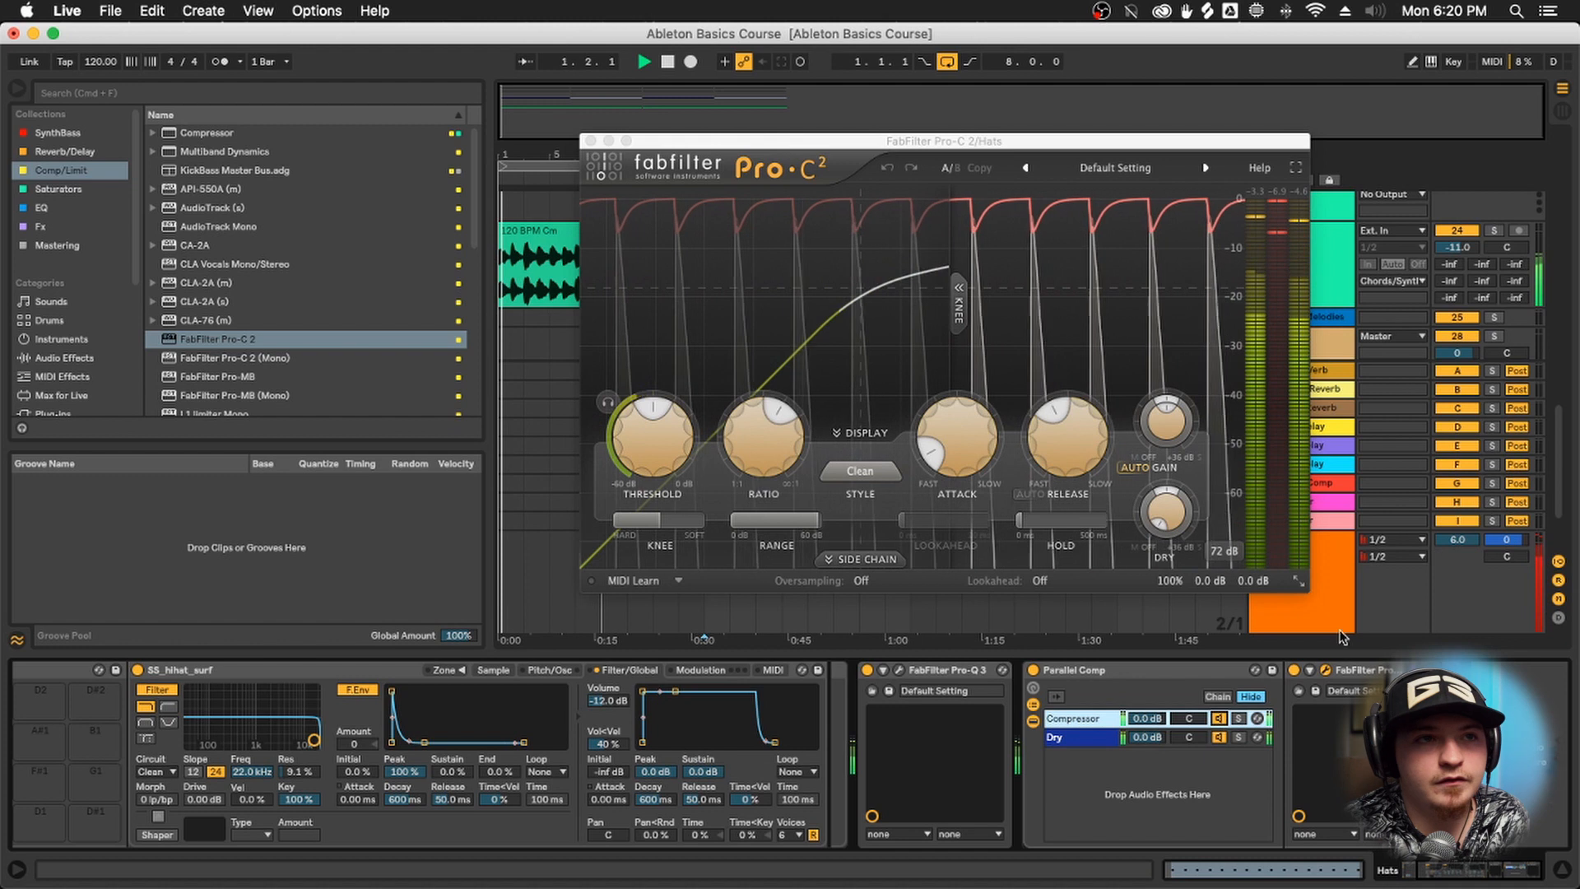
Raise the Pro-C 2 threshold, shorten the release to near its fastest setting and set the attack to about 0.18 ms
mouse_move(627, 418)
left_click_drag(627, 418, 651, 397)
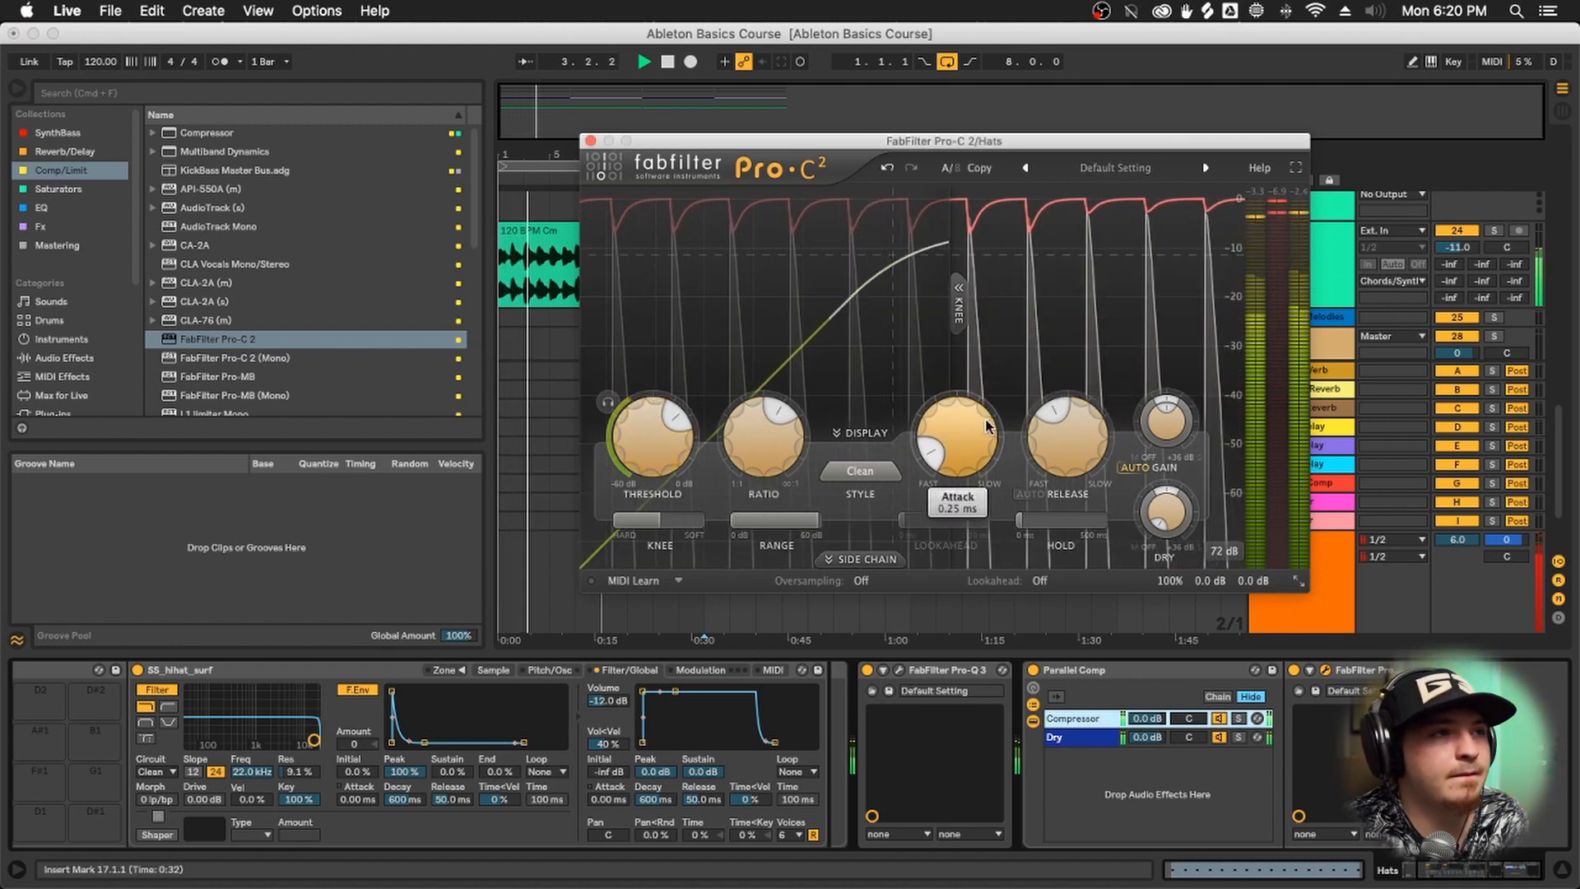
left_click_drag(1066, 438, 1090, 502)
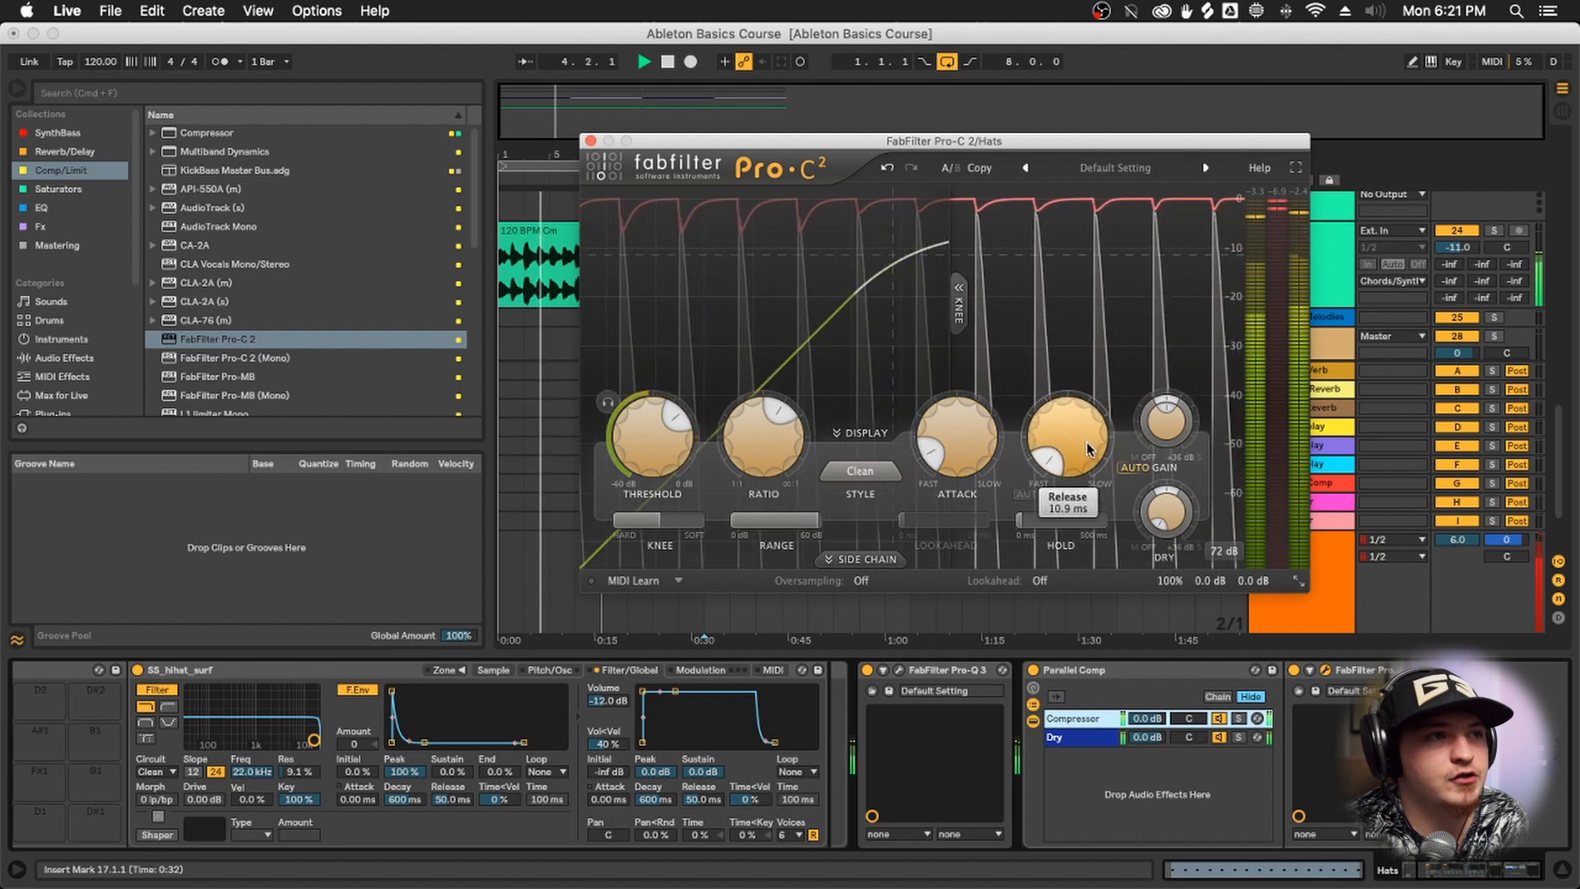
mouse_move(971, 444)
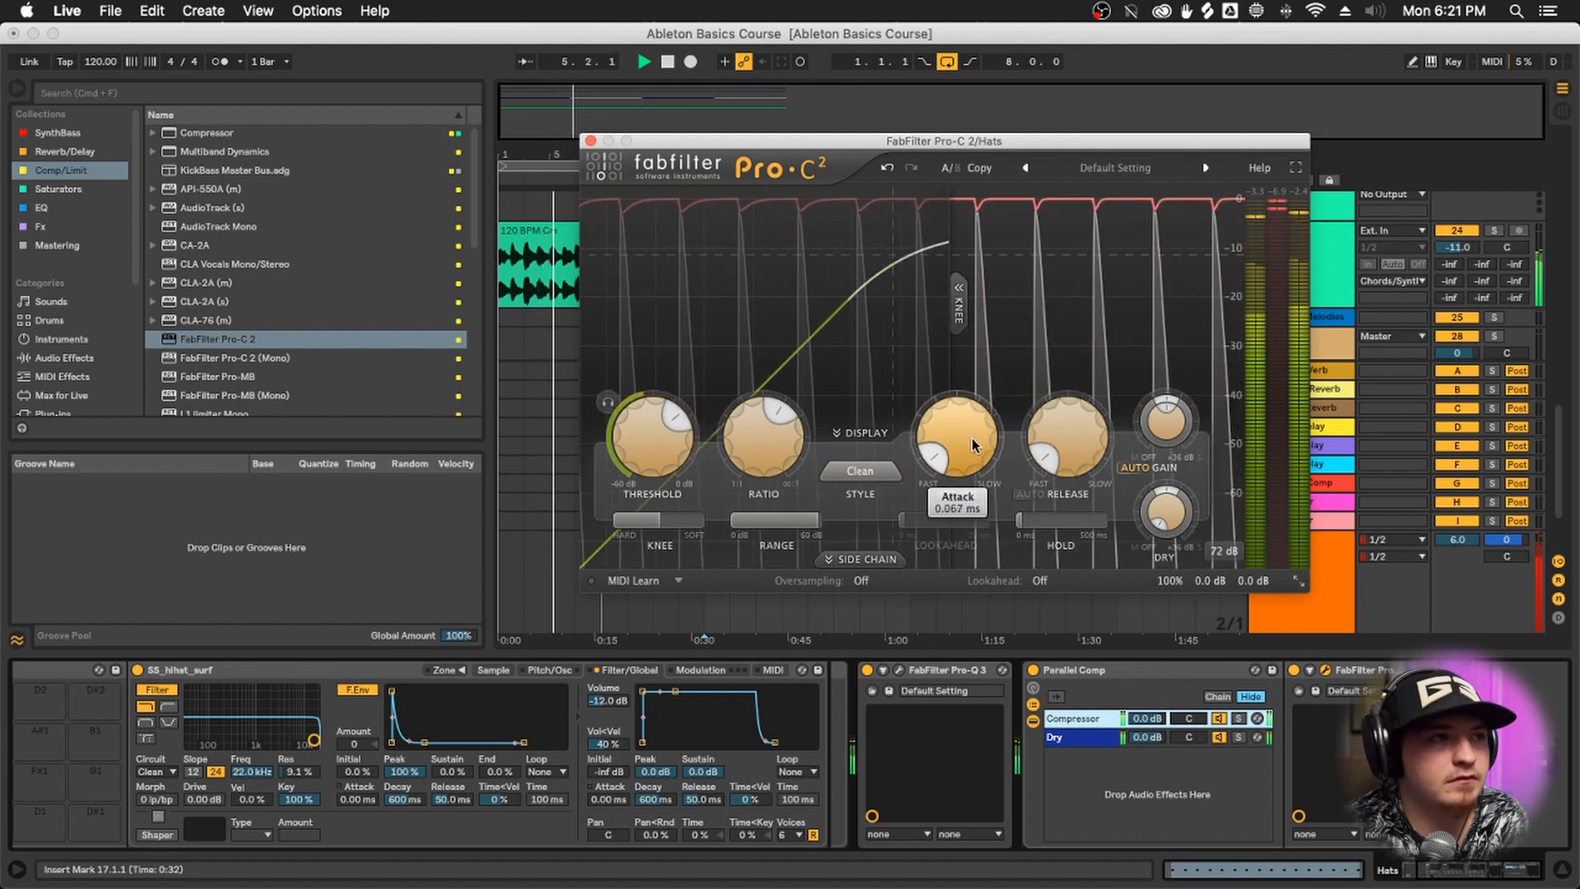
left_click_drag(1061, 447, 1064, 439)
left_click_drag(956, 440, 955, 433)
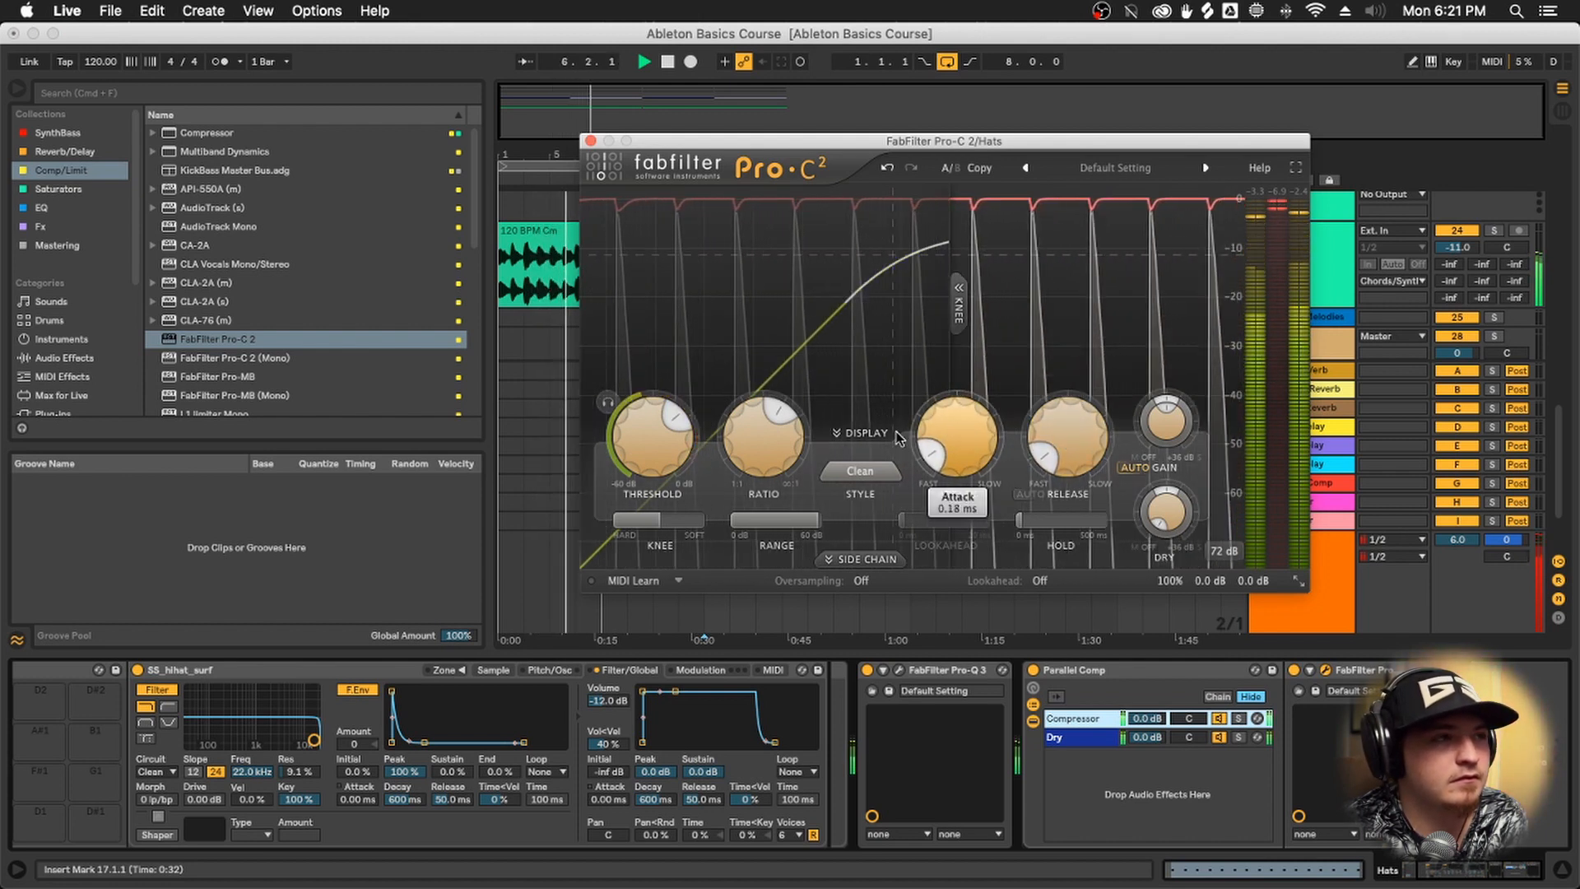
Raise the Pro-C 2 threshold a little further and select the Compressor chain's volume
mouse_move(650, 416)
left_click_drag(646, 405, 641, 446)
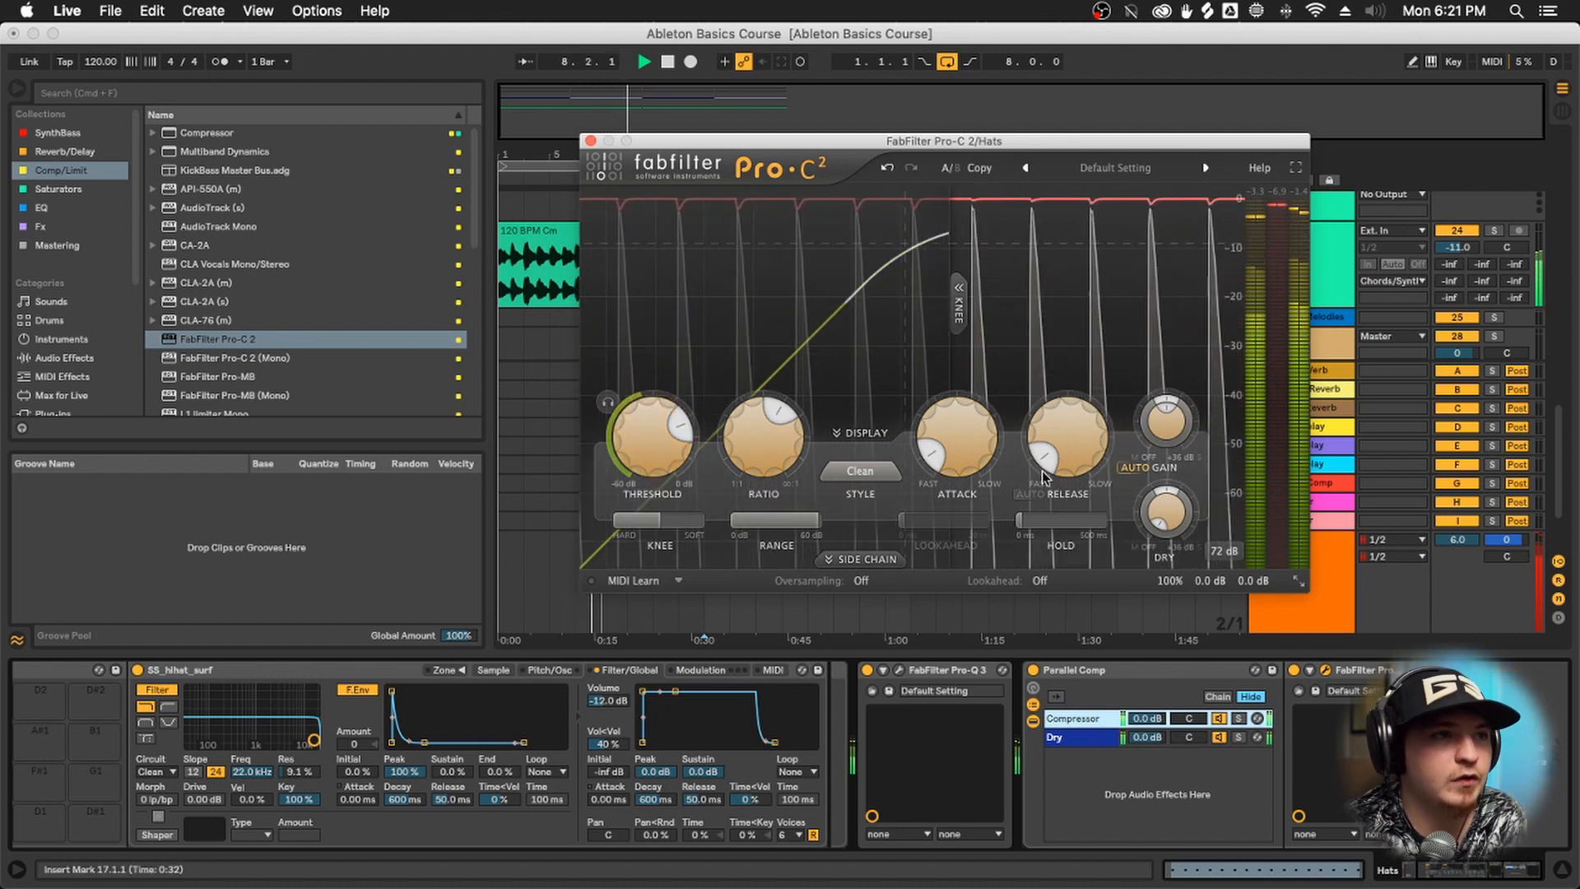
left_click(1149, 720)
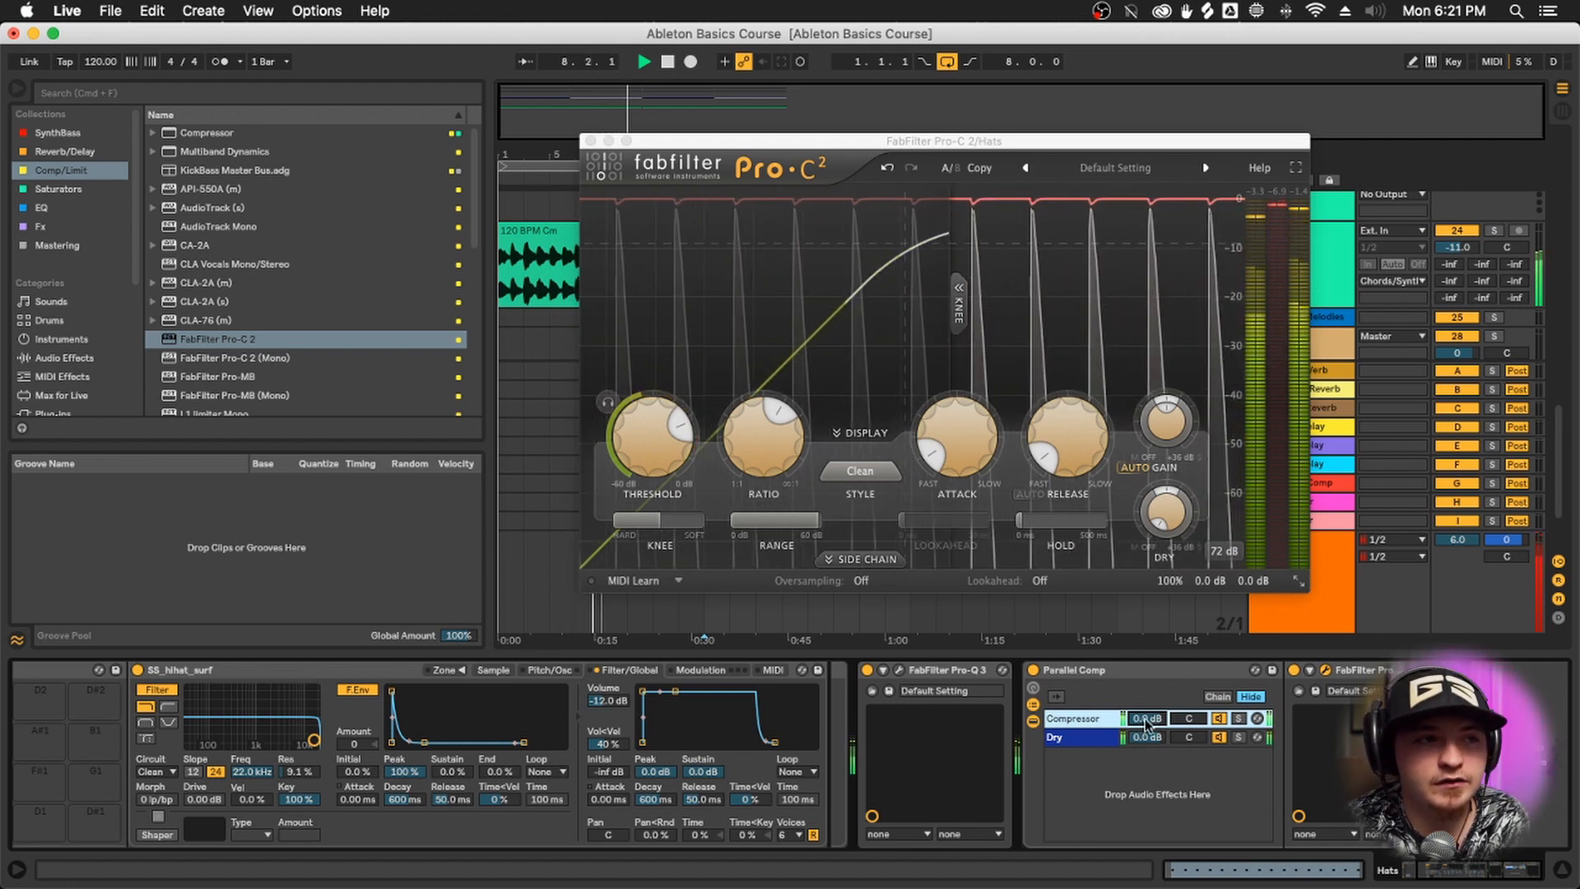
Set the Compressor chain's volume to -8.0 dB and toggle the chain off and on to compare the hats
left_click_drag(1144, 719, 1144, 719)
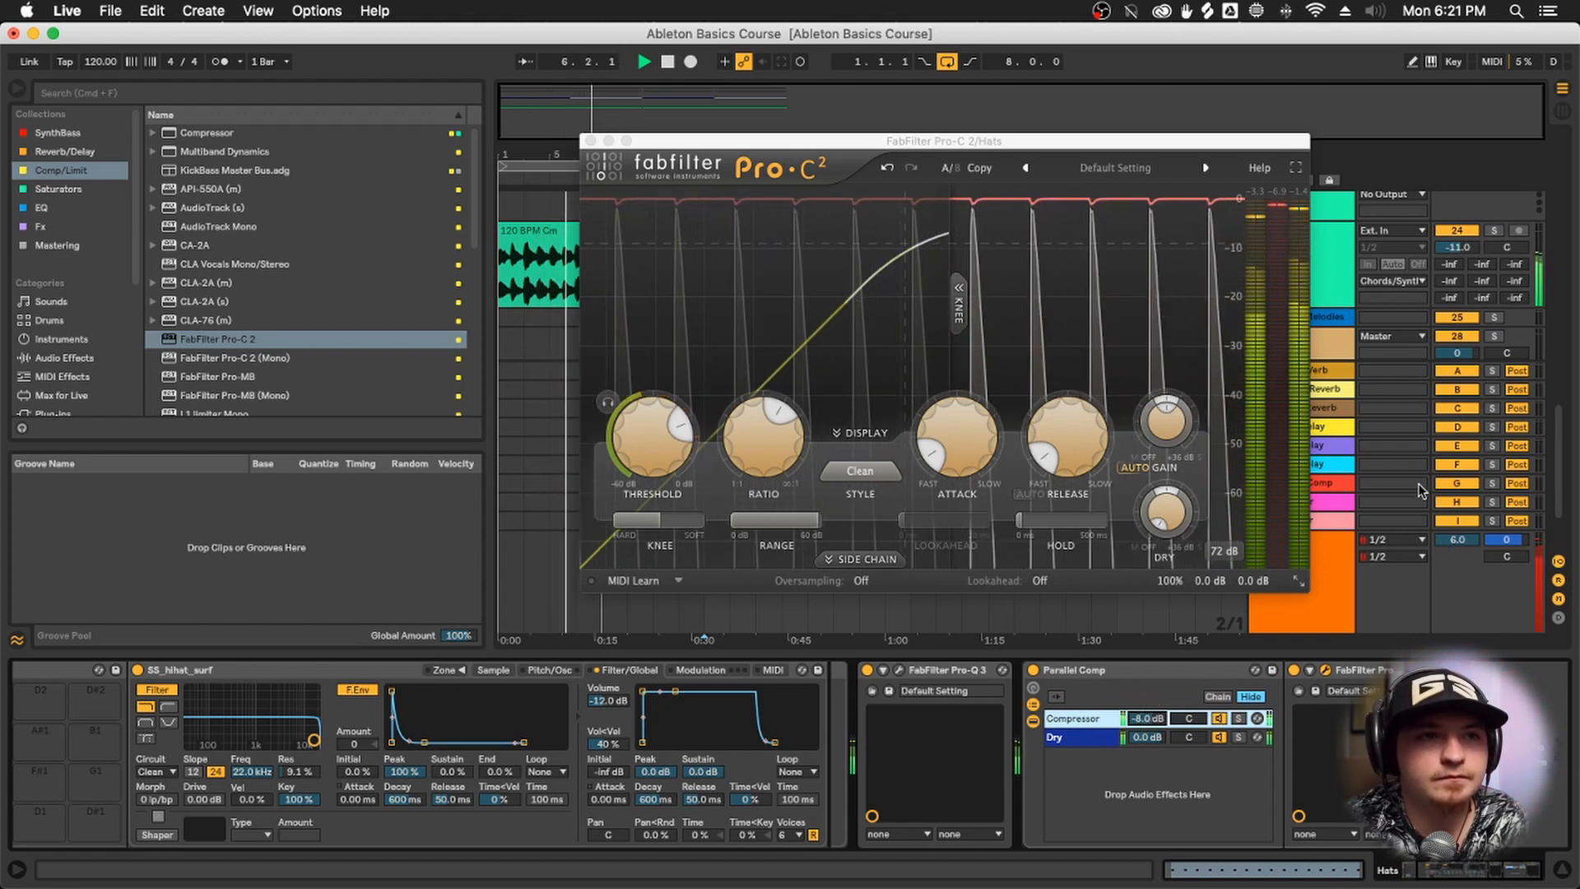
left_click(1218, 718)
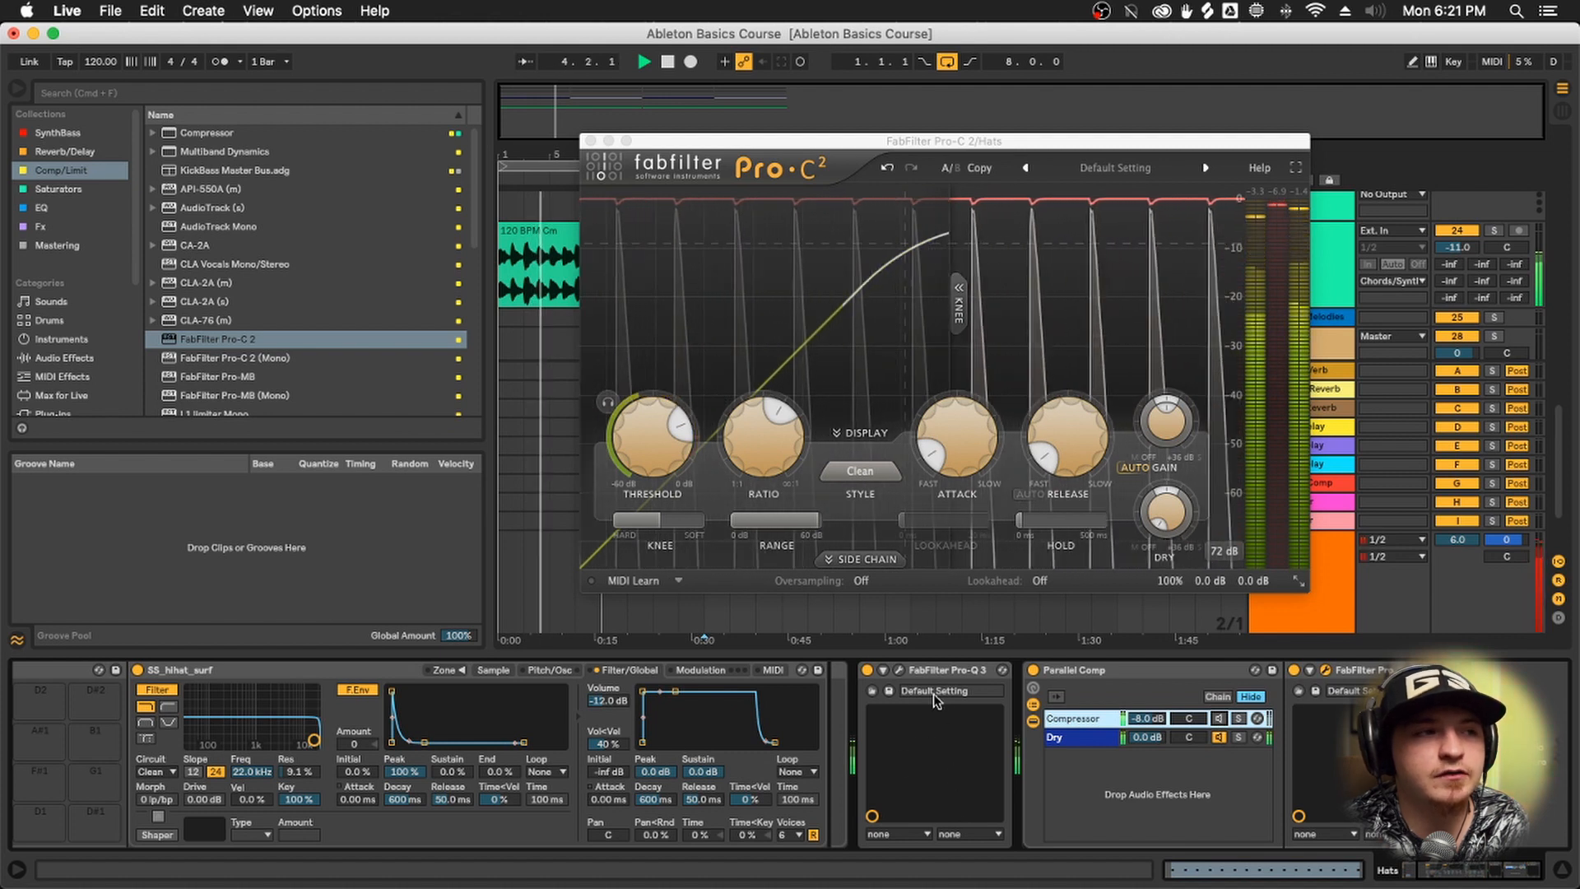
scroll(665, 802, "left", 3)
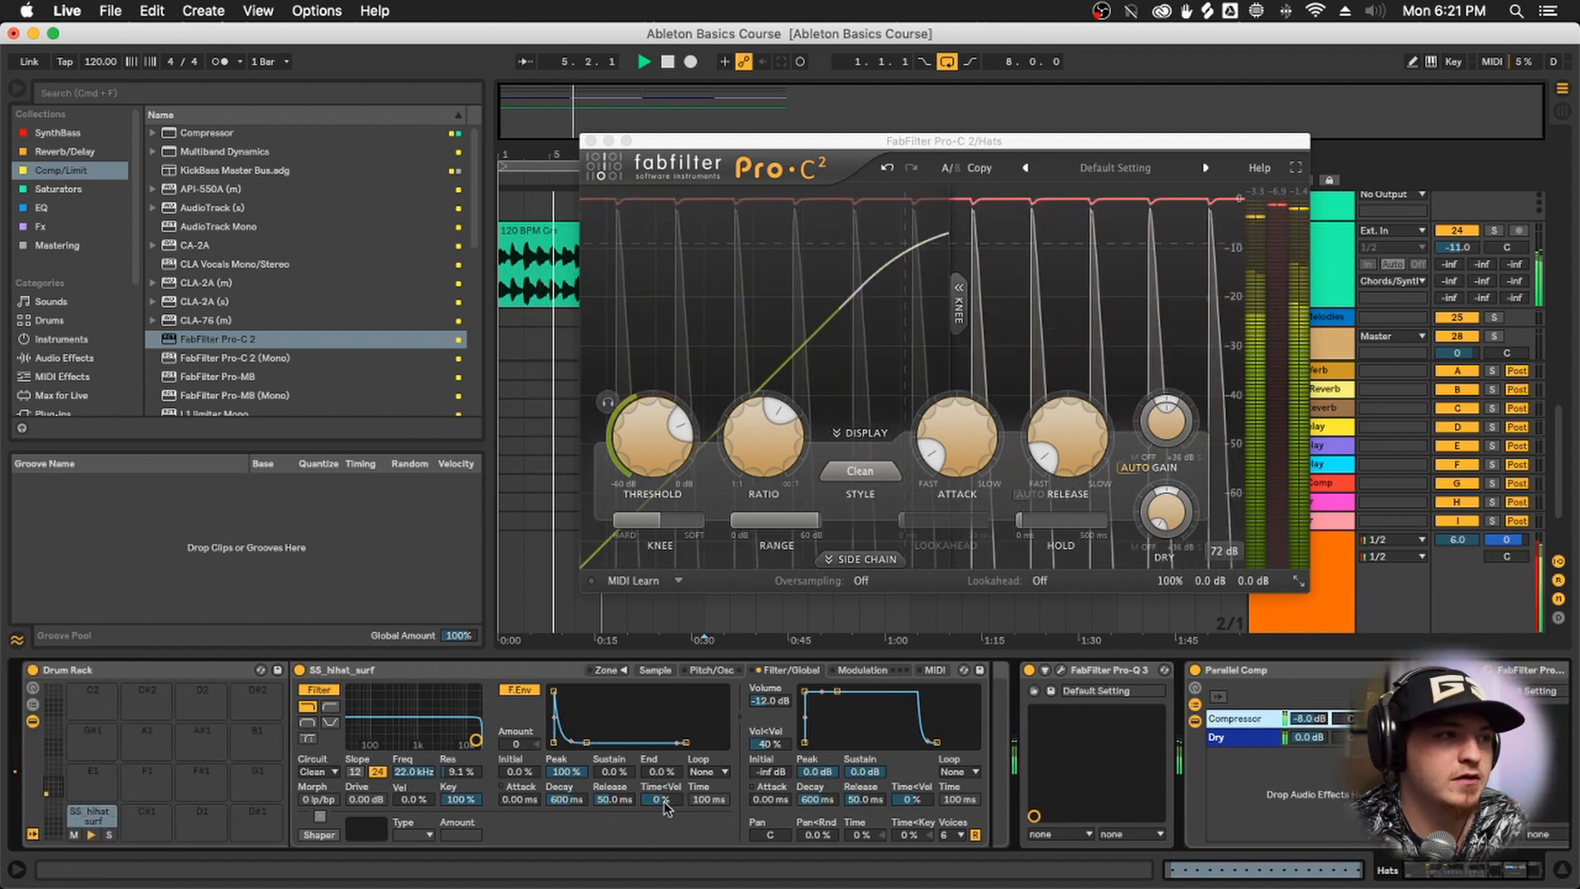
scroll(1325, 837, "right", 4)
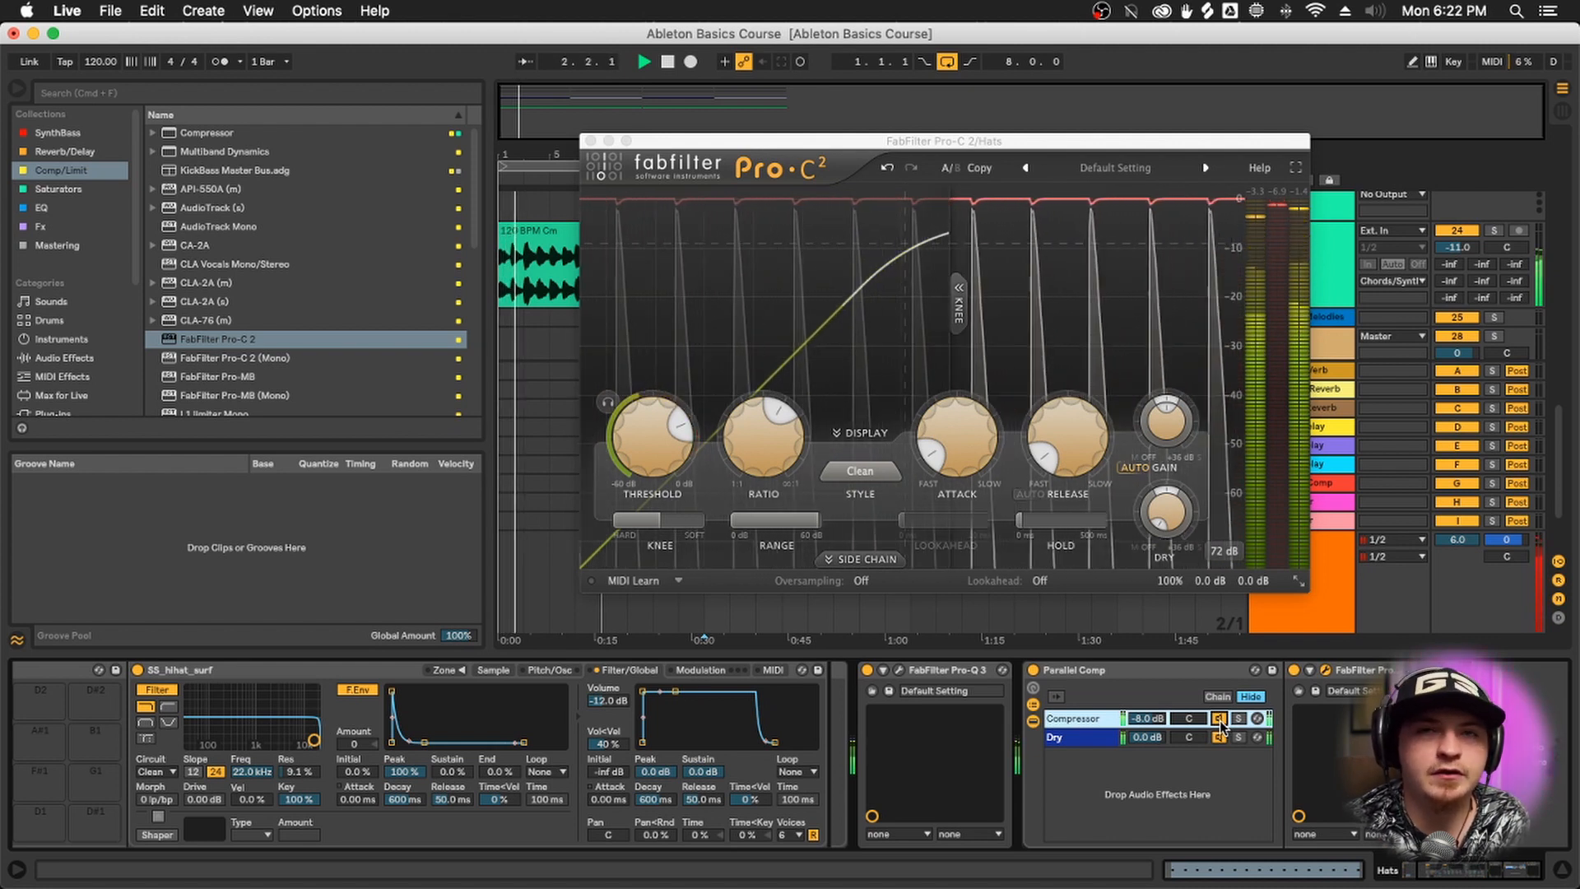
Switch between the Dry and Compressor chains to compare their contents, and close the Pro-C 2 window
left_click(1080, 739)
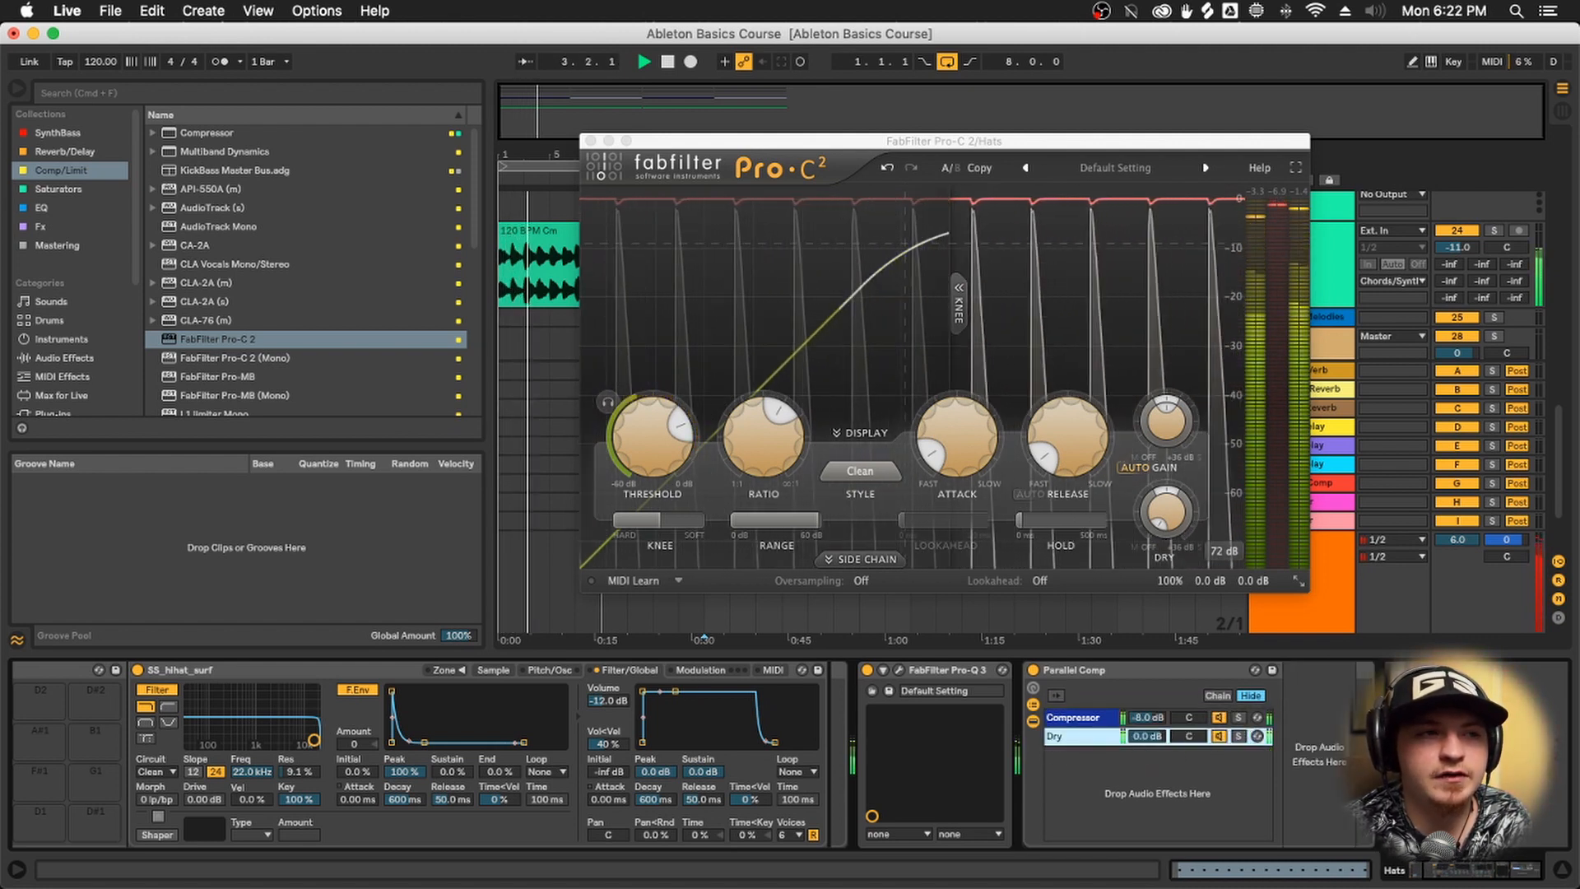
left_click(1081, 721)
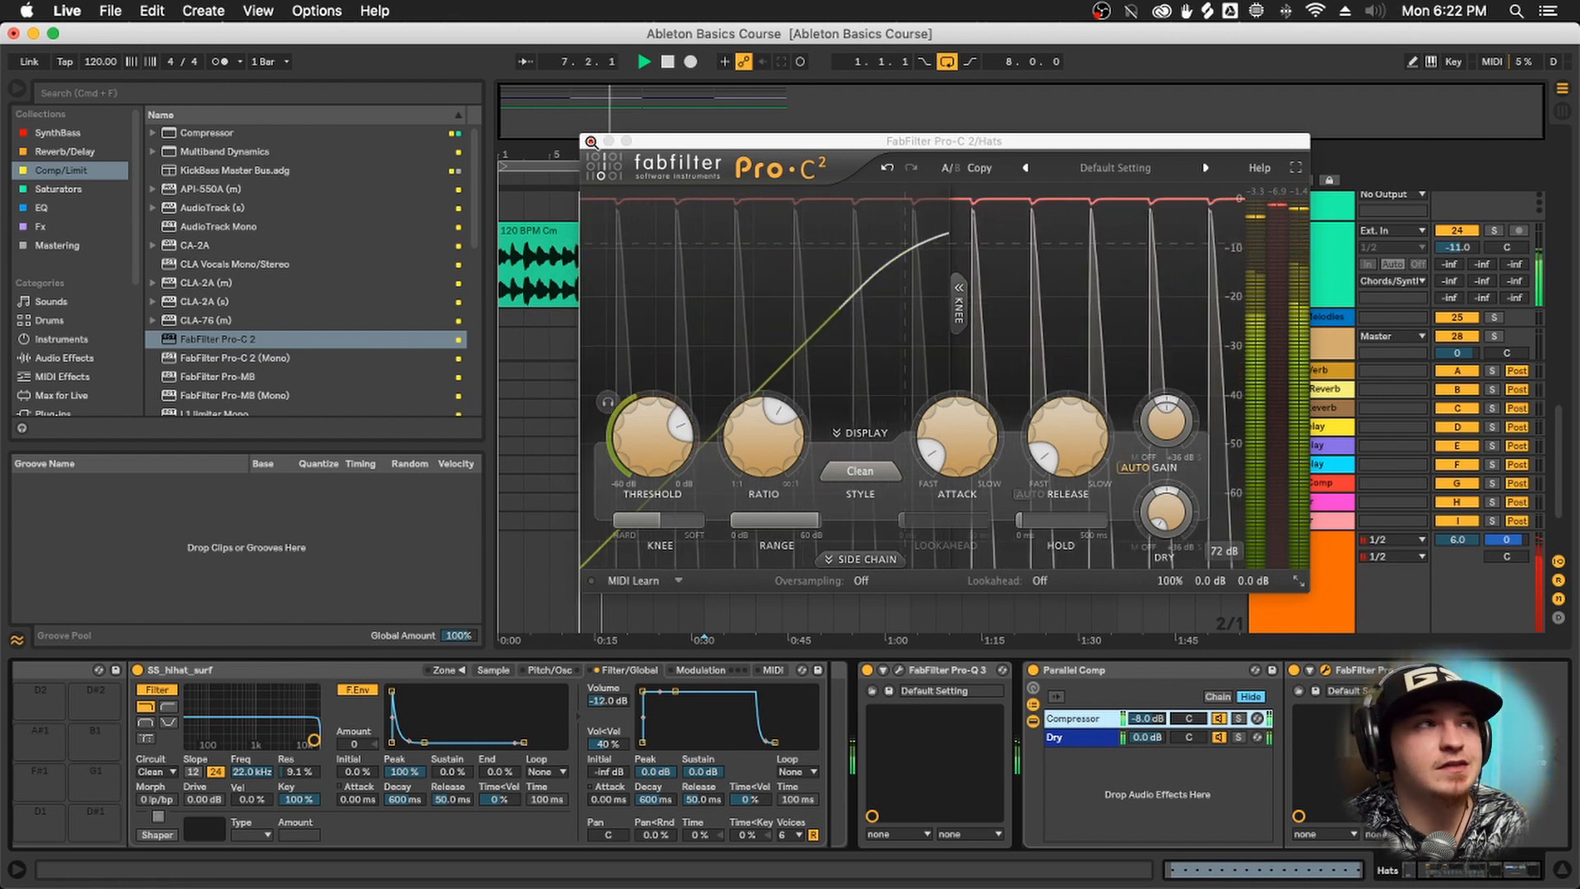
left_click(591, 142)
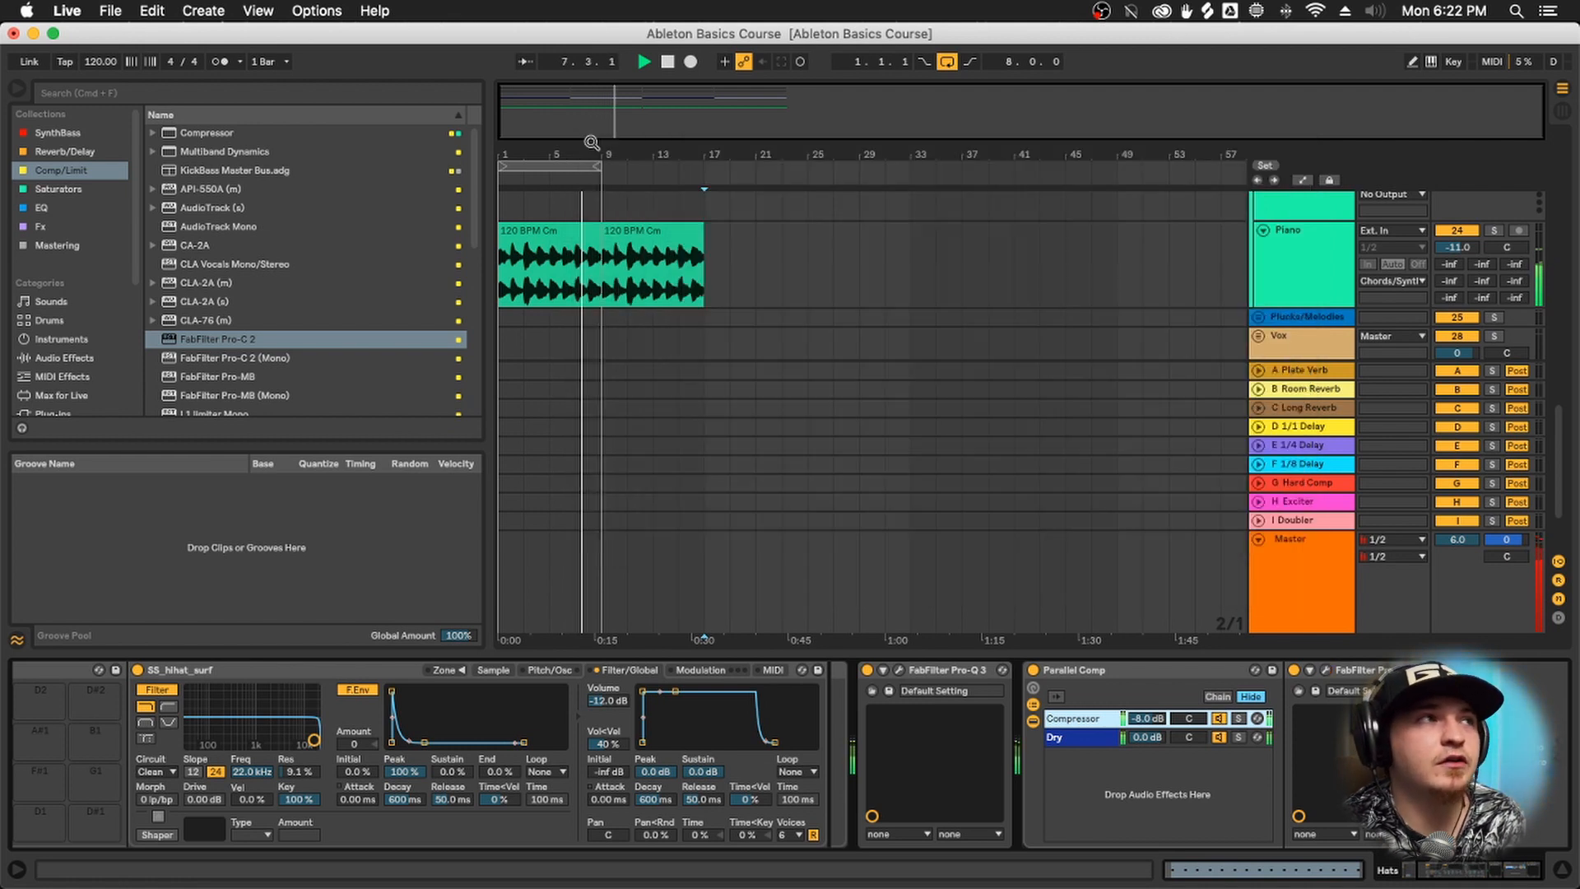
left_click(1070, 738)
left_click(1079, 721)
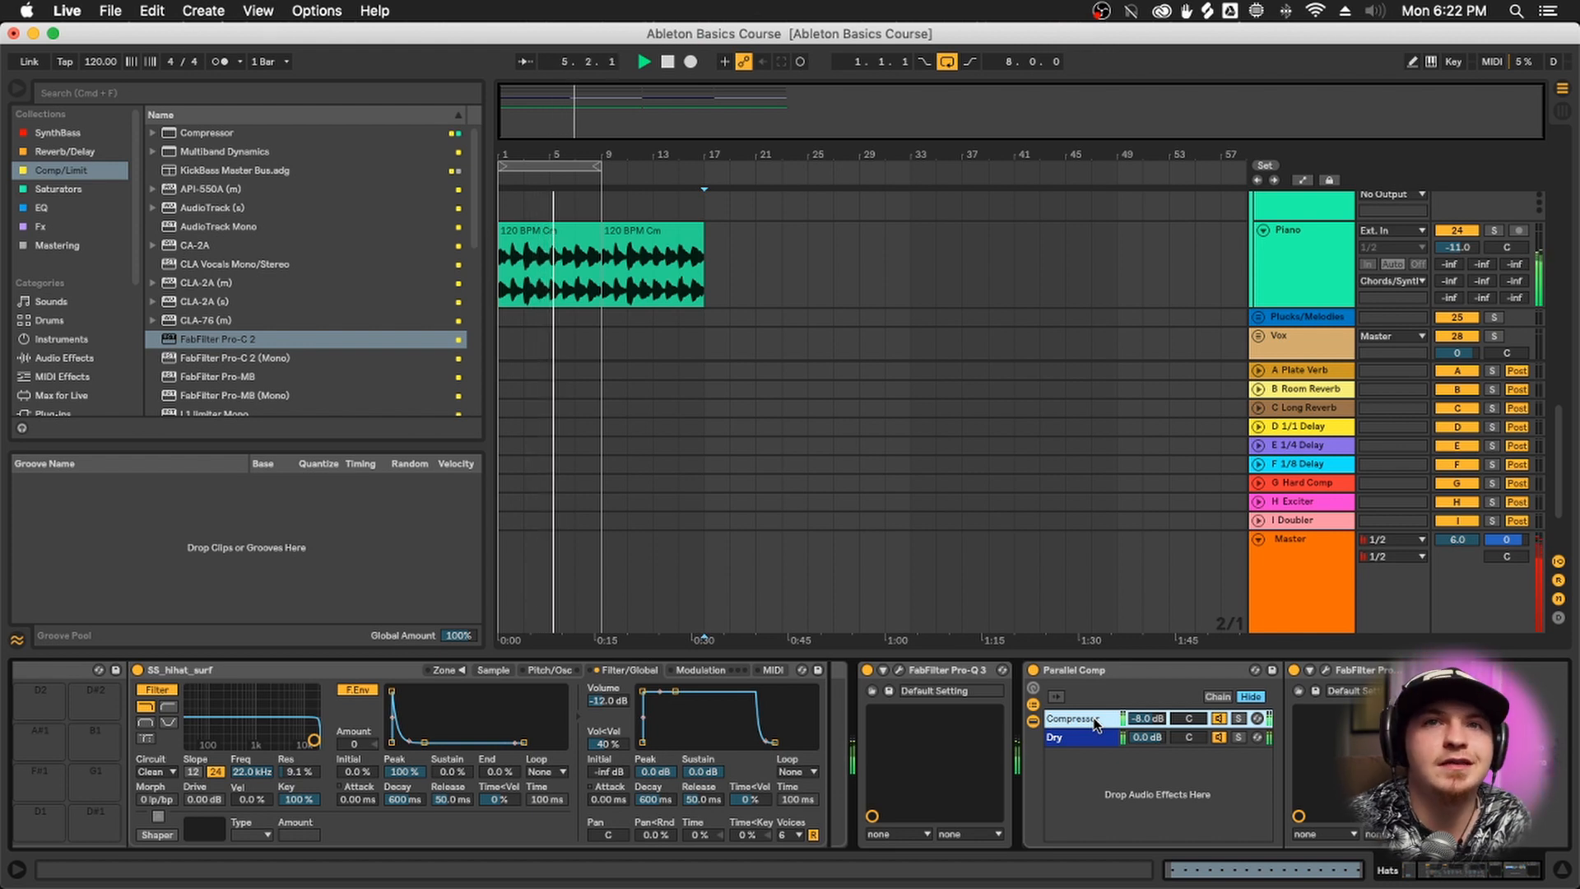
Add a Glue Compressor from the built-in audio effects after Pro-C 2 in the Compressor chain
scroll(295, 250, "down", 3)
scroll(280, 250, "up", 3)
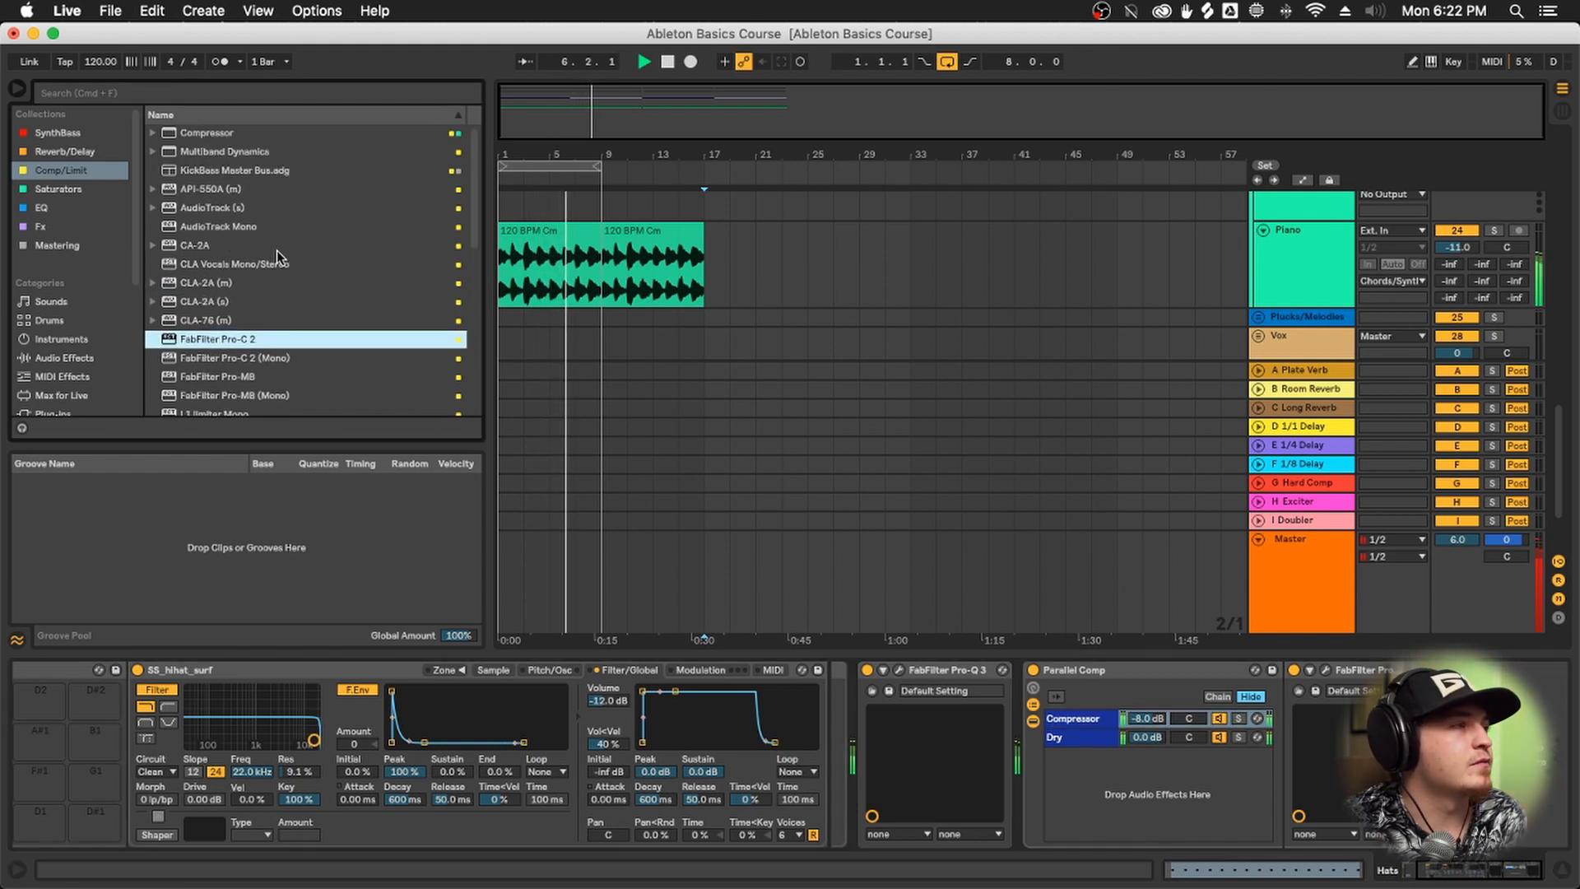
left_click(79, 356)
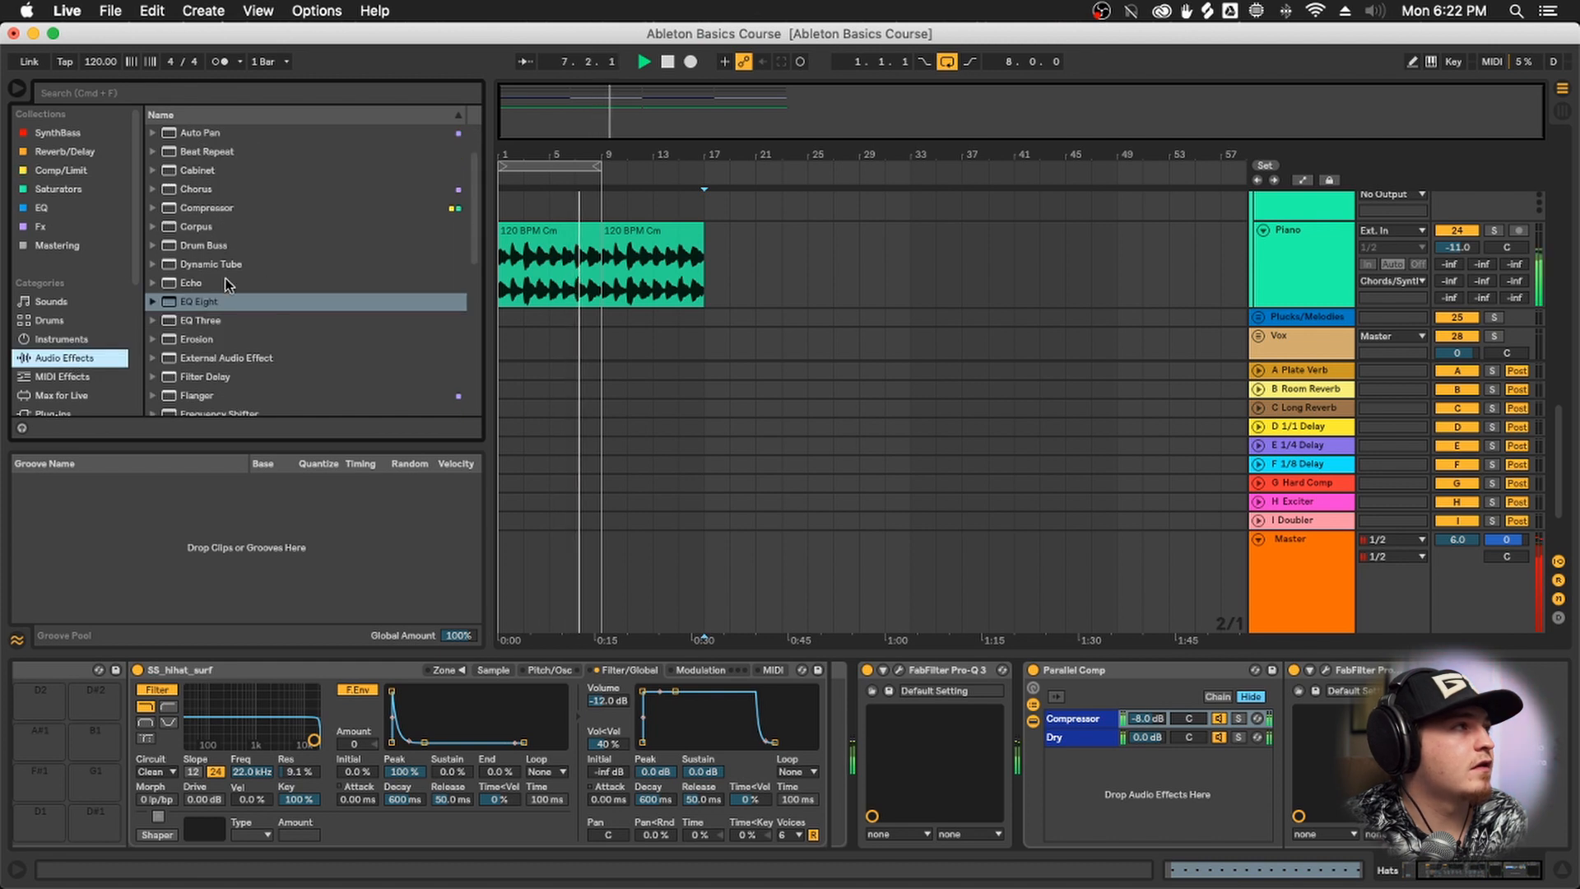
scroll(228, 283, "up", 3)
scroll(237, 263, "down", 7)
scroll(237, 263, "down", 8)
left_click(212, 227)
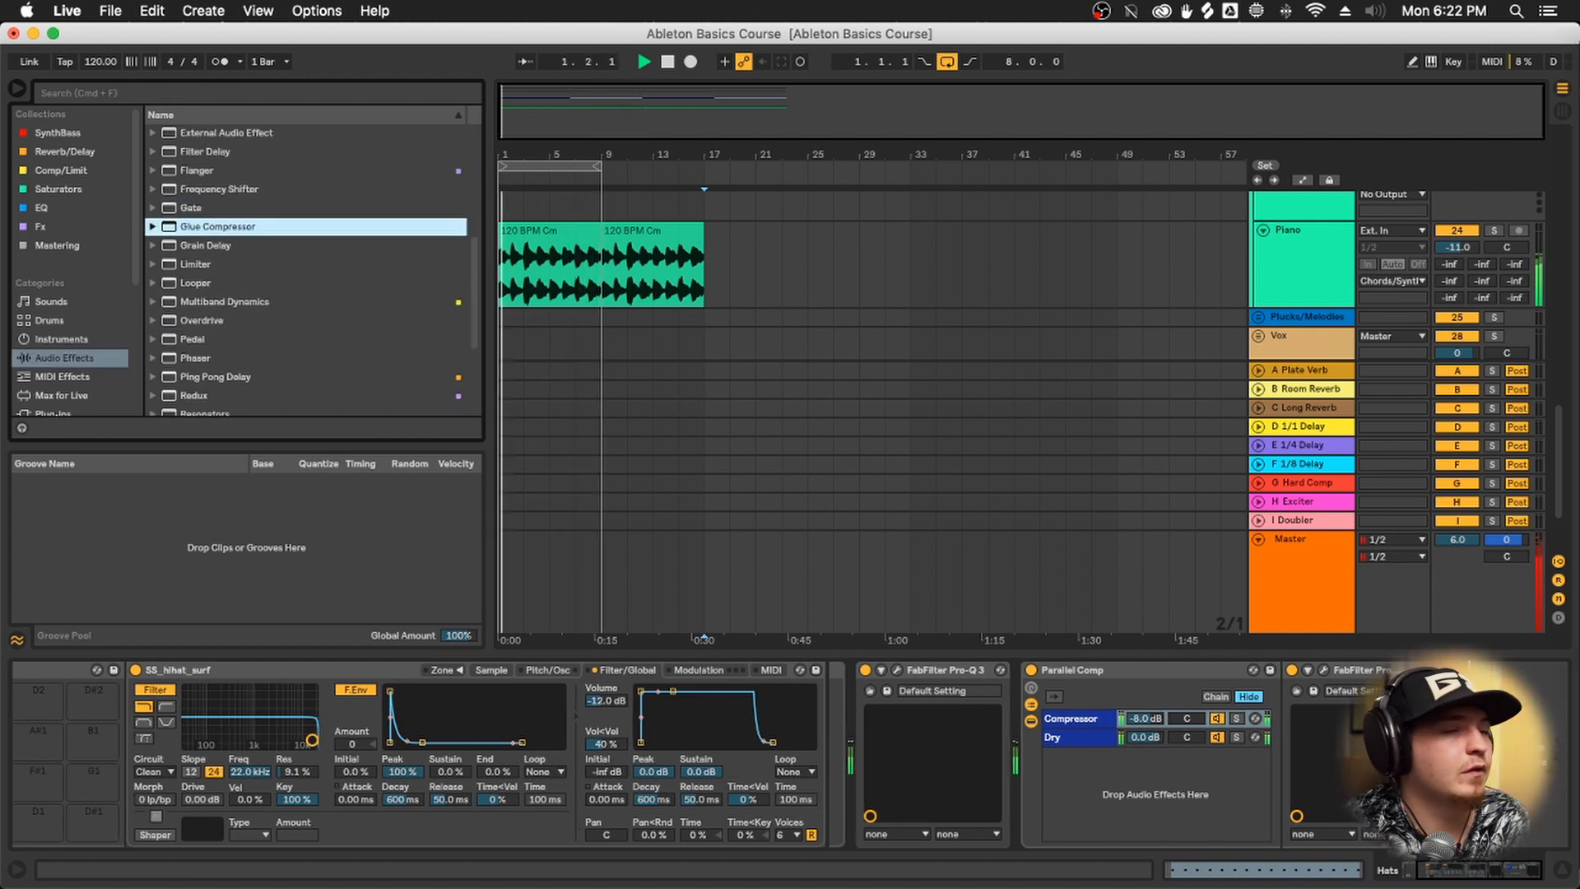
key("Return")
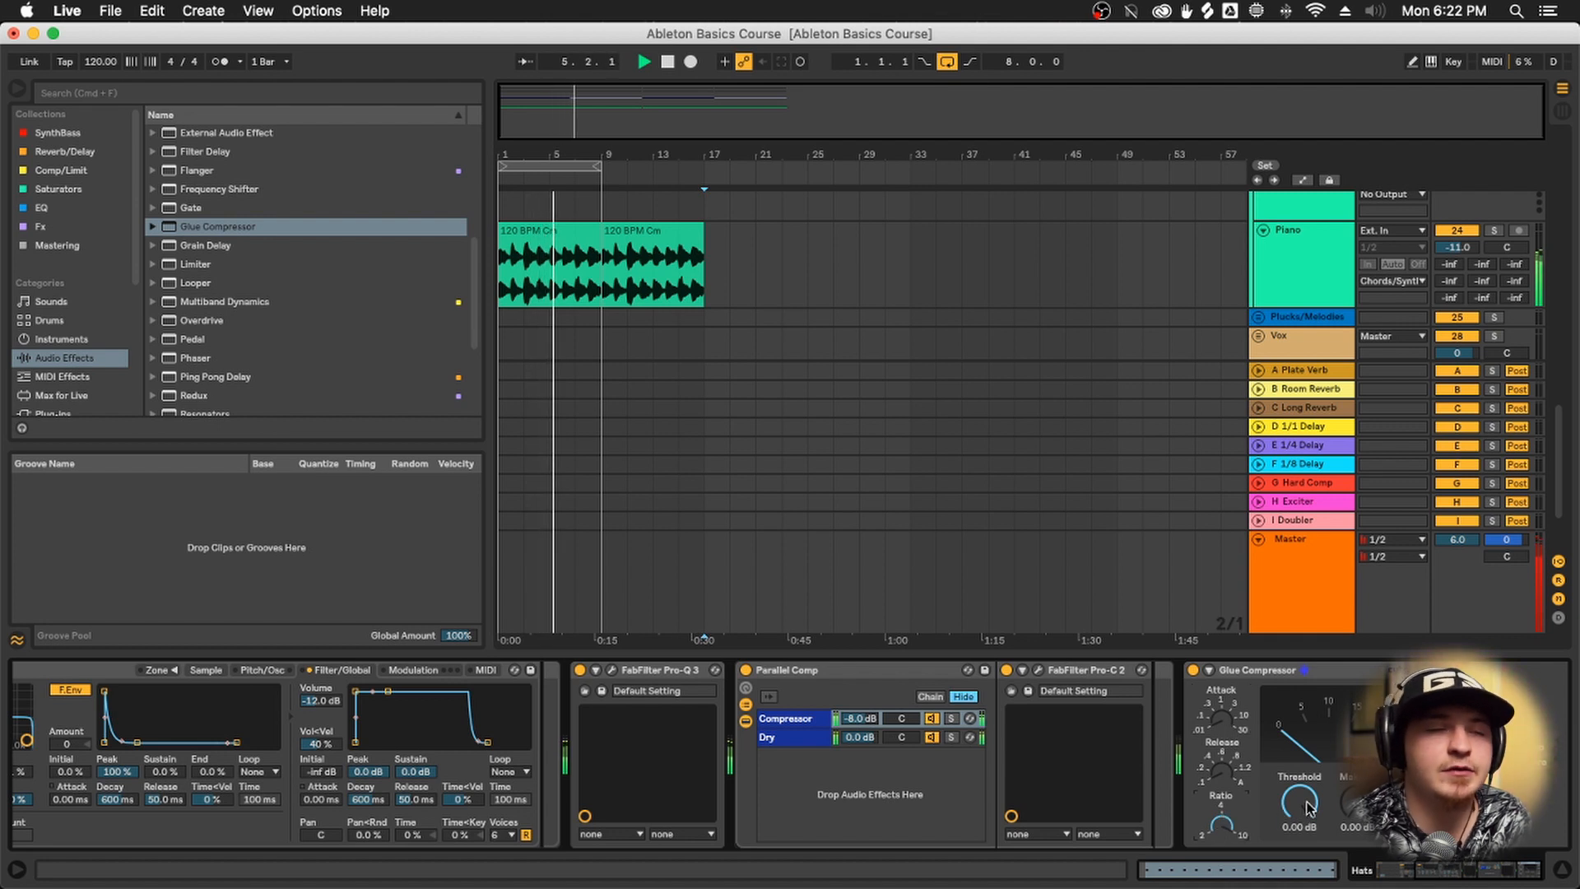
Set the Glue Compressor's threshold to about -6.03 dB and its makeup gain to about 1.27 dB
left_click_drag(1308, 808, 1308, 820)
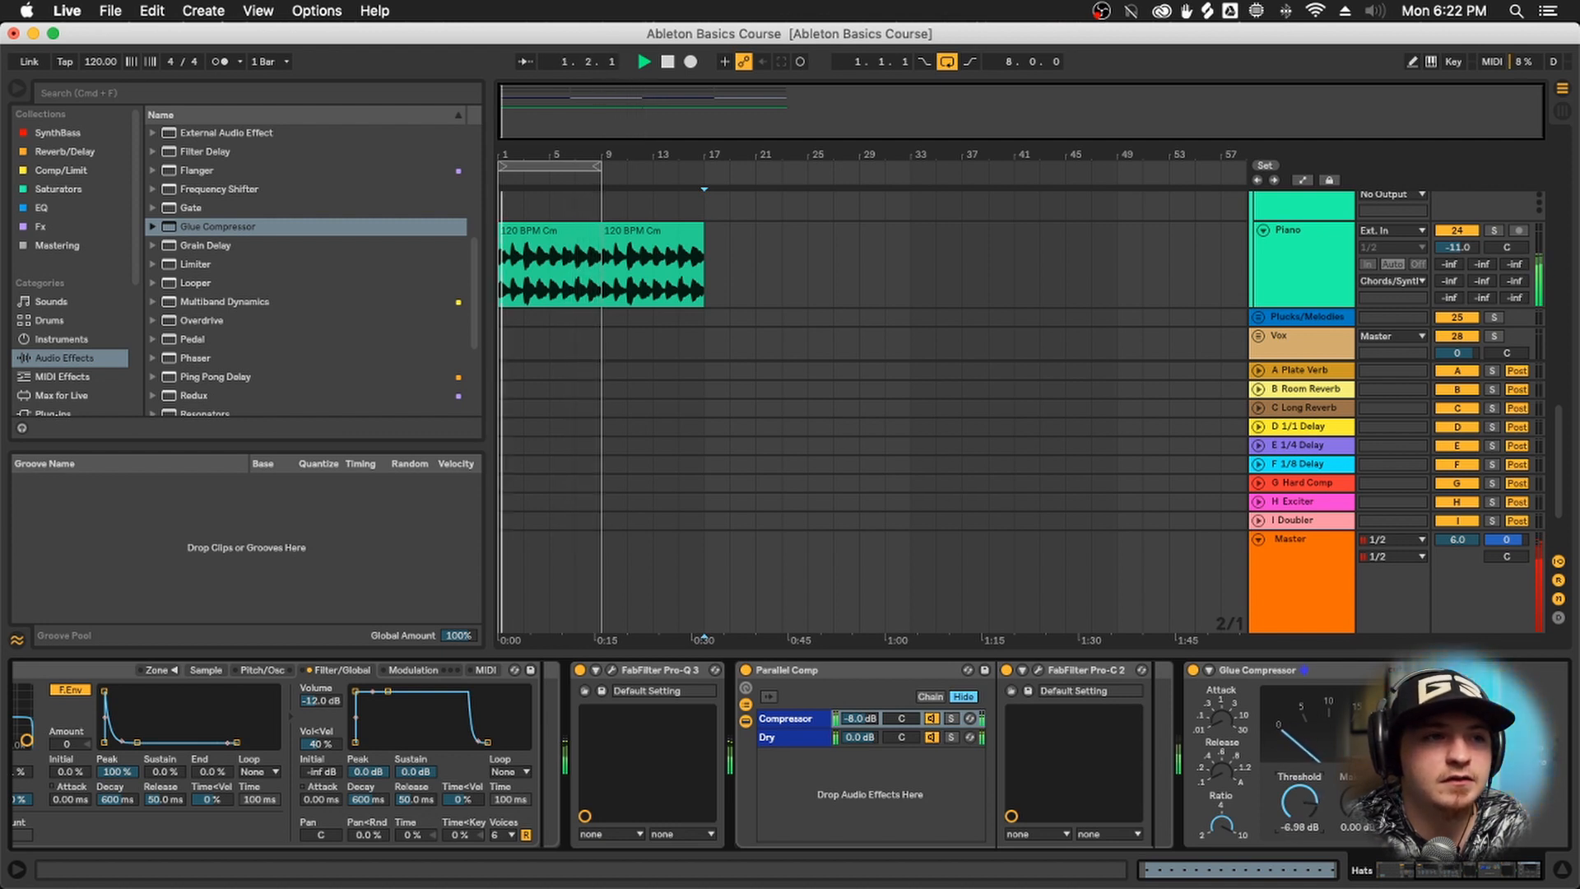
left_click_drag(1301, 795, 1301, 792)
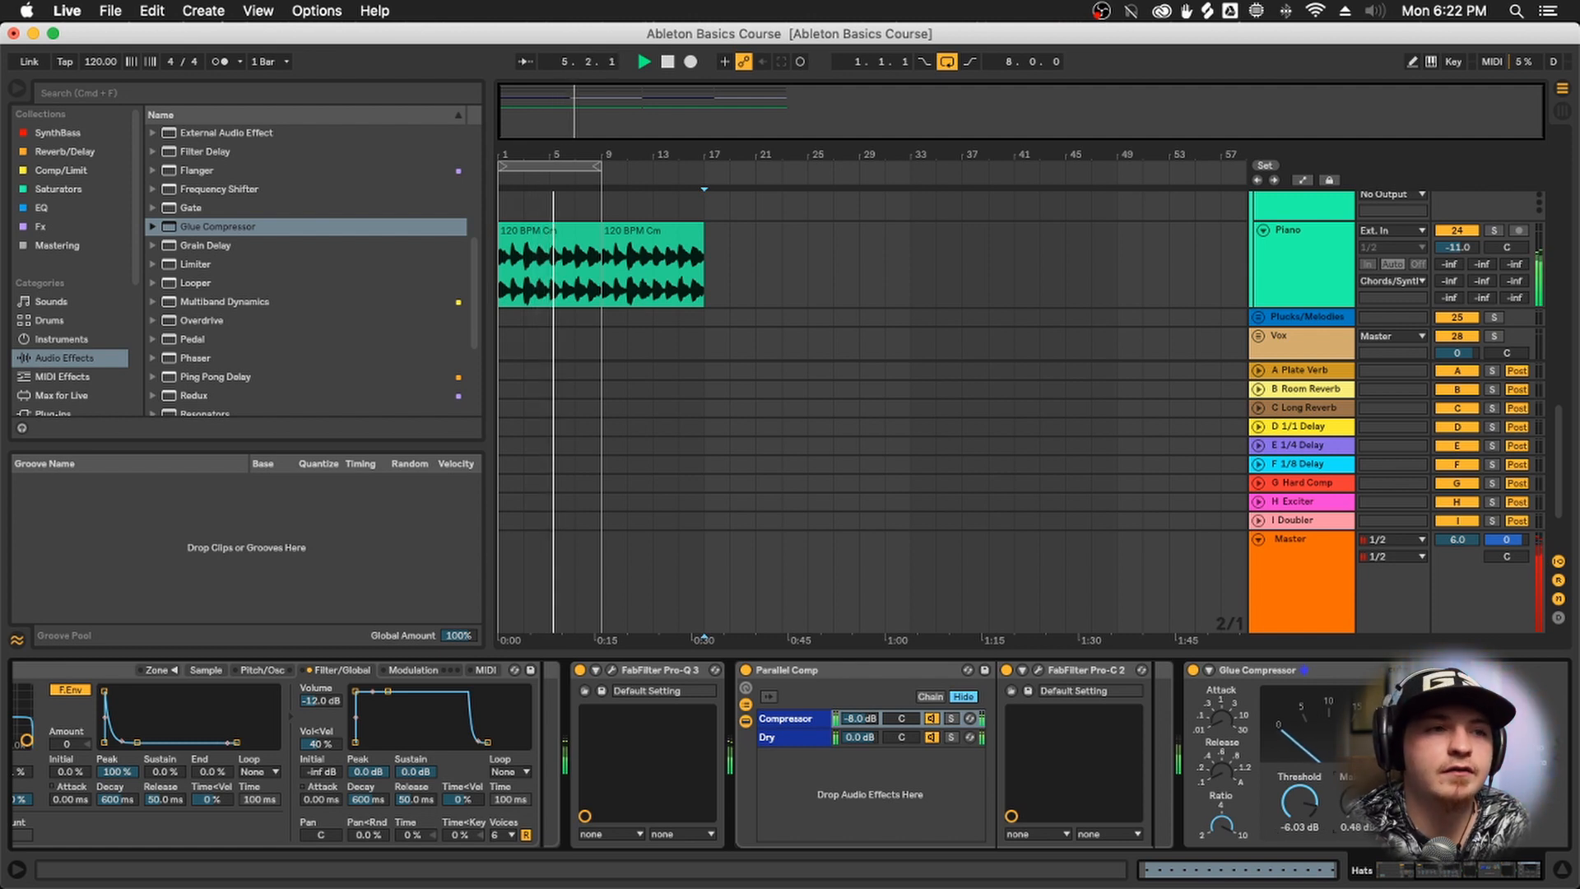
left_click_drag(1350, 805, 1350, 801)
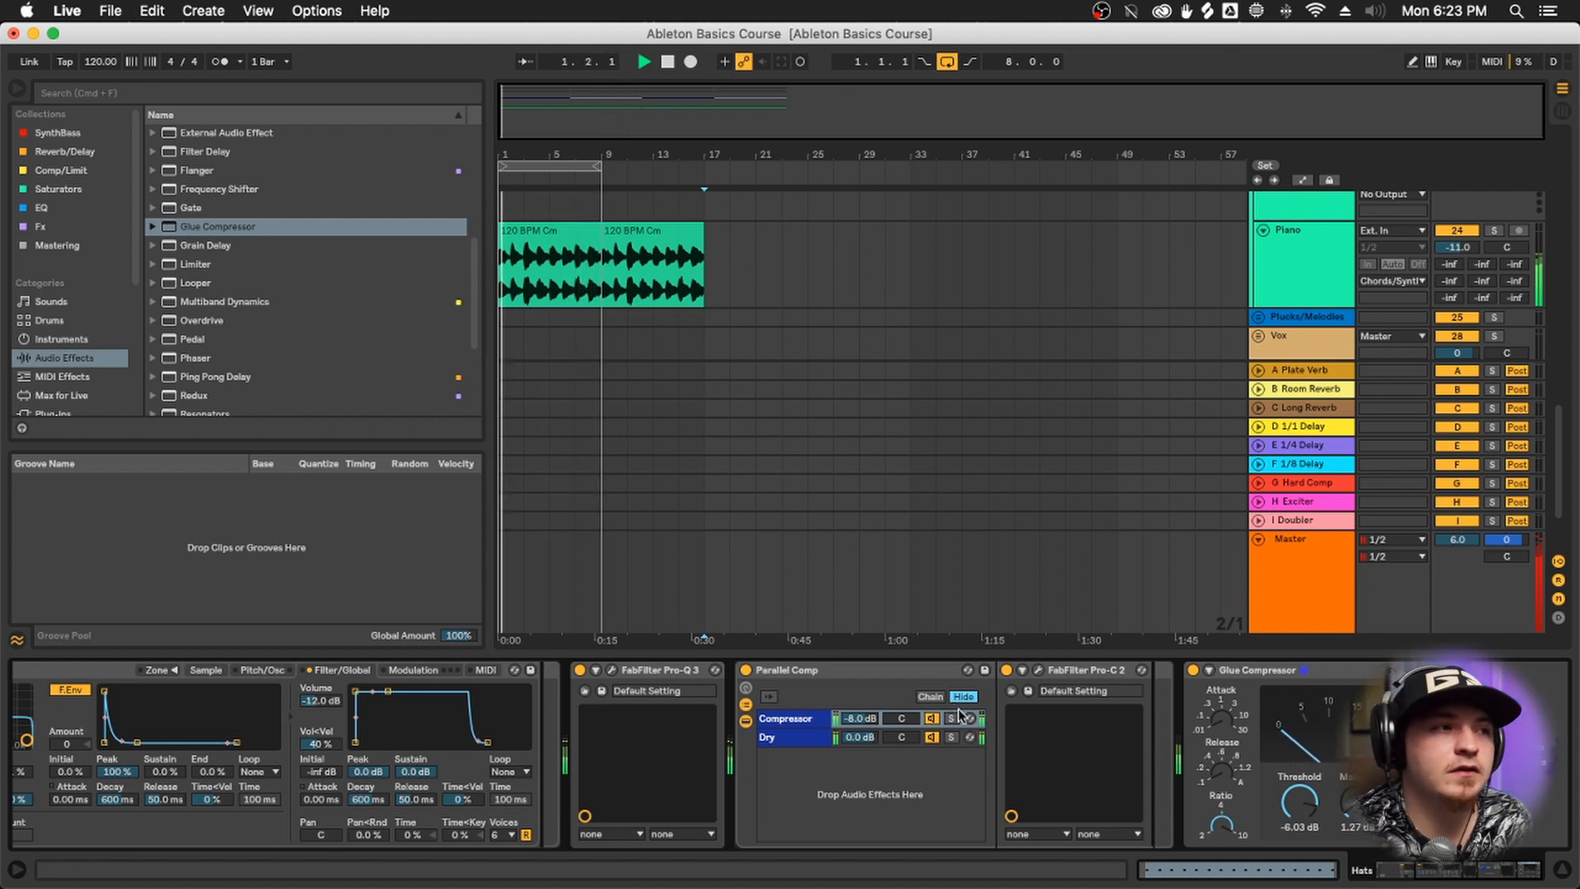
left_click(797, 720)
left_click(1254, 674)
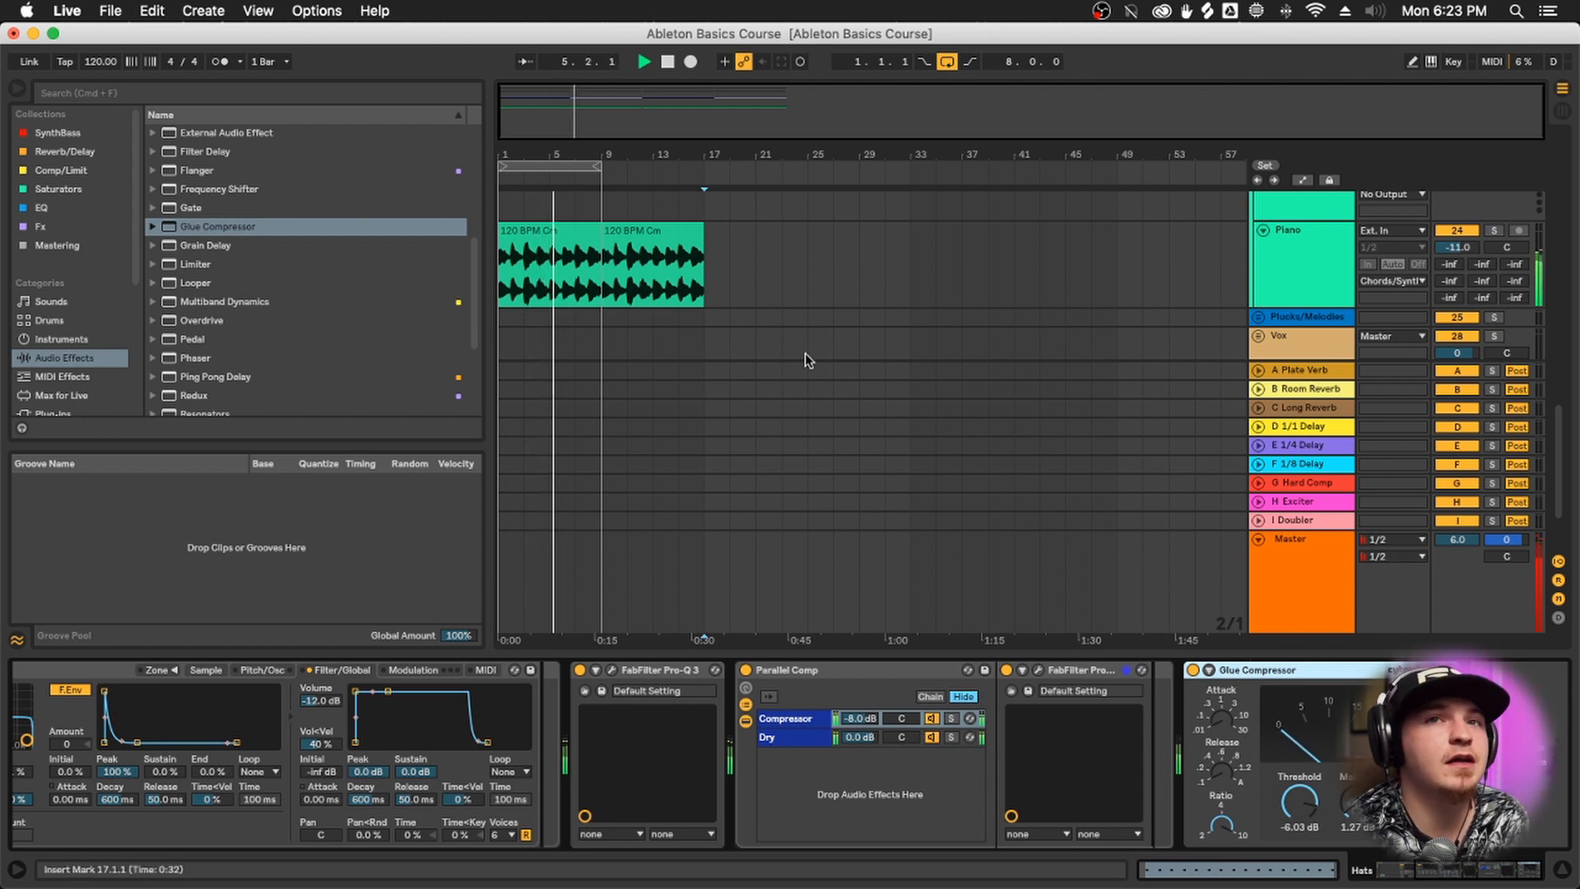
Select the first Piano clip and audition the Piano track in solo, ending with solo off
scroll(791, 356, "up", 3)
scroll(791, 356, "up", 3)
scroll(613, 287, "down", 5)
left_click(564, 234)
scroll(679, 325, "up", 12)
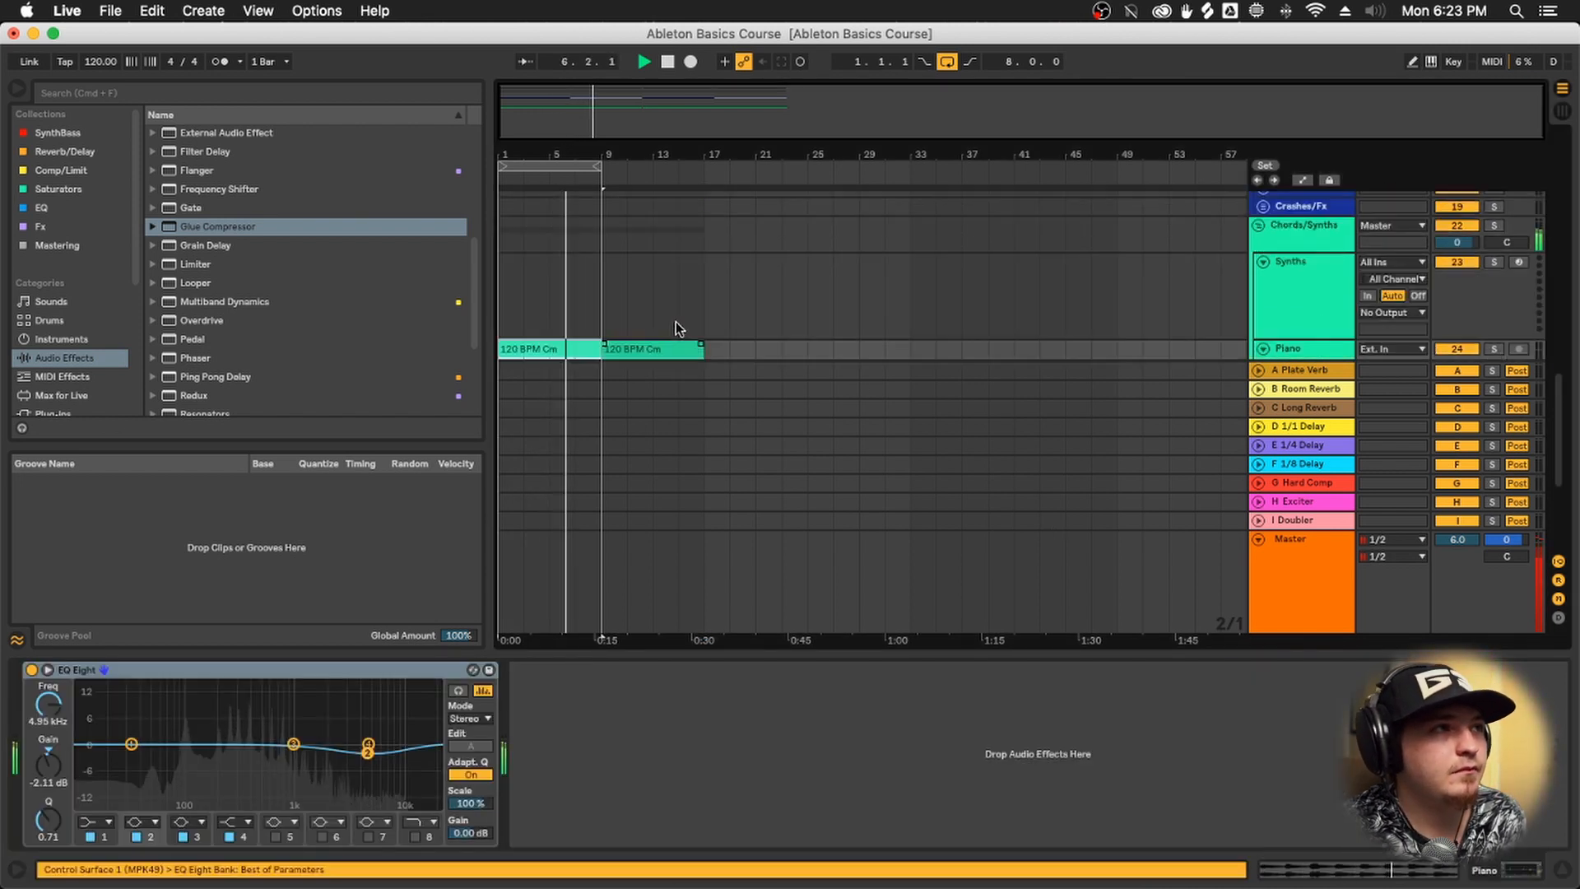
scroll(730, 324, "up", 10)
scroll(740, 324, "down", 8)
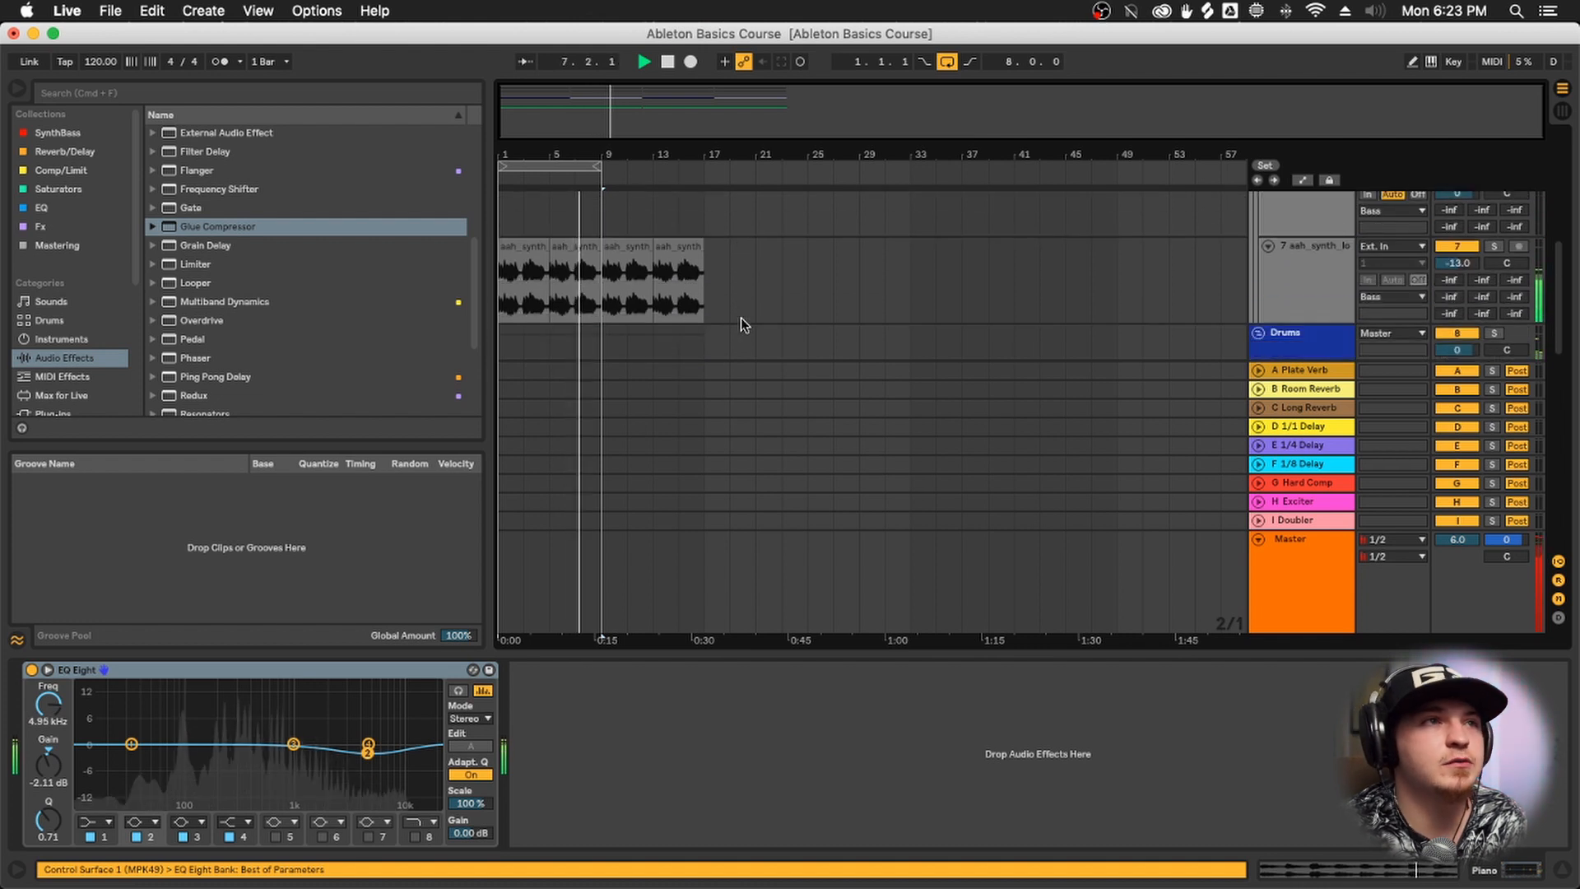
scroll(613, 306, "down", 8)
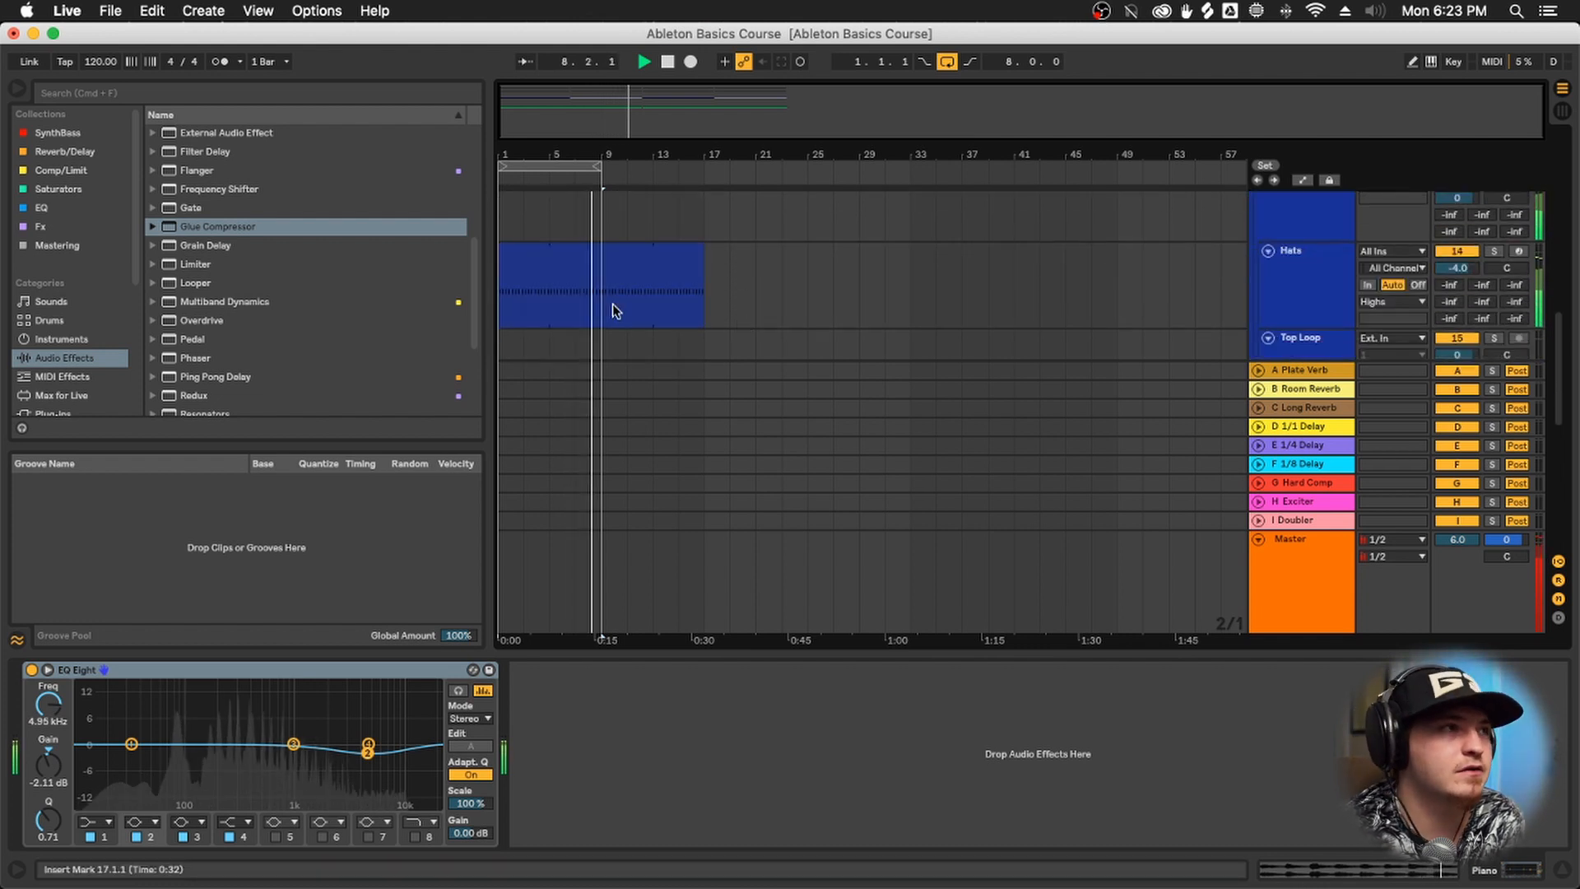
scroll(612, 305, "down", 6)
scroll(553, 239, "up", 2)
scroll(642, 278, "up", 3)
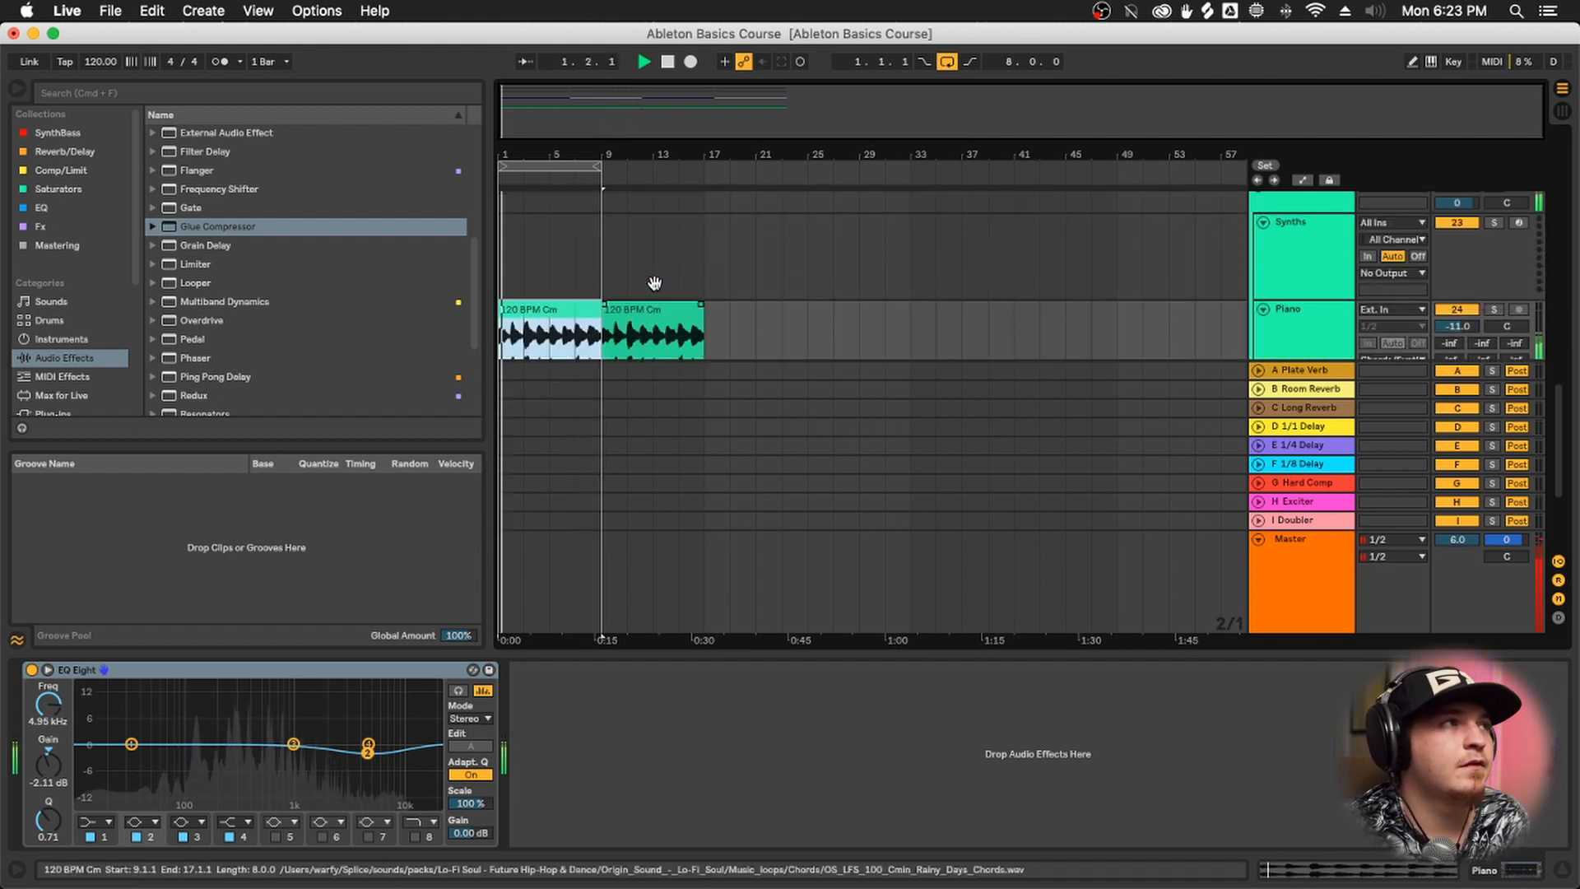
left_click(1495, 310)
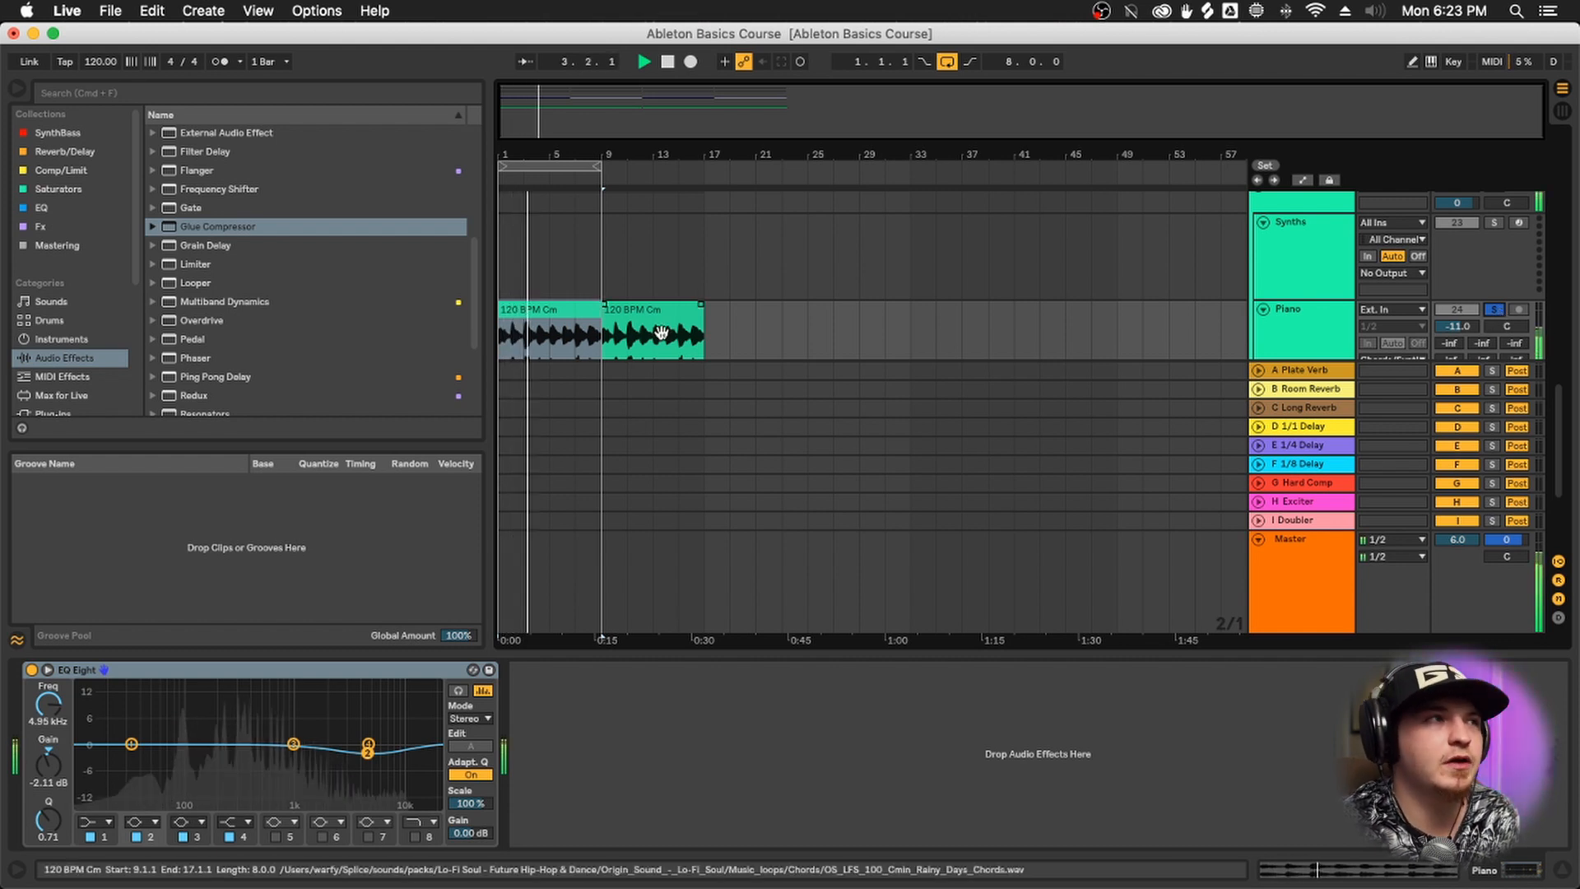
left_click(1494, 310)
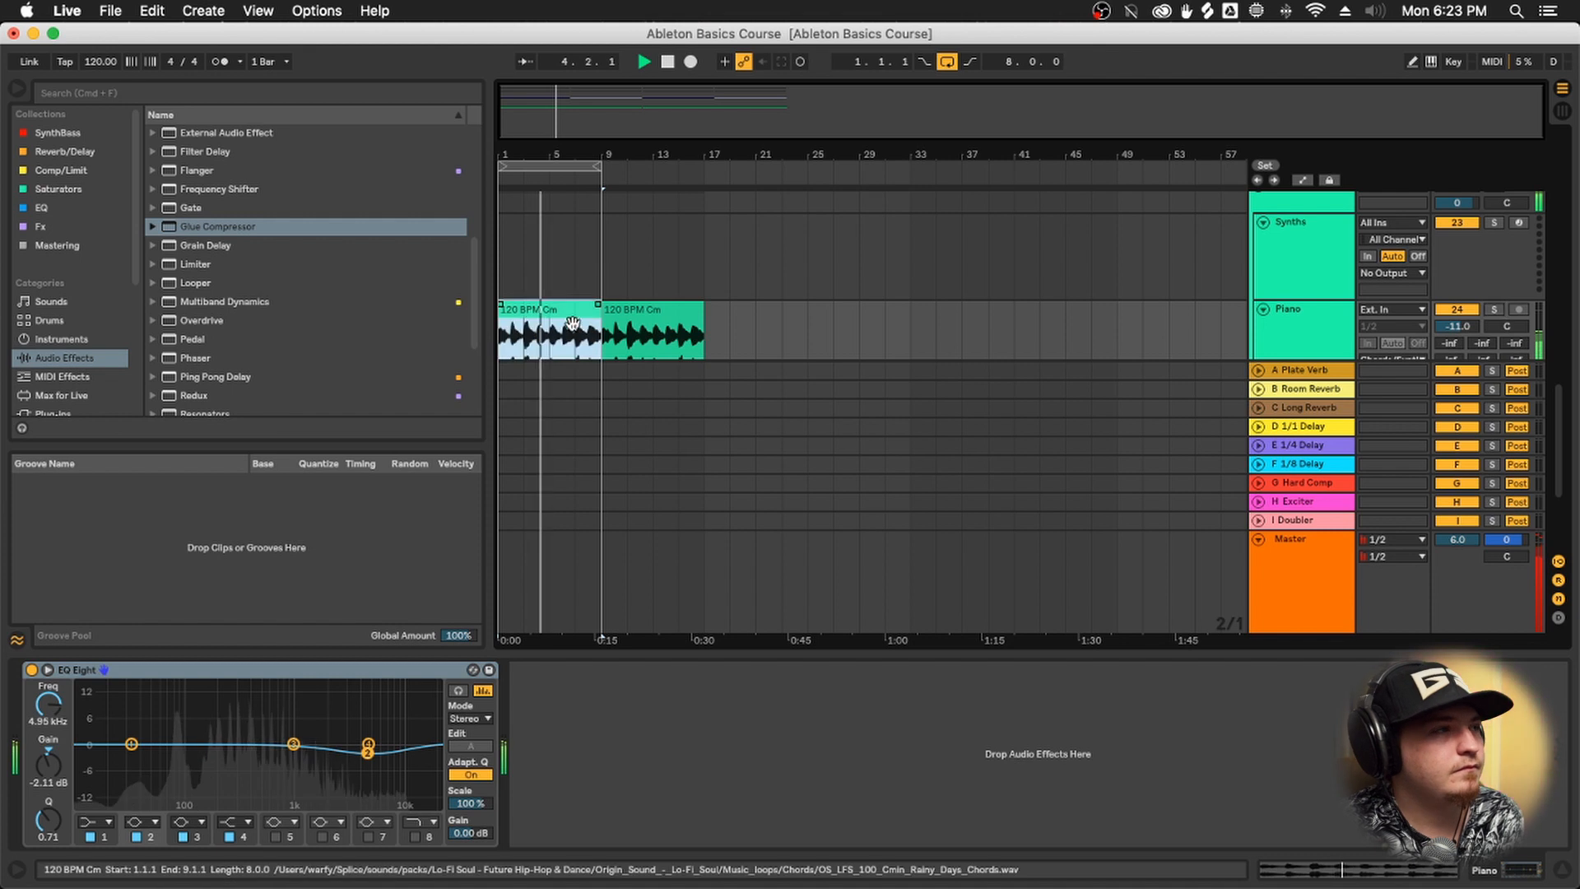
Add Ableton's stock Compressor to the Piano track after the EQ Eight
scroll(701, 358, "down", 2)
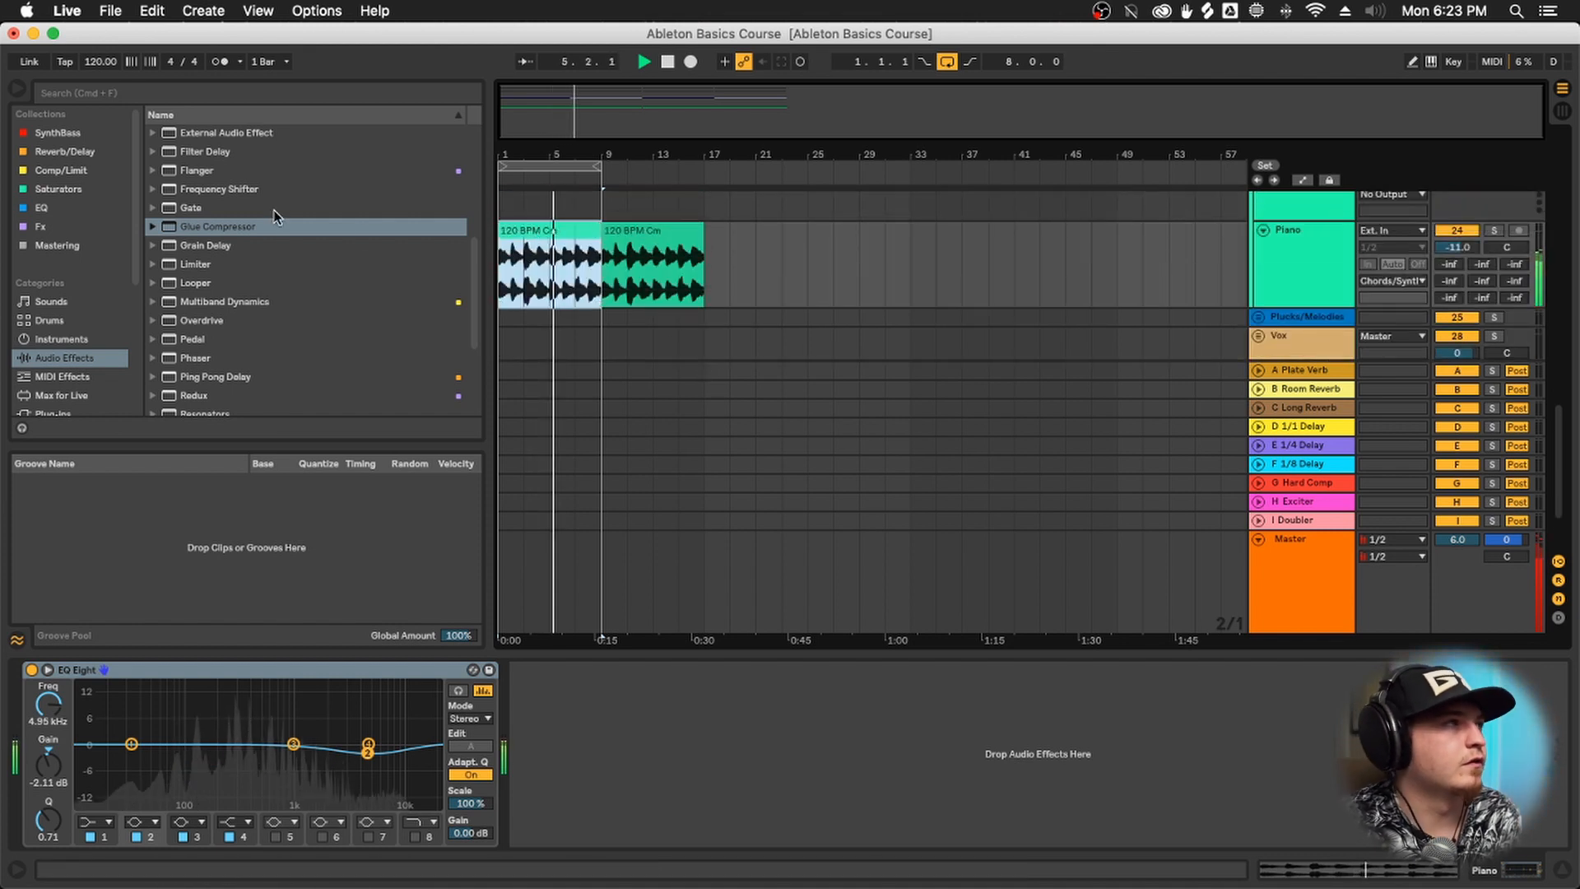
scroll(239, 205, "up", 5)
left_click_drag(206, 265, 621, 297)
left_click_drag(619, 654, 627, 697)
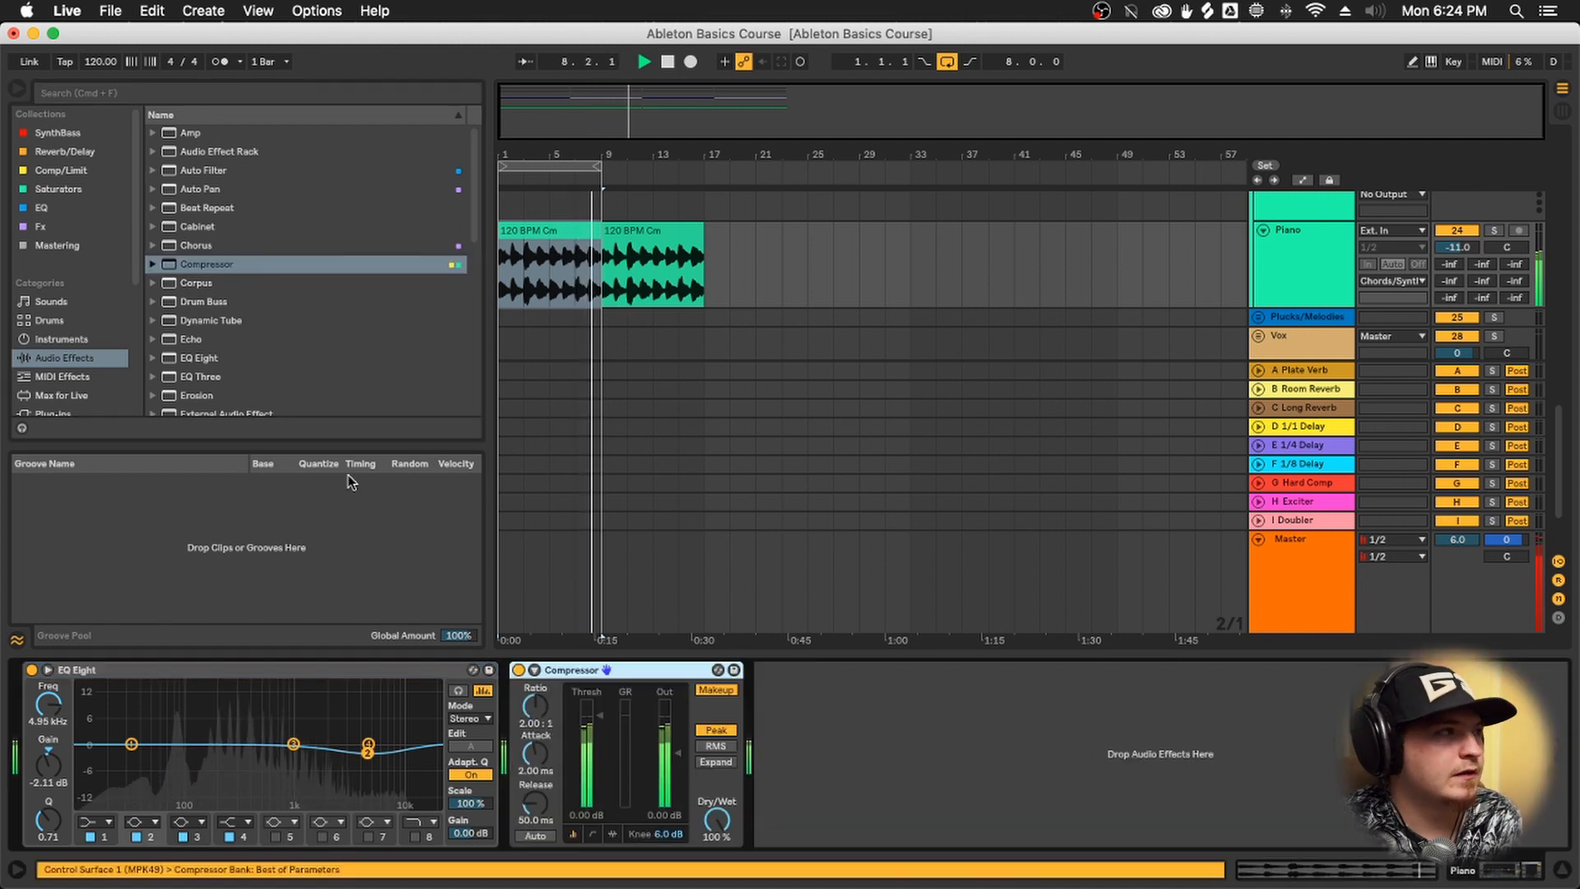
Add LFOTool from the Comp/Limit collection after the Piano track's Compressor, and close its window
left_click(60, 171)
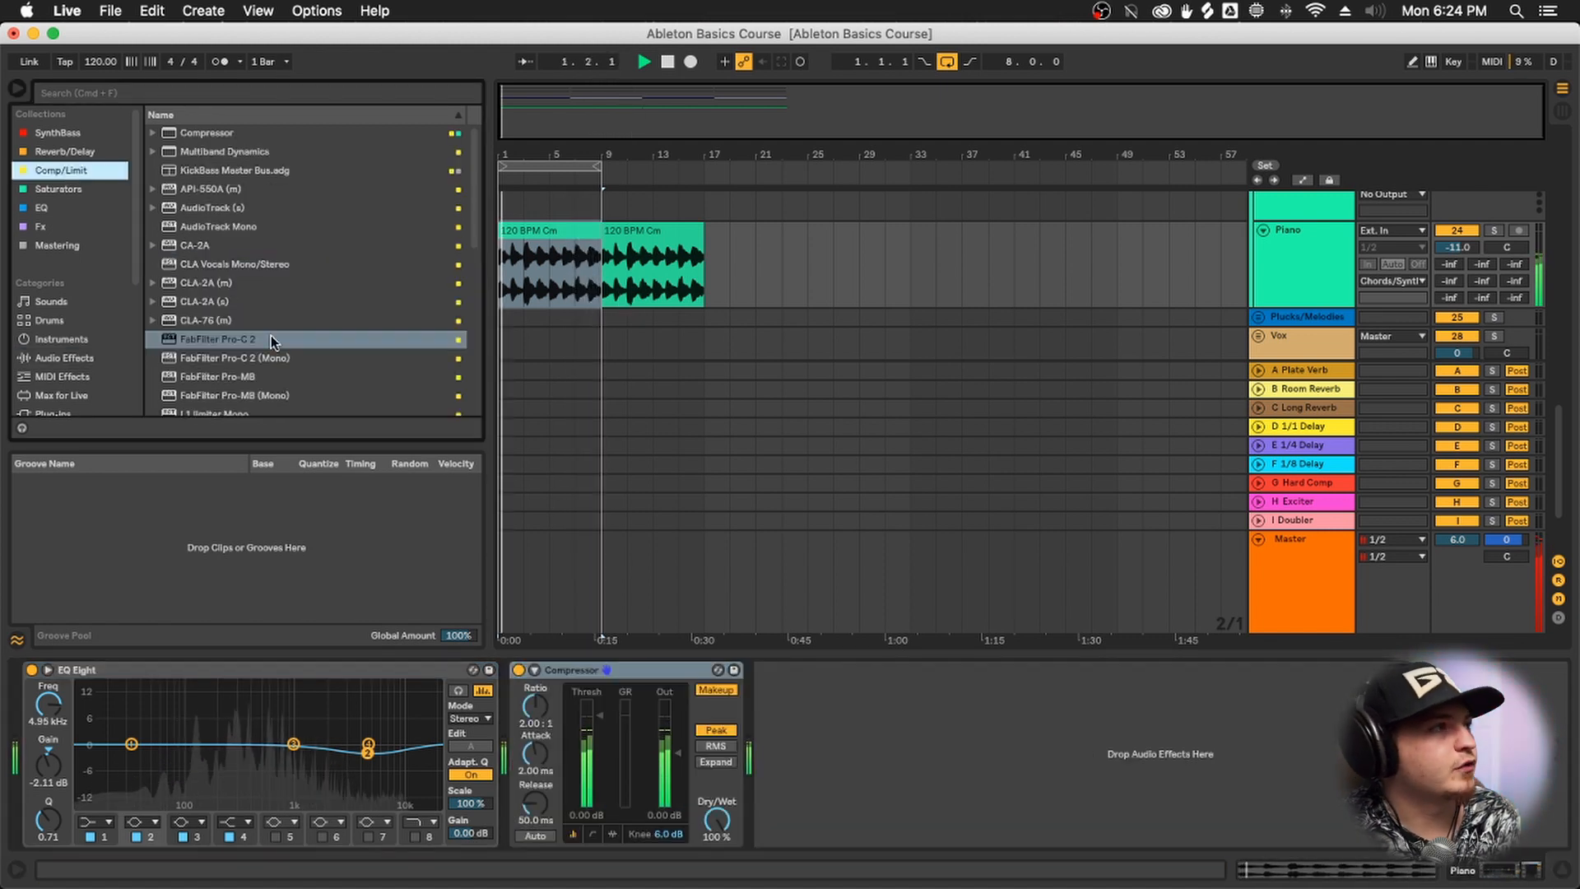
scroll(270, 337, "down", 5)
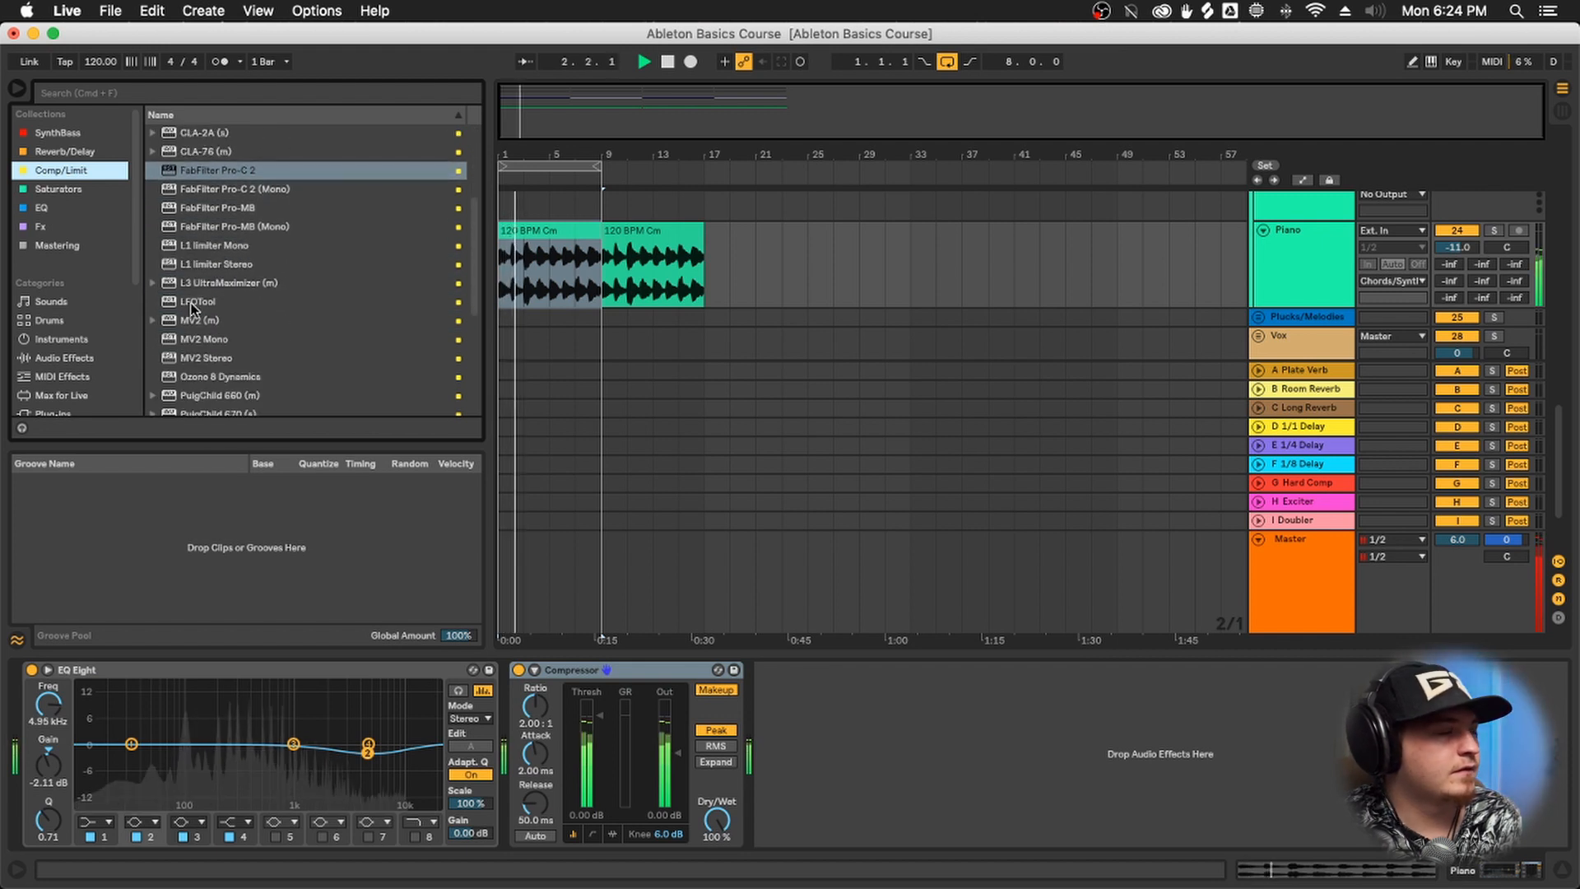
left_click_drag(193, 303, 917, 712)
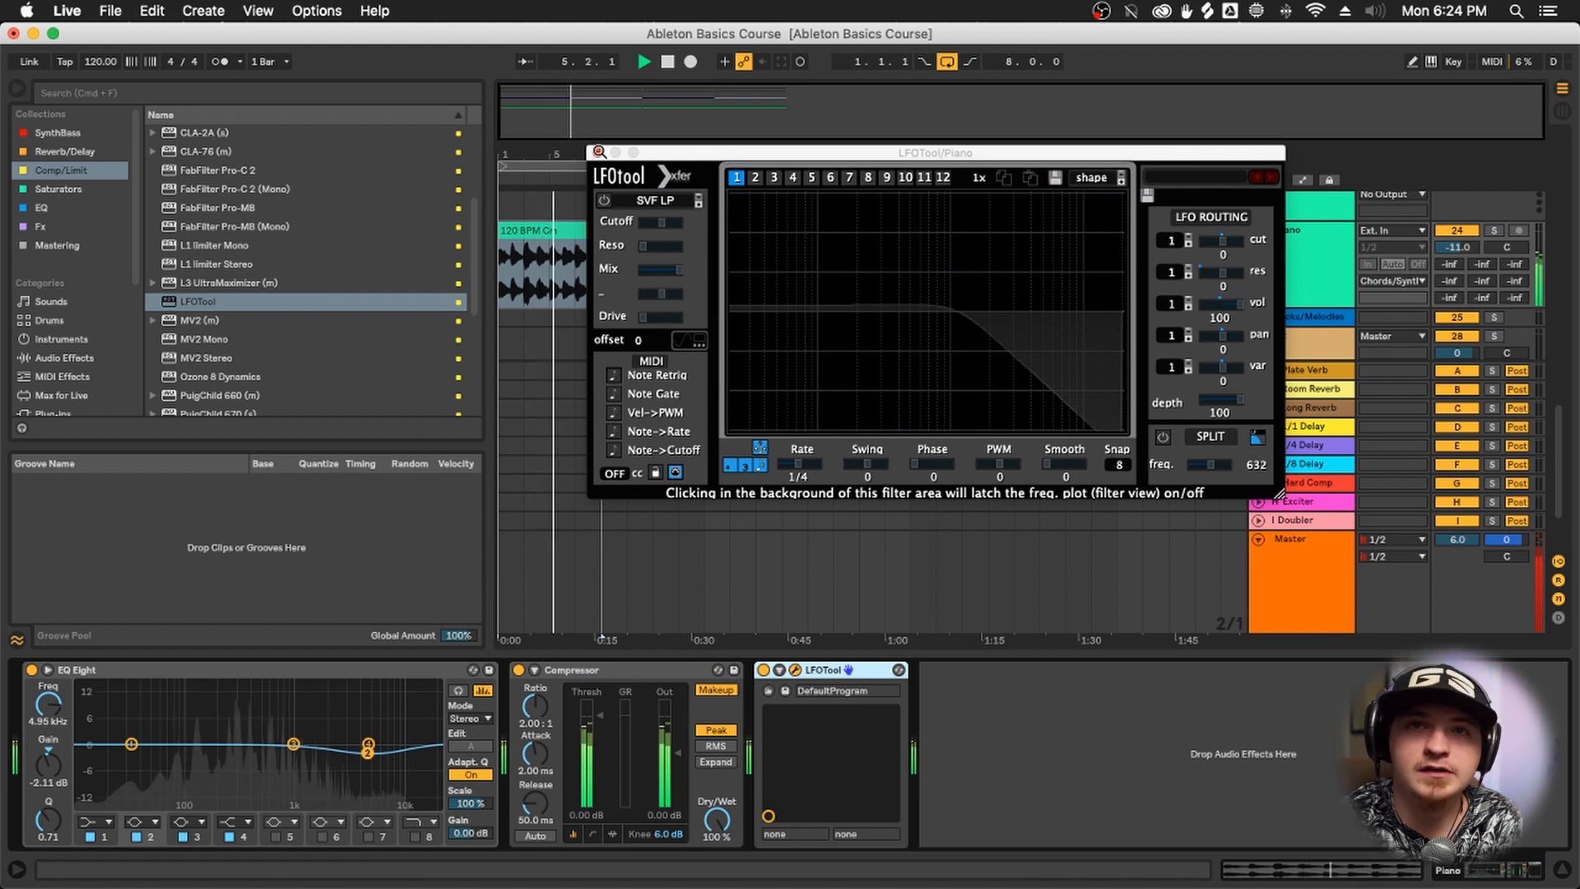
left_click(599, 153)
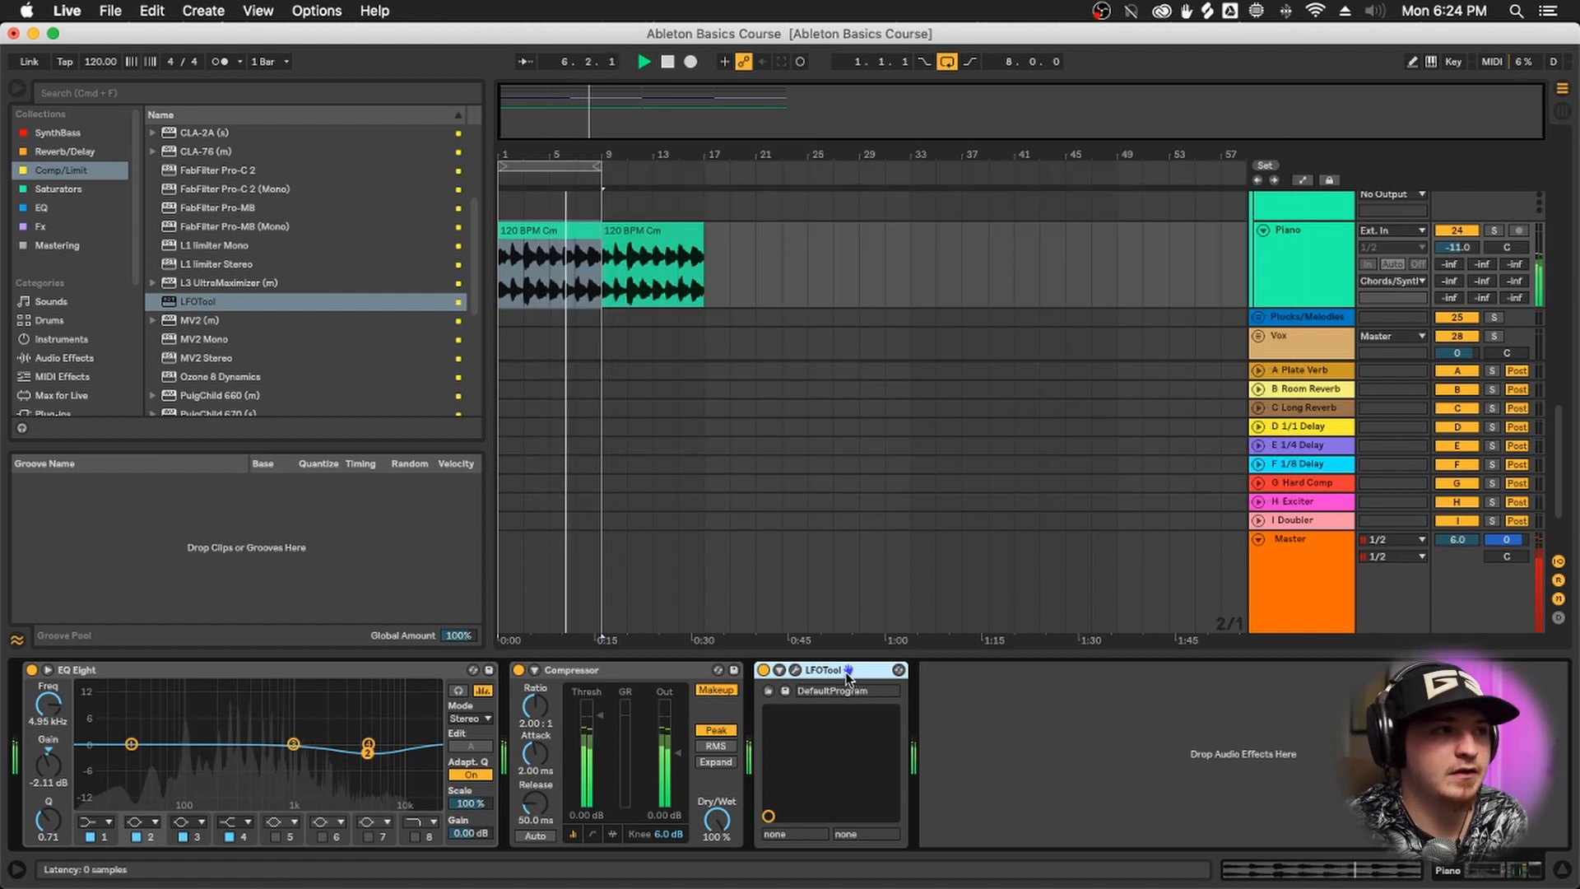
Locate the Kick 2 track, select its first clip and go back down to the Piano track
scroll(621, 256, "up", 3)
left_click(621, 257)
scroll(626, 279, "up", 5)
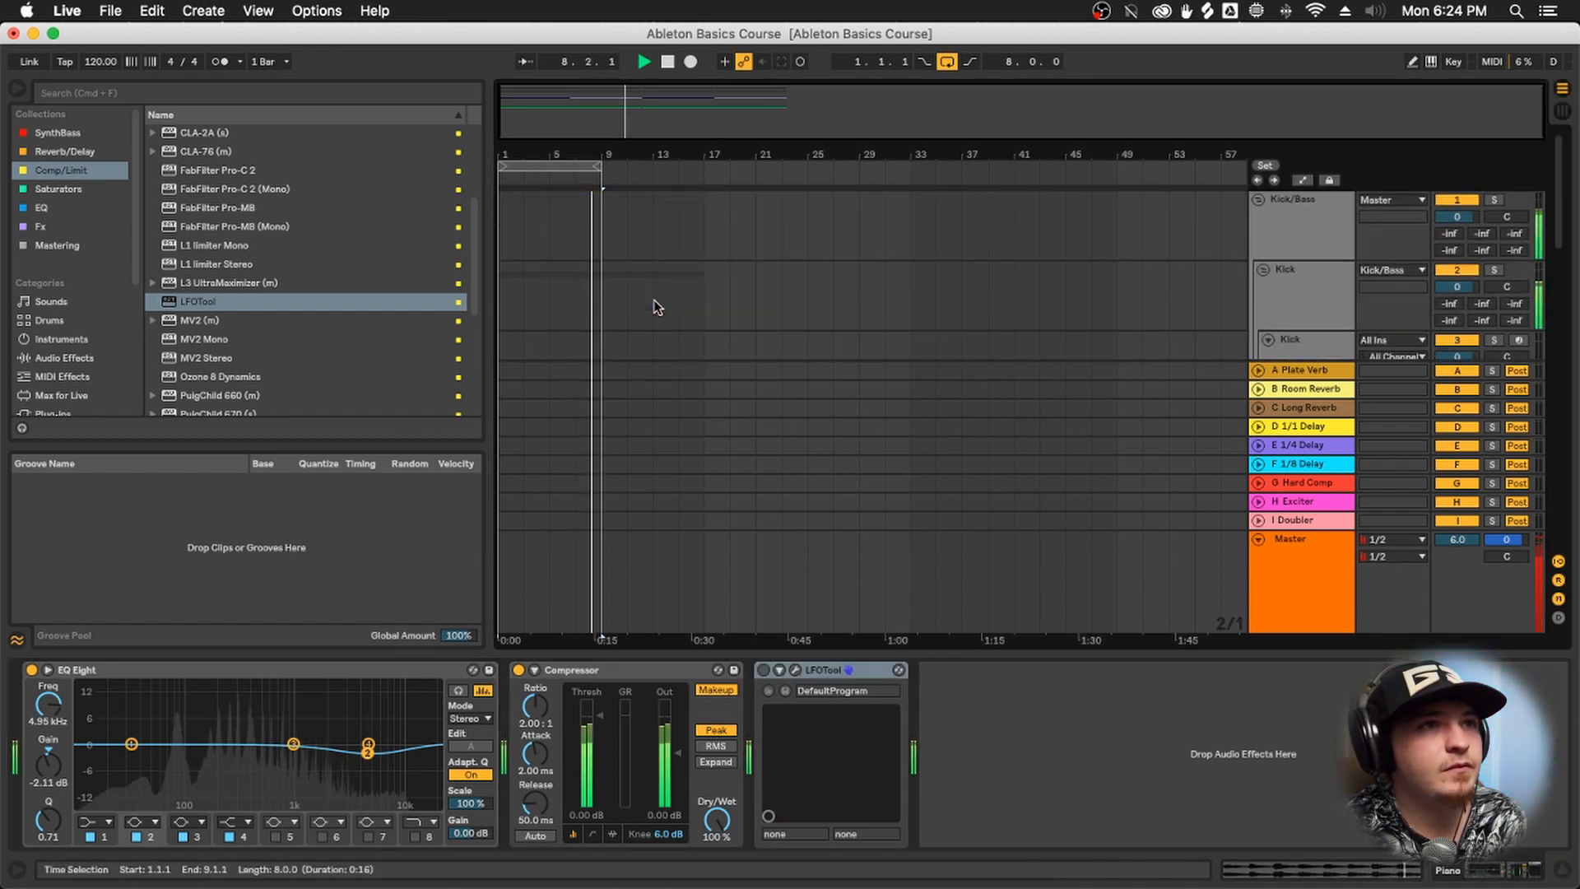
scroll(632, 300, "down", 5)
left_click(536, 247)
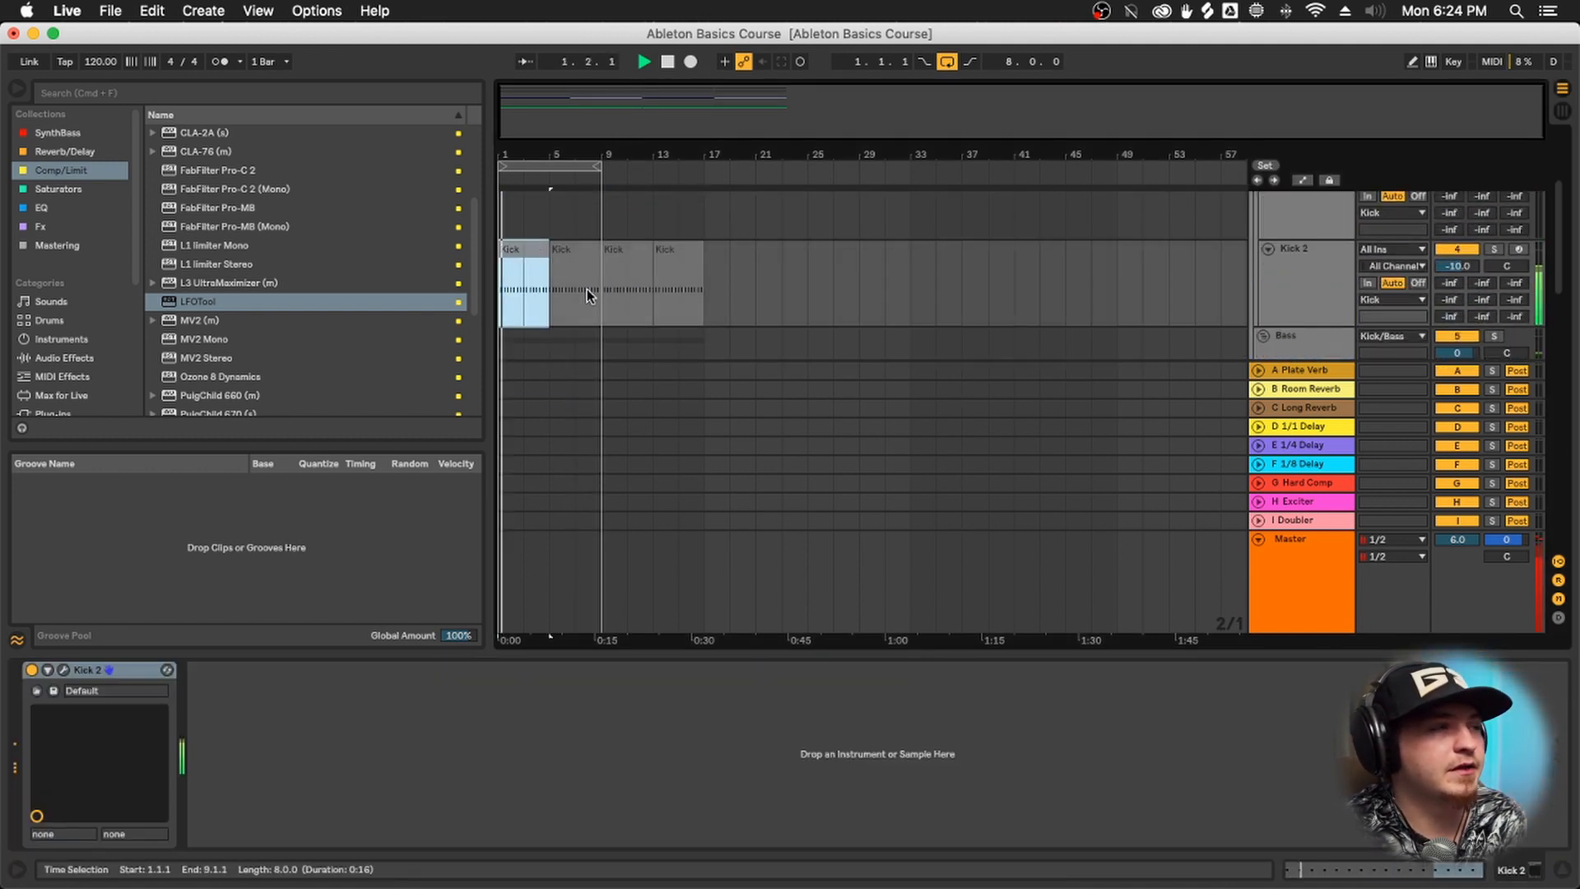
scroll(585, 288, "down", 2)
scroll(552, 269, "down", 8)
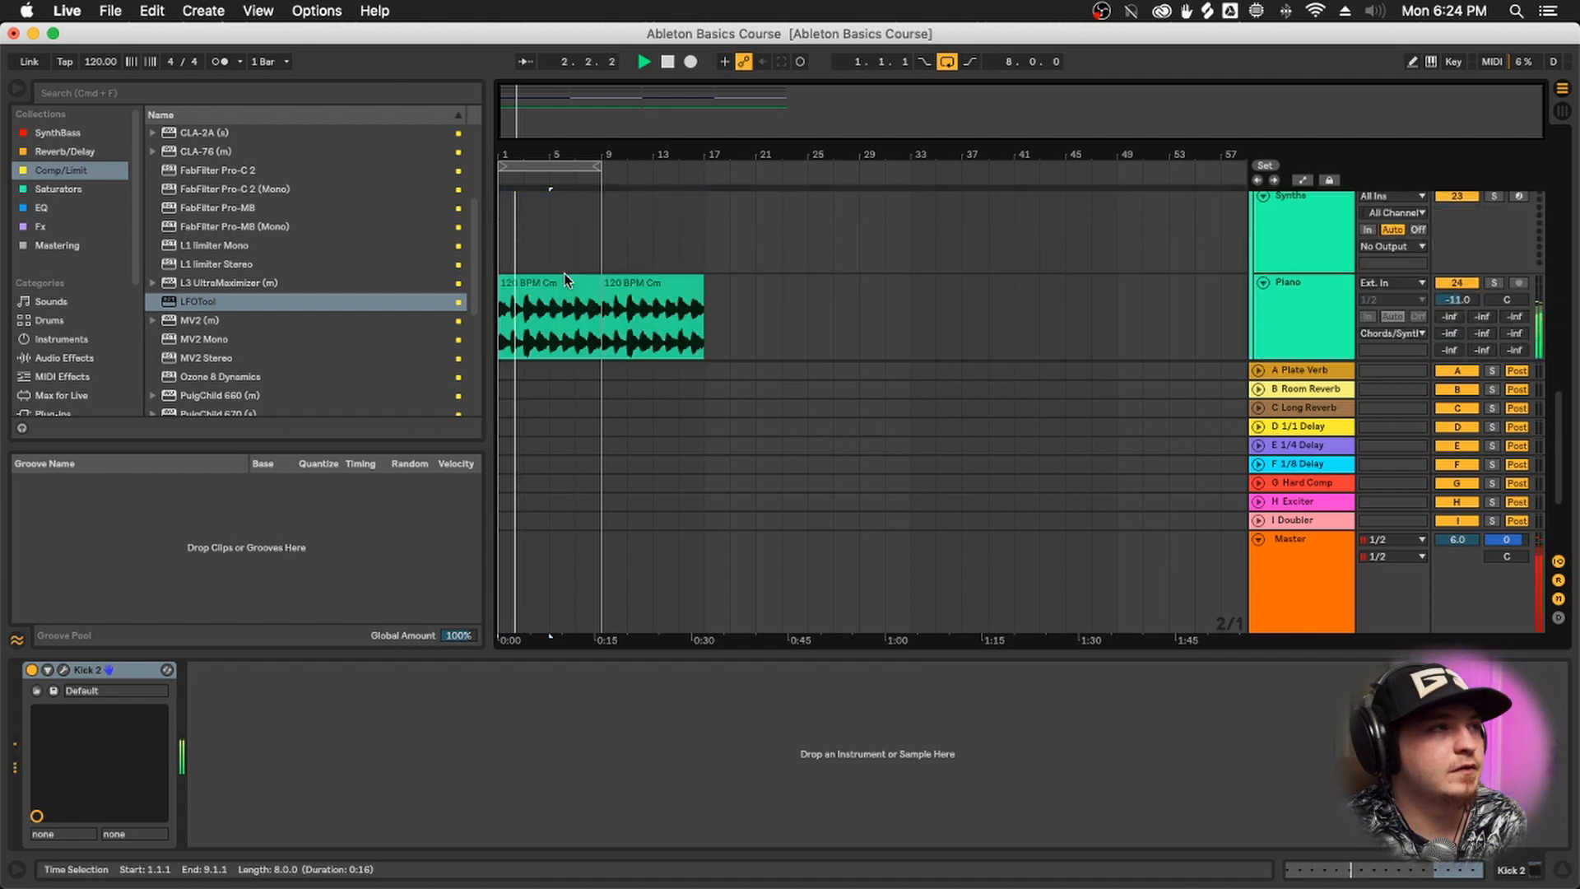
Enable sidechain on the Piano track's Compressor and set its audio source to Kick 2
left_click(571, 272)
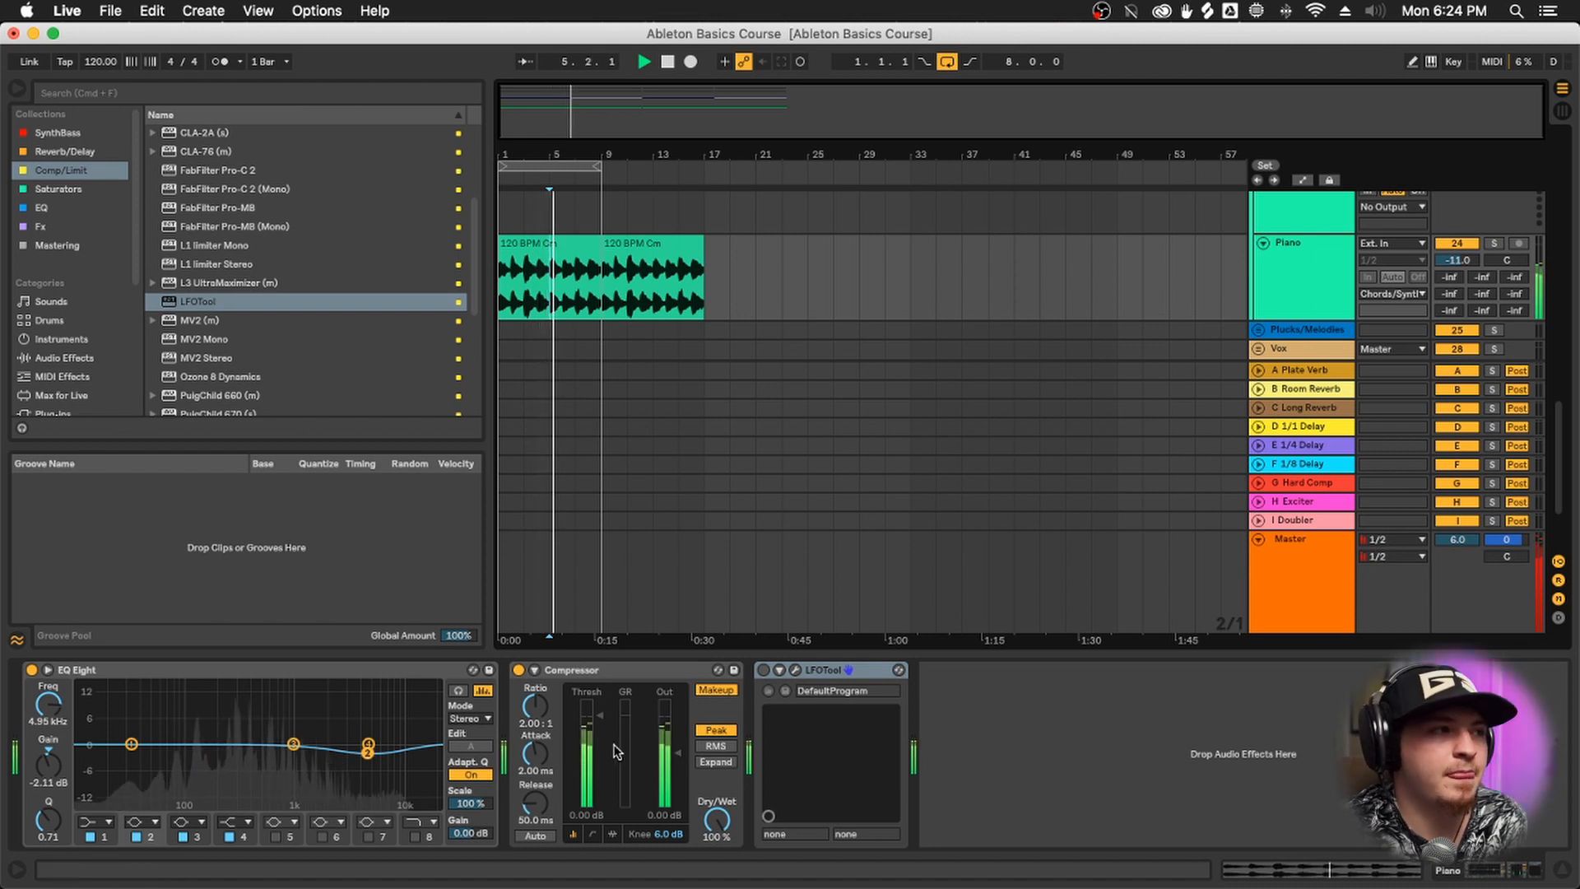
left_click(536, 672)
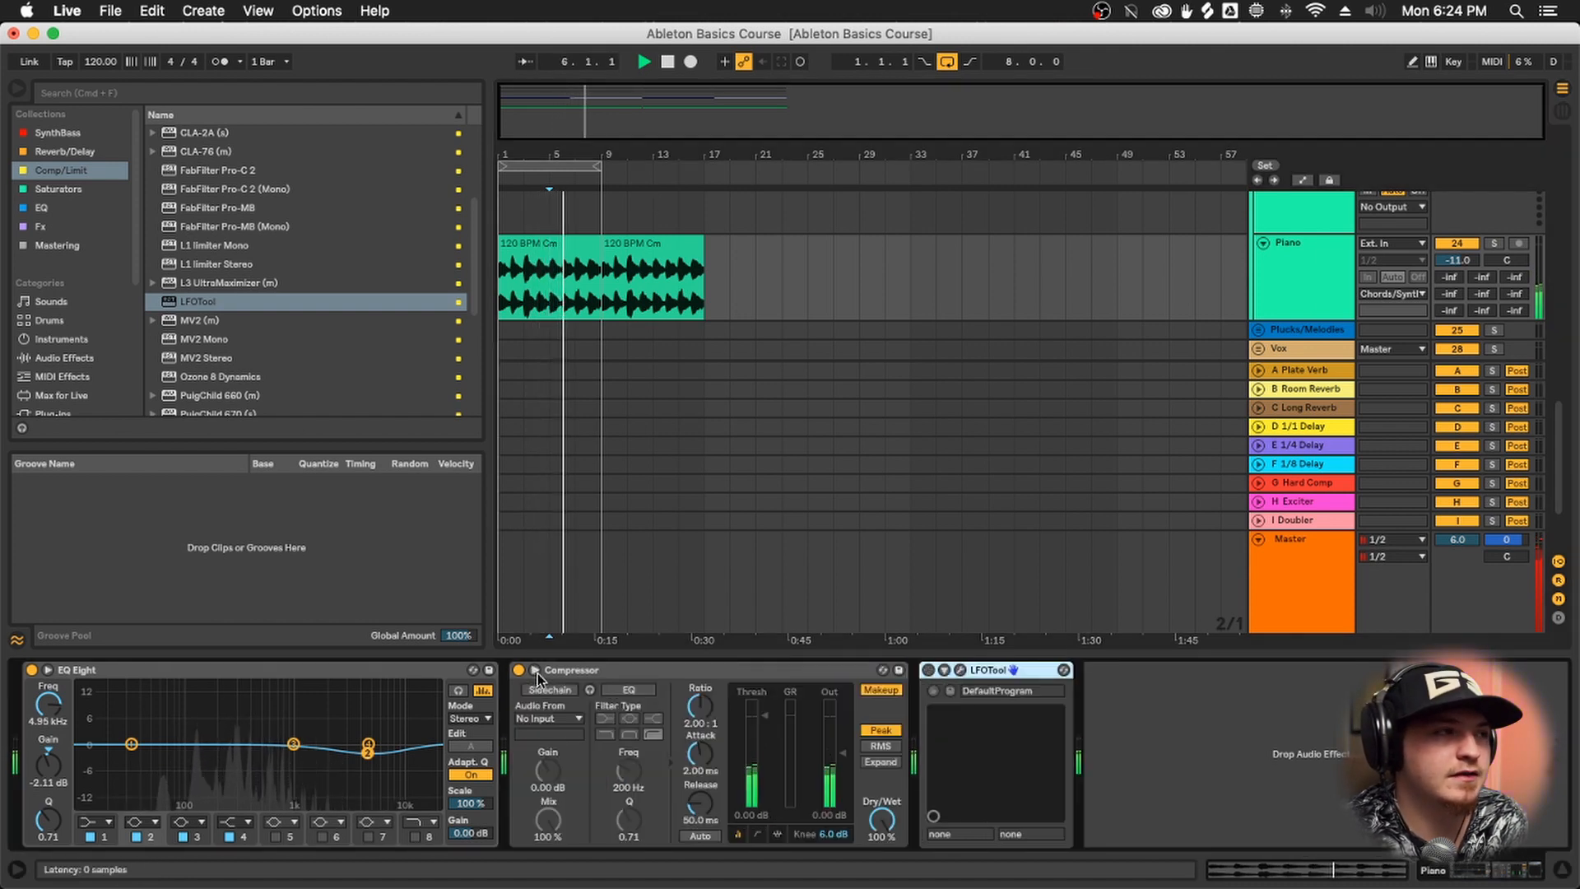
left_click(570, 719)
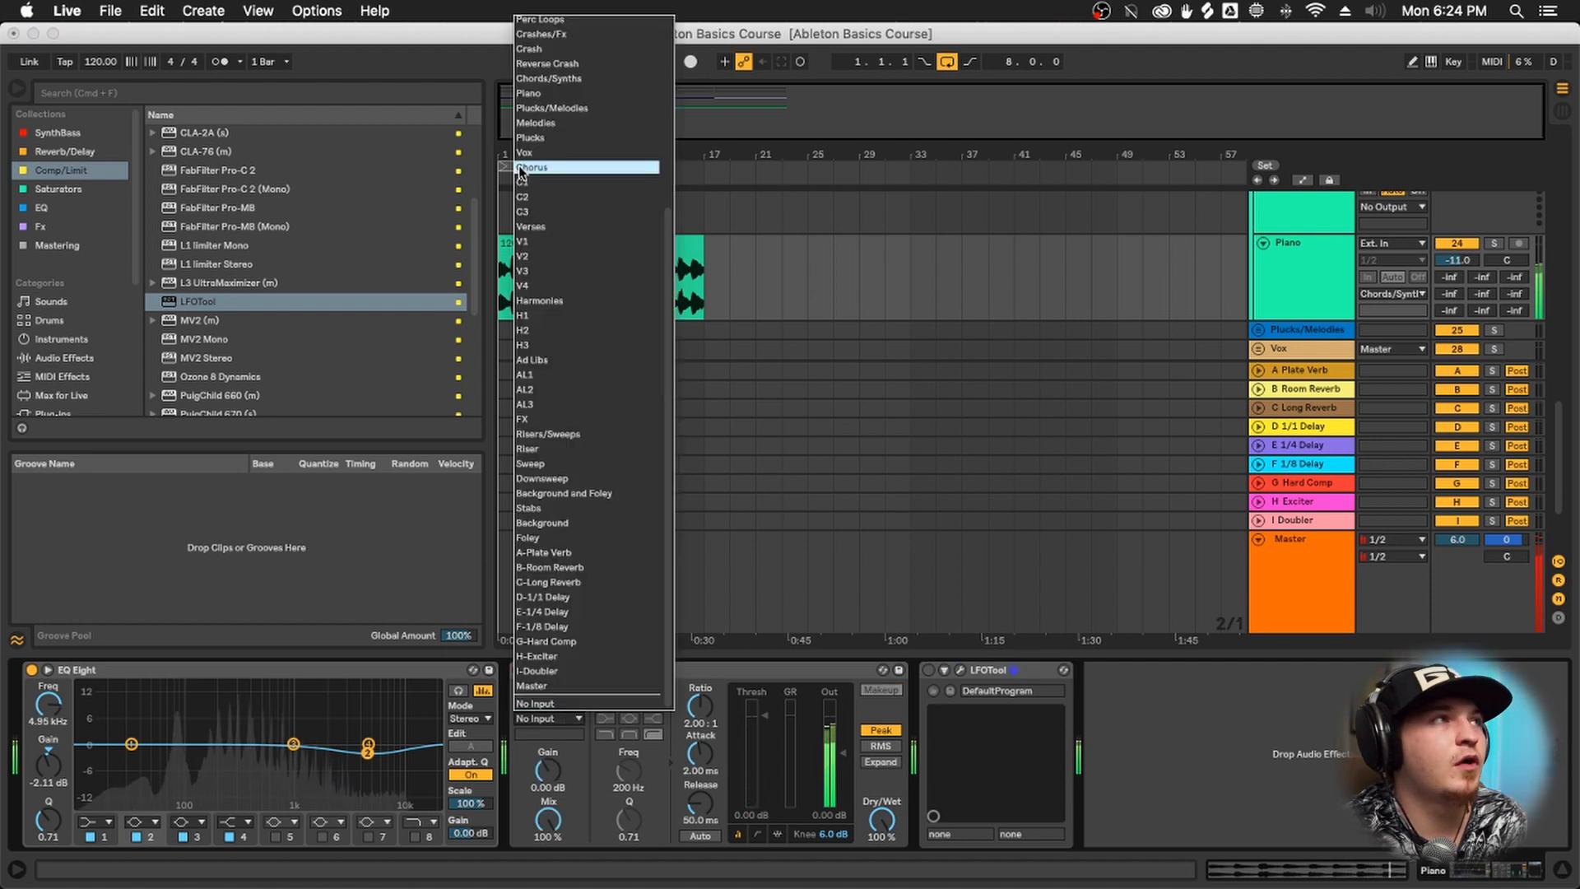
scroll(520, 171, "up", 6)
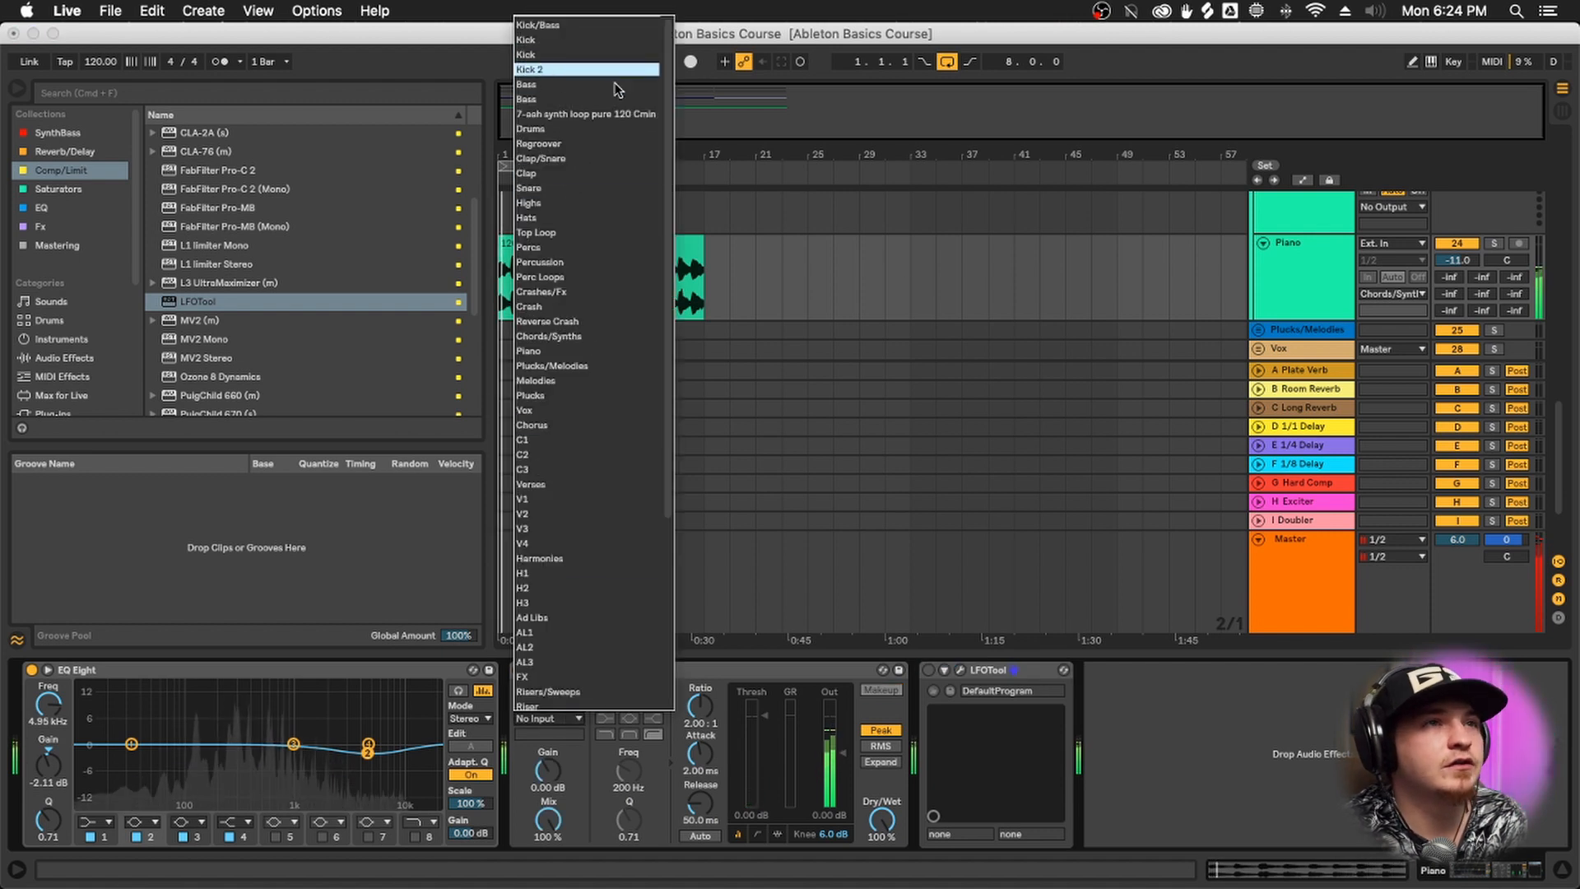
left_click(927, 298)
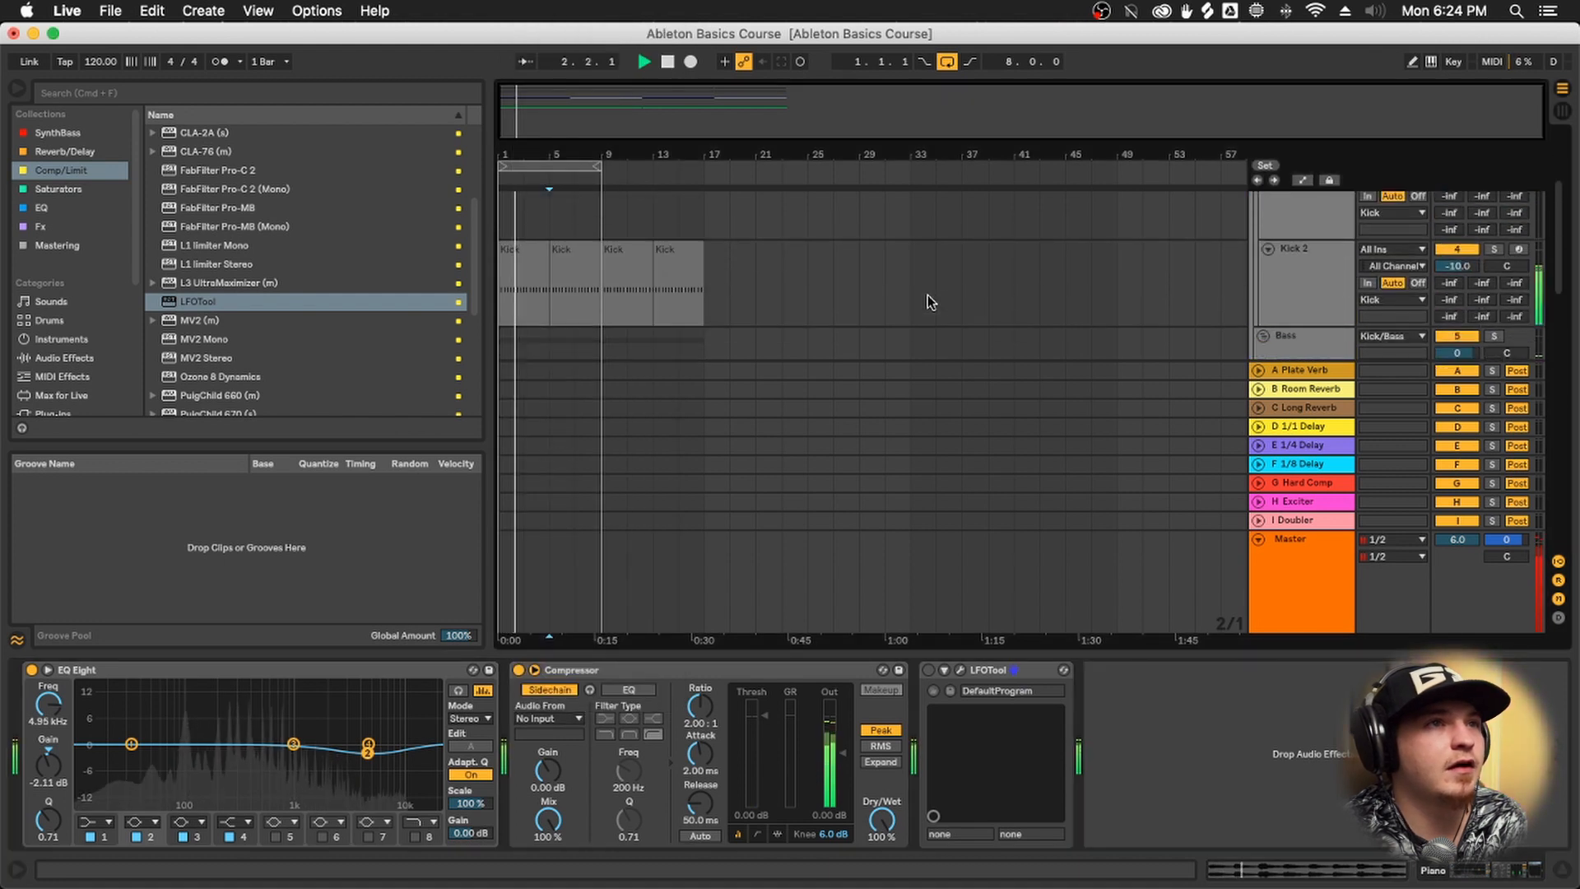
left_click(549, 718)
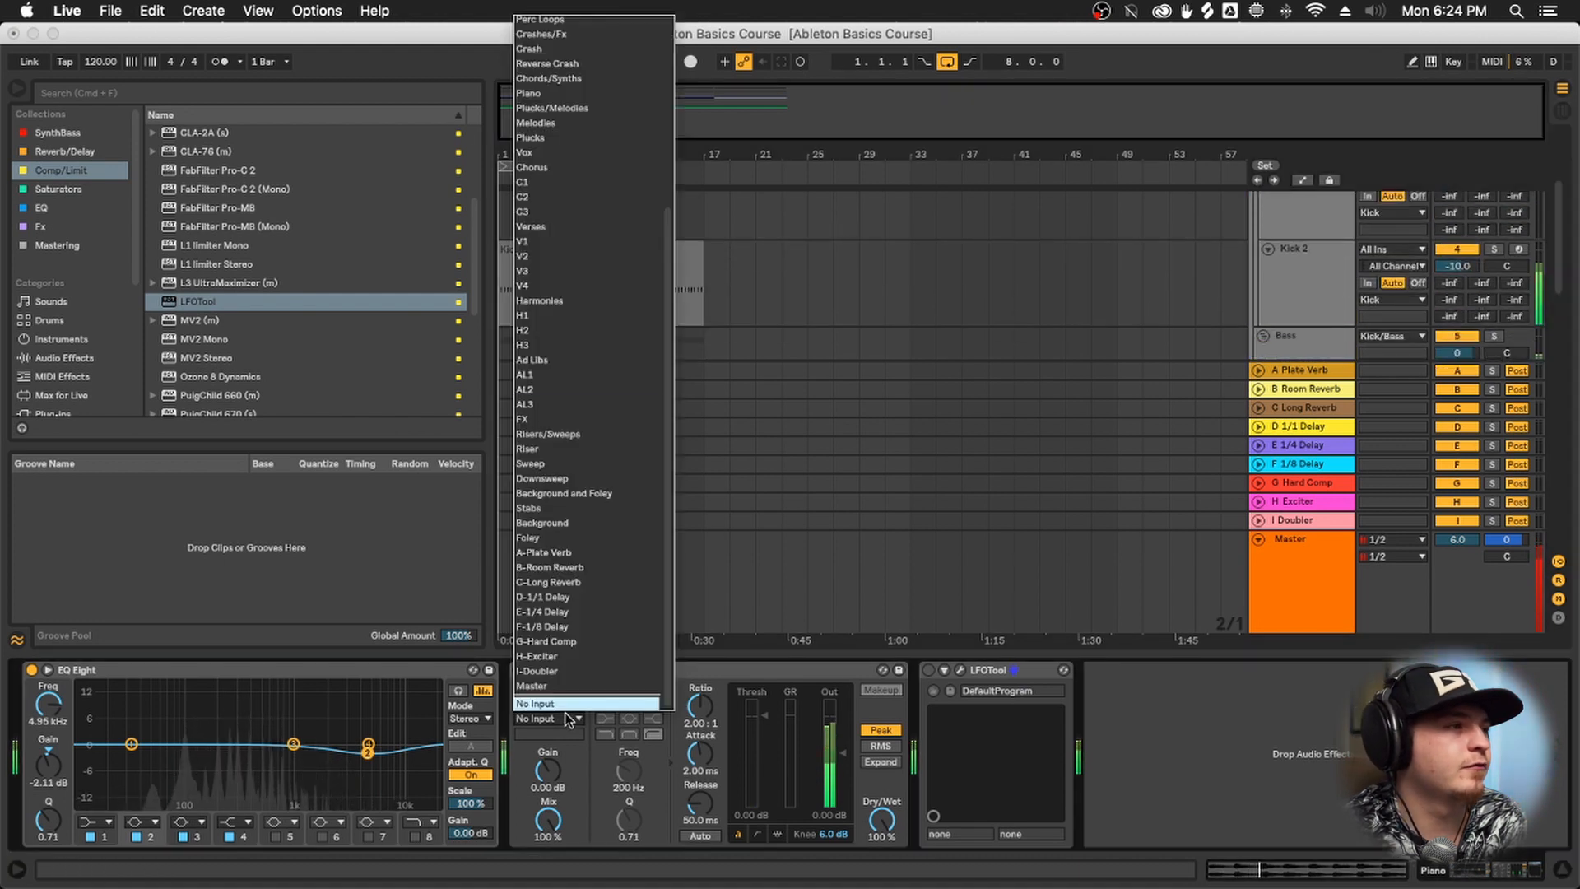
scroll(547, 87, "up", 6)
left_click(552, 70)
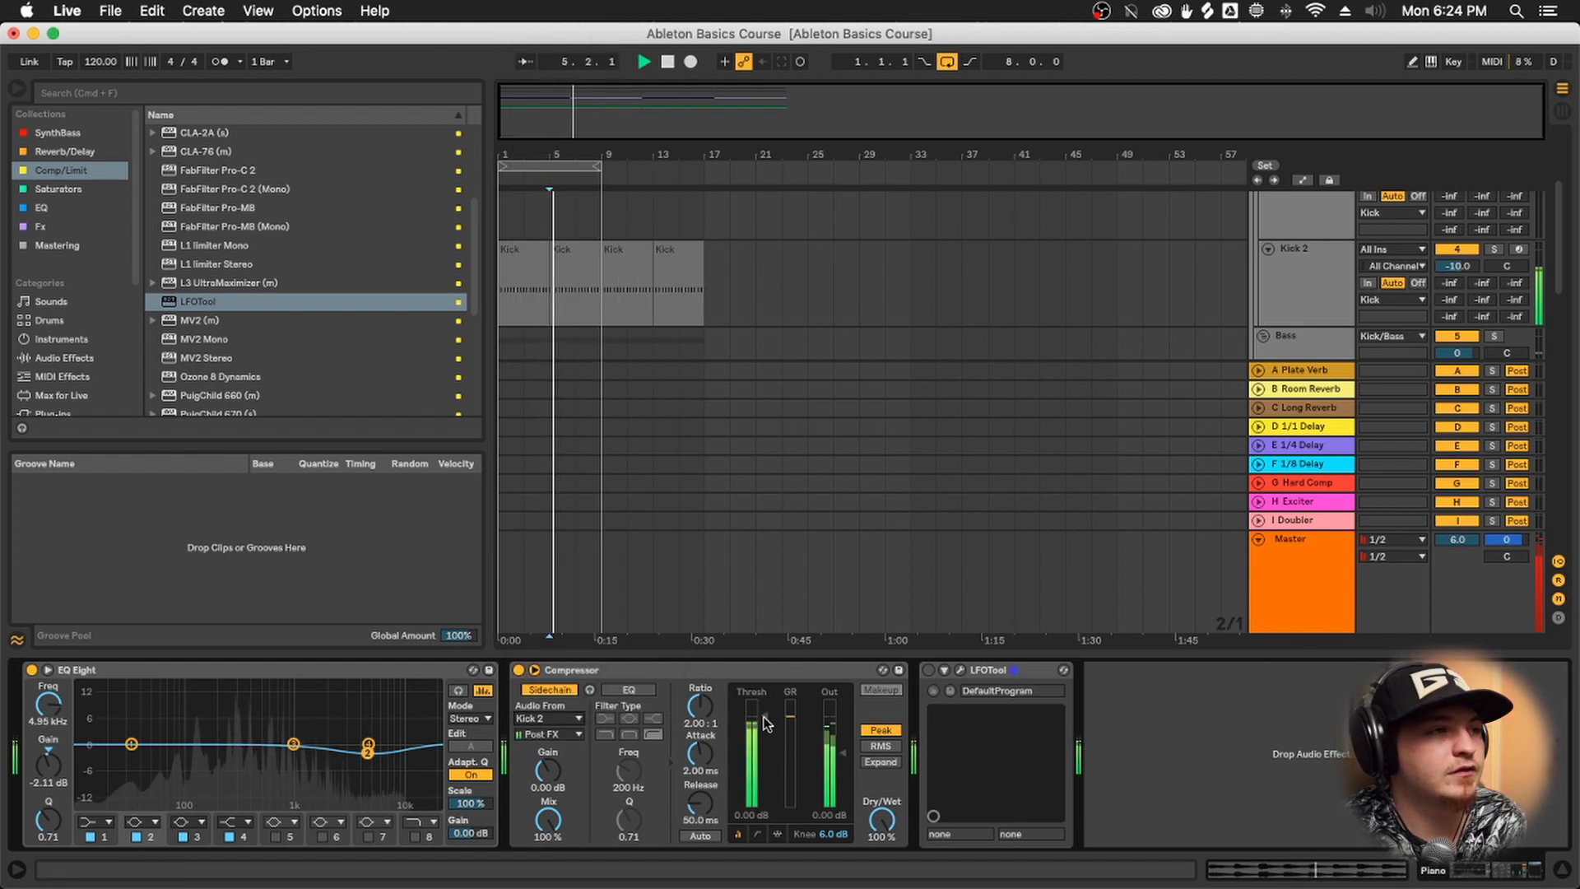
Set the Piano track volume to -7.7 dB and the Hats track volume to -6.6 dB
scroll(615, 436, "down", 5)
scroll(636, 336, "down", 4)
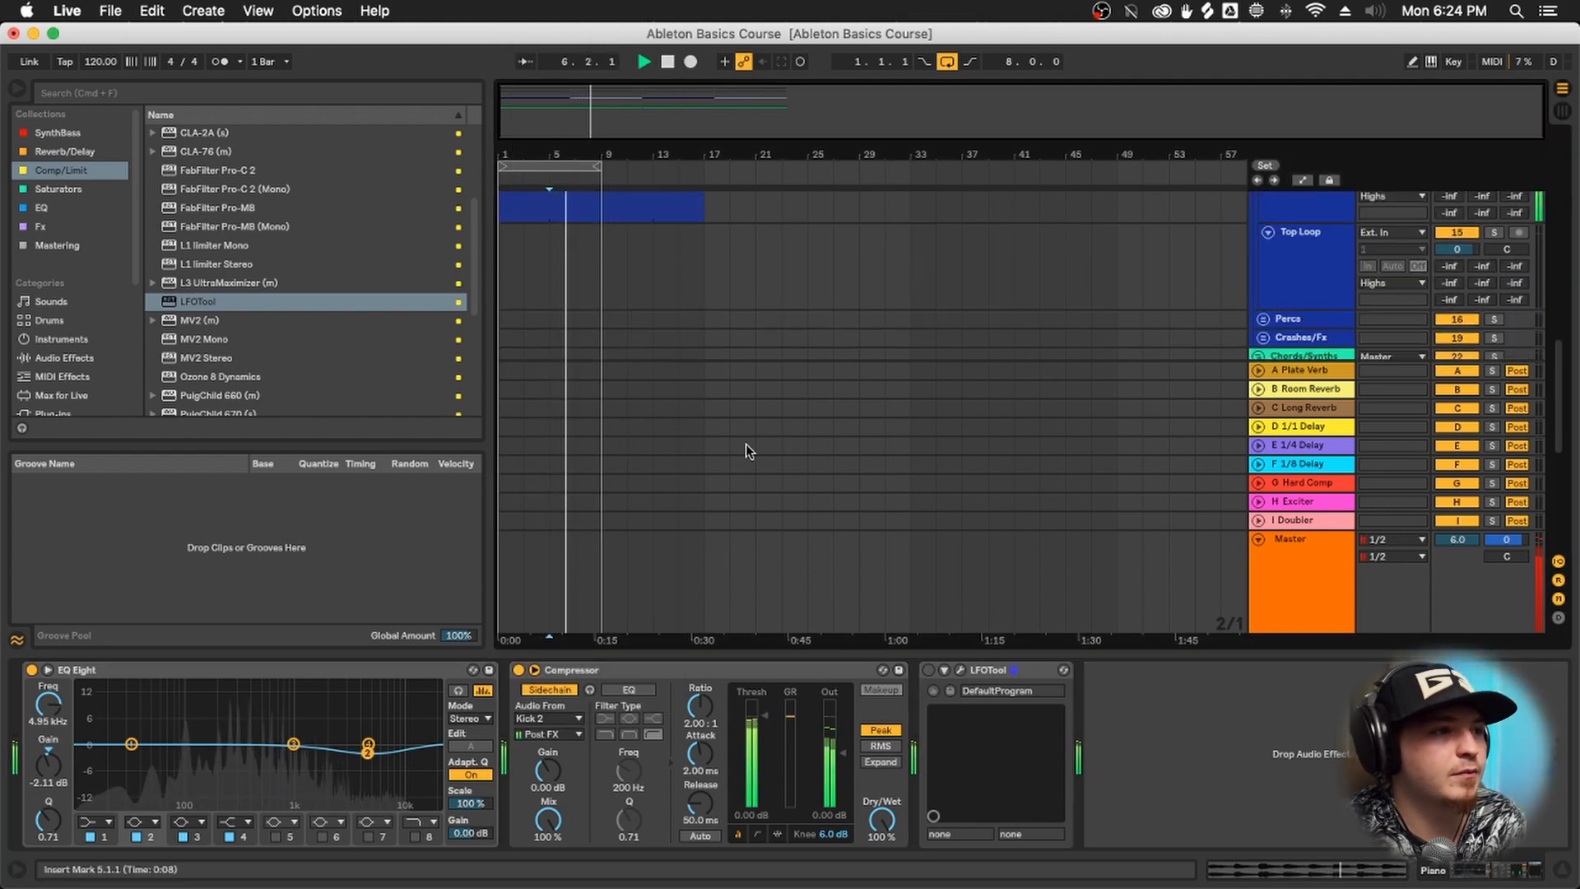
scroll(621, 276, "down", 6)
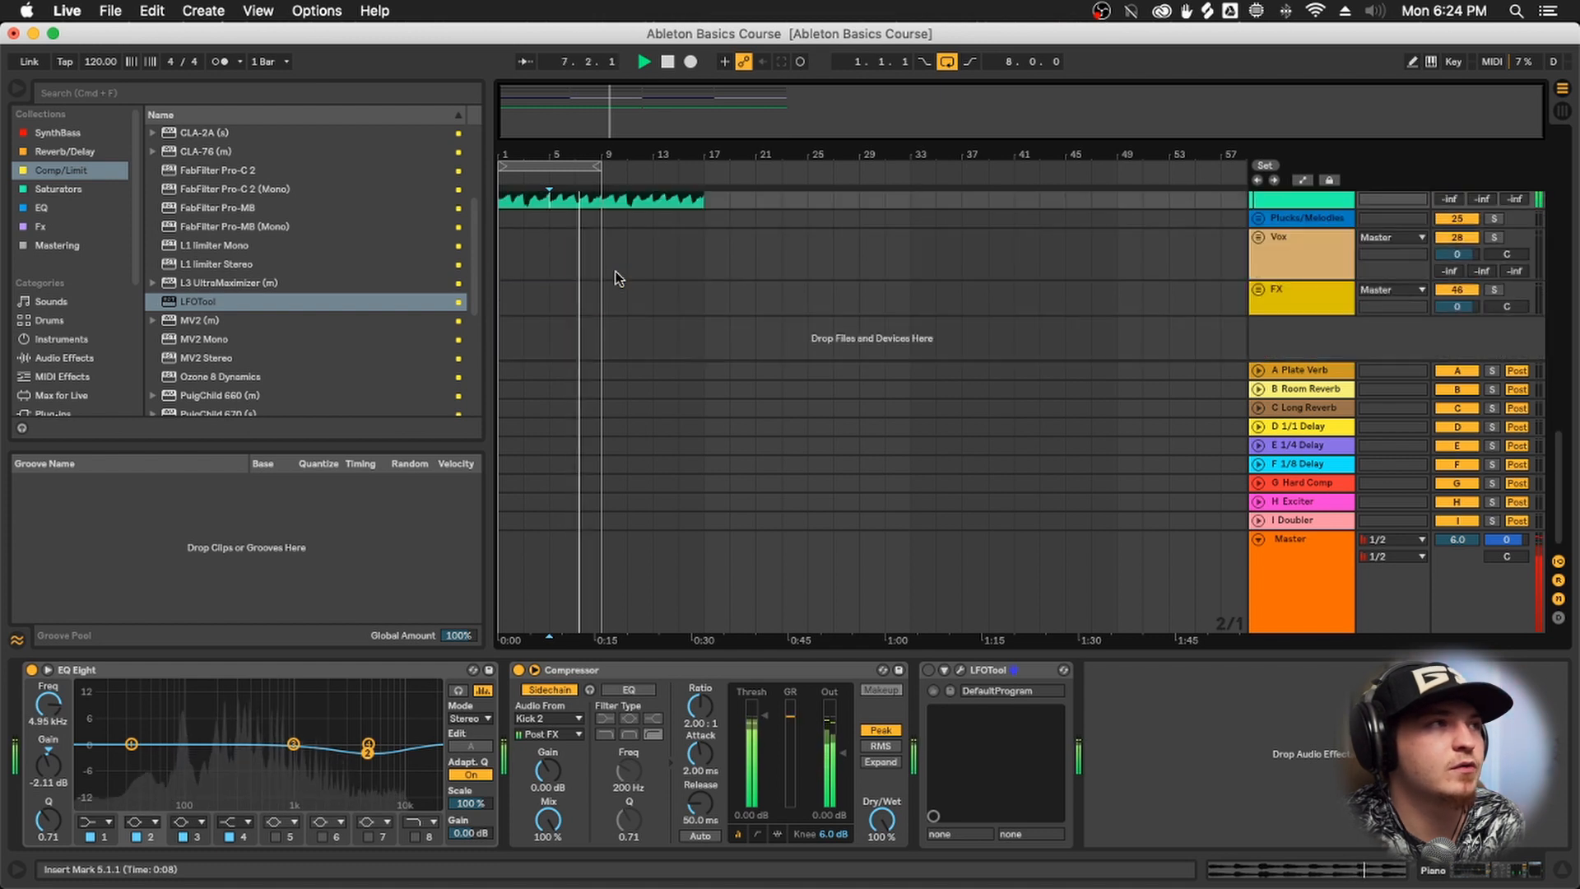
left_click_drag(1460, 287, 1461, 295)
scroll(1342, 274, "up", 5)
scroll(1342, 274, "down", 2)
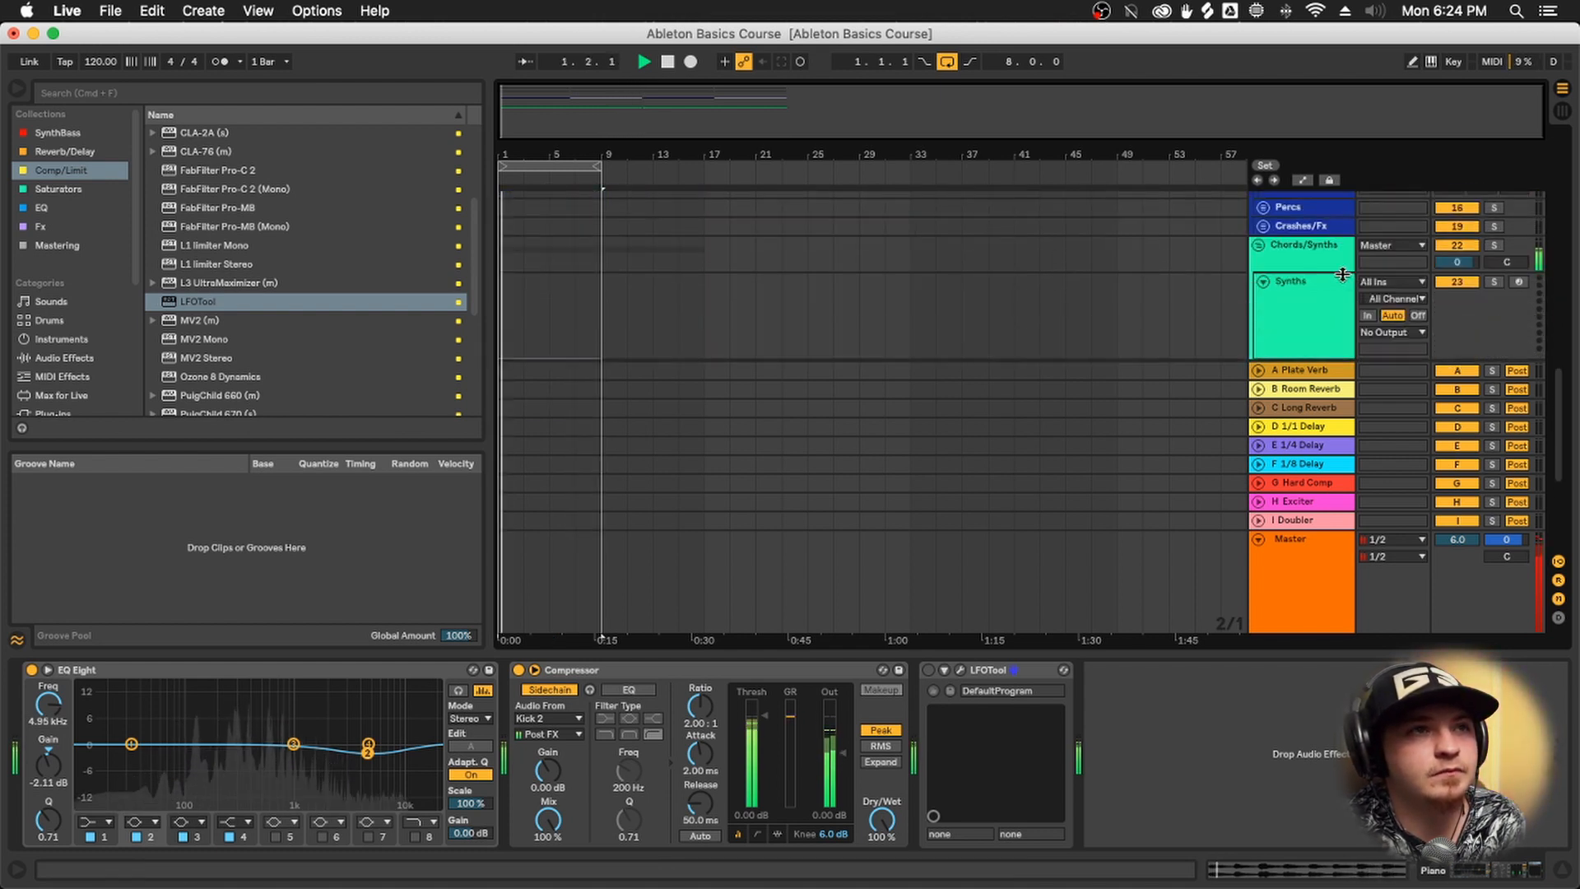
scroll(1309, 319, "up", 8)
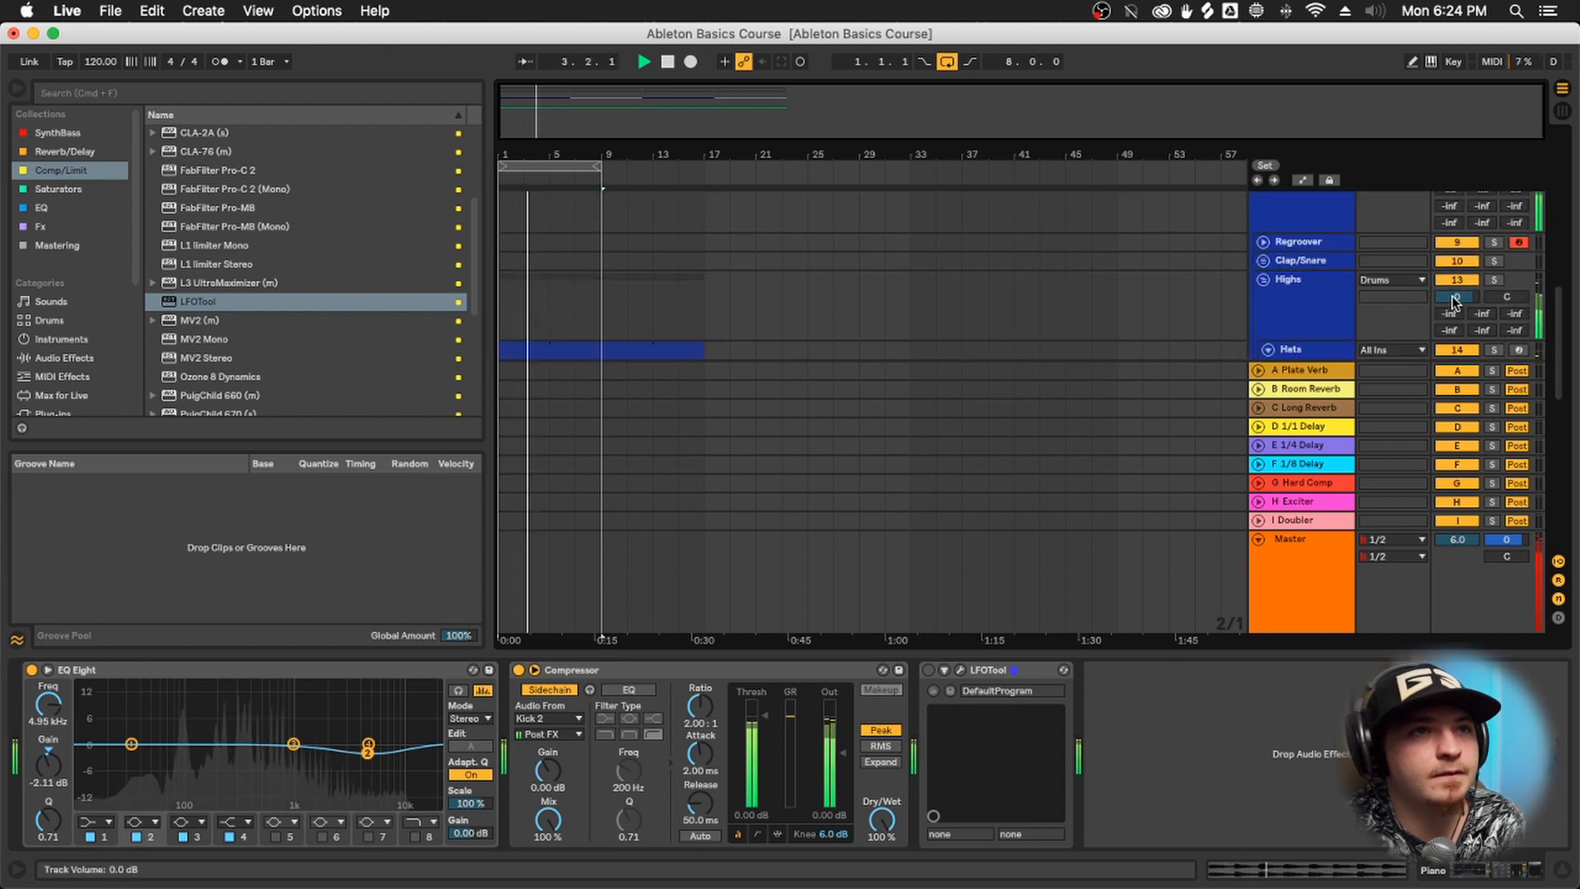
scroll(1454, 304, "down", 3)
left_click_drag(1452, 209, 1457, 209)
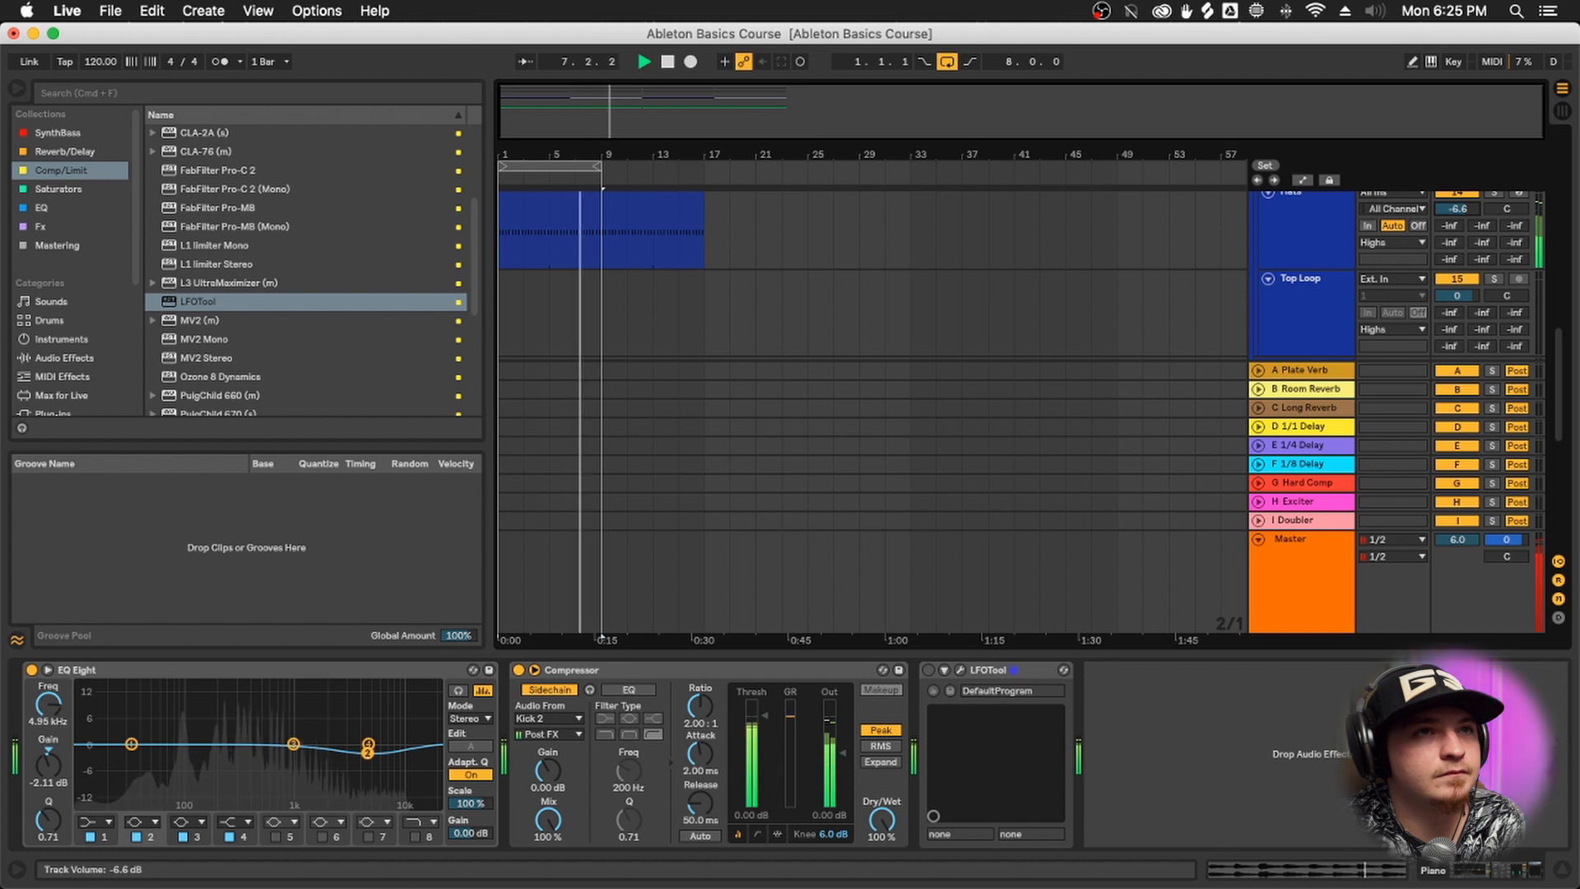
Fold the Kick/Bass and Drums groups and check the Piano track inside the Chords/Synths group
scroll(1318, 304, "up", 5)
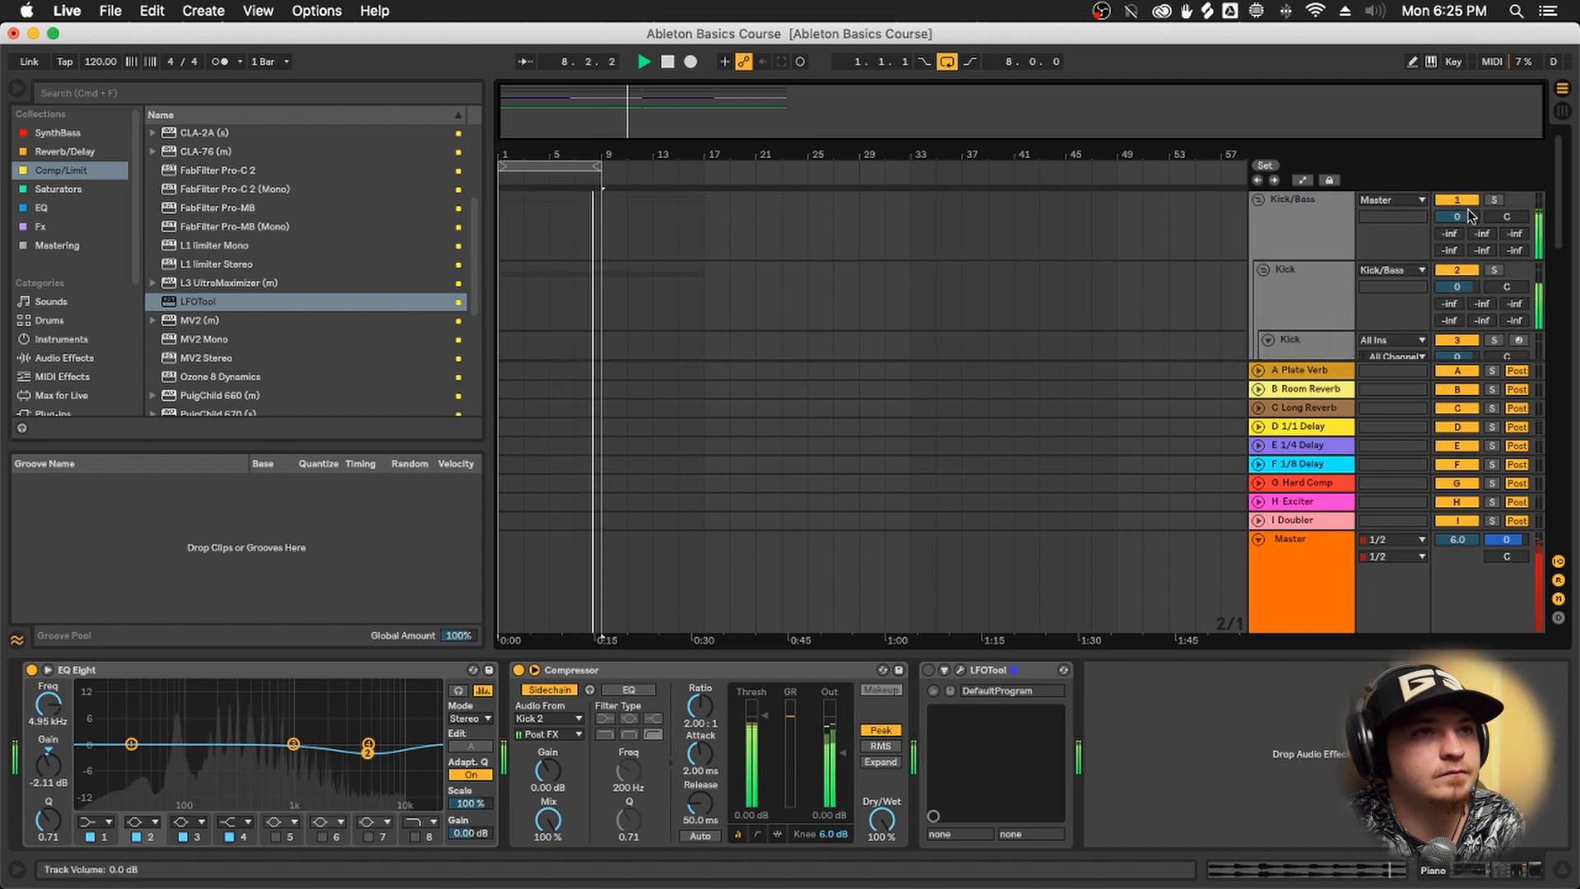
left_click(1258, 200)
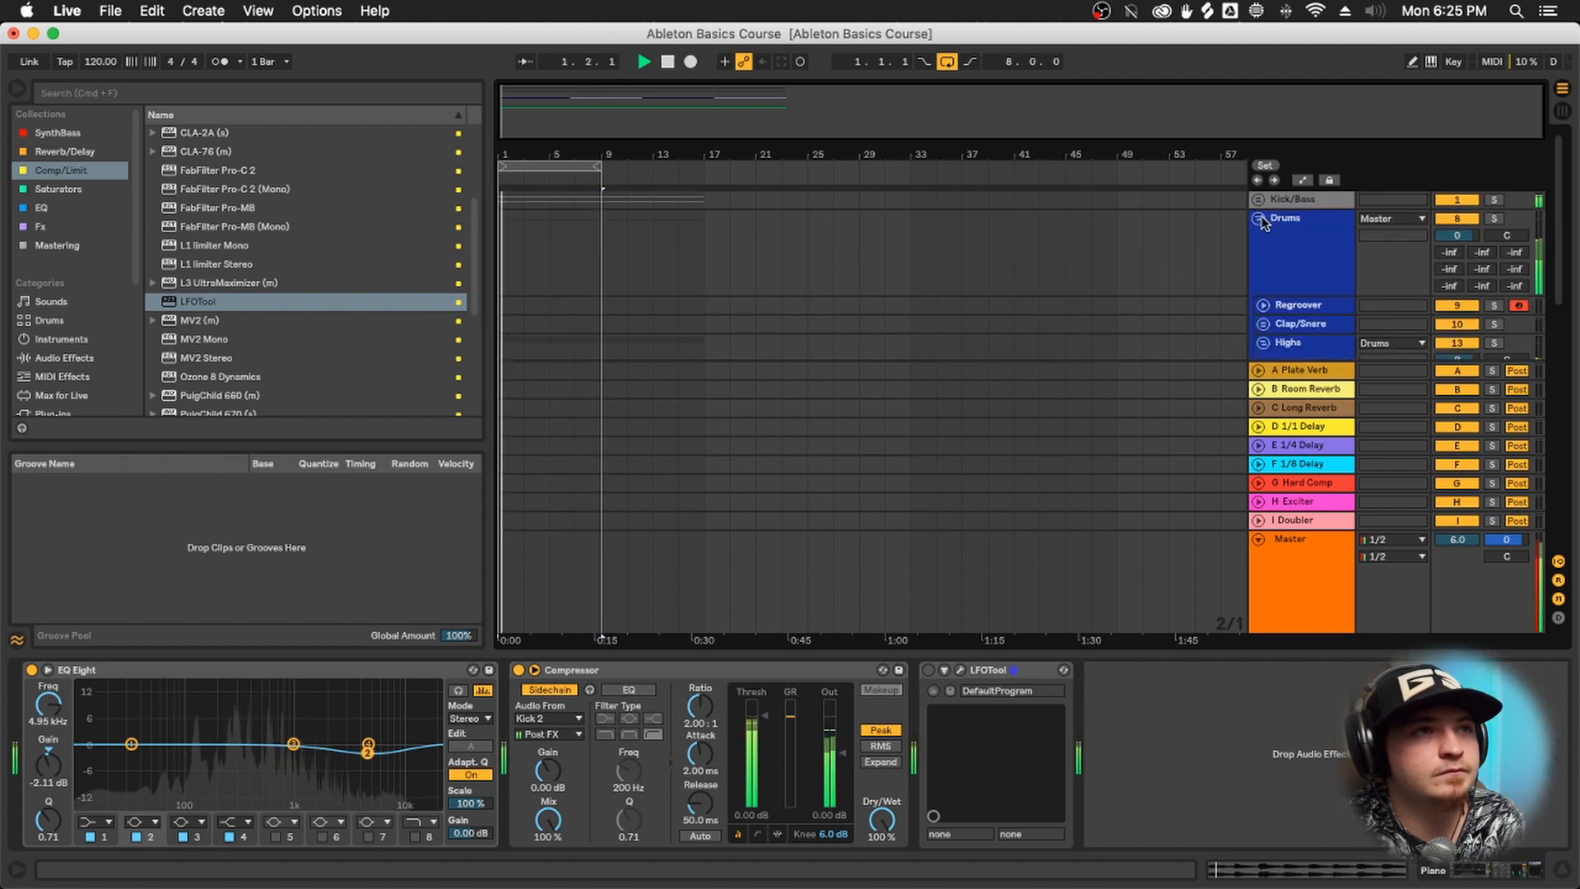
left_click(1258, 219)
left_click(1261, 288)
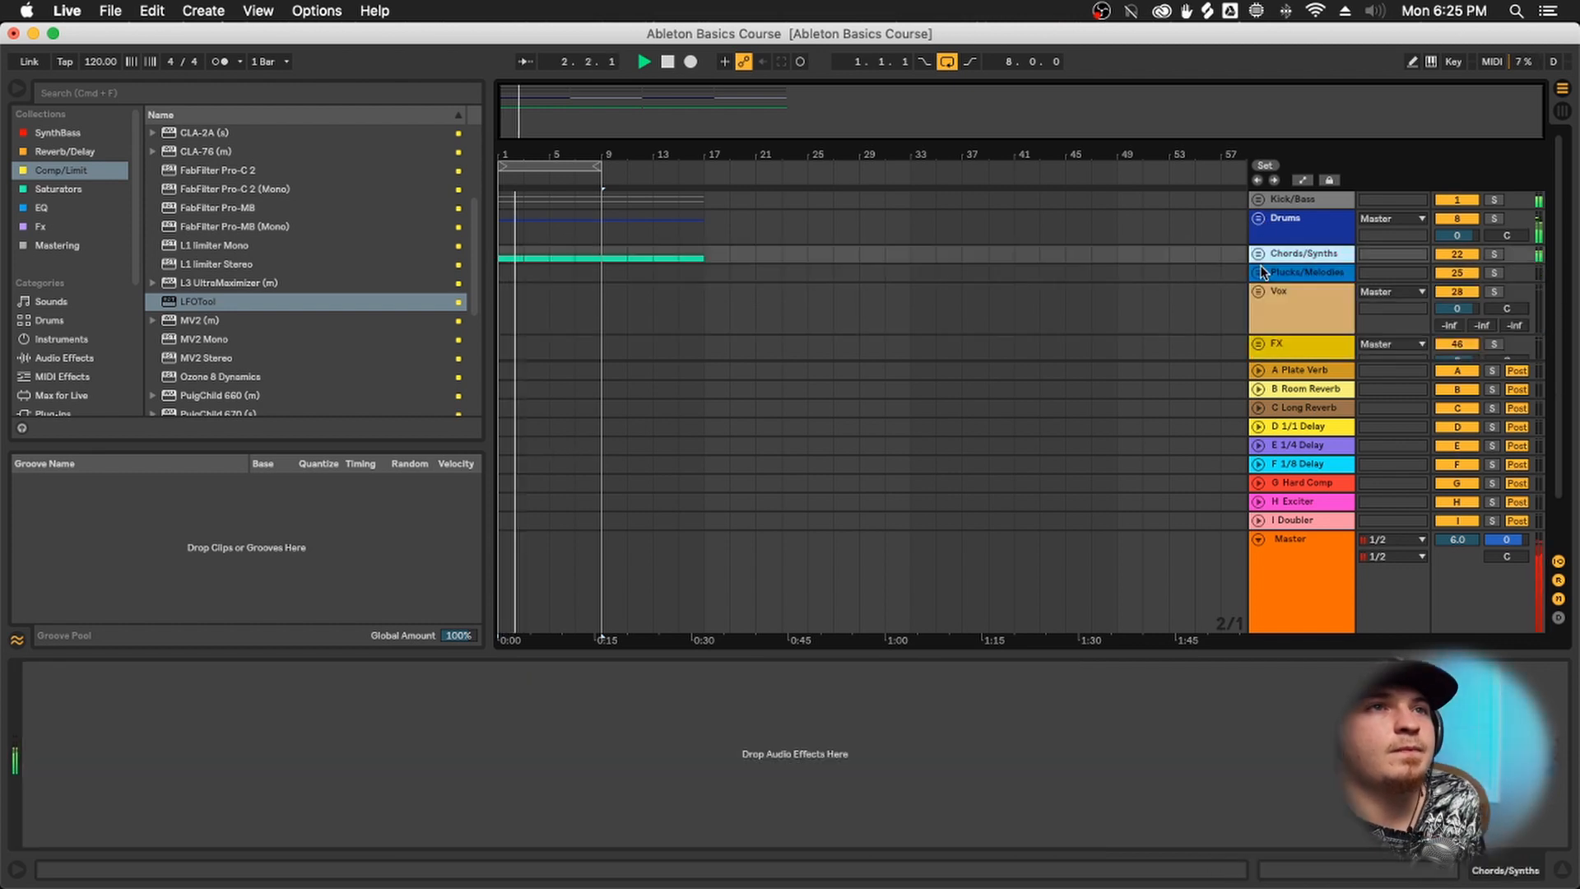
left_click(1263, 302)
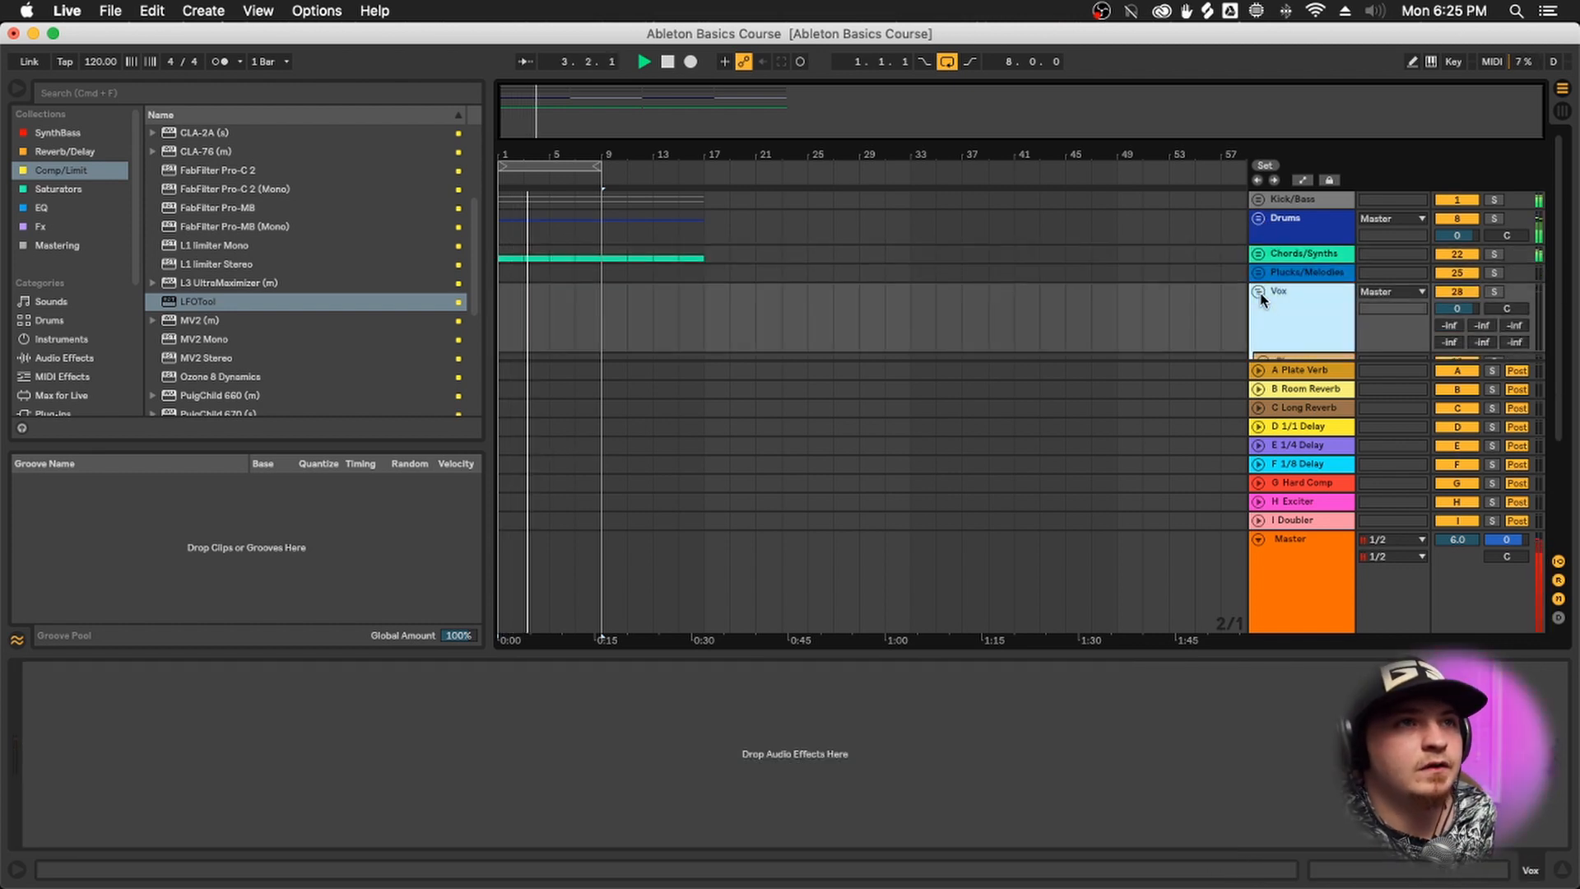
scroll(1255, 292, "down", 2)
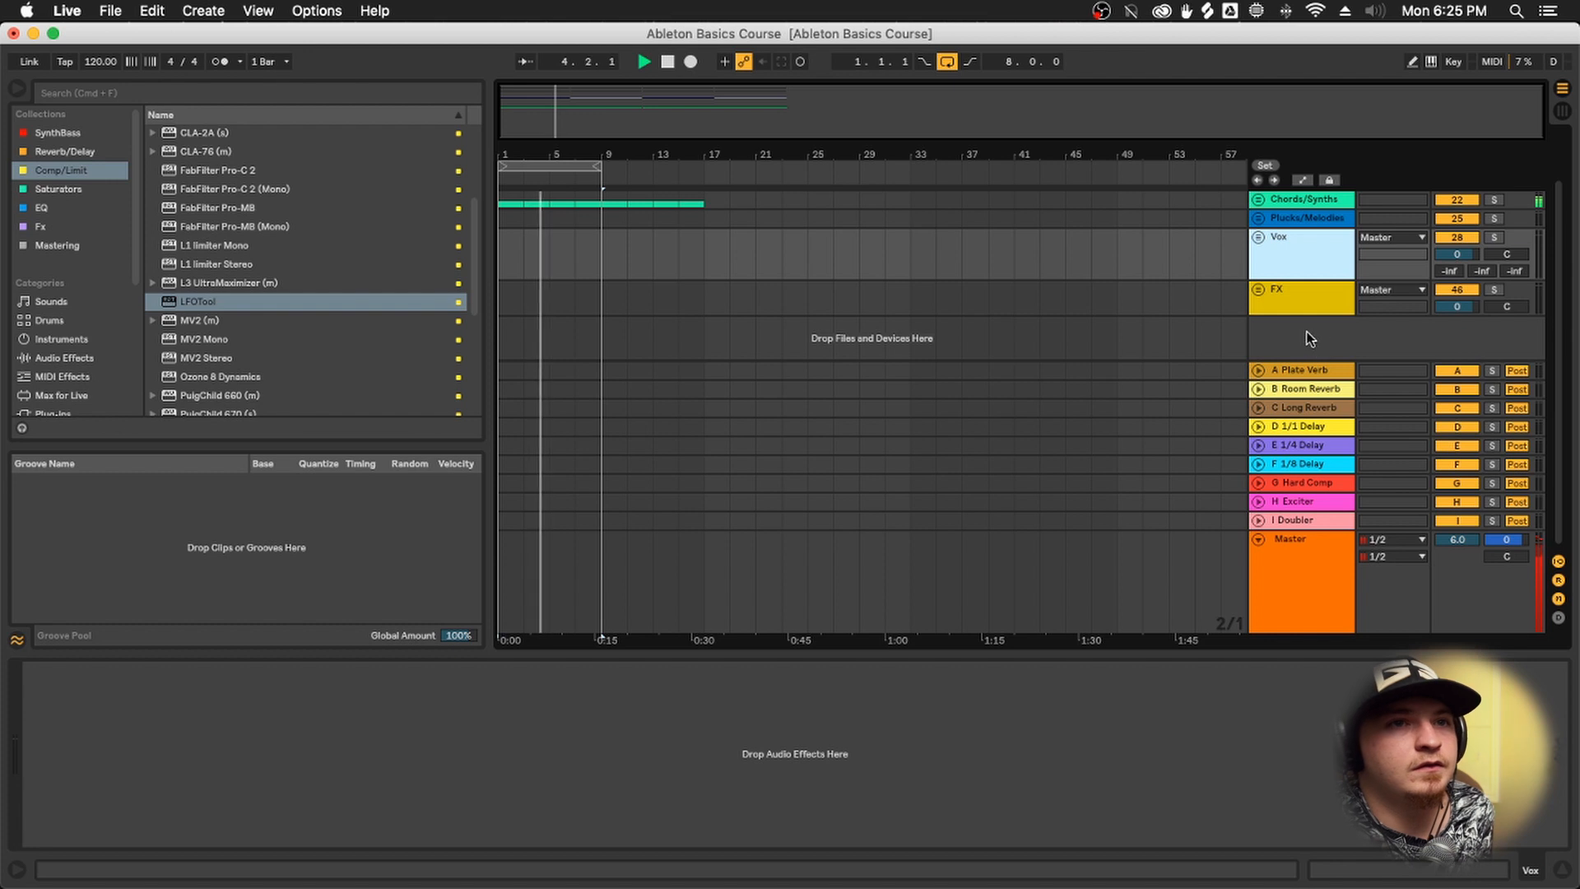
scroll(1284, 284, "up", 2)
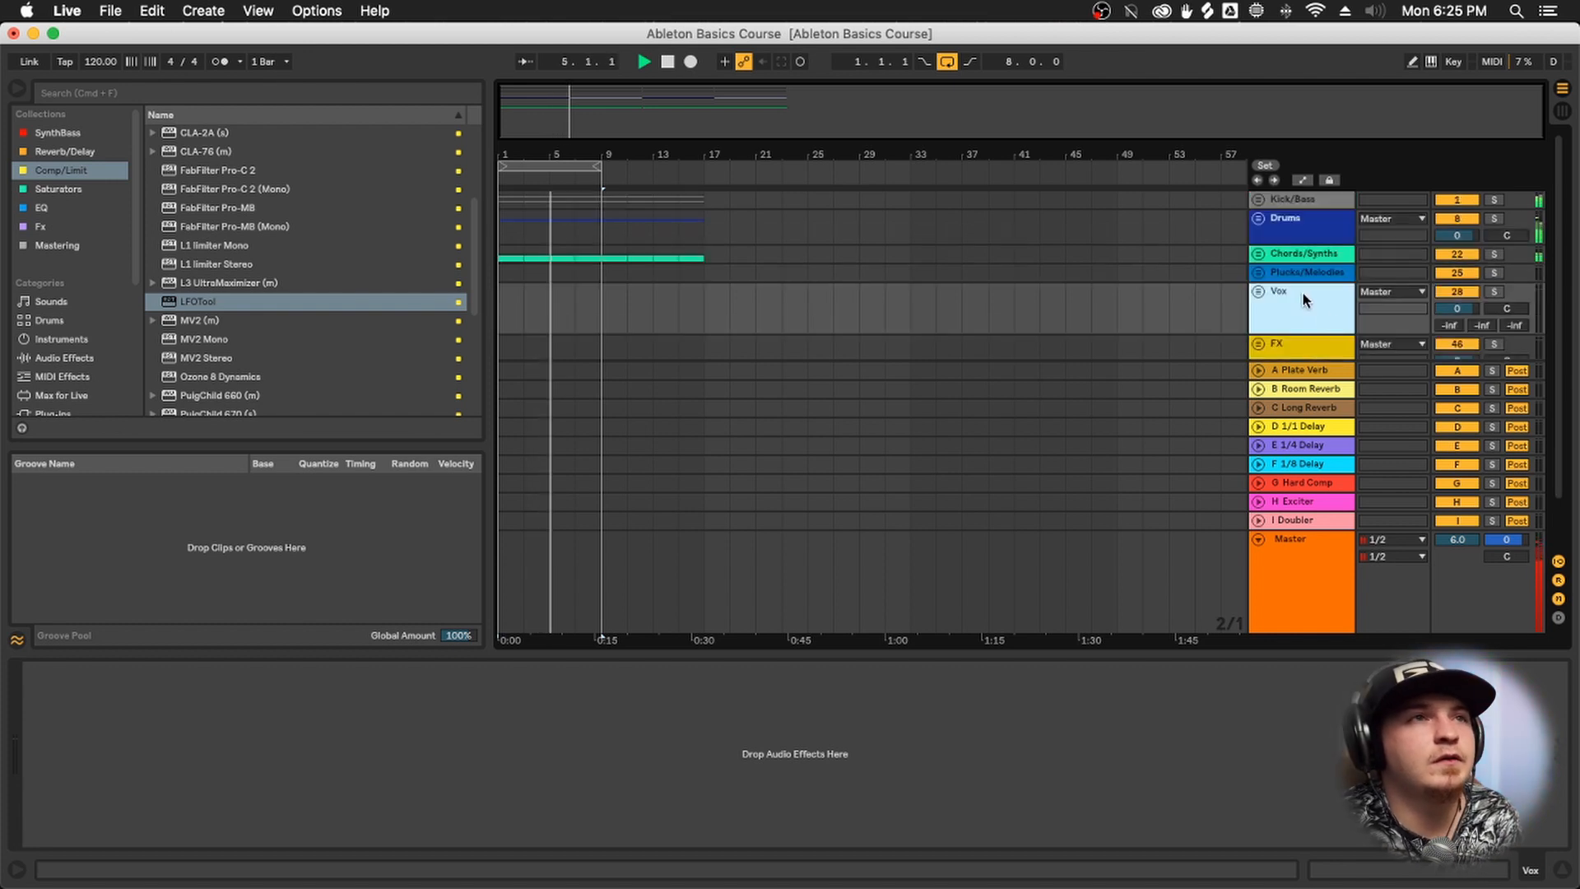
left_click(1257, 257)
scroll(862, 338, "down", 2)
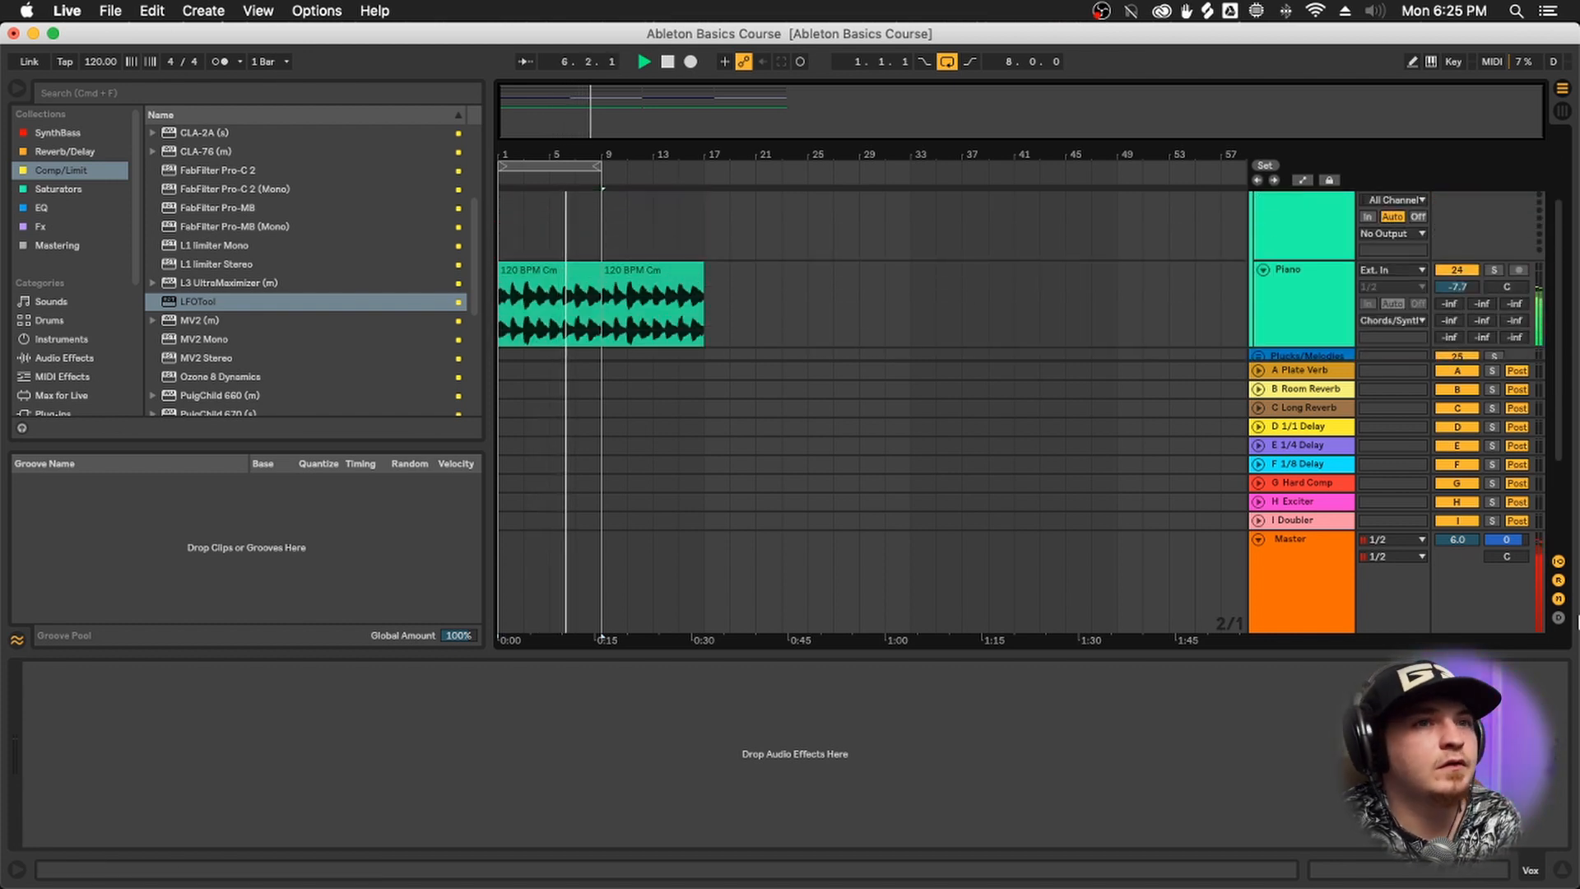
scroll(1270, 310, "up", 3)
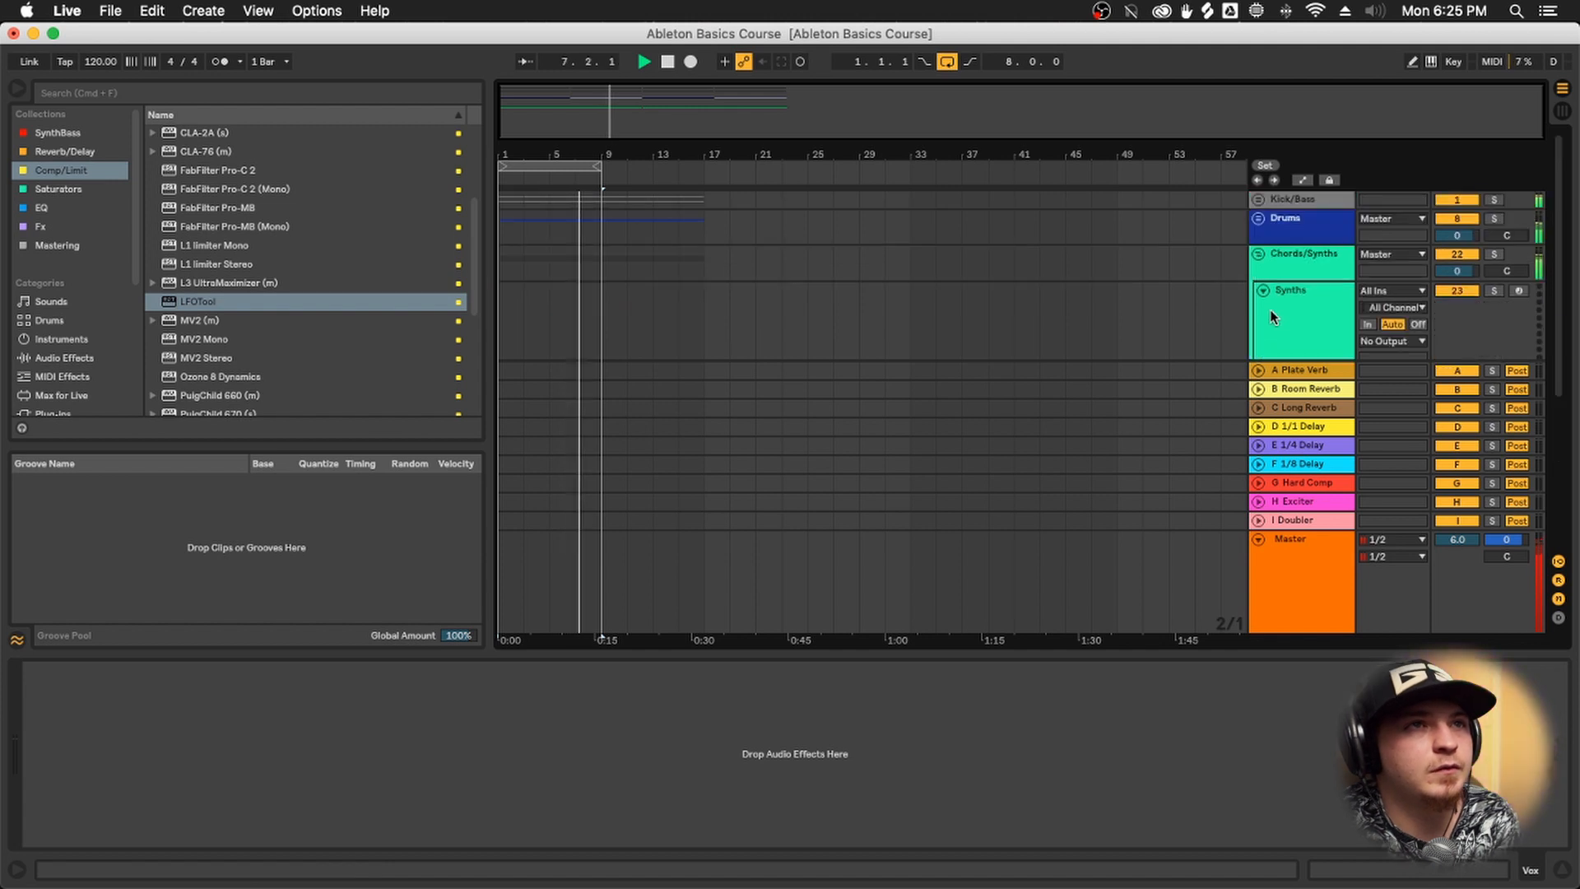
Unfold the Kick/Bass and Drums groups and set the Kick/Bass, Drums and Chords/Synths group volumes to -3.0 dB
left_click(1262, 270)
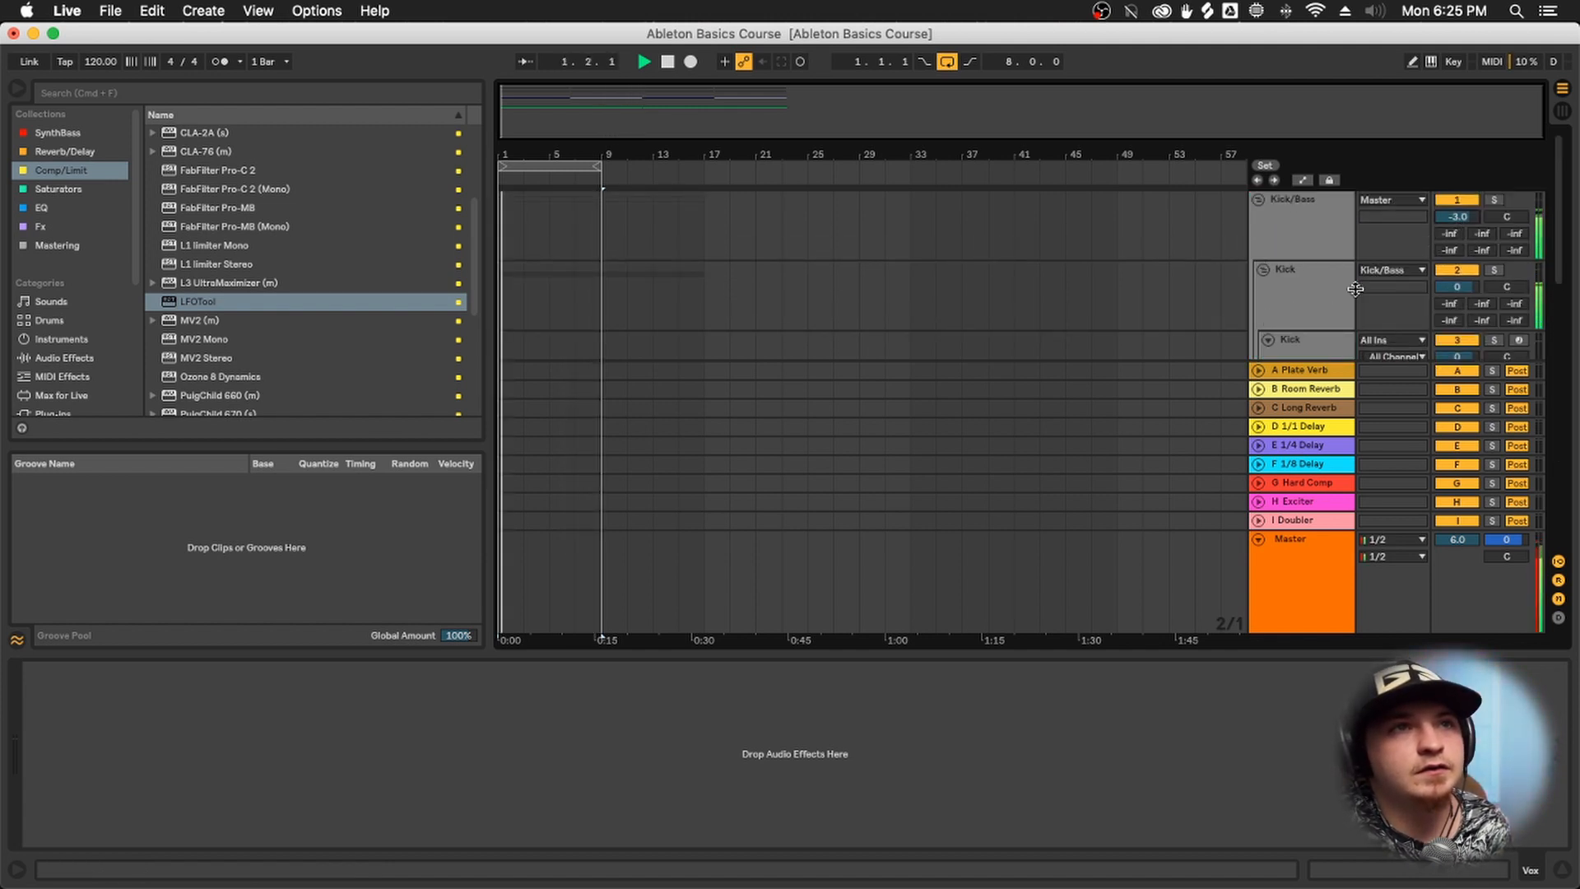
scroll(1354, 290, "down", 4)
scroll(1355, 290, "down", 1)
left_click(1259, 287)
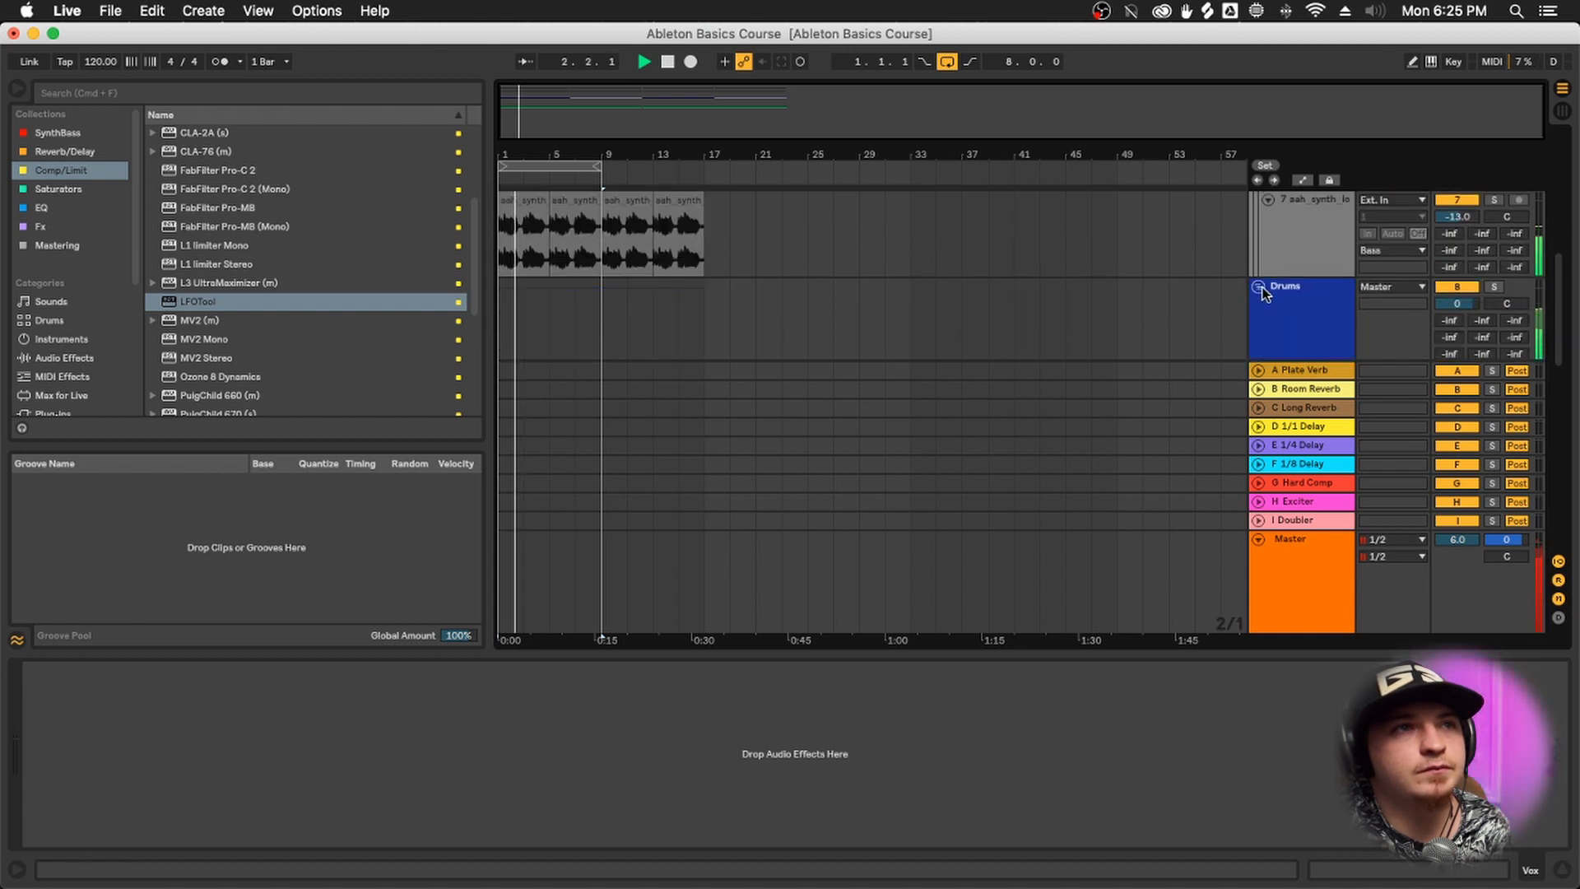
scroll(1319, 307, "down", 3)
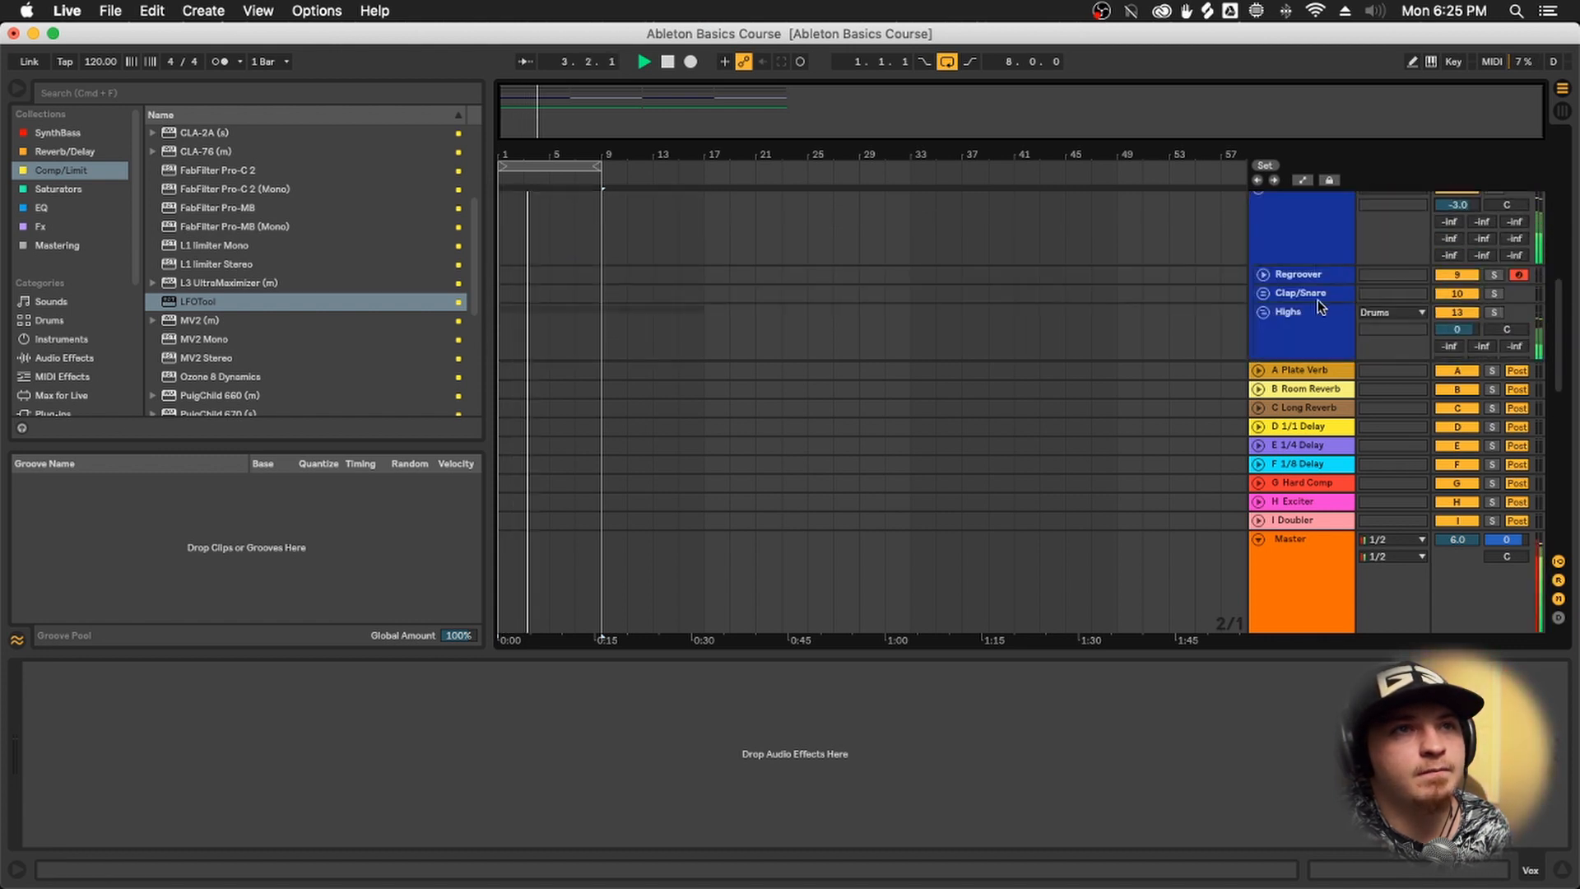
scroll(1320, 307, "down", 3)
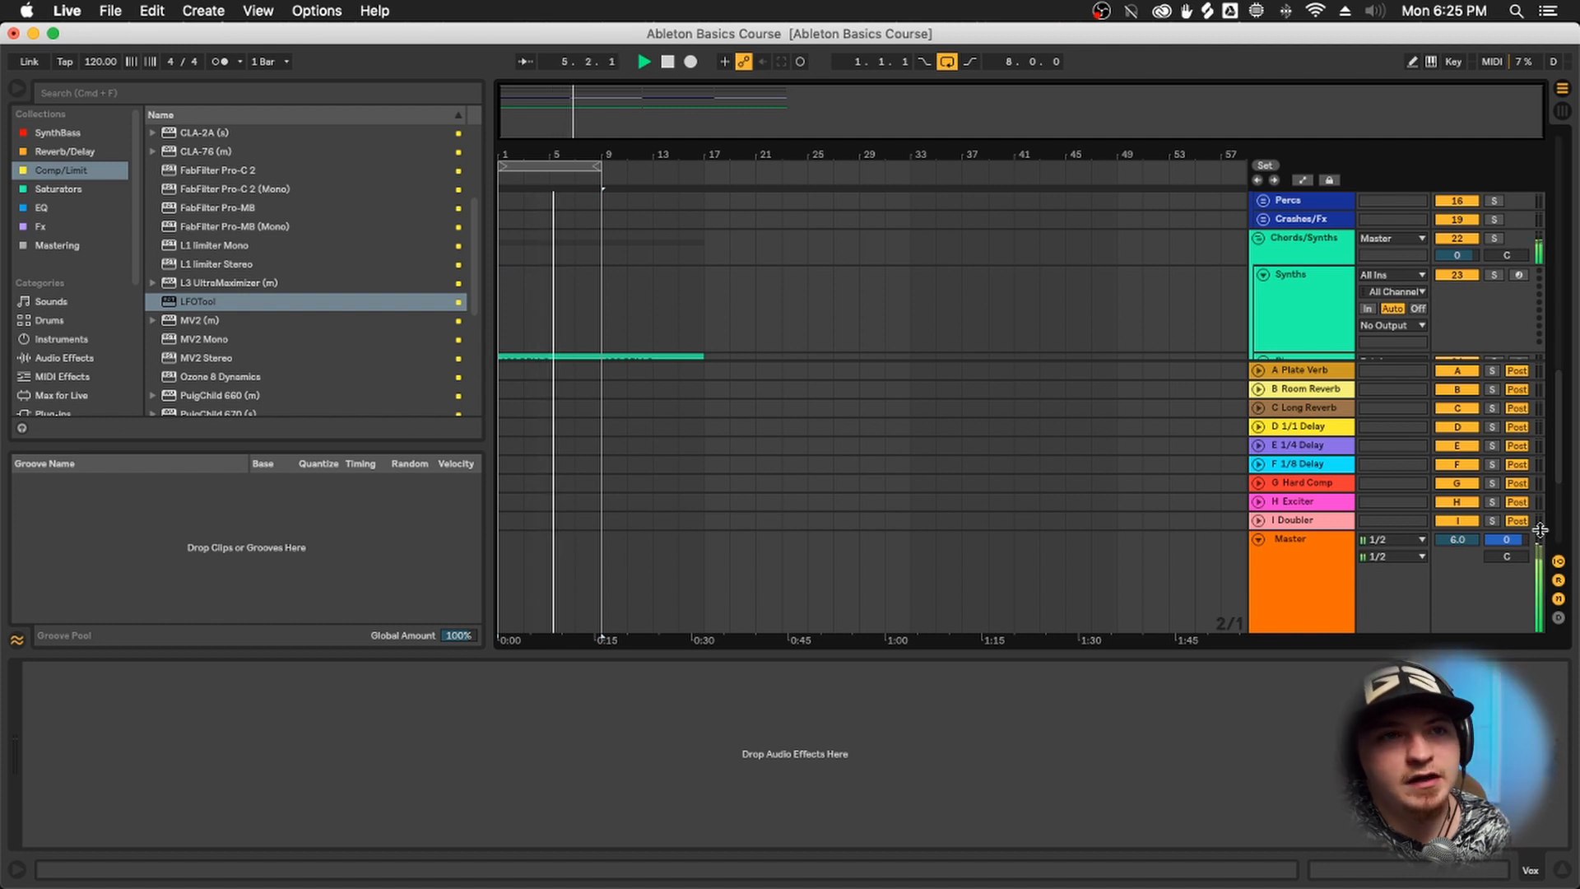
left_click_drag(1456, 256, 1458, 273)
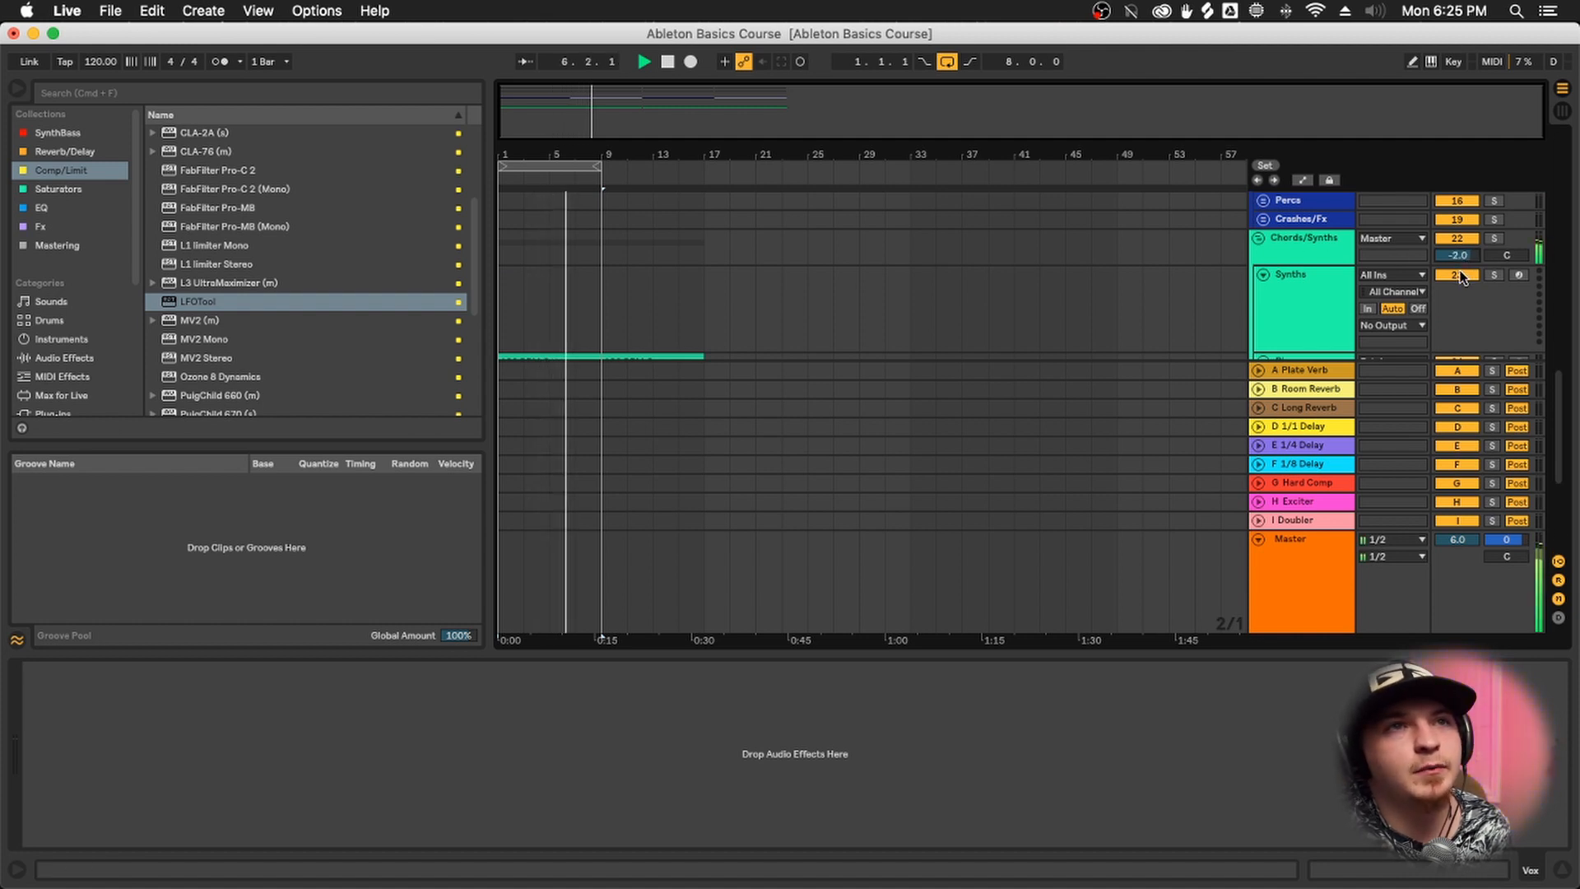
Select the first Piano clip and switch its Compressor to the transfer curve view
scroll(1293, 265, "down", 5)
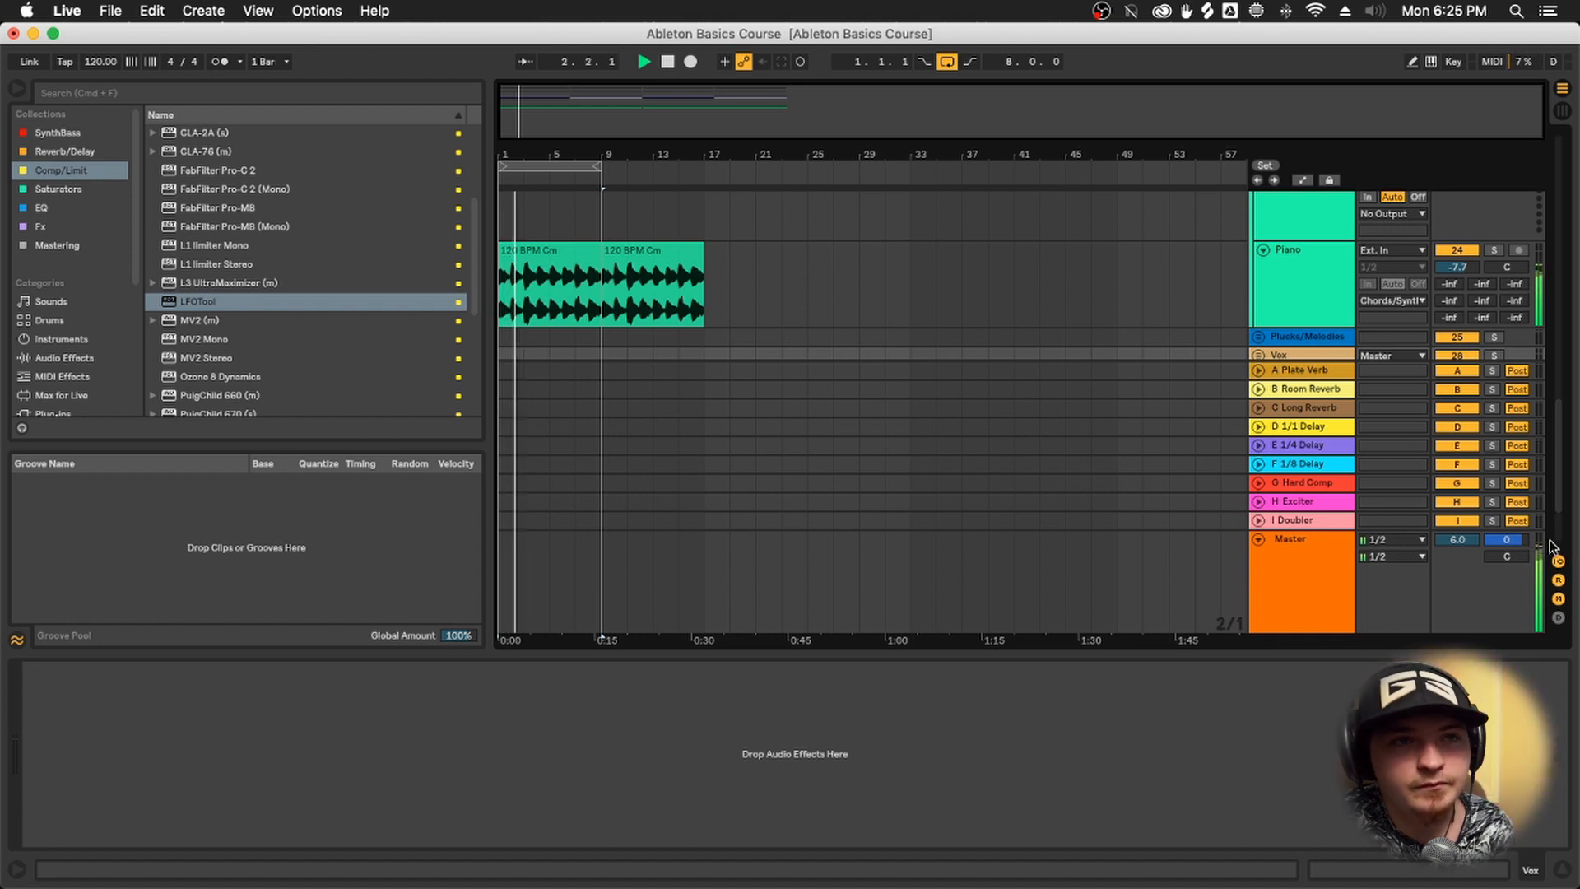
left_click(587, 252)
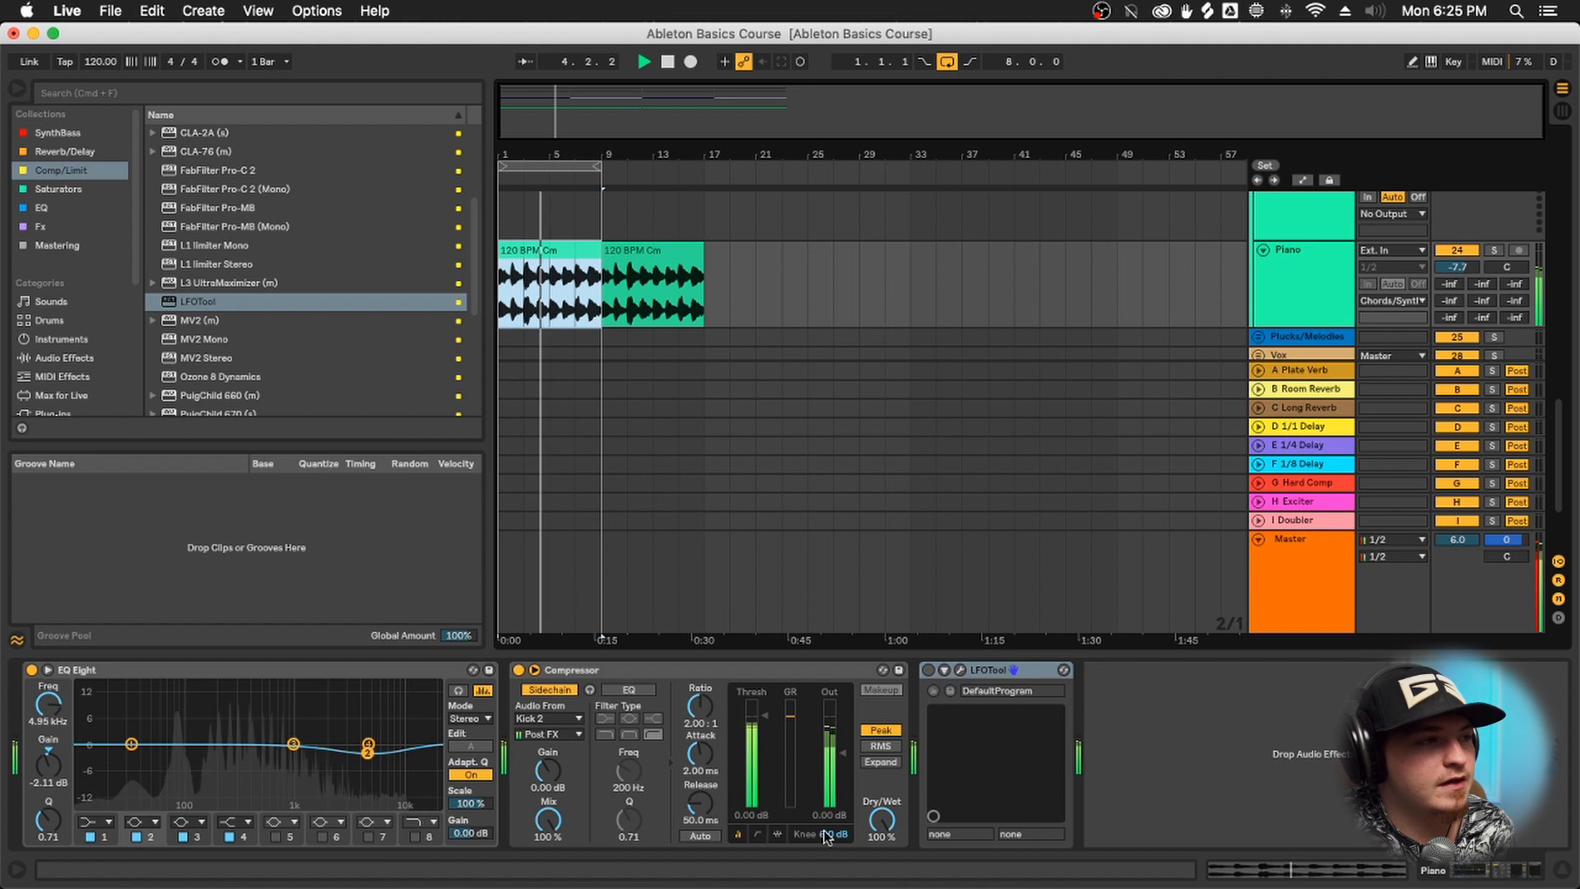
left_click(758, 835)
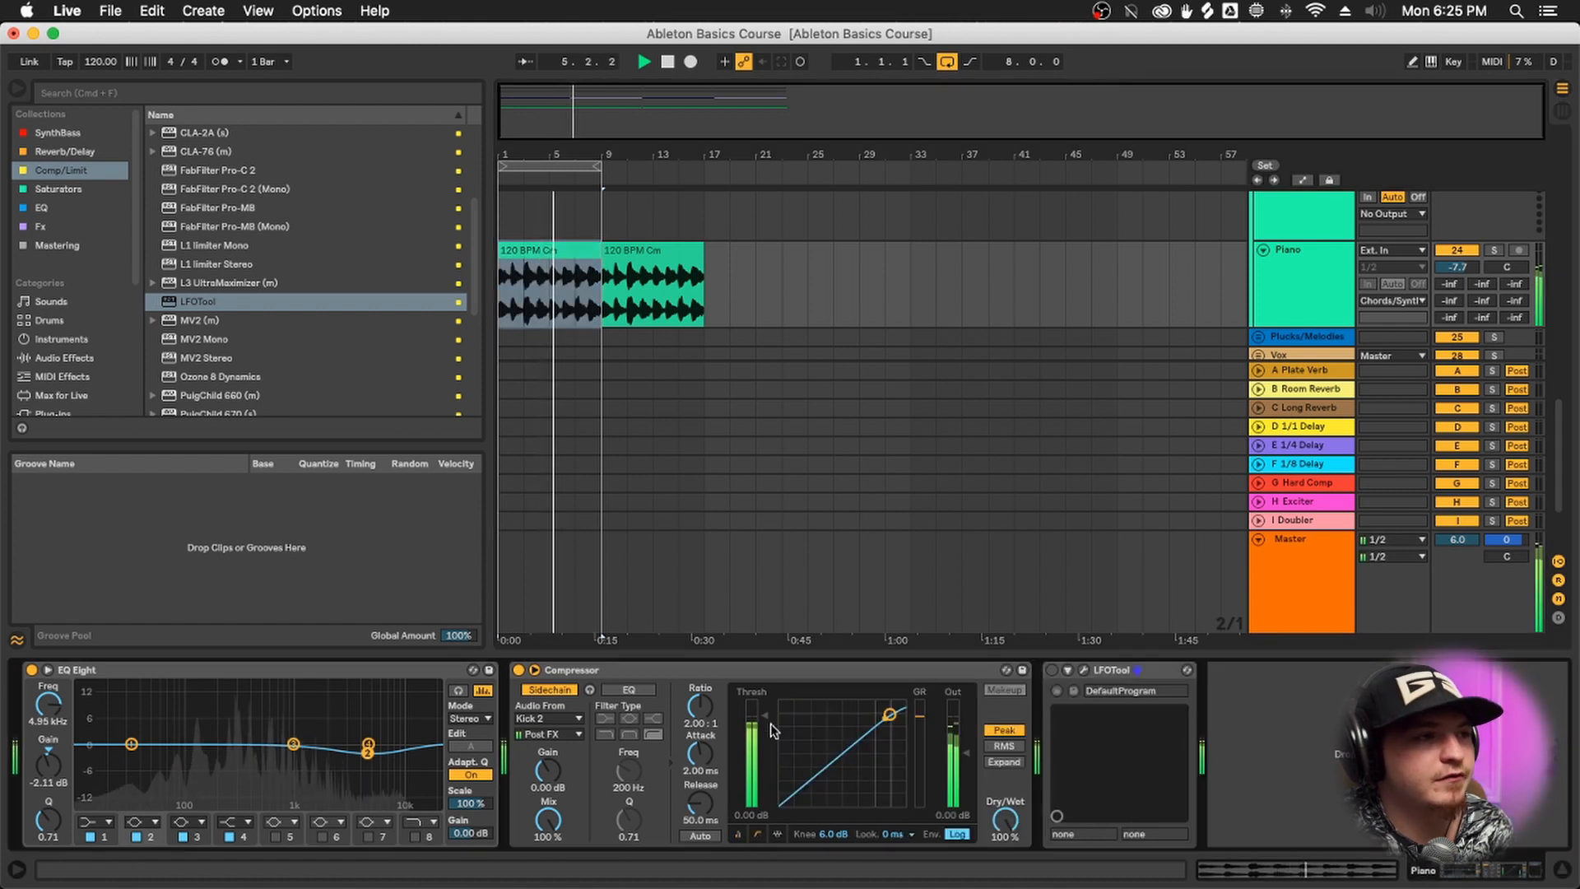
Solo the Piano track at a volume of -5.1 dB and lower its Compressor threshold to -16.4 dB
left_click_drag(1457, 267, 1456, 247)
left_click(1494, 251)
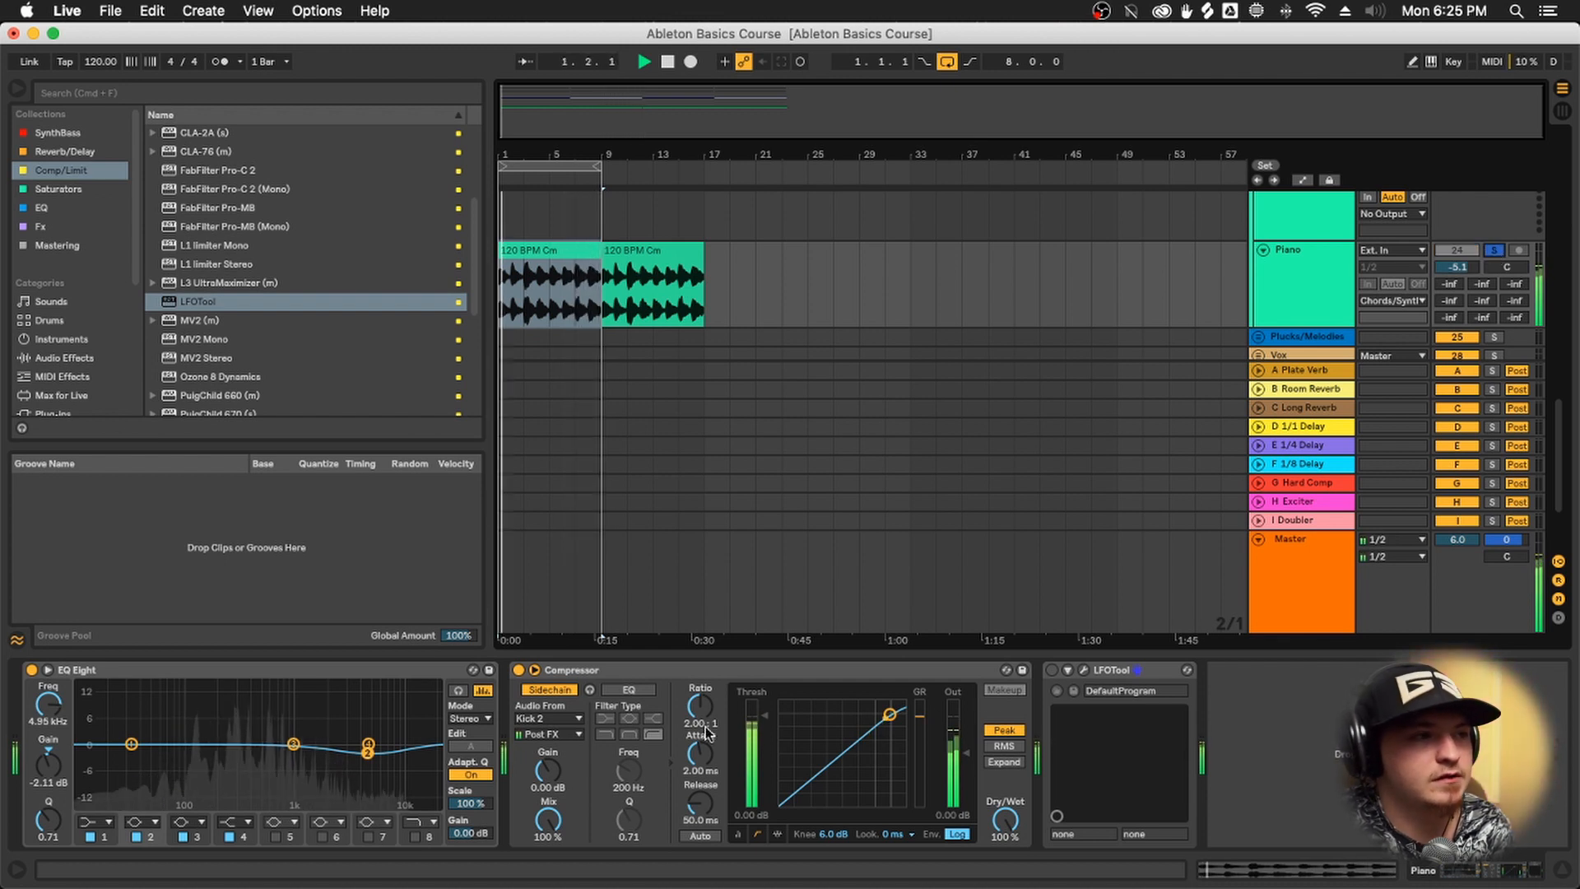
left_click_drag(753, 716, 752, 758)
Solo the Kick 2 track to hear it with the Piano's sidechain compression
scroll(1048, 337, "up", 3)
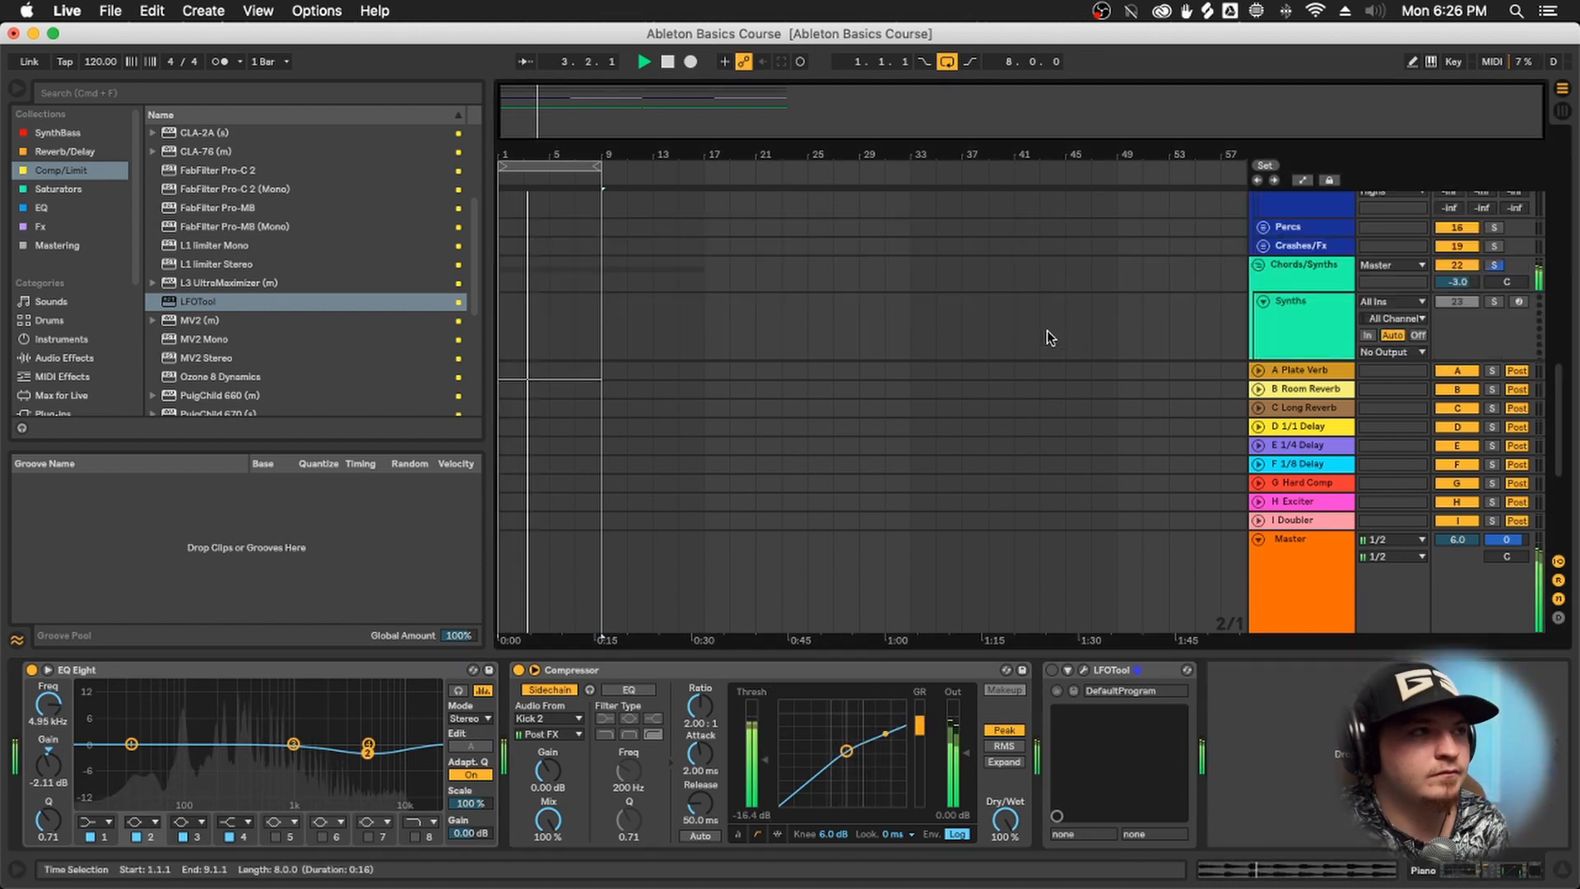
scroll(1057, 318, "up", 5)
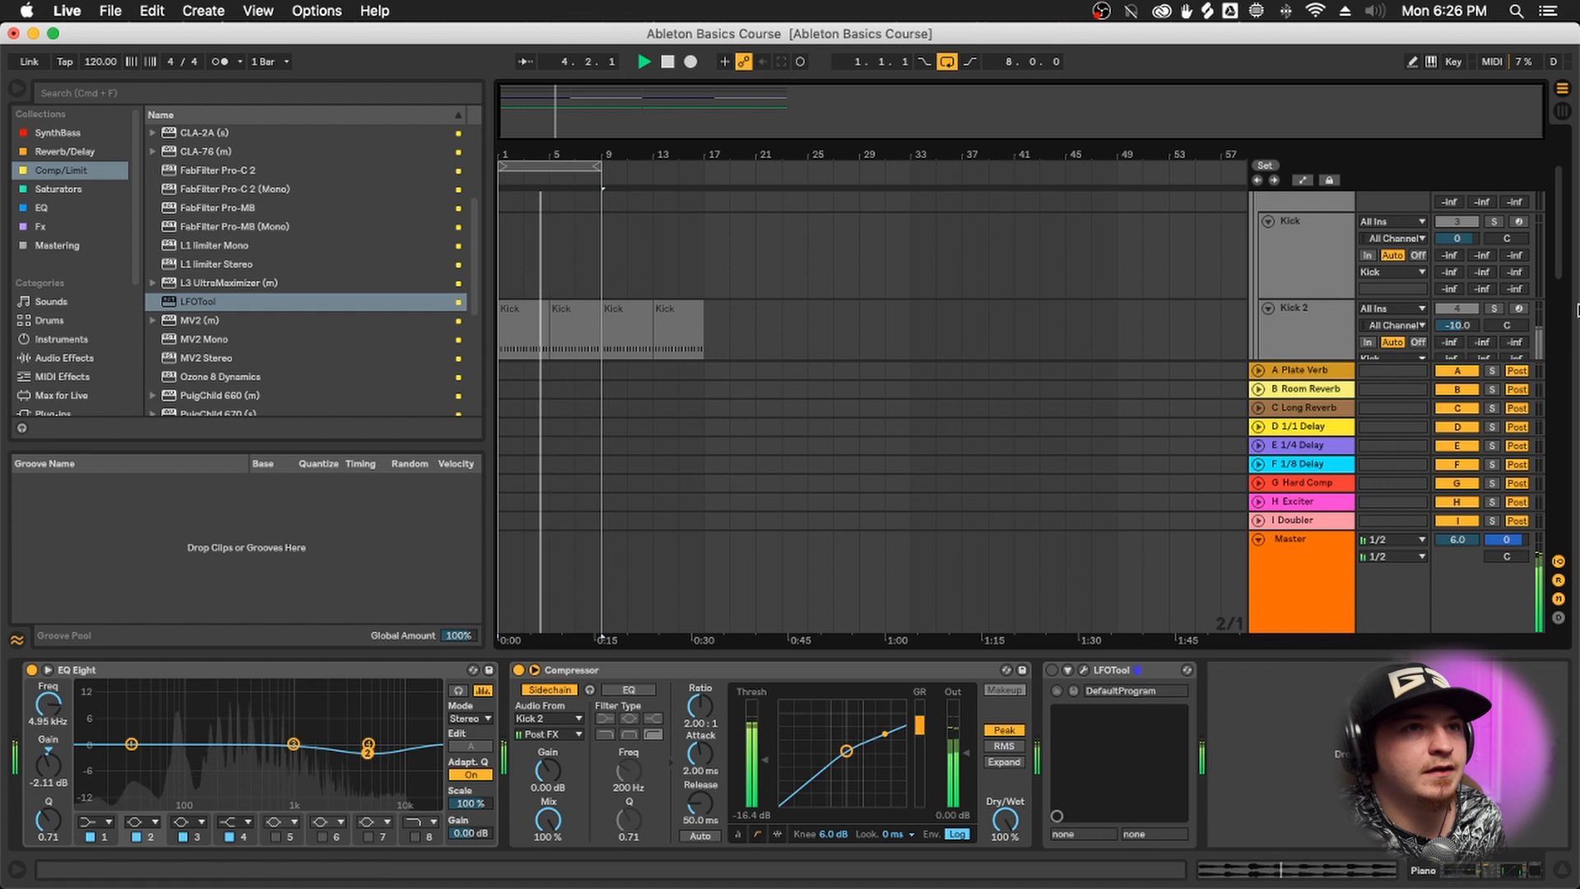
left_click(1495, 309)
scroll(1337, 323, "down", 2)
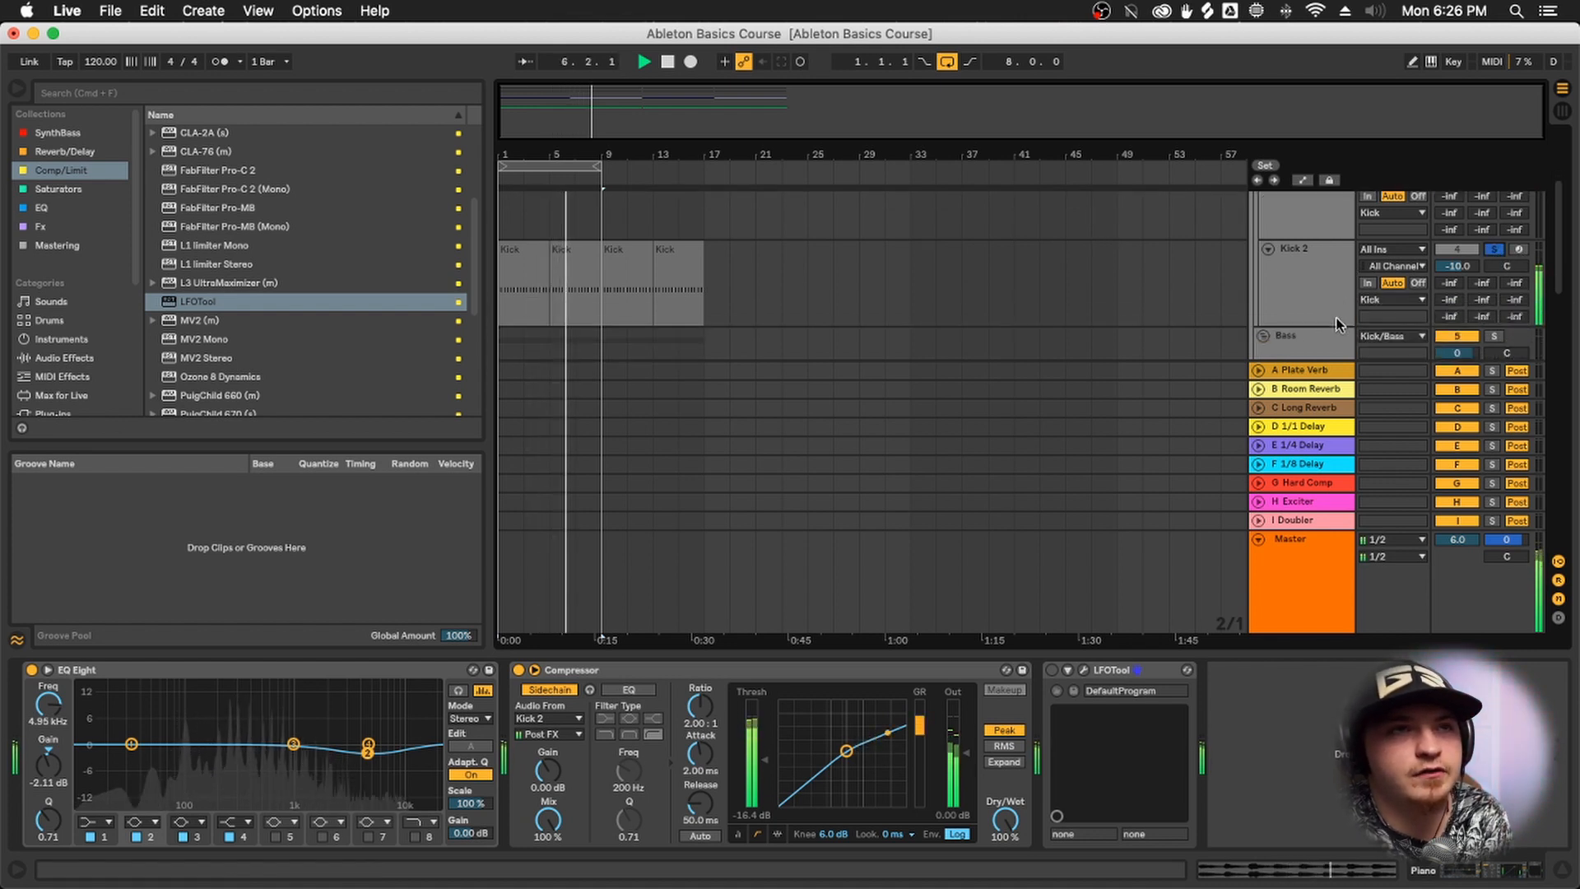
scroll(1337, 322, "down", 3)
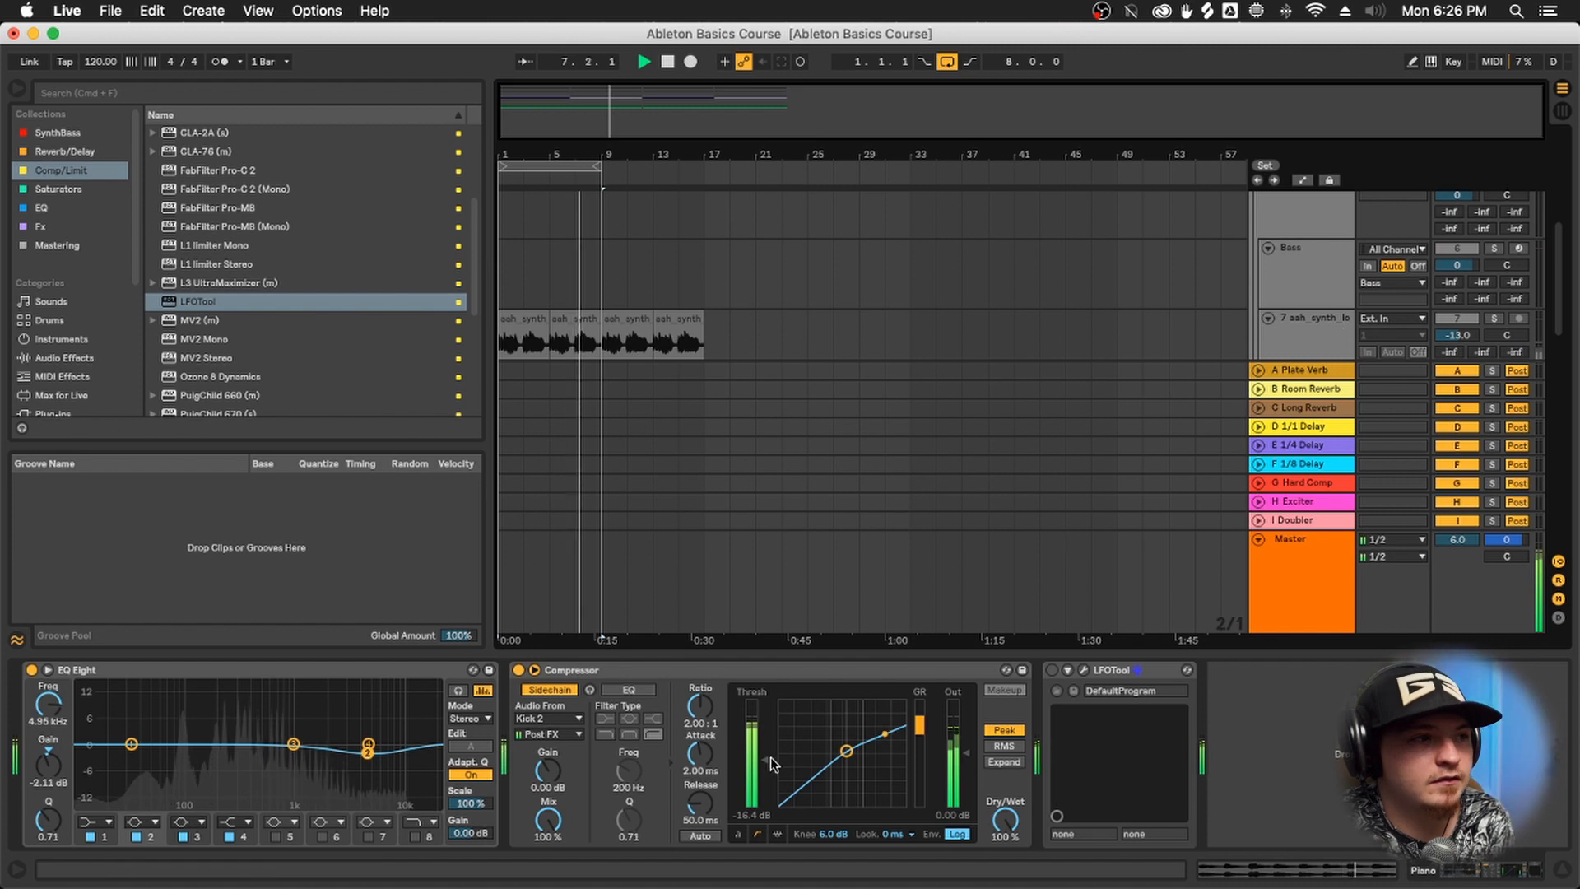
Set the Piano Compressor's threshold to -19.1 dB, with a 0.07 ms attack and a 253 ms release
left_click_drag(770, 756, 770, 770)
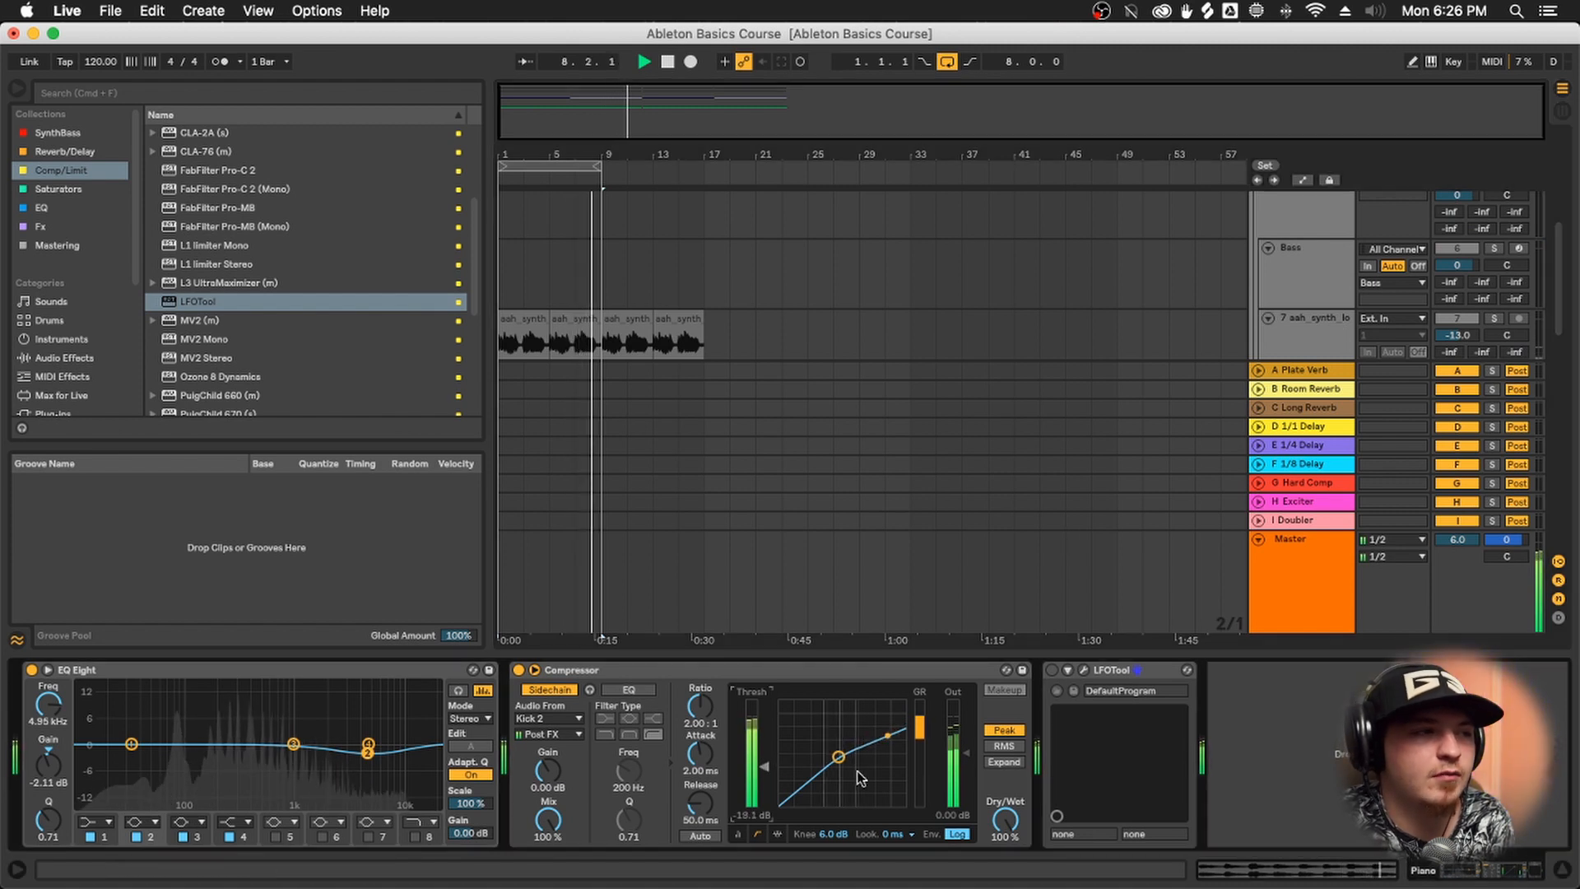
left_click(703, 757)
left_click_drag(700, 756, 700, 787)
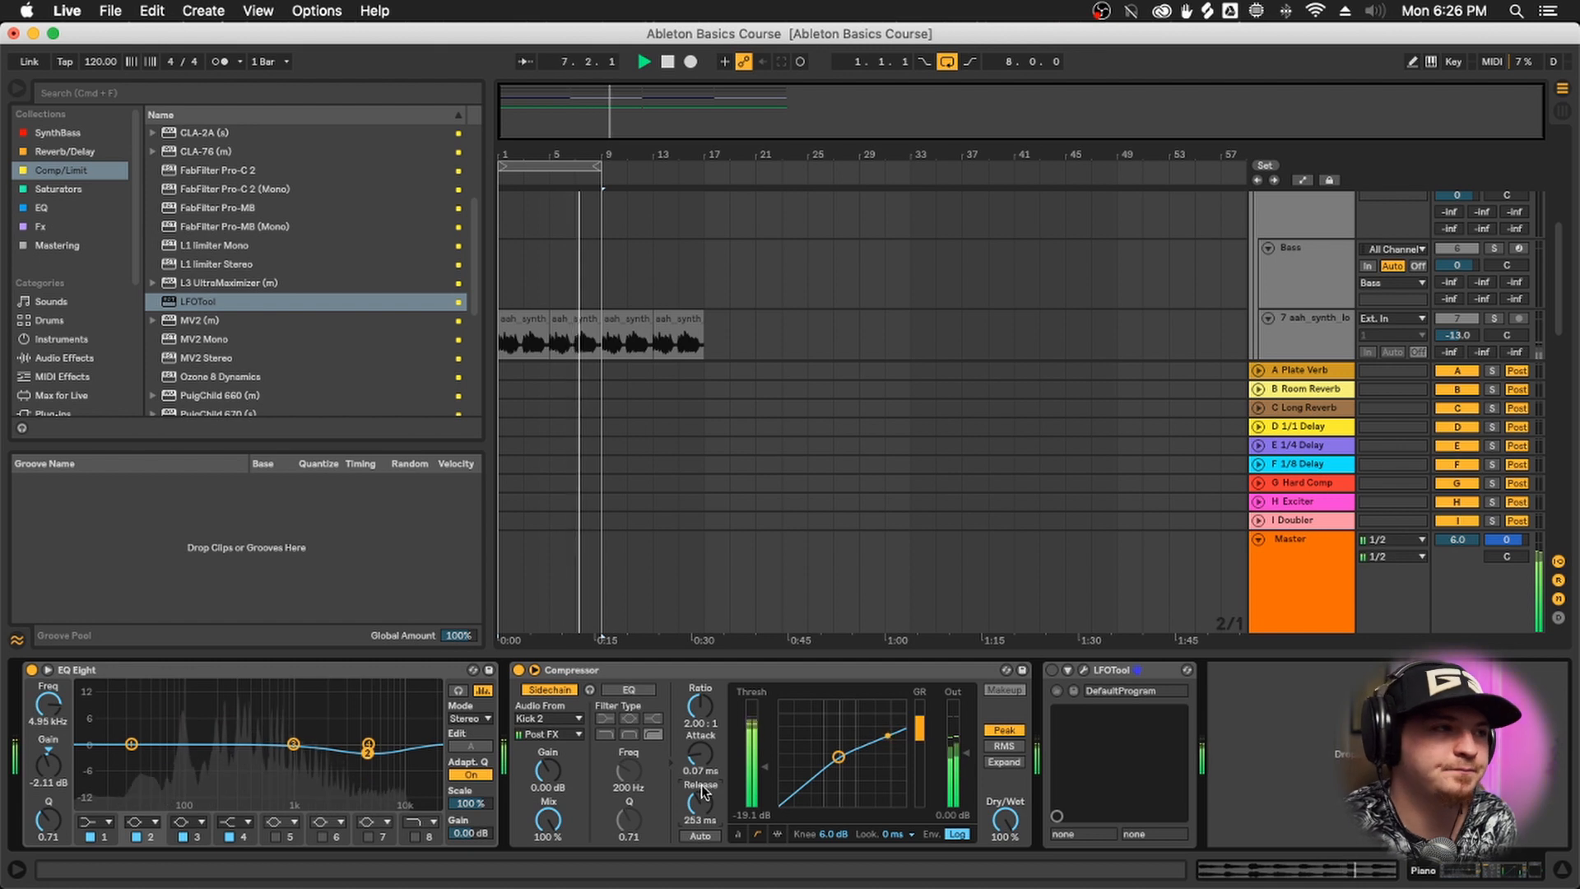
Set the Piano Compressor's ratio to 3.82:1, attack to 0.20 ms, release to 184 ms and threshold to -10.1 dB
left_click_drag(700, 706, 700, 686)
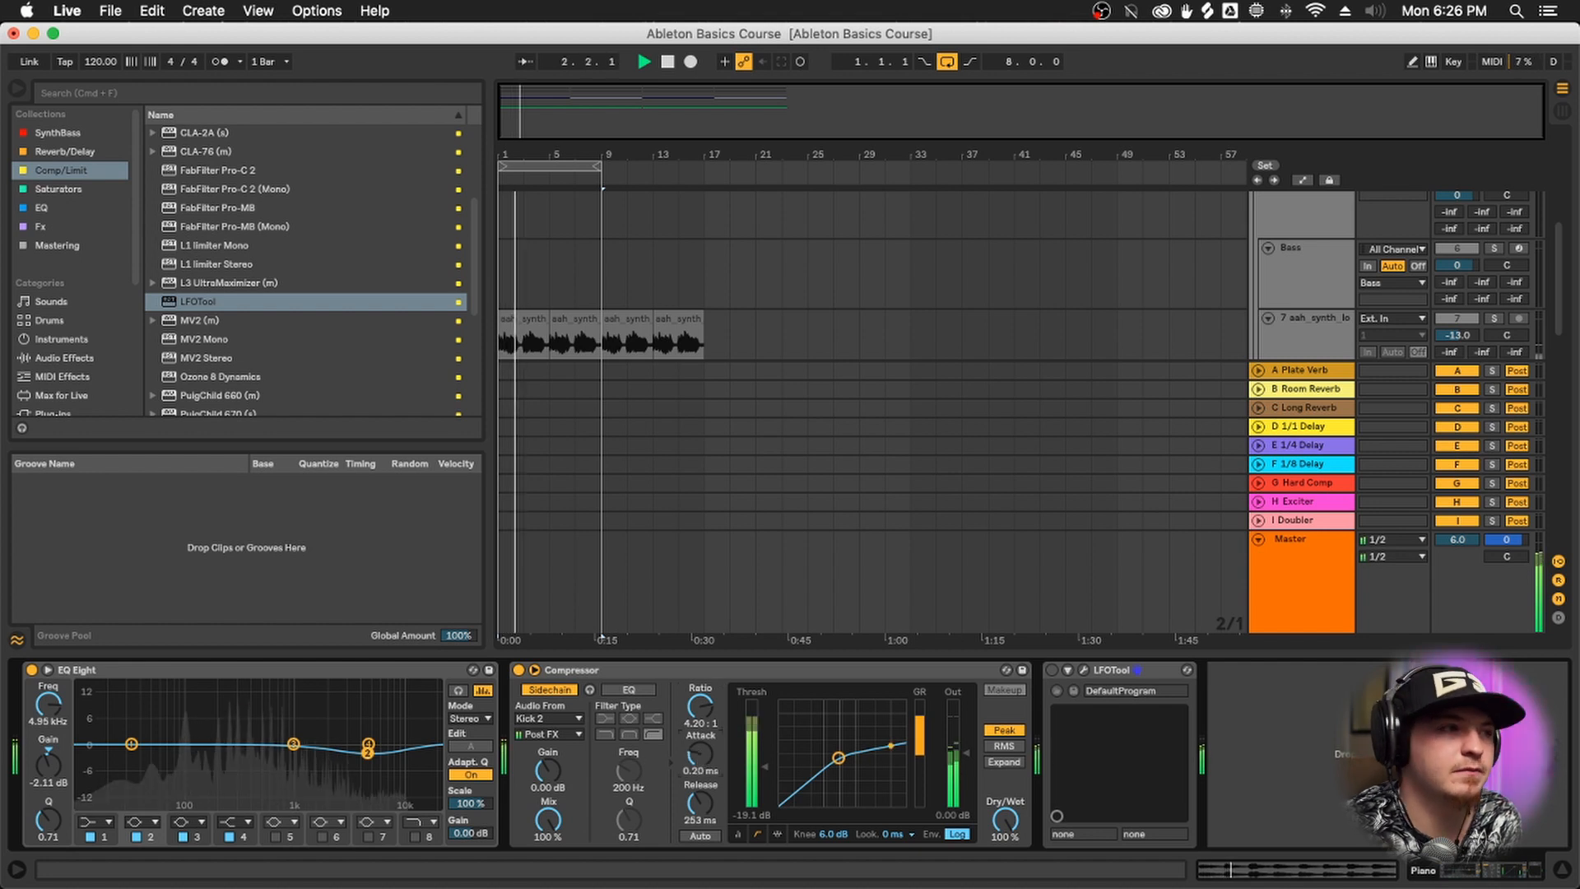
left_click_drag(700, 803, 700, 807)
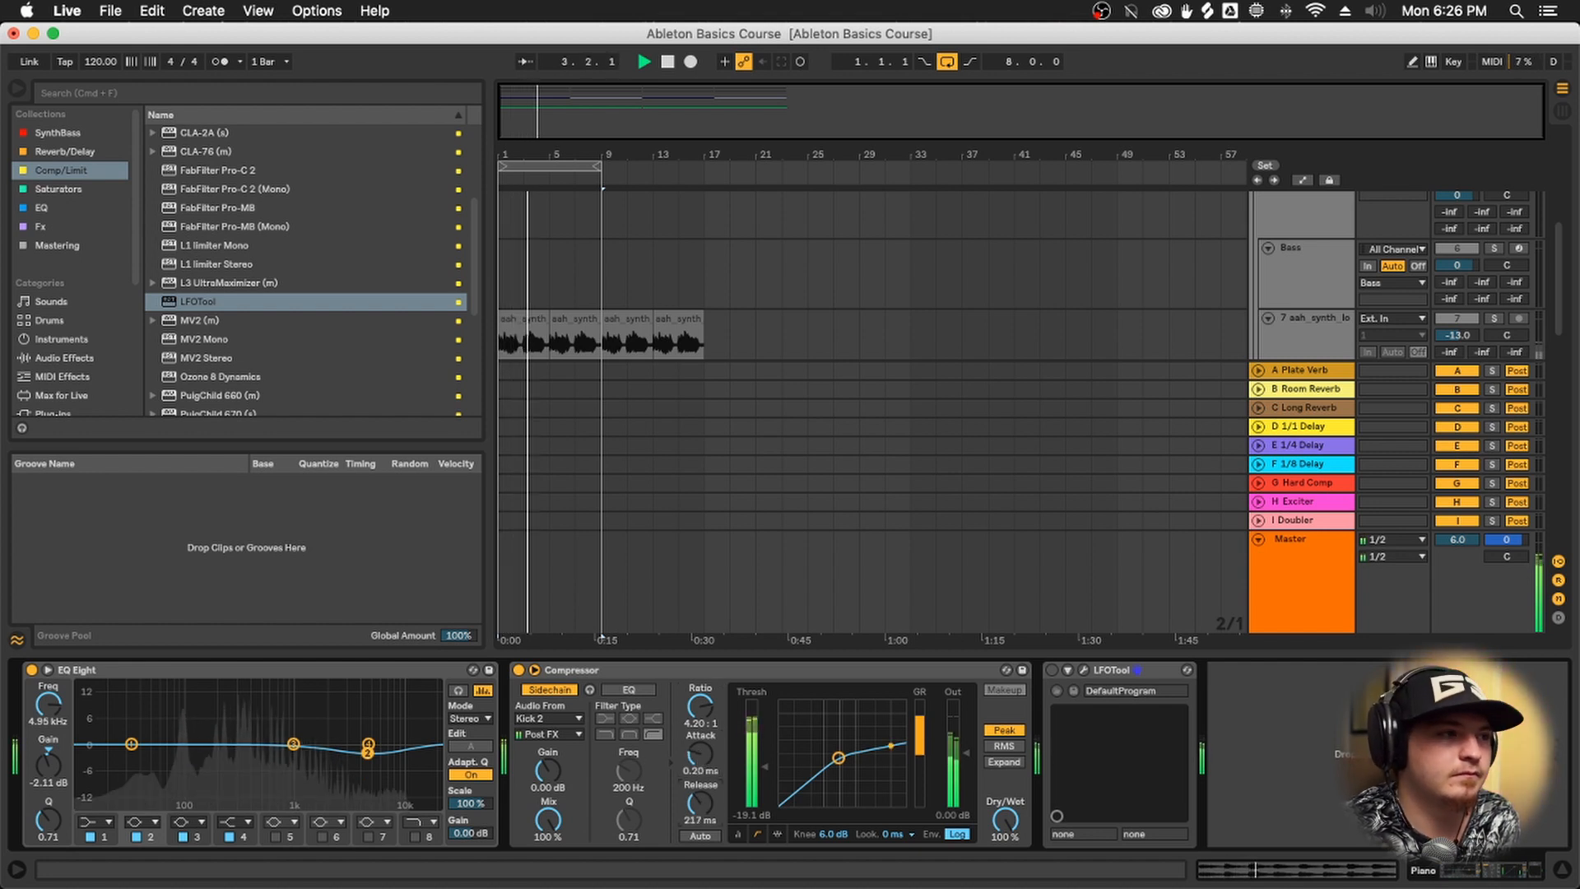
left_click_drag(764, 766, 704, 719)
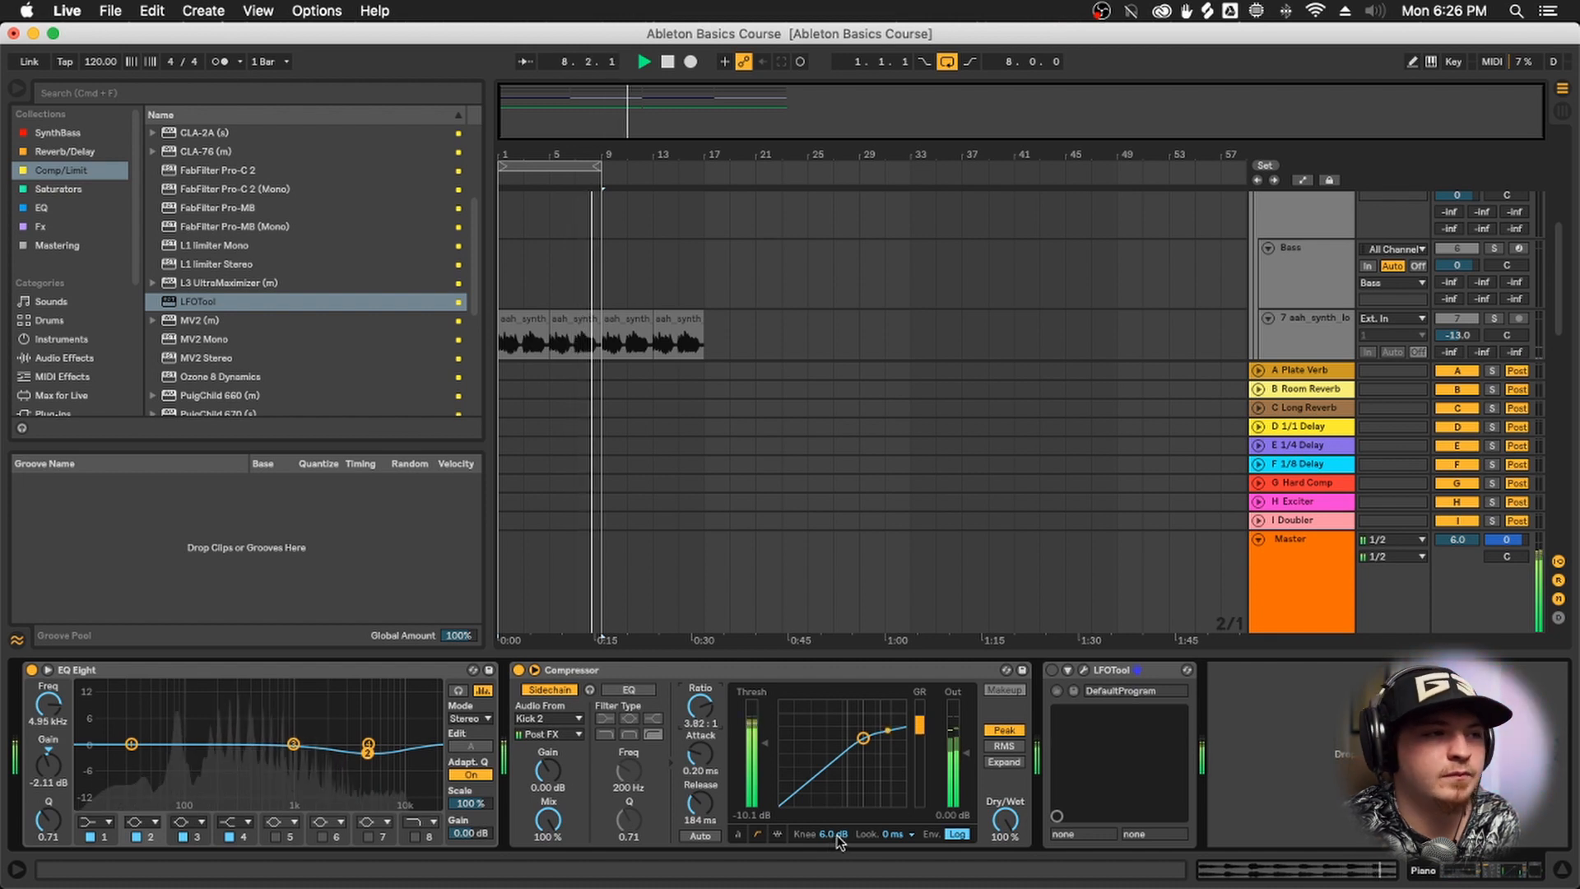
Try the Compressor's knee from 0 to 18 dB, settle on 10 dB, and set the lookahead to 10 ms
left_click_drag(838, 837, 838, 860)
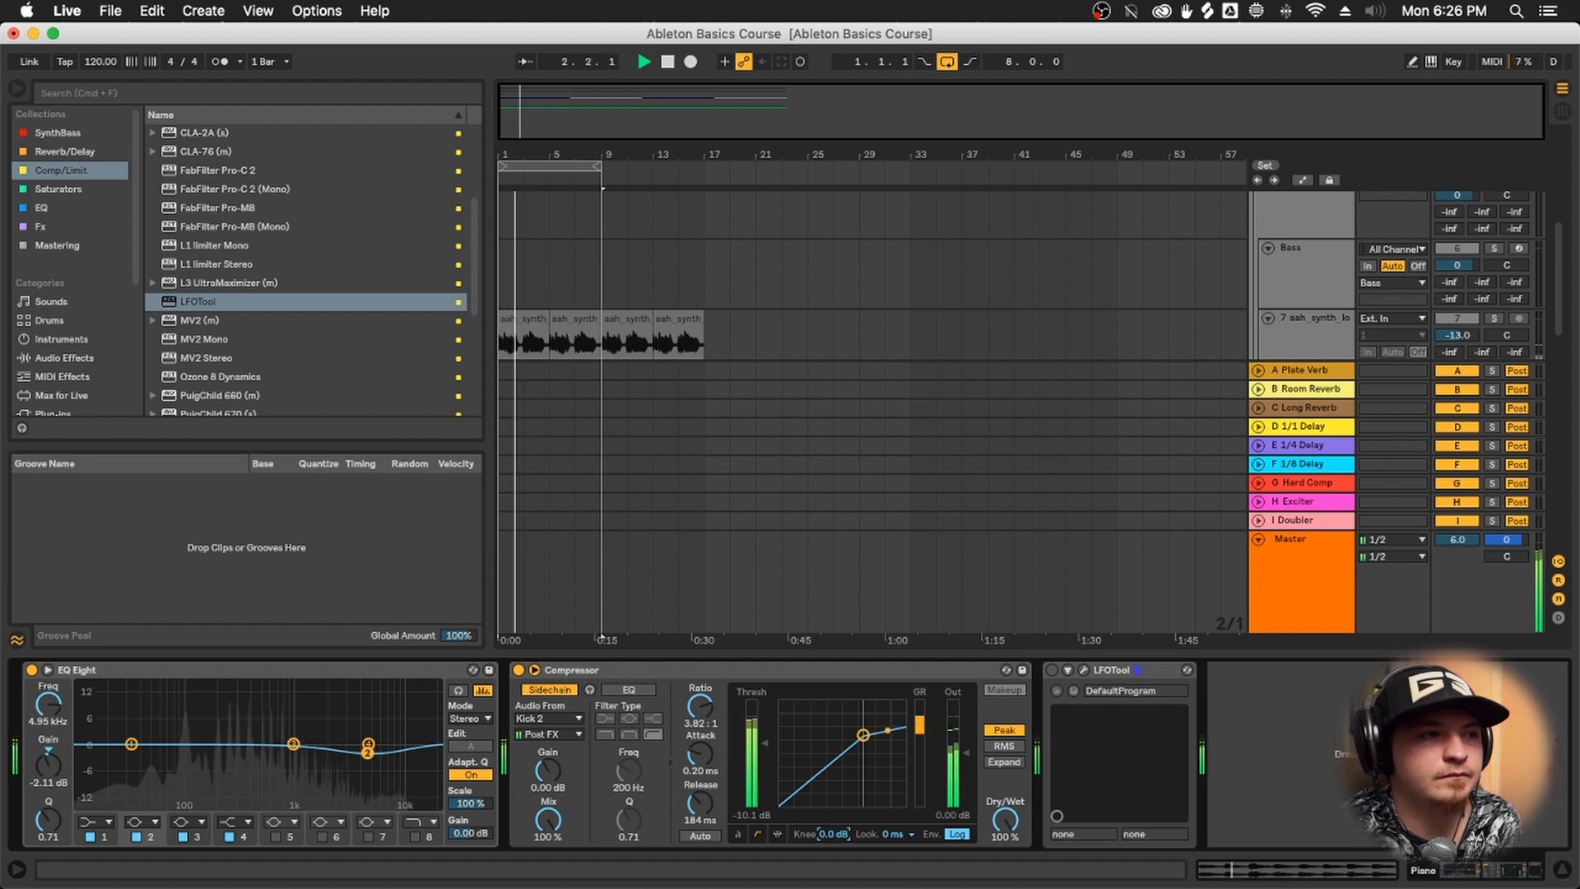
left_click_drag(838, 834, 838, 811)
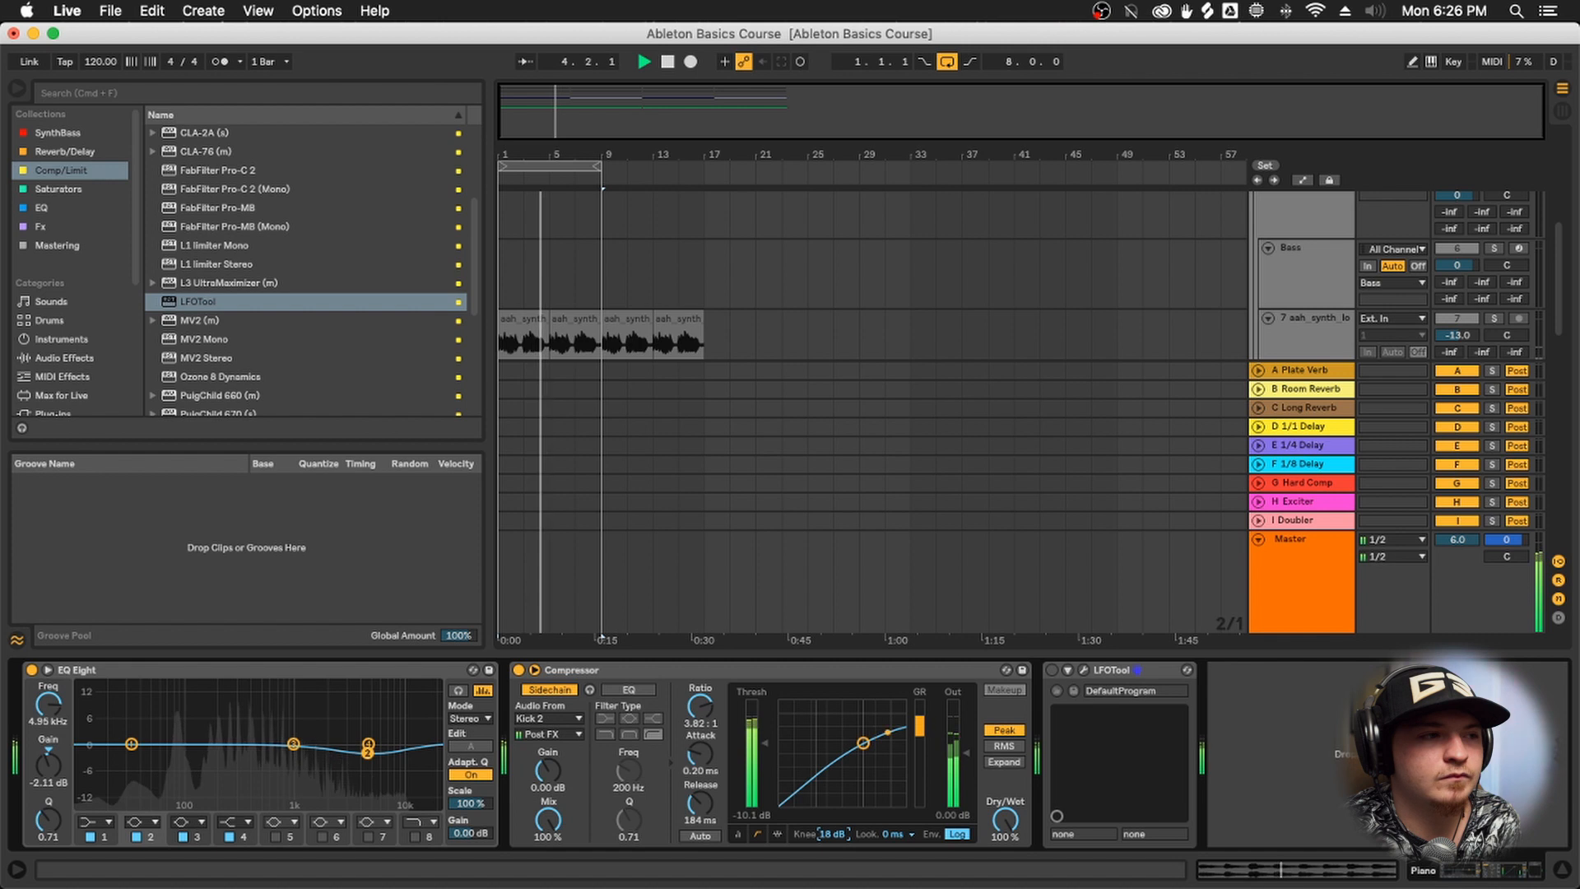
left_click_drag(840, 833, 840, 843)
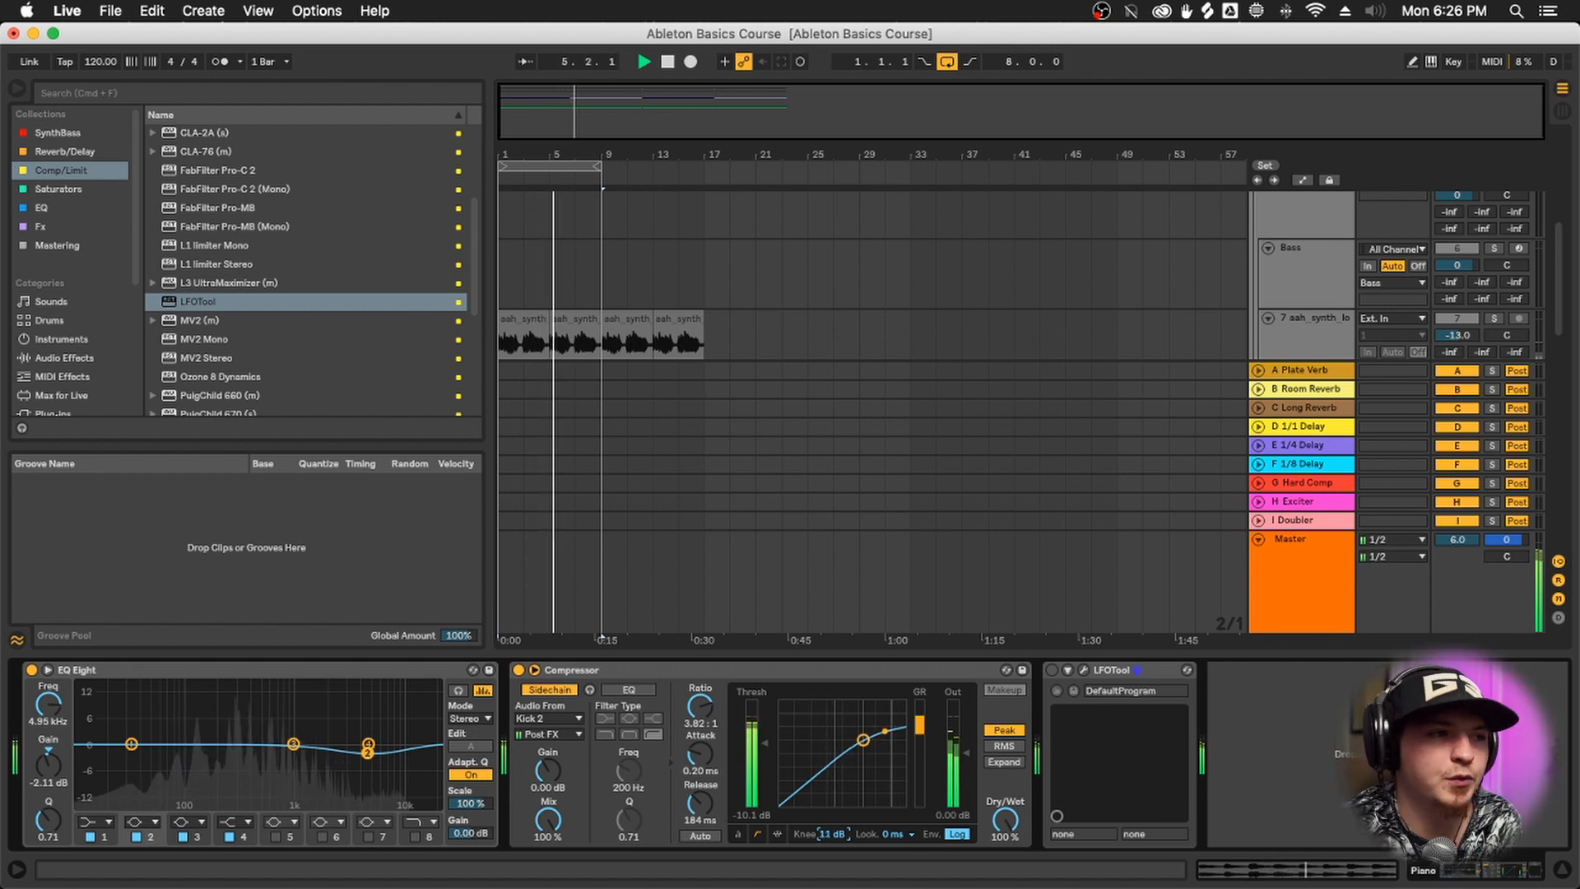
left_click(893, 834)
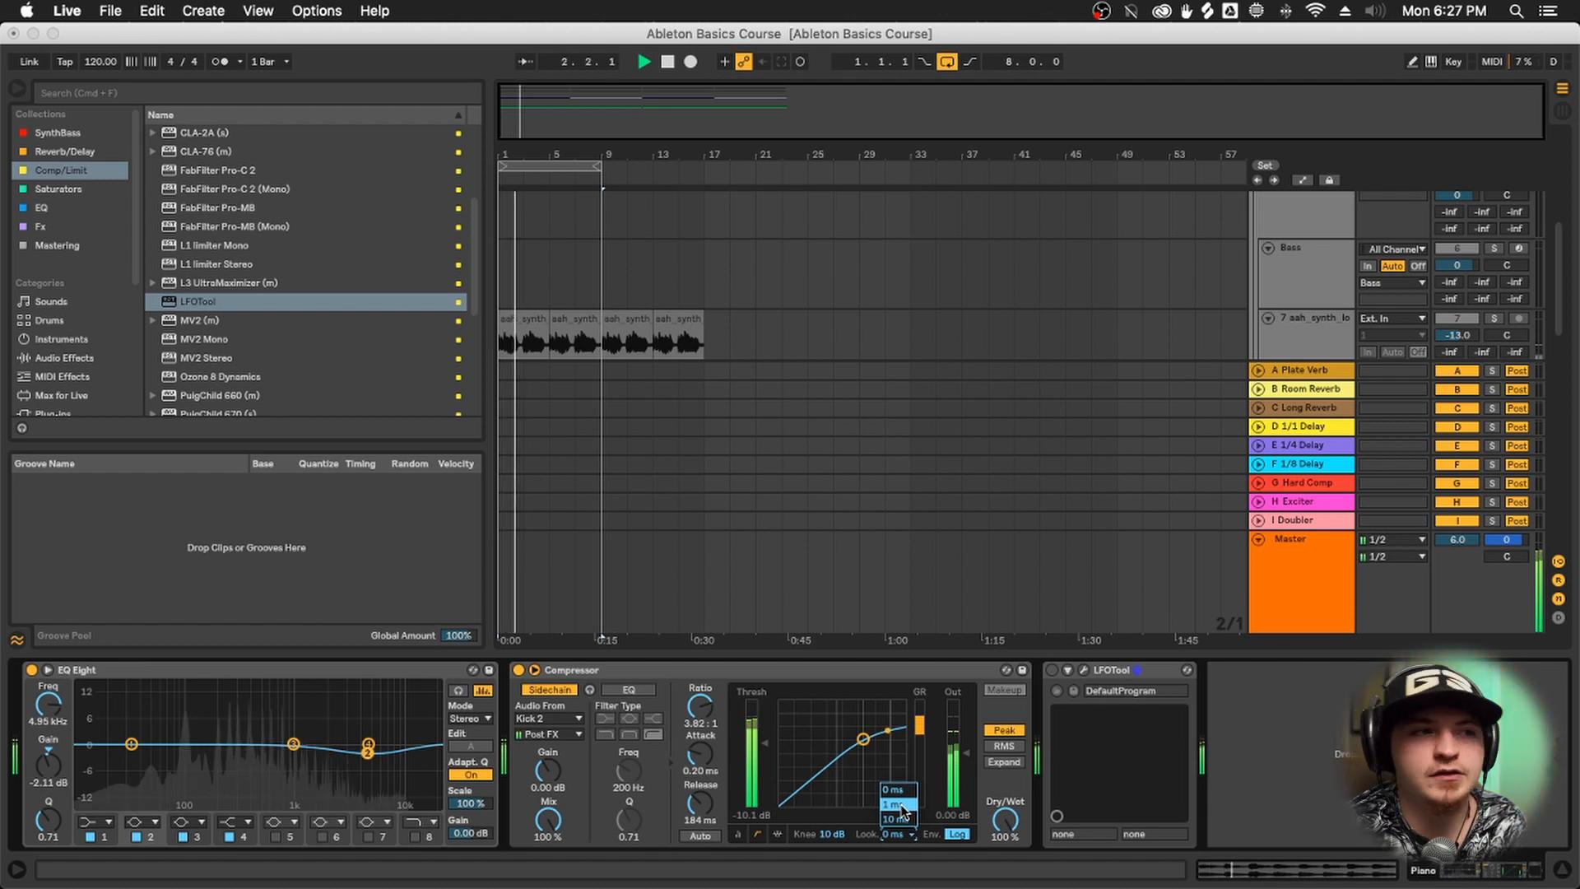
left_click(902, 818)
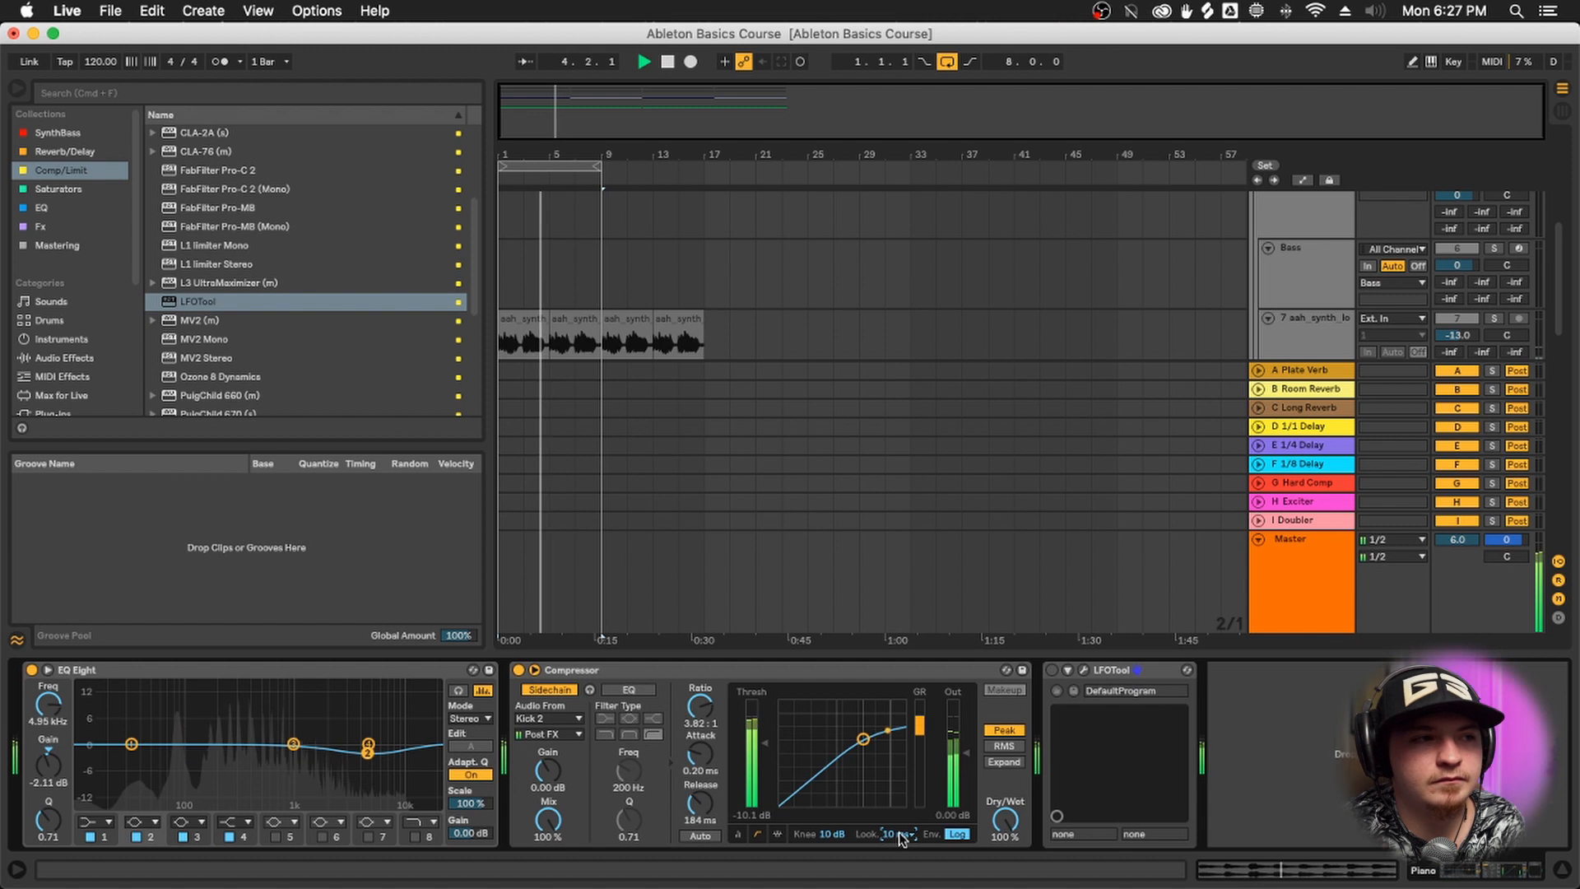
Toggle the Compressor's logarithmic envelope off and on, and try a 32% dry/wet mix before restoring 100%
left_click(955, 835)
left_click(956, 834)
mouse_move(1013, 821)
left_mouse_down()
mouse_move(1013, 858)
mouse_move(1000, 821)
left_mouse_up()
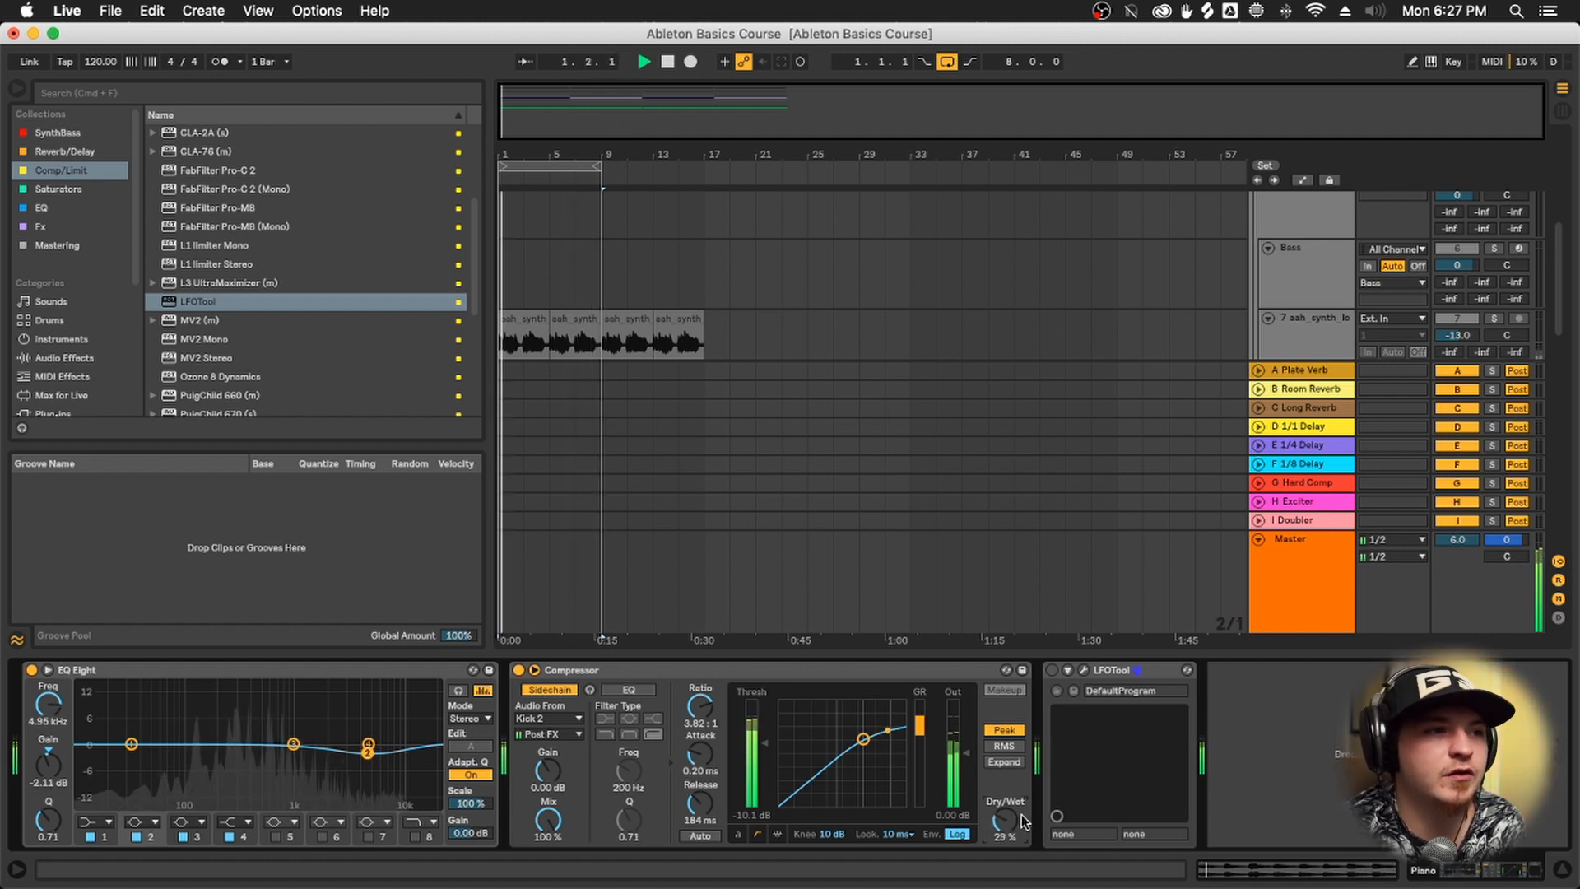
left_click_drag(1010, 825, 1011, 822)
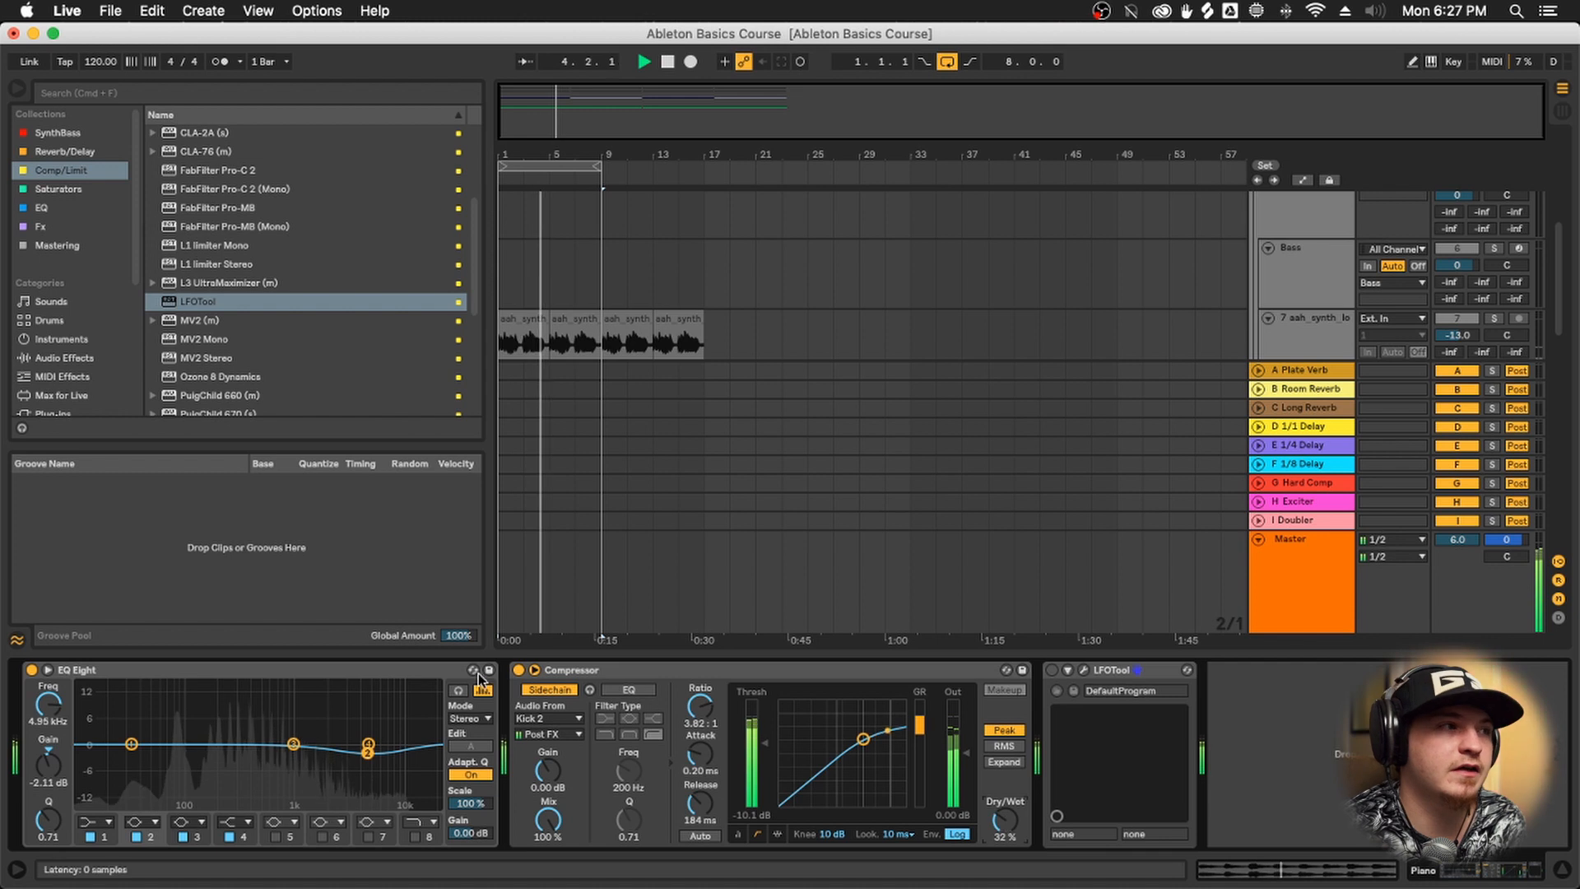
left_click_drag(1004, 818, 1005, 785)
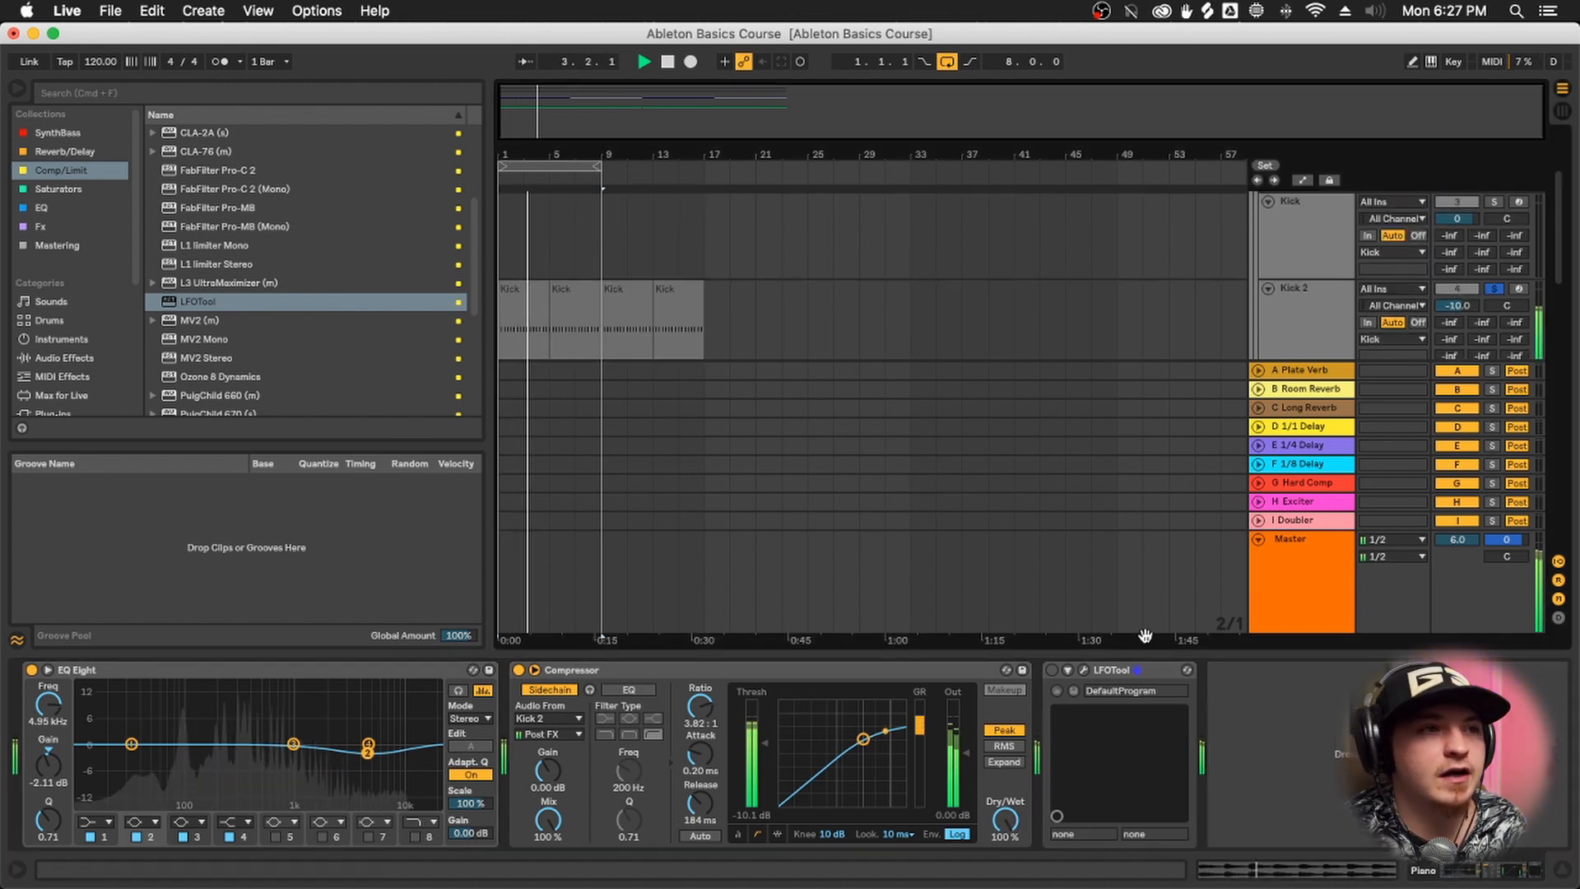
Hide the device view and look through the kick, bass, drum and synth tracks in the arrangement
left_click(1561, 870)
scroll(968, 488, "up", 3)
scroll(968, 481, "down", 8)
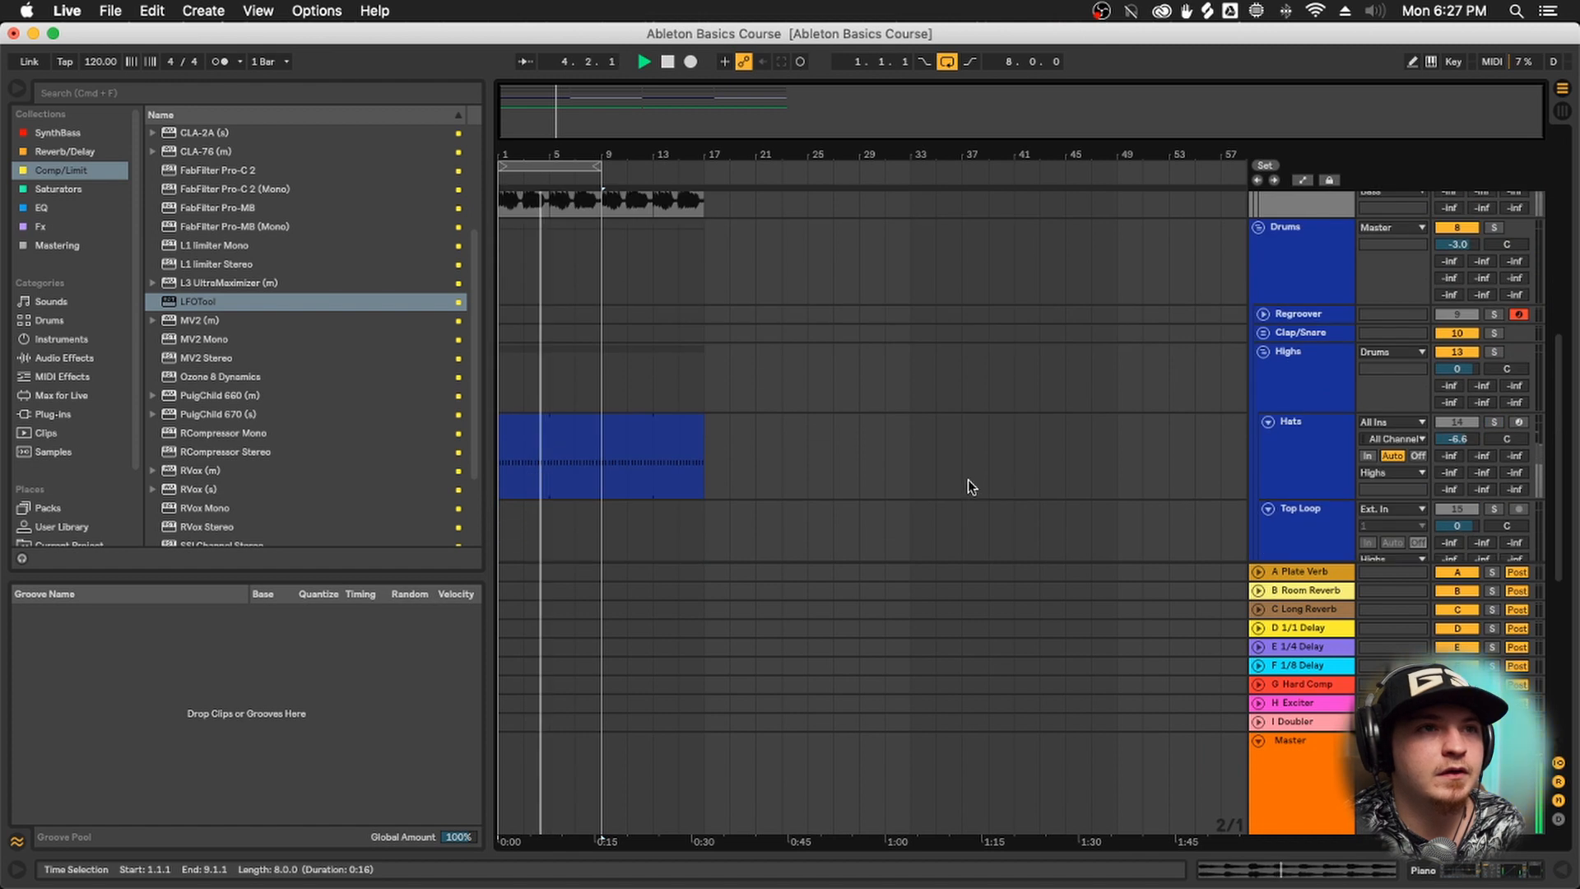
scroll(931, 458, "up", 2)
scroll(644, 427, "up", 5)
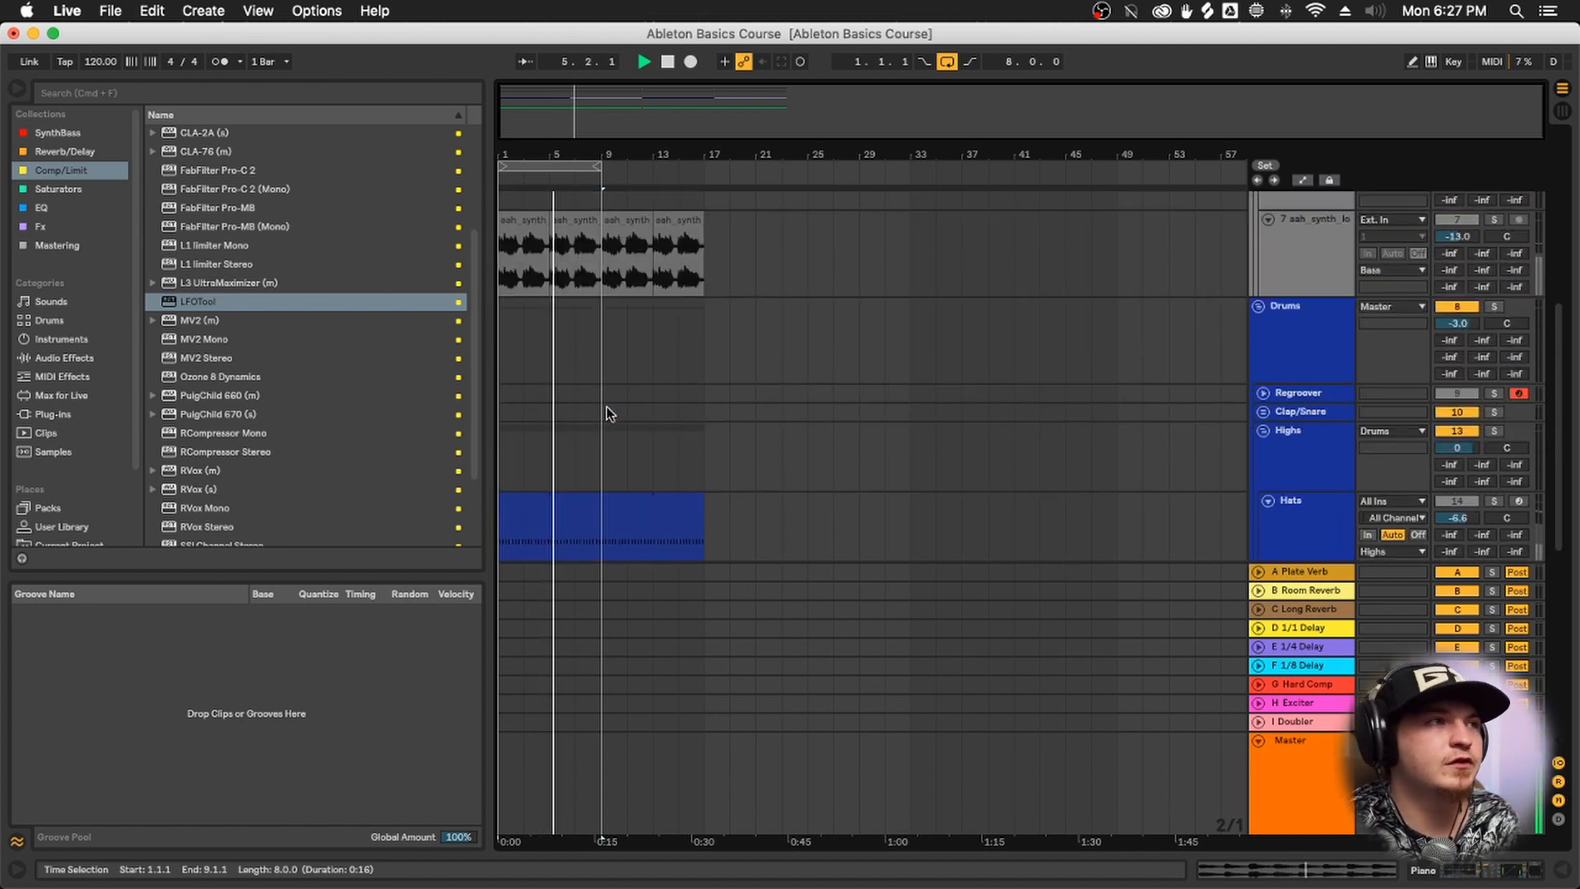
left_click(600, 352)
scroll(631, 370, "up", 1)
scroll(632, 377, "down", 2)
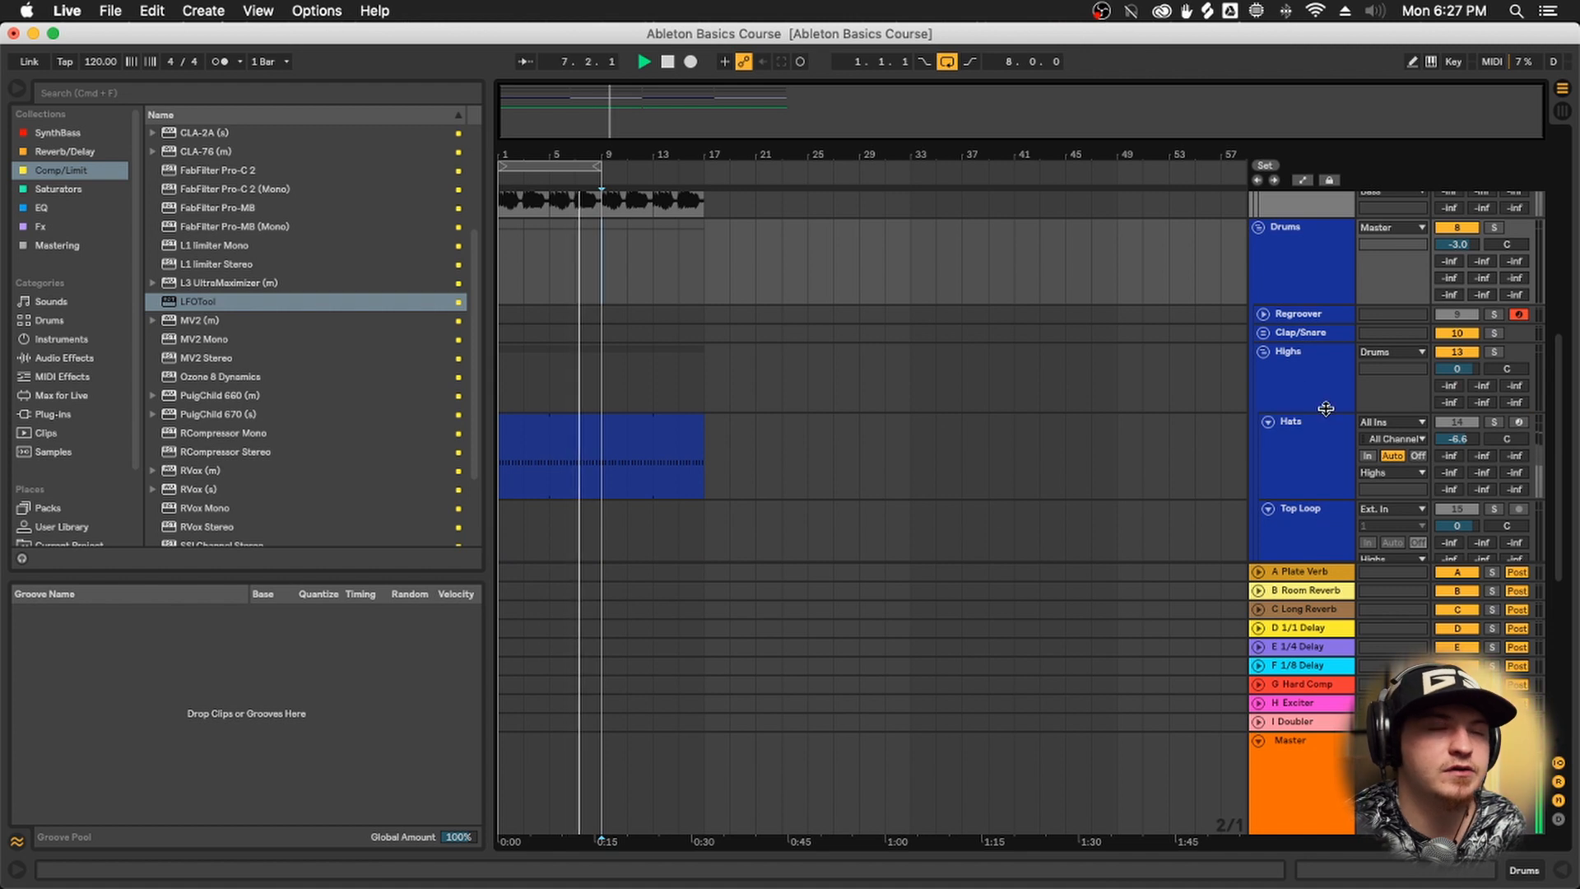
scroll(1255, 450, "down", 2)
scroll(1267, 436, "up", 2)
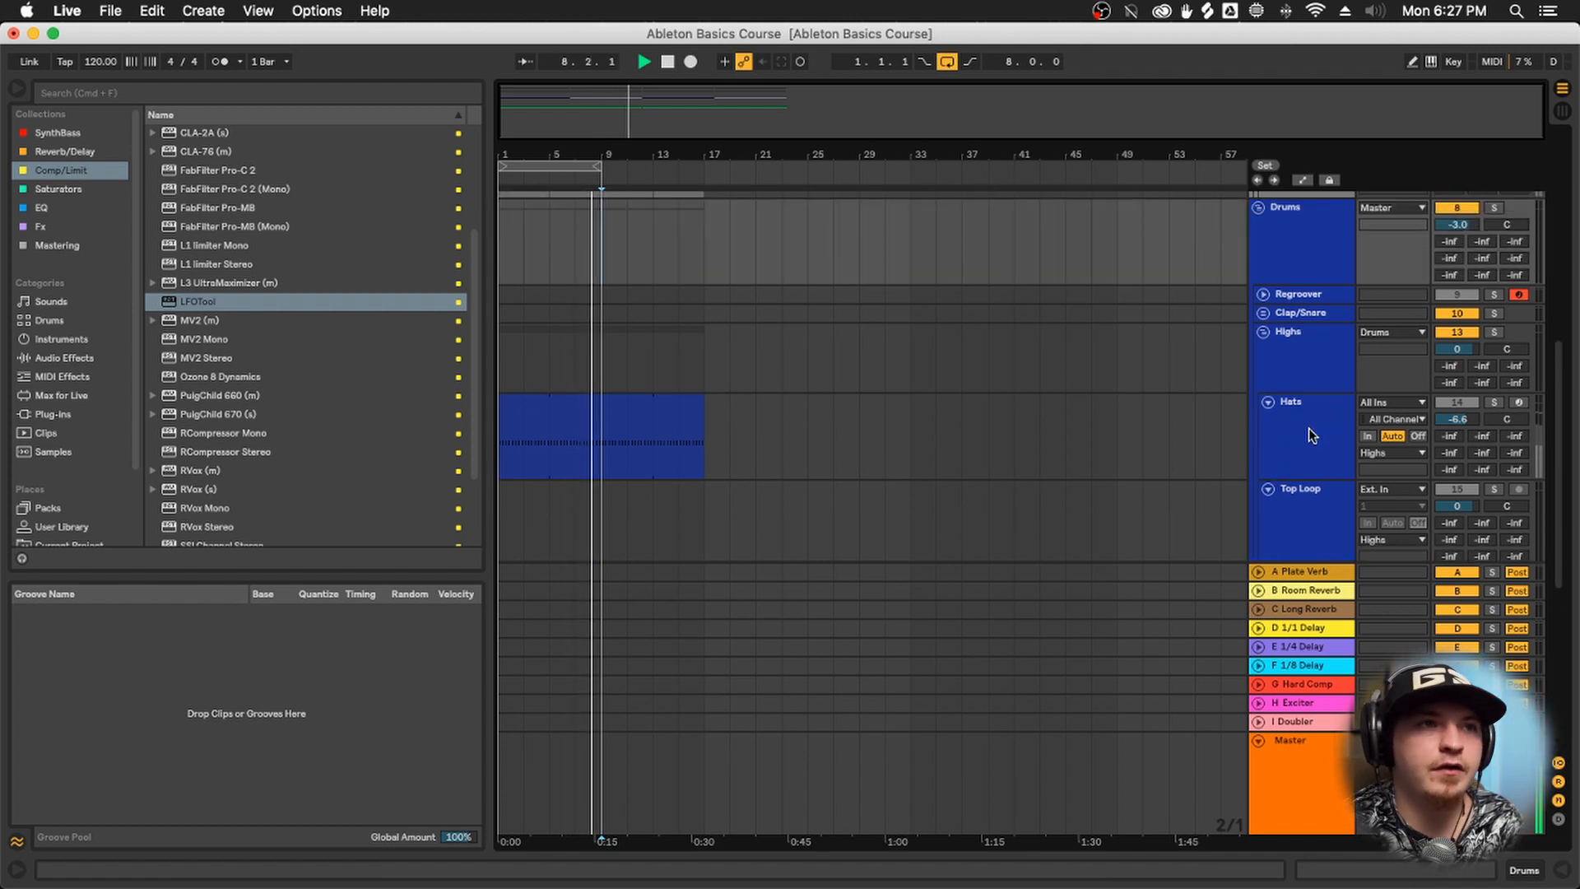
scroll(1313, 436, "down", 2)
scroll(1310, 426, "up", 5)
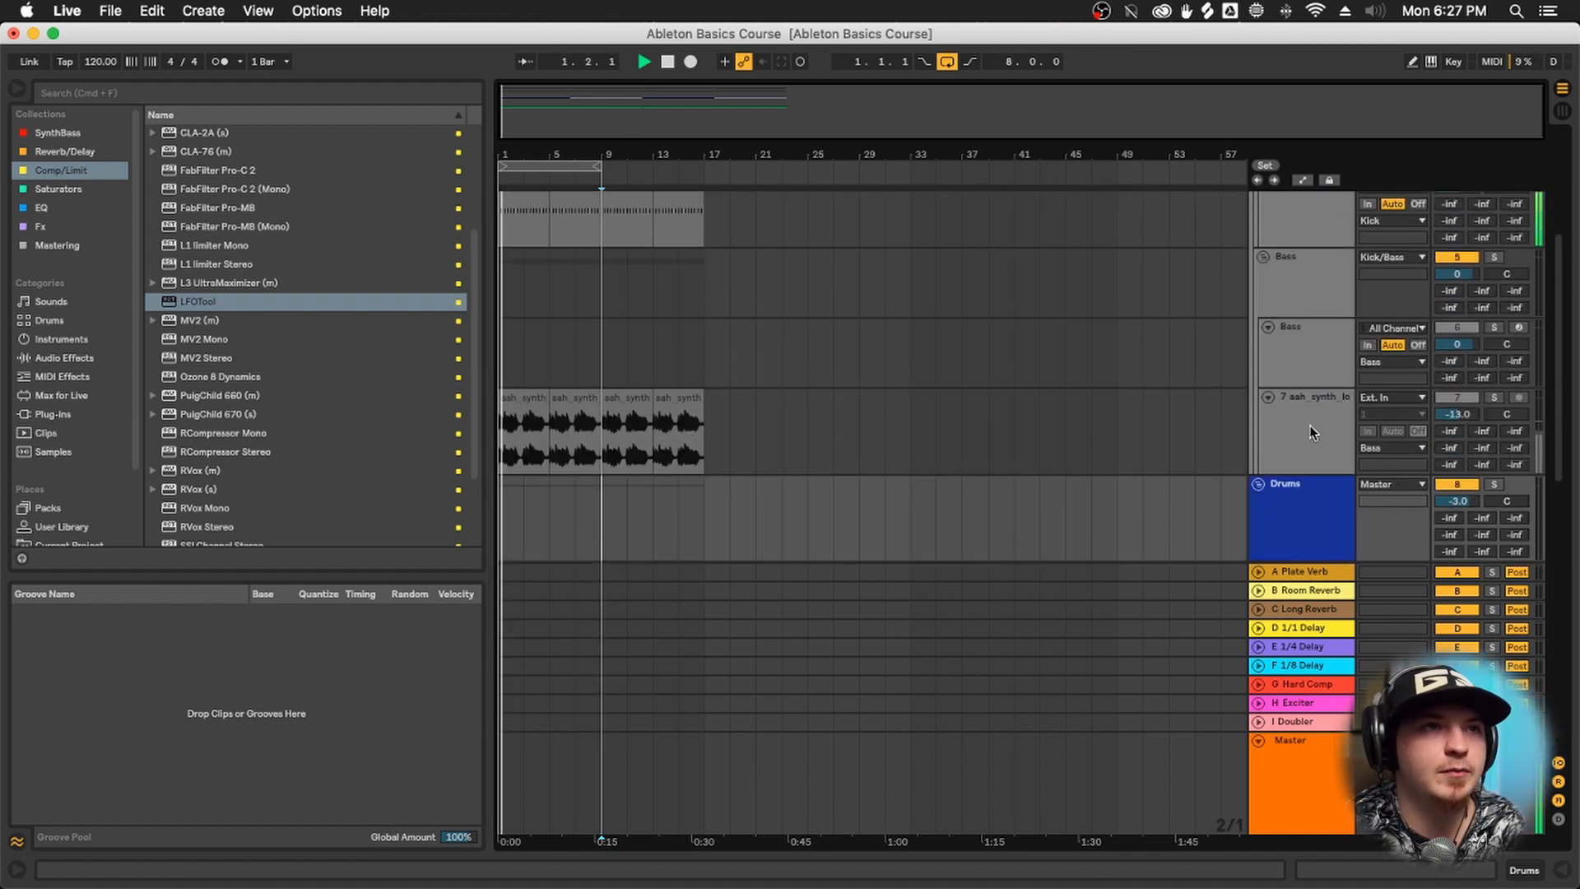
scroll(1318, 423, "down", 4)
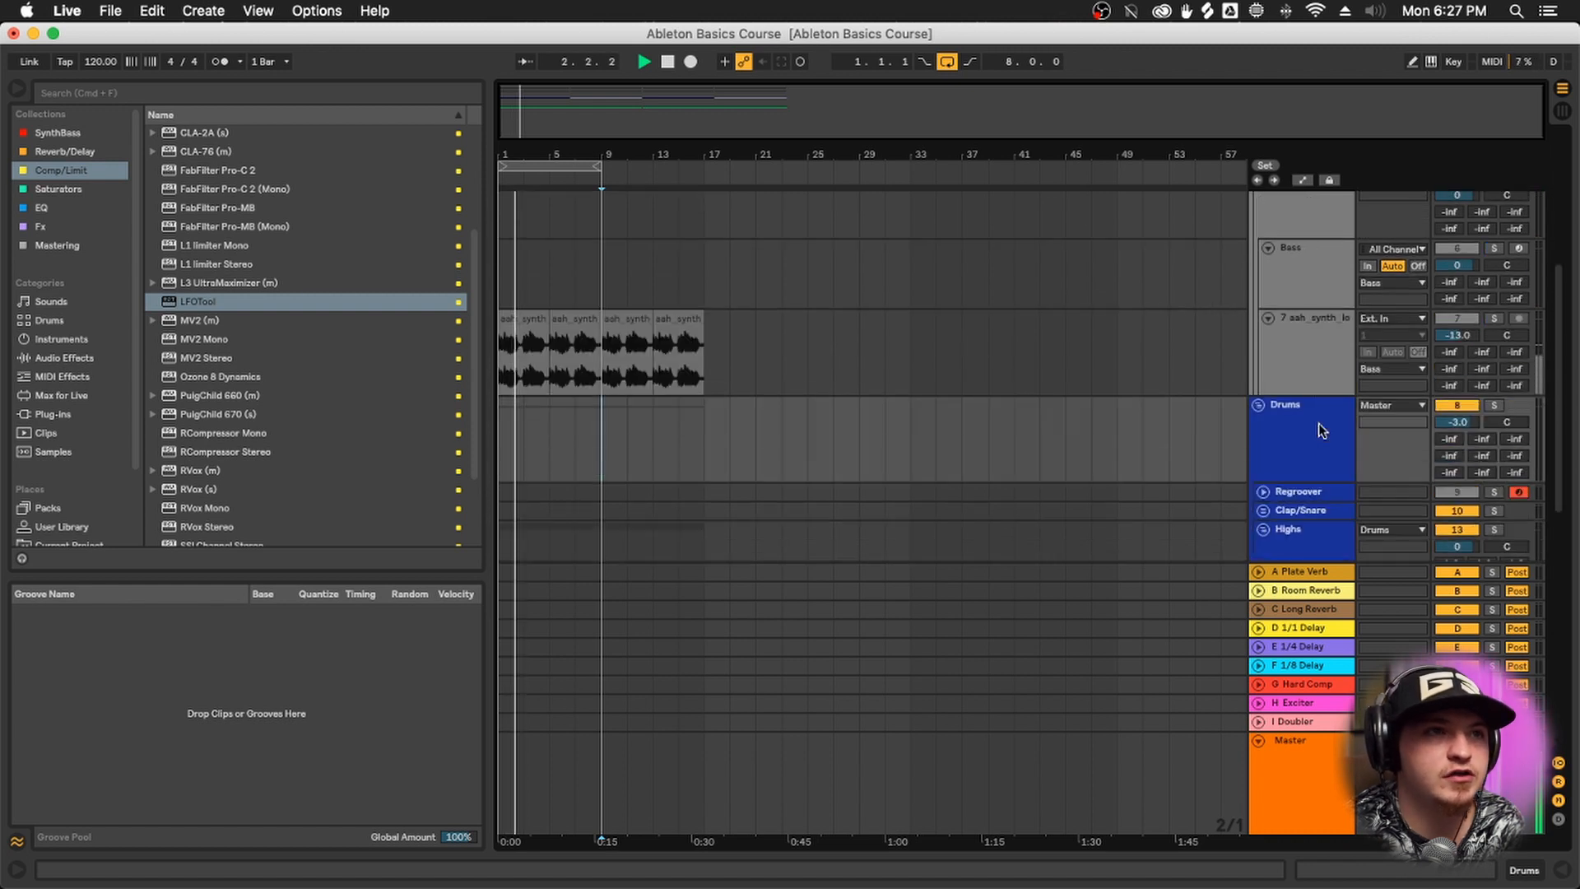
left_click(1302, 376)
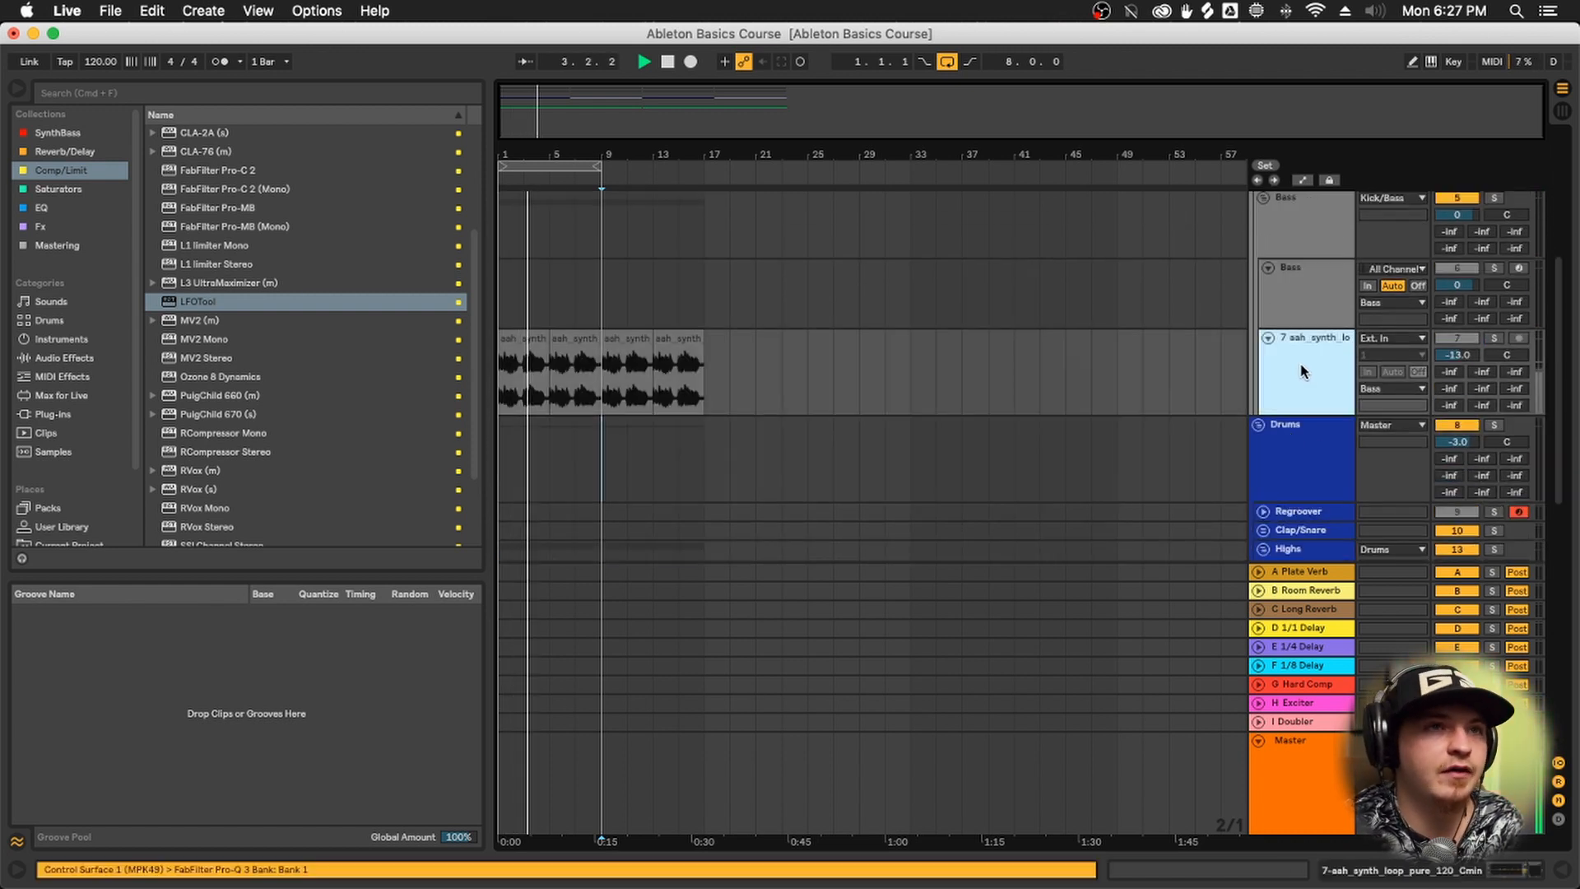
scroll(1300, 371, "down", 8)
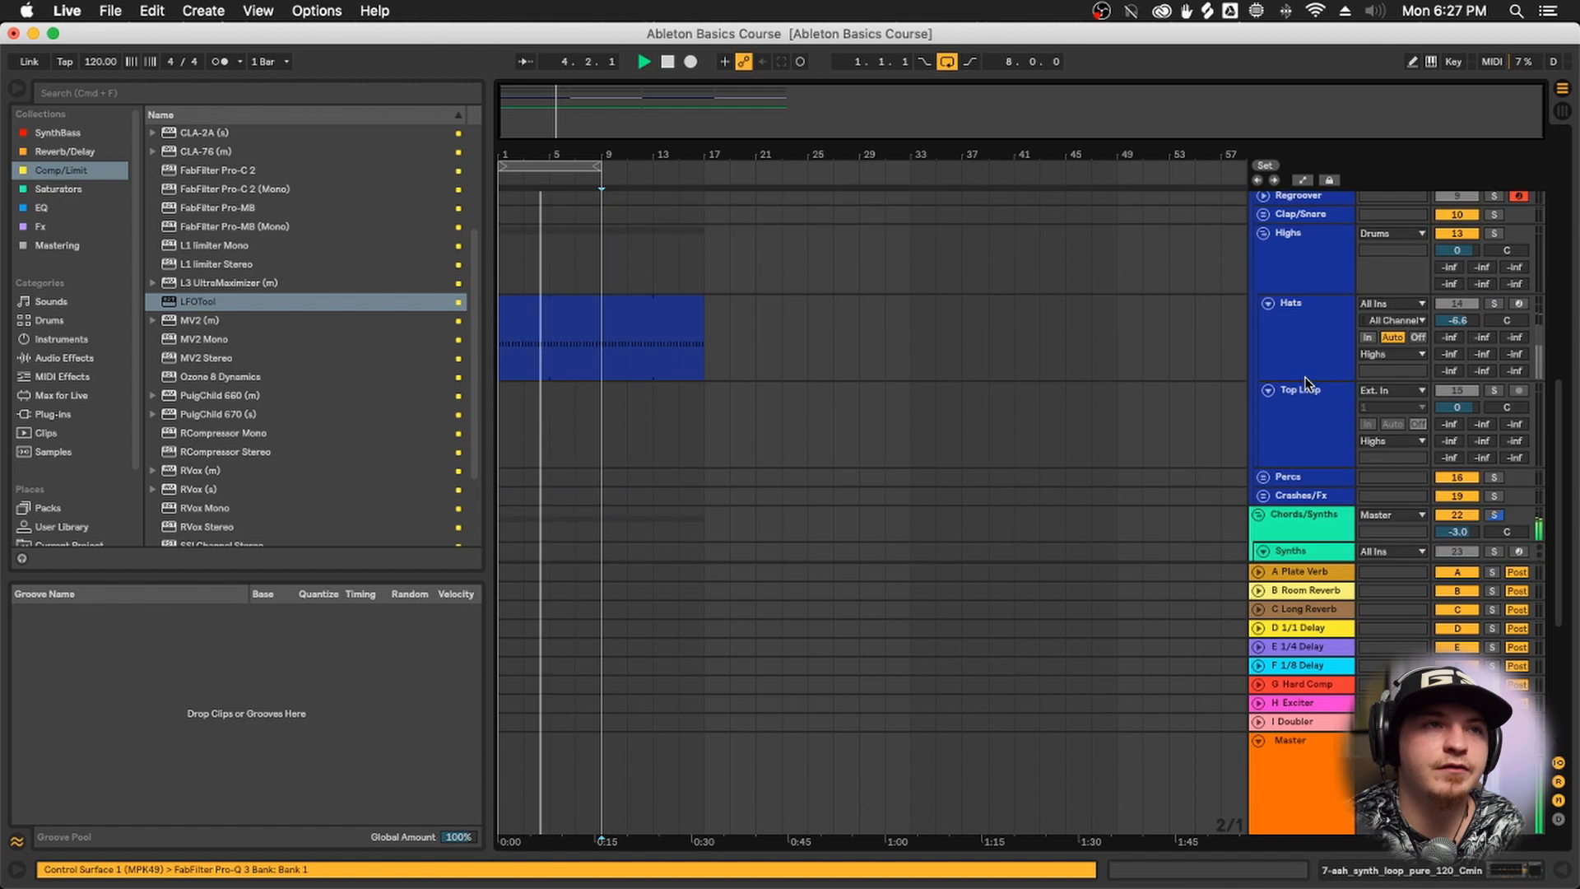
scroll(1305, 378, "down", 2)
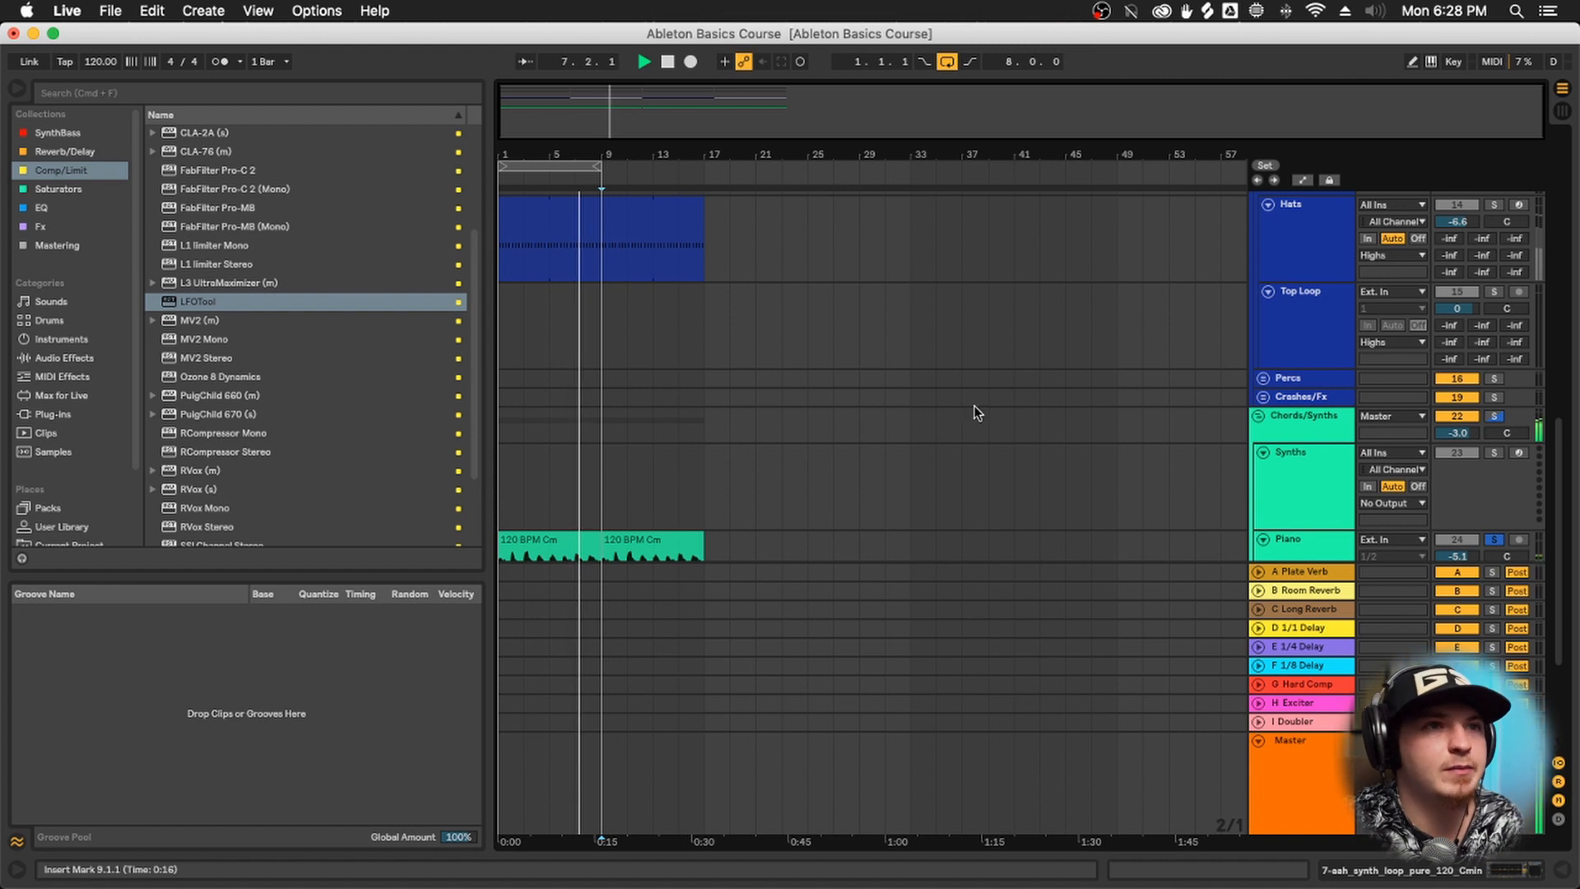
scroll(924, 357, "up", 4)
scroll(633, 403, "down", 4)
scroll(637, 406, "down", 8)
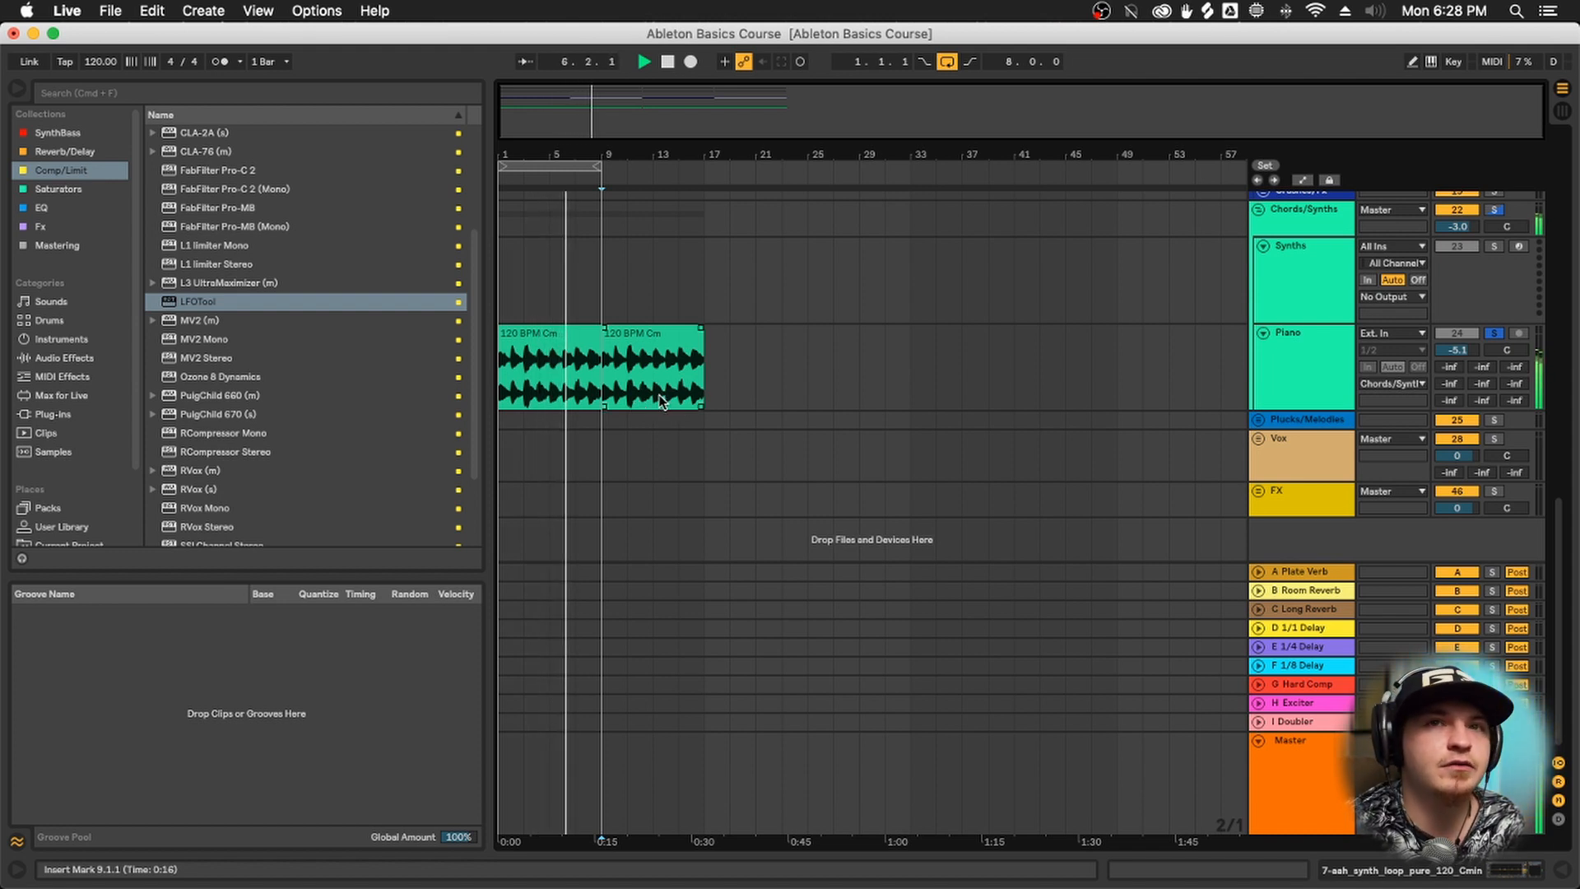
Examine the Piano clips and compare their timing with the Kick 2 clips
left_click_drag(603, 379, 539, 377)
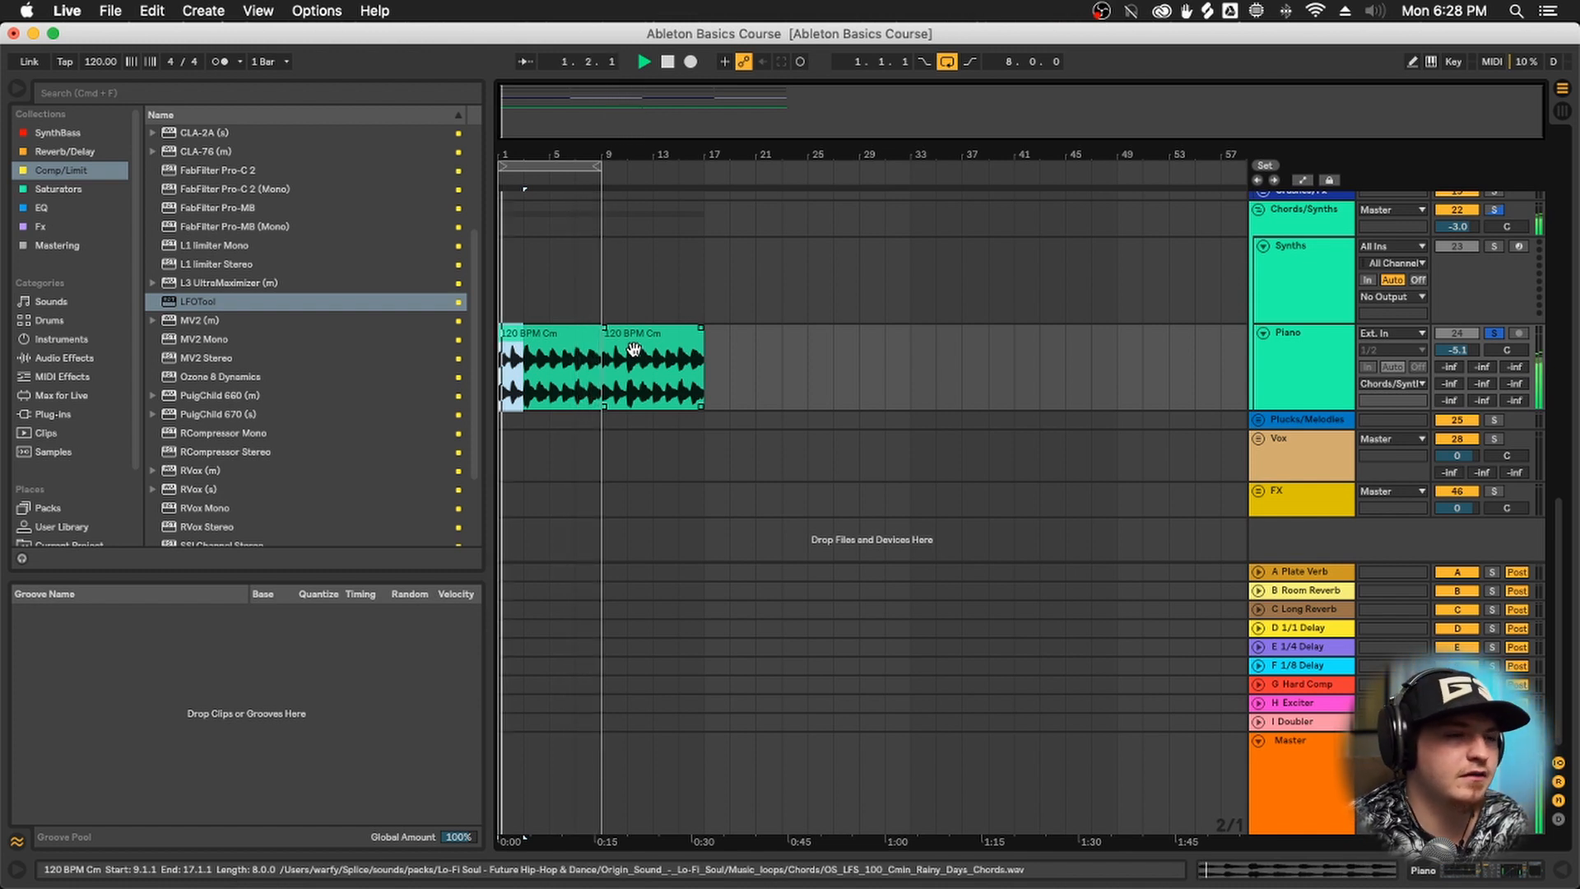
left_click(701, 383)
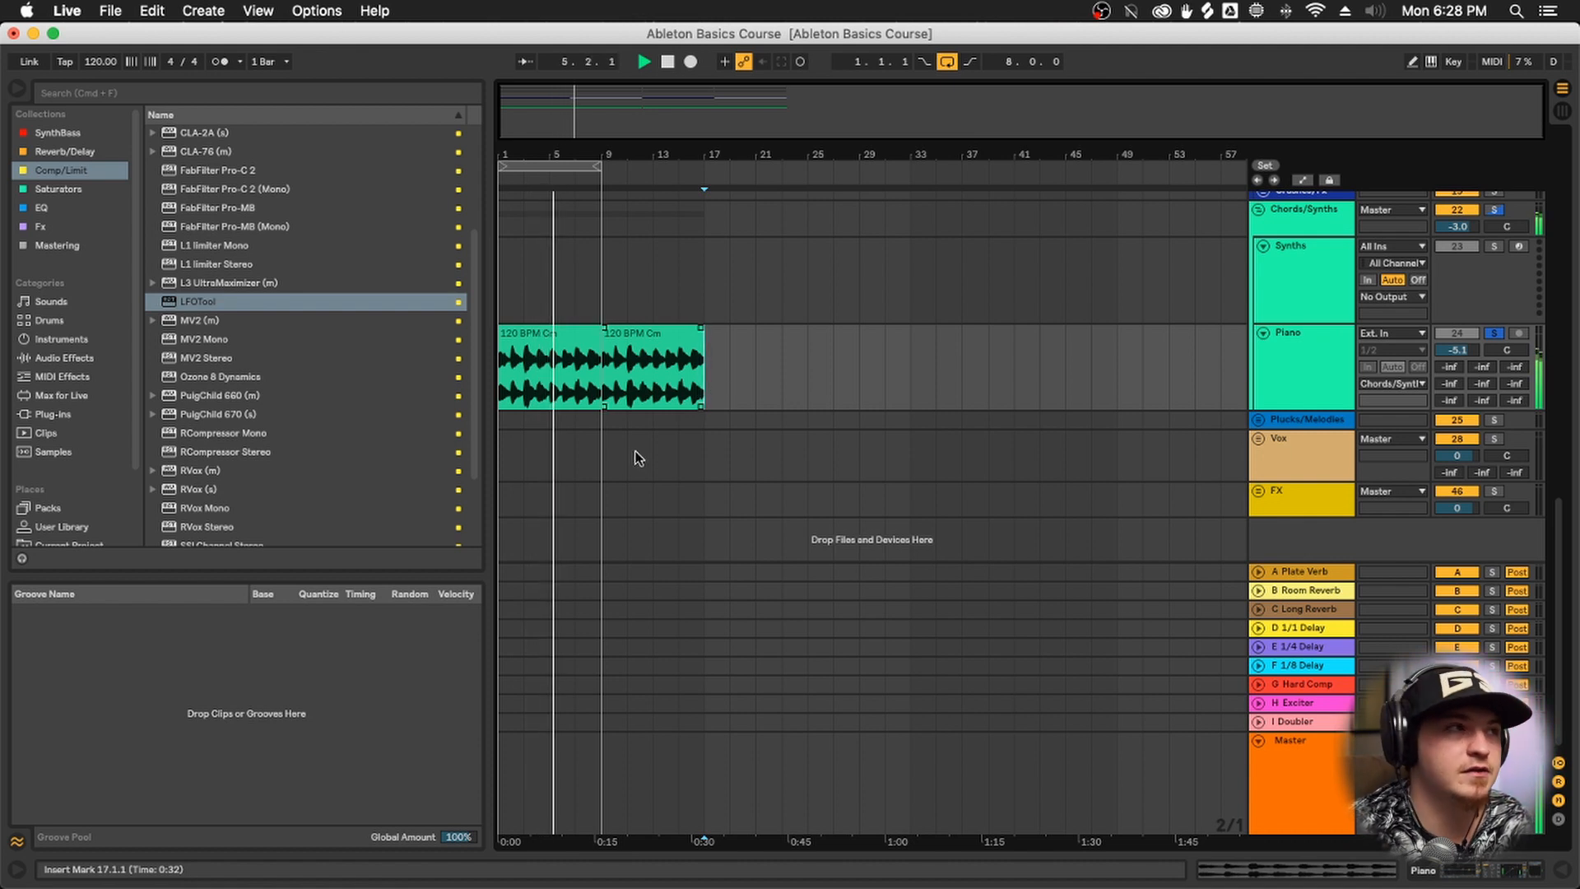
left_click(611, 462)
scroll(610, 464, "up", 5)
scroll(610, 462, "up", 8)
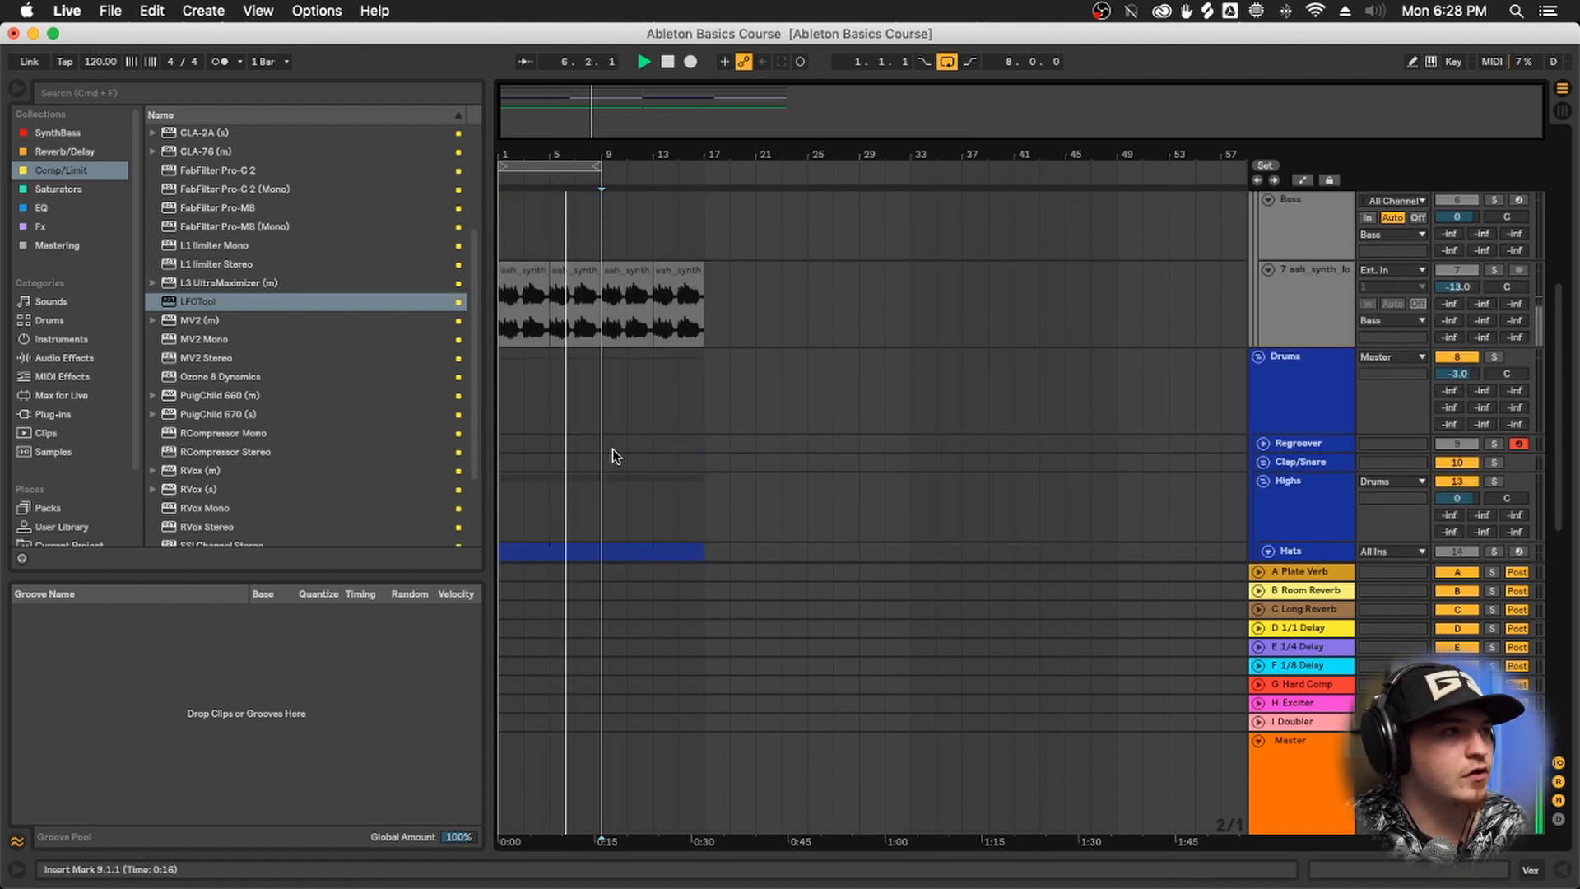
left_click(602, 431)
scroll(602, 431, "up", 2)
scroll(605, 432, "up", 3)
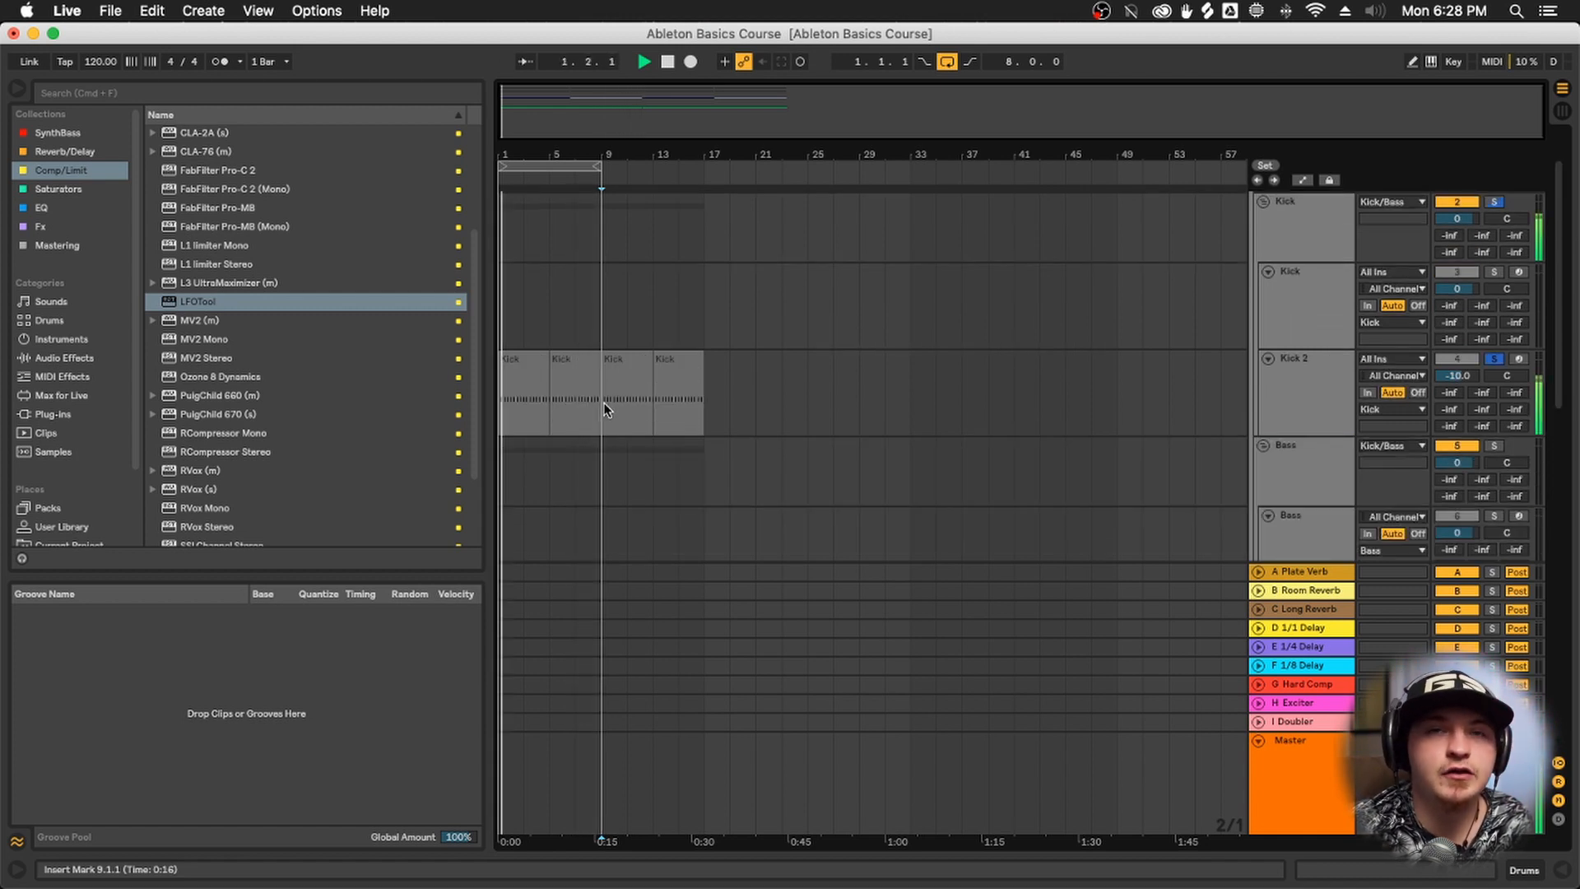
scroll(699, 426, "down", 4)
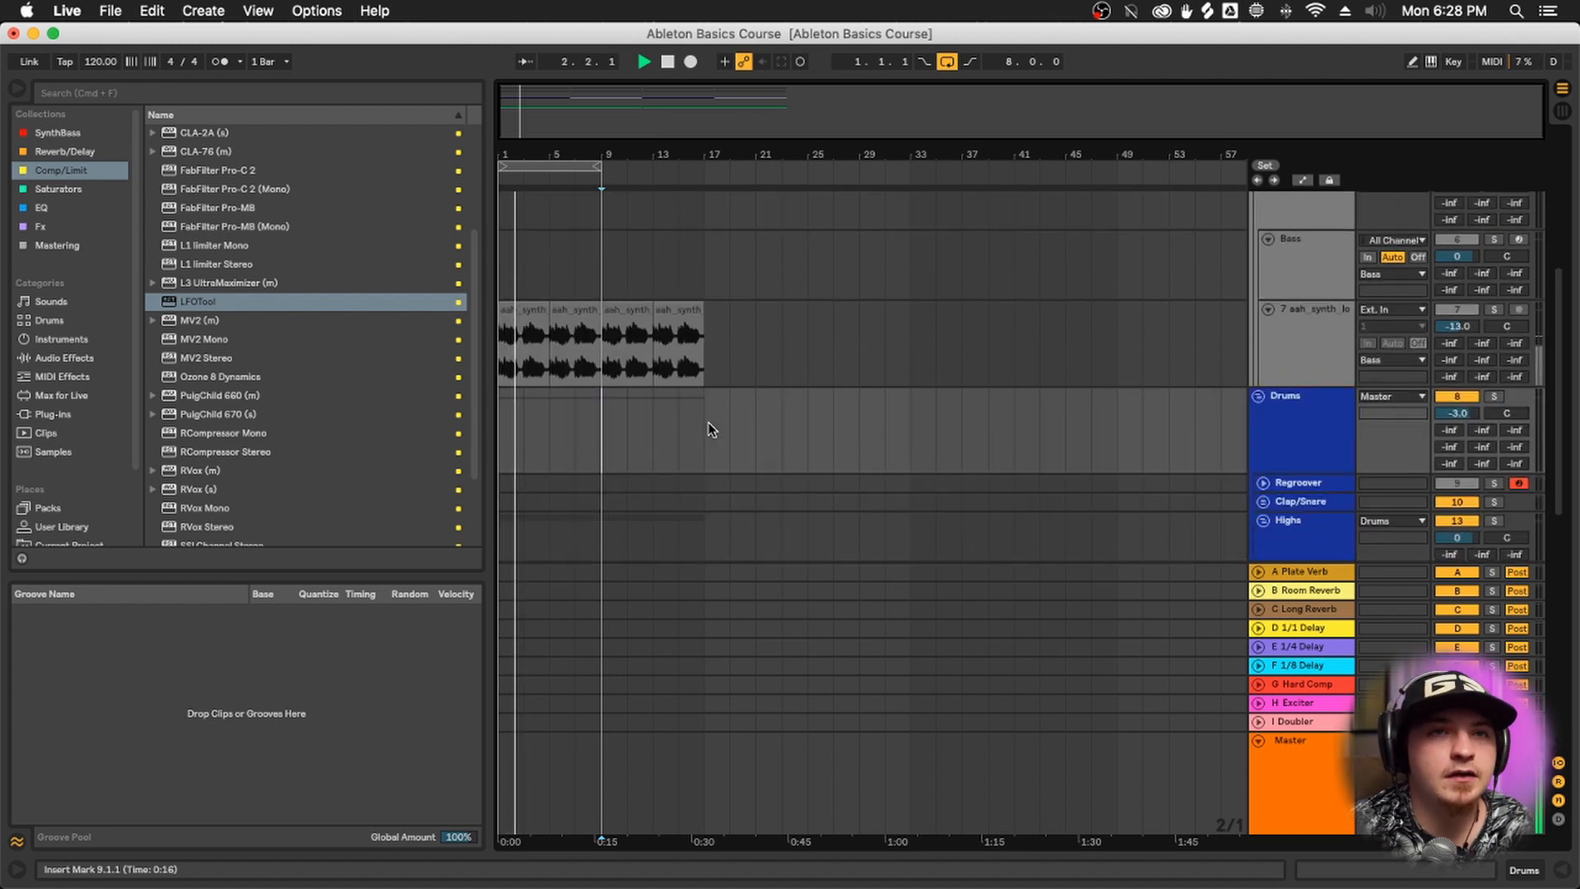
scroll(740, 407, "up", 2)
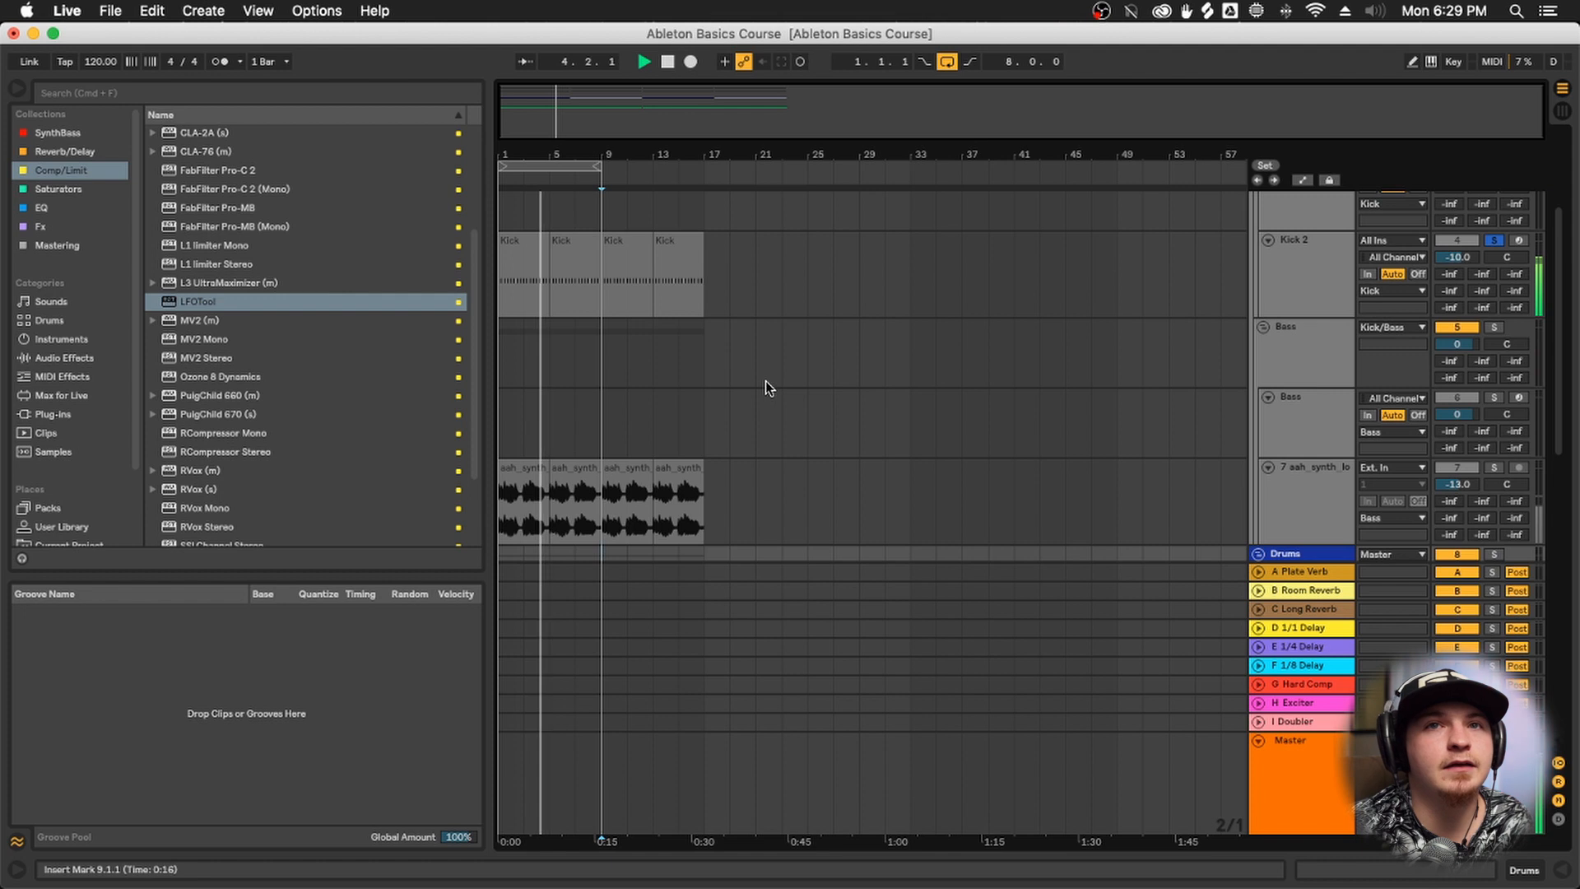
scroll(680, 421, "down", 8)
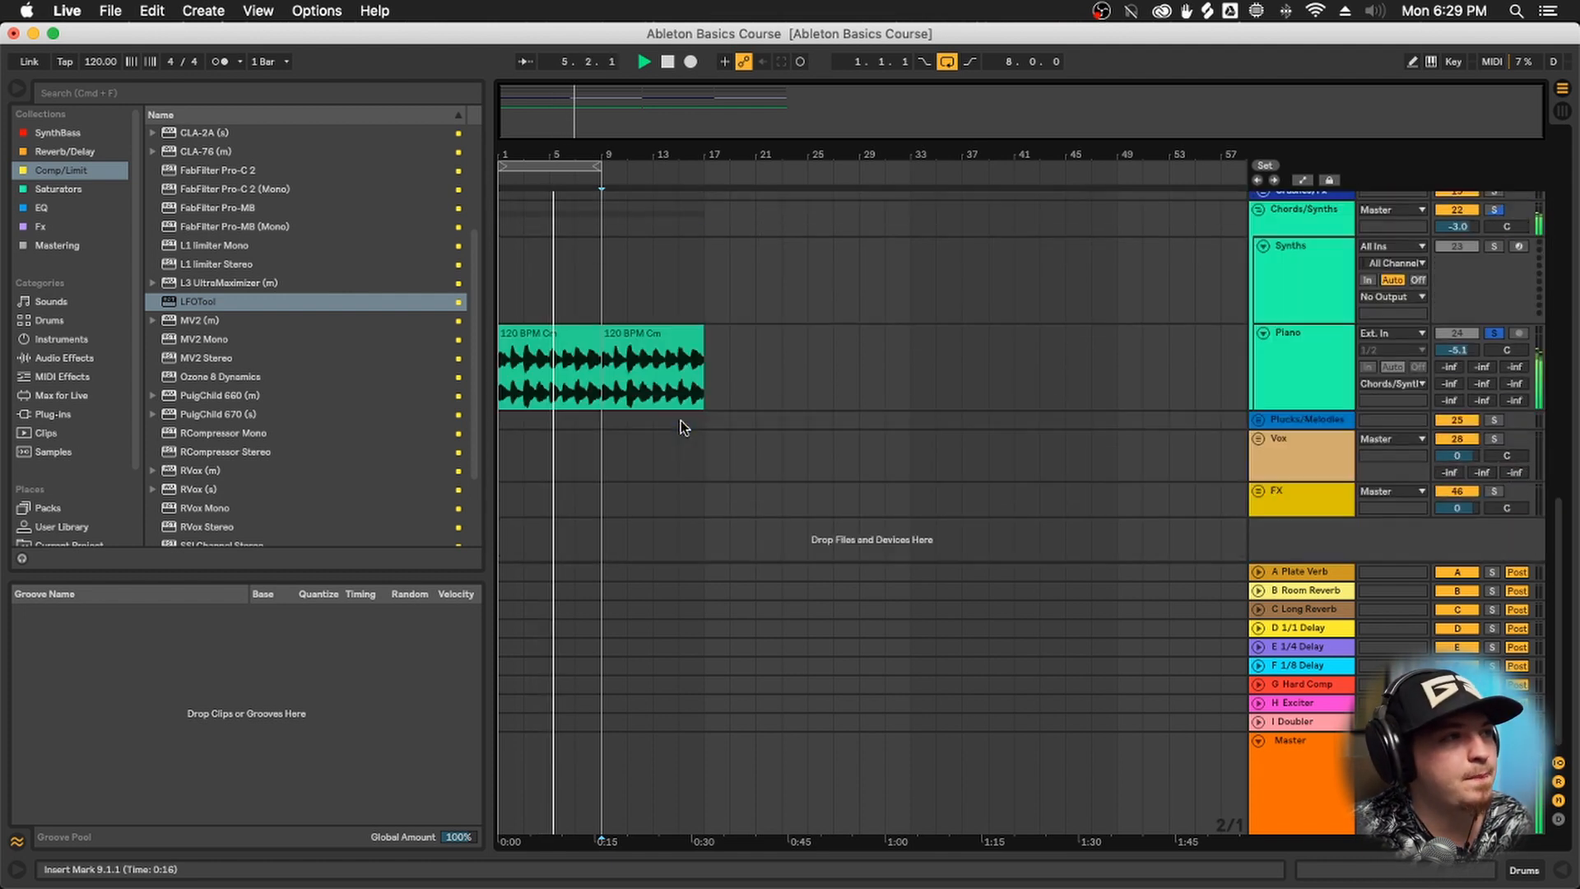
left_click(609, 395)
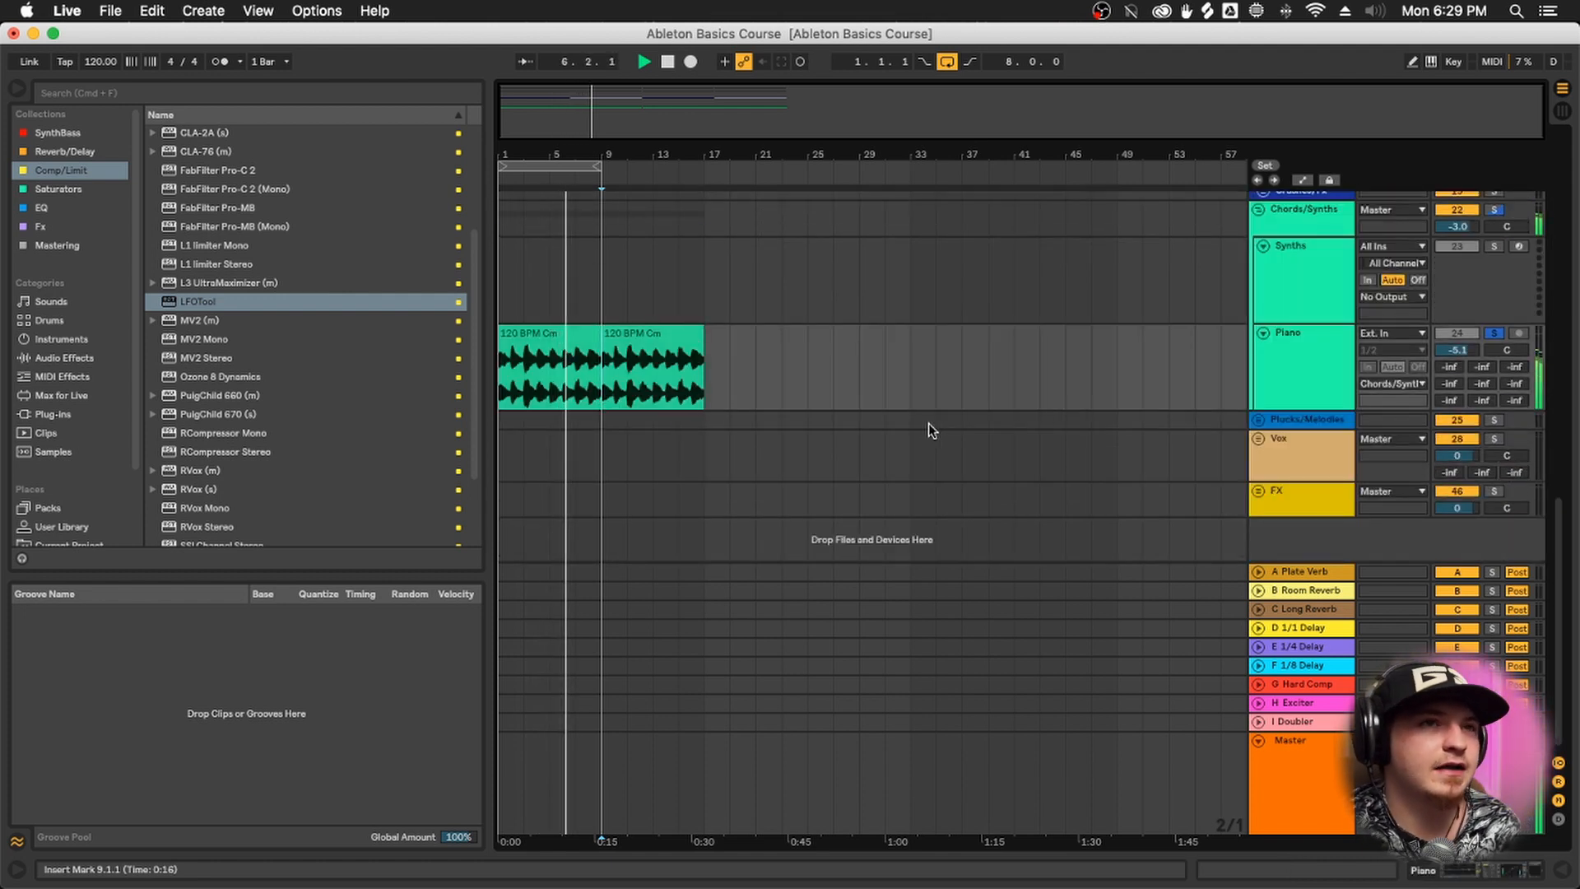
Select the Hats track and show its device chain with the Parallel Comp rack and Glue Compressor
scroll(867, 398, "up", 6)
left_click_drag(601, 288, 453, 293)
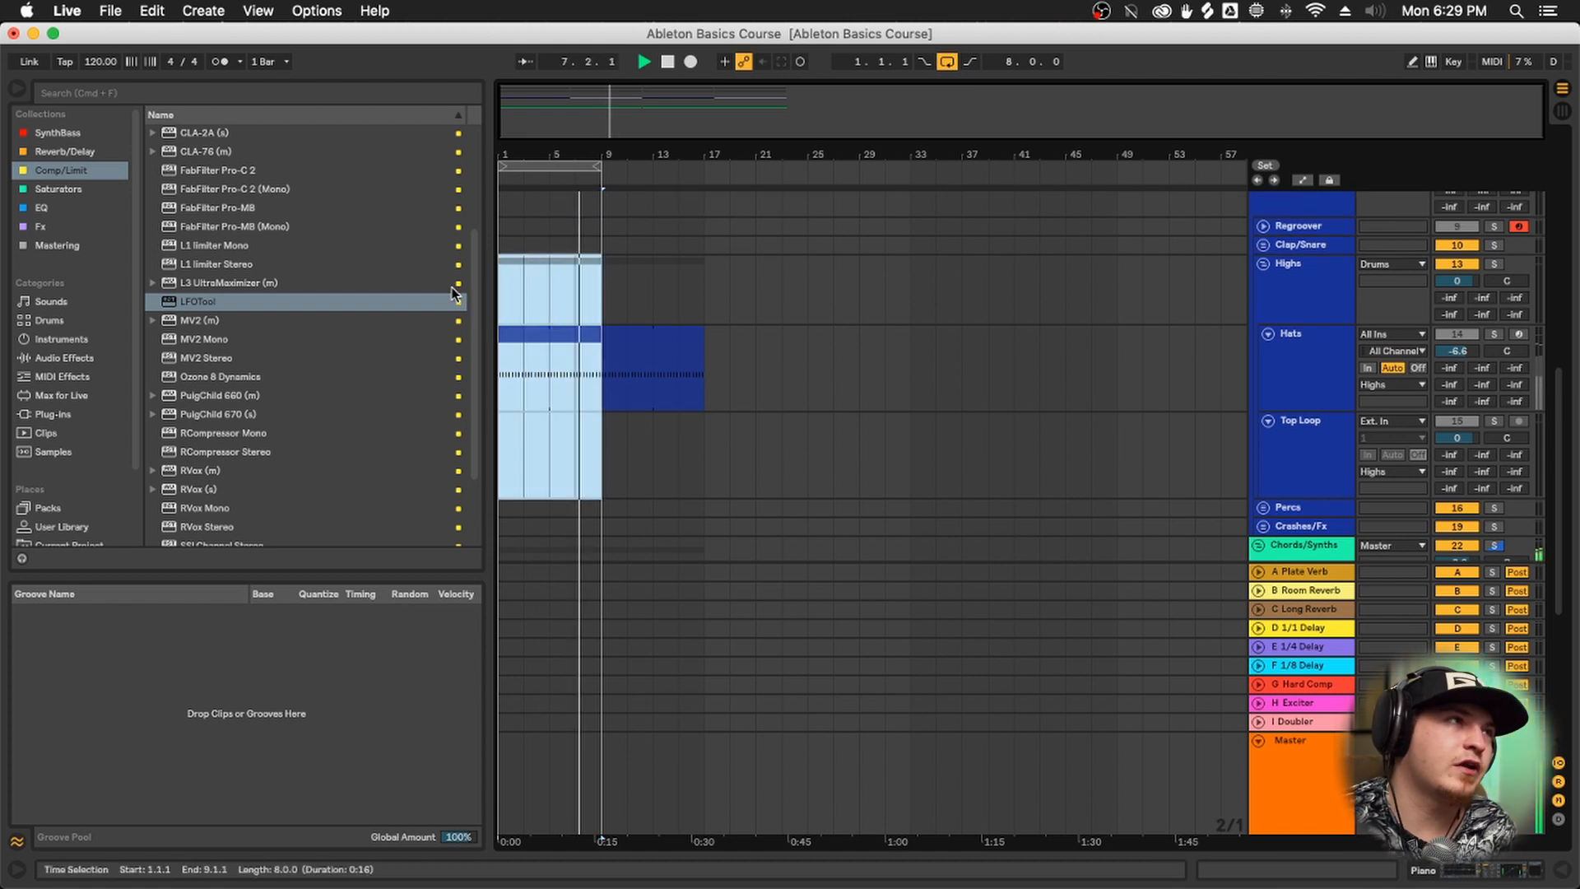
scroll(572, 385, "down", 1)
left_click(560, 360)
left_click(1488, 870)
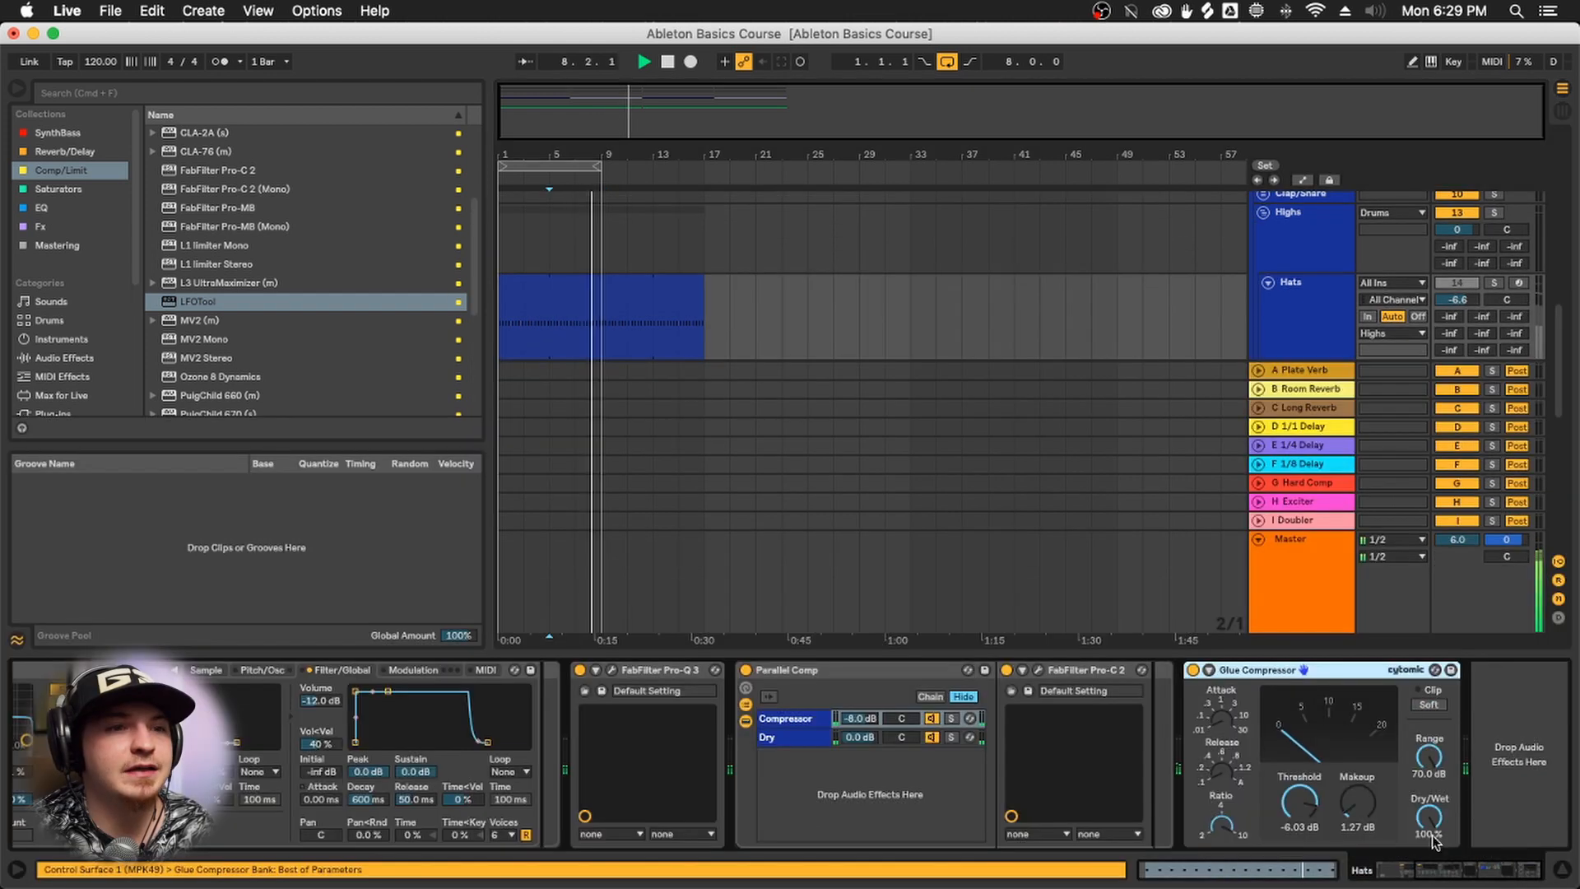
Clear the kick and piano solos to hear the full mix, and return to the Hats track
scroll(1480, 250, "up", 5)
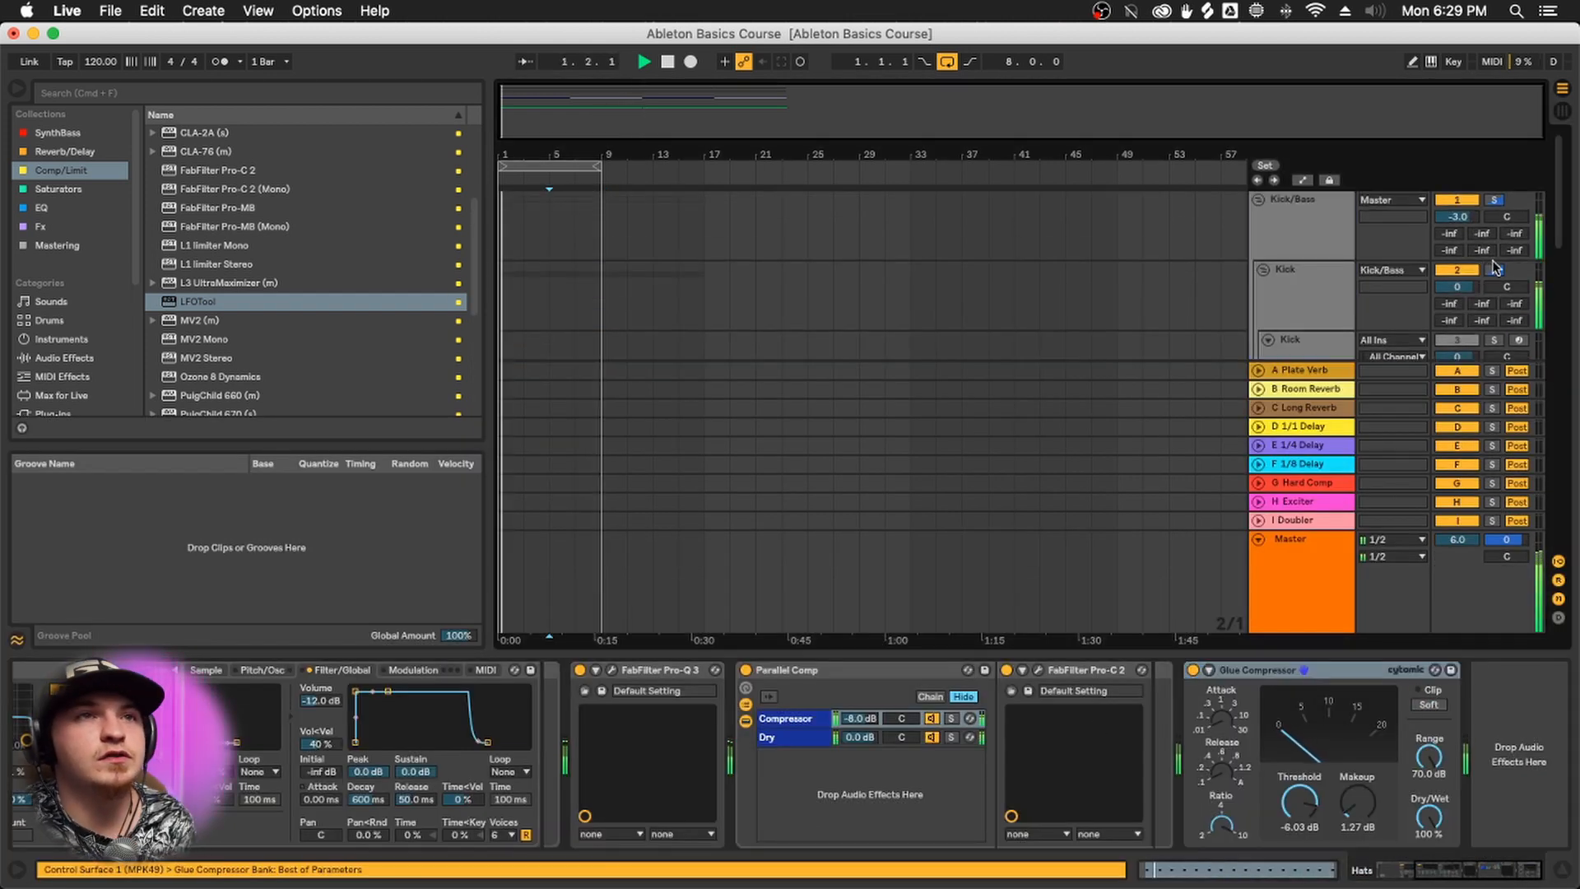
scroll(1343, 277, "down", 3)
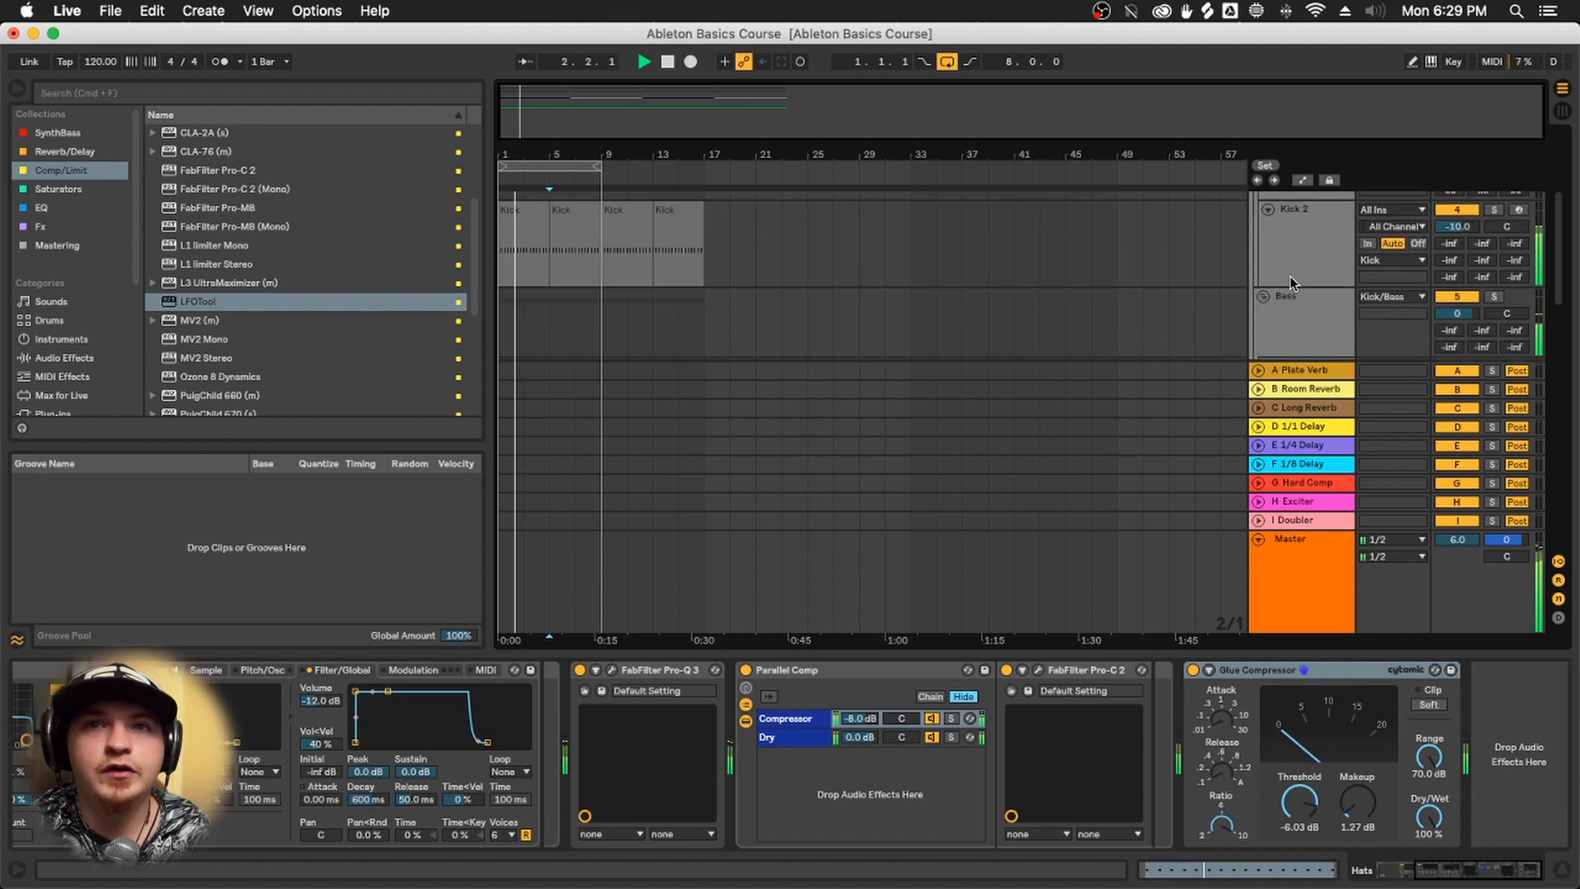
scroll(740, 292, "down", 2)
scroll(619, 283, "down", 3)
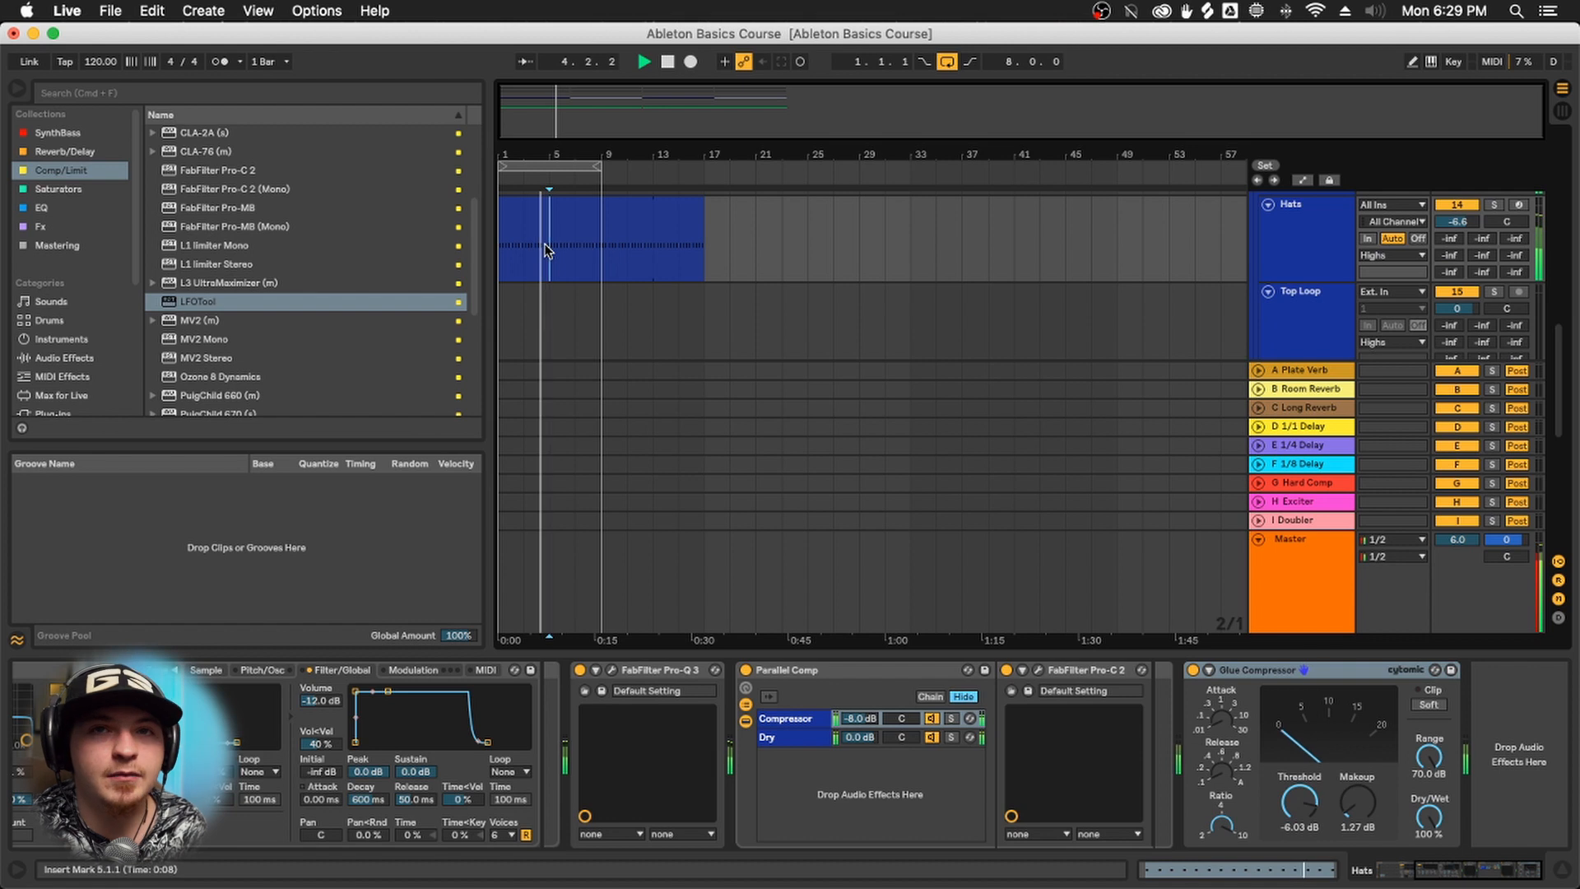
left_click(1493, 205)
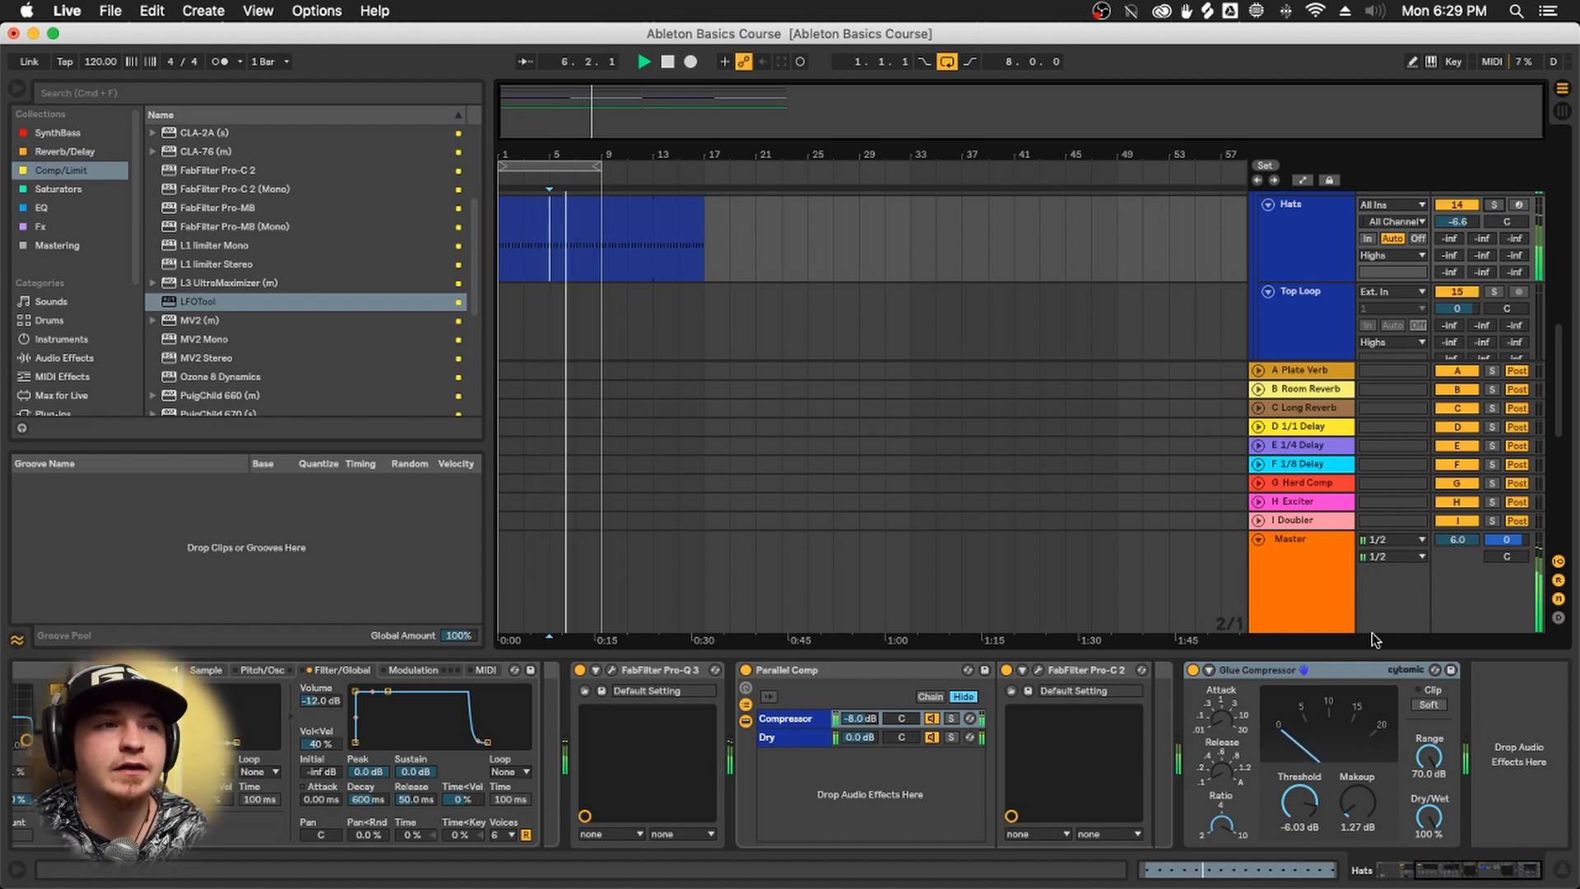
Insert an EQ Eight from the audio effects into the Hats chain between the Parallel Comp rack and the Glue Compressor
left_click(1493, 205)
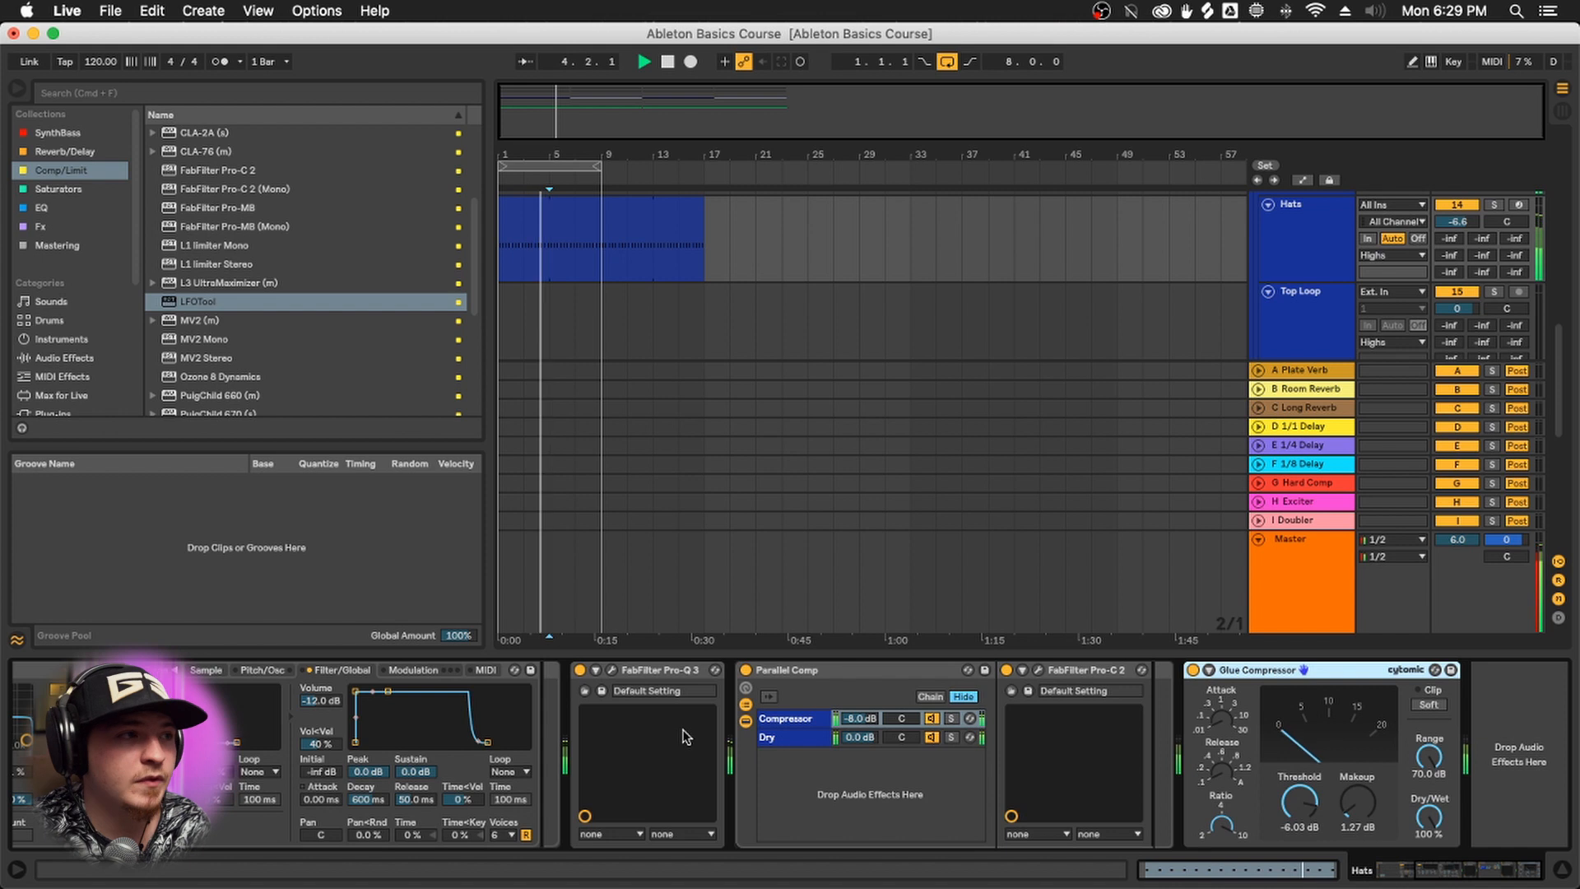
left_click(654, 673)
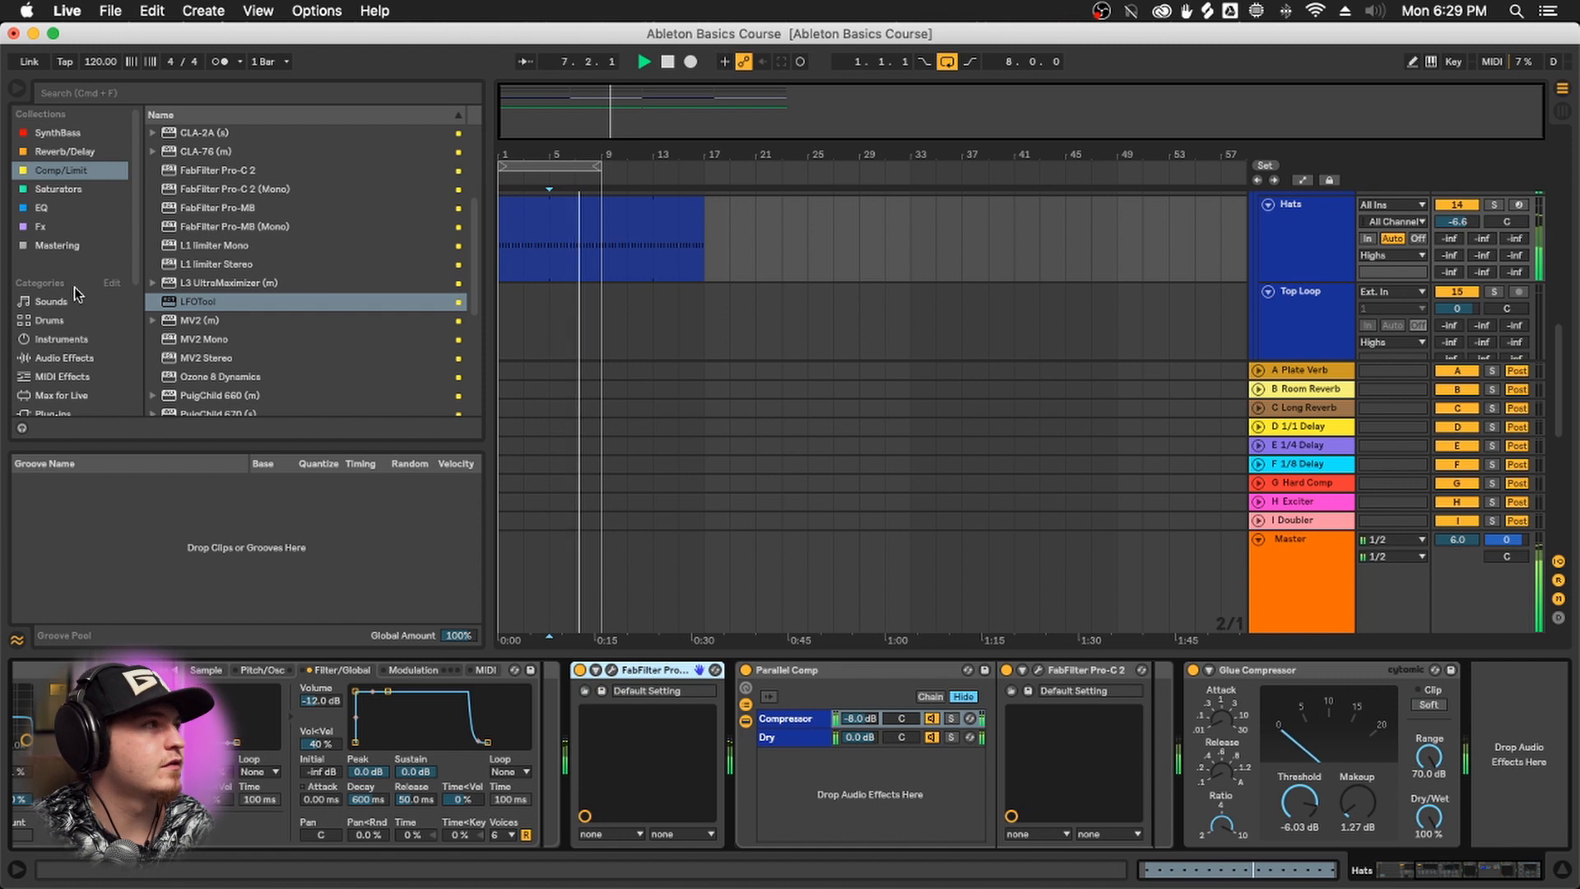
scroll(74, 292, "down", 3)
scroll(76, 292, "up", 3)
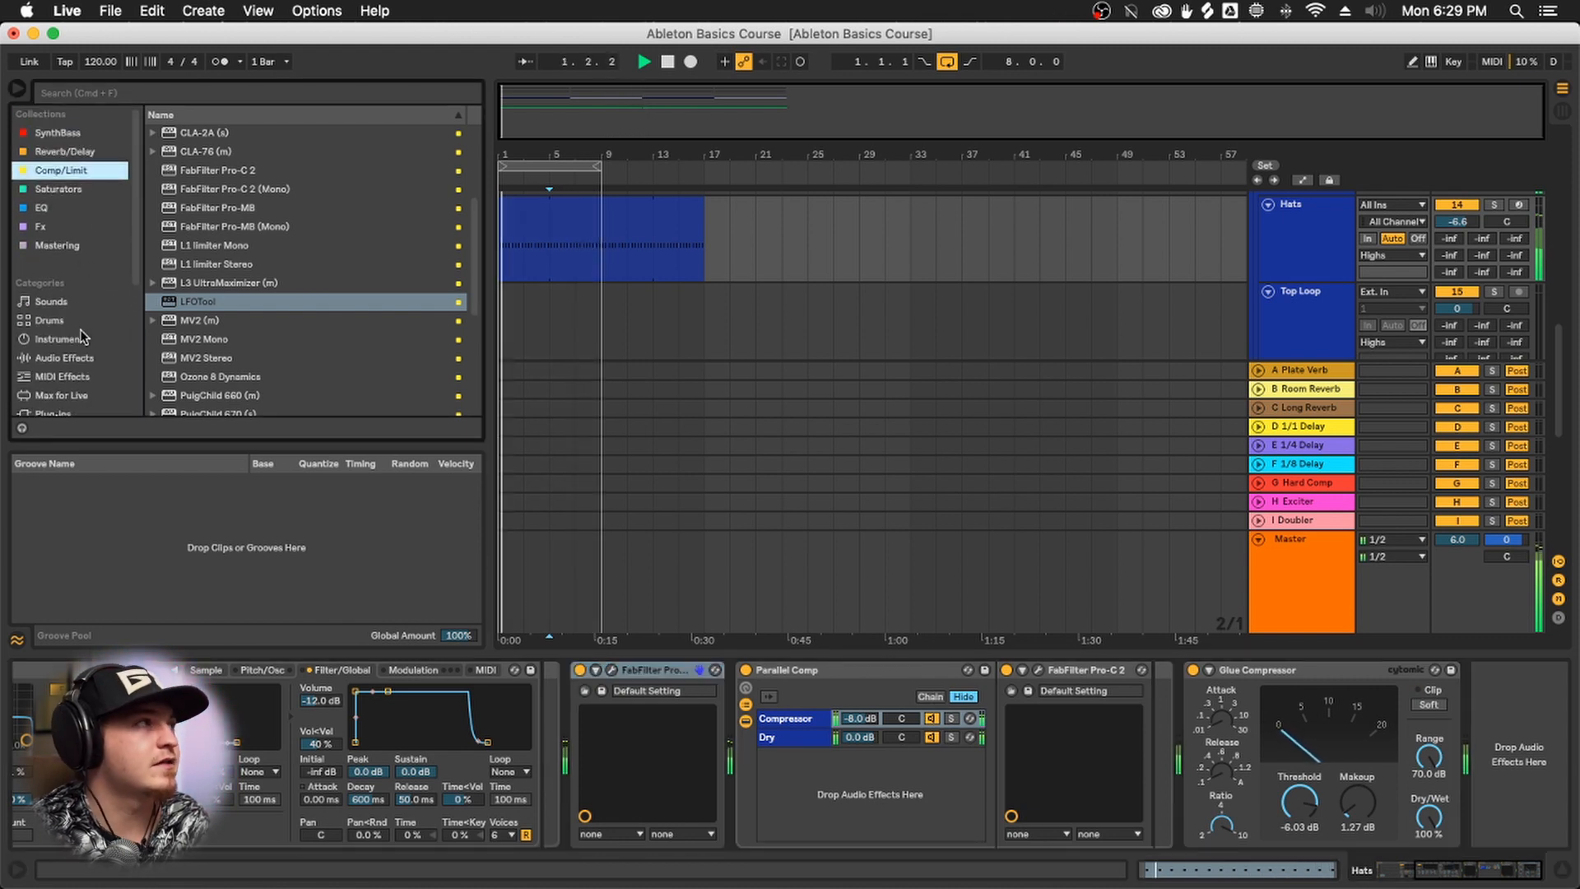
left_click(64, 358)
scroll(206, 247, "down", 4)
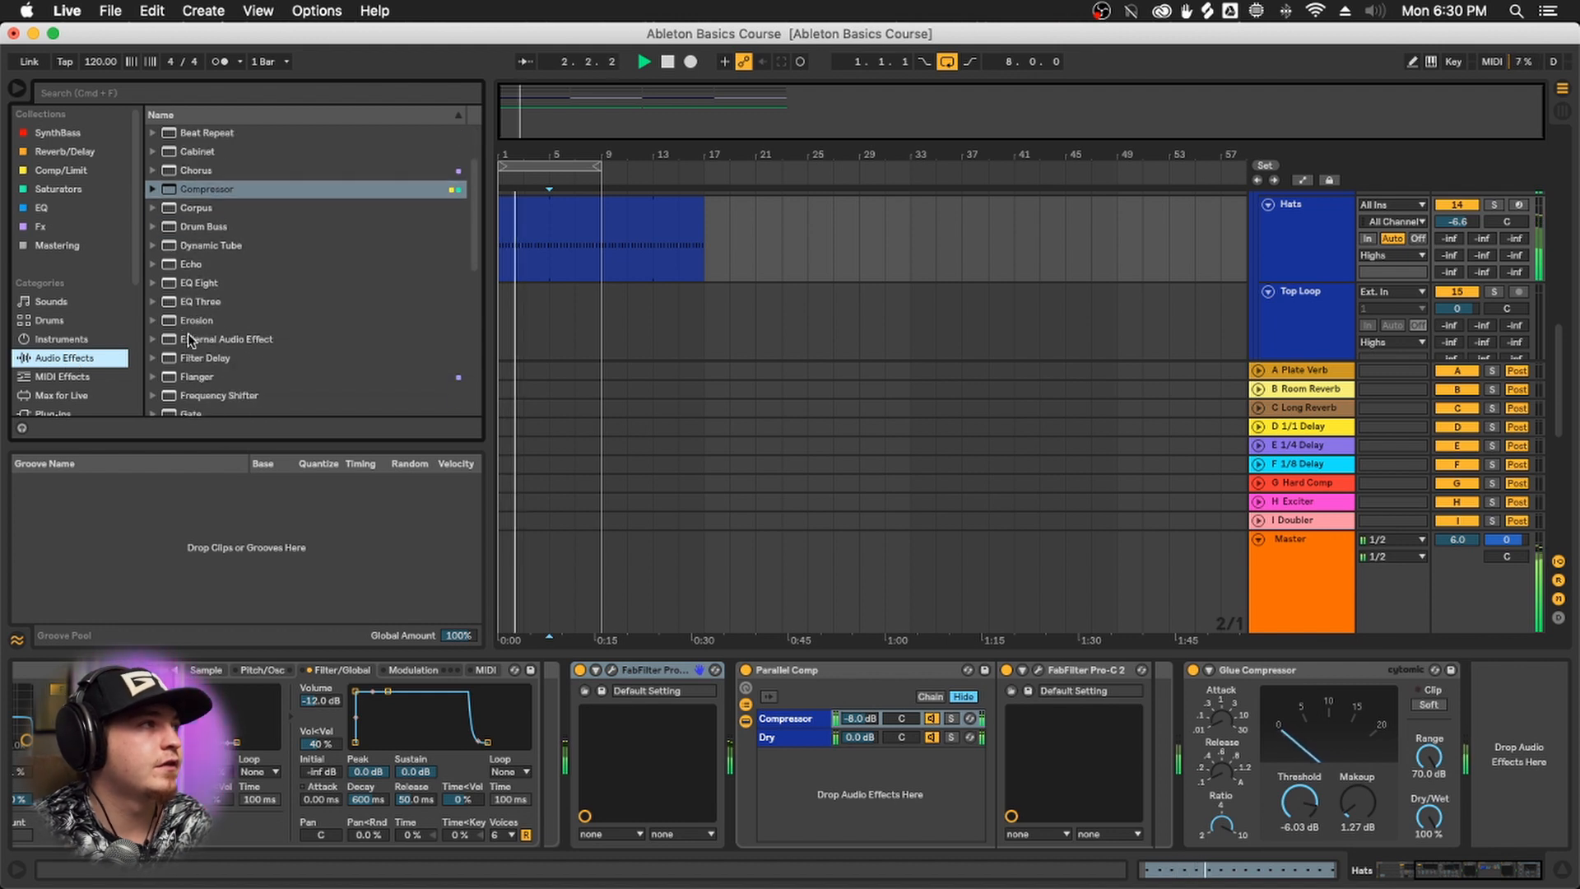
scroll(232, 370, "down", 2)
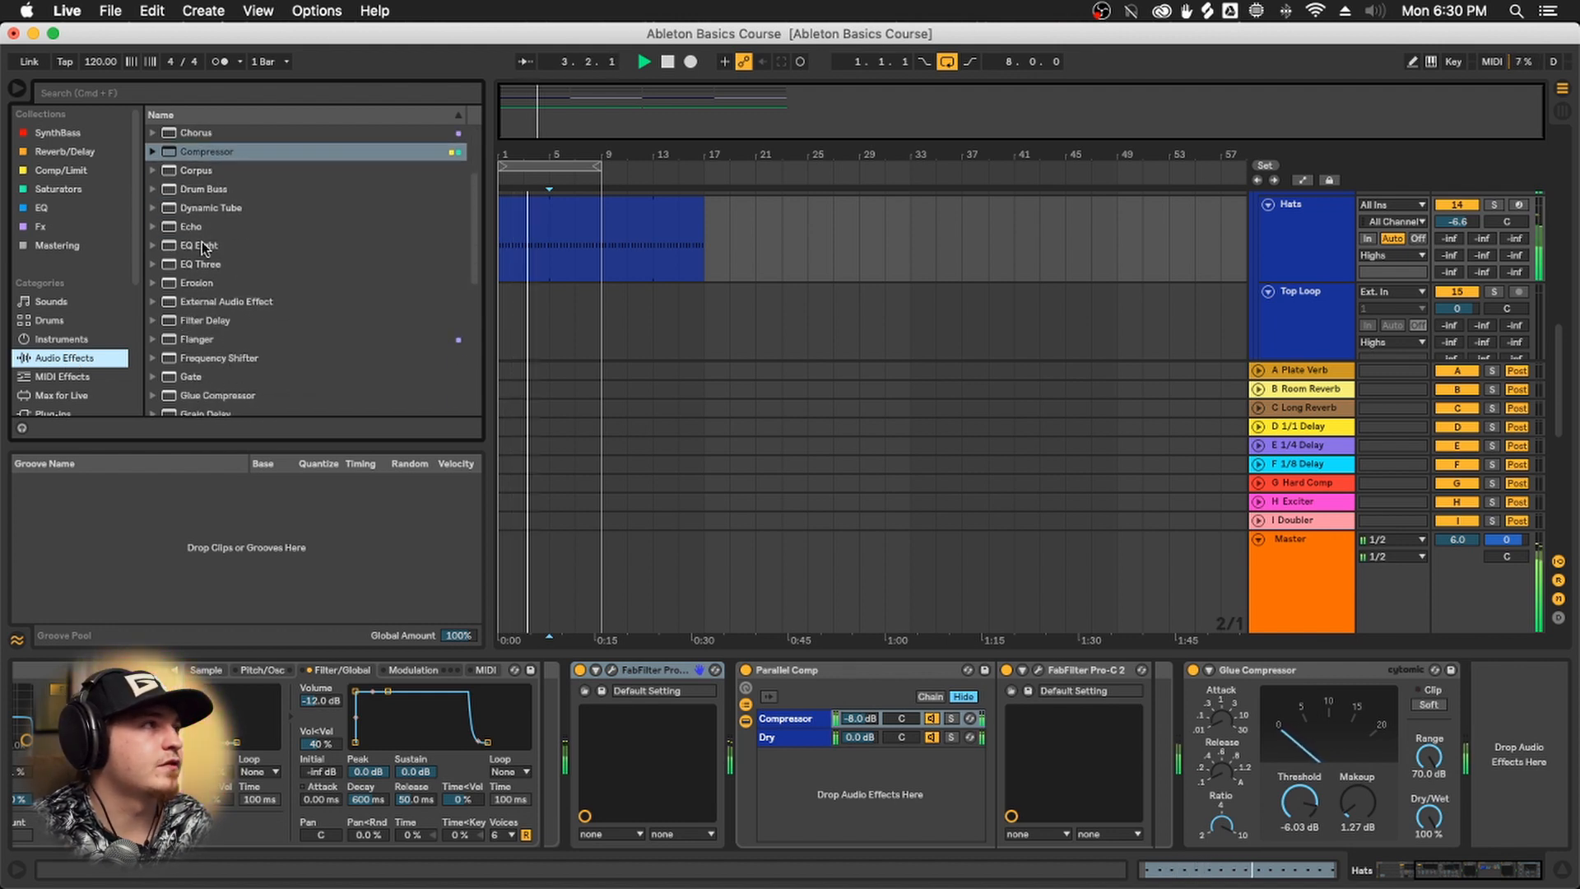
left_click_drag(210, 251, 1207, 762)
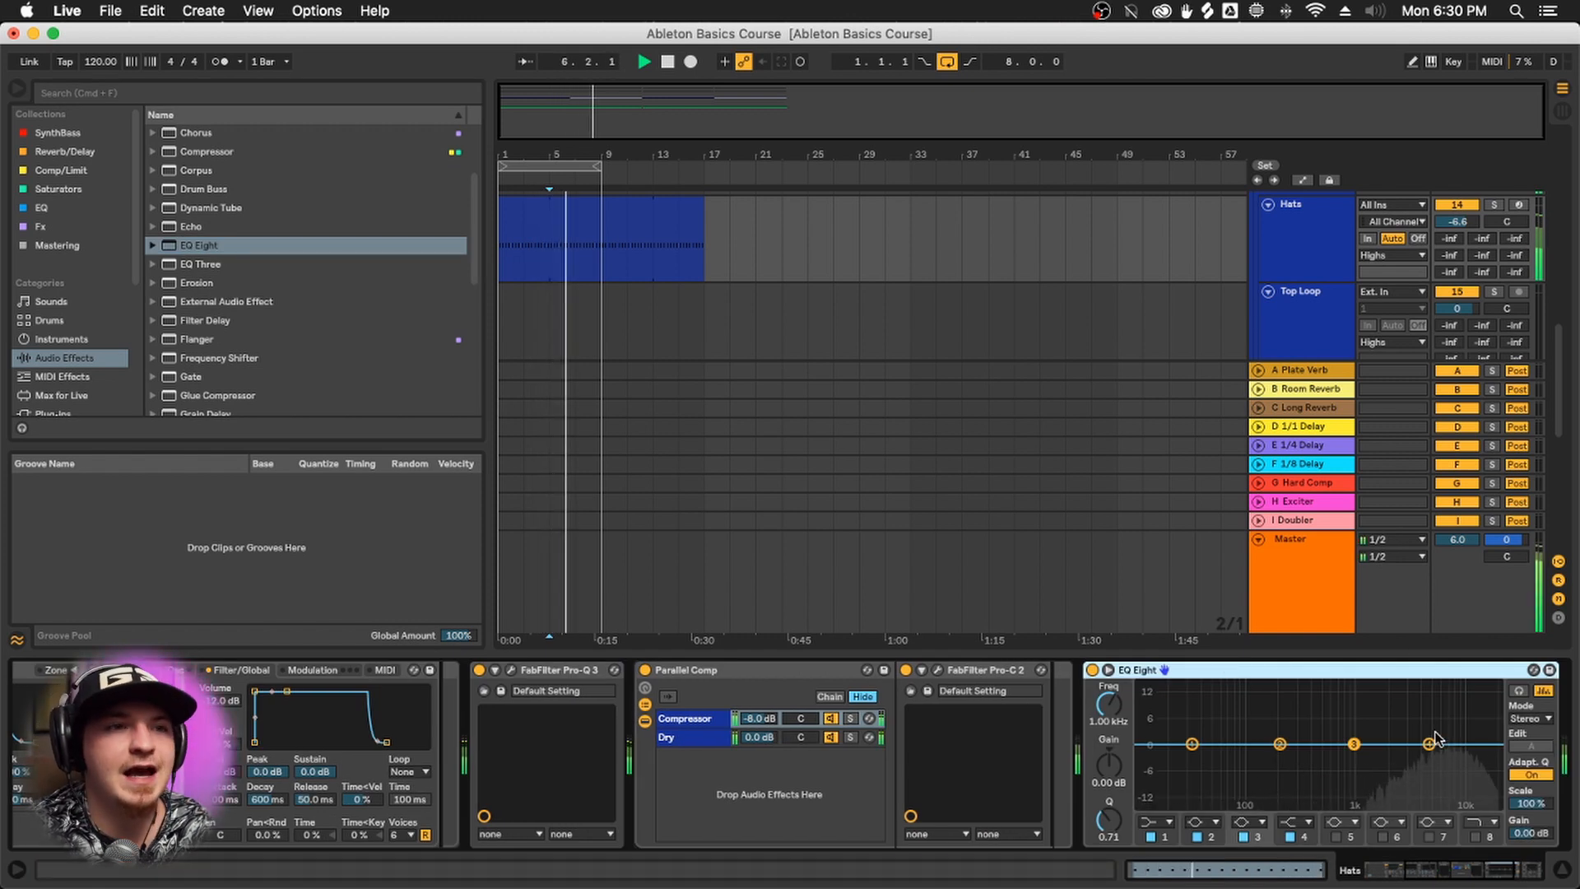
Keep EQ Eight in Stereo mode and shift band 4 slightly lower in frequency without any boost or cut
left_click(1531, 719)
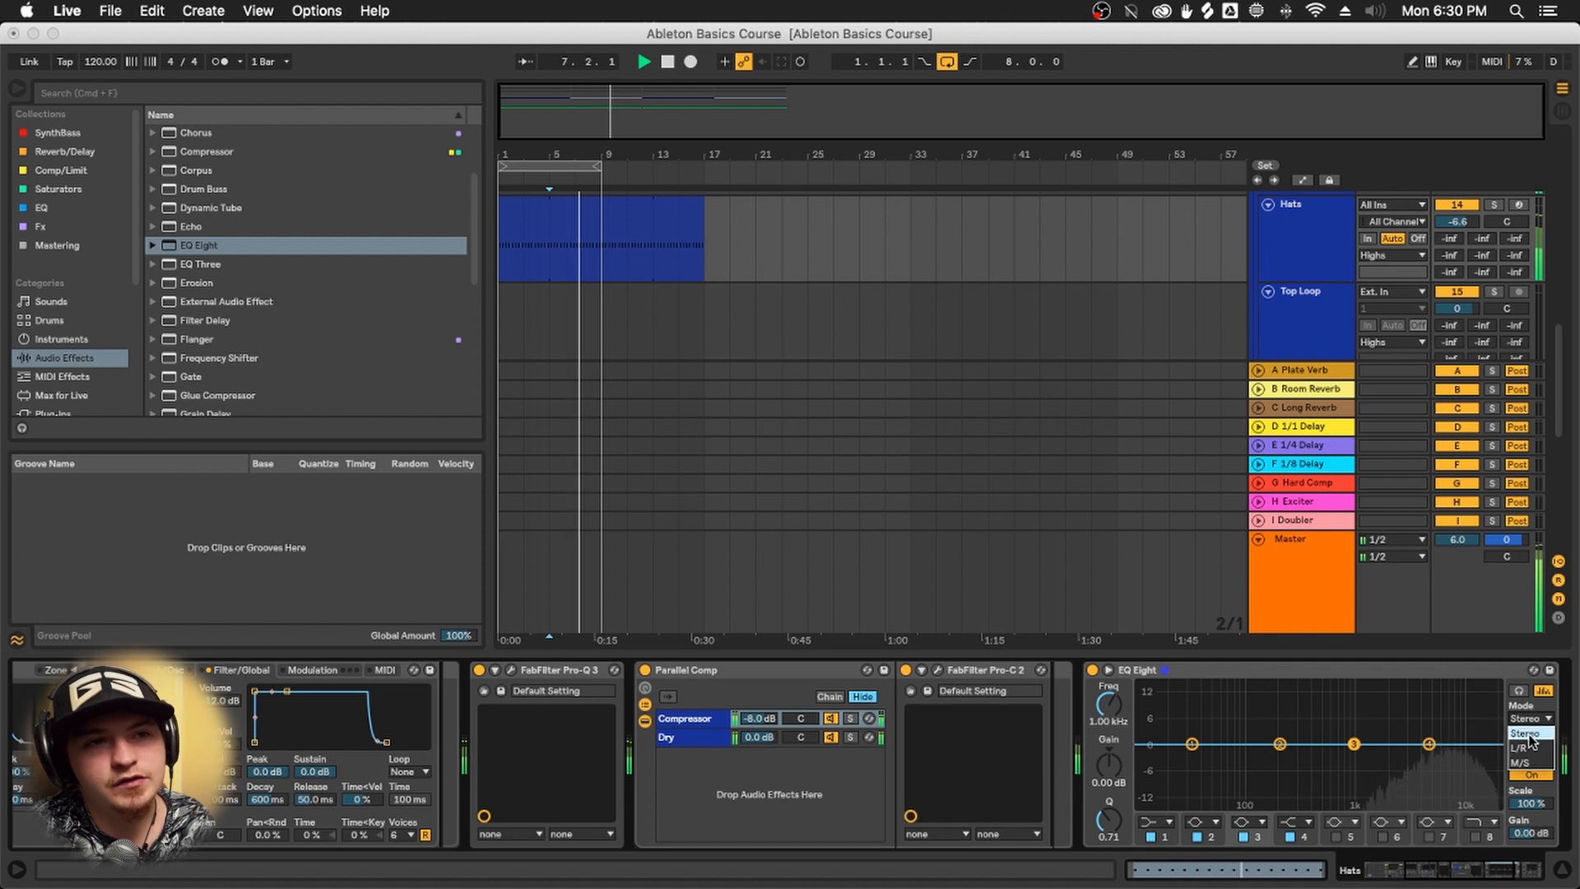
left_click(1529, 735)
mouse_move(1429, 743)
left_mouse_down()
mouse_move(1464, 735)
mouse_move(1415, 744)
left_mouse_up()
Enable band 8 in EQ Eight and set its filter type to high shelf
left_click(1475, 835)
left_click(1485, 819)
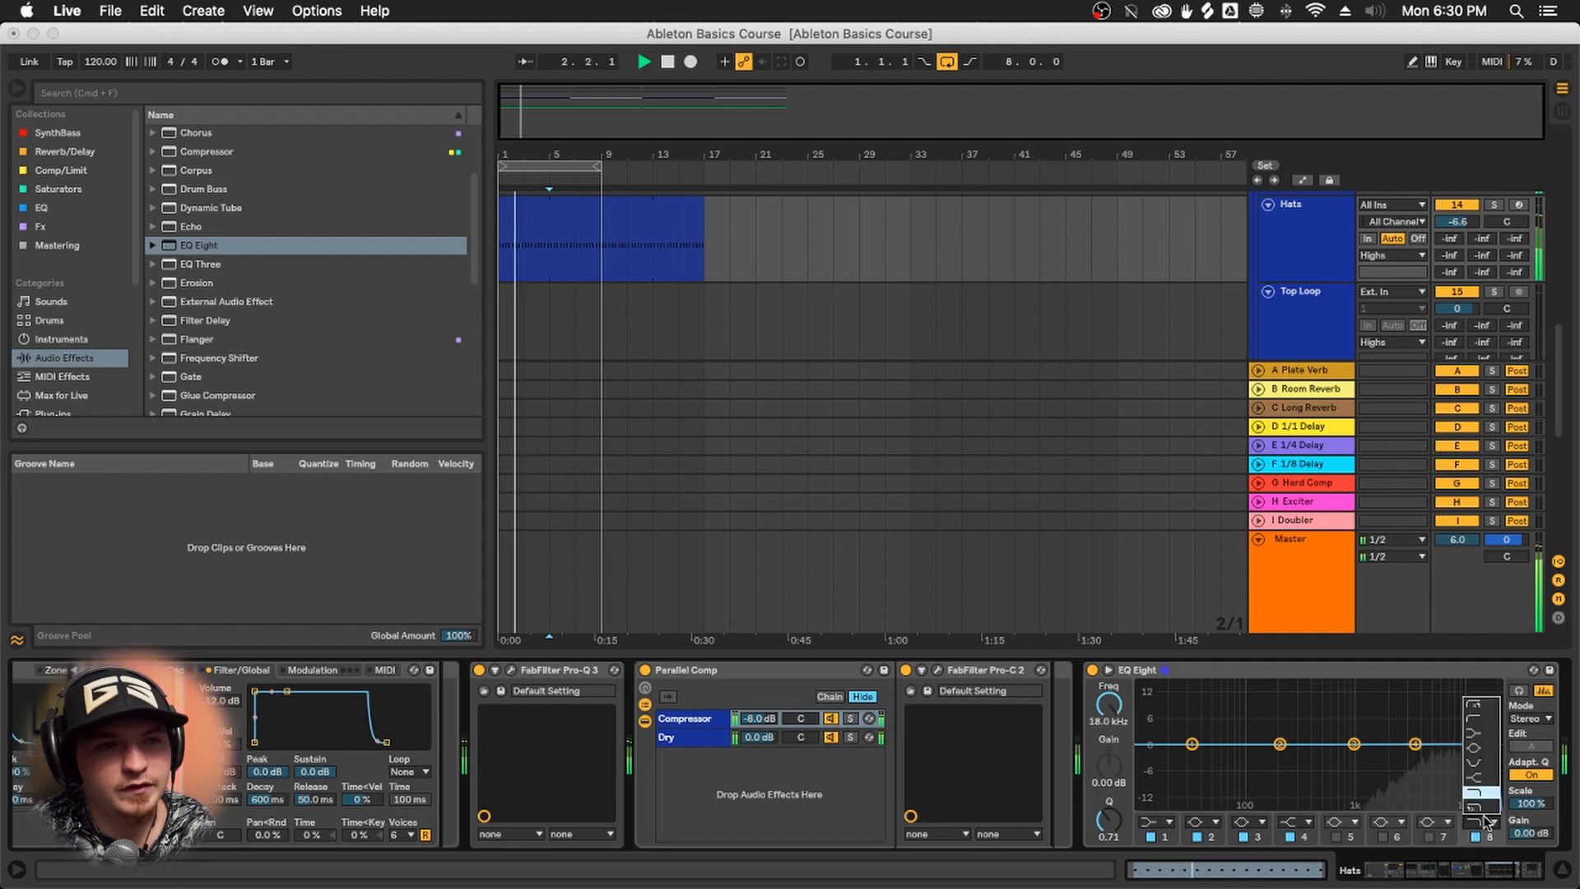
left_click(1481, 733)
left_click_drag(1488, 744, 1485, 742)
left_click(1484, 822)
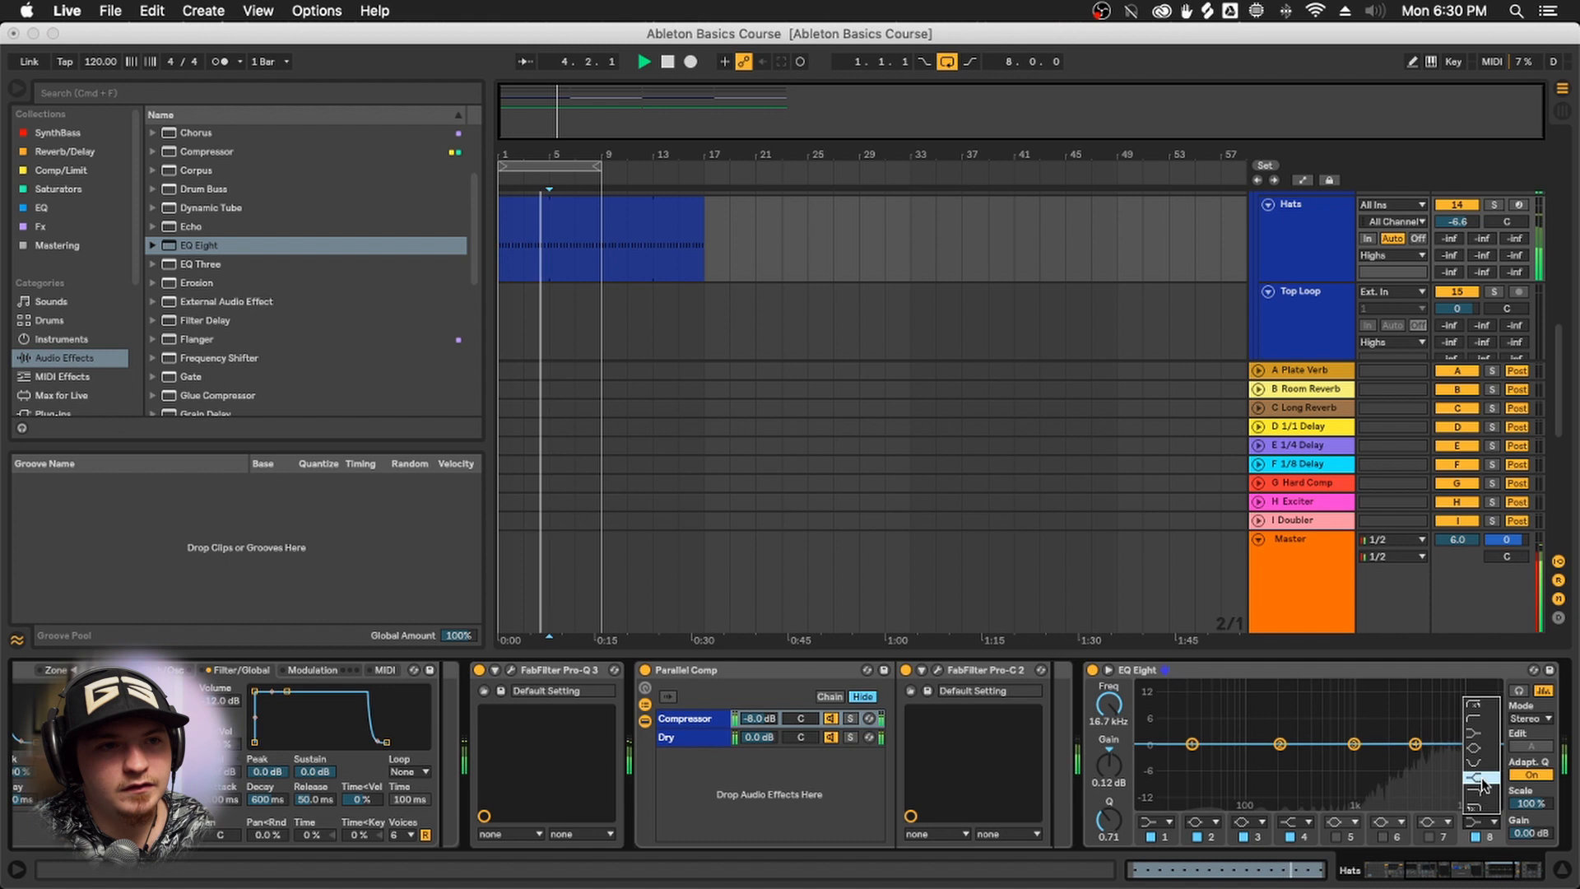
left_click(1481, 780)
Boost the band 8 high shelf to about 4.1 dB at 8.6 kHz, comparing the sound with EQ Eight bypassed and active
left_click_drag(1485, 744, 1449, 730)
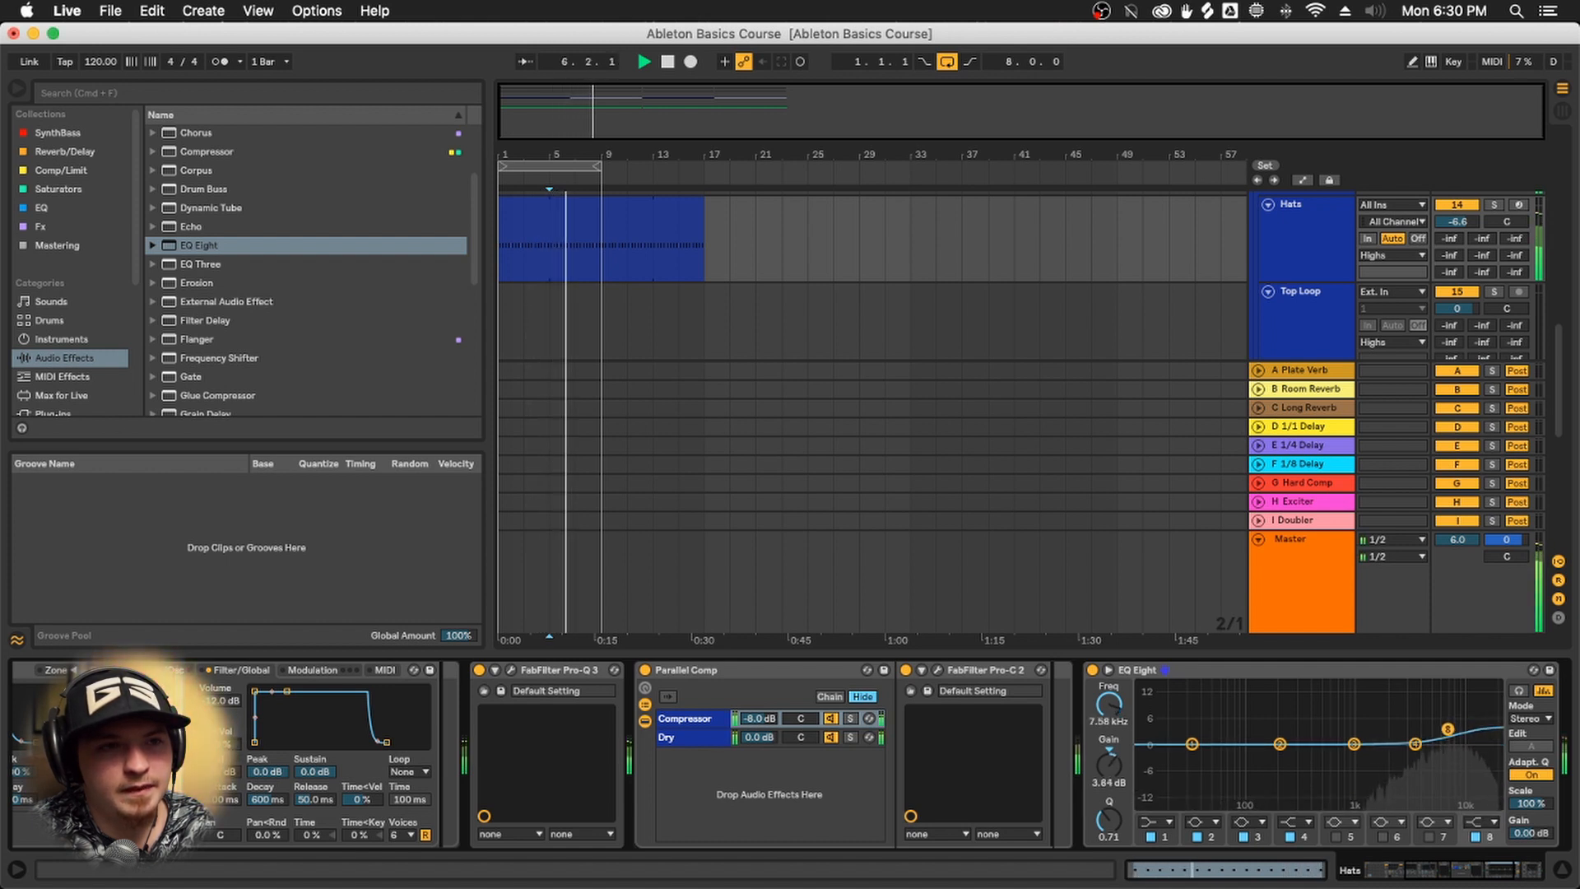
left_click_drag(1444, 729, 1445, 727)
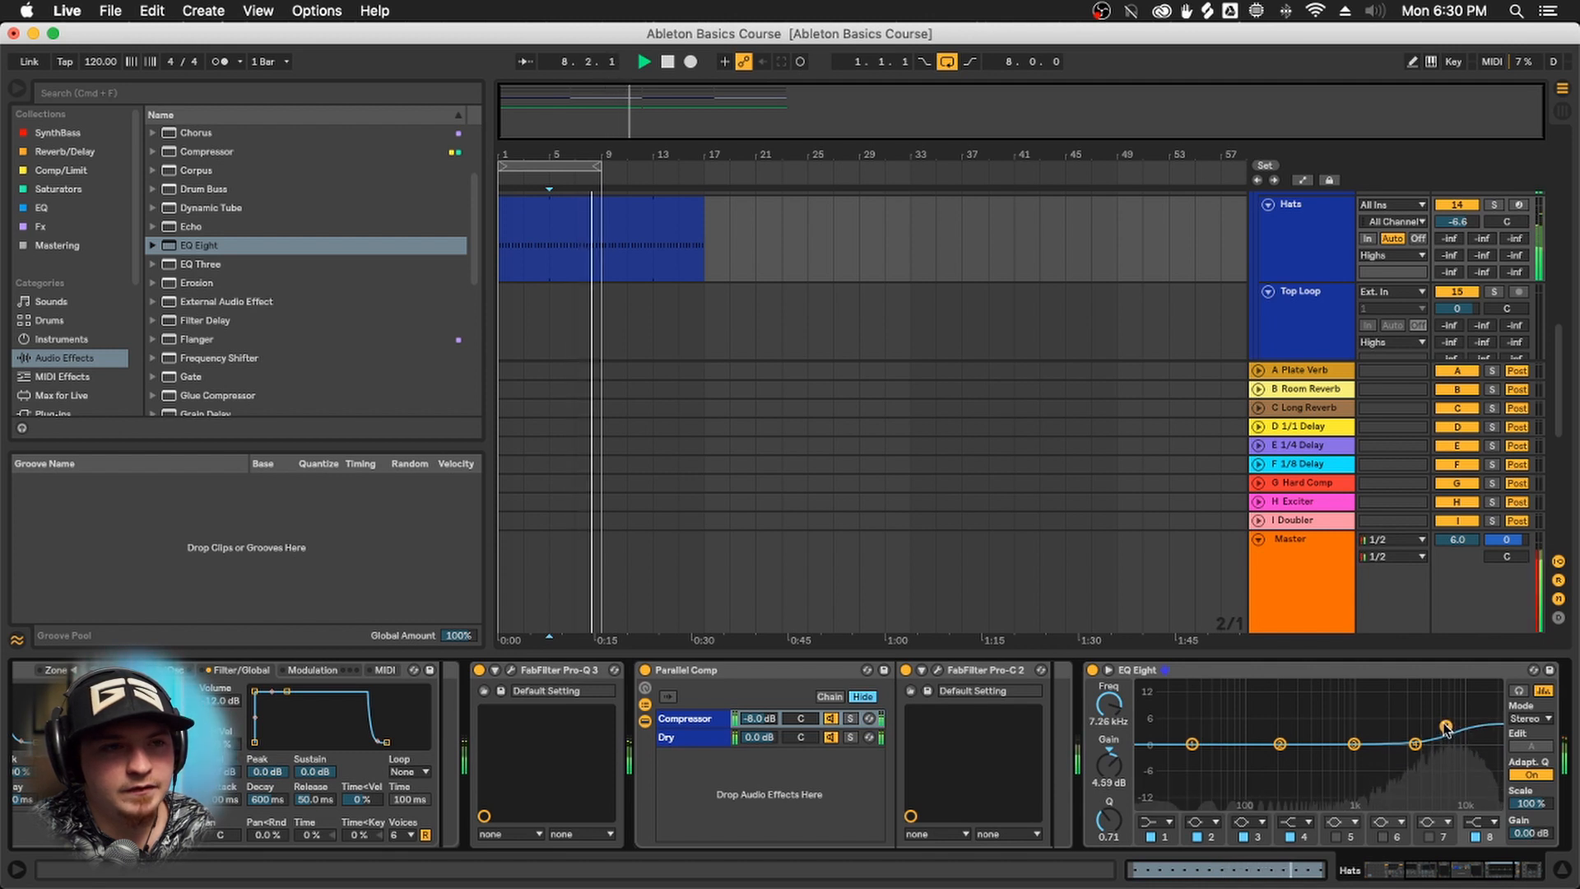
left_click(1093, 670)
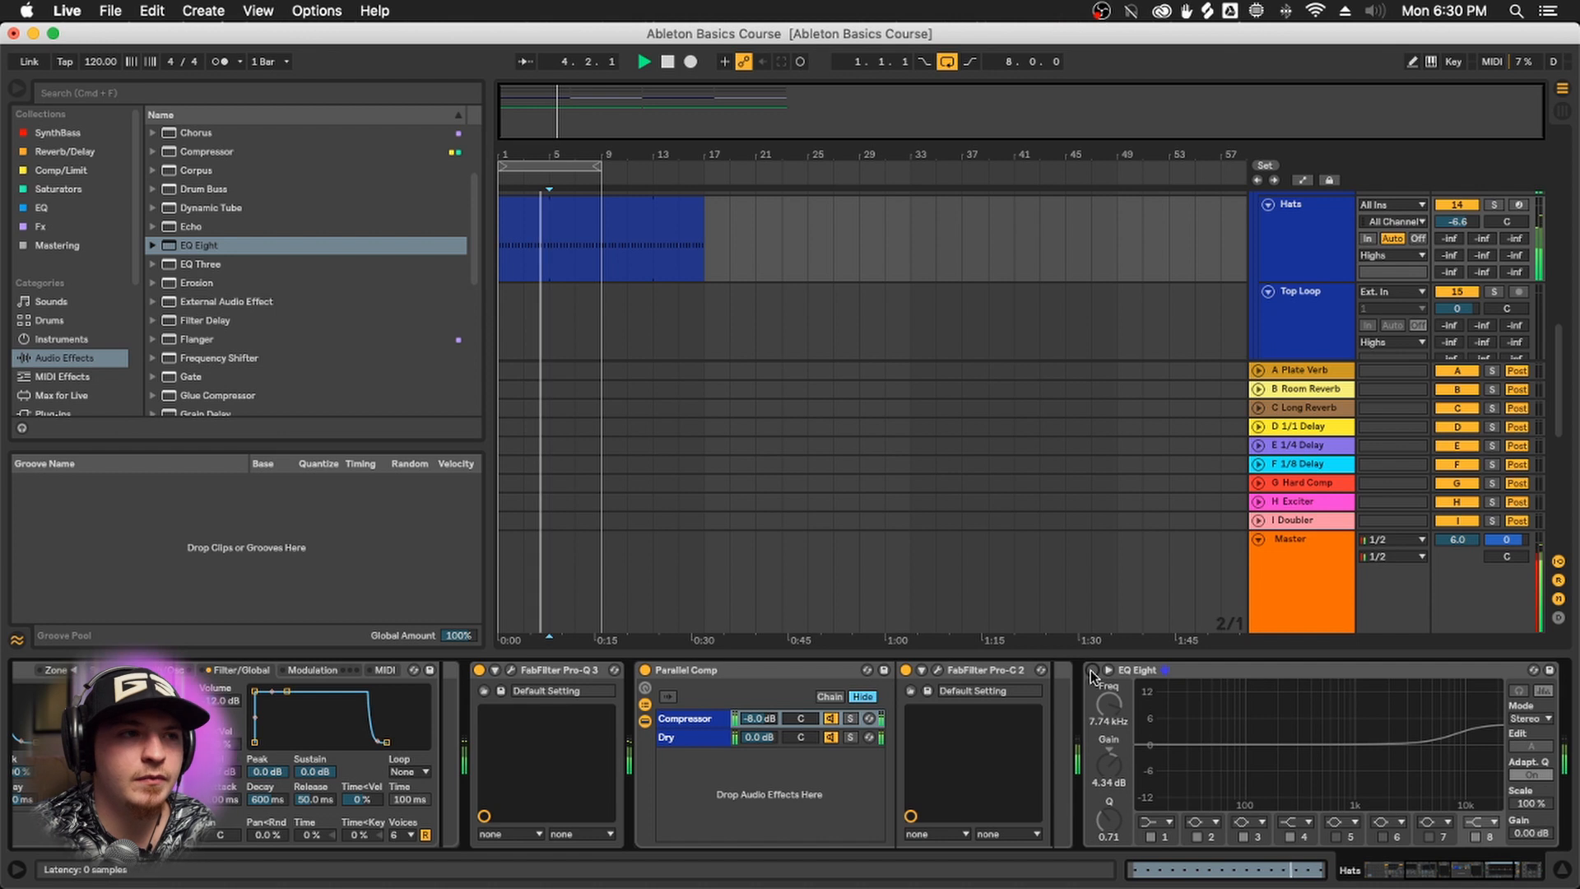
left_click(1091, 670)
left_click_drag(1448, 728, 1453, 728)
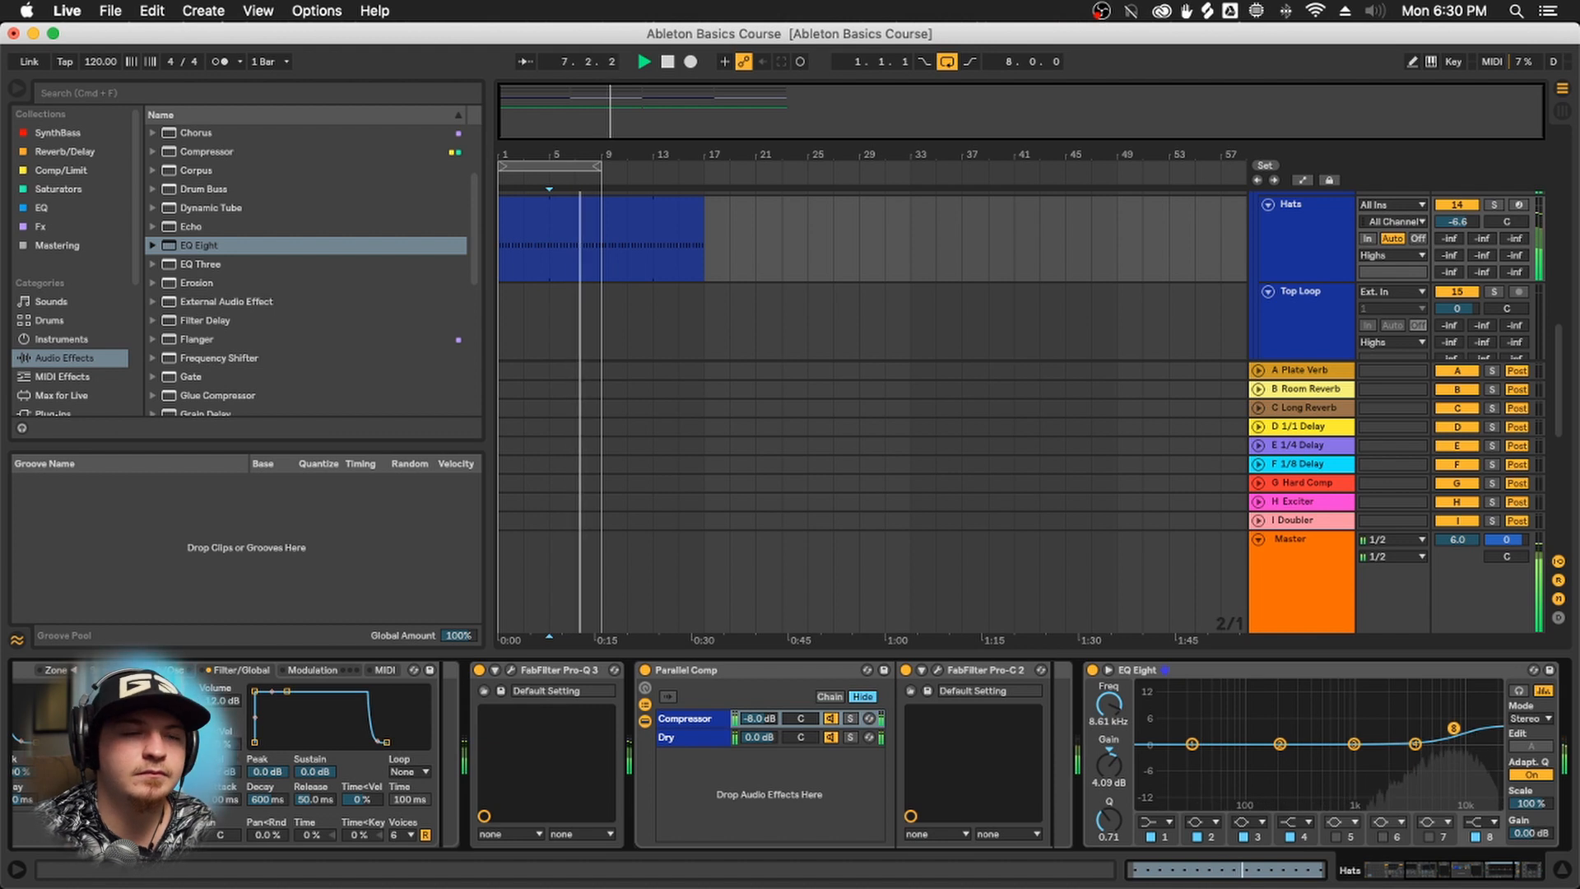